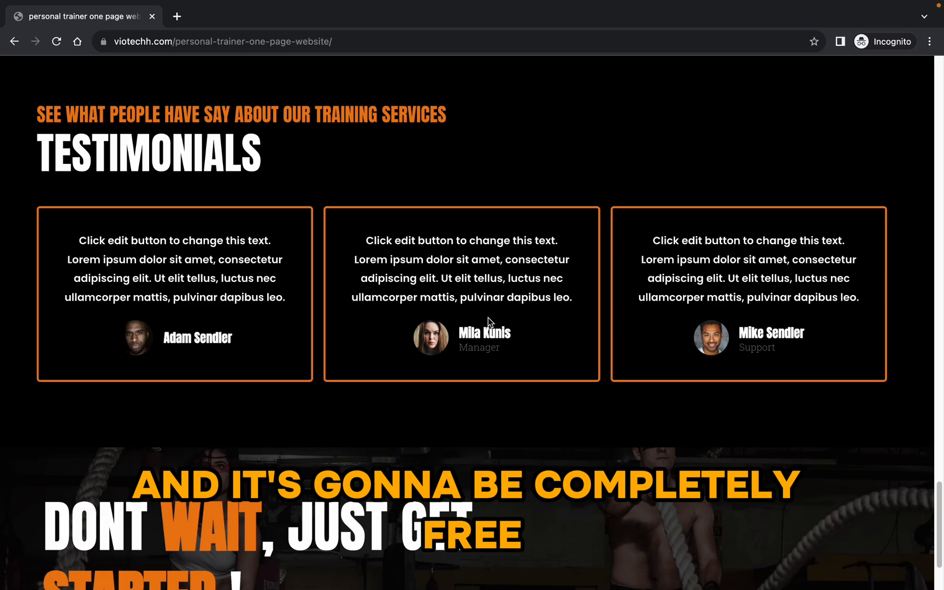
Step: Scroll through the finished personal trainer site preview
scroll(499, 333, down, 3)
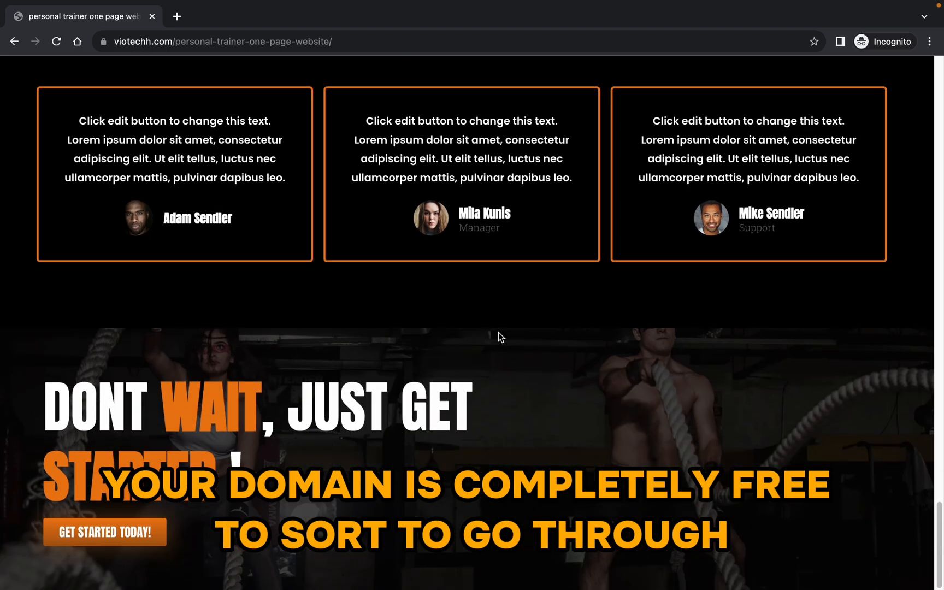
scroll(499, 334, up, 10)
scroll(498, 335, up, 15)
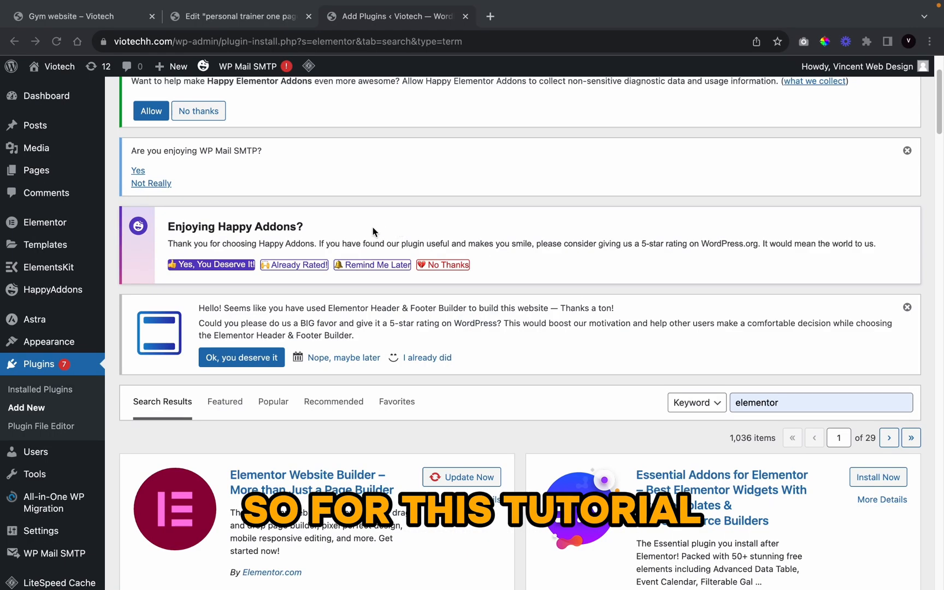
scroll(373, 232, down, 8)
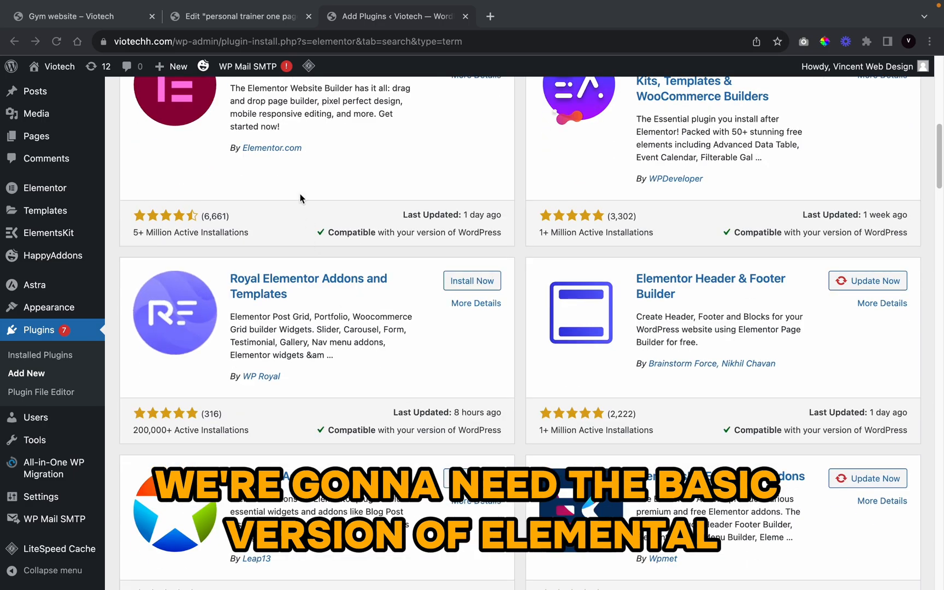
Step: Scroll through the Elementor plugin search results
scroll(302, 218, up, 6)
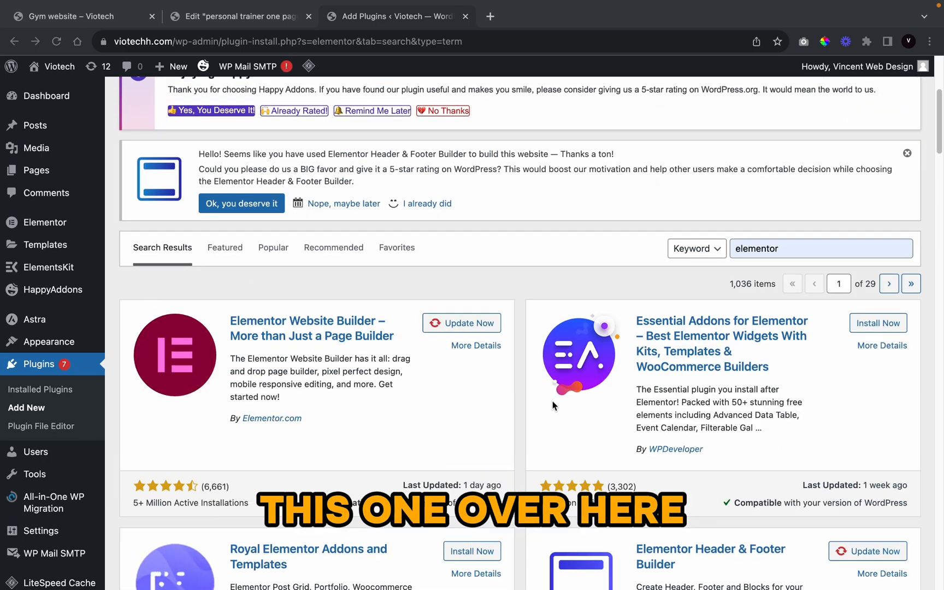
scroll(437, 383, down, 7)
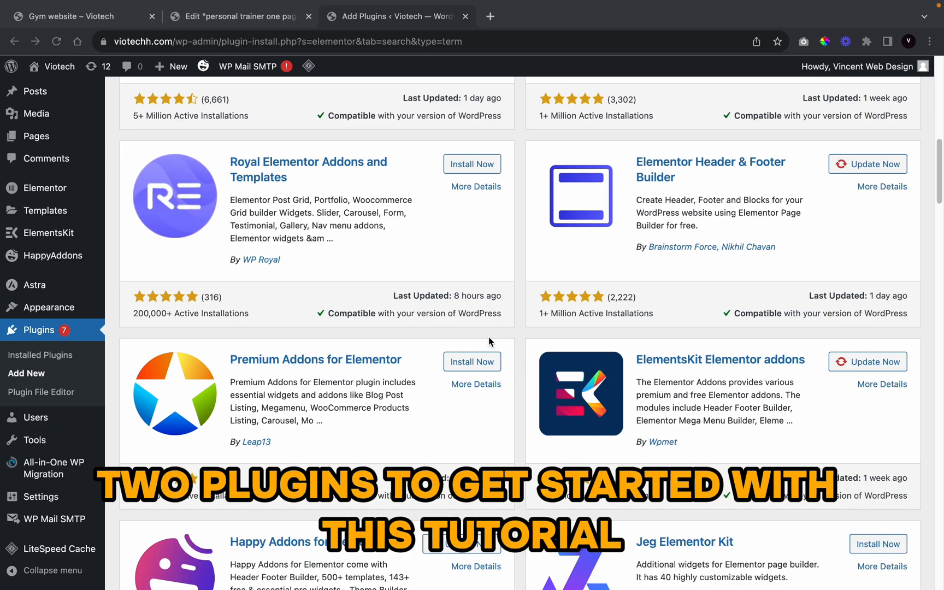
scroll(488, 336, up, 5)
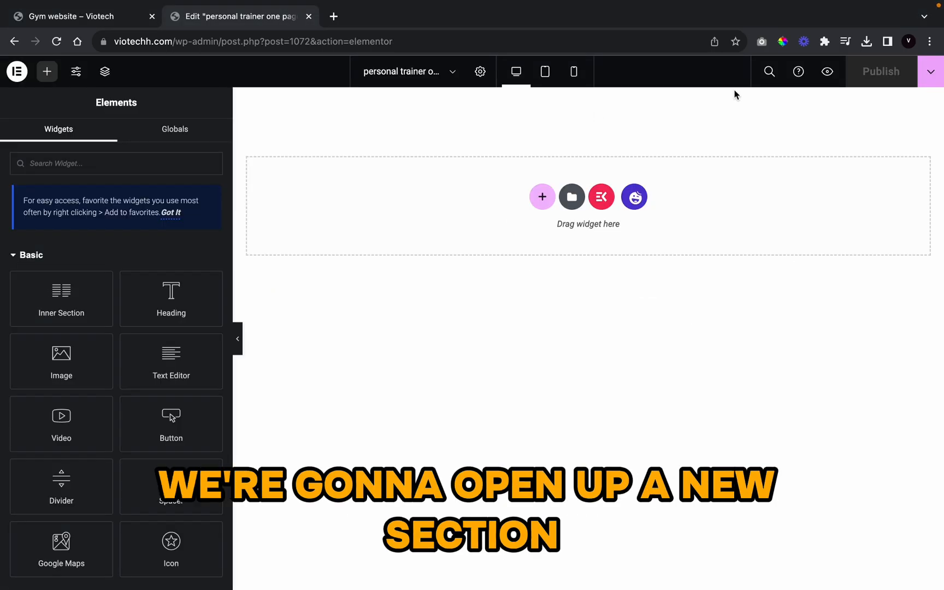
Step: Add a two-column section with width 1313 and an 800 px minimum height
click(548, 192)
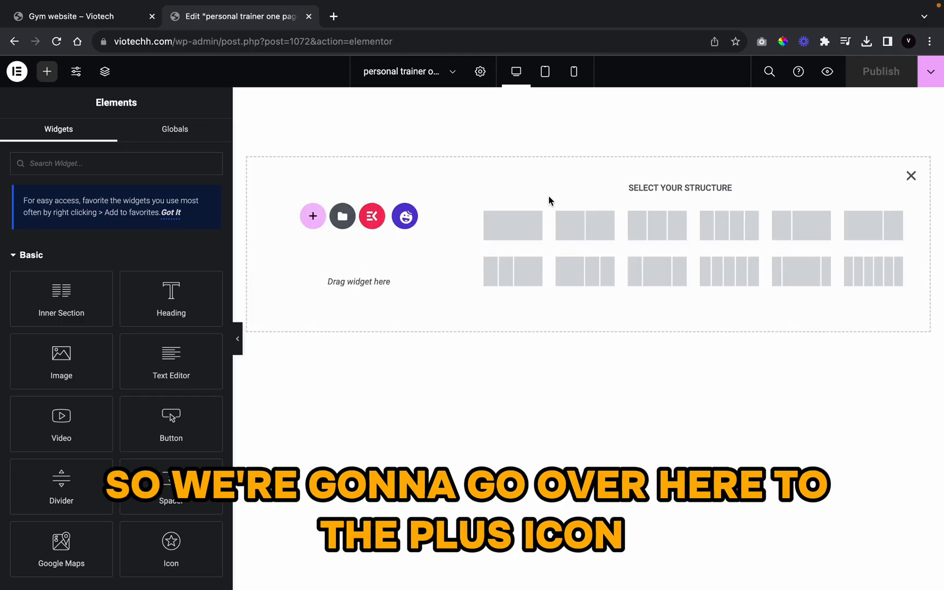
click(563, 217)
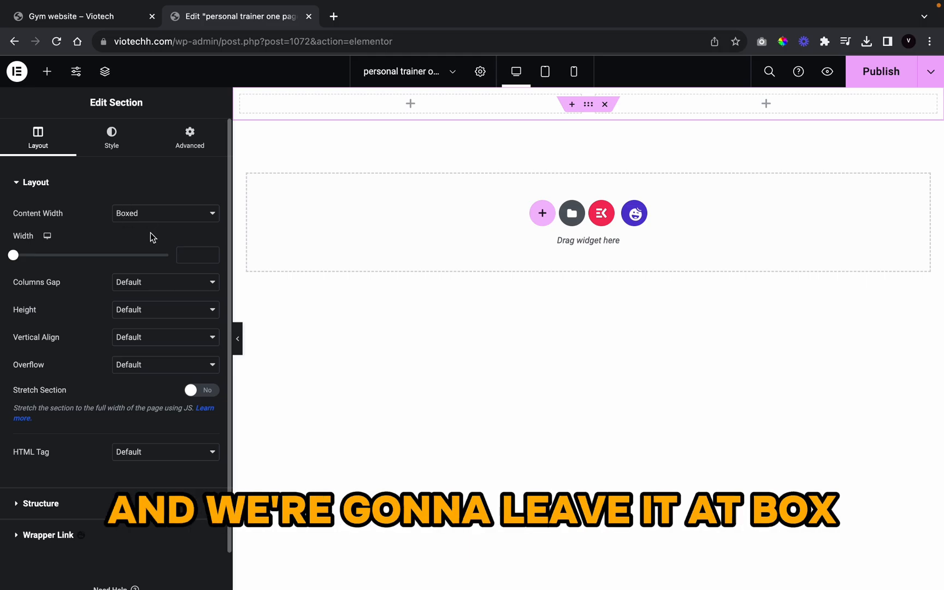
click(197, 261)
text(13)
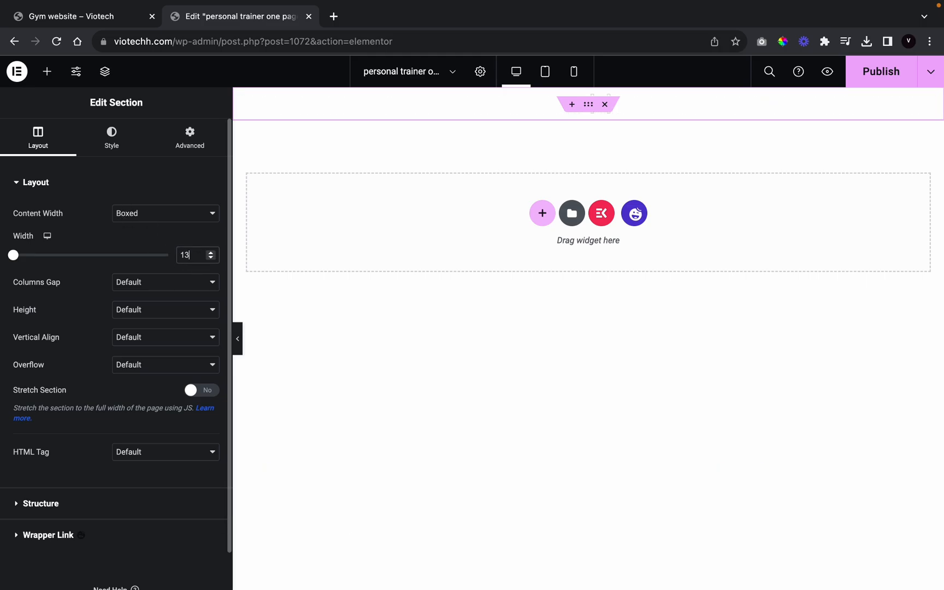
text(13)
click(150, 310)
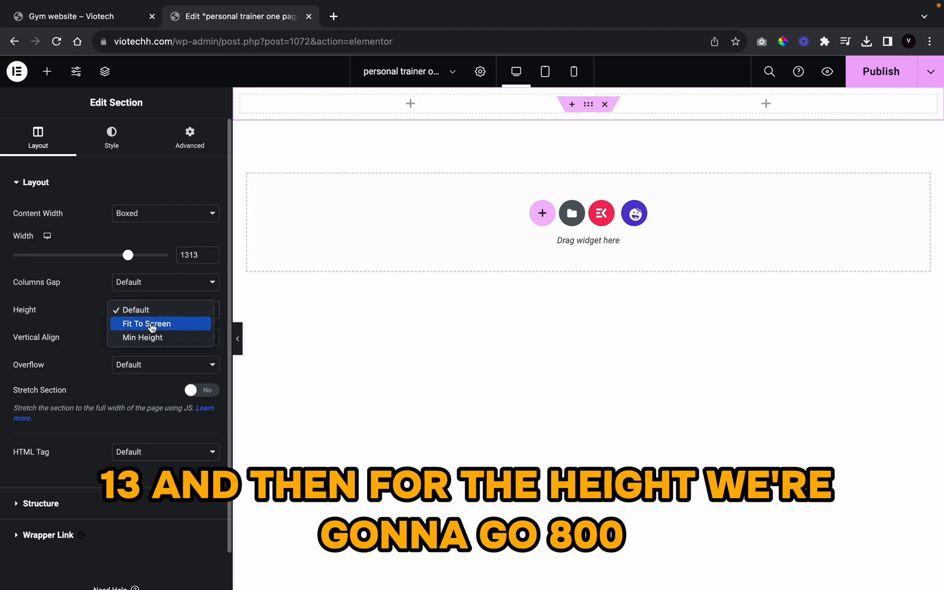
click(188, 339)
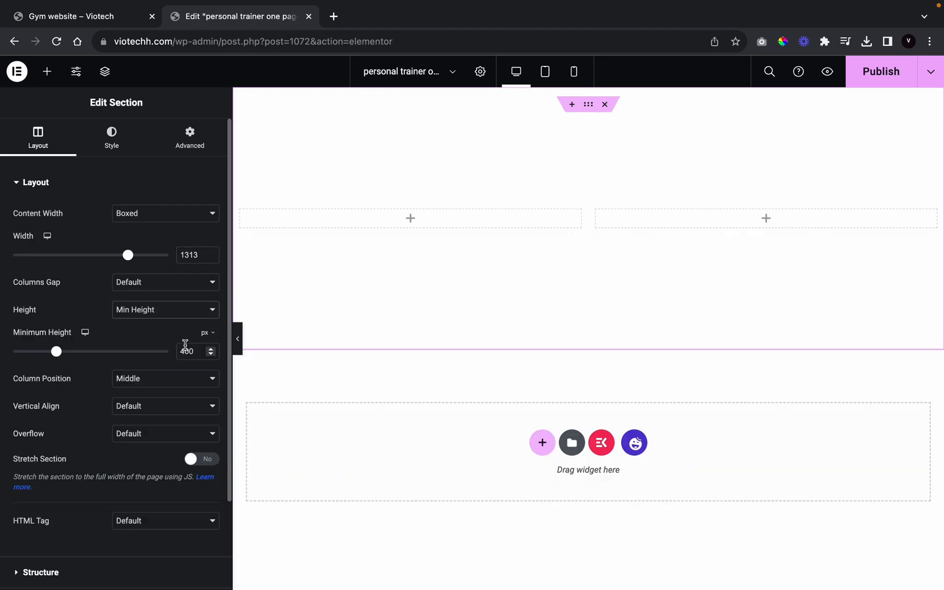
double_click(184, 351)
text(800)
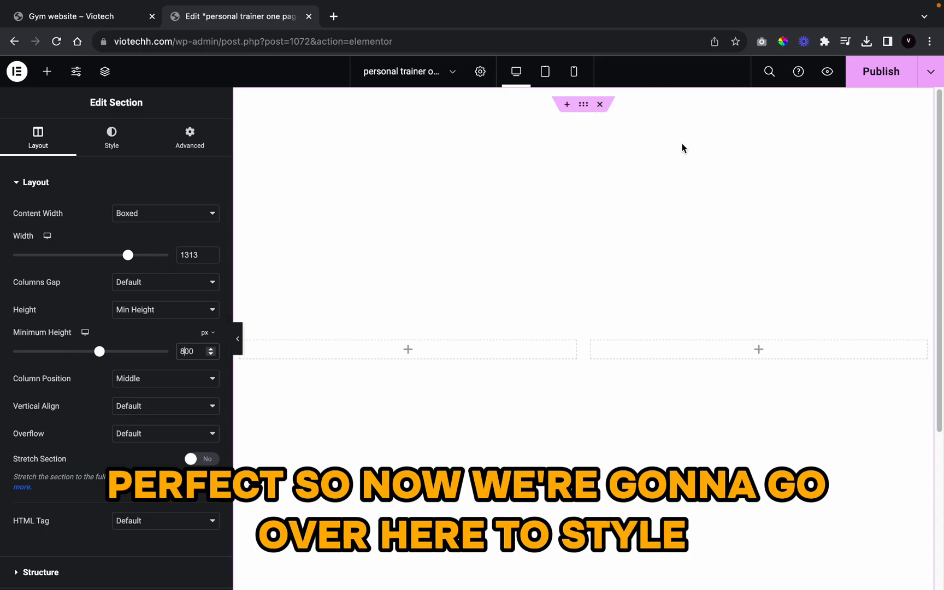
click(105, 146)
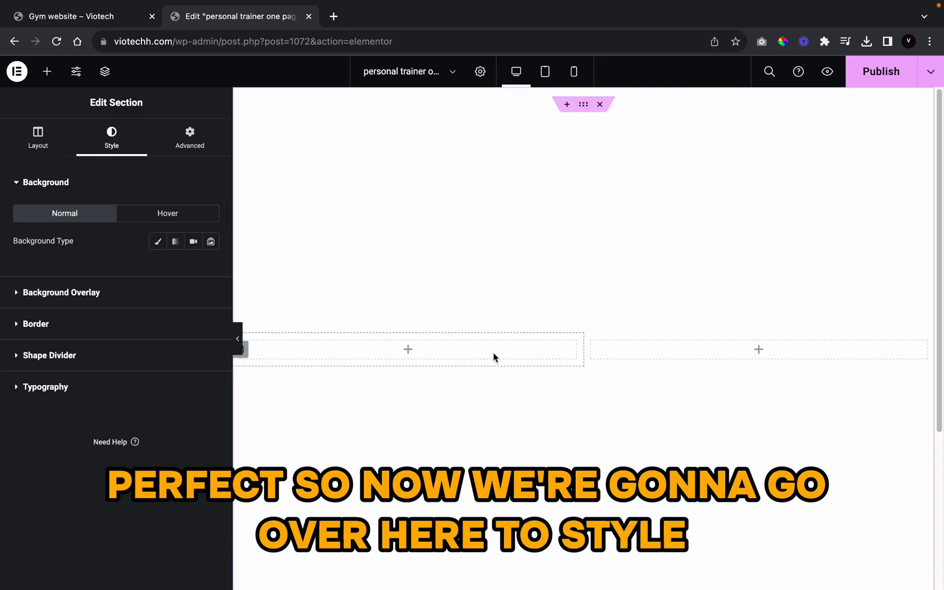
Step: Set a classic section background using the battle-ropes gym photo from the Media Library
click(157, 242)
click(208, 378)
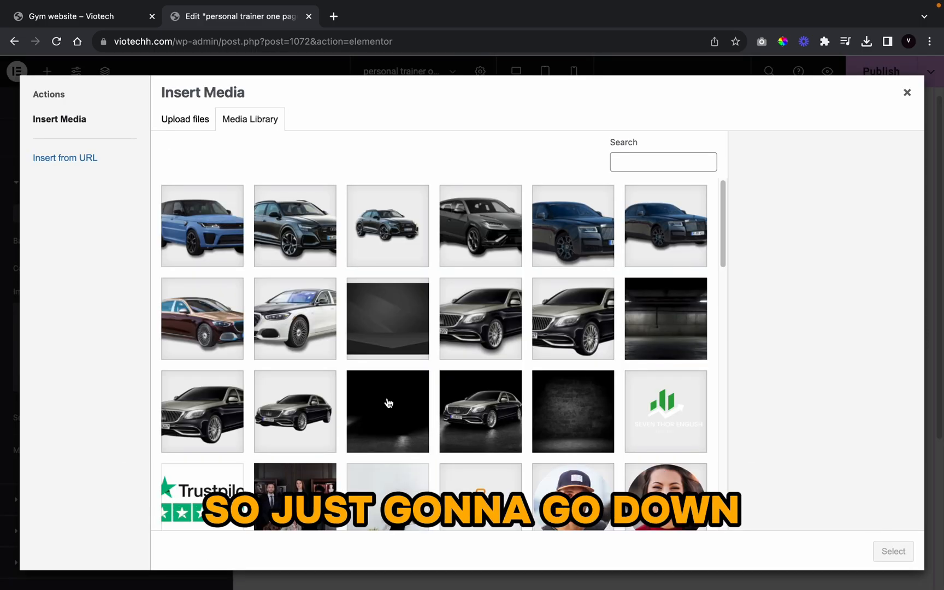
click(558, 305)
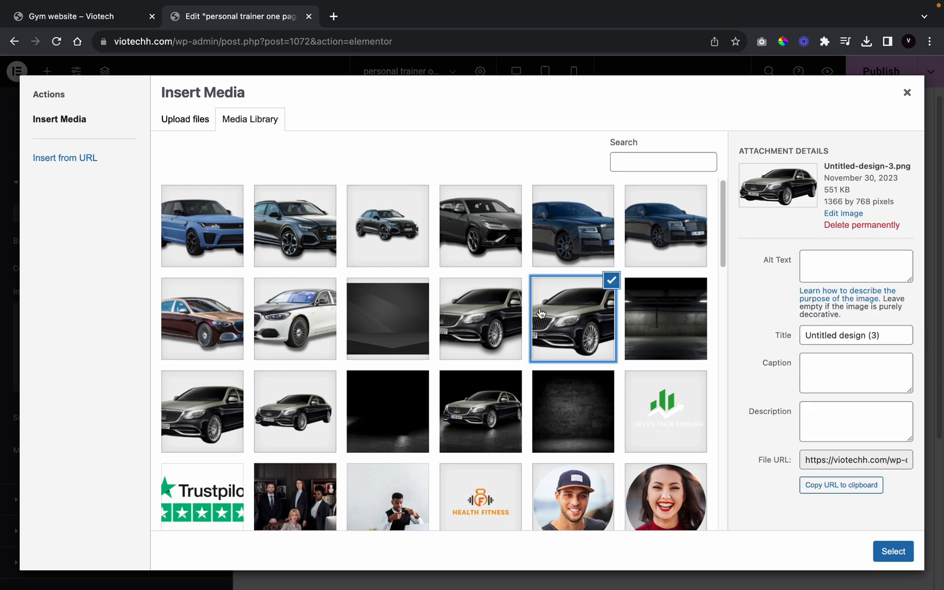
scroll(503, 319, down, 15)
scroll(499, 327, up, 10)
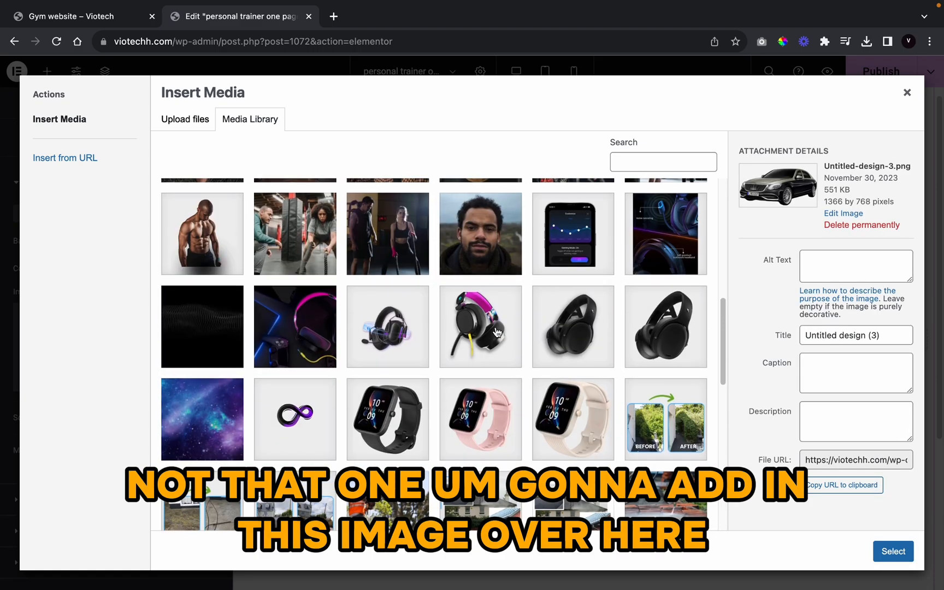
click(305, 253)
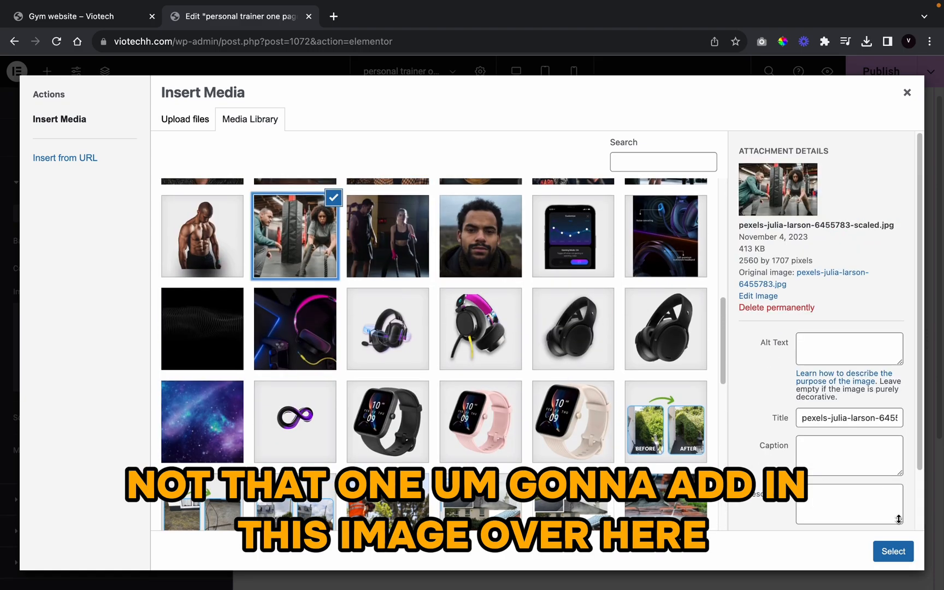
click(894, 550)
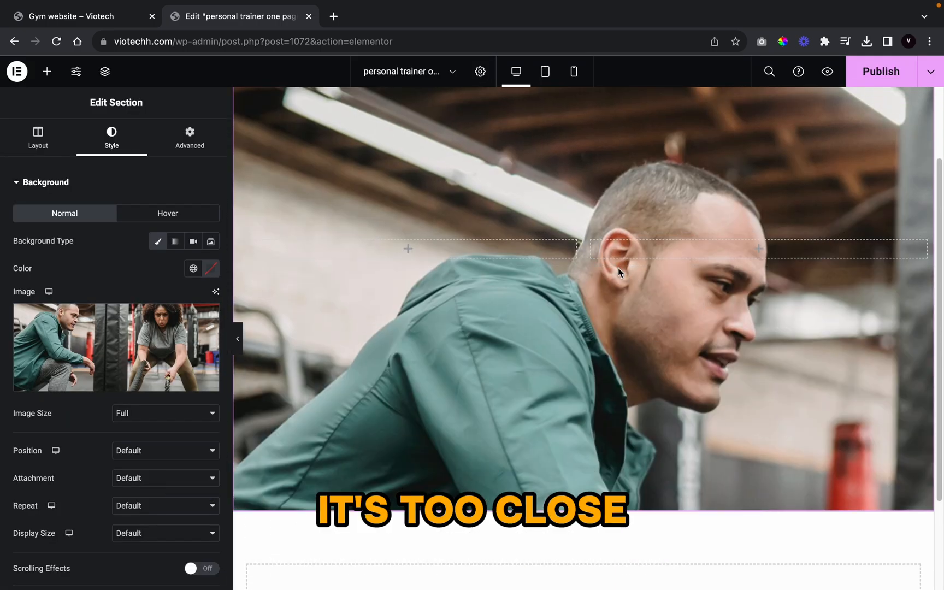
Step: Position the background image Center Center with display size Cover
scroll(148, 429, down, 2)
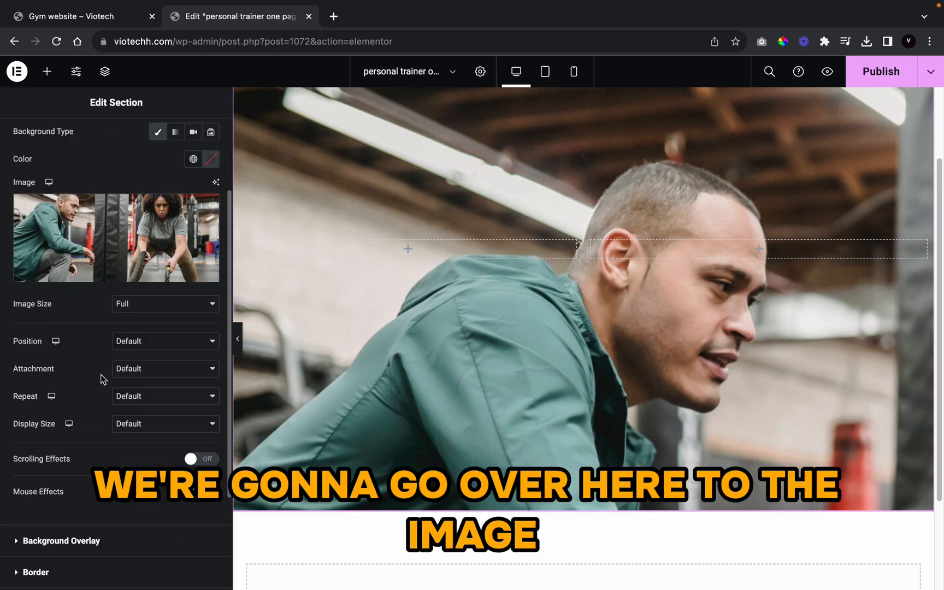
click(141, 341)
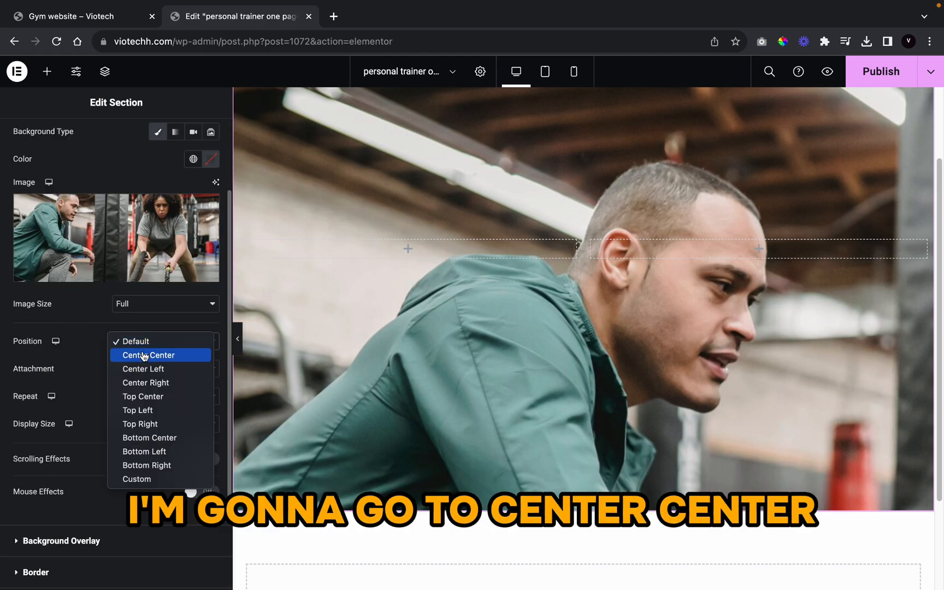
click(141, 355)
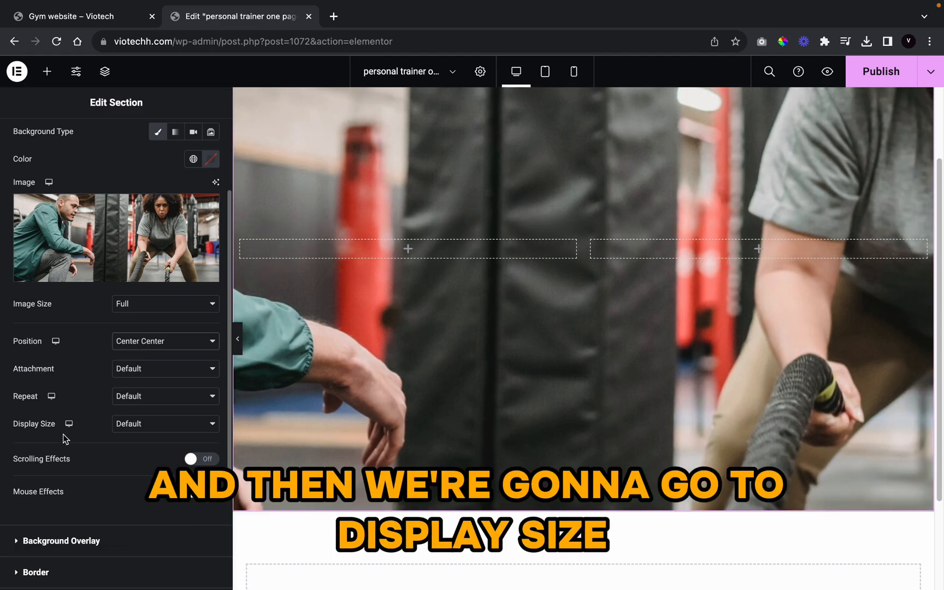
click(155, 426)
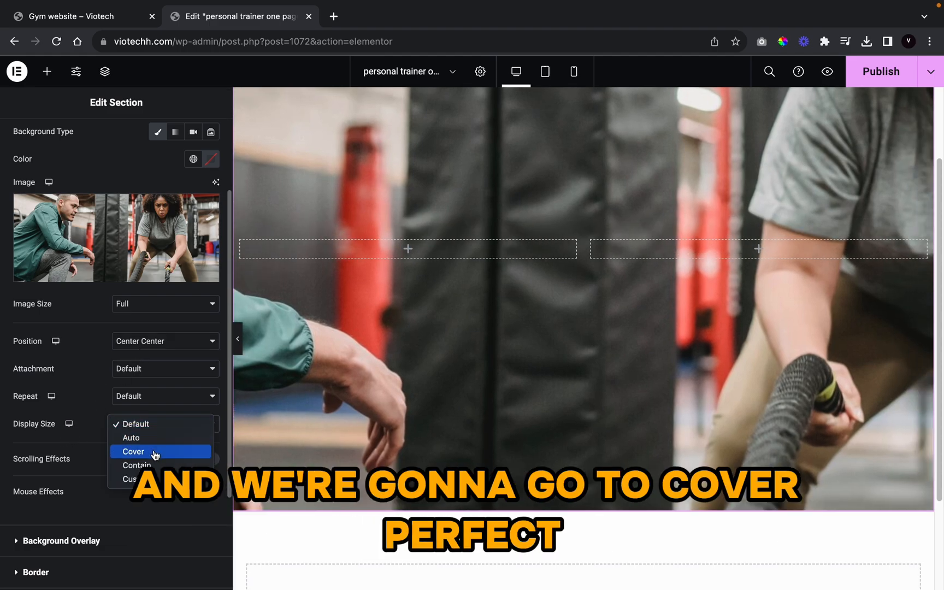
click(154, 451)
scroll(504, 372, up, 2)
scroll(576, 374, down, 4)
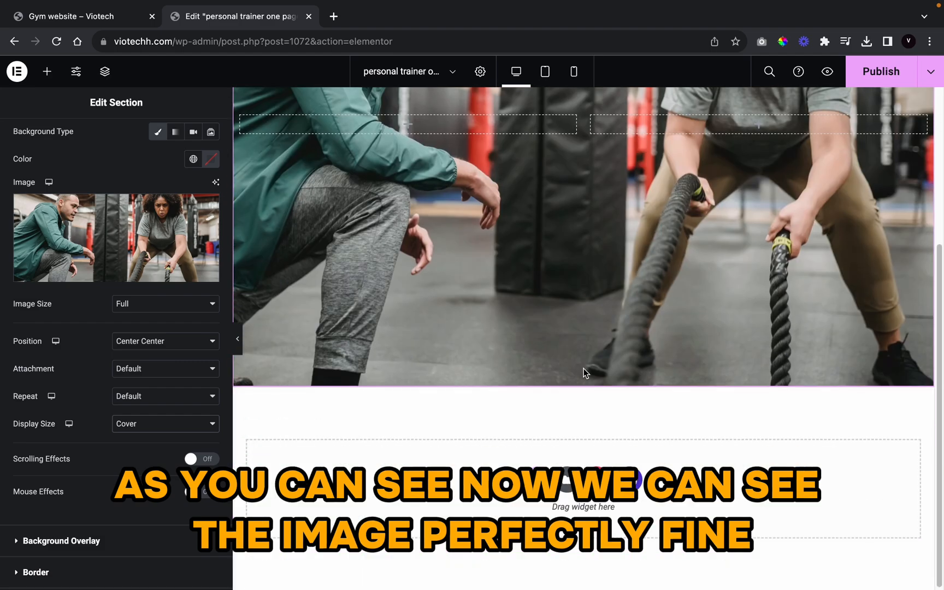
scroll(547, 354, up, 4)
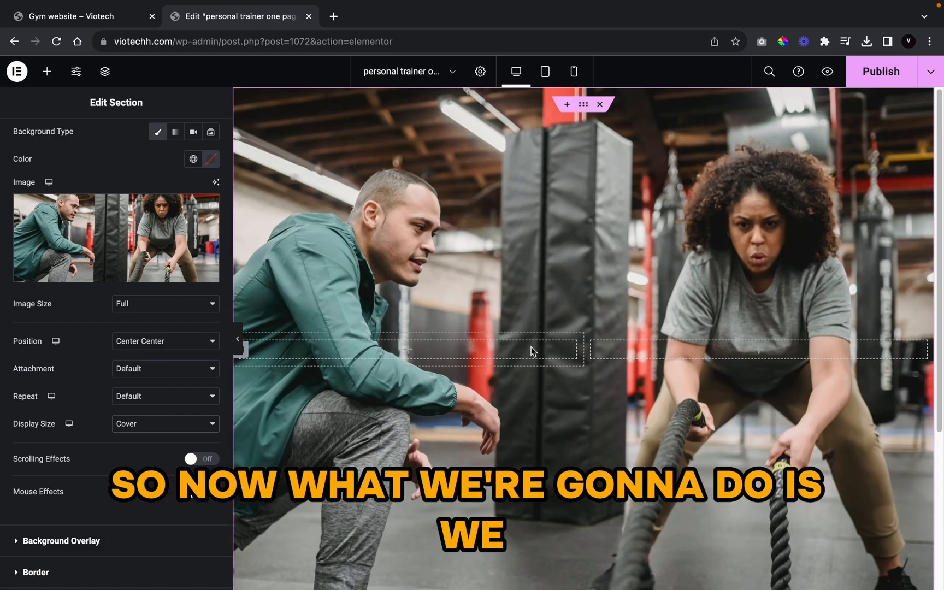
Step: Make the background overlay a gradient starting black, with its first stop at 27%
scroll(133, 414, down, 2)
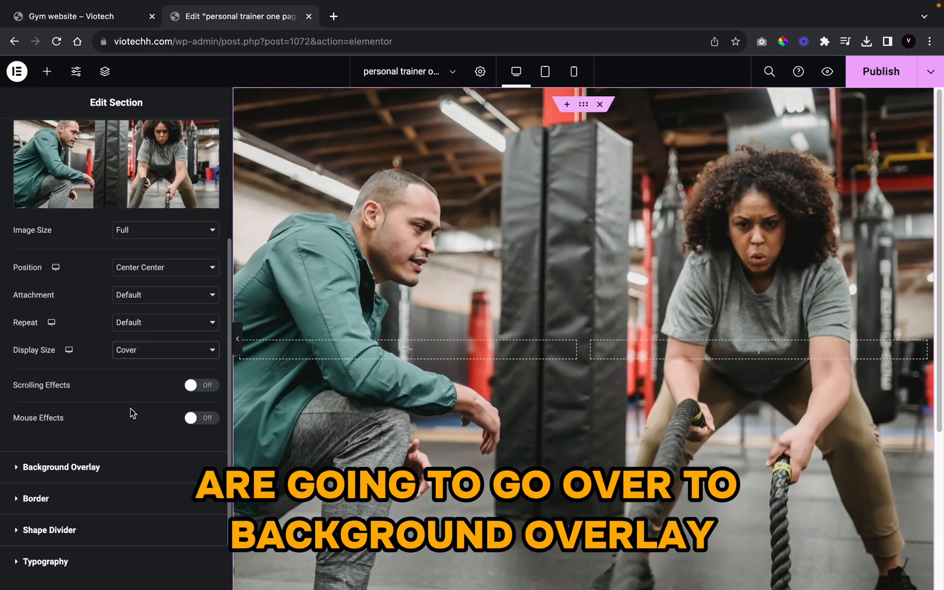
click(102, 470)
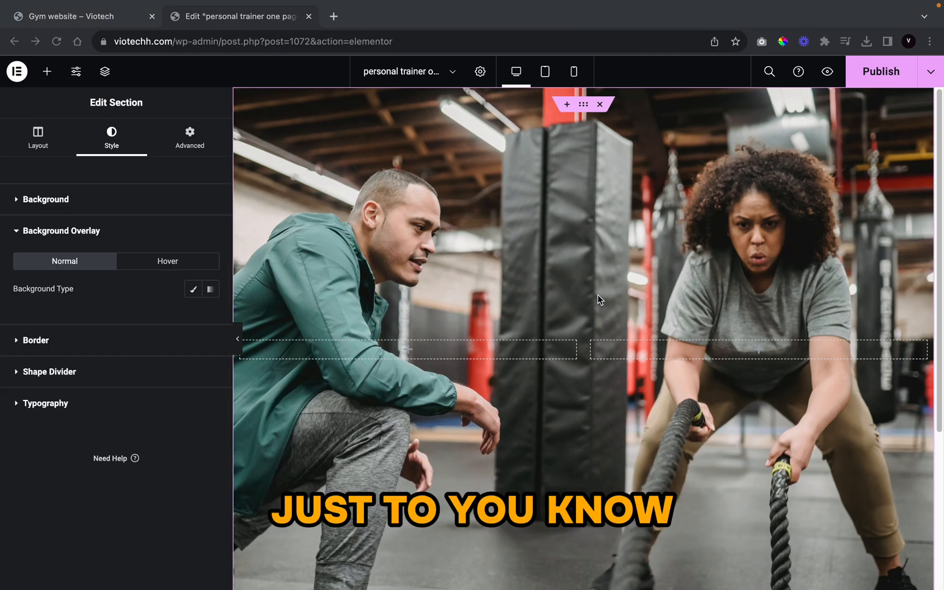
scroll(676, 340, down, 3)
scroll(556, 241, up, 3)
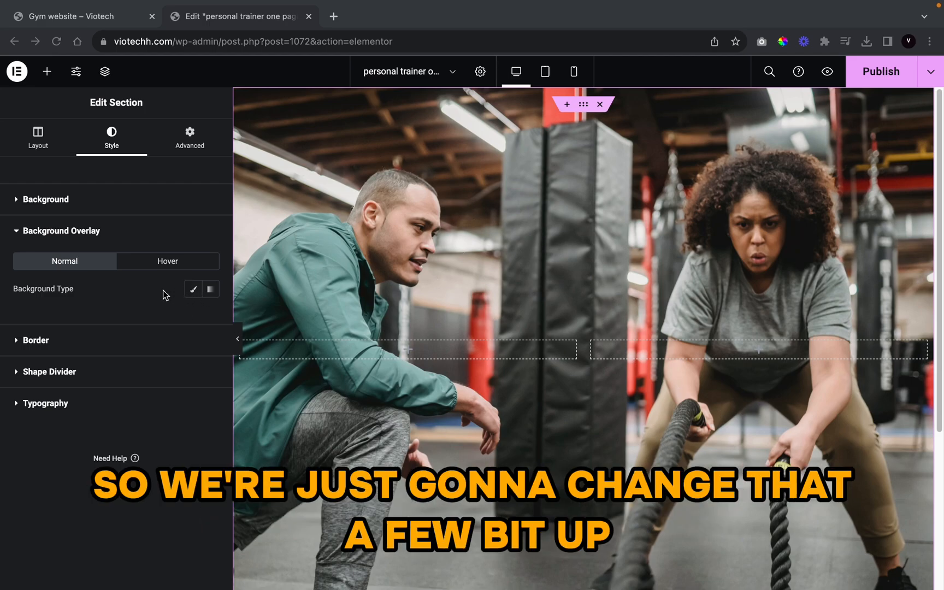
click(209, 290)
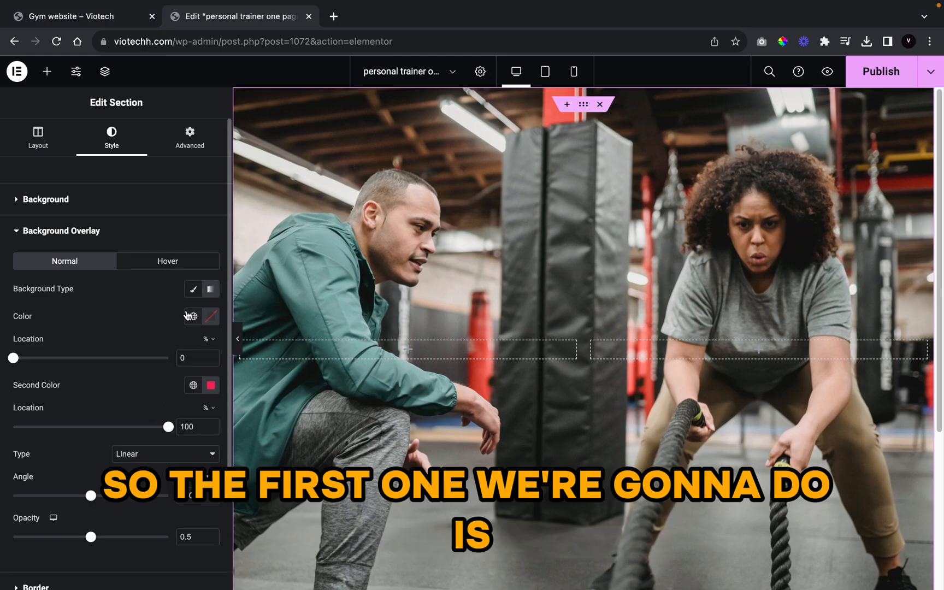
click(193, 316)
scroll(91, 463, down, 3)
scroll(88, 458, up, 5)
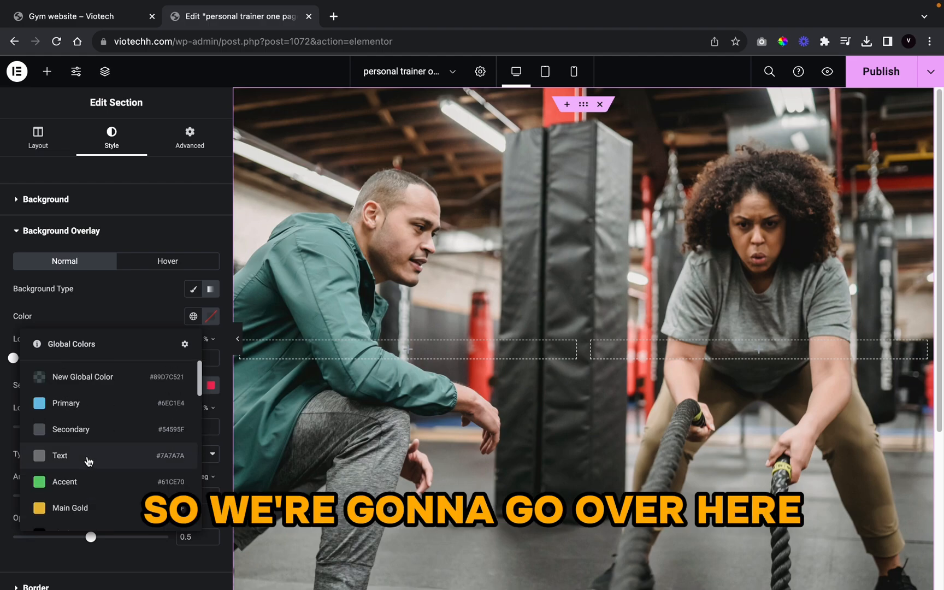
scroll(86, 459, down, 2)
click(114, 434)
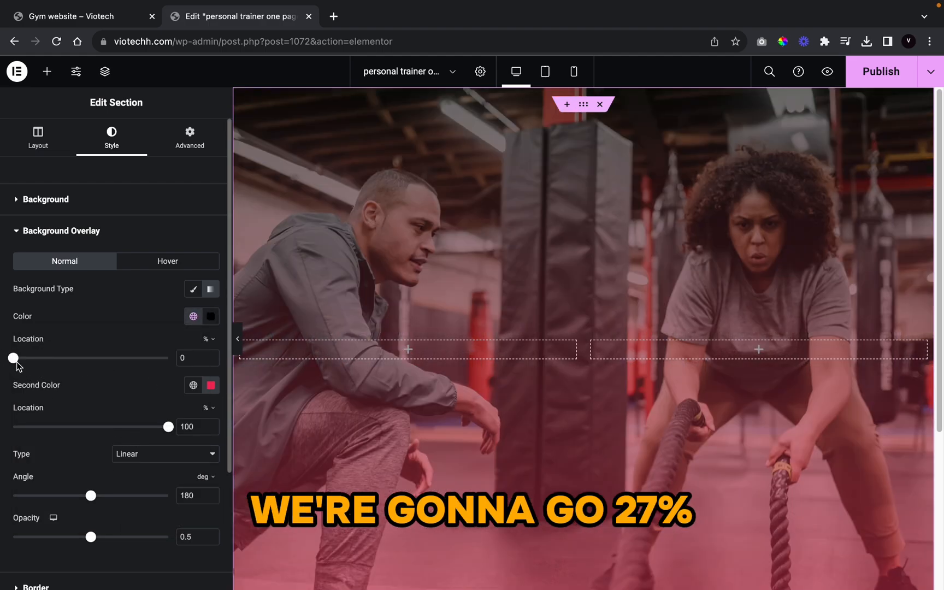
drag(13, 359, 54, 369)
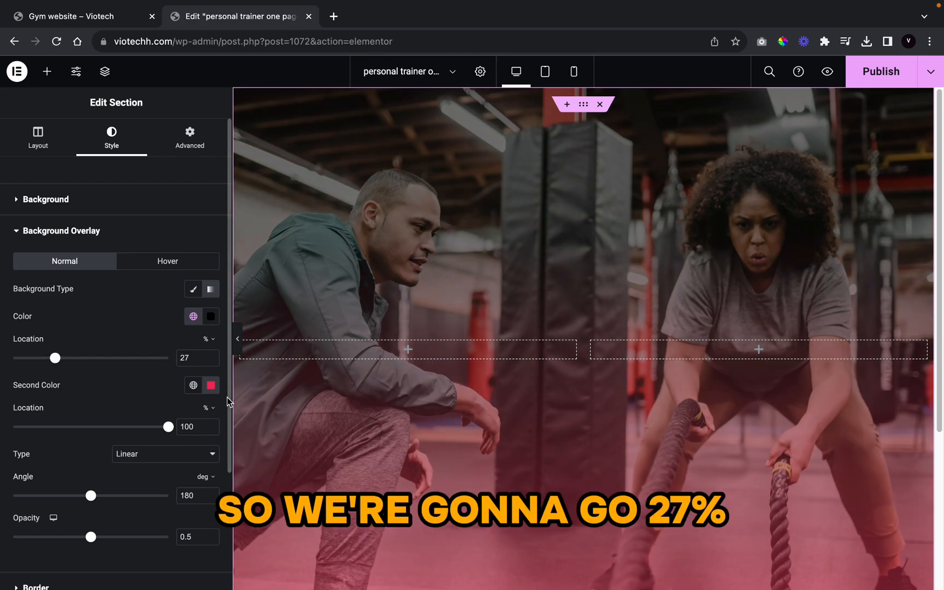
Step: Set the gradient's second colour to the orange global colour
click(193, 387)
scroll(193, 396, down, 3)
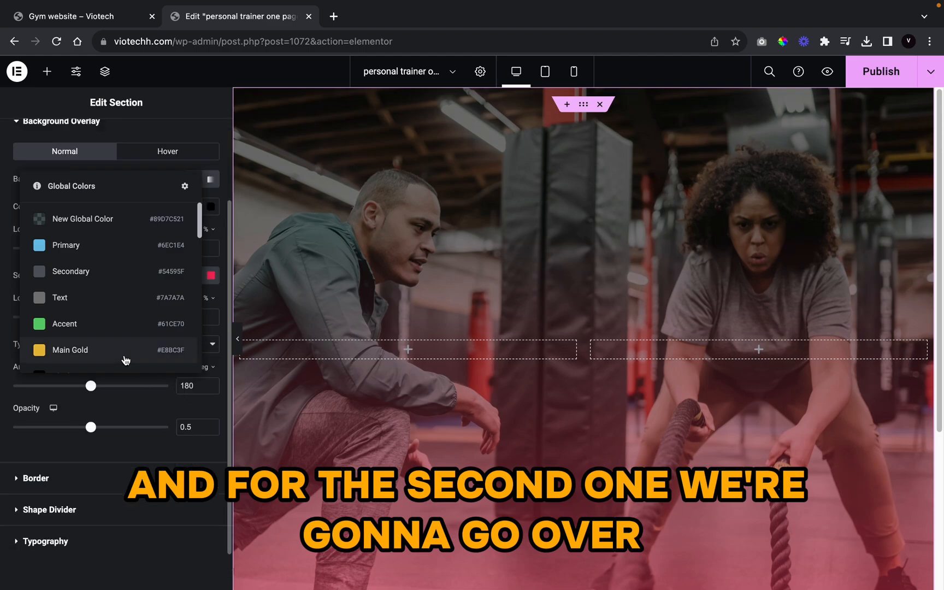
scroll(126, 333, down, 5)
scroll(126, 332, up, 5)
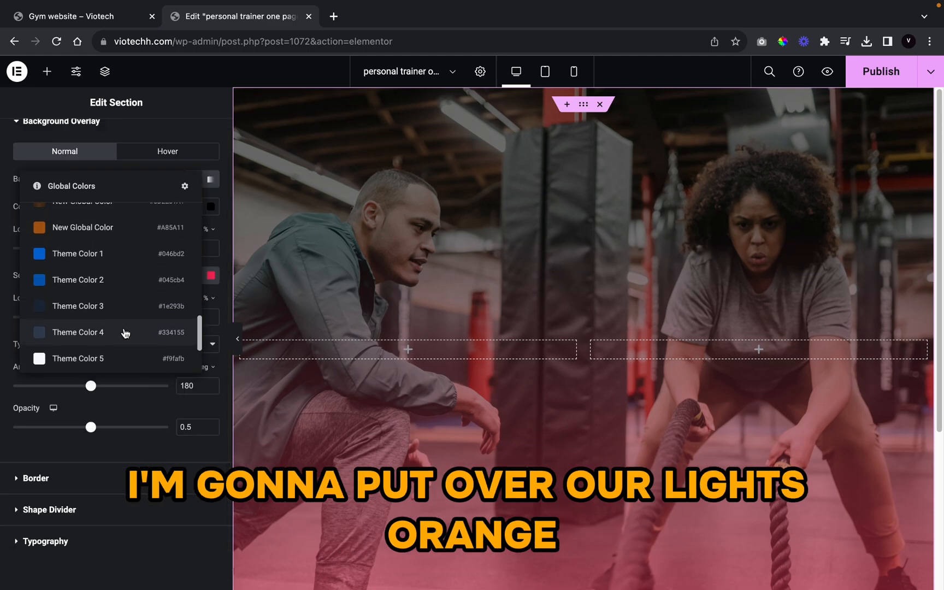
click(101, 230)
scroll(136, 281, up, 2)
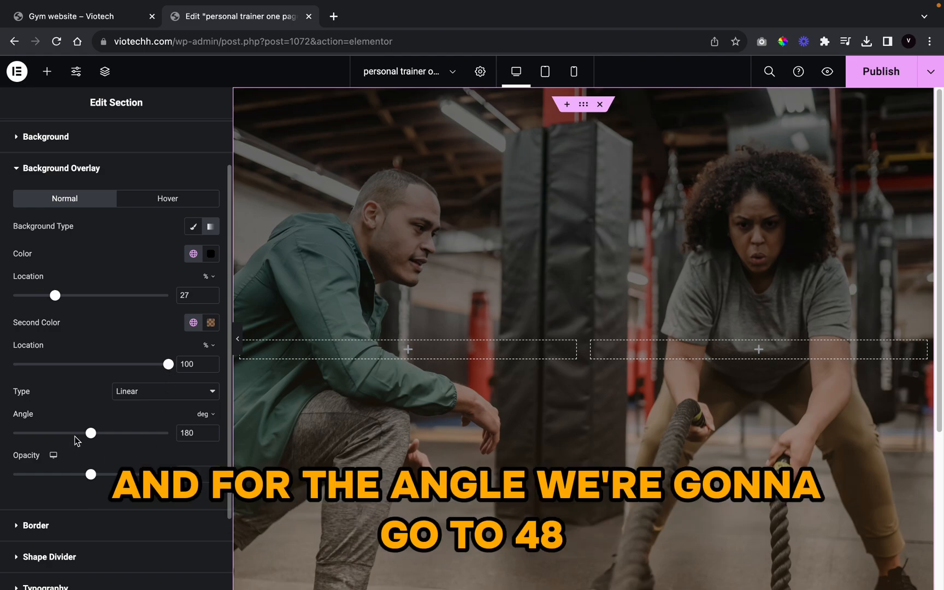
Step: Set the gradient angle to 47° and raise the overlay opacity to 0.83
drag(91, 433, 36, 436)
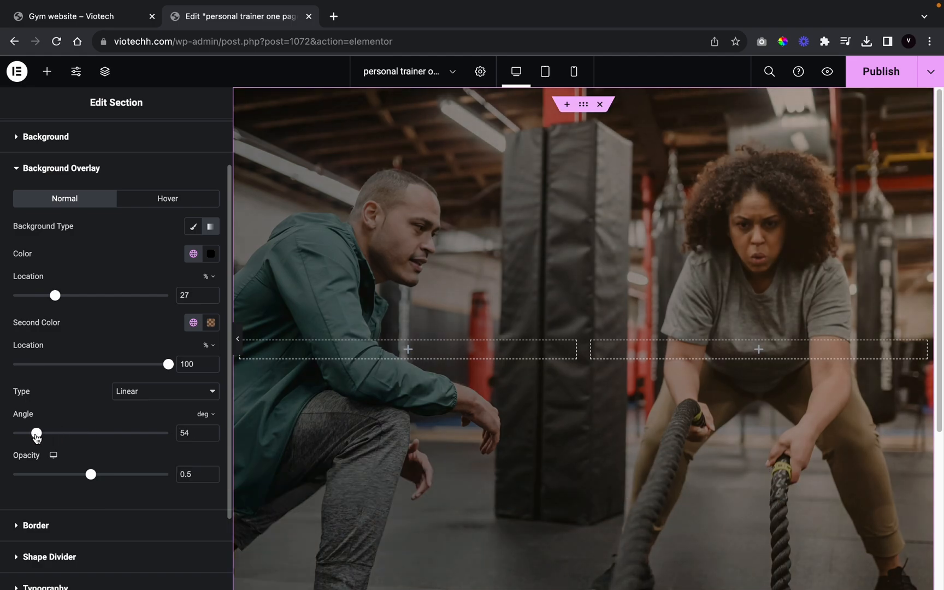
click(210, 436)
scroll(158, 493, up, 1)
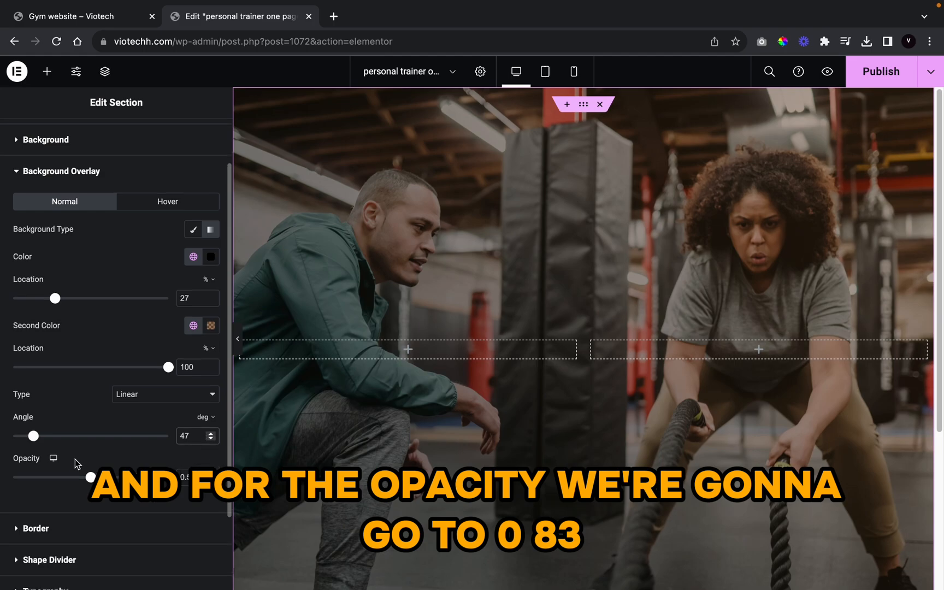
drag(91, 477, 141, 484)
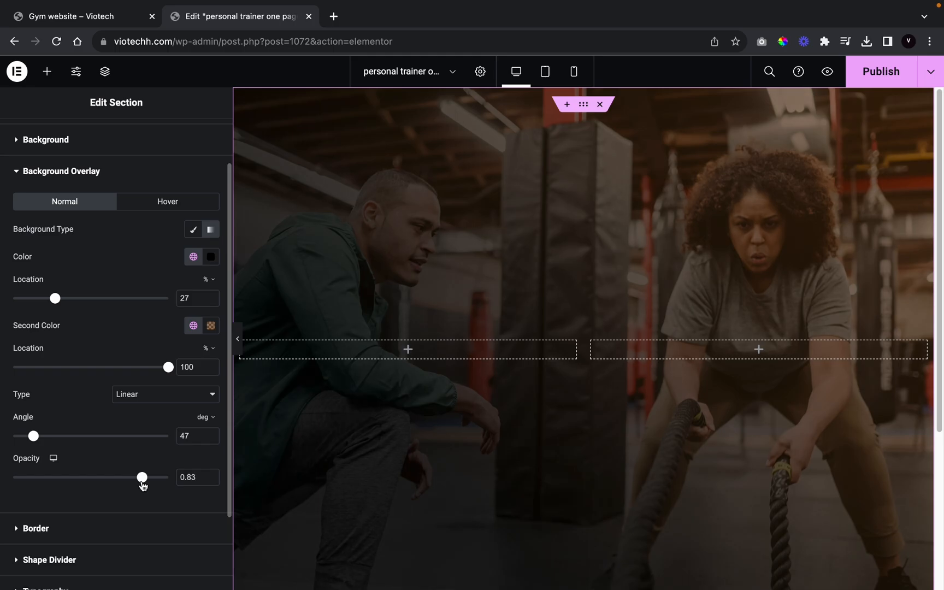
scroll(436, 318, down, 4)
scroll(357, 275, up, 4)
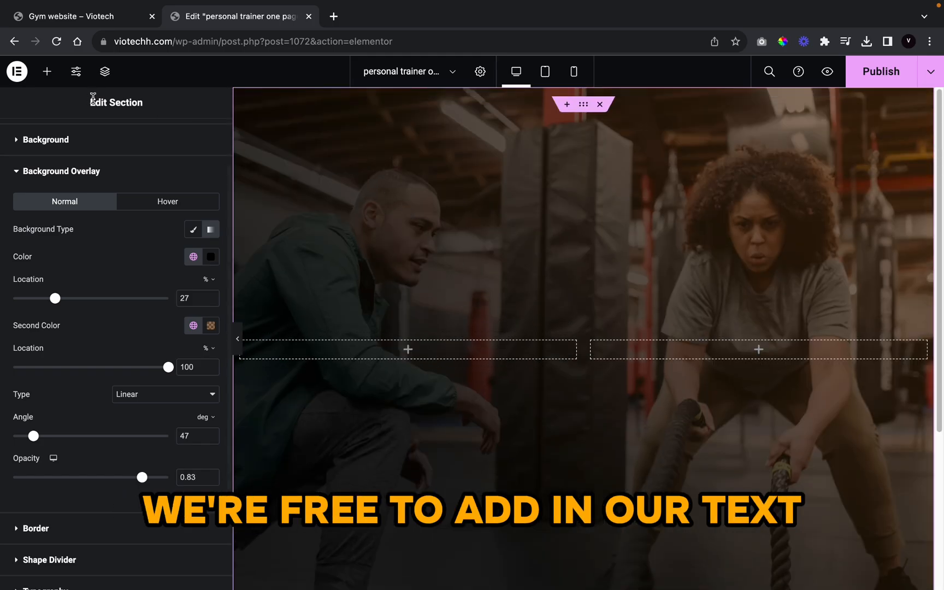
Step: Search widgets for 'head' and drag a Heading widget into the left column
click(47, 71)
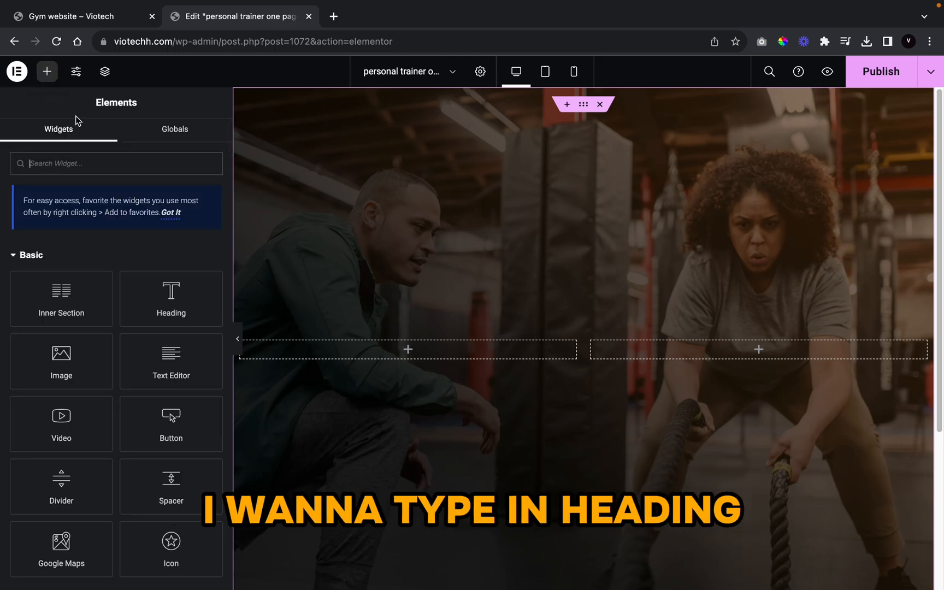
text(heading)
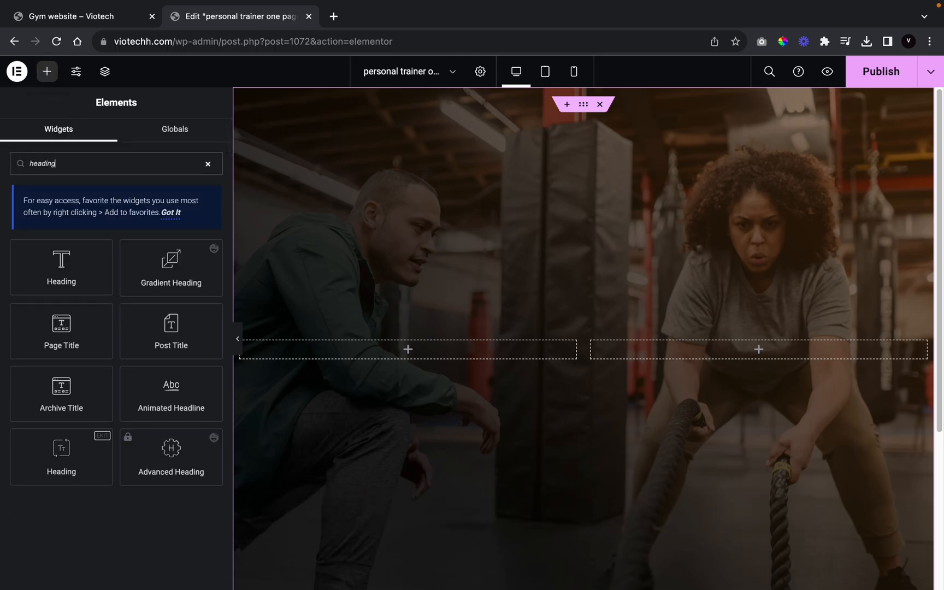
drag(62, 459, 426, 355)
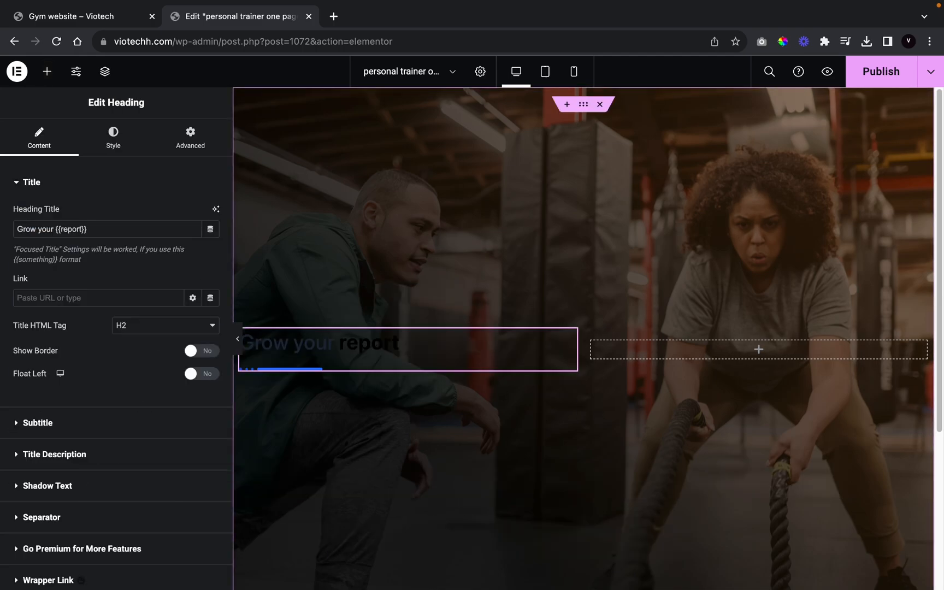
Step: Copy the live site's hero title and paste it as the heading 'UNLOCK YOUR POTENTIAL WITH EXPERT PERSONAL TRAINING'
click(58, 16)
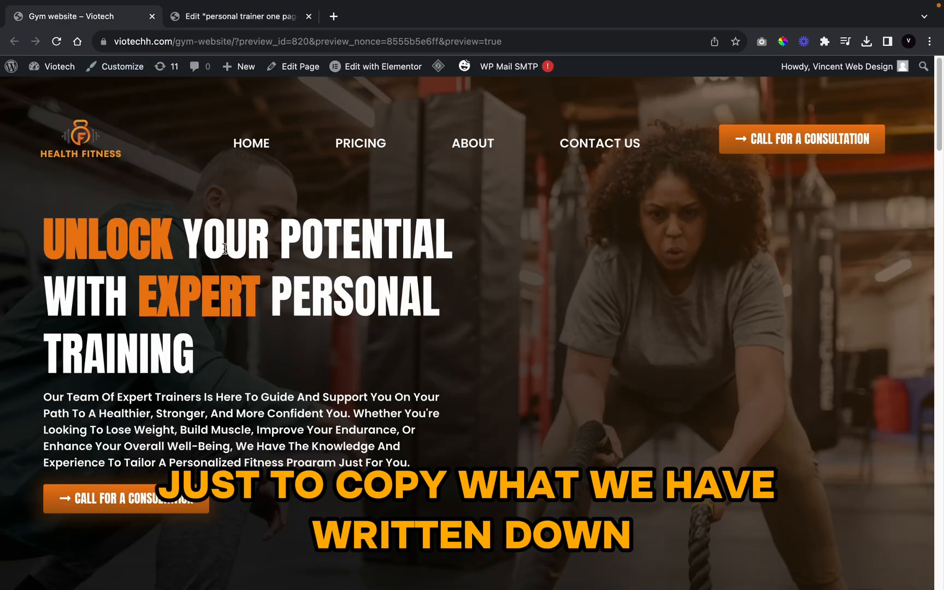
drag(16, 217, 267, 357)
key(super+c)
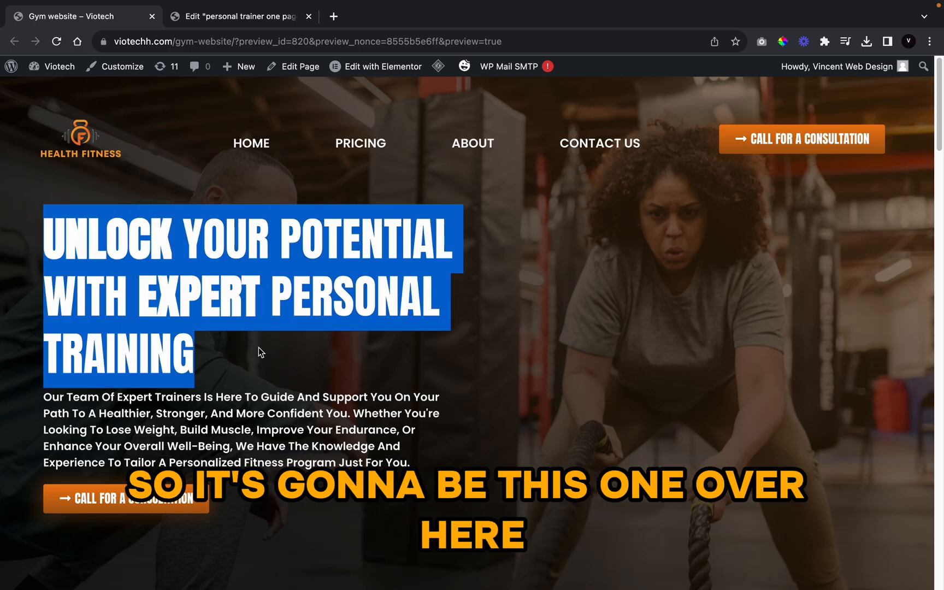
click(245, 11)
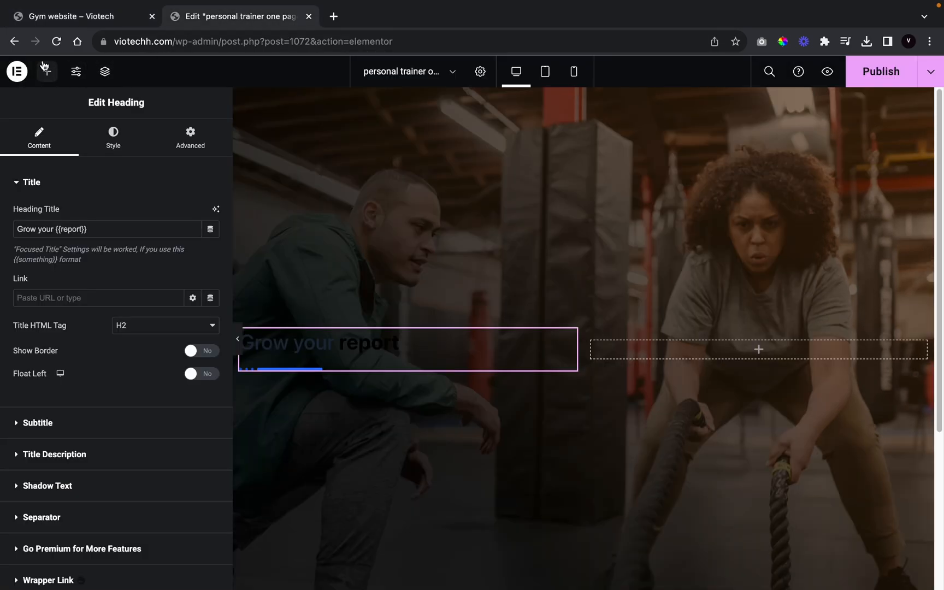
click(59, 24)
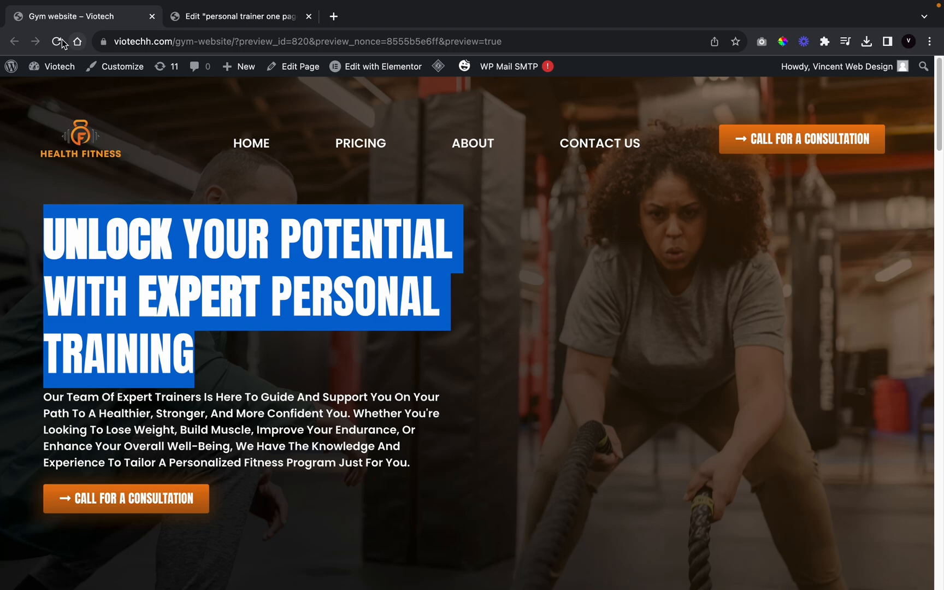
click(189, 20)
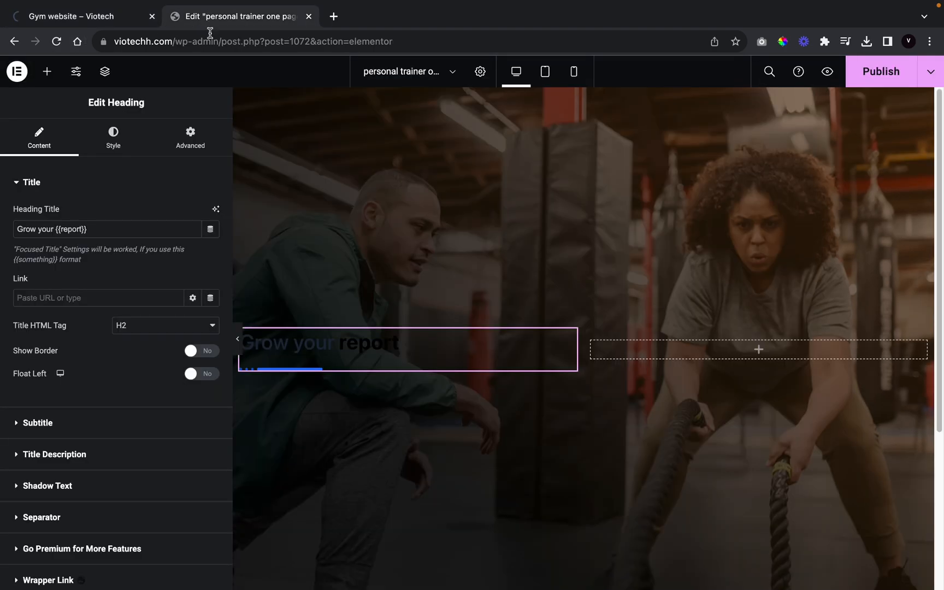
triple_click(100, 222)
key(super+v)
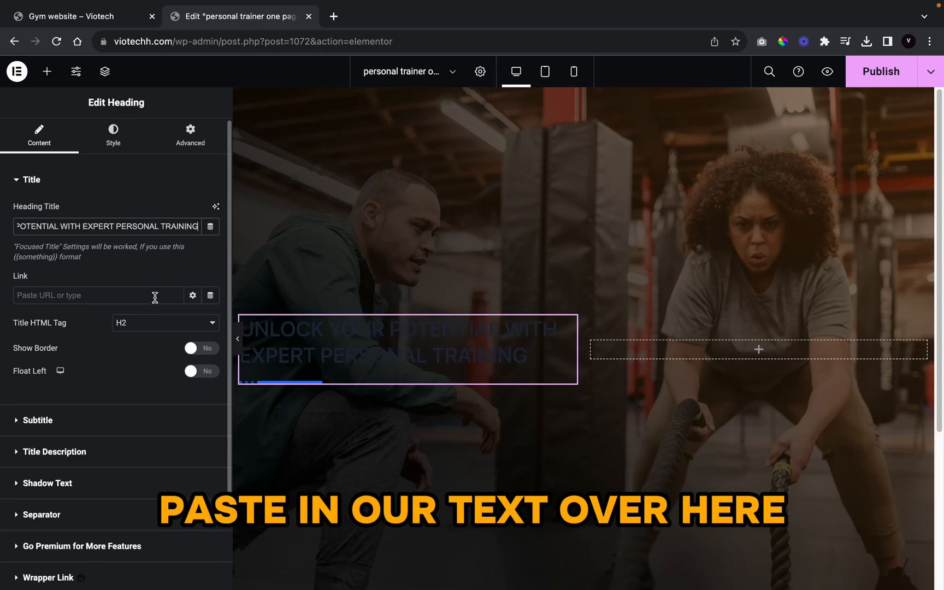
Step: Make the heading title colour white
click(113, 136)
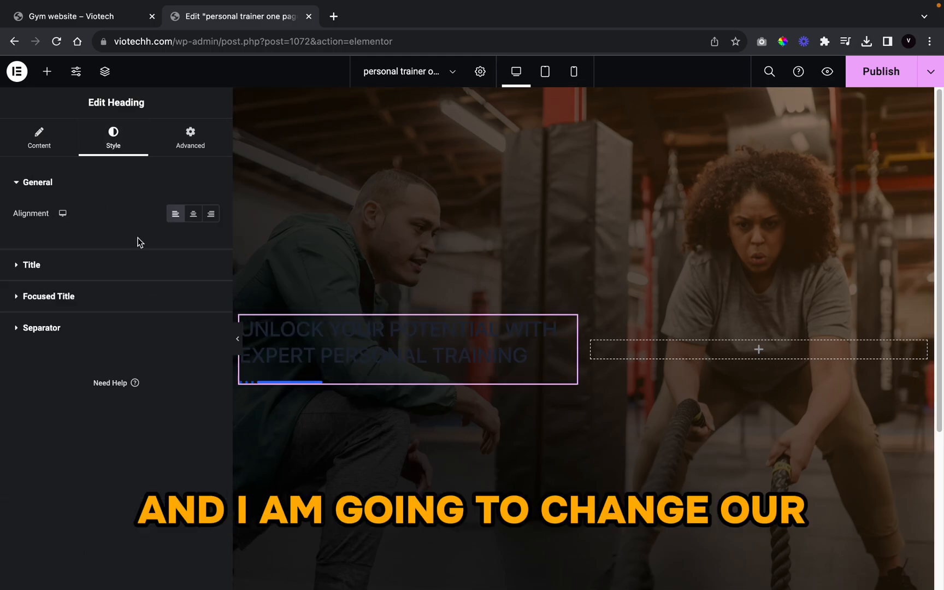
click(55, 268)
click(193, 244)
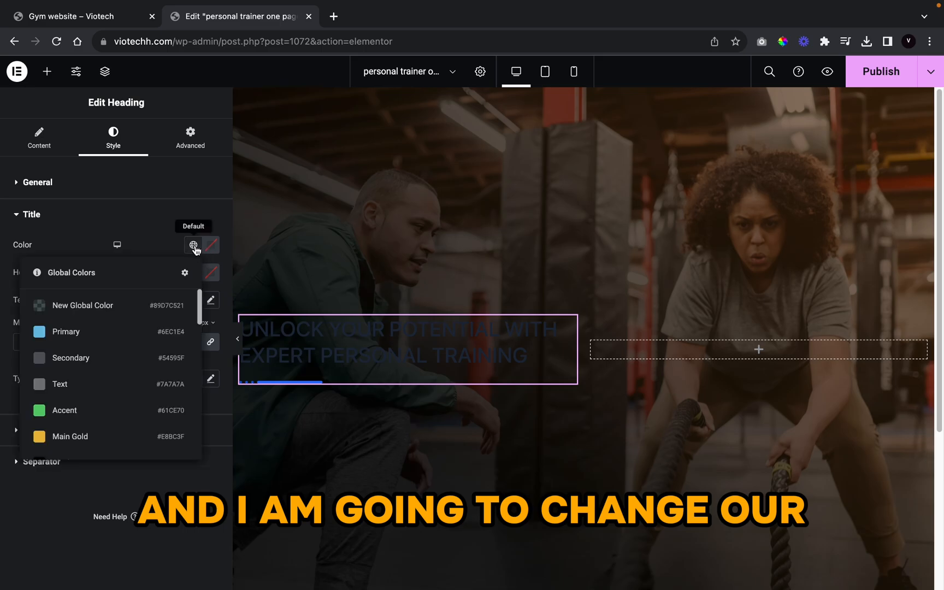
scroll(98, 432, down, 5)
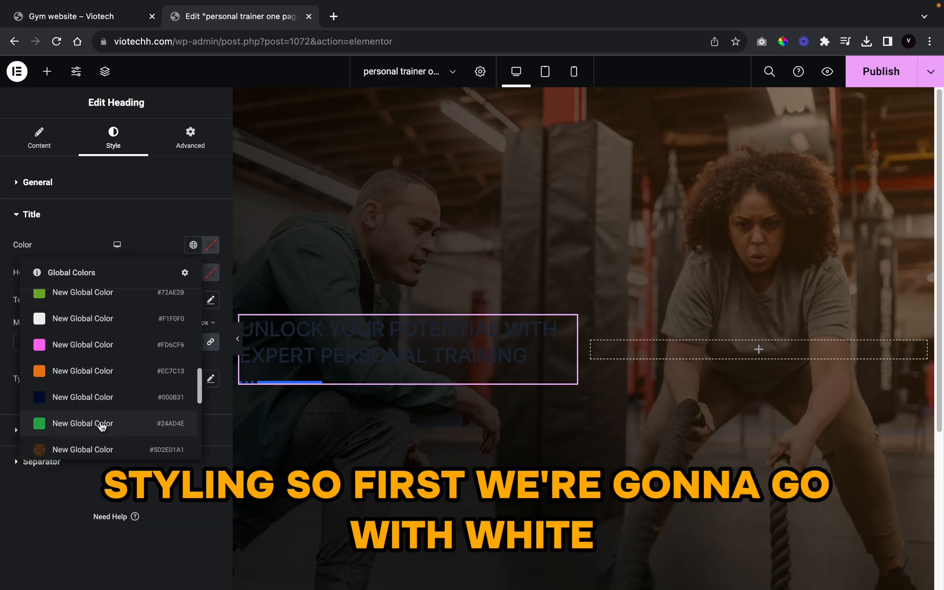
scroll(98, 421, down, 5)
click(116, 390)
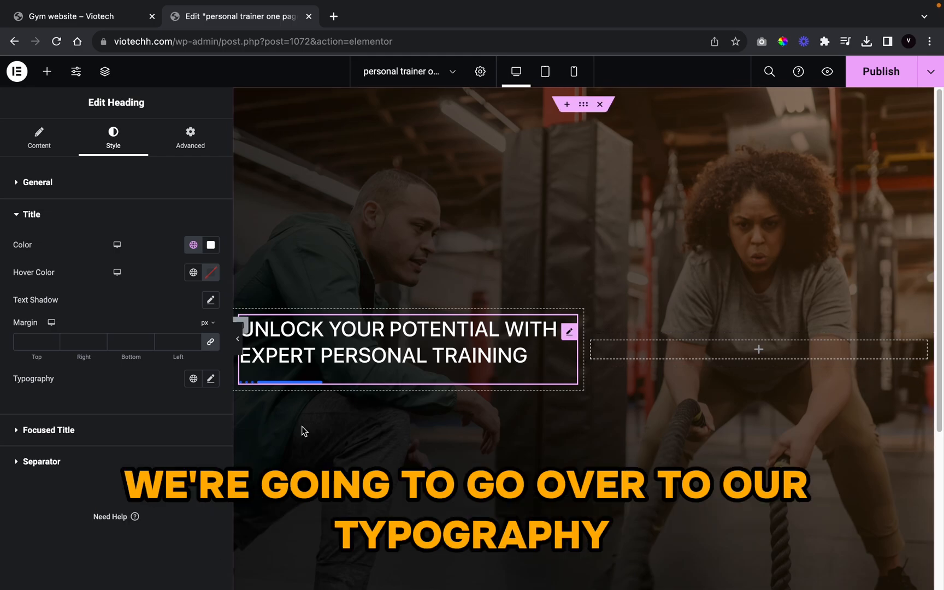
Step: Set the heading typography to Anton, 70 px, uppercase
click(211, 379)
scroll(137, 334, down, 3)
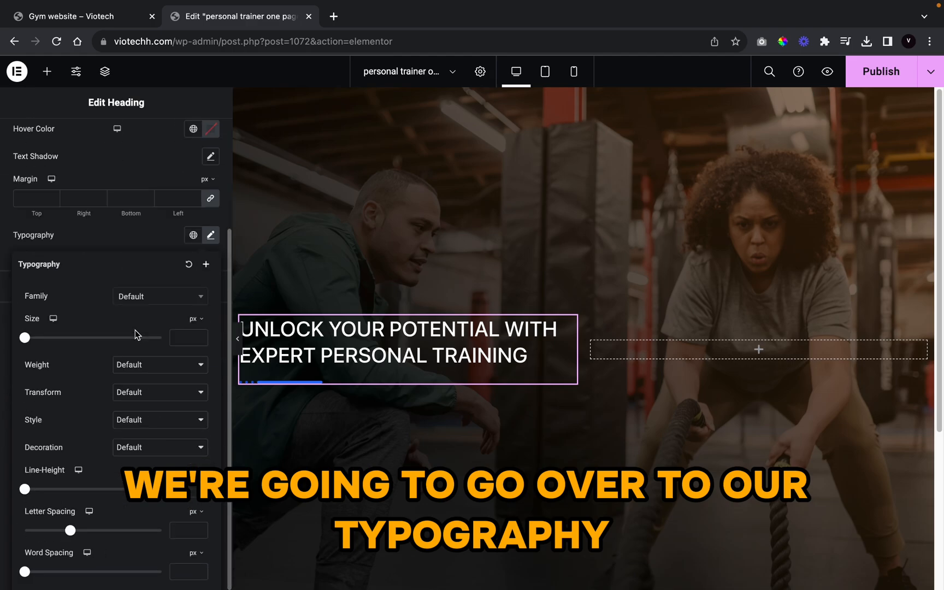
click(124, 306)
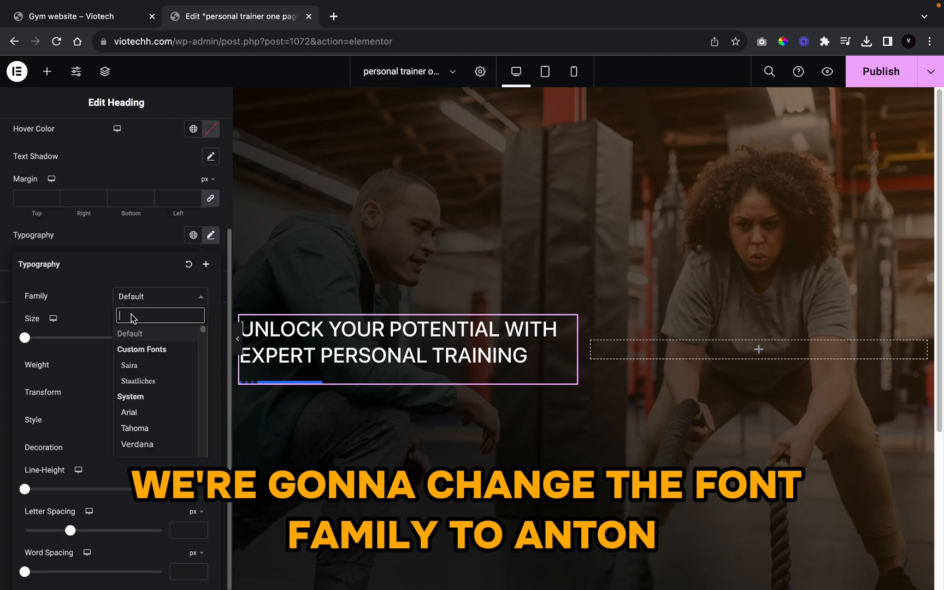
text(anton)
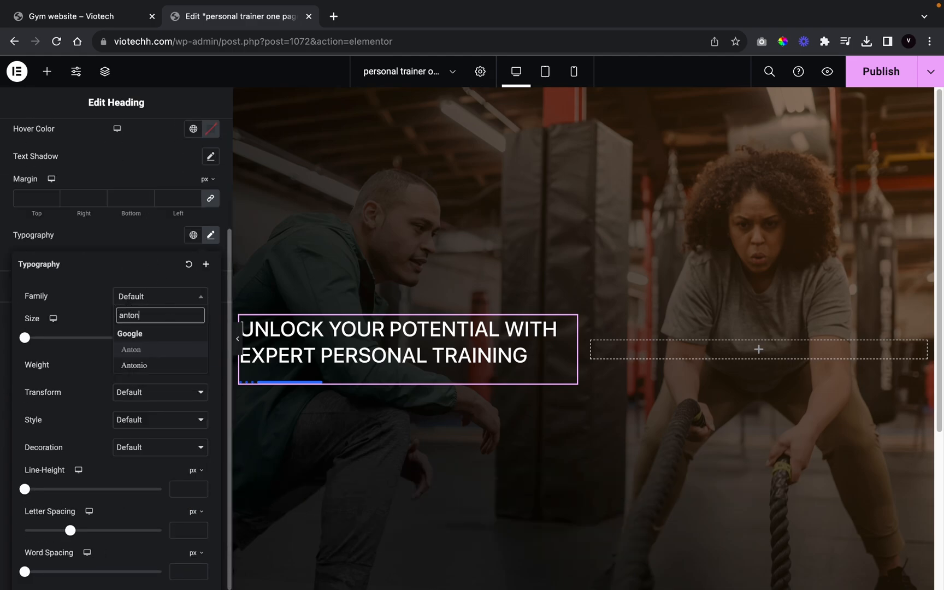
click(152, 350)
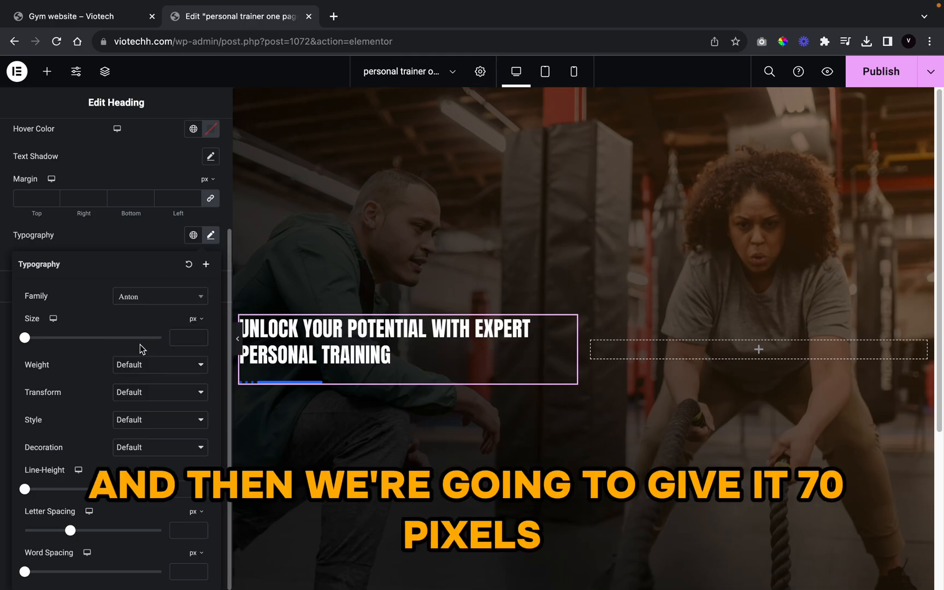
text(70)
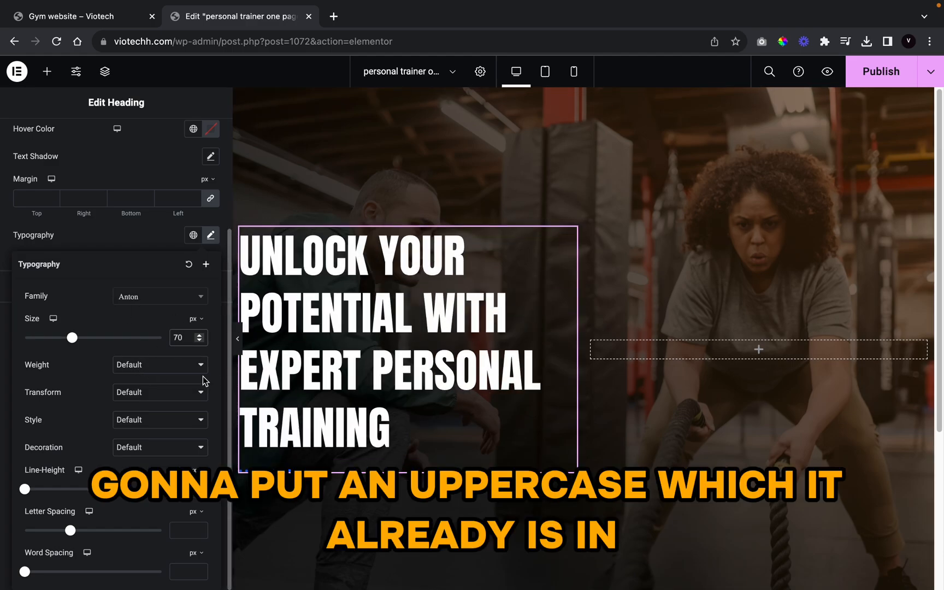
click(153, 392)
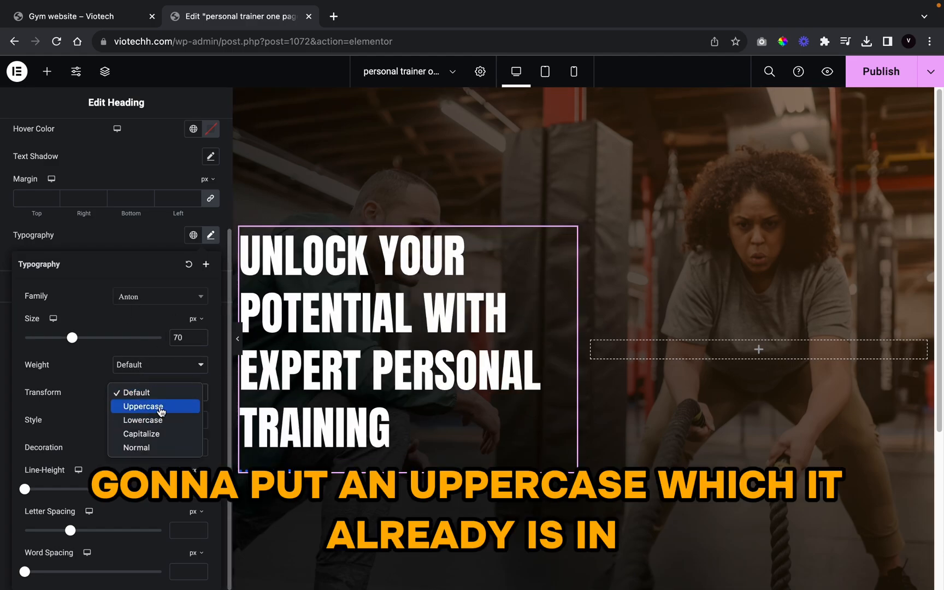
click(160, 409)
click(112, 225)
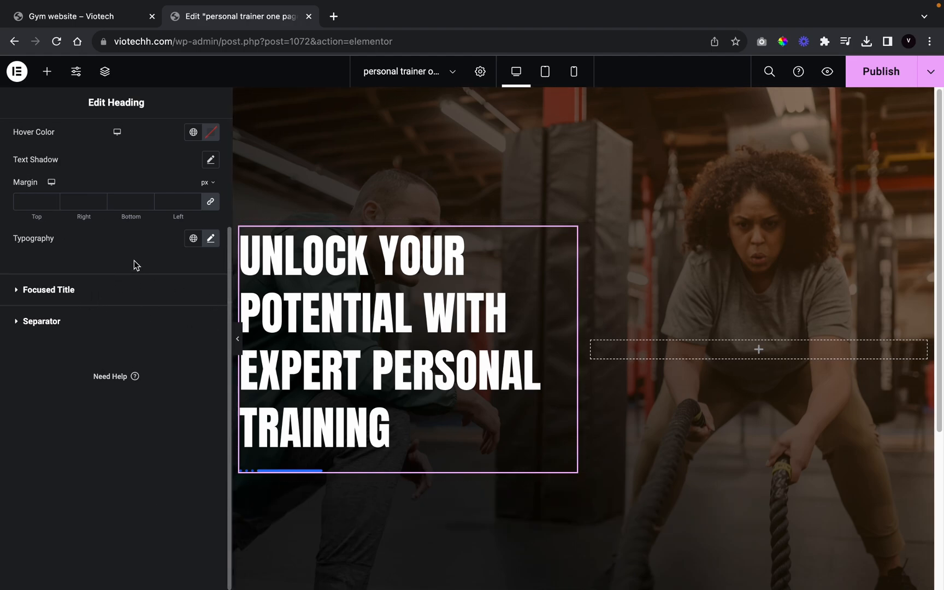
scroll(126, 295, up, 2)
scroll(118, 325, up, 2)
Step: Turn on the heading's Title Description and delete its placeholder text
click(38, 135)
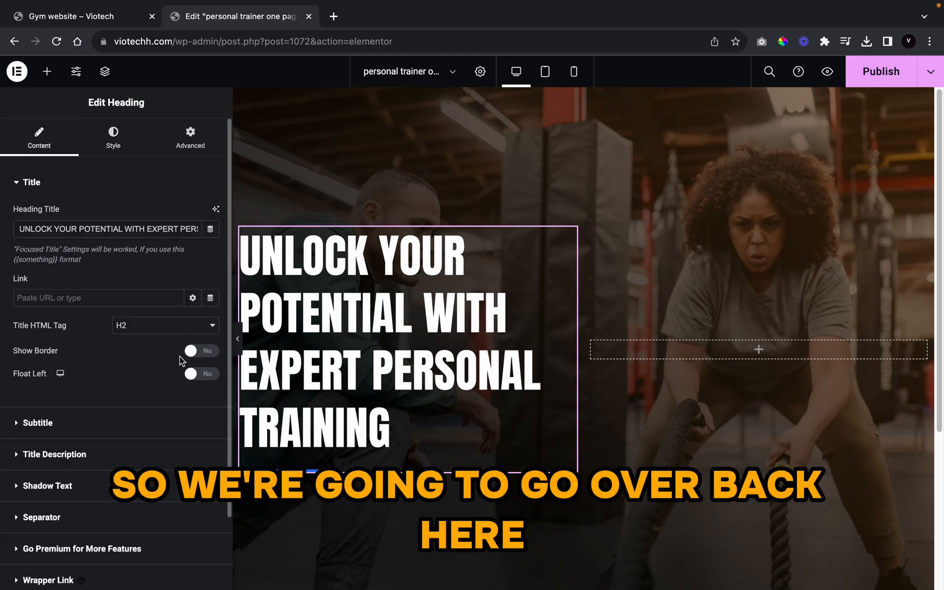
scroll(109, 374, down, 1)
click(112, 432)
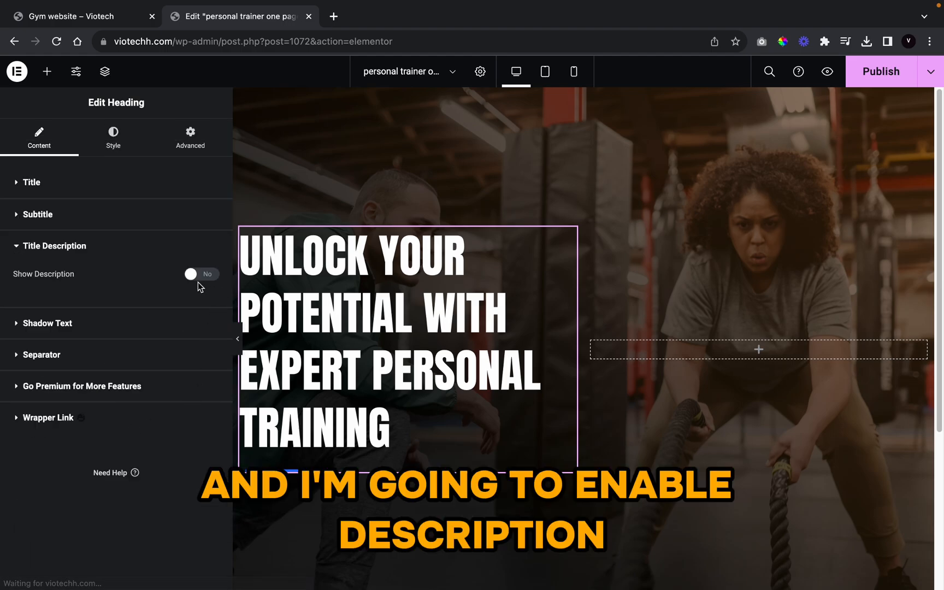
click(202, 274)
drag(191, 431, 10, 386)
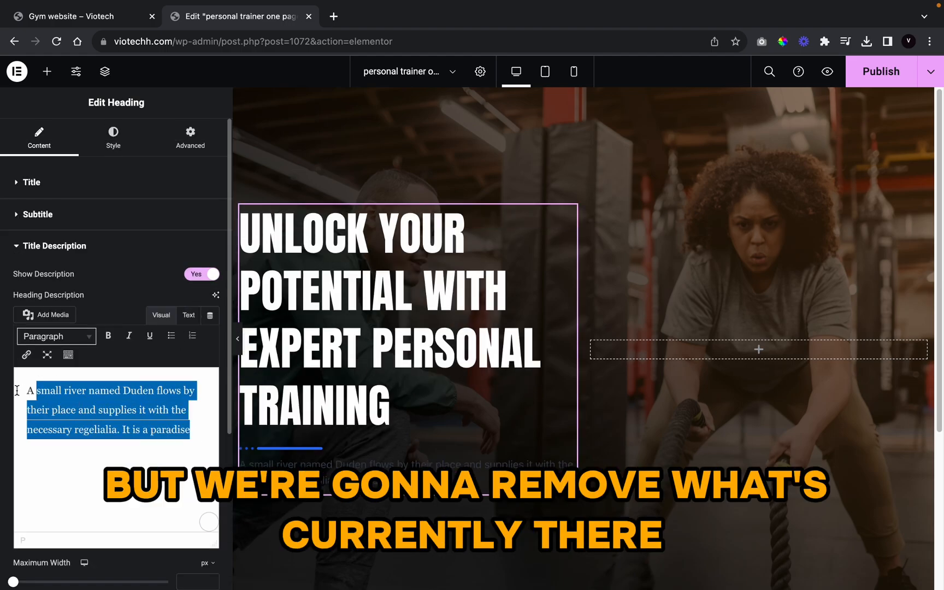
key(BackSpace)
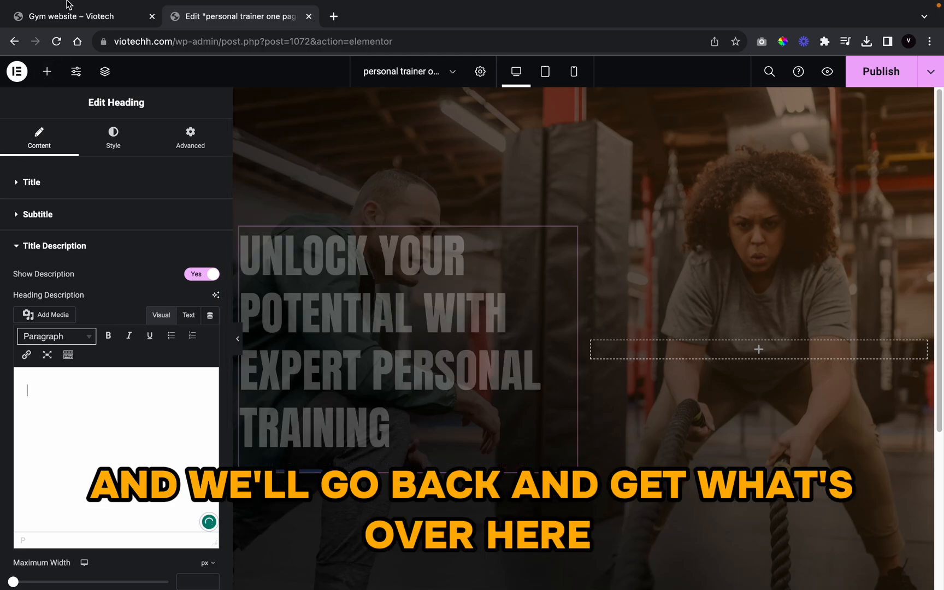
Step: Paste the live site's expert trainers paragraph into the description
click(75, 24)
drag(432, 460, 44, 374)
key(super+c)
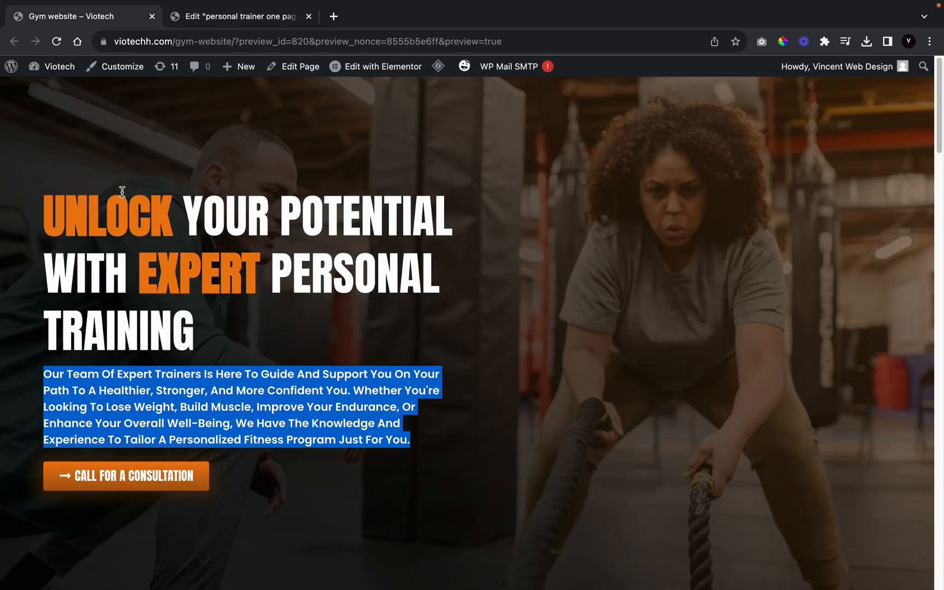
click(213, 17)
key(super+v)
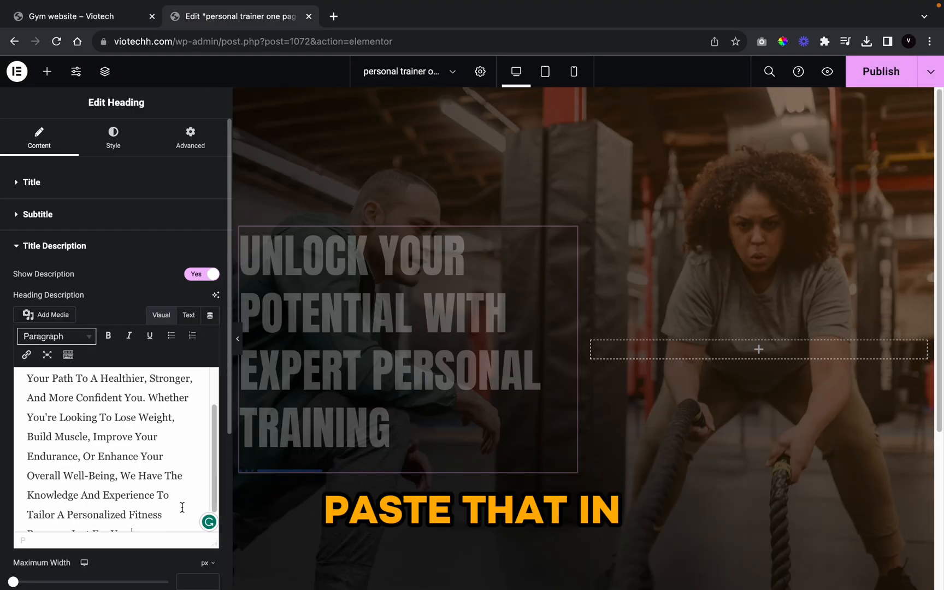
click(107, 135)
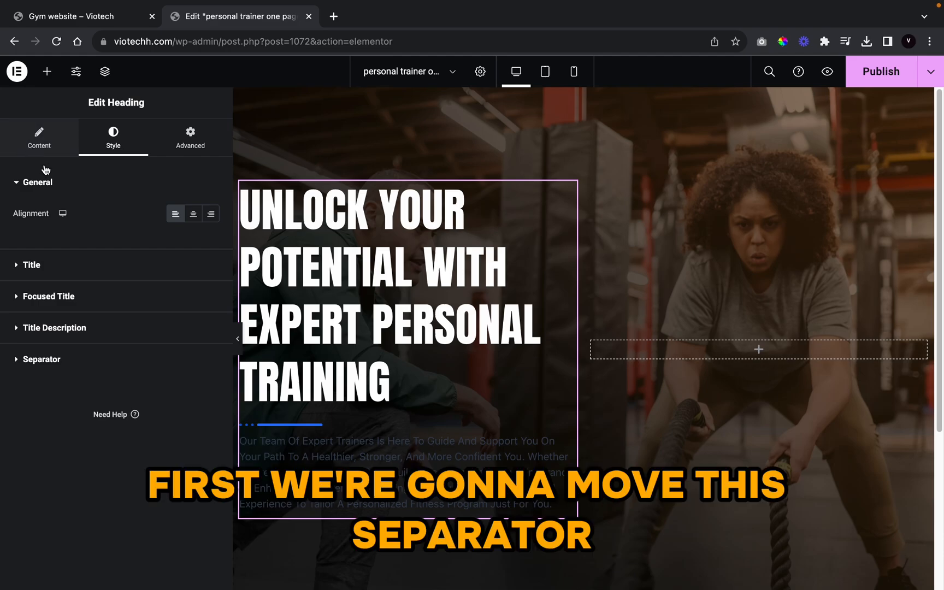
Step: Turn off Show Separator under the heading
click(34, 146)
scroll(86, 389, down, 2)
click(65, 431)
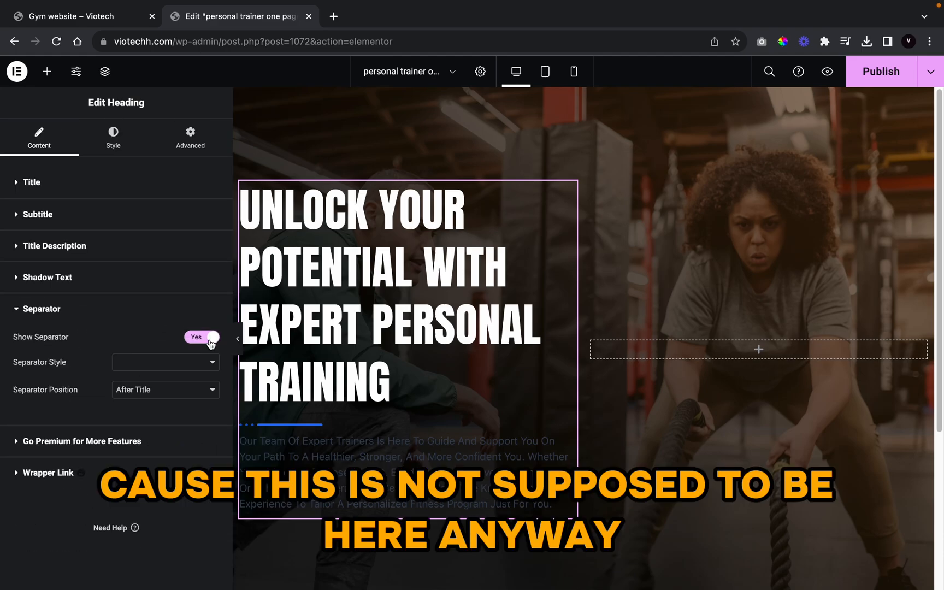
click(203, 338)
Step: Make the title description text white
click(114, 141)
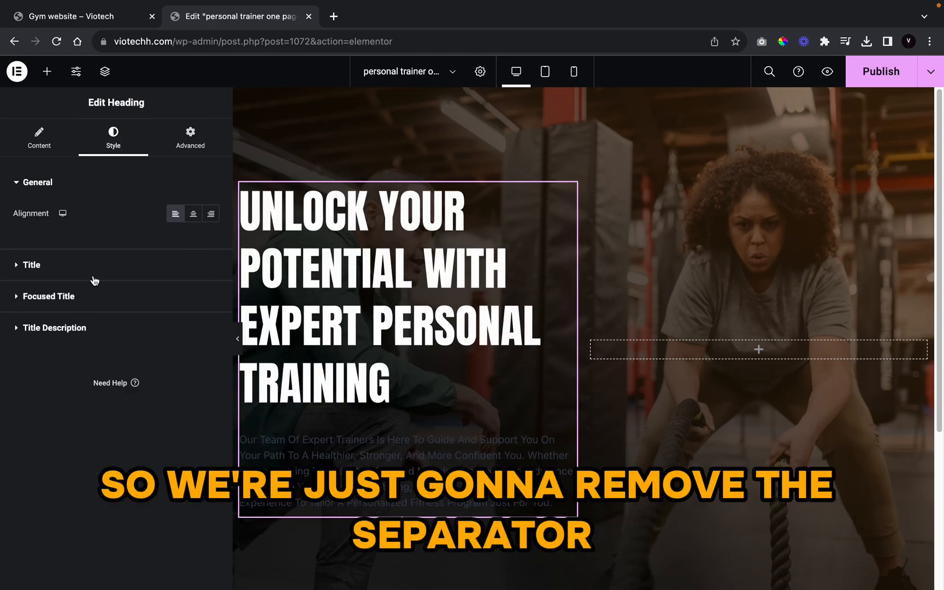
click(81, 331)
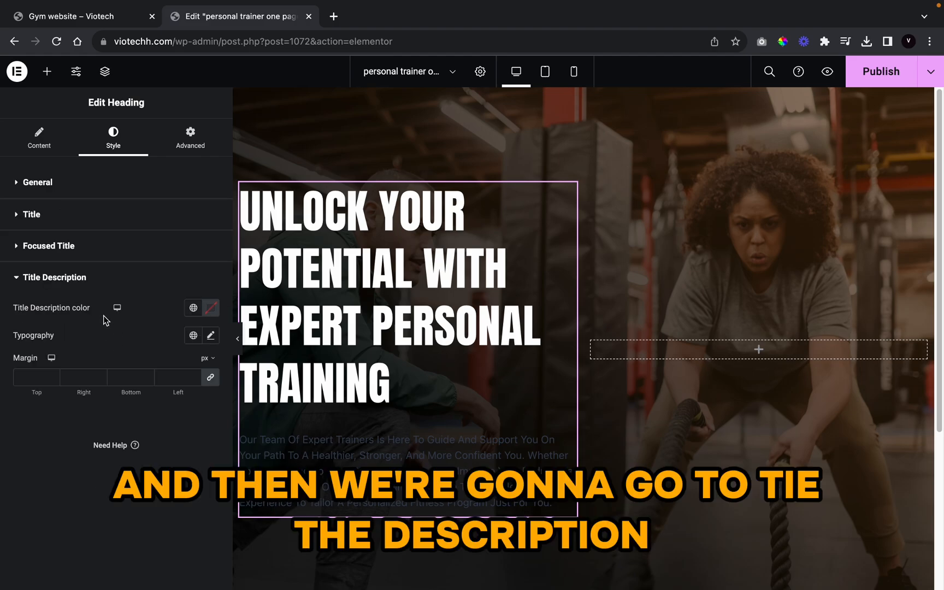
click(193, 308)
scroll(134, 402, down, 10)
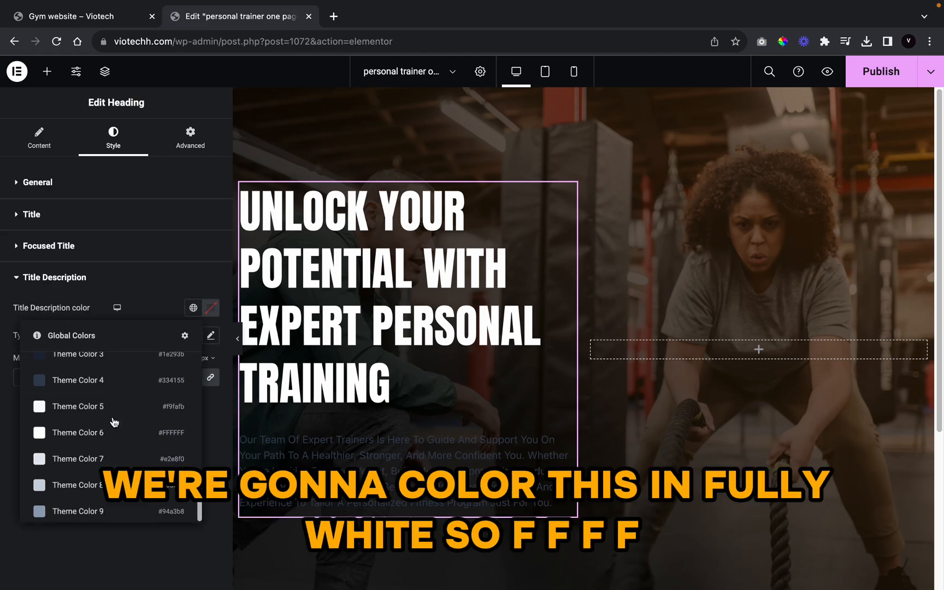
click(133, 434)
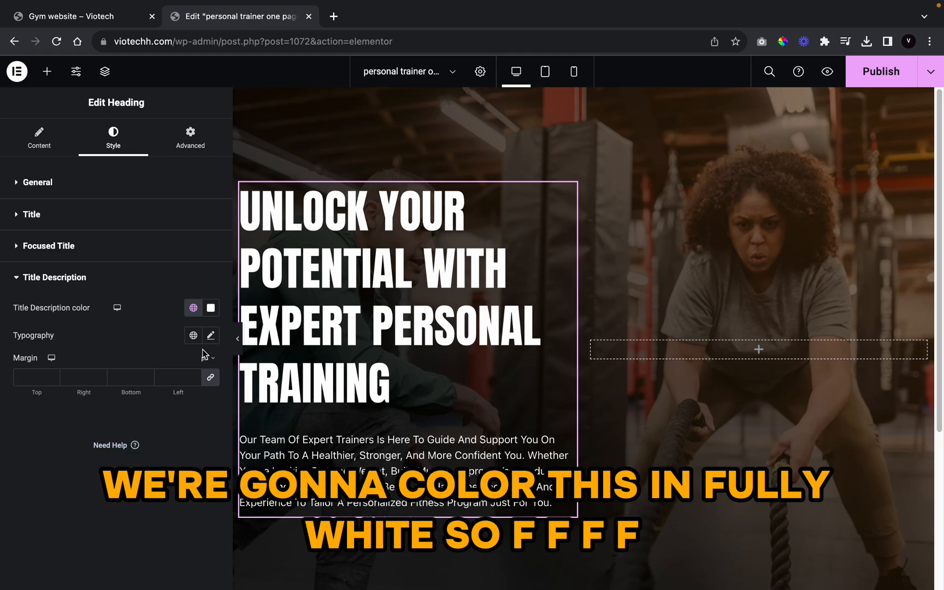
Step: Set the description font to Poppins 600 Semi Bold with Capitalize transform
click(211, 335)
click(169, 398)
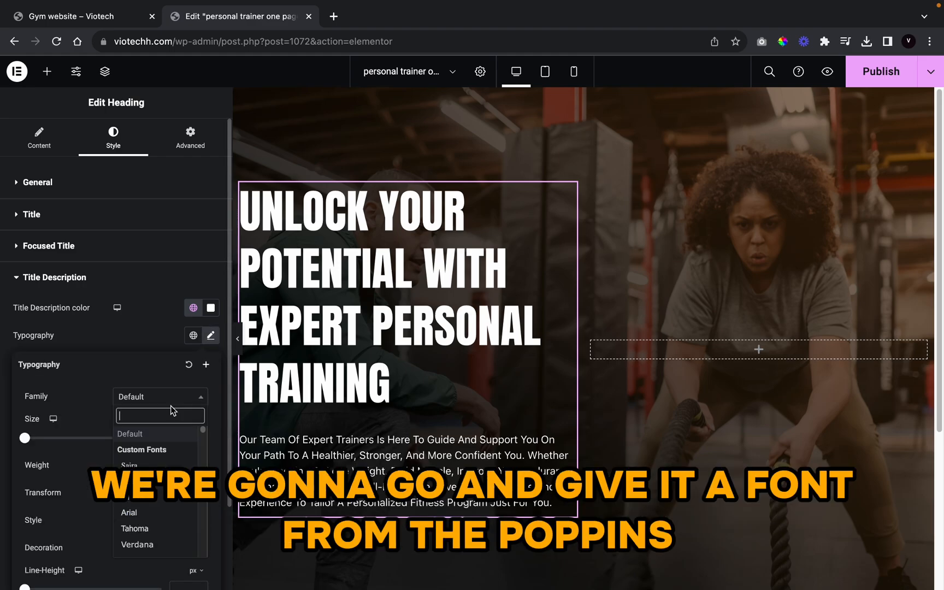
text(poppin)
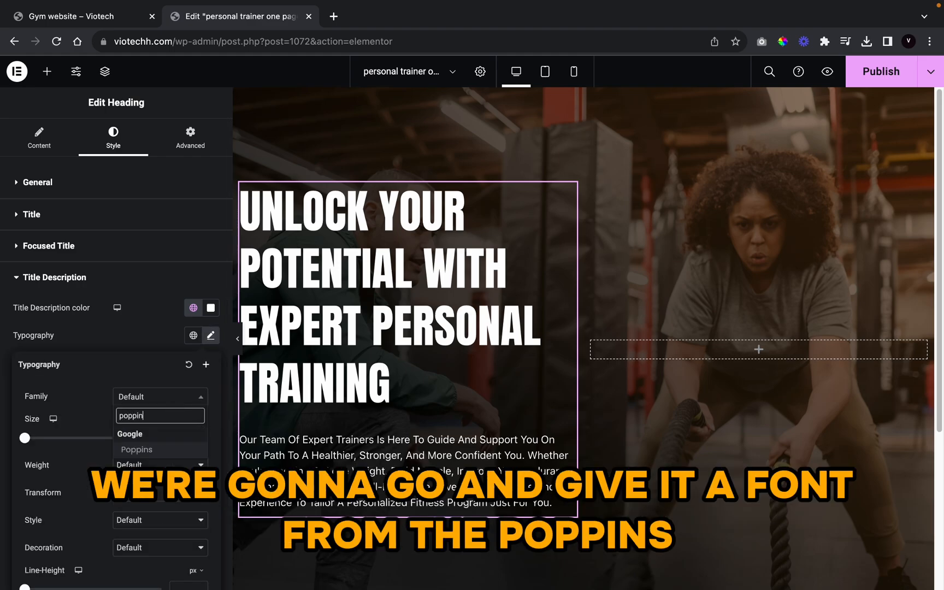
text(s)
click(133, 449)
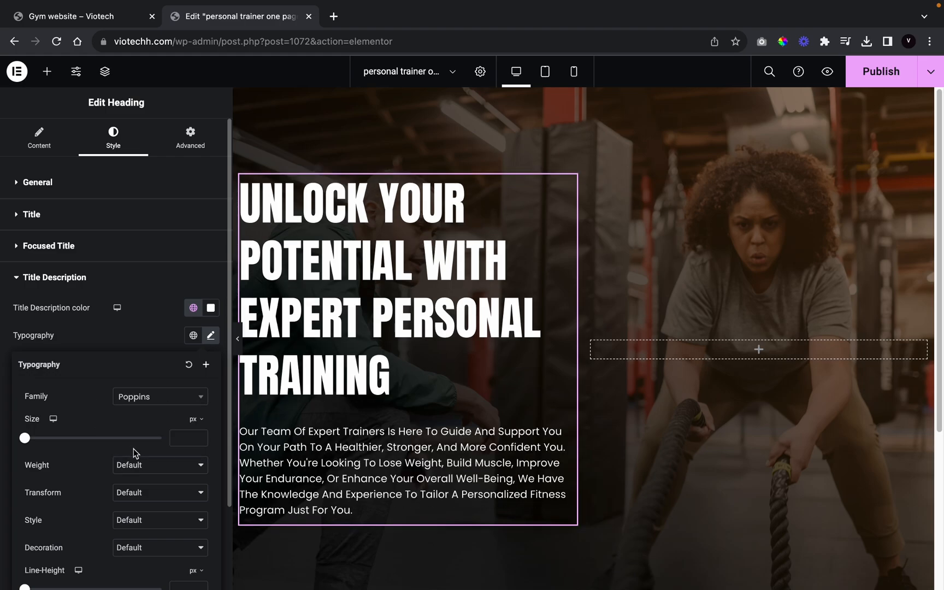
click(138, 465)
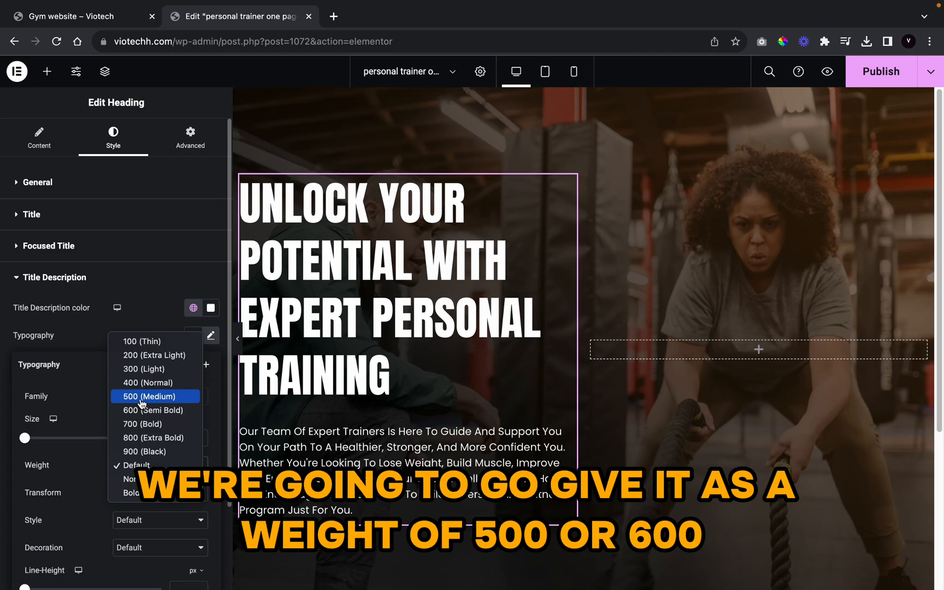
click(145, 424)
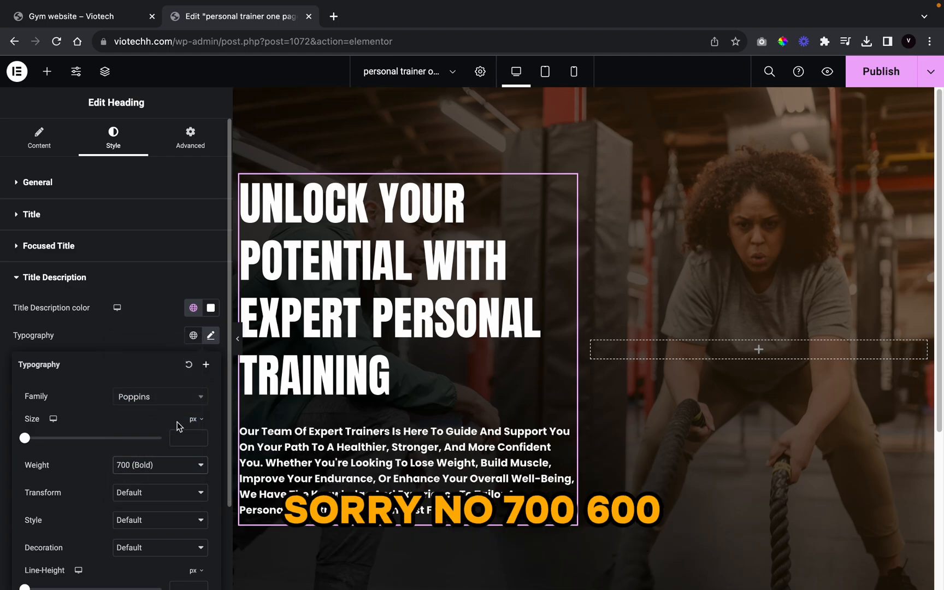
click(169, 463)
click(160, 453)
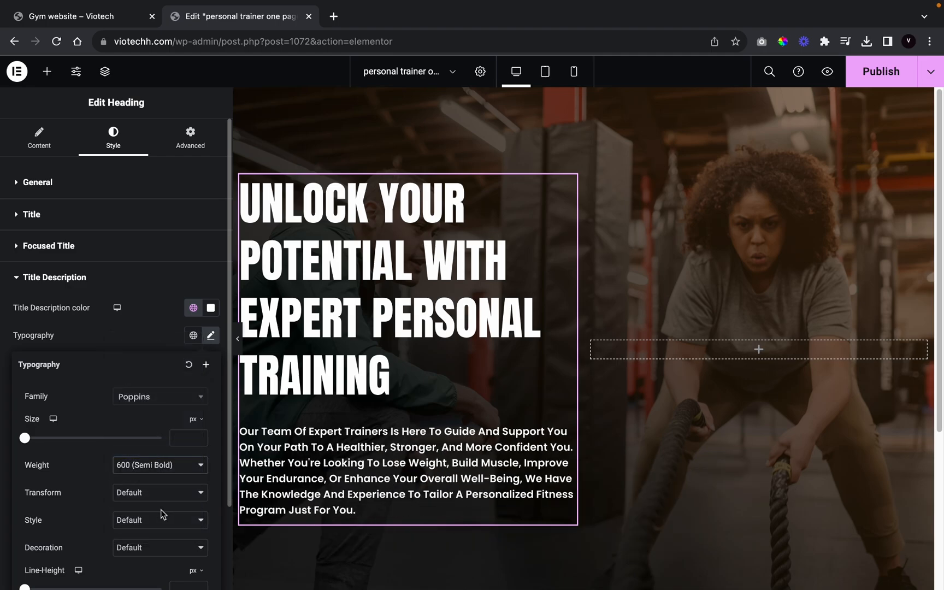
click(159, 494)
click(160, 534)
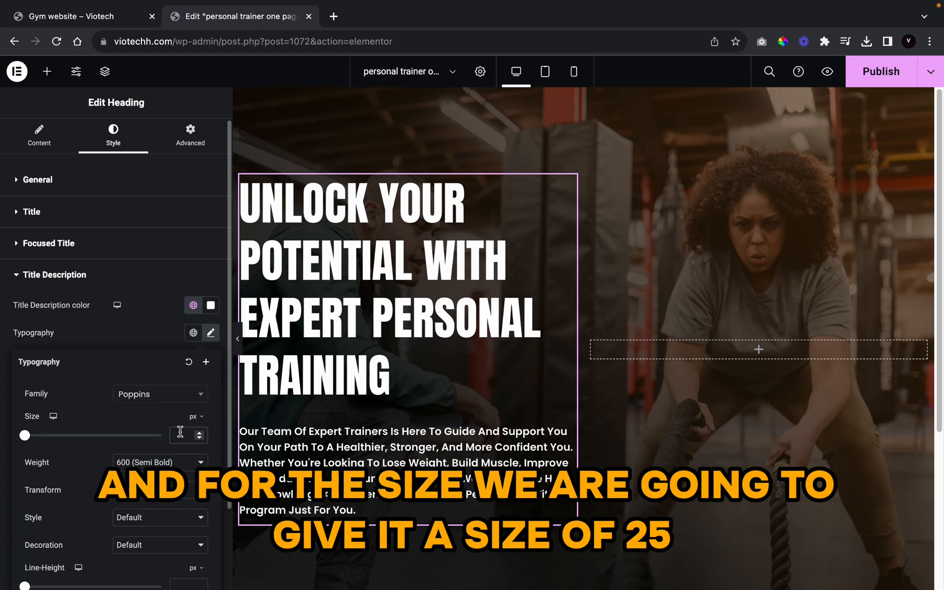
Step: Give the description a 17 px font size and 25 line height
text(2)
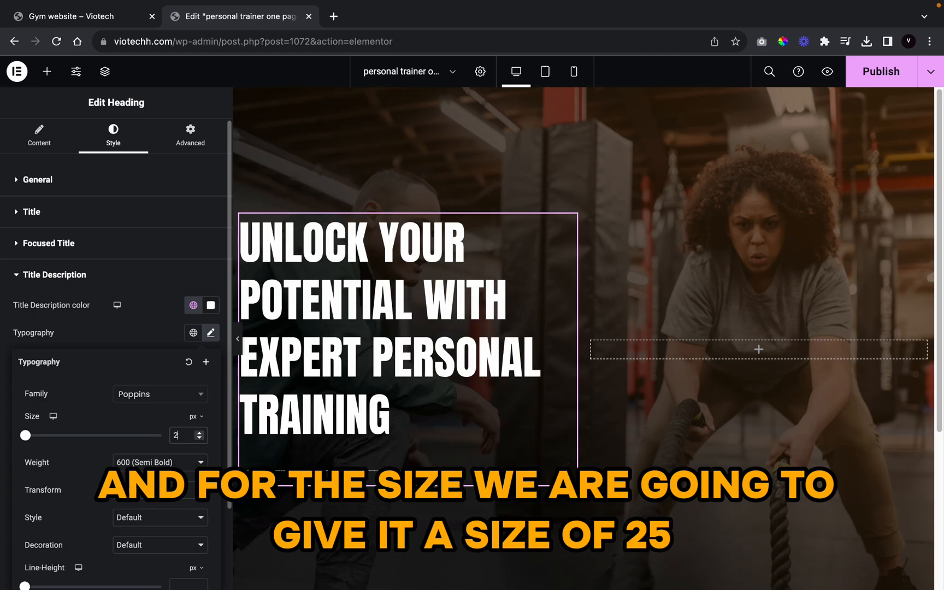
key(BackSpace)
text(17)
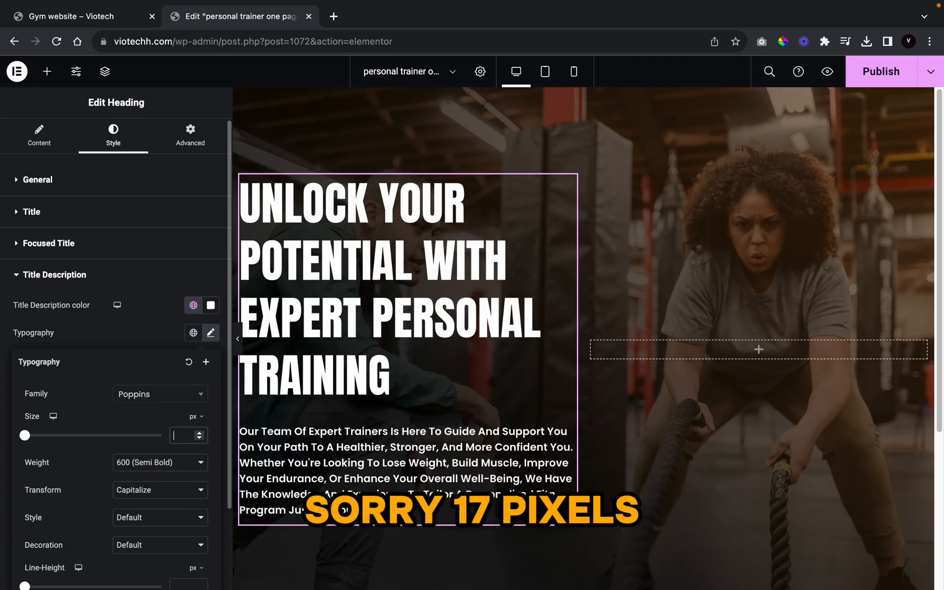
scroll(136, 547, down, 3)
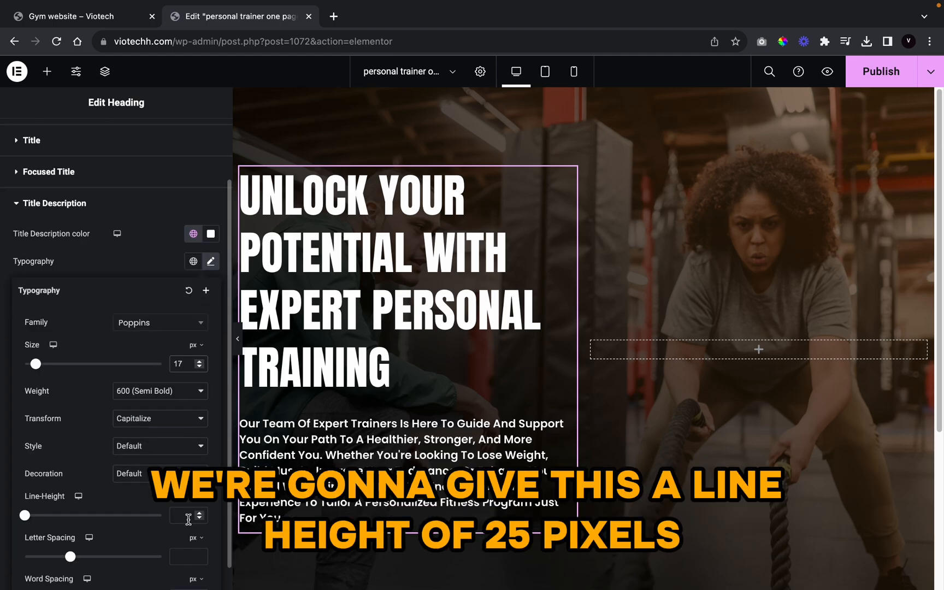
click(181, 516)
text(25)
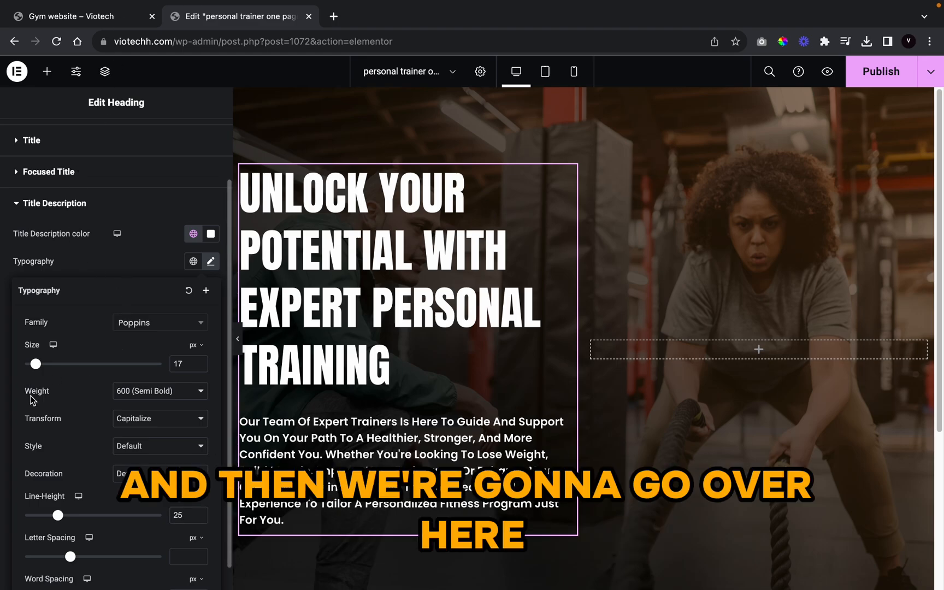
click(155, 271)
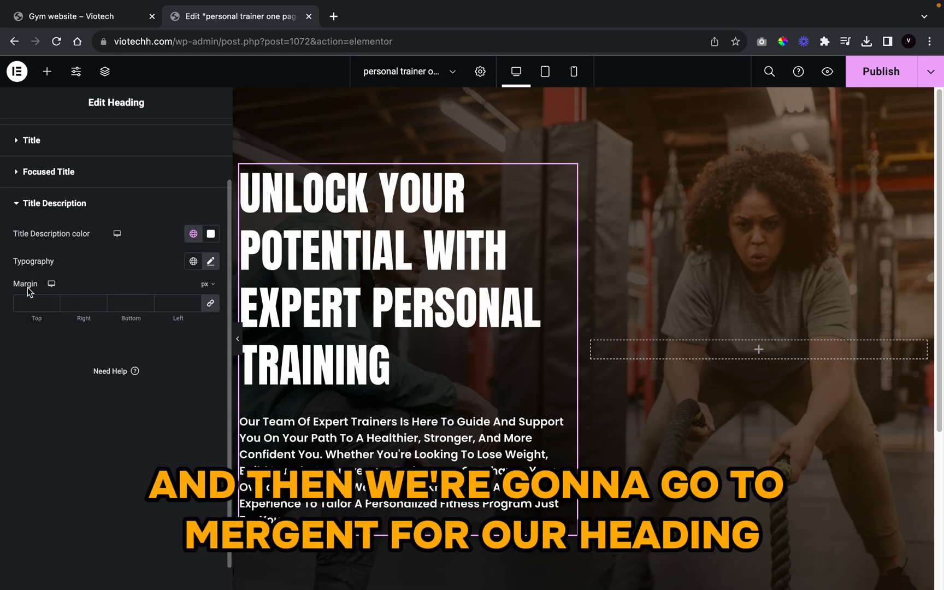
Step: Set the description's top margin to -10
click(209, 305)
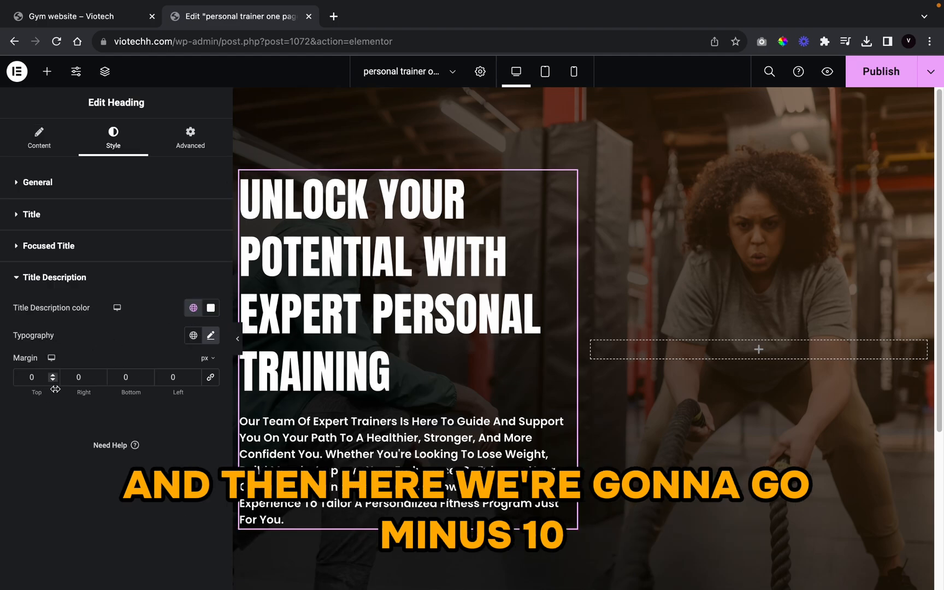
drag(54, 381, 54, 381)
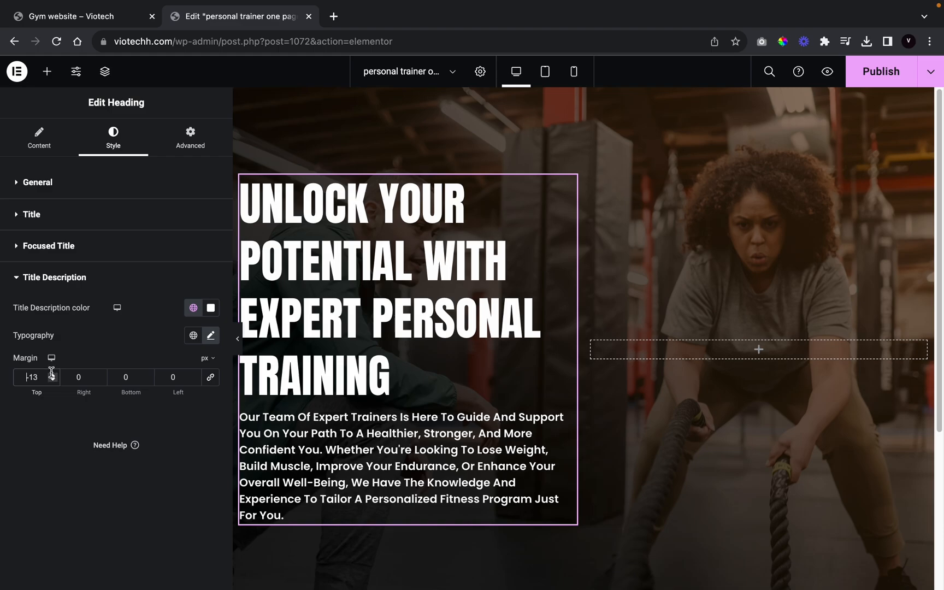
click(52, 375)
key(BackSpace)
text(0)
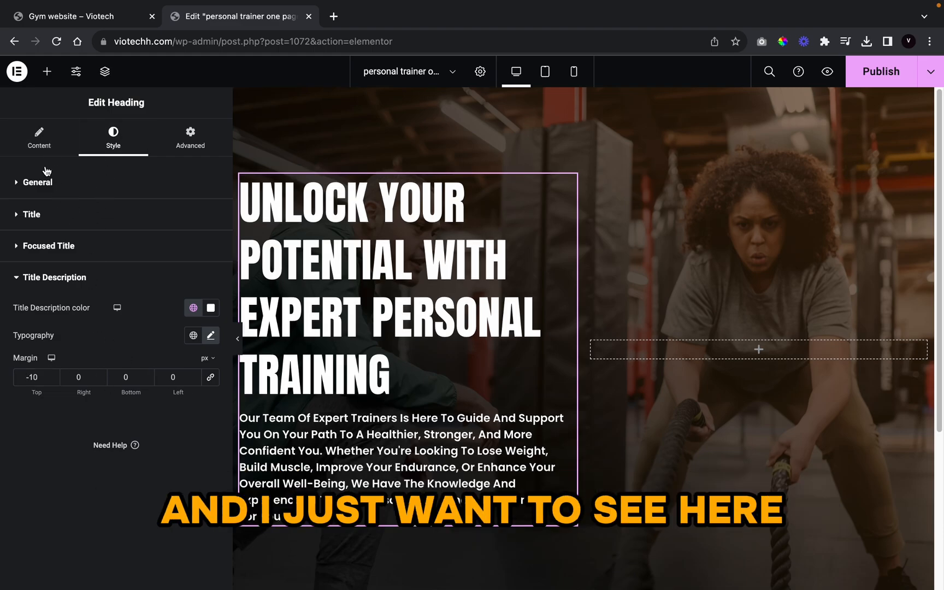
click(63, 134)
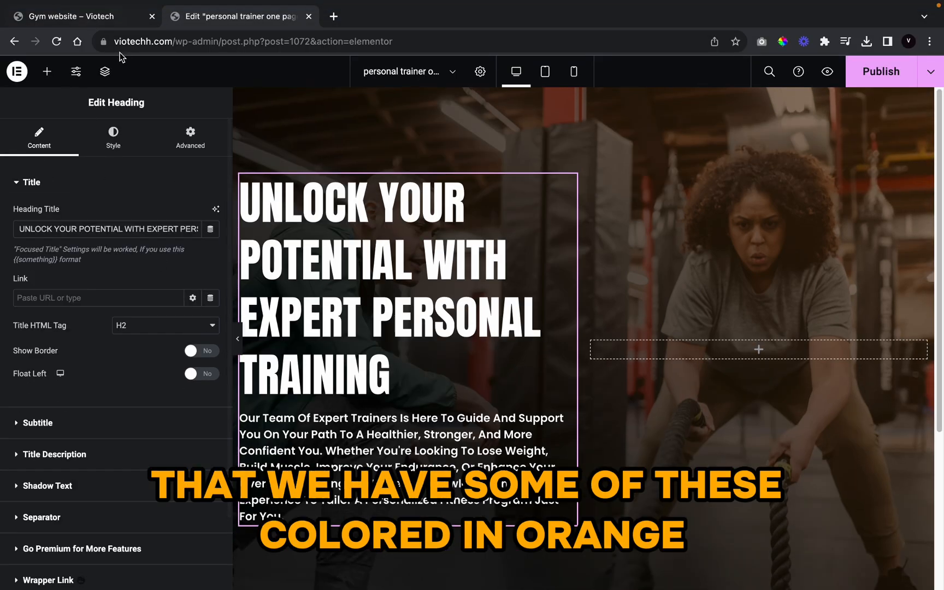
Step: Start wrapping EXPERT in curly braces in the heading title, next to the focused UNLOCK
click(104, 23)
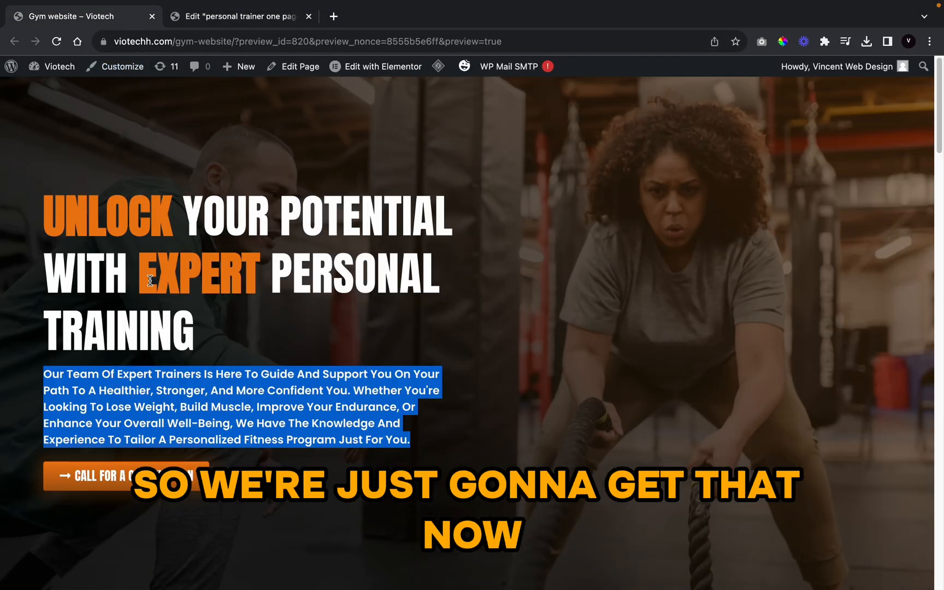
click(215, 24)
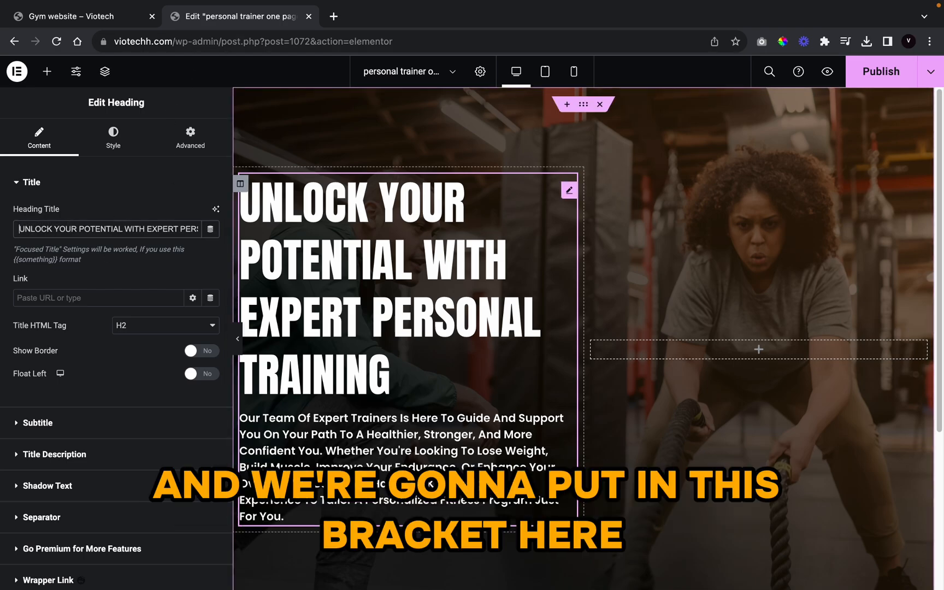
text({)
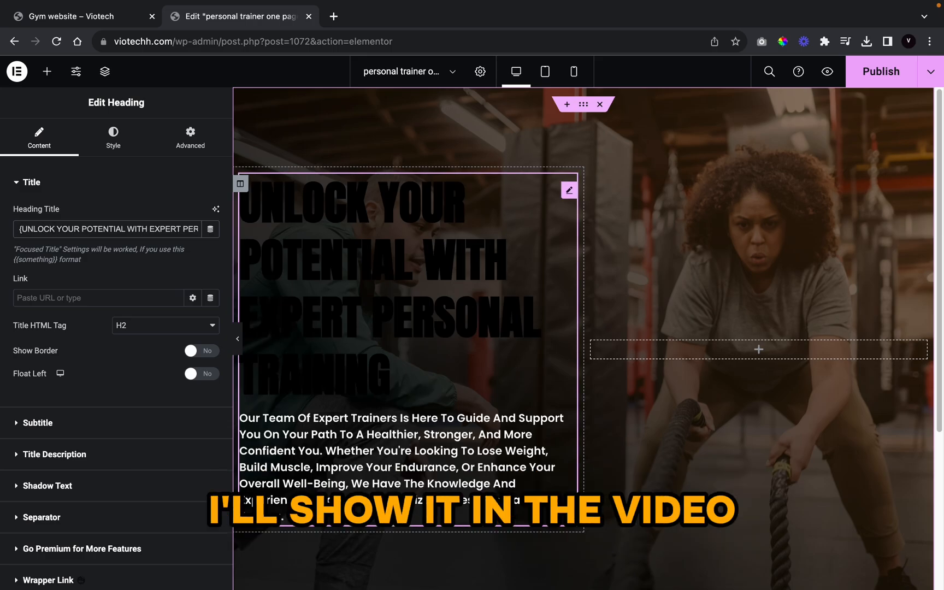
text(})
key(Right)
key(Right)
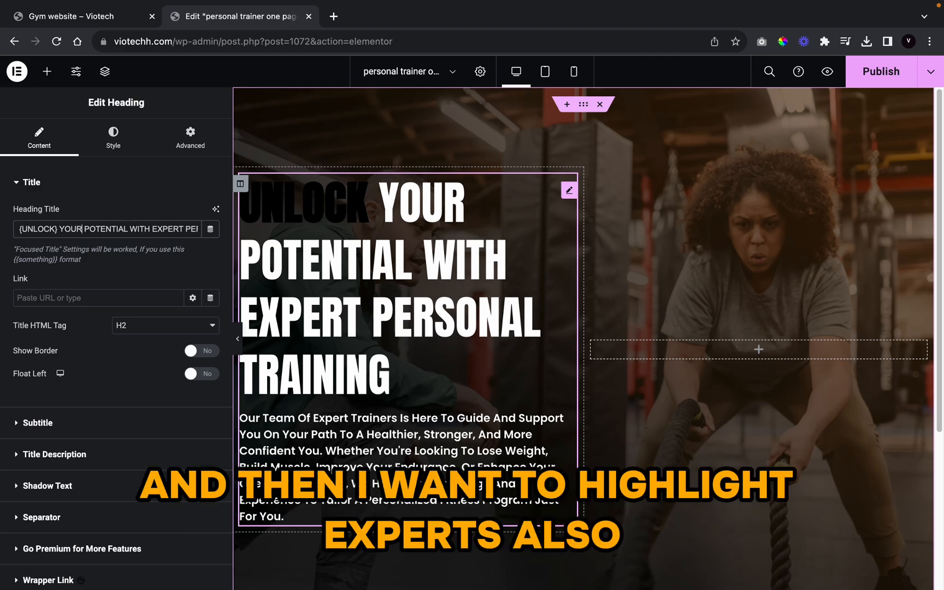
key(Right)
key(Right)
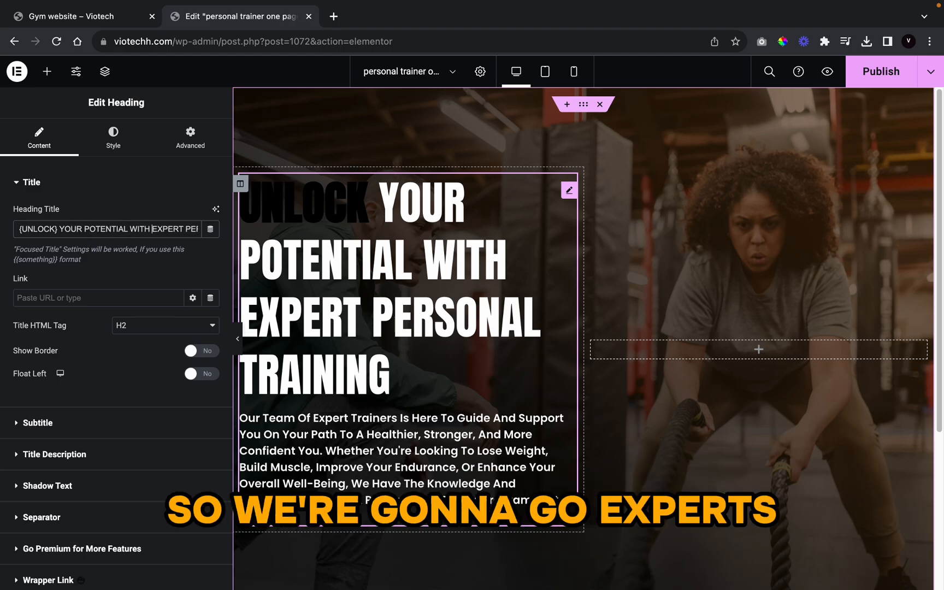
text({)
key(Right)
key(Right)
key(Right)
key(Right)
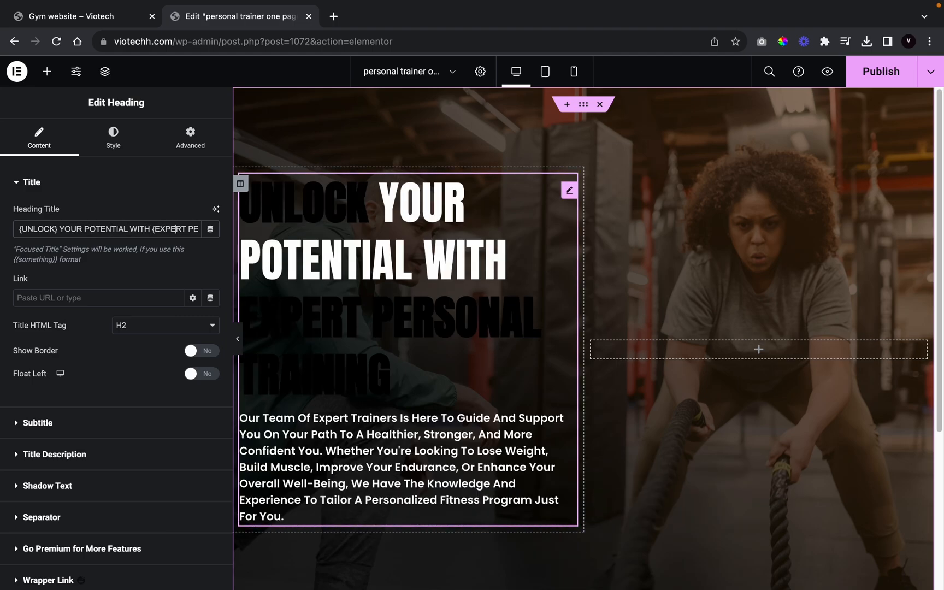
Step: Close the brace after EXPERT and colour the focused words with the site orange #EC7C13
text(})
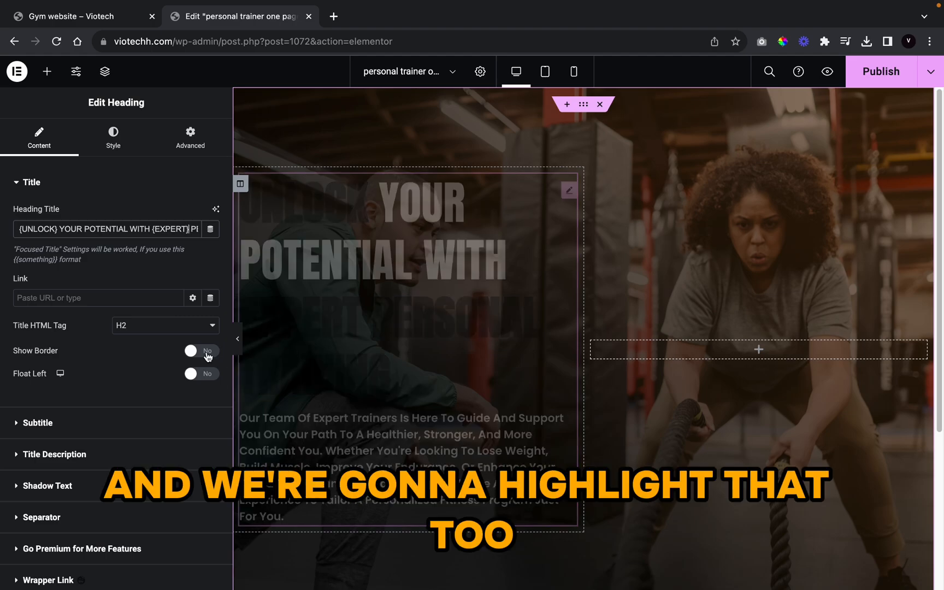
click(129, 143)
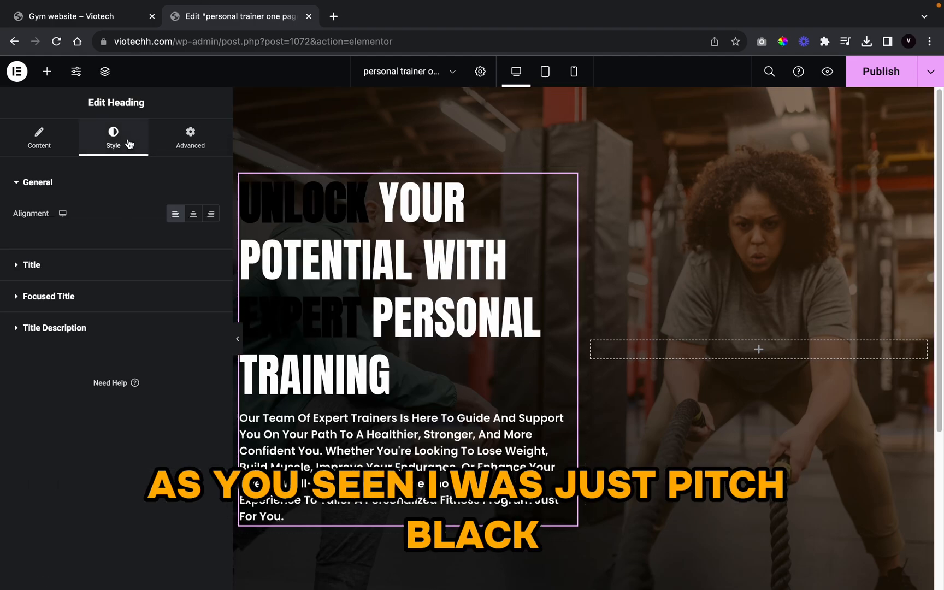
click(102, 296)
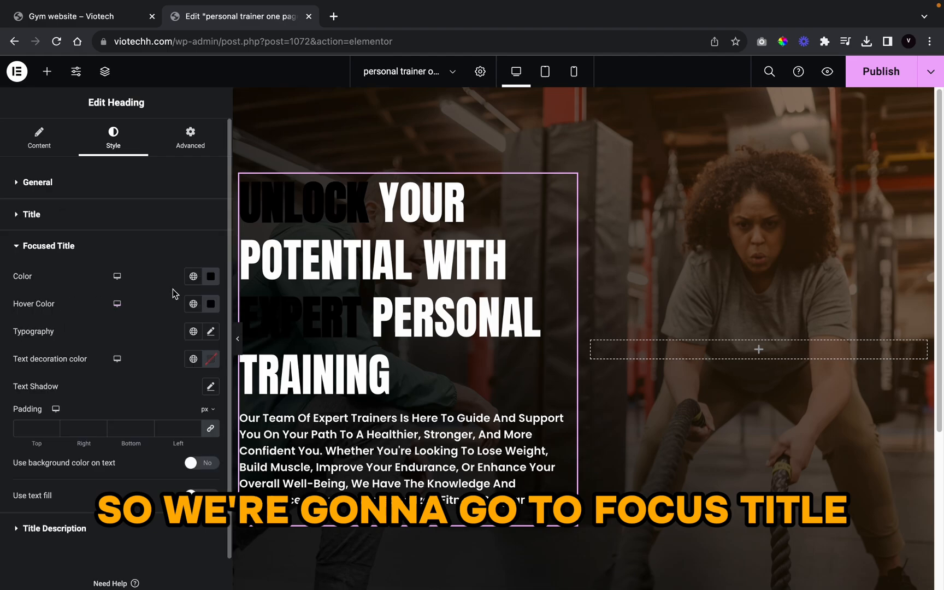
click(191, 279)
scroll(115, 404, down, 8)
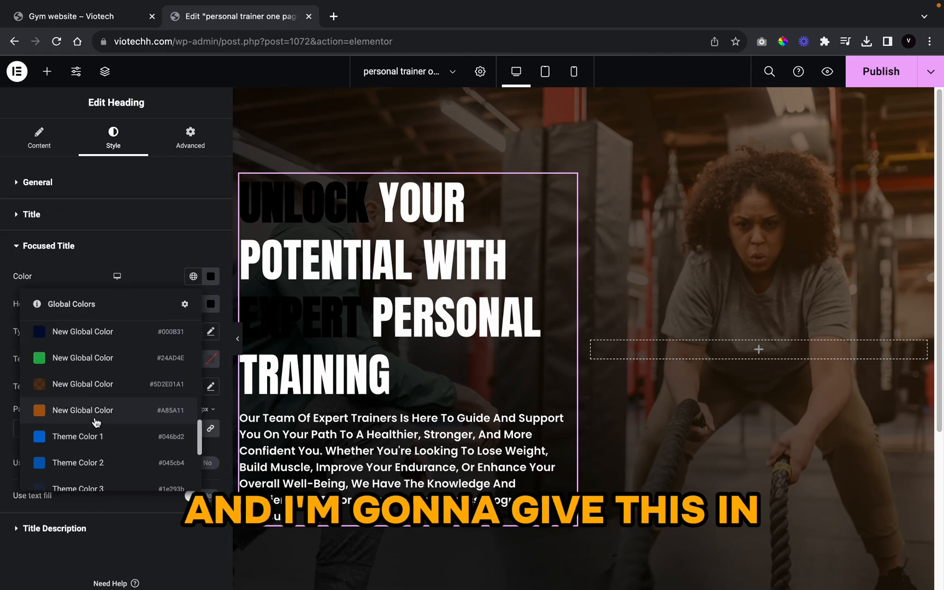
scroll(96, 381, down, 3)
scroll(95, 381, up, 10)
scroll(97, 382, down, 6)
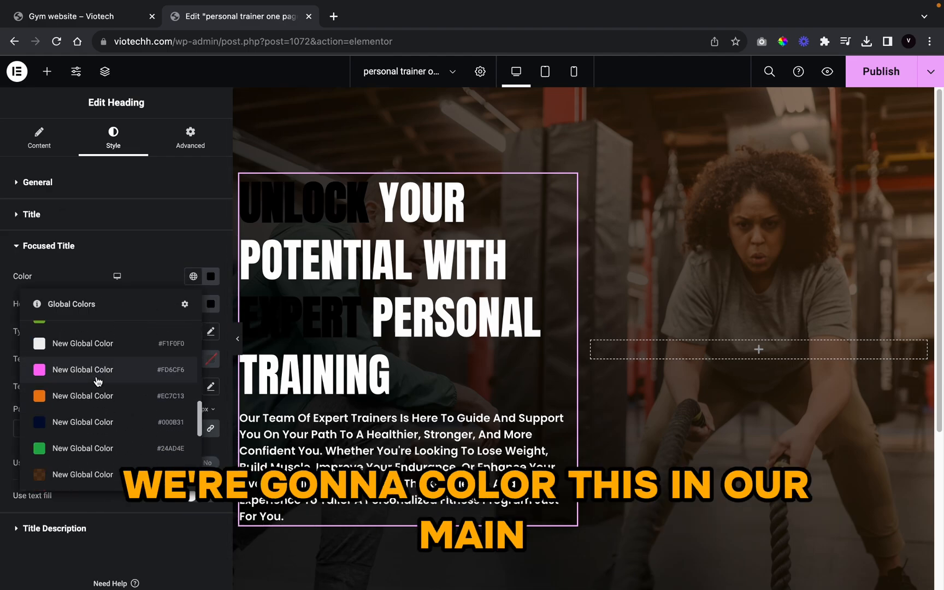
scroll(98, 383, up, 1)
click(101, 401)
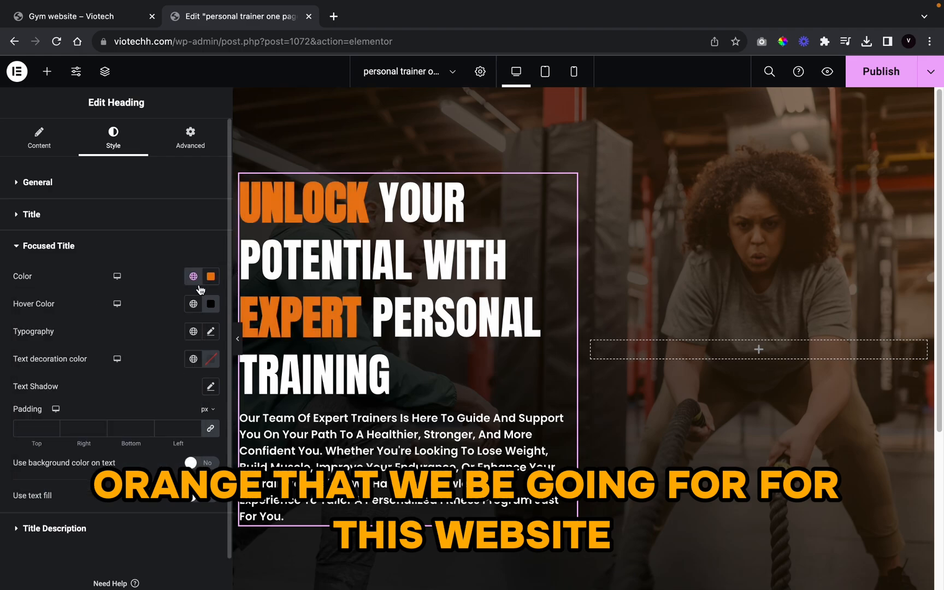
Step: Set the focused words' hover colour to the same orange and preview without the panel
click(194, 304)
scroll(147, 381, down, 5)
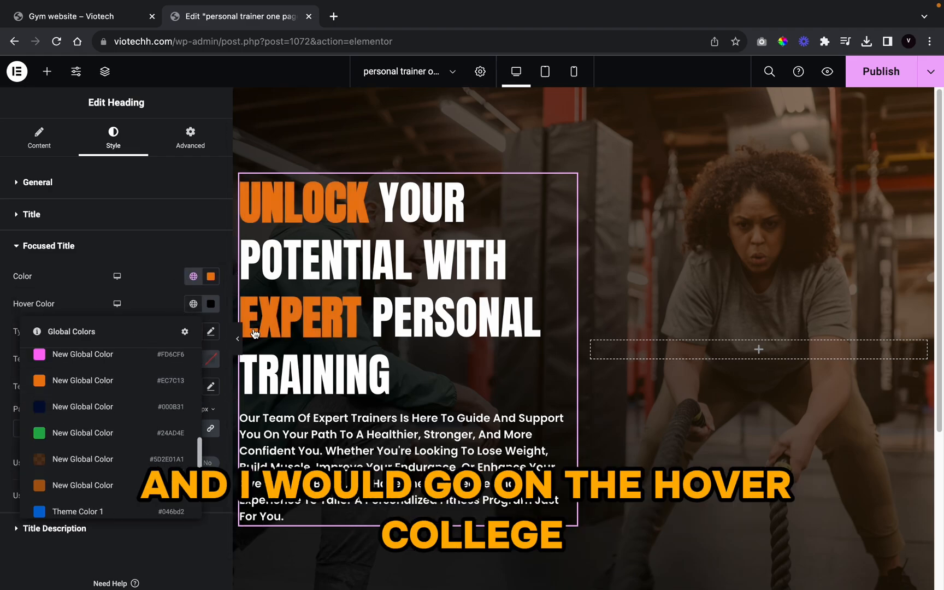
click(126, 384)
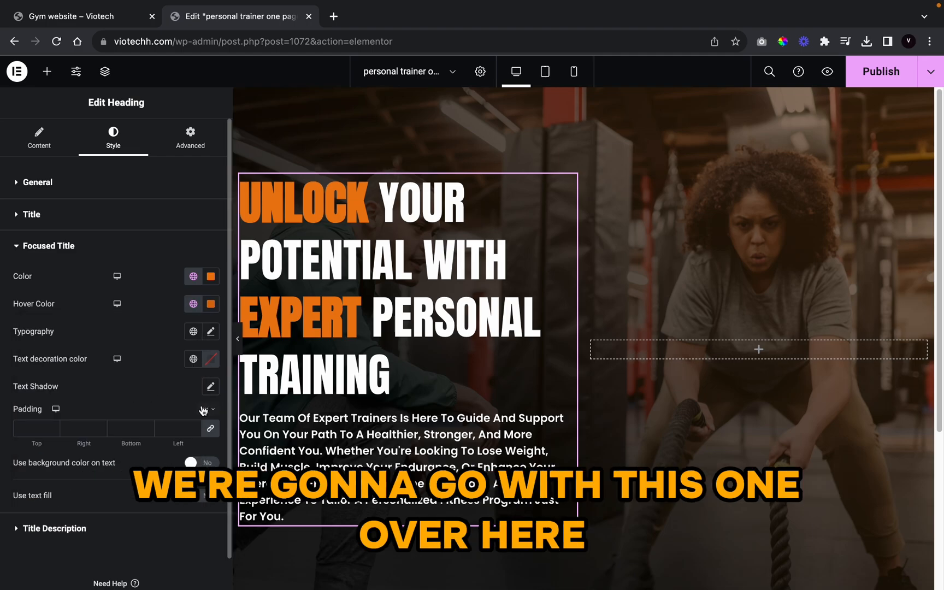
click(237, 339)
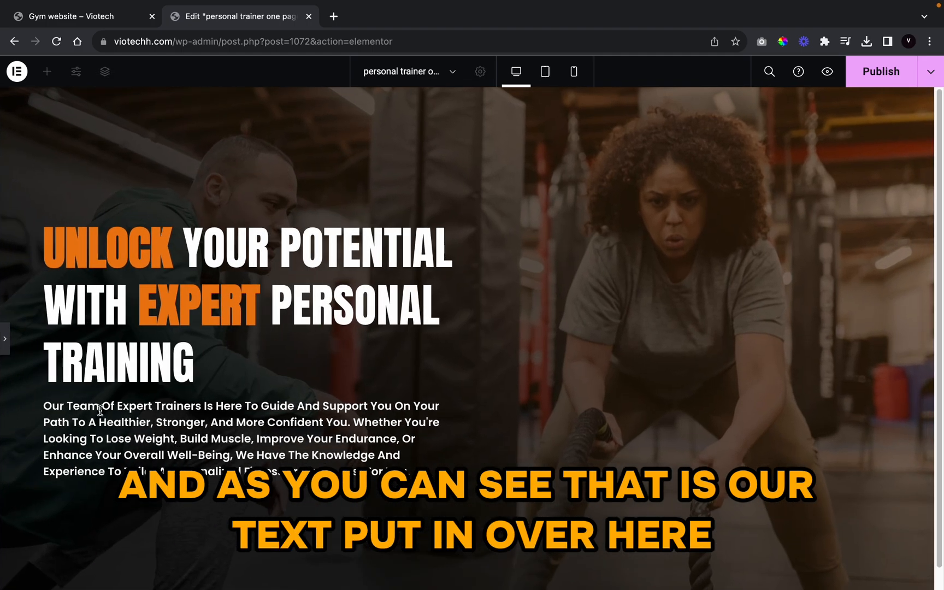
click(5, 341)
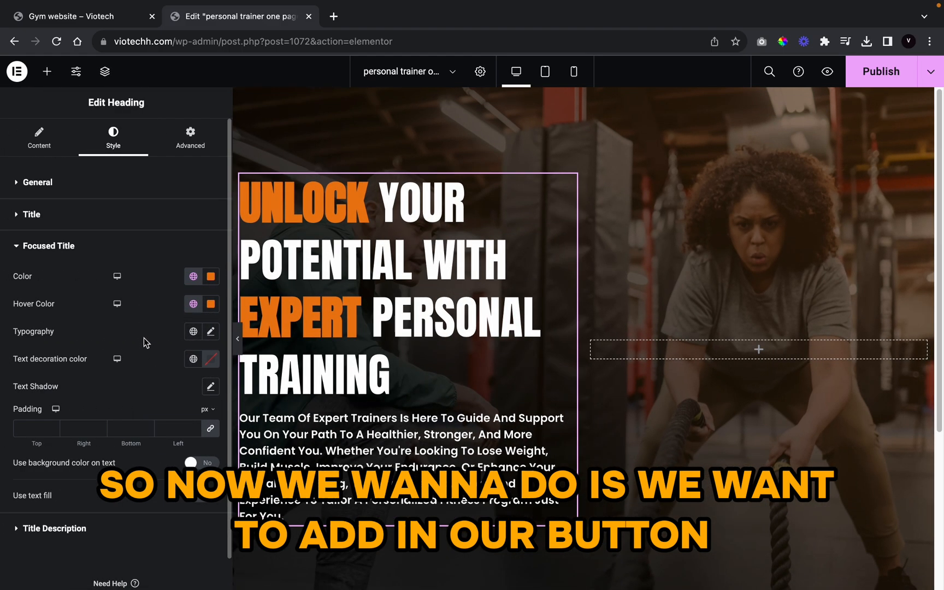
Step: Add a Button widget below the hero paragraph labelled 'call for a consultation'
click(47, 71)
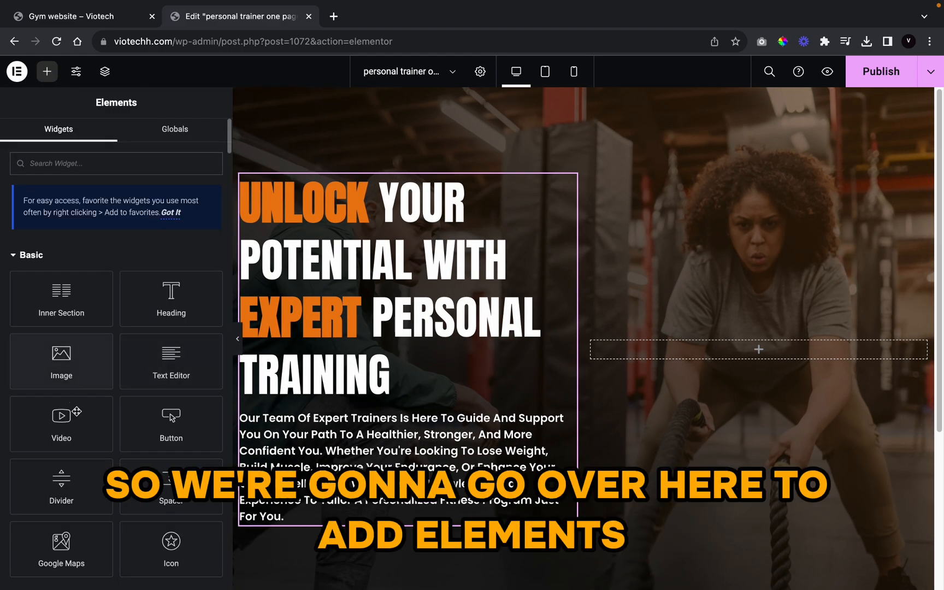
scroll(169, 416, down, 3)
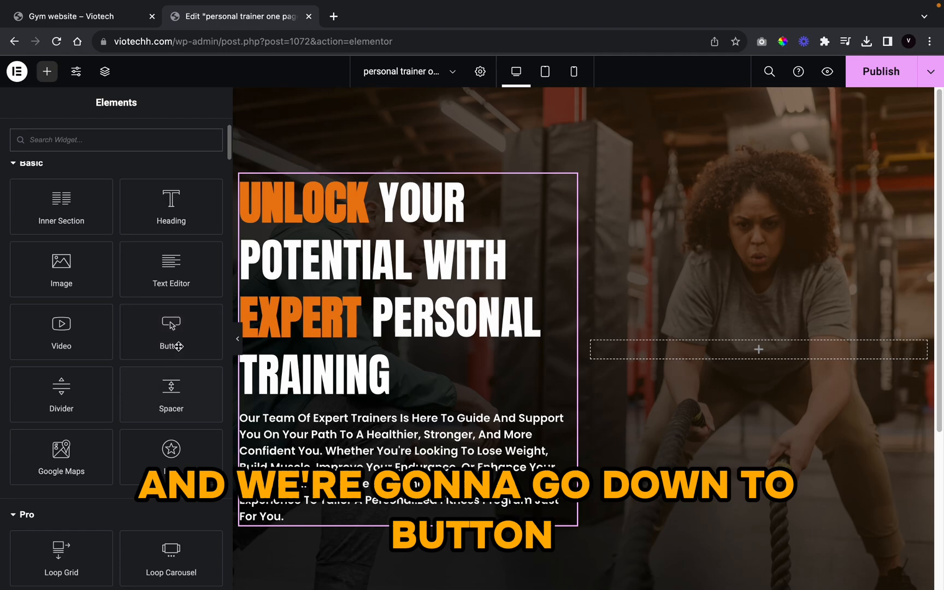
drag(173, 343, 320, 531)
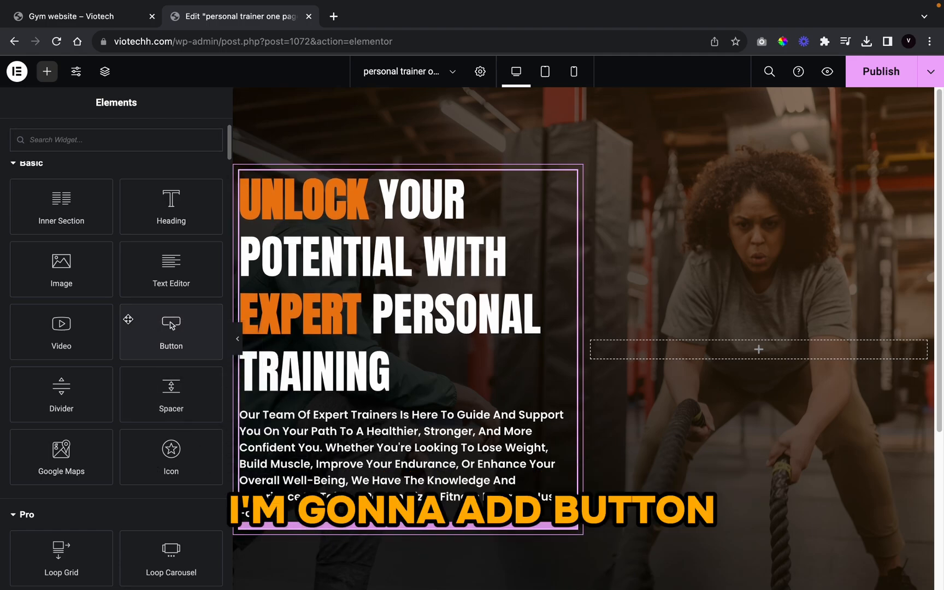
drag(143, 324, 302, 519)
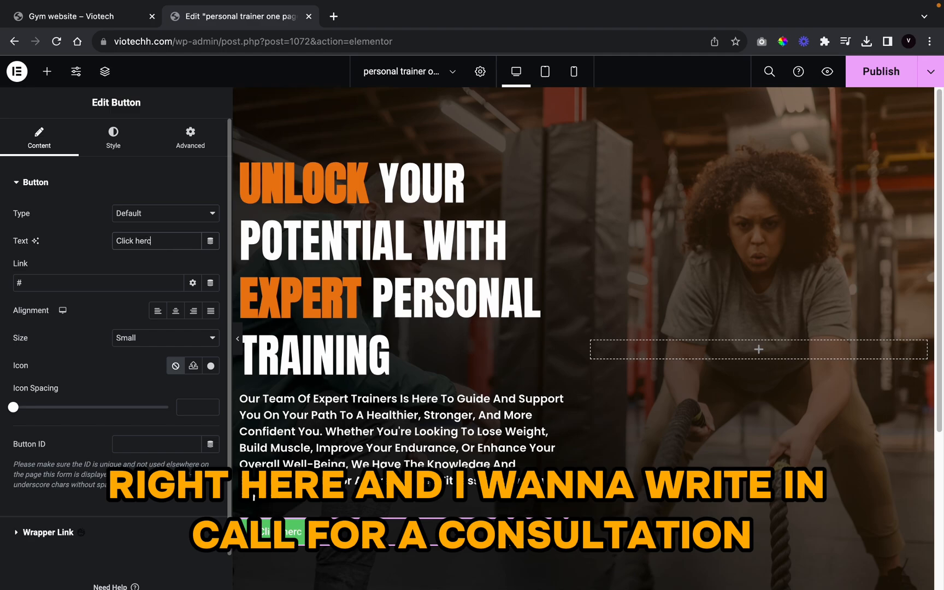
text(l for a co)
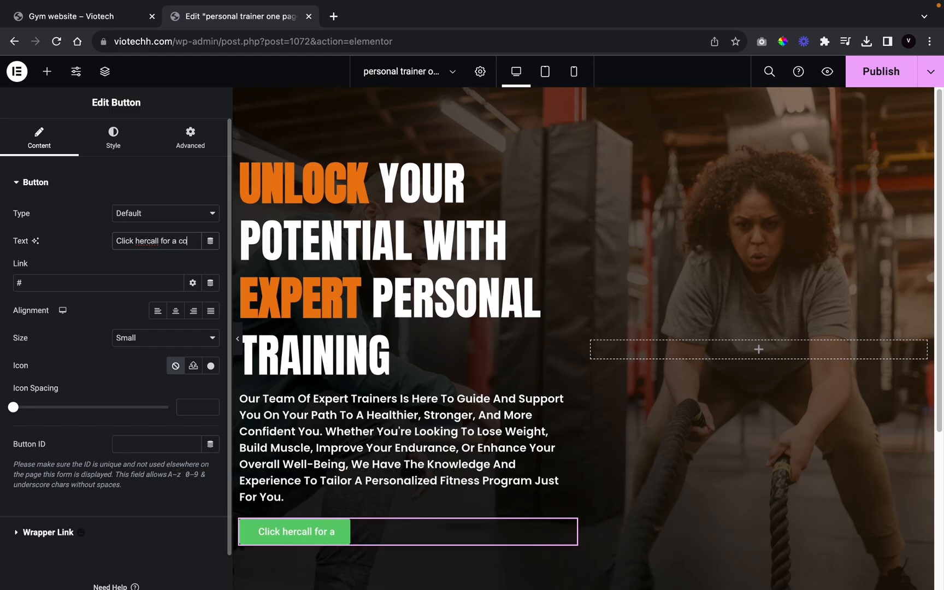
text(nsultat)
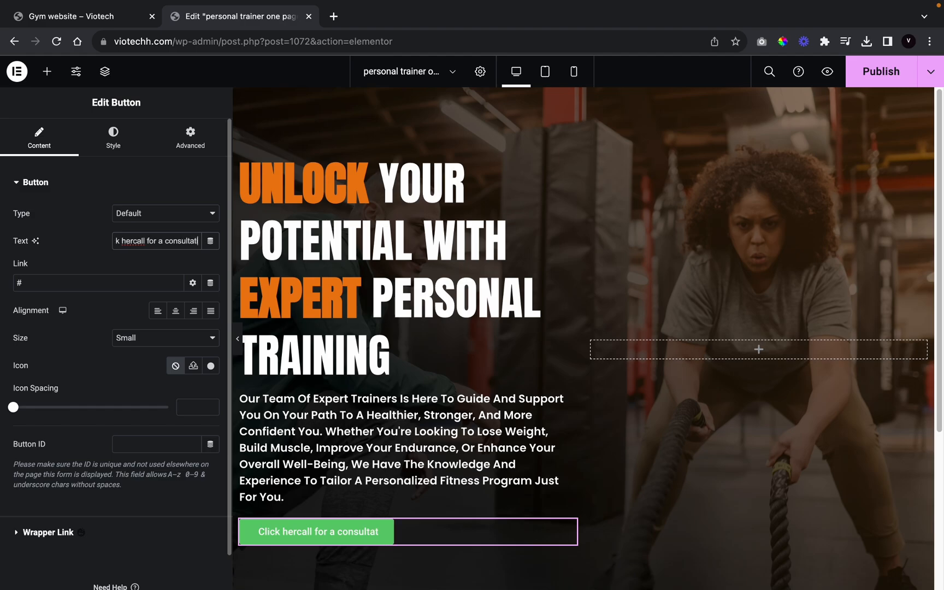
text(ion)
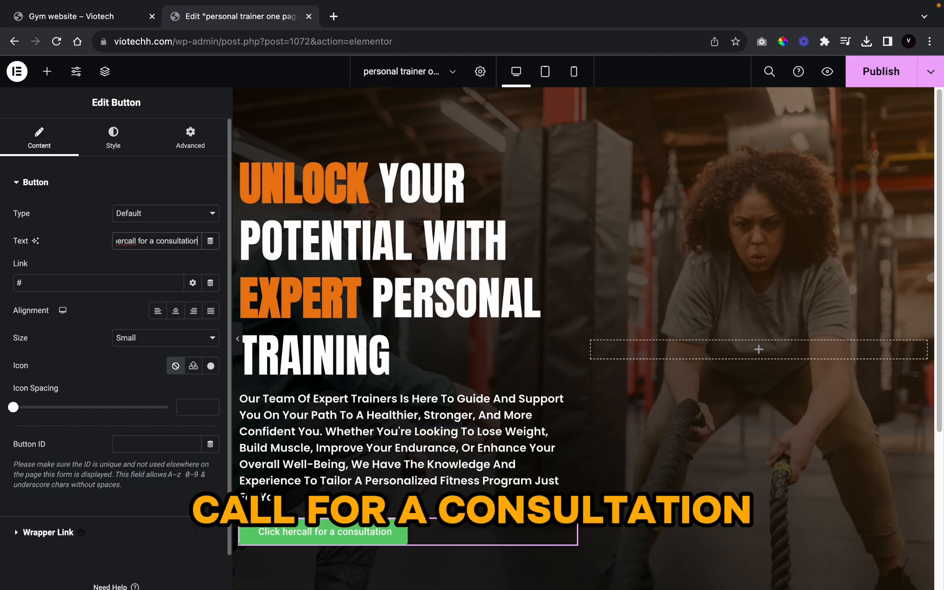
Step: Correct the button label's stray letters so it reads 'call for a consultation'
right_click(129, 241)
click(89, 268)
click(114, 244)
drag(99, 241, 117, 246)
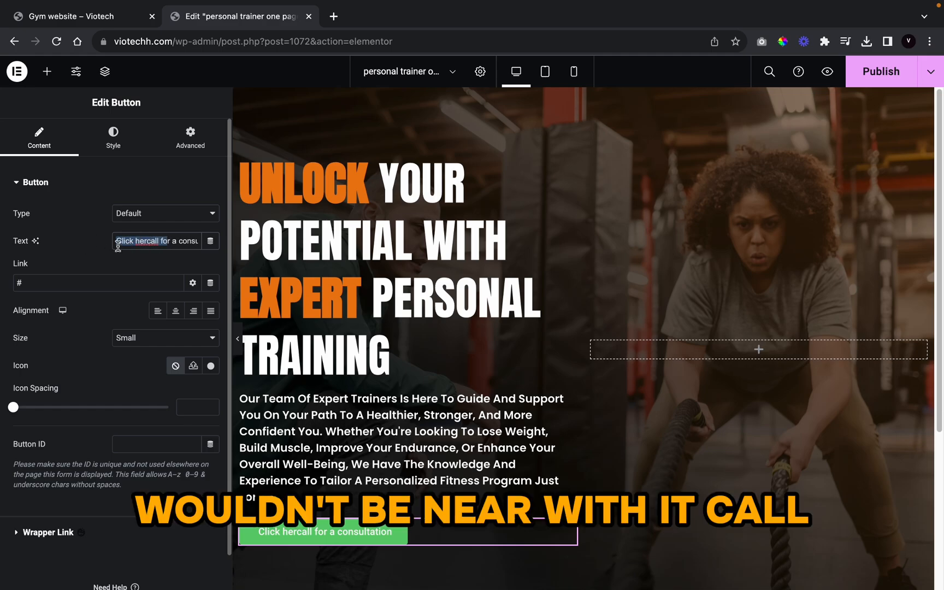
click(147, 241)
key(BackSpace)
key(BackSpace)
key(BackSpace)
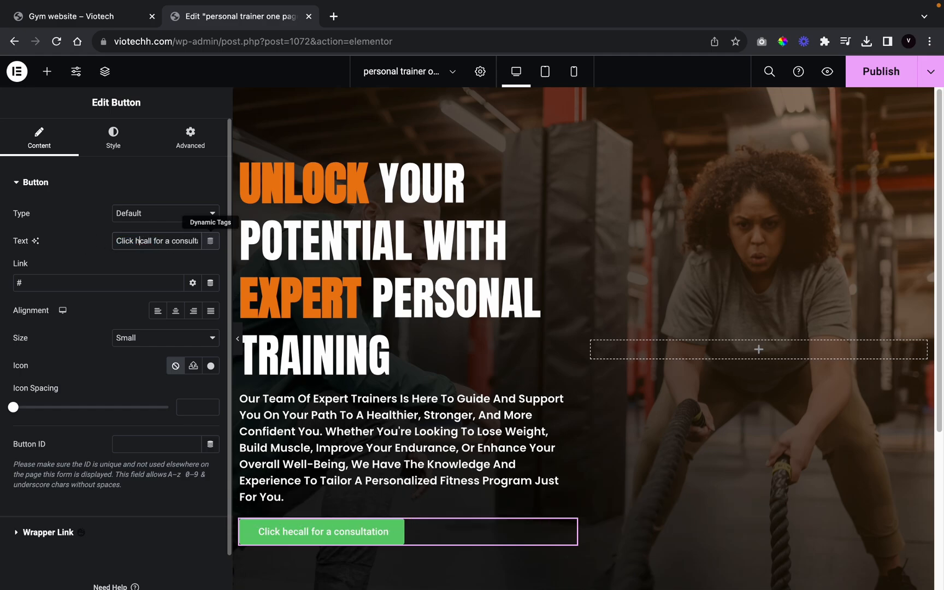
key(BackSpace)
key(BackSpace)
key(BackSpace)
key(BackSpace)
key(BackSpace)
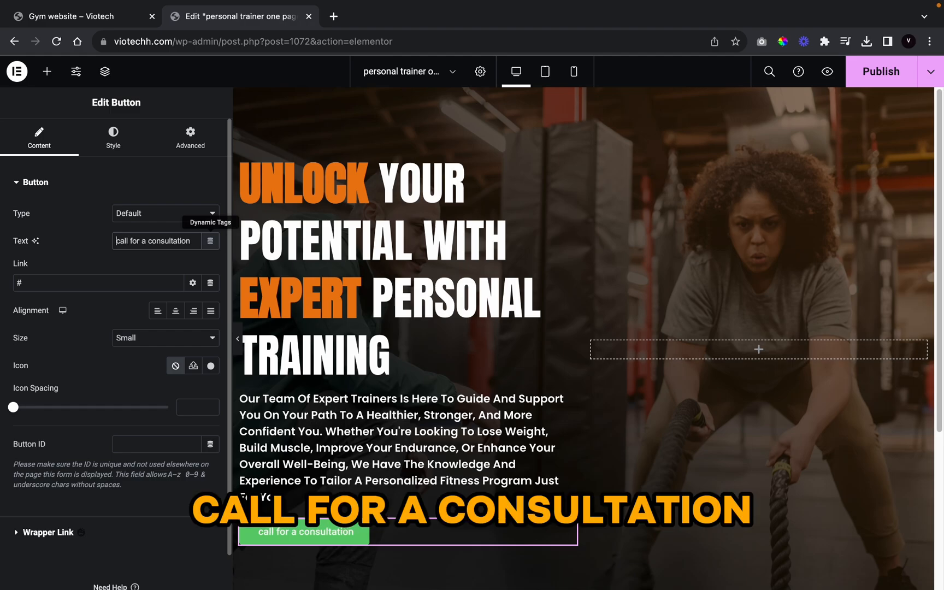
Step: Insert the right-pointing arrow icon, found by searching 'arrow', into the button
click(210, 366)
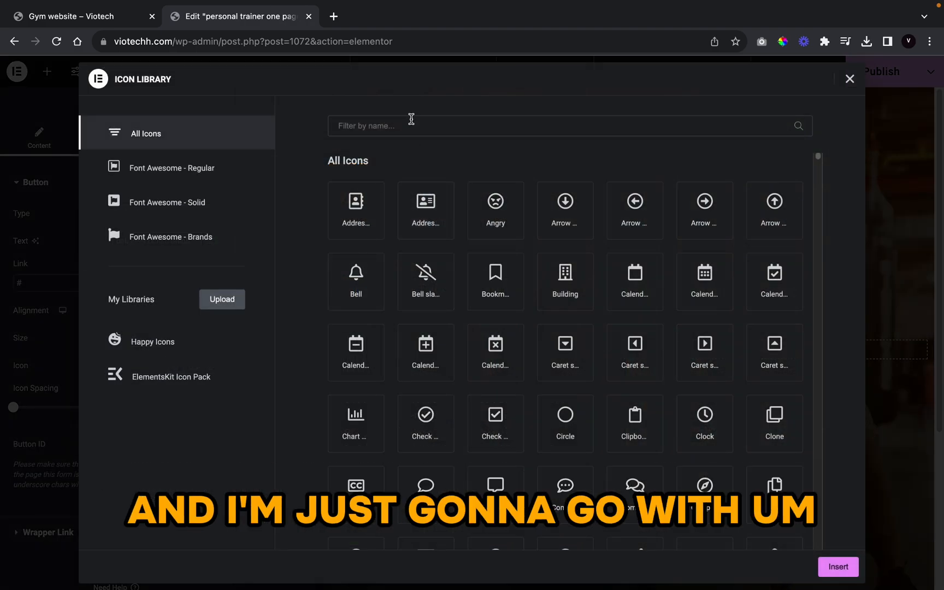
click(412, 119)
text(arrow)
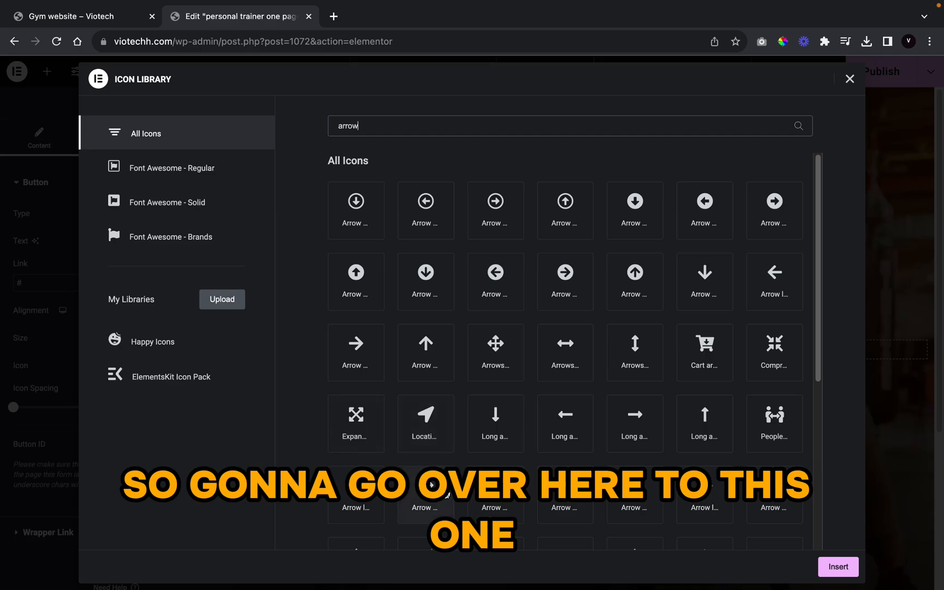
click(429, 492)
click(854, 568)
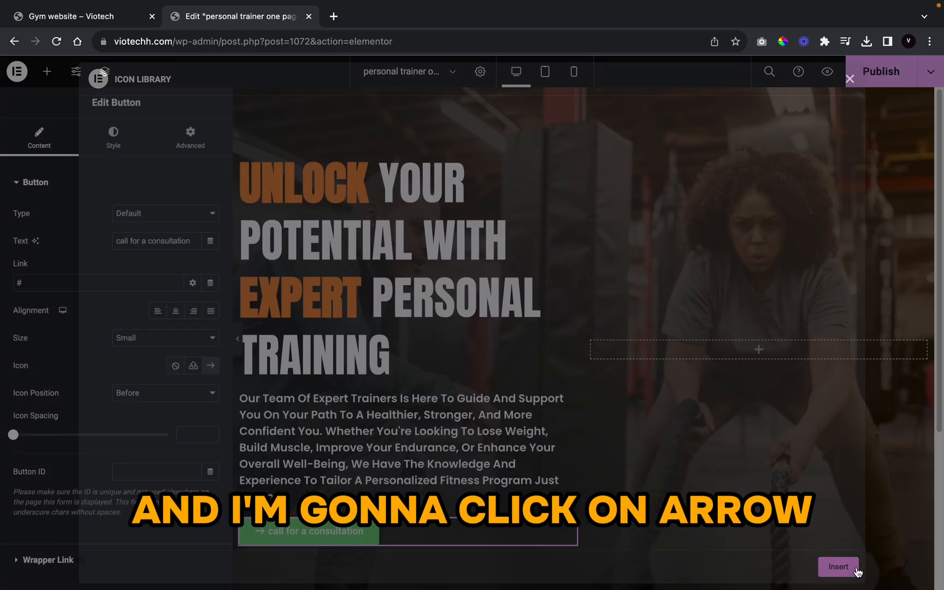
Step: Style the button text in Anton at 19 px with an uppercase transform
click(122, 153)
click(210, 241)
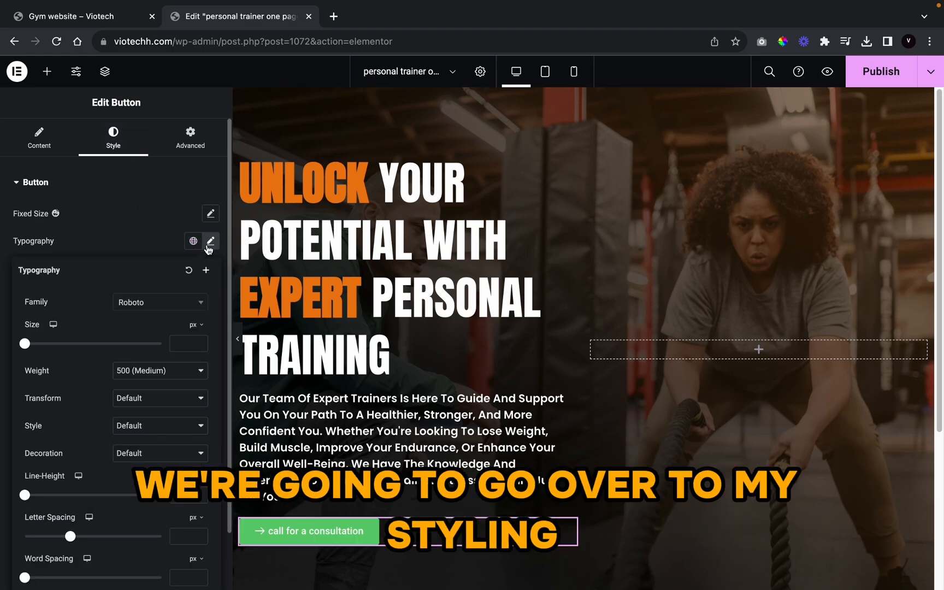
click(177, 311)
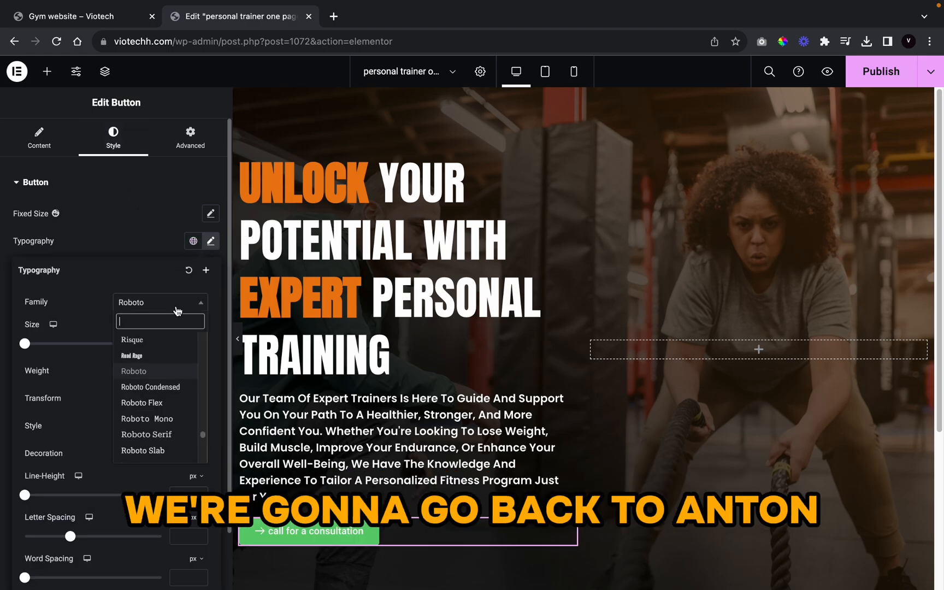
text(anto)
key(BackSpace)
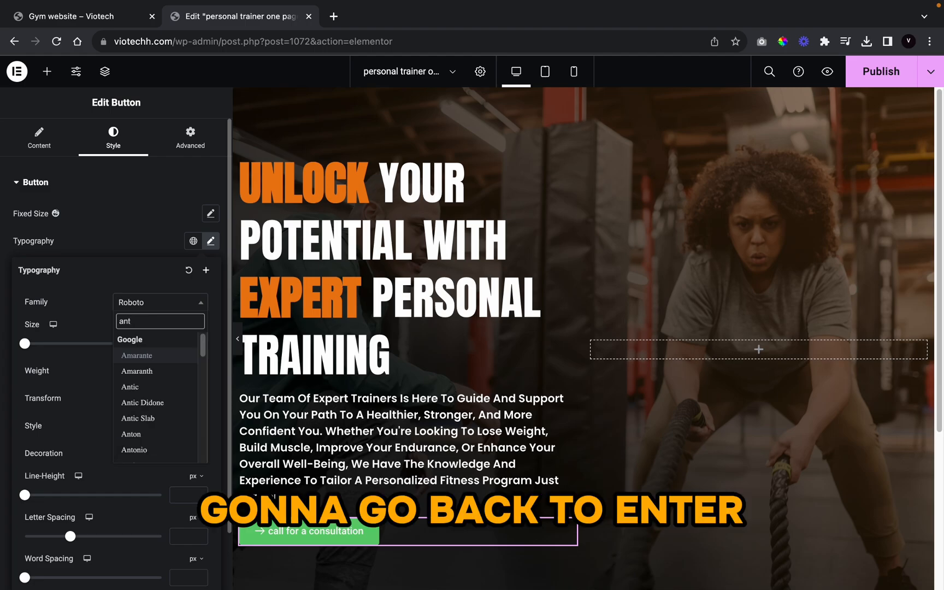
click(159, 434)
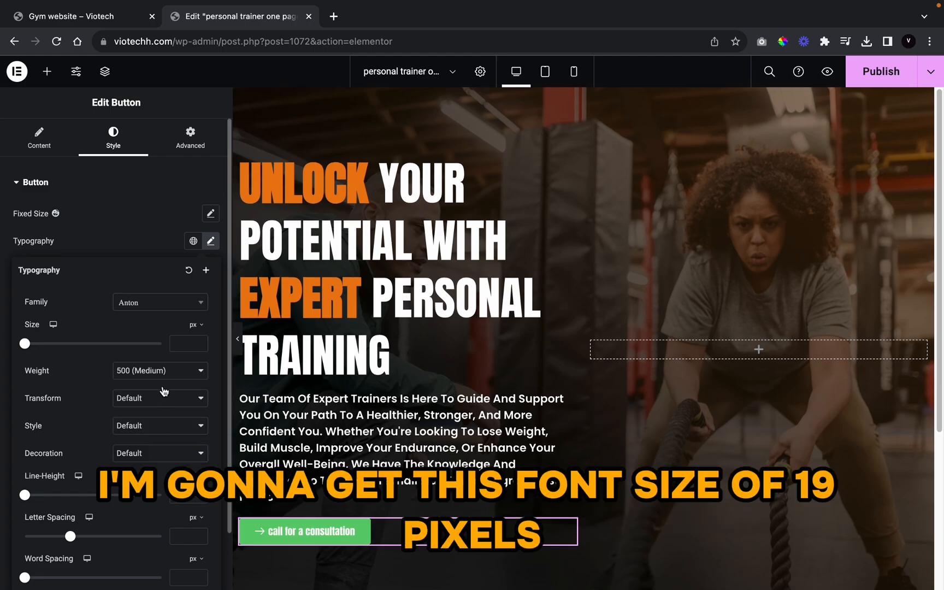
click(178, 345)
text(19)
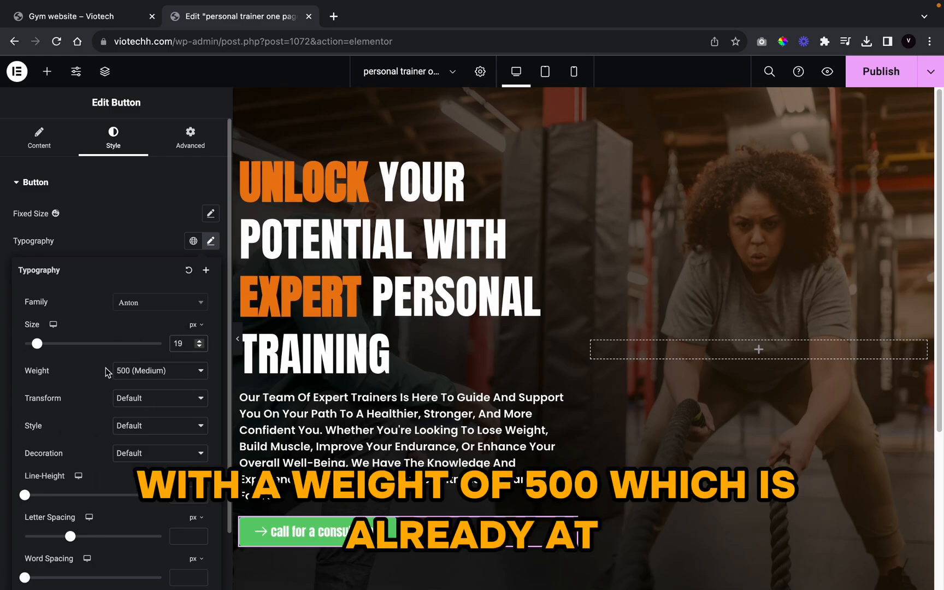
click(132, 399)
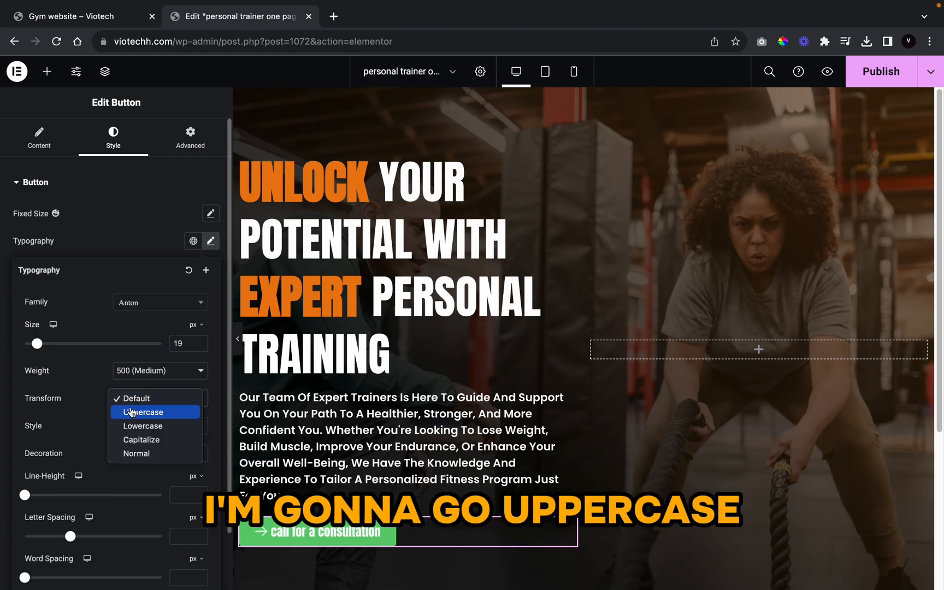
click(132, 414)
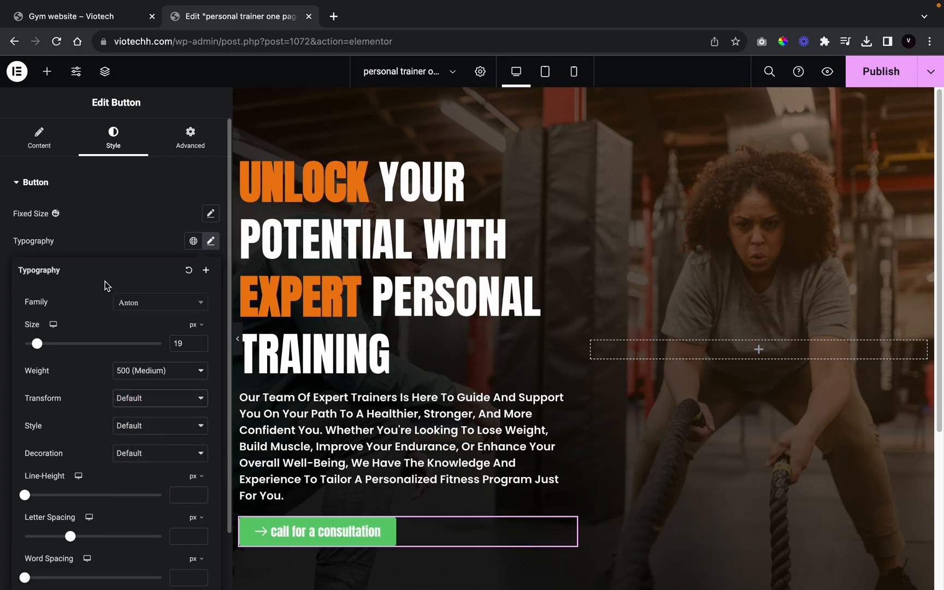
click(110, 244)
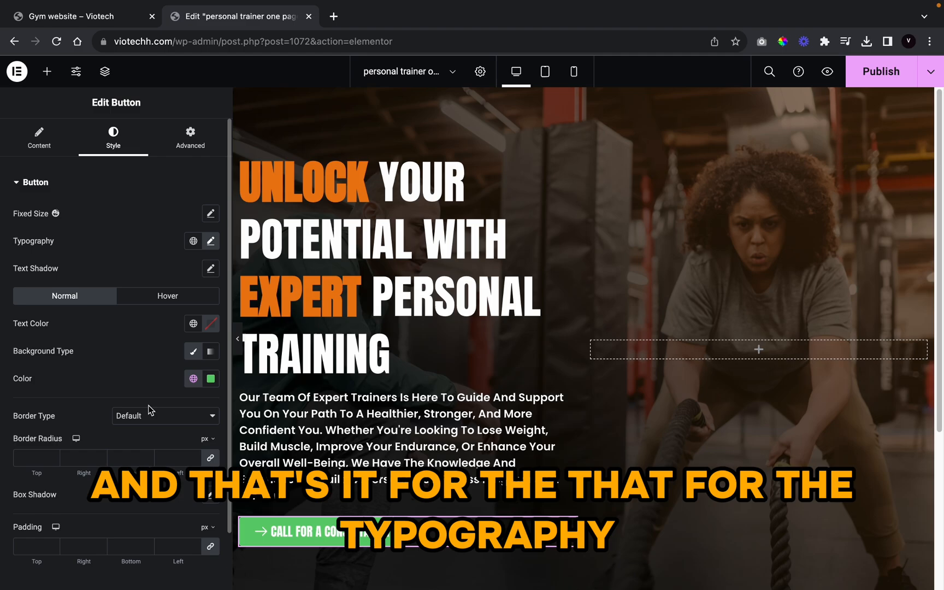
Step: Set the button background colour to the site's main orange global colour
click(193, 379)
scroll(84, 312, down, 3)
scroll(84, 312, down, 5)
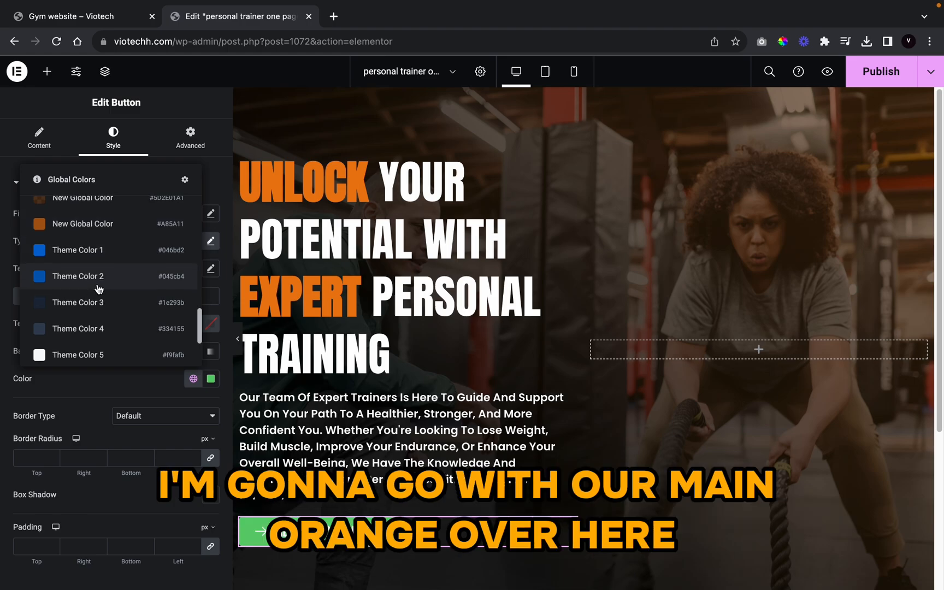
scroll(69, 288, down, 2)
scroll(69, 284, up, 5)
scroll(82, 285, down, 2)
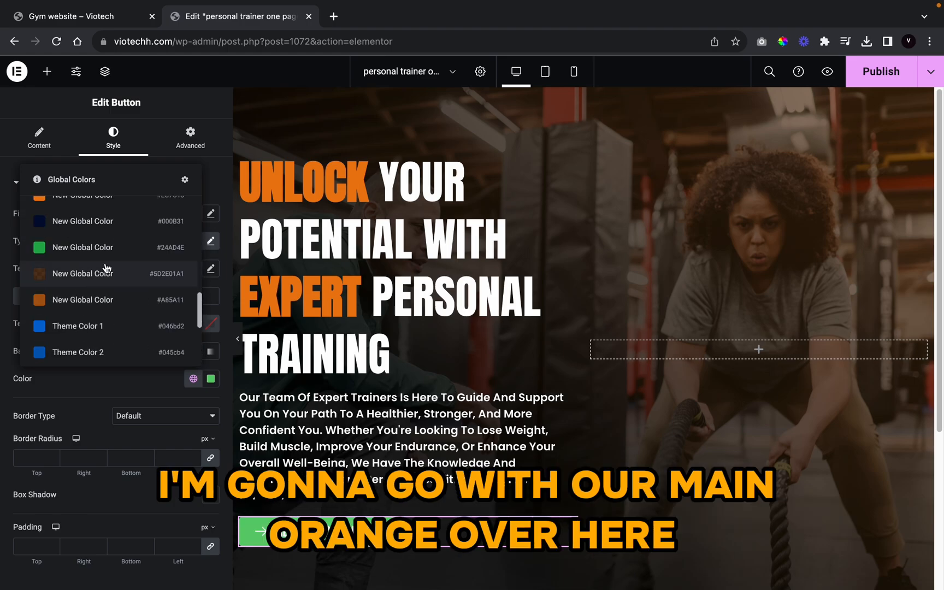
scroll(107, 268, up, 1)
click(112, 234)
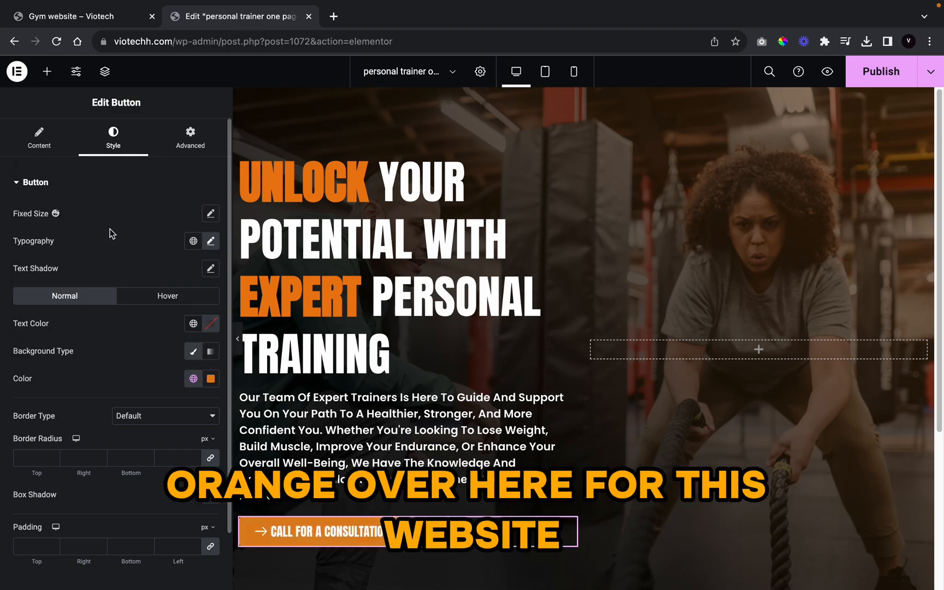
scroll(159, 480, down, 1)
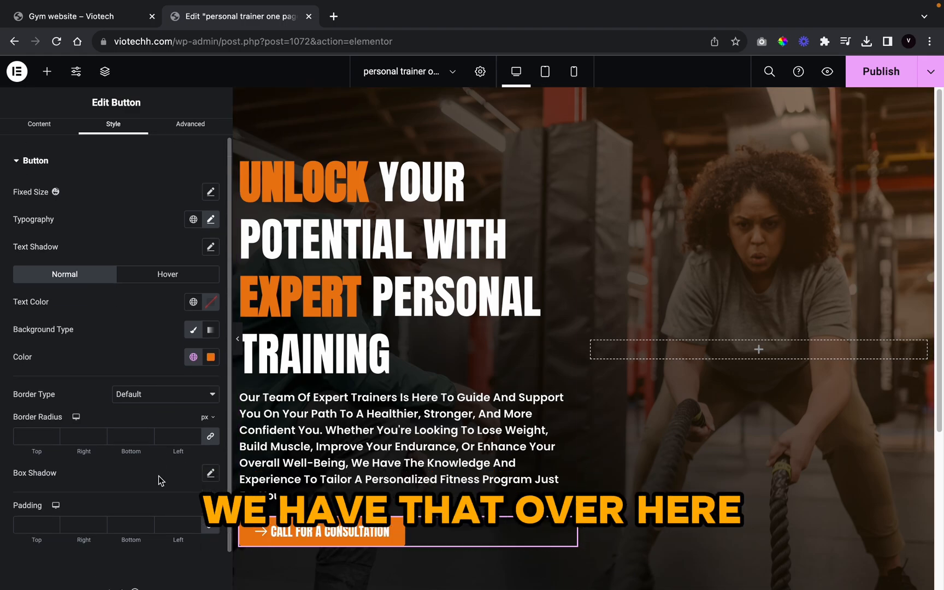
scroll(158, 476, down, 1)
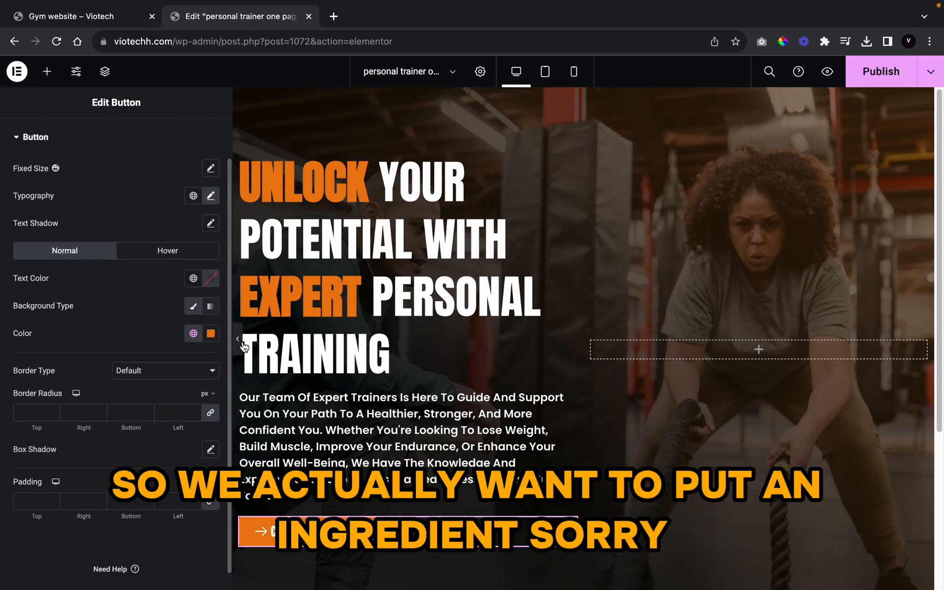
Step: Switch the button background to a gradient with a darker orange second colour
click(211, 307)
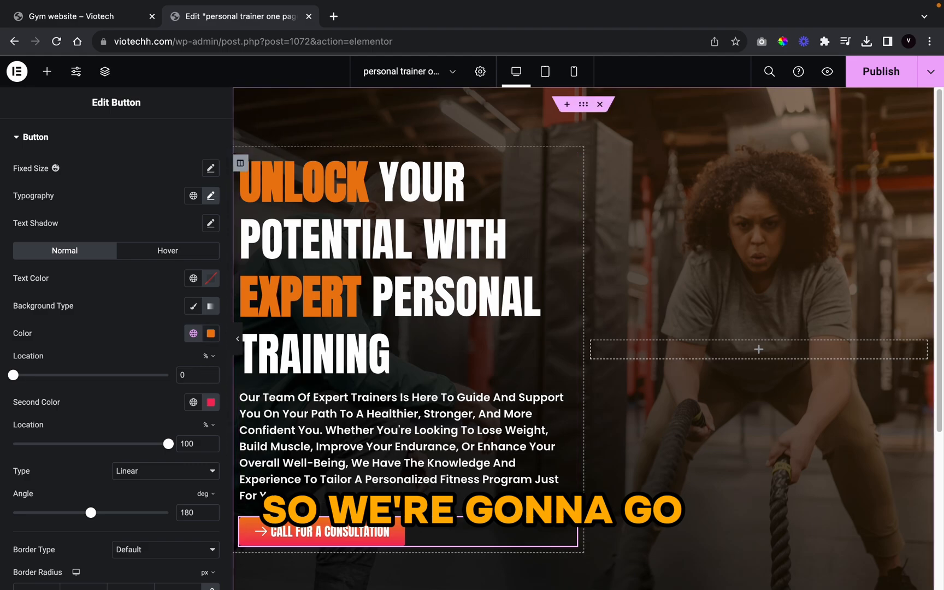
click(192, 402)
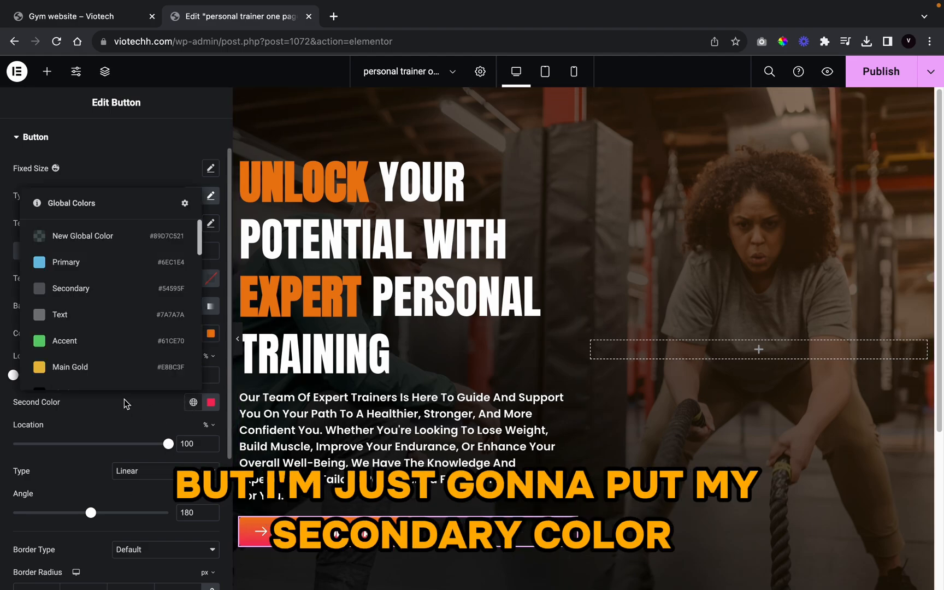
scroll(126, 372, down, 10)
scroll(125, 373, down, 3)
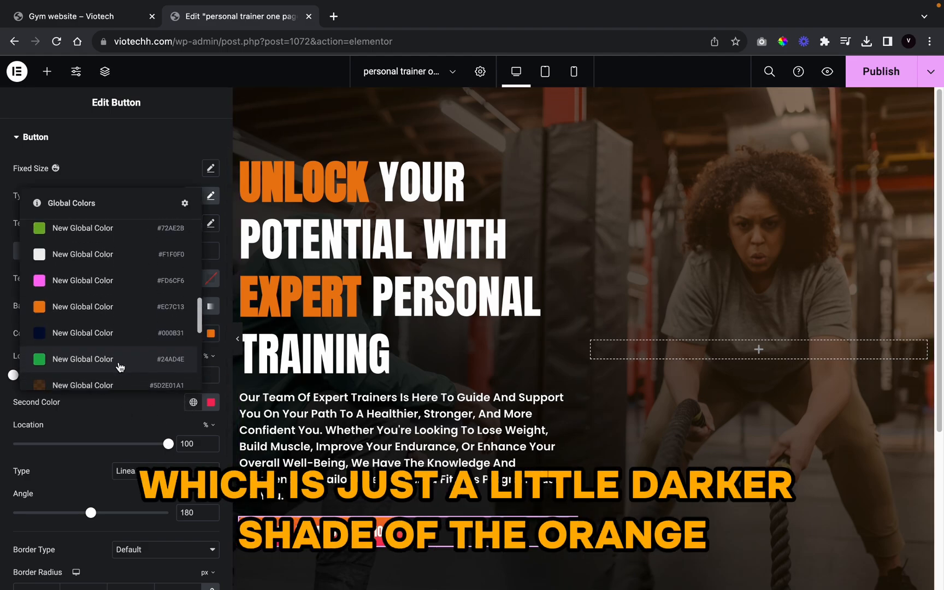
click(121, 360)
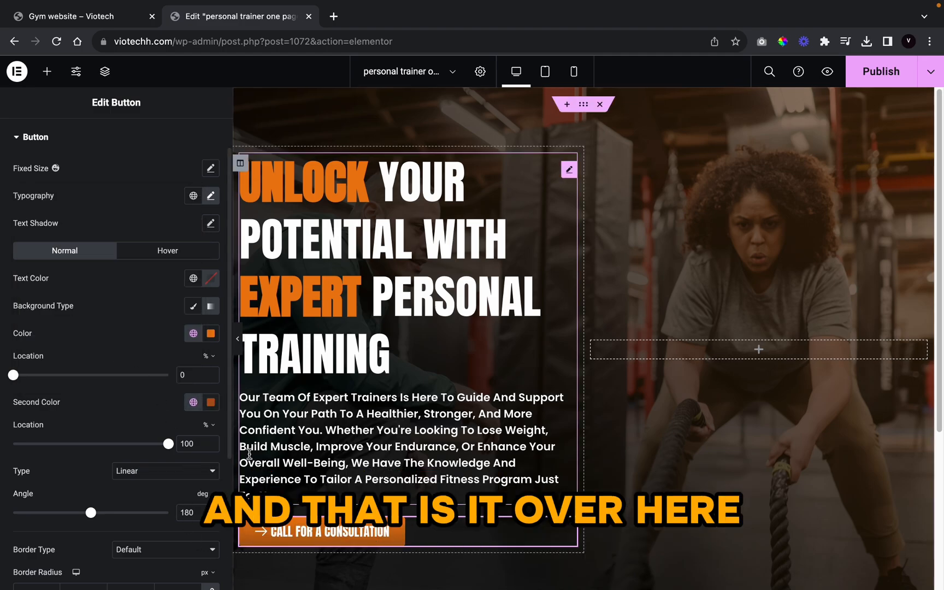
scroll(187, 451, down, 3)
scroll(187, 449, down, 2)
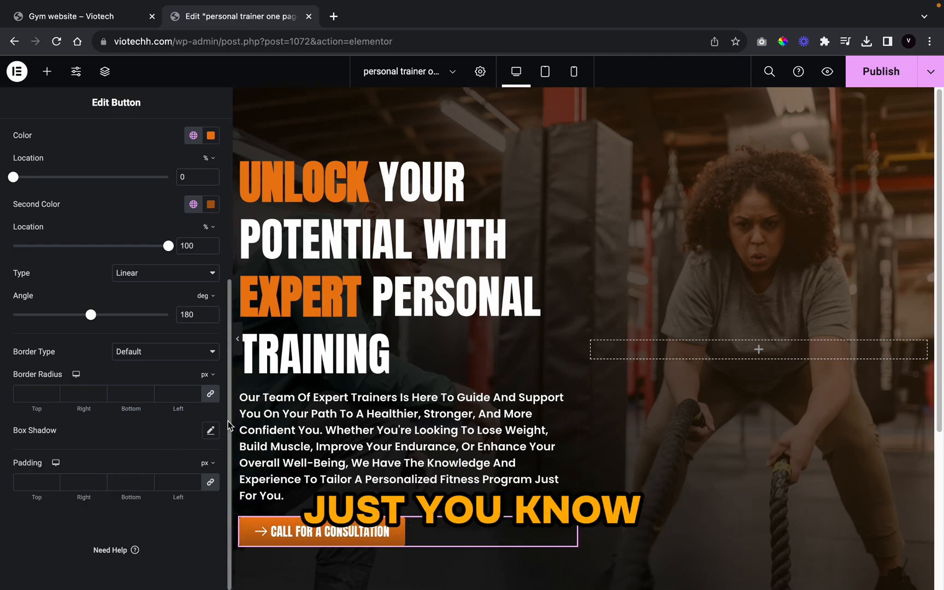
Step: Copy the orange colour code EB7C12 from the UNLOCK heading for the button shadow
click(211, 431)
scroll(129, 403, down, 2)
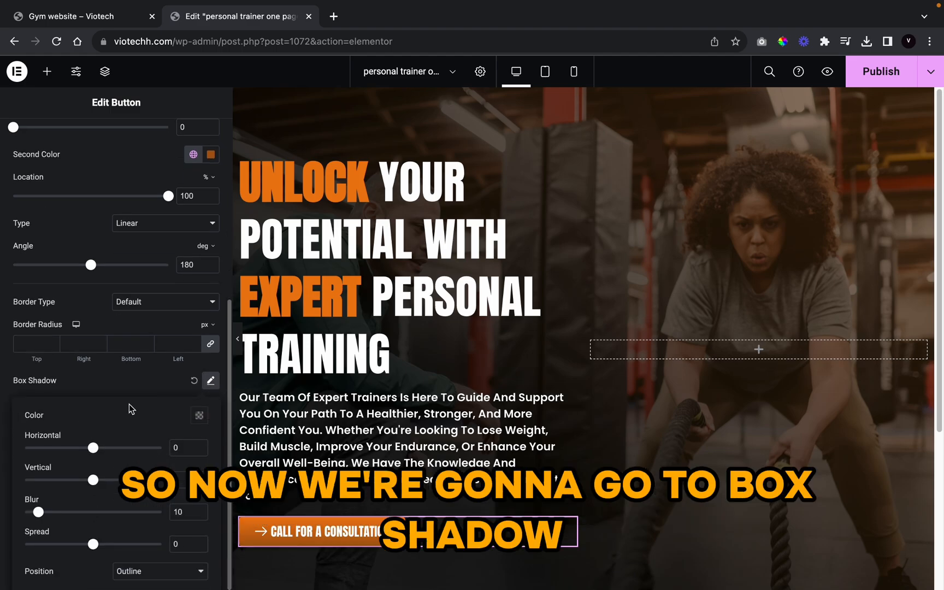
click(199, 415)
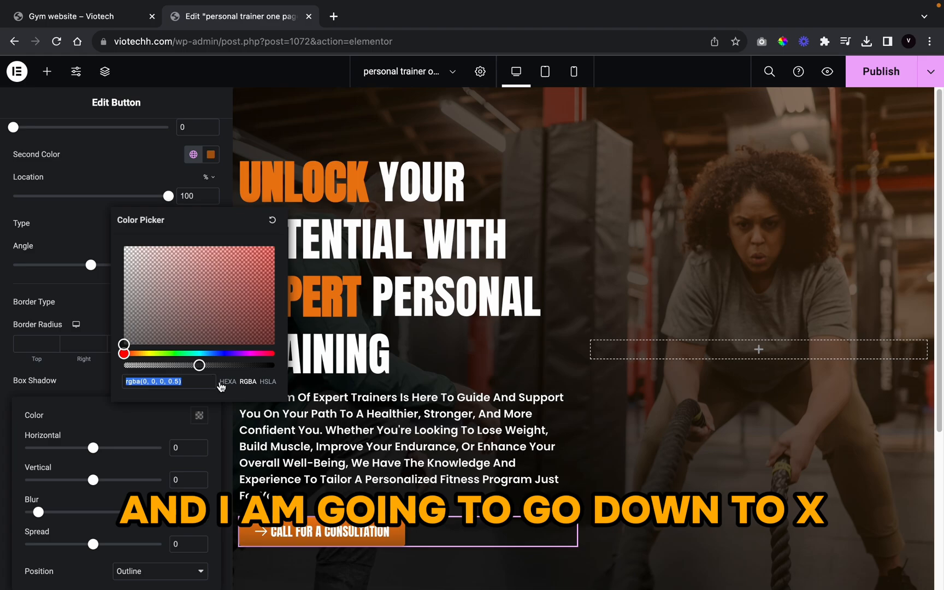
click(74, 372)
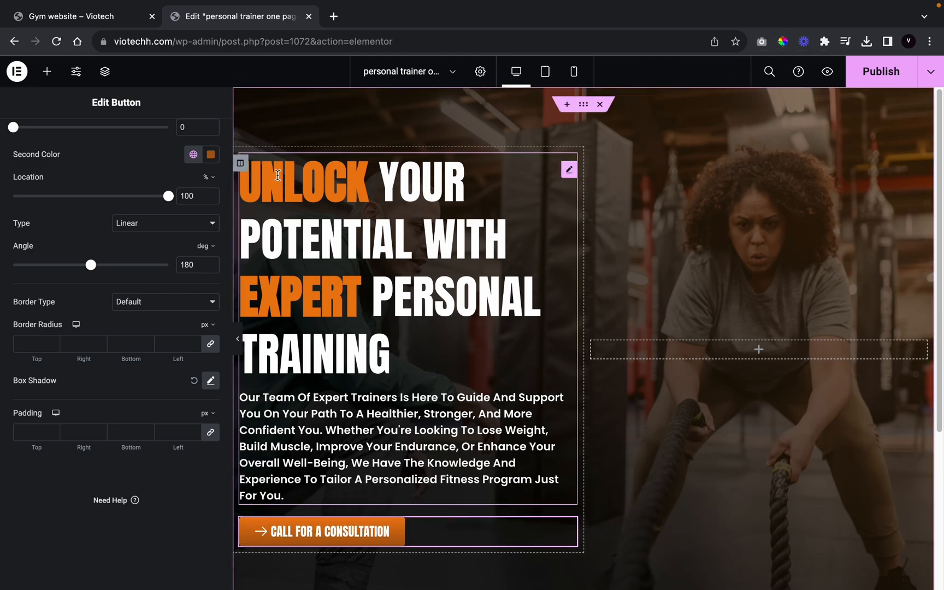
click(290, 176)
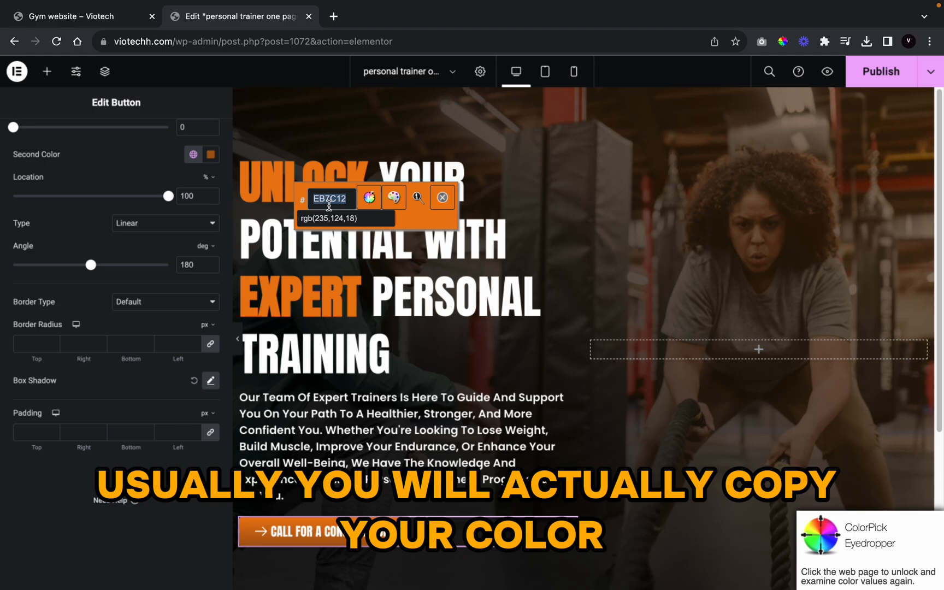
click(442, 197)
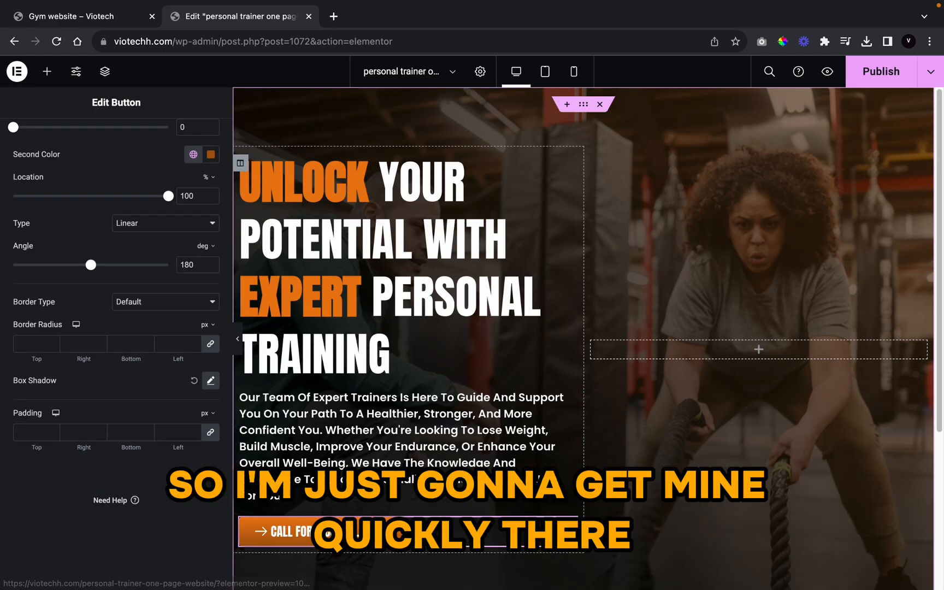
Step: Give the button a semi-transparent EB7C12 box shadow with blur 29 and spread 4
click(210, 381)
click(197, 416)
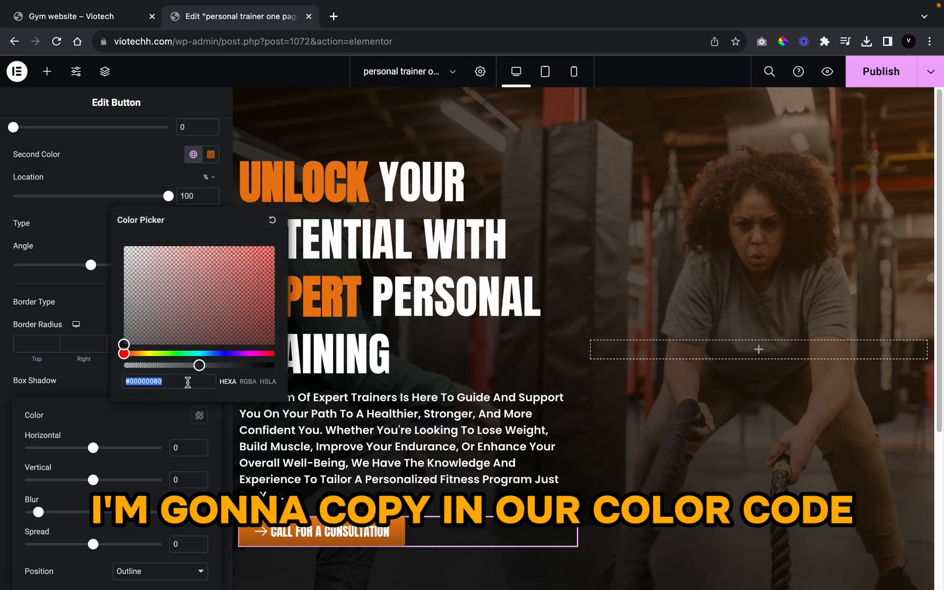
text(EB7C12)
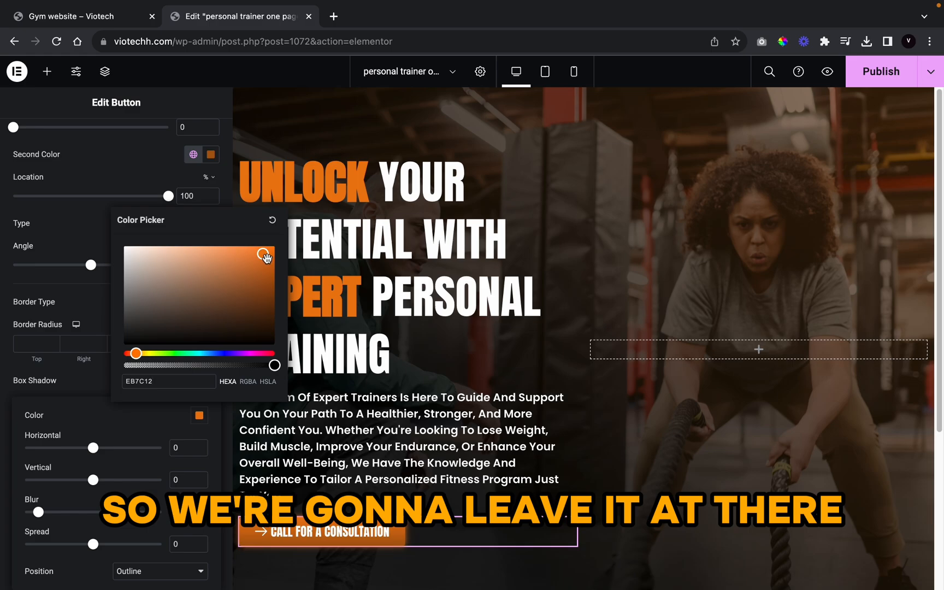
mouse_move(266, 259)
mouse_down()
mouse_move(253, 262)
mouse_move(267, 255)
mouse_up()
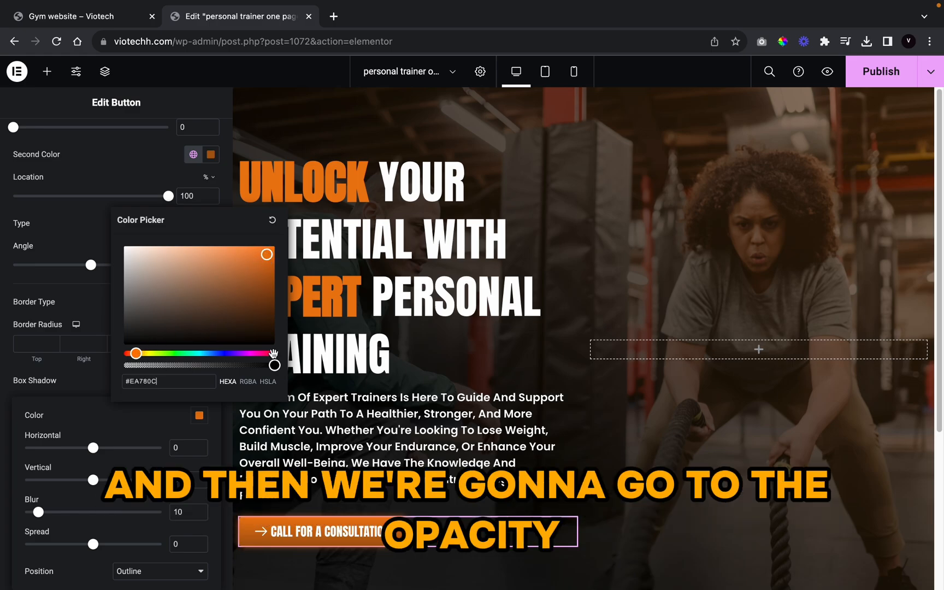
drag(272, 364, 180, 364)
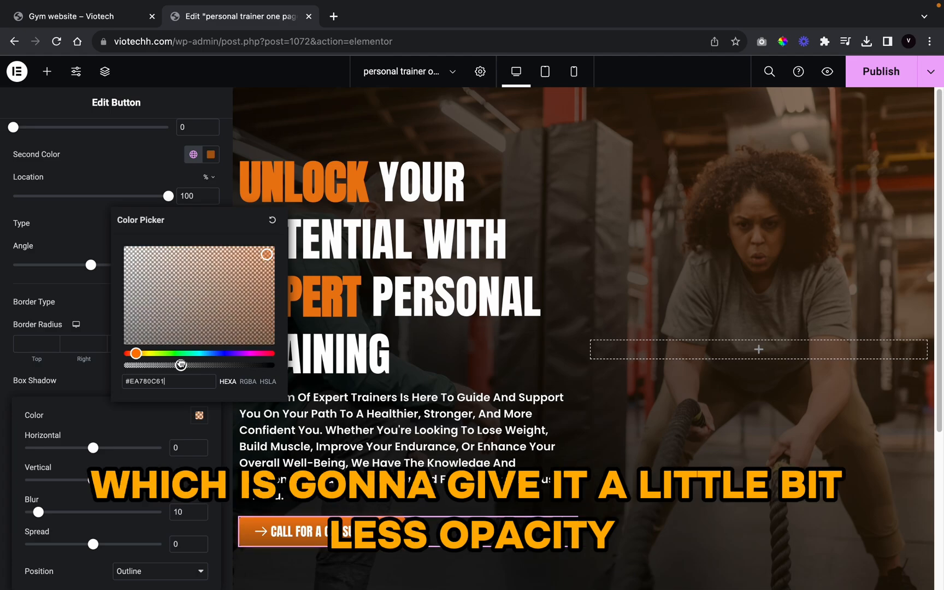
click(79, 386)
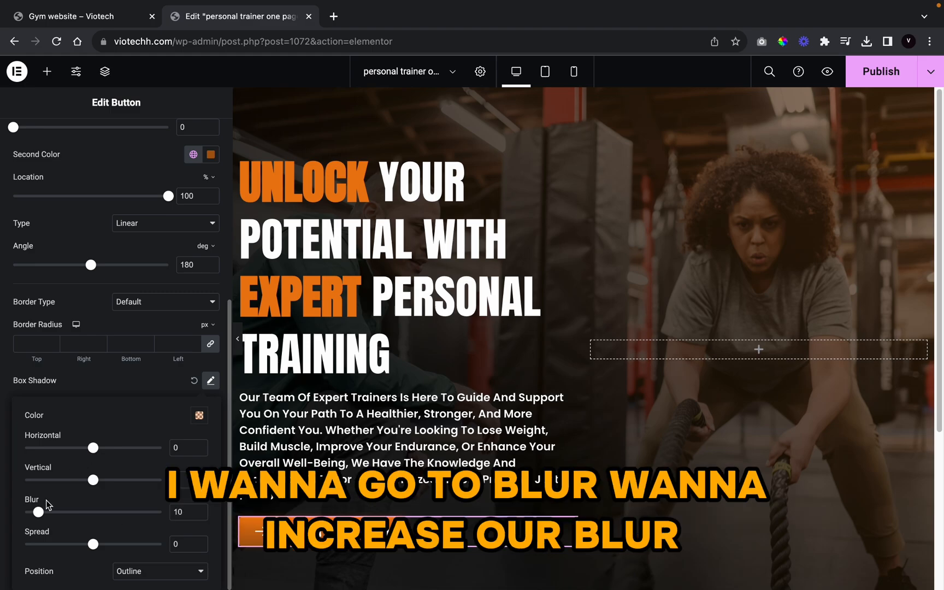
drag(36, 516, 63, 513)
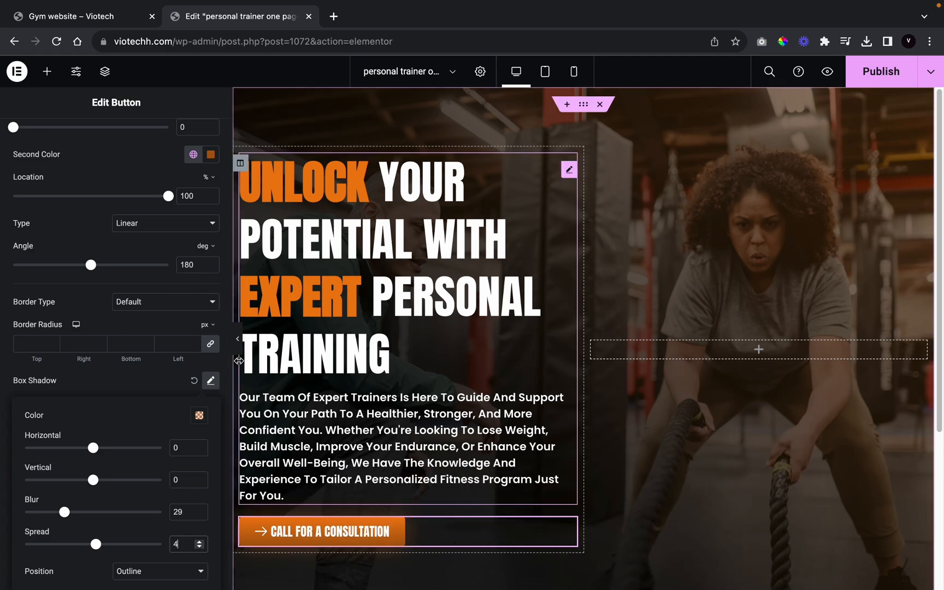
click(238, 339)
Step: Scroll the site preview down to the About section and back, then return to the editor
scroll(407, 512, down, 1)
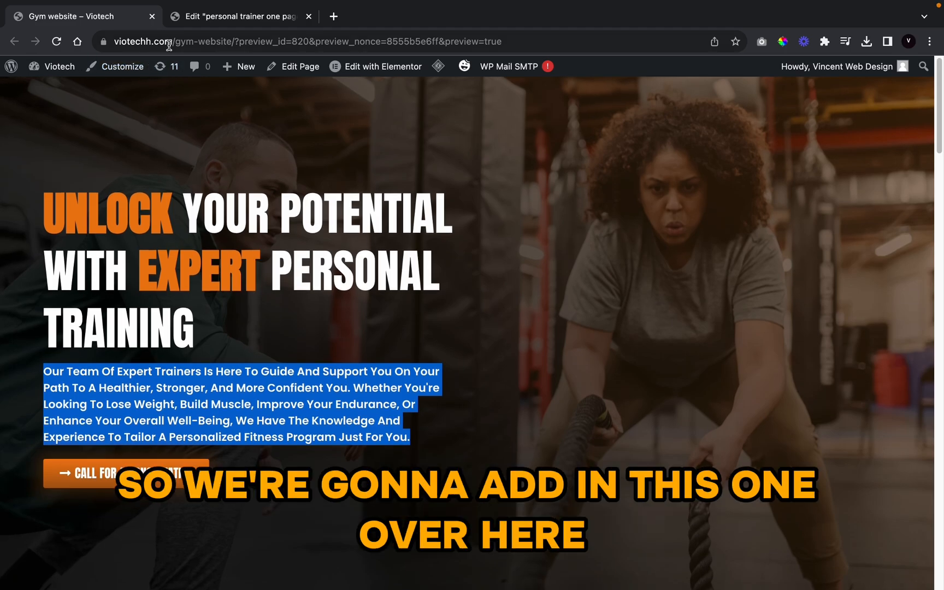
scroll(397, 268, down, 9)
scroll(397, 268, up, 6)
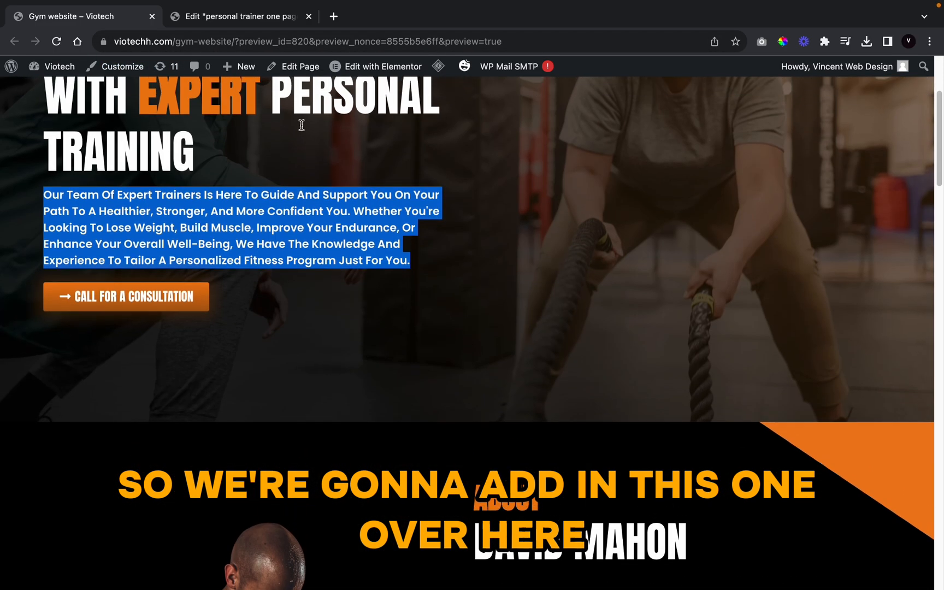
click(243, 16)
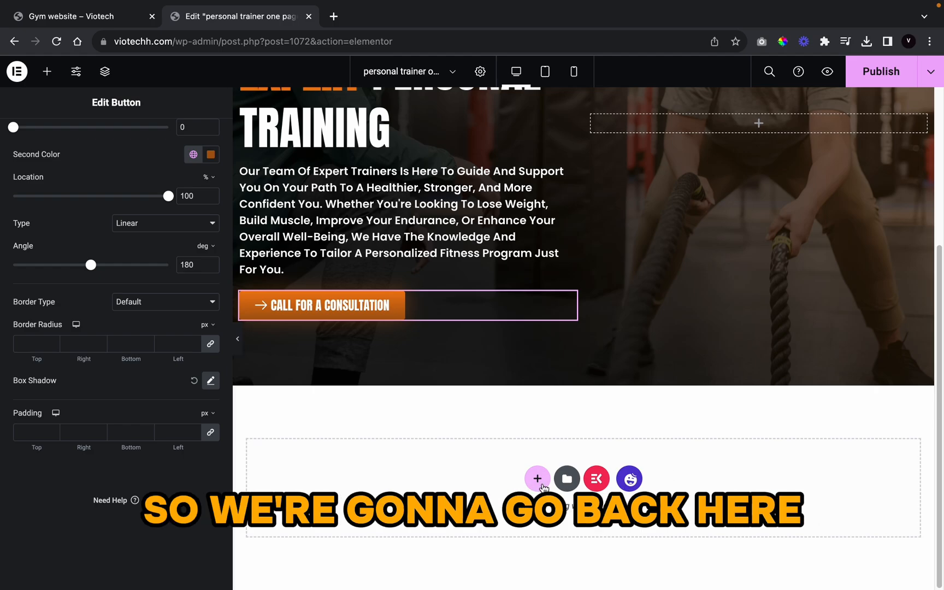
Step: Add a two-column section below the hero with a width of 1313
click(538, 479)
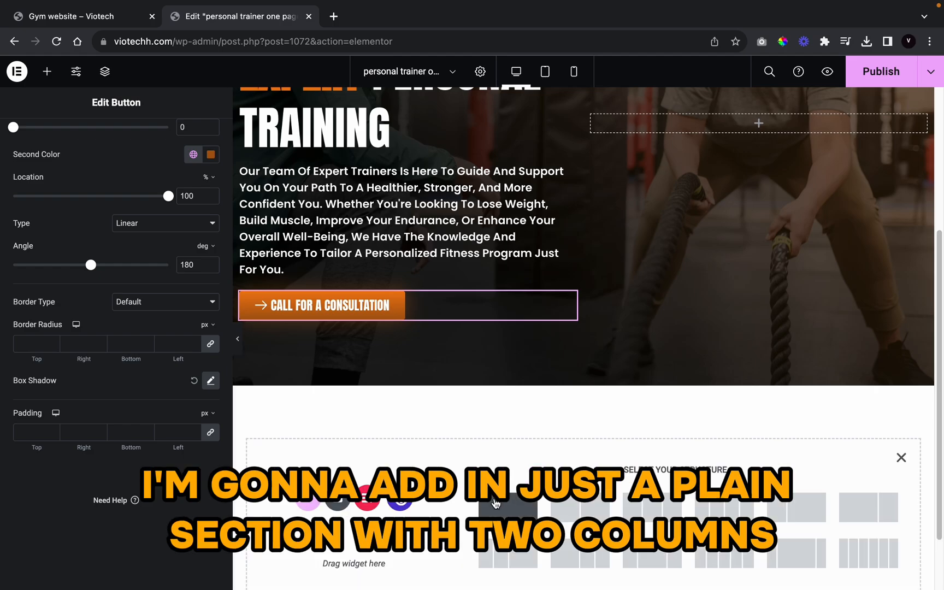
click(495, 503)
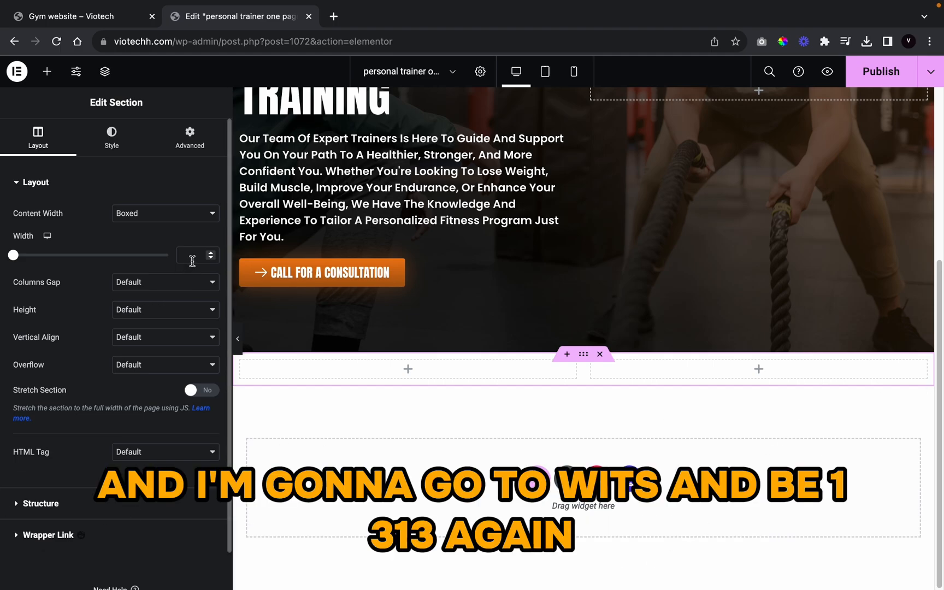
text(1313)
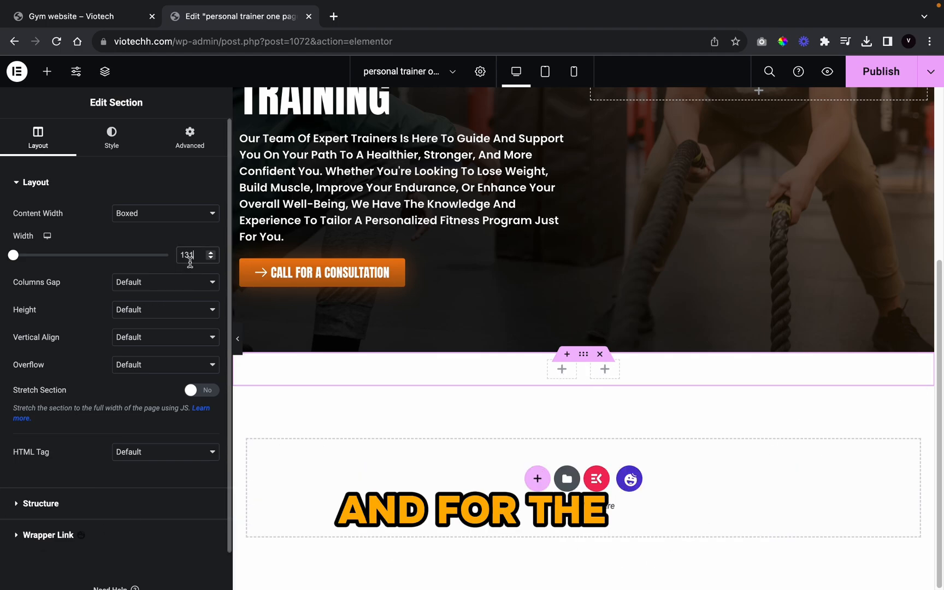
Step: Give the new section a minimum height of 839 px
click(128, 307)
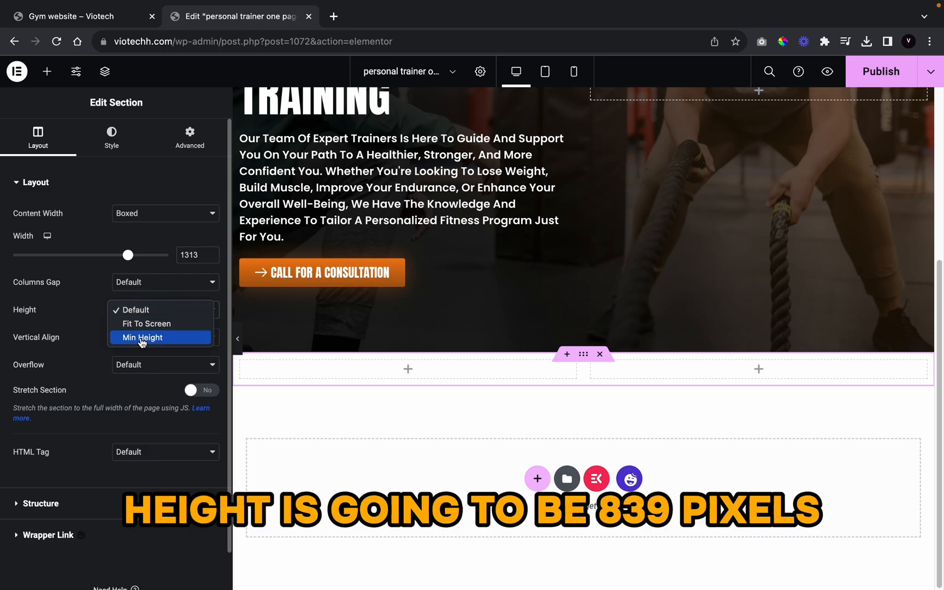
click(142, 338)
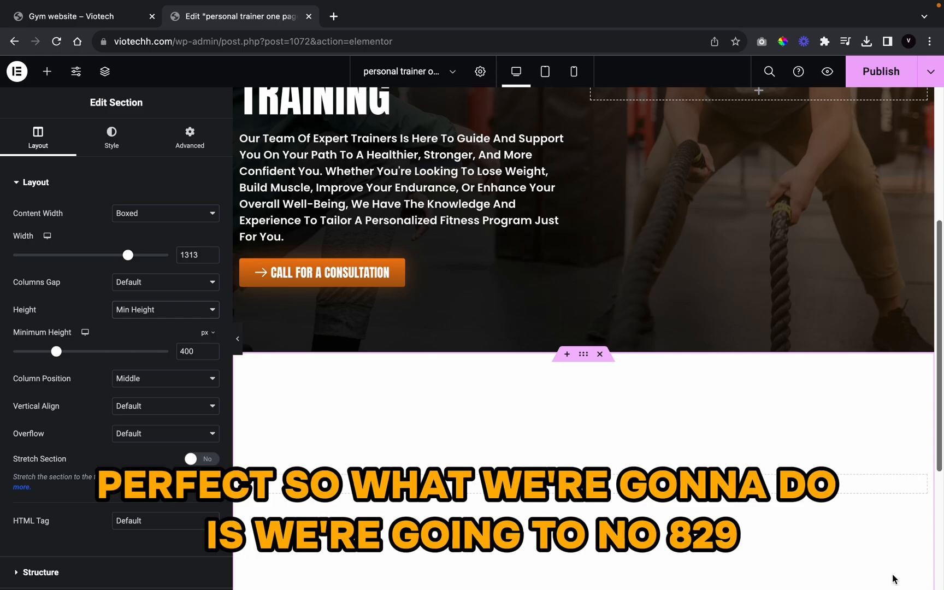
scroll(892, 573, down, 2)
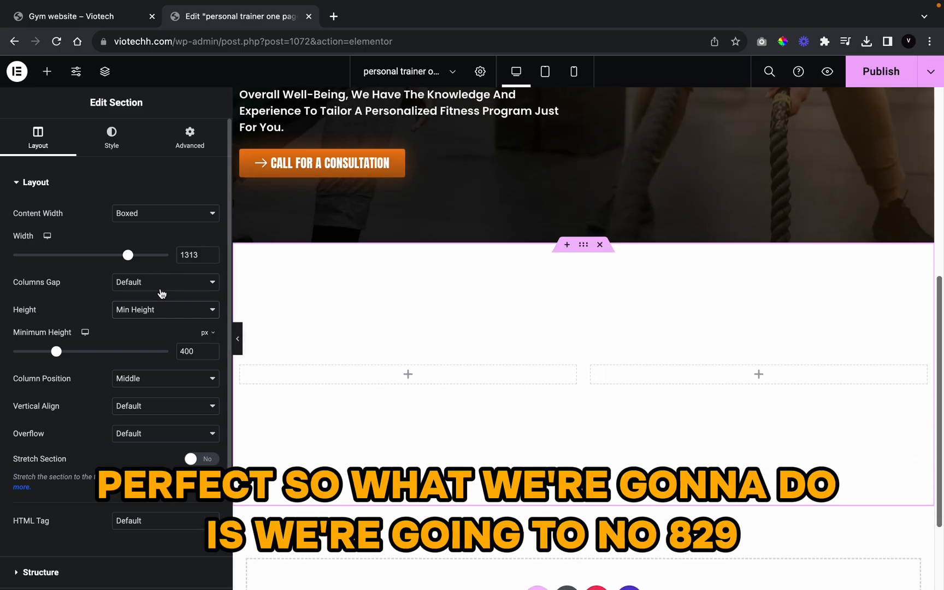
double_click(199, 358)
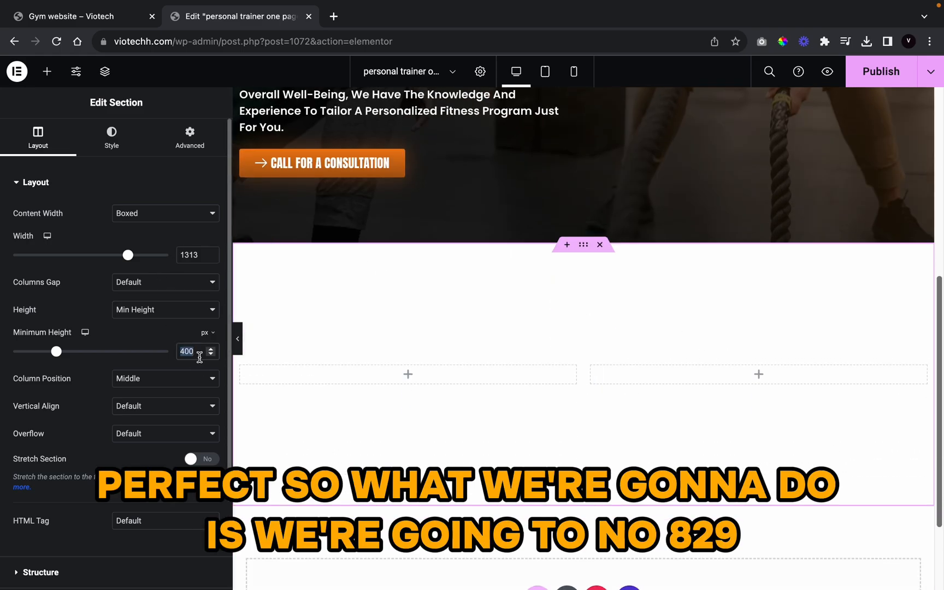
text(839)
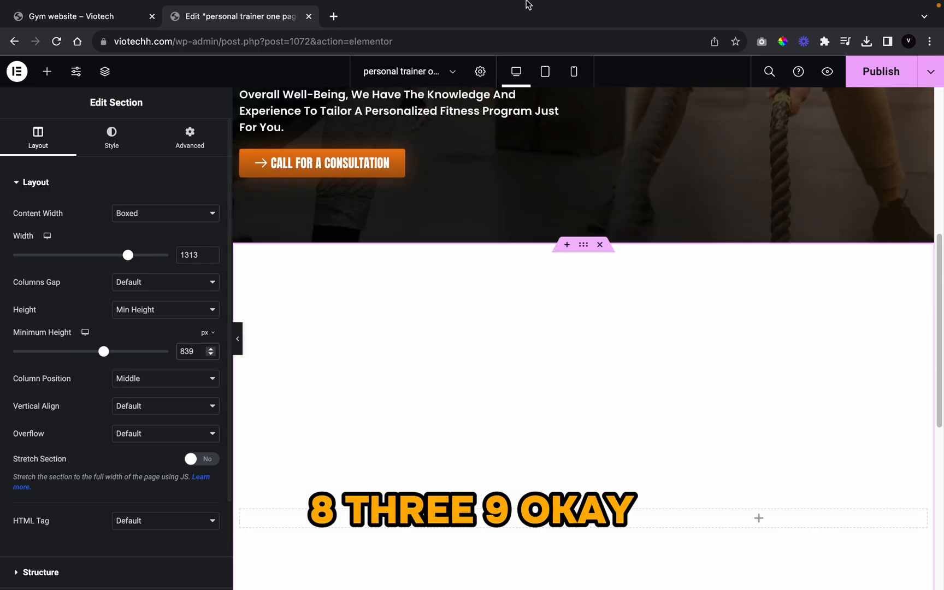
scroll(685, 238, down, 7)
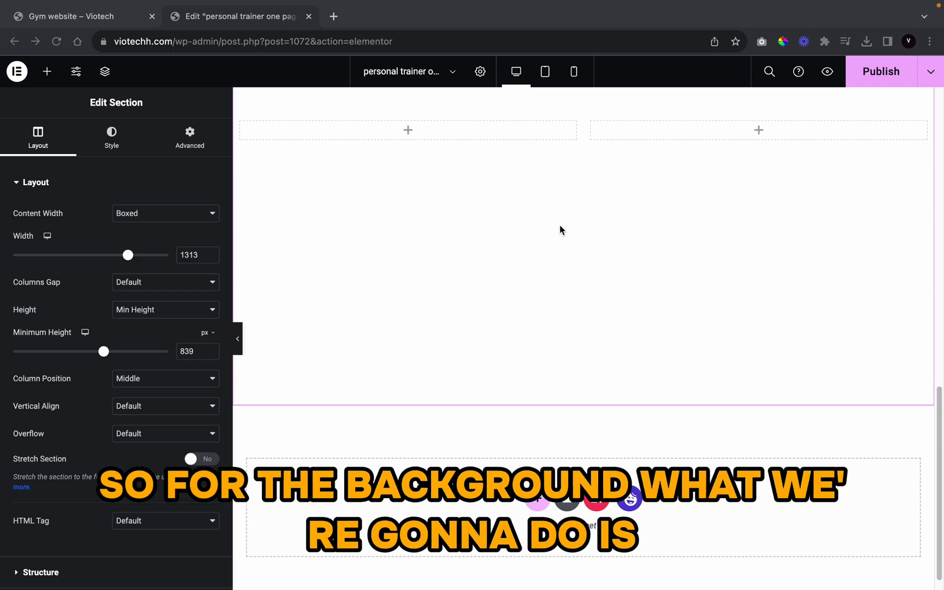
scroll(516, 254, up, 5)
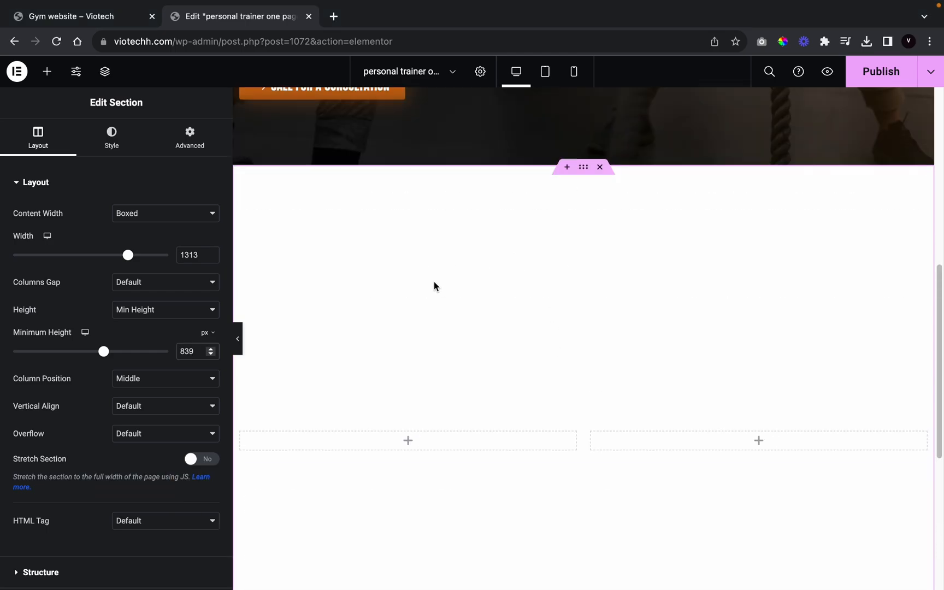
scroll(434, 281, down, 2)
Step: Make the section background a gradient starting with Black at stop 90
click(112, 136)
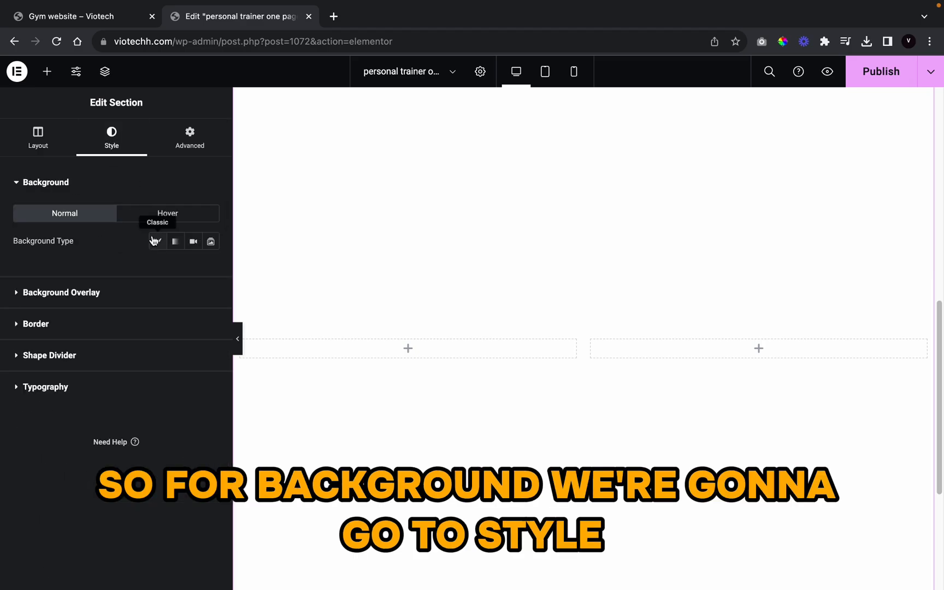
click(176, 242)
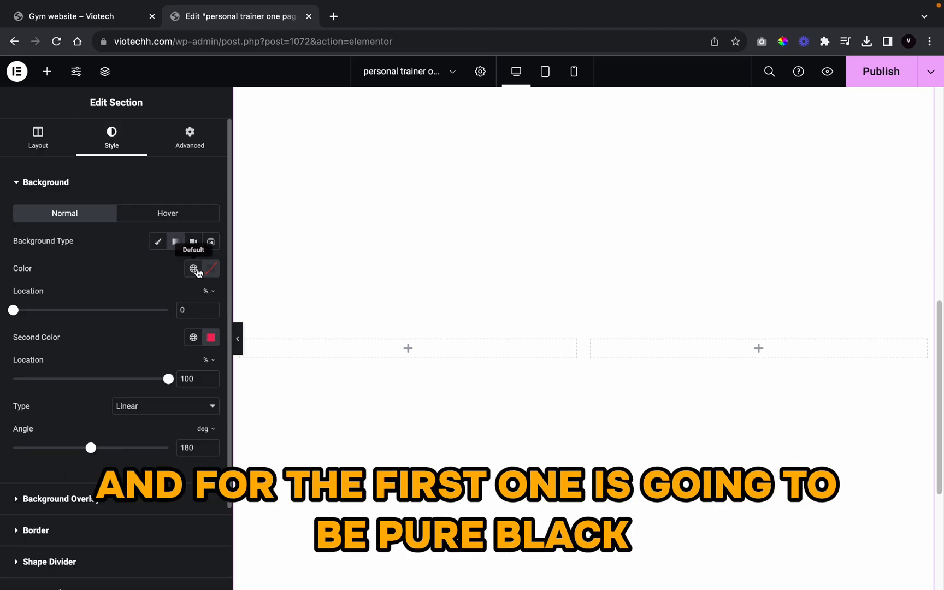
click(193, 269)
scroll(153, 366, down, 2)
click(145, 382)
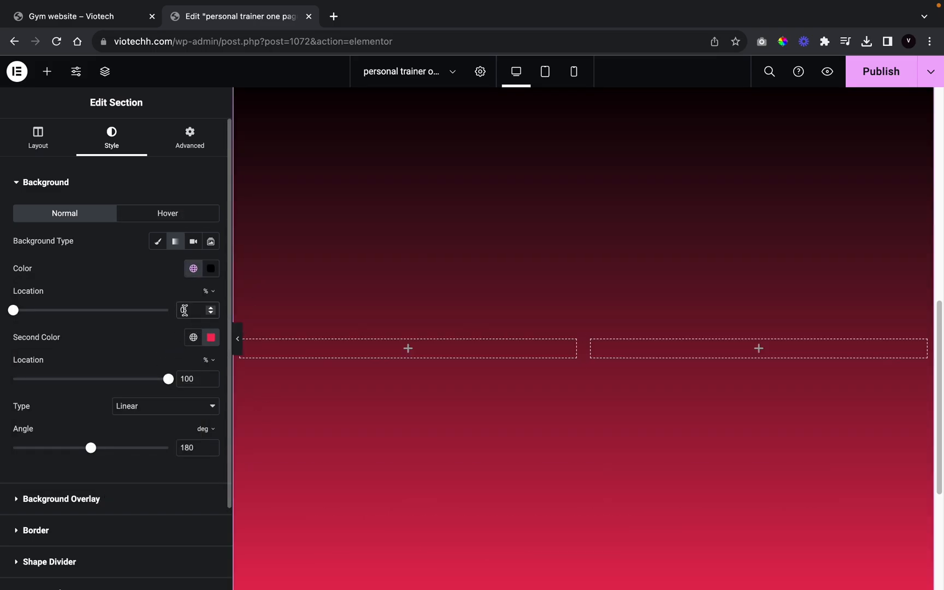
click(161, 311)
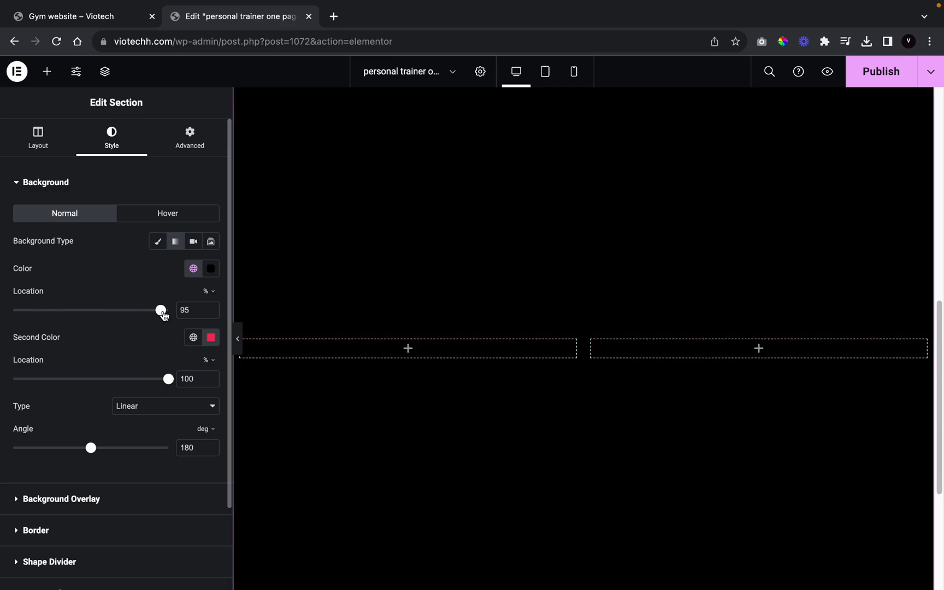
click(212, 312)
click(212, 312)
click(212, 312)
click(212, 312)
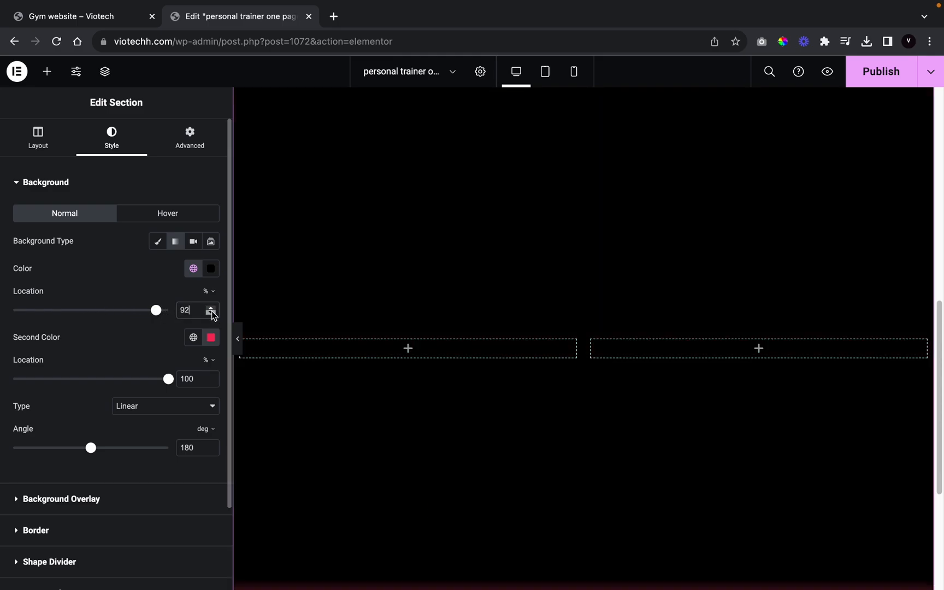
click(212, 312)
click(212, 312)
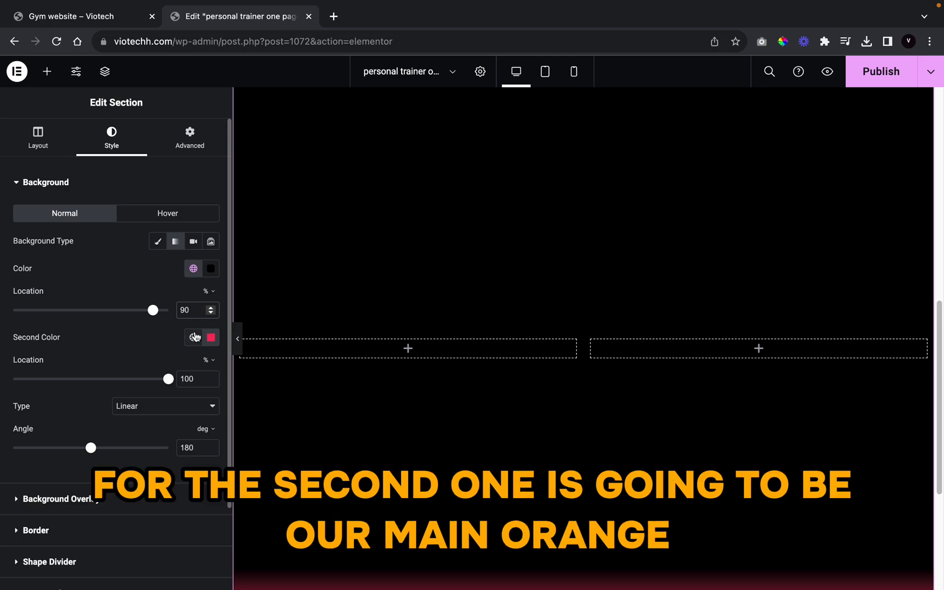
Step: Set the gradient's second colour to the site orange at stop 79, angled at 34 degrees
click(193, 337)
scroll(129, 503, down, 10)
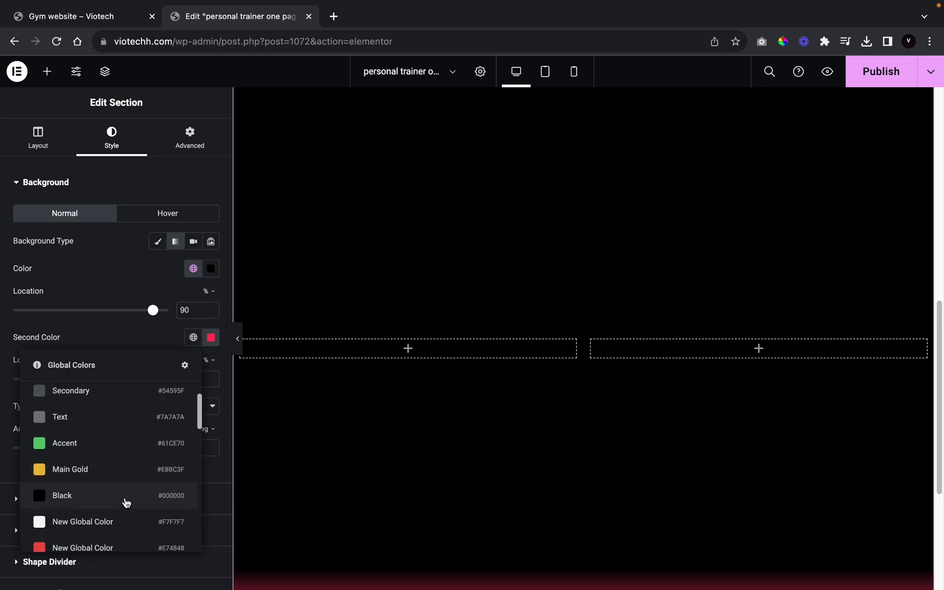
scroll(106, 486, down, 1)
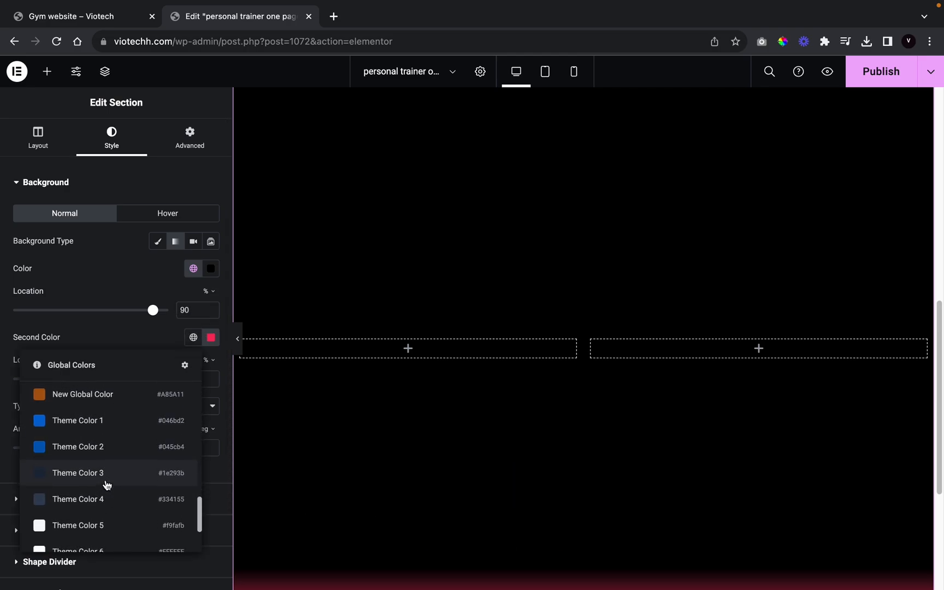
scroll(106, 485, up, 5)
scroll(106, 485, down, 3)
scroll(107, 485, down, 1)
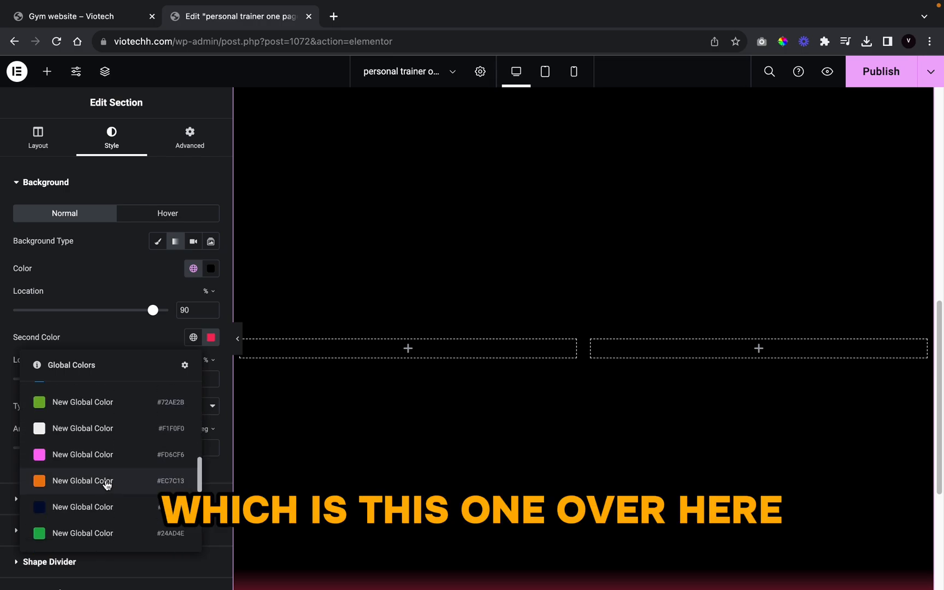
click(106, 480)
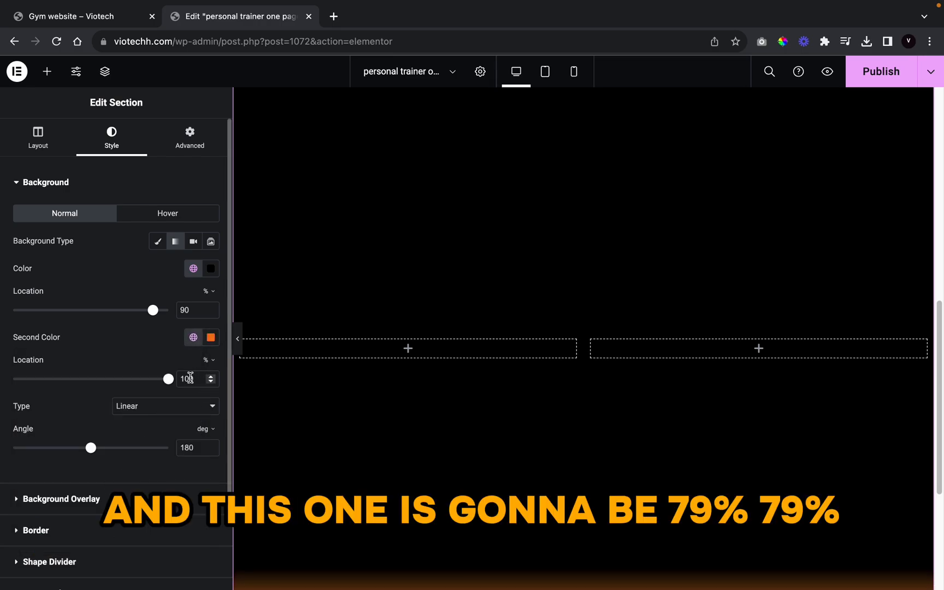
drag(168, 380, 135, 386)
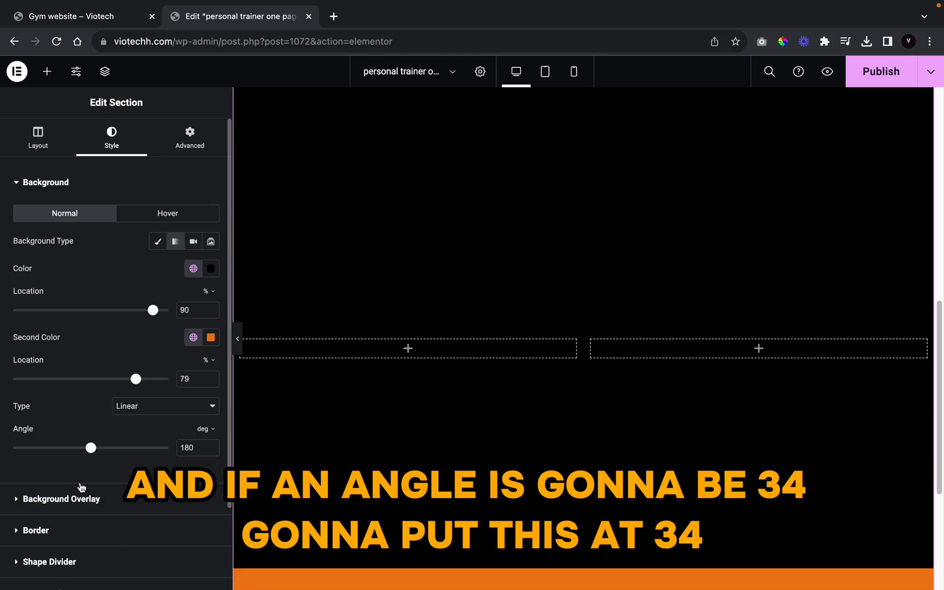
drag(91, 450, 28, 455)
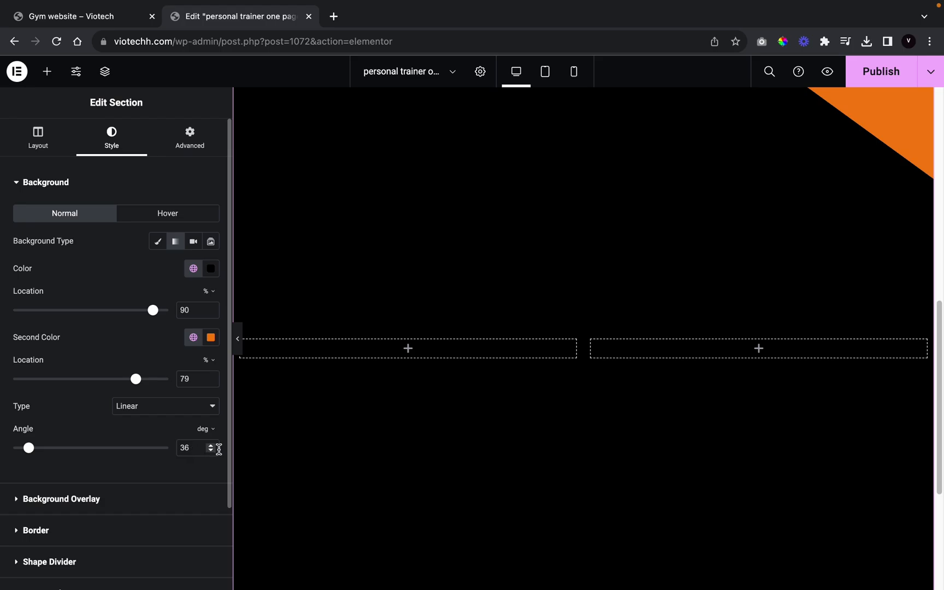
click(211, 451)
click(211, 451)
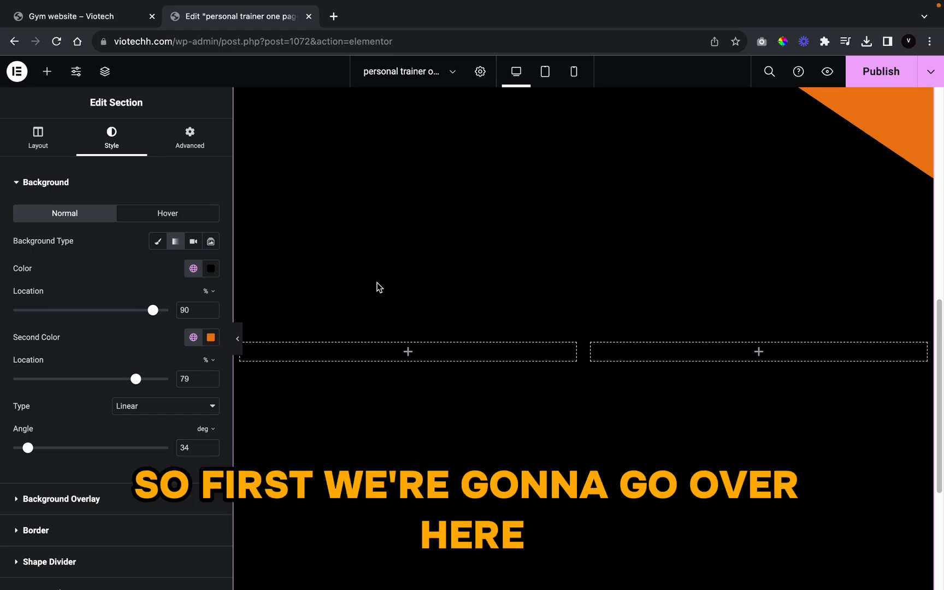
Step: Add an Image widget to the left column showing the trainer photo profile-pic-6.png
click(47, 72)
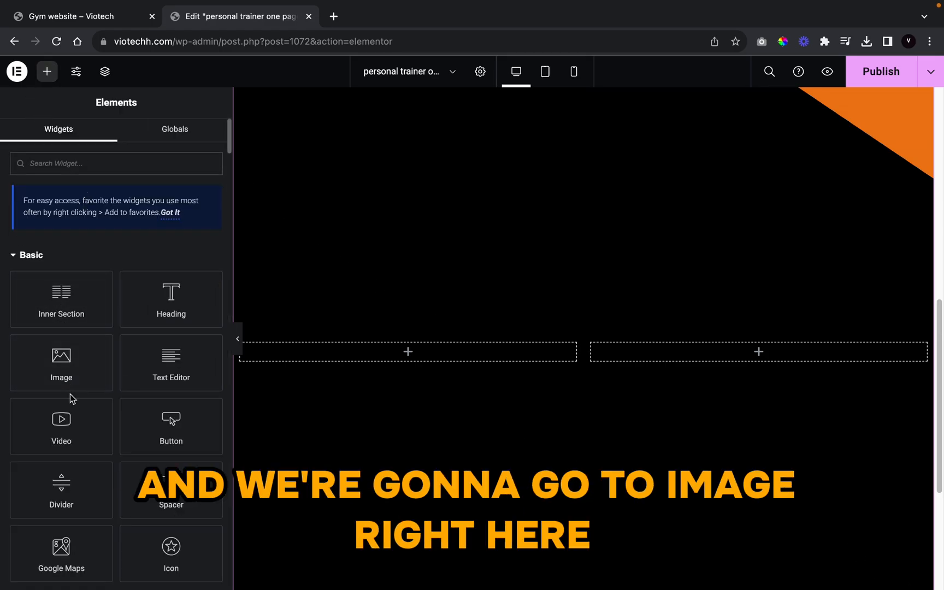
drag(70, 377, 360, 354)
click(119, 269)
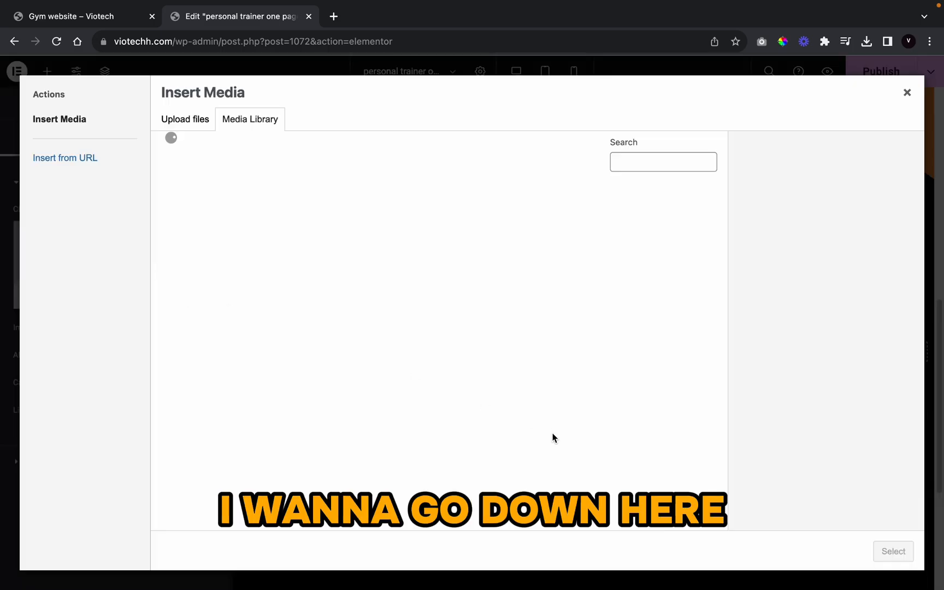
scroll(469, 407, down, 15)
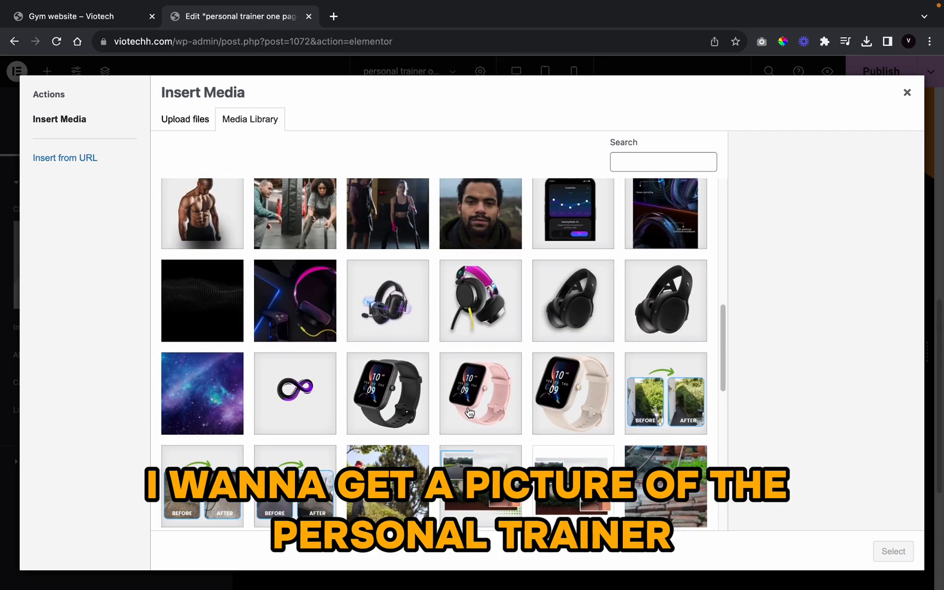
click(208, 261)
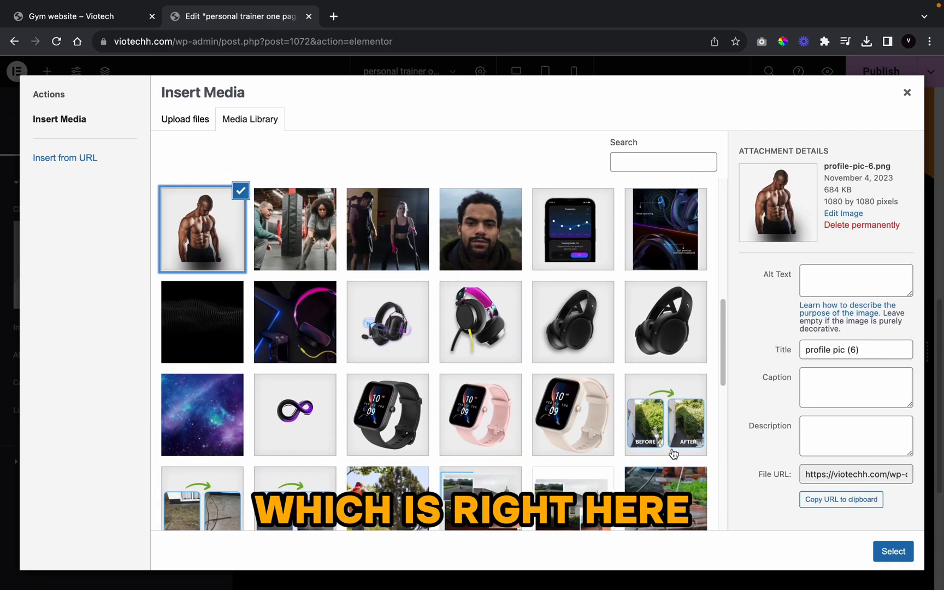
click(903, 553)
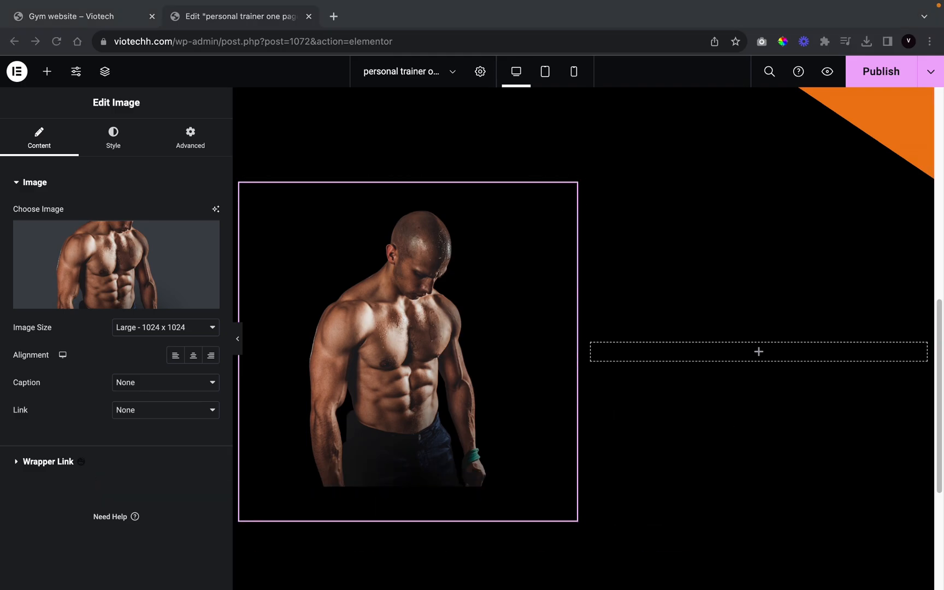
click(527, 379)
scroll(573, 386, up, 1)
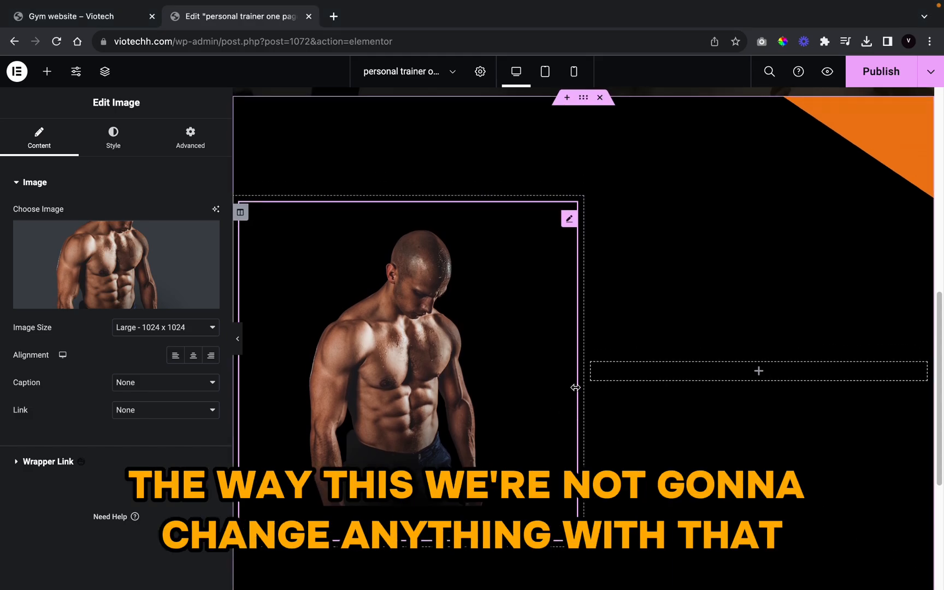
scroll(573, 386, down, 1)
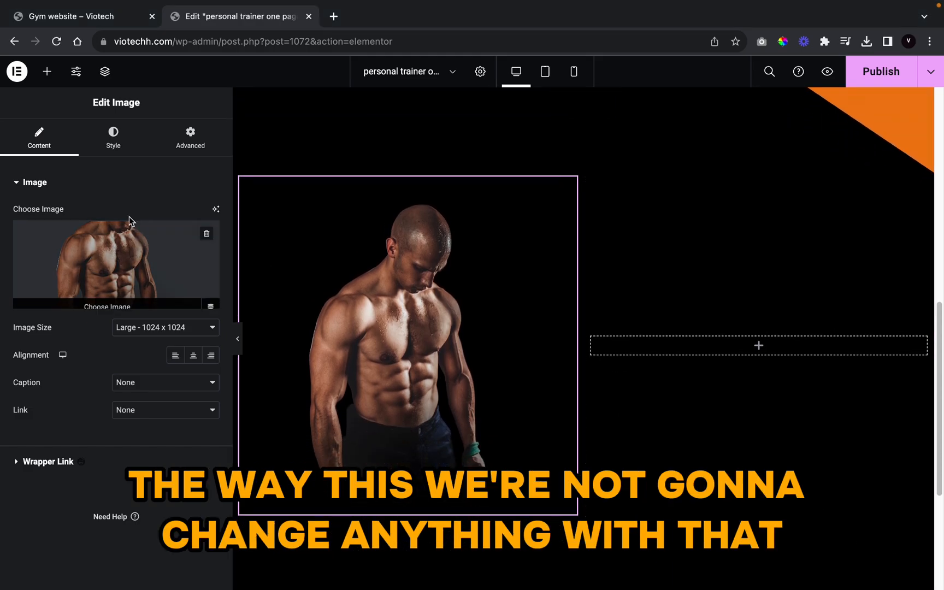
click(47, 71)
text(heading)
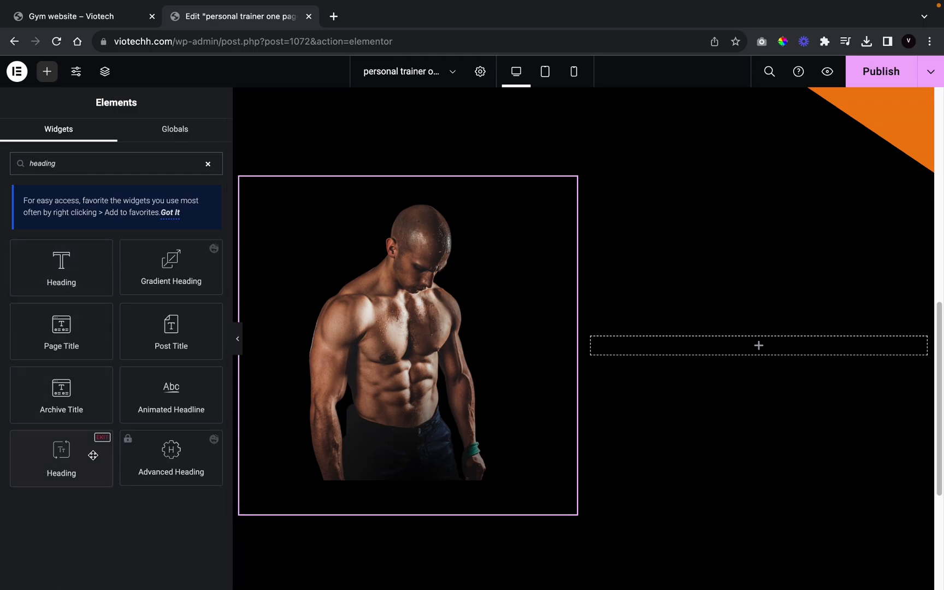
drag(93, 456, 828, 353)
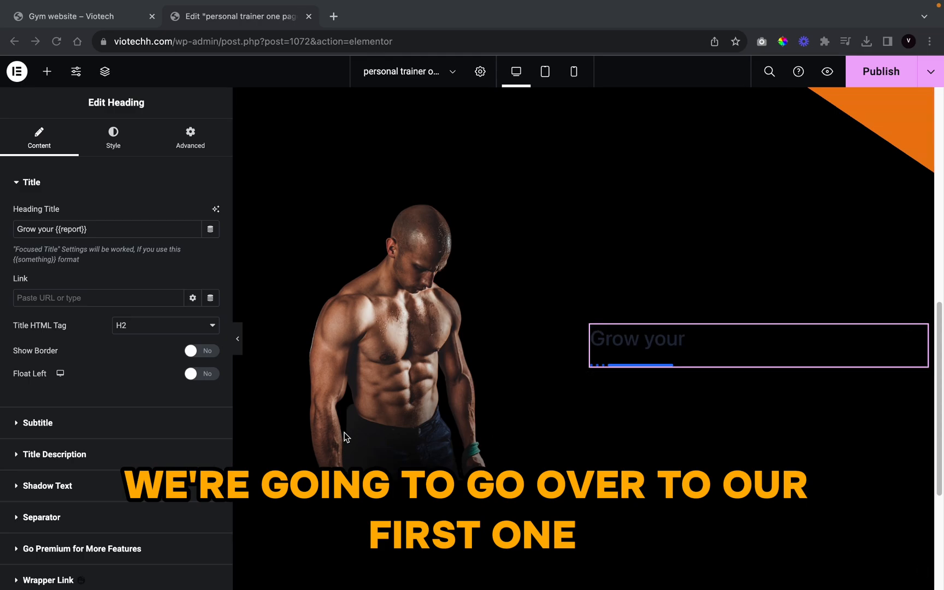
triple_click(87, 229)
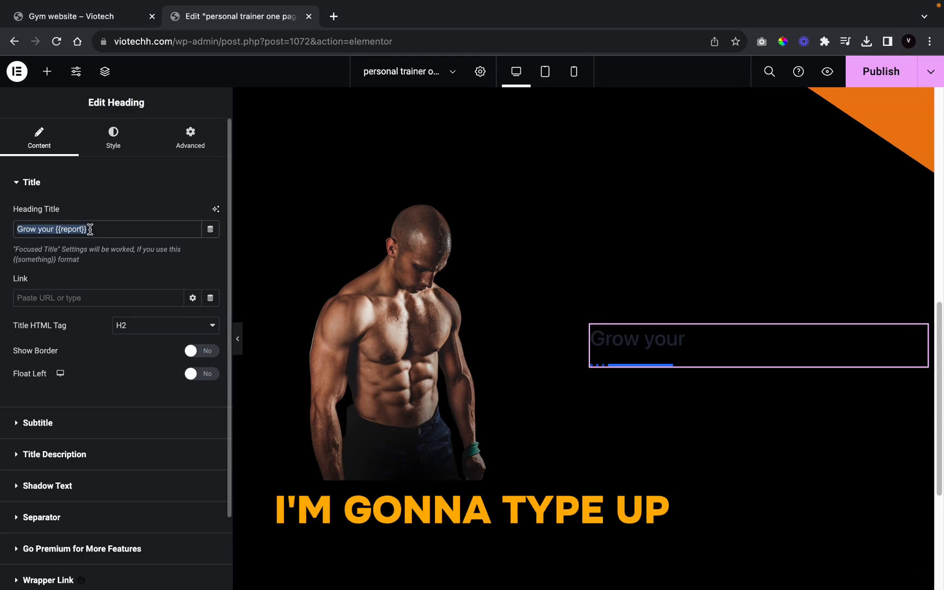
key(BackSpace)
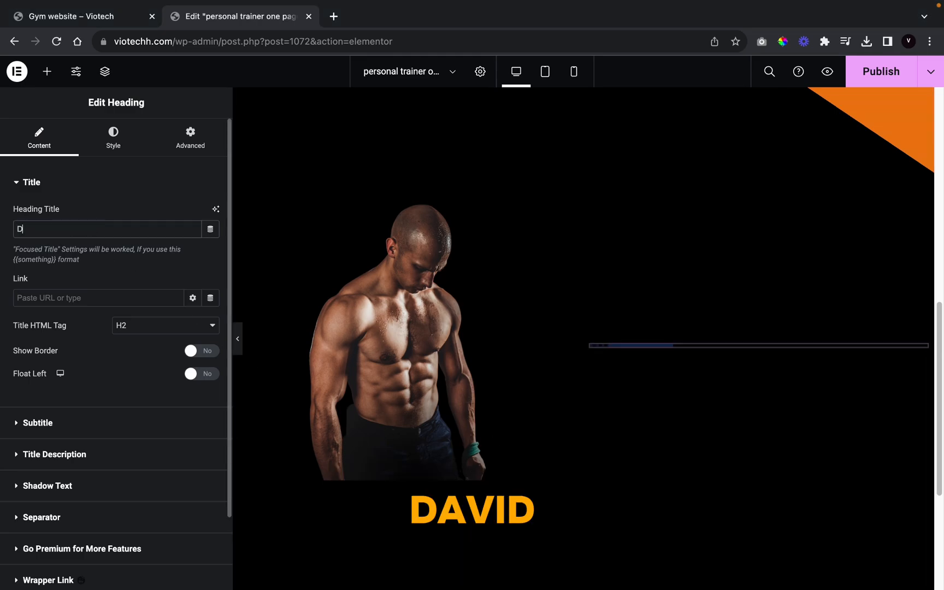
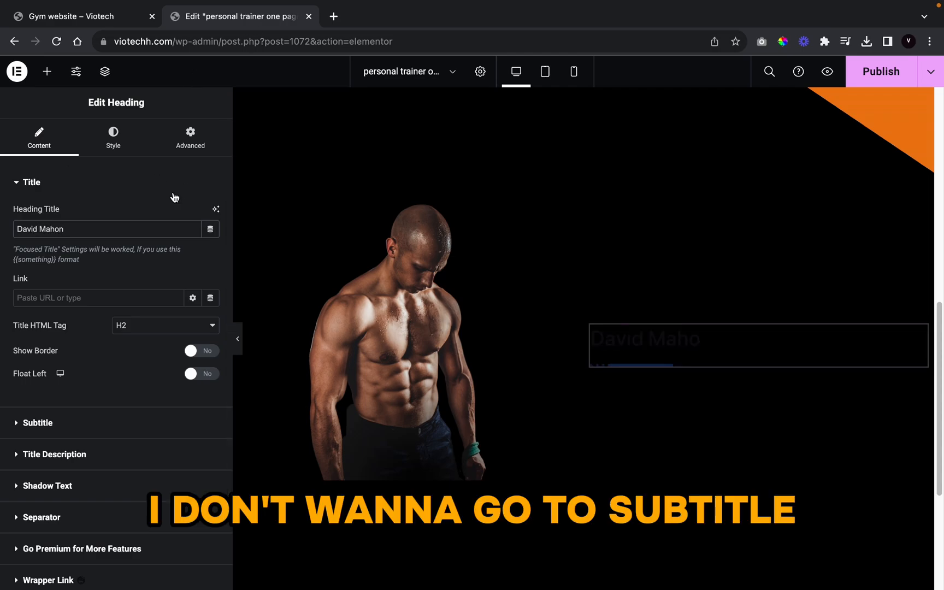
Step: Turn on the subtitle, set it to 'About', and position it before the title
click(55, 429)
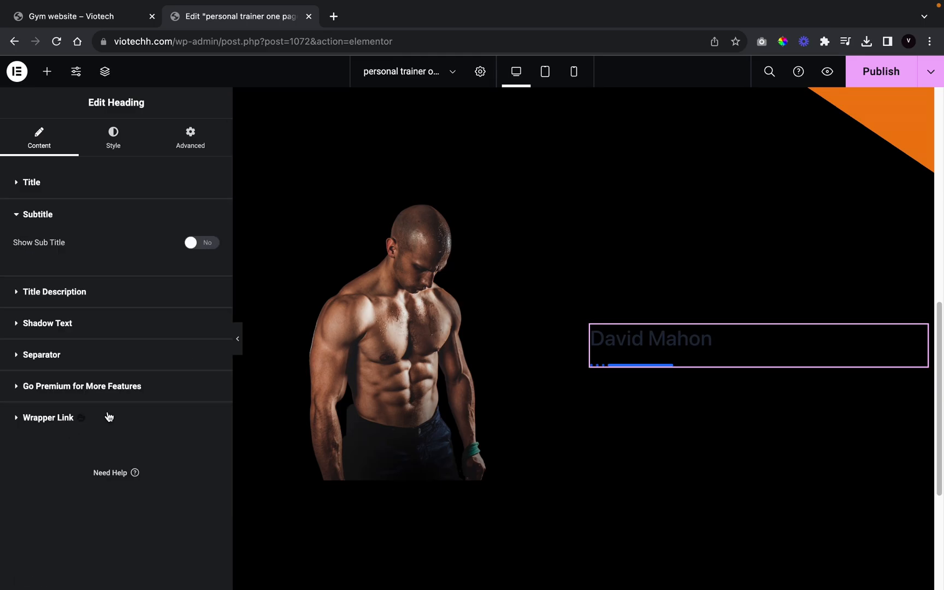
click(203, 246)
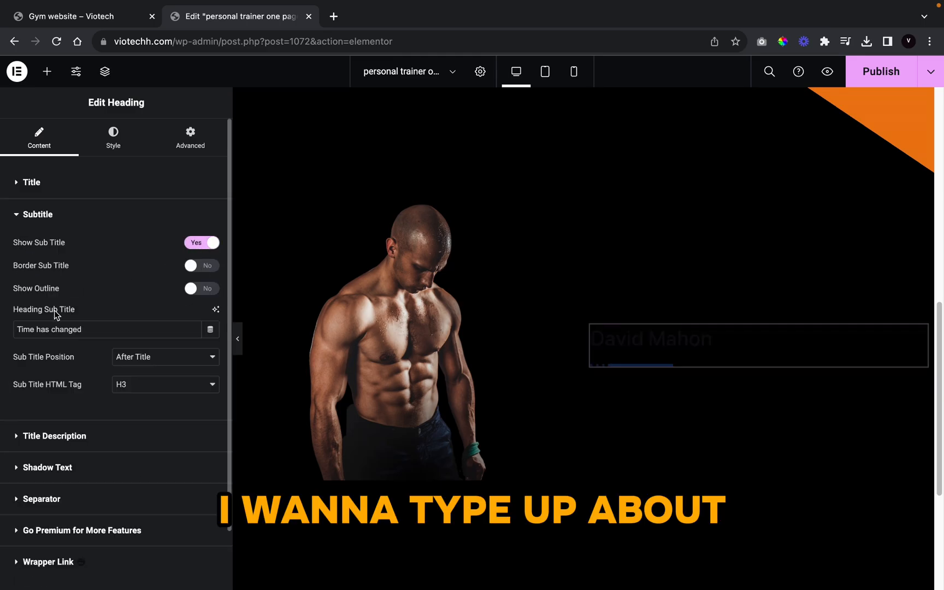
triple_click(120, 332)
text(About)
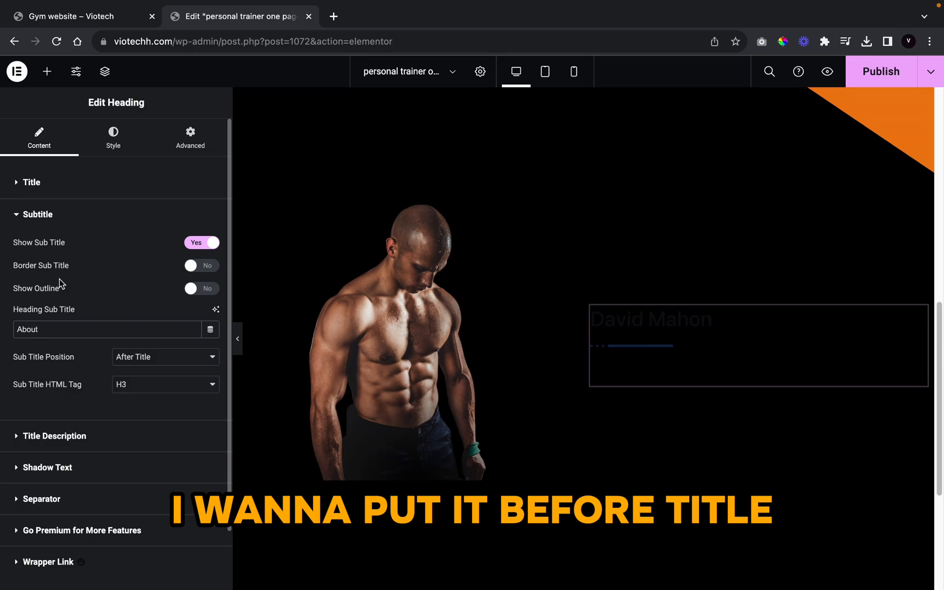
click(164, 357)
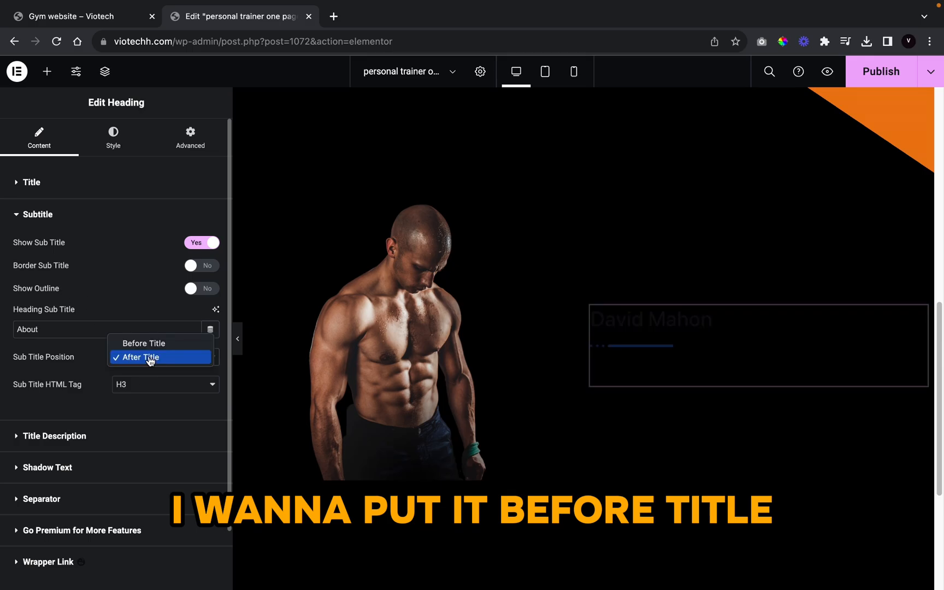
Step: Make the heading title white using a global colour
click(109, 136)
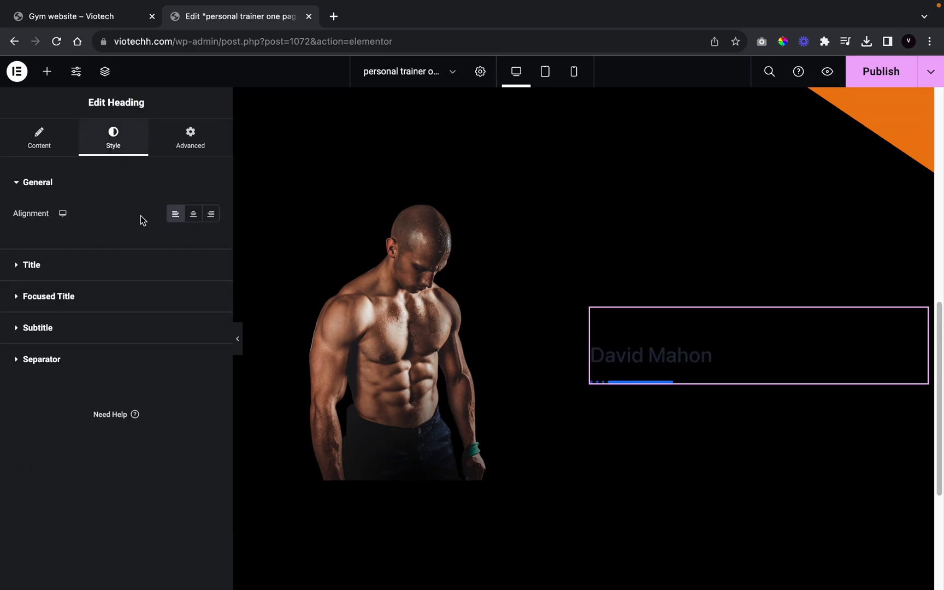
click(71, 266)
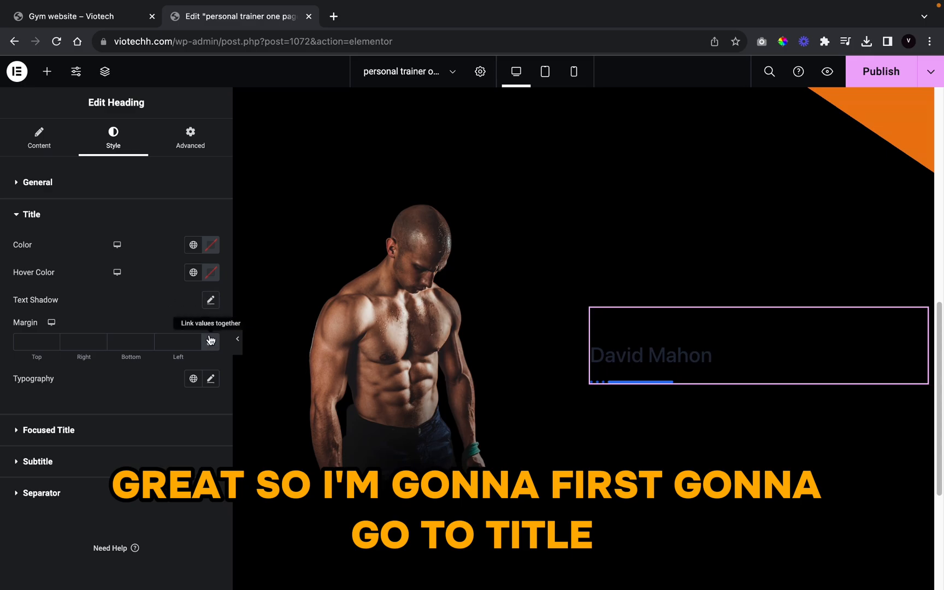
click(193, 244)
scroll(171, 354, down, 10)
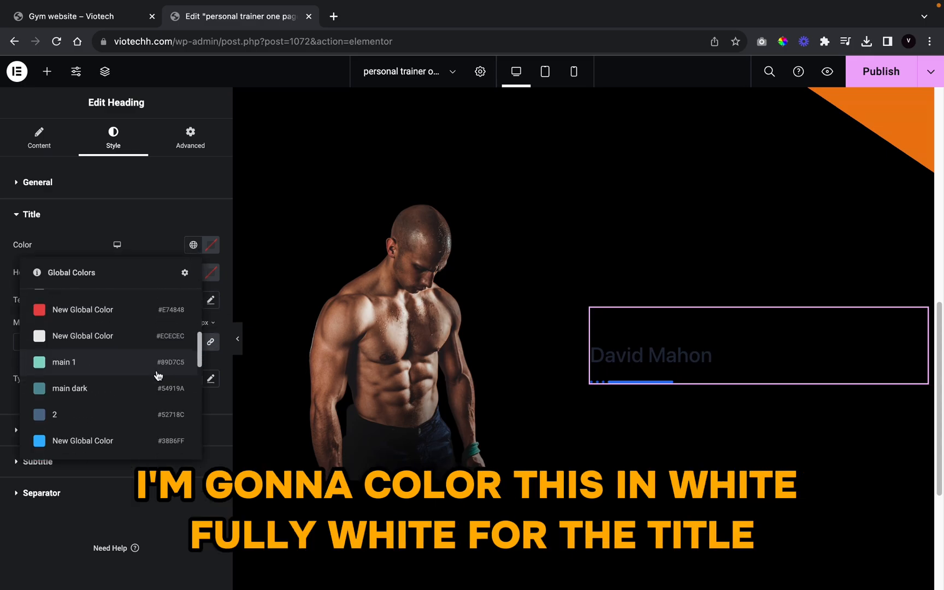
click(150, 361)
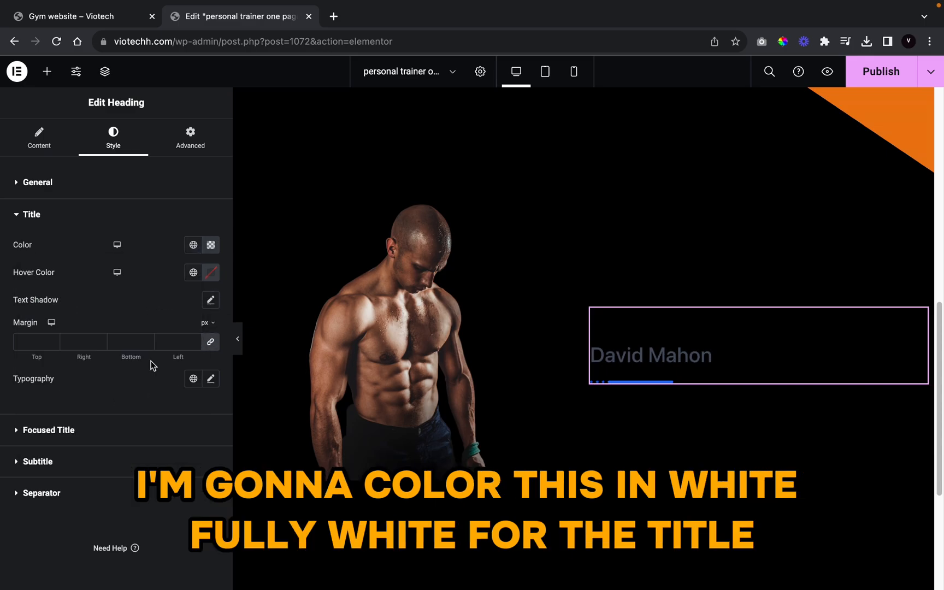
Step: Set the title font family to Anton
click(210, 378)
click(181, 443)
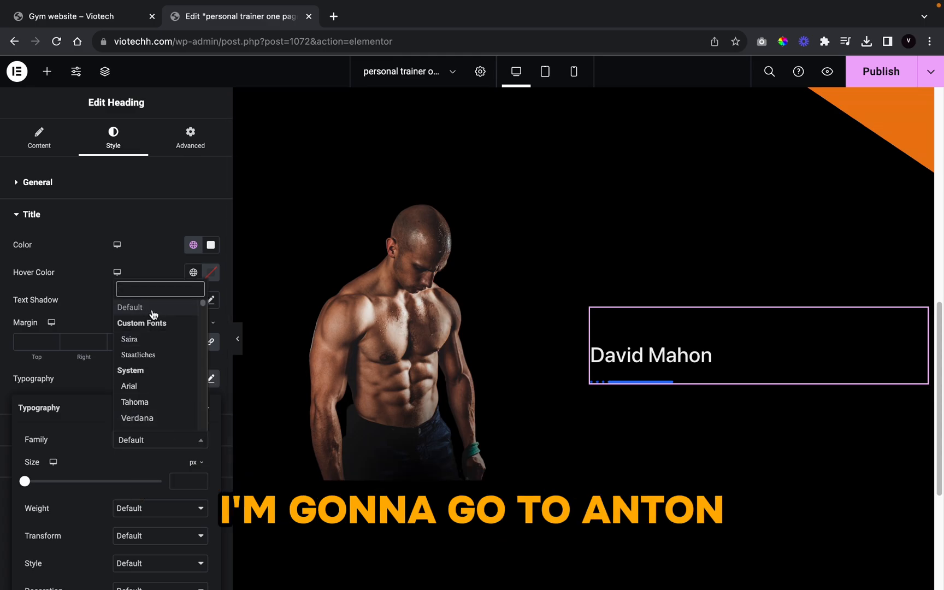
text(anton)
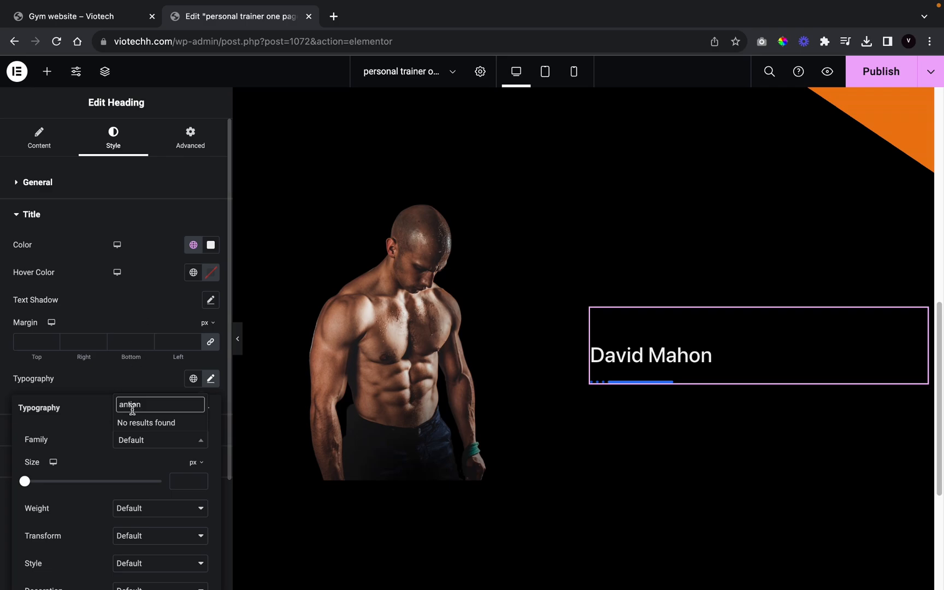
key(BackSpace)
key(BackSpace)
text(i)
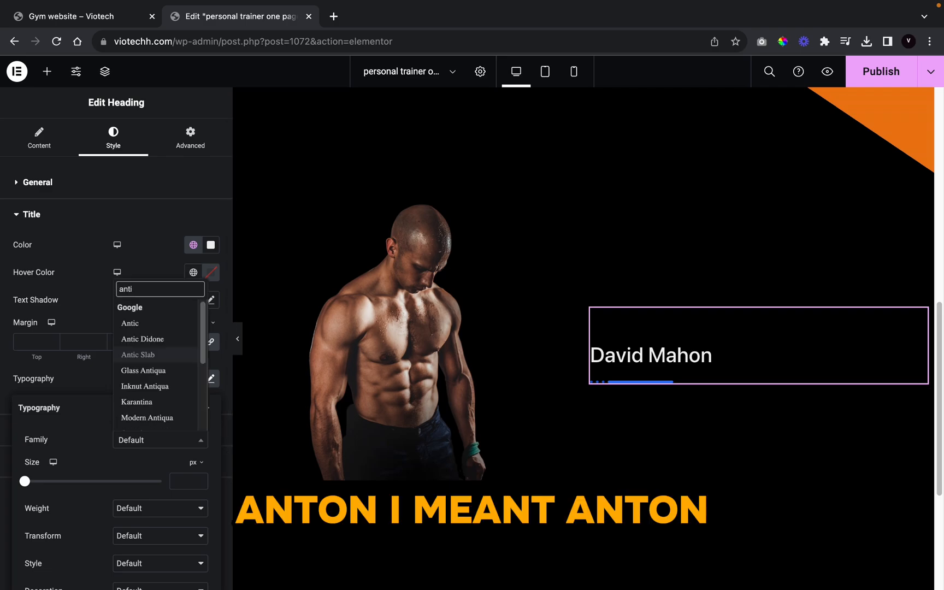
key(BackSpace)
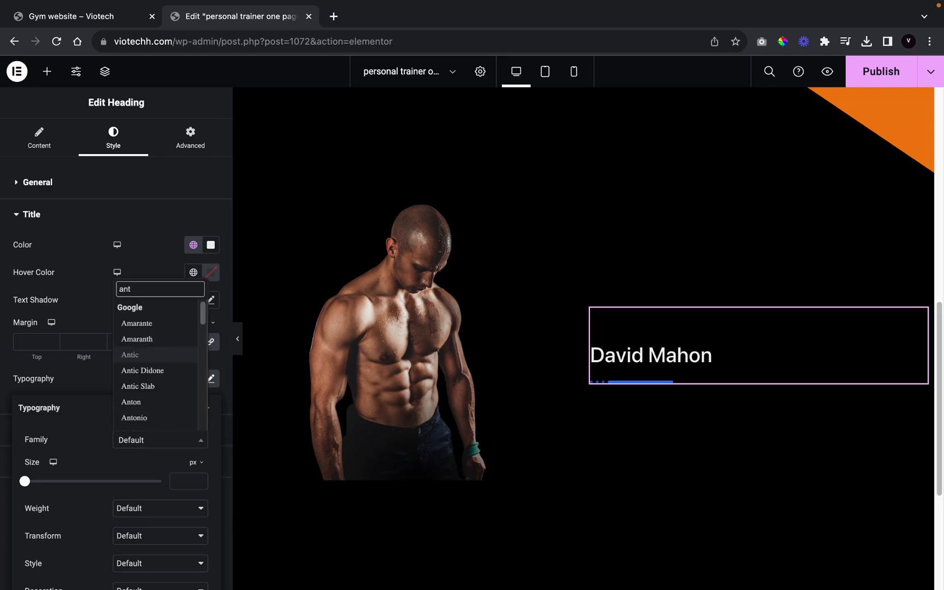
click(141, 408)
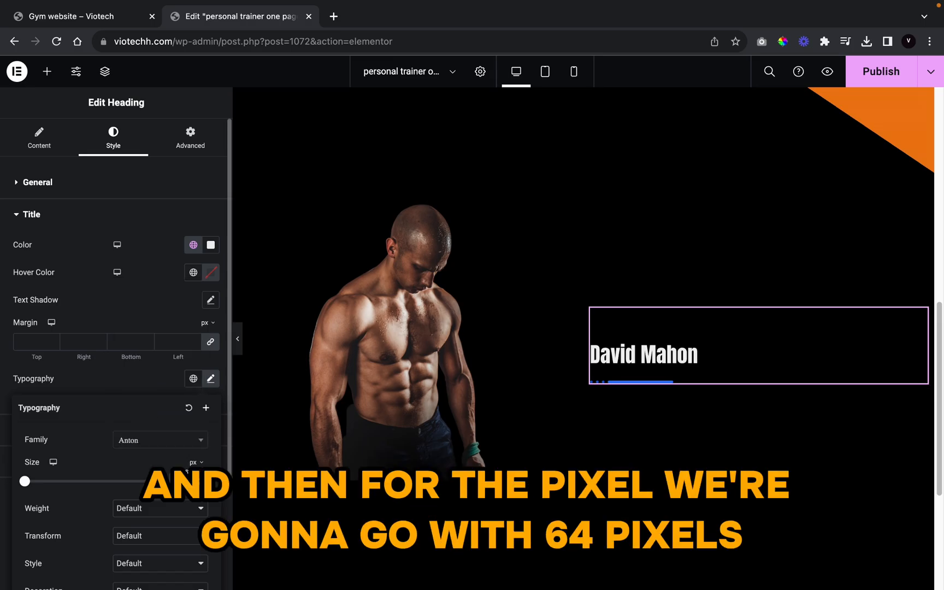
Step: Set the title size to 64 px with uppercase text transform
click(183, 481)
text(64)
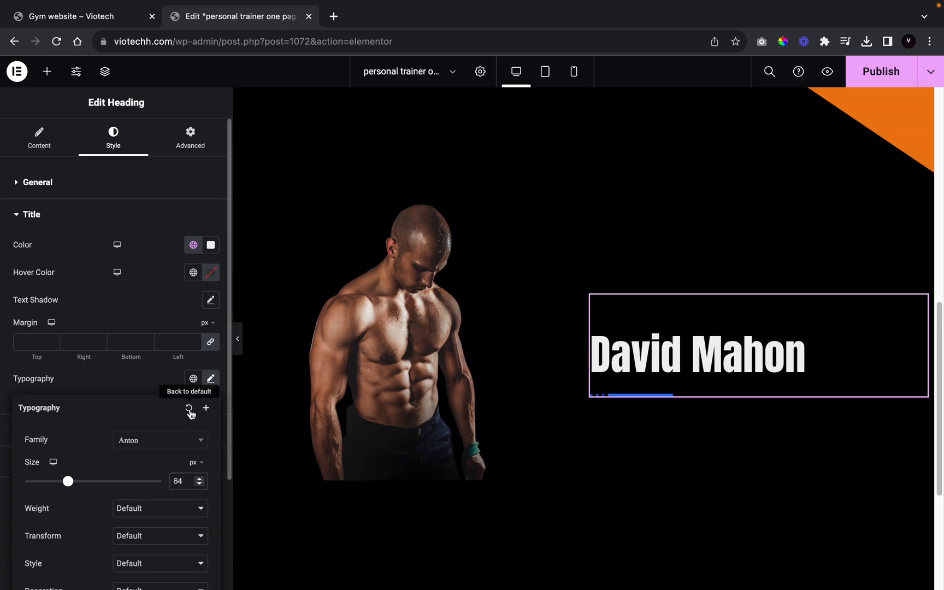
scroll(157, 406, down, 2)
click(159, 479)
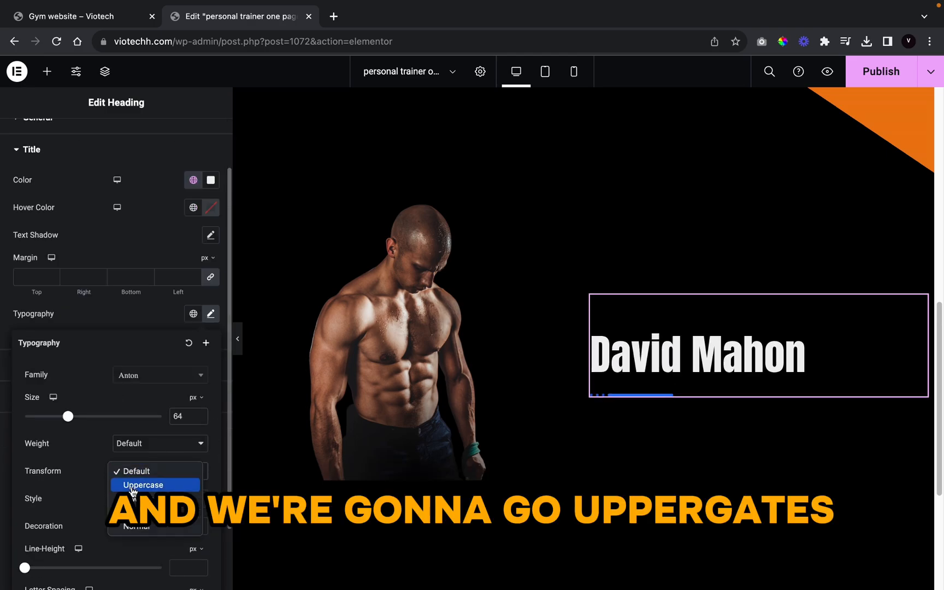
click(135, 484)
scroll(164, 494, down, 1)
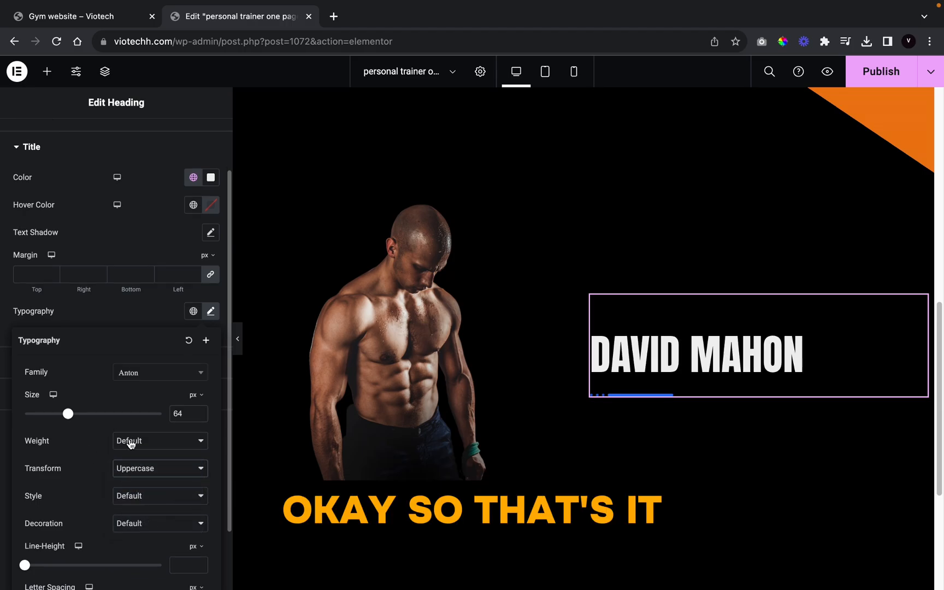
click(141, 317)
scroll(39, 229, up, 2)
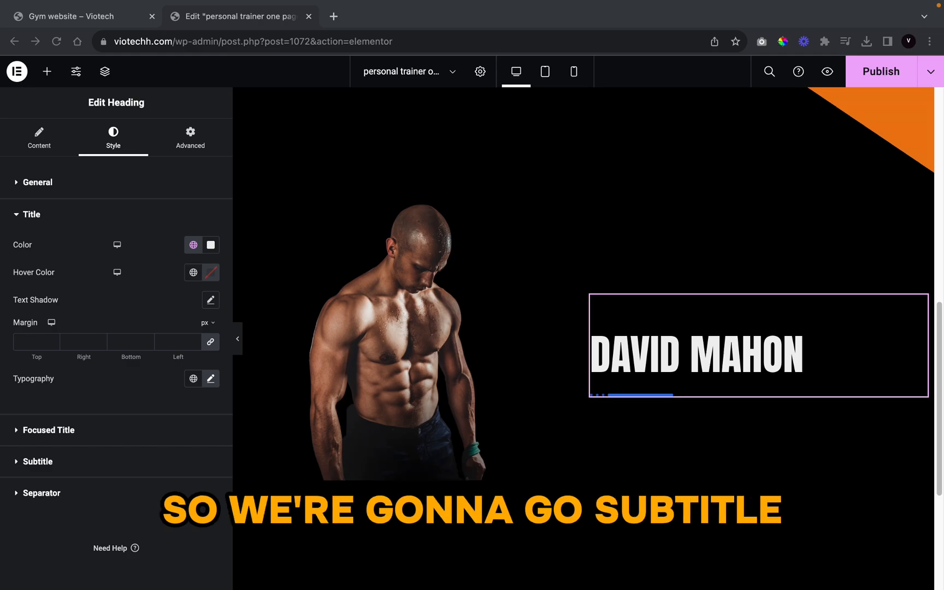
Step: Make the About subtitle orange with the #EC7C13 global colour
click(68, 463)
click(193, 323)
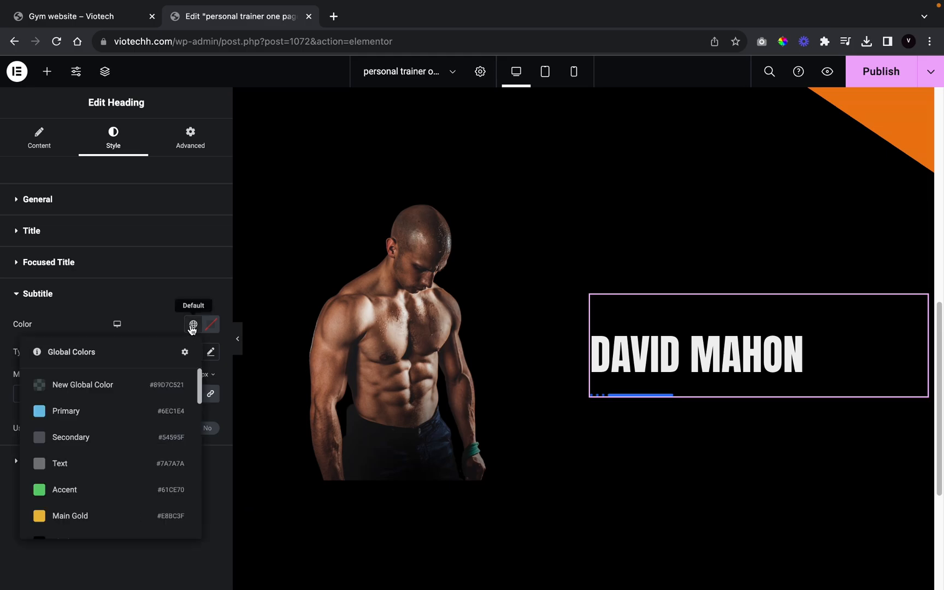
scroll(81, 491, down, 5)
scroll(80, 490, up, 5)
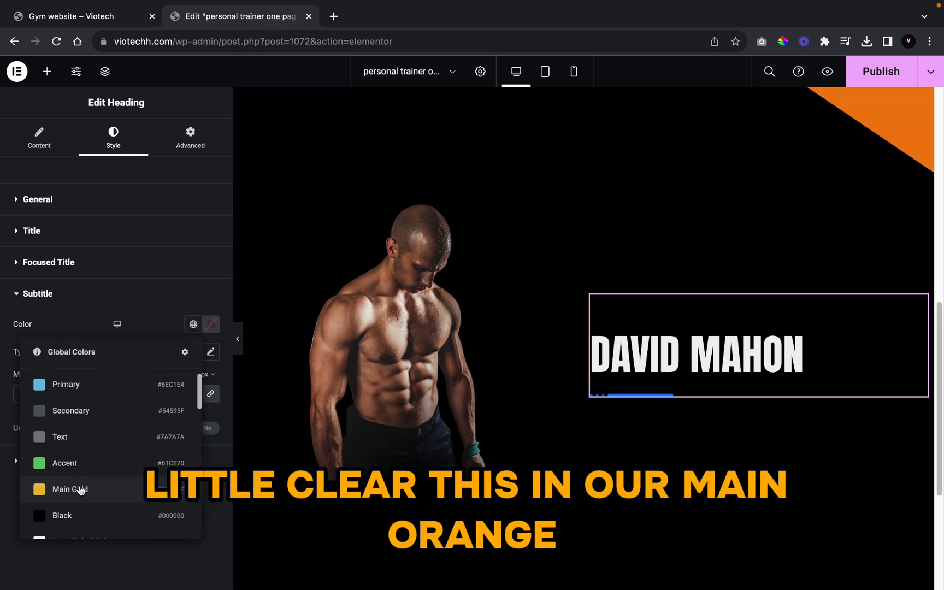
scroll(79, 486, down, 8)
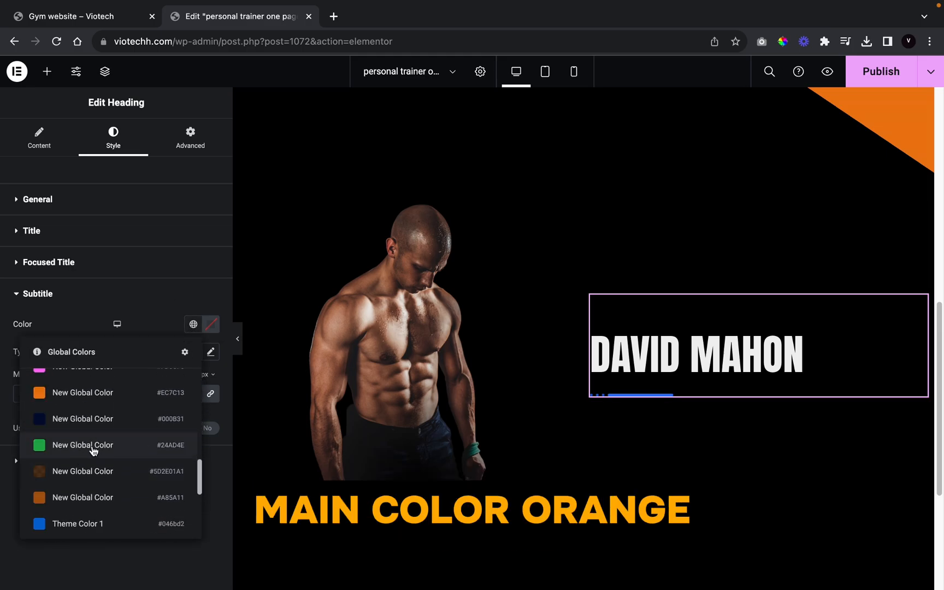
click(94, 395)
Step: Set the subtitle typography to Anton, 44 px, Default weight, uppercase
click(211, 351)
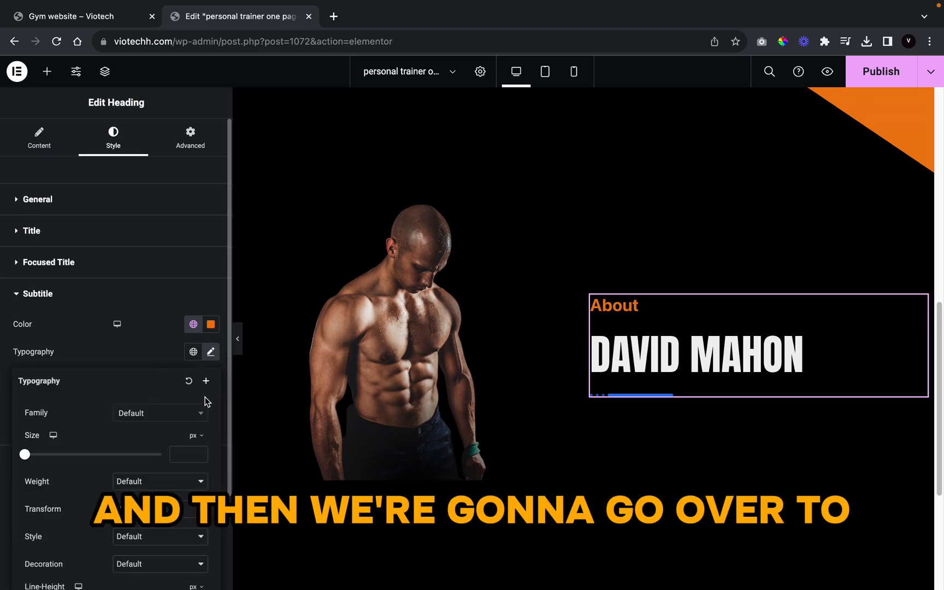
click(172, 413)
text(an)
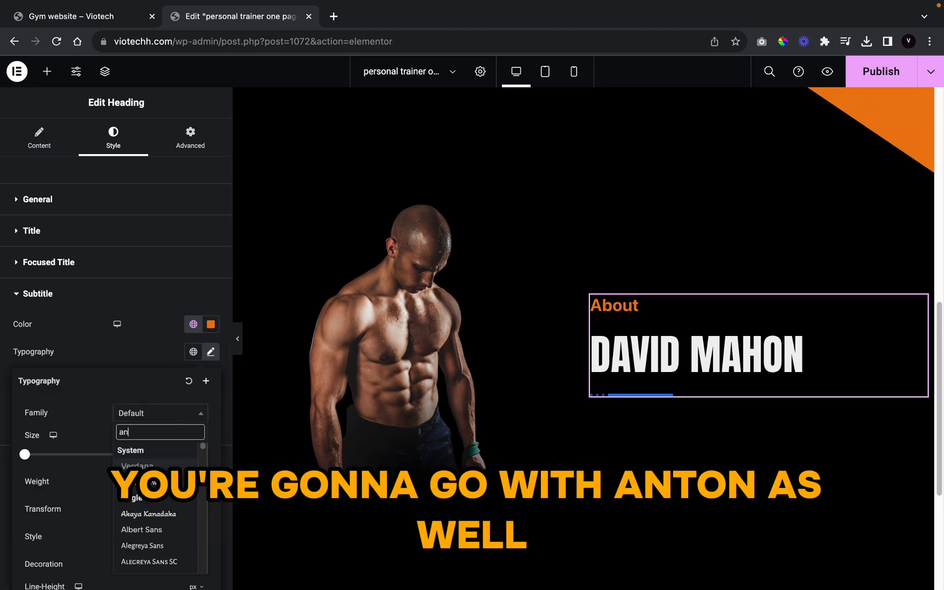
text(ton)
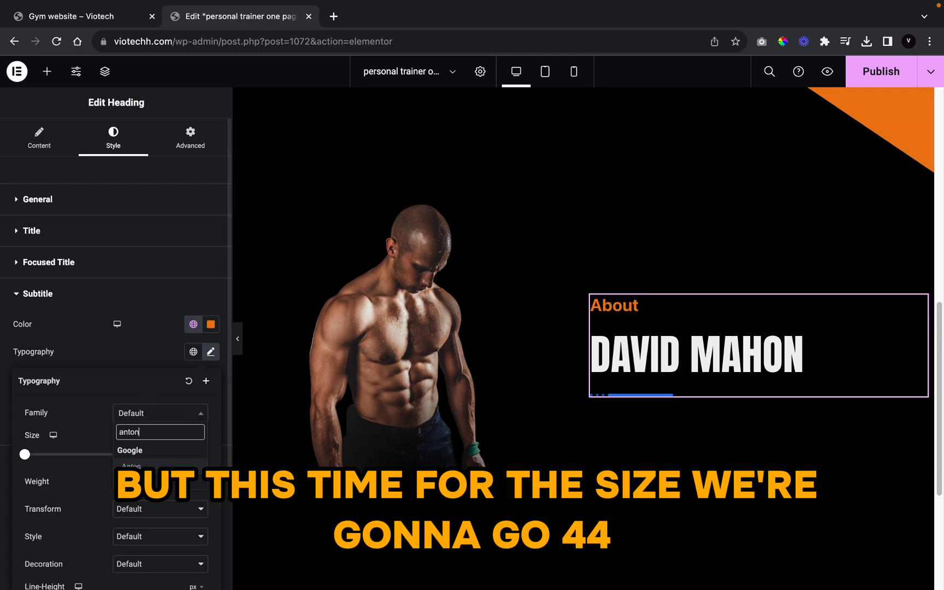
key(Return)
click(174, 458)
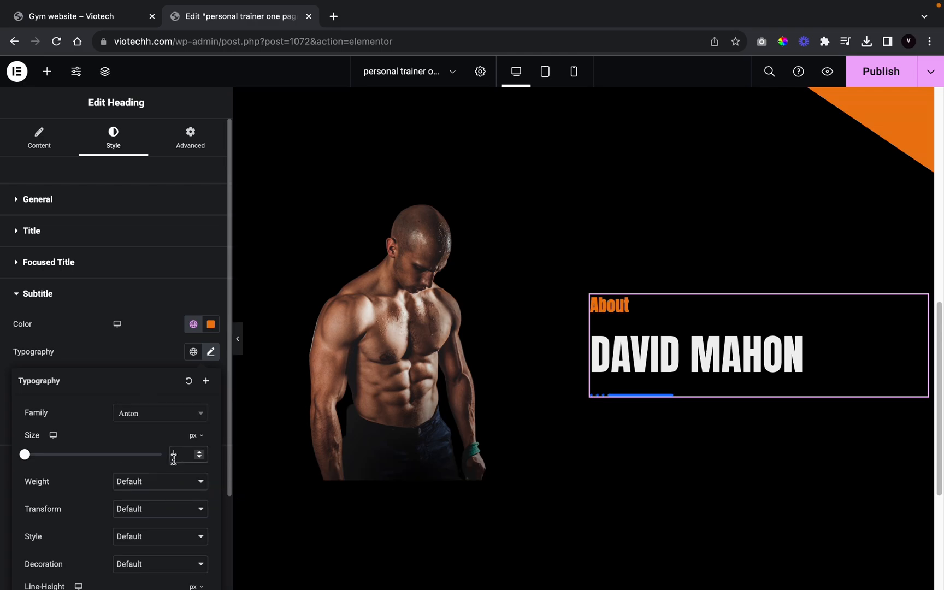
text(44)
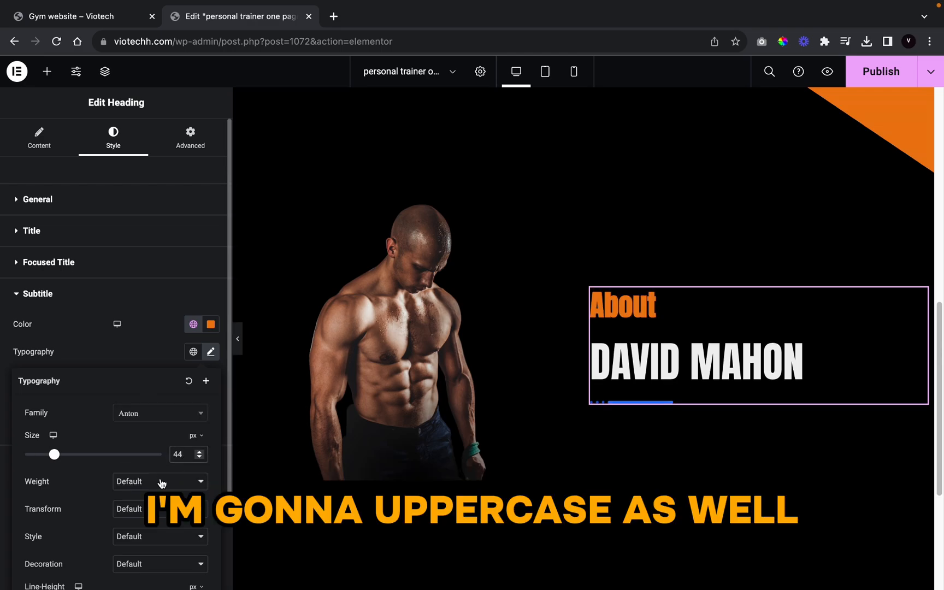
click(160, 482)
click(17, 504)
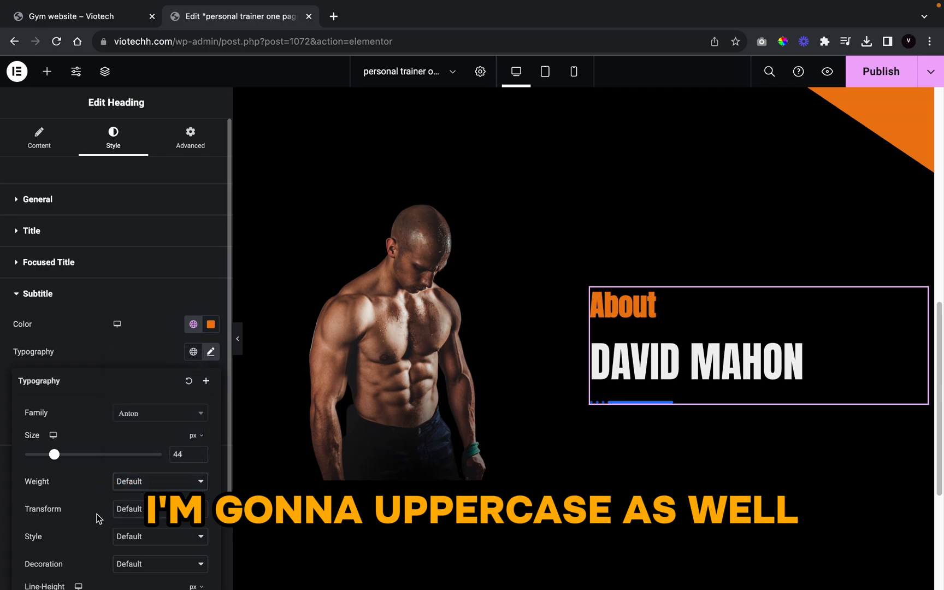
click(131, 511)
click(131, 523)
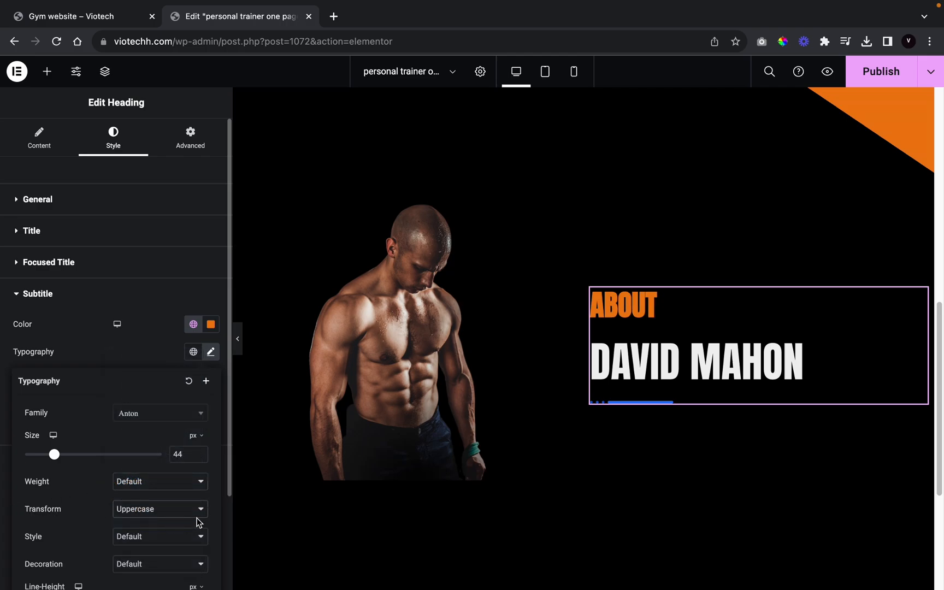
Step: Set Show Separator to No in the heading's Separator settings
click(39, 139)
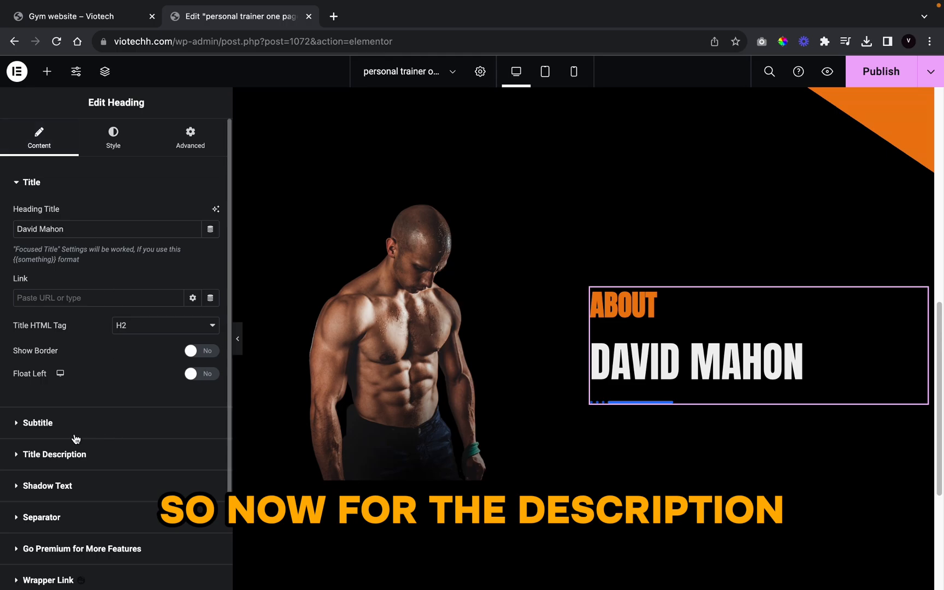
click(91, 518)
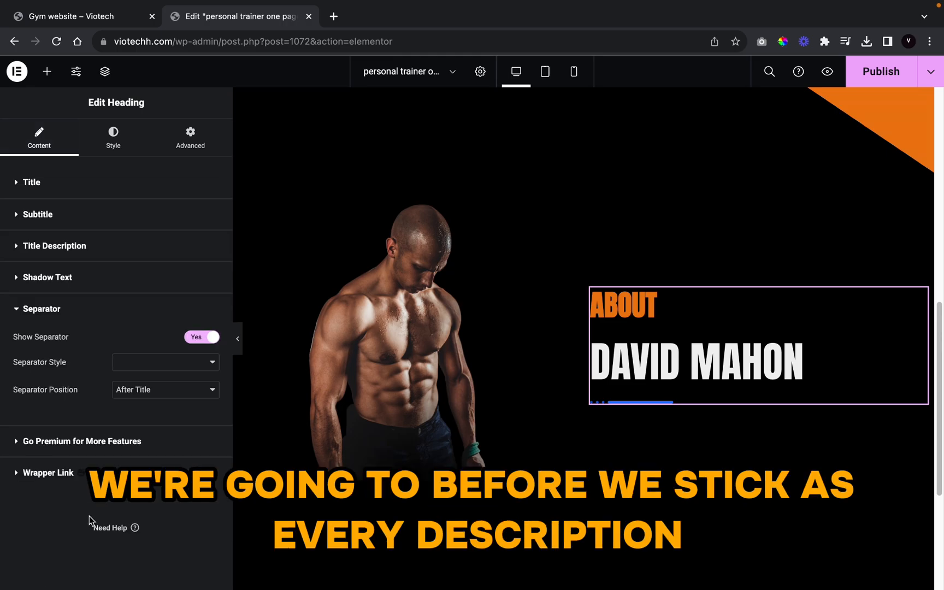
click(197, 338)
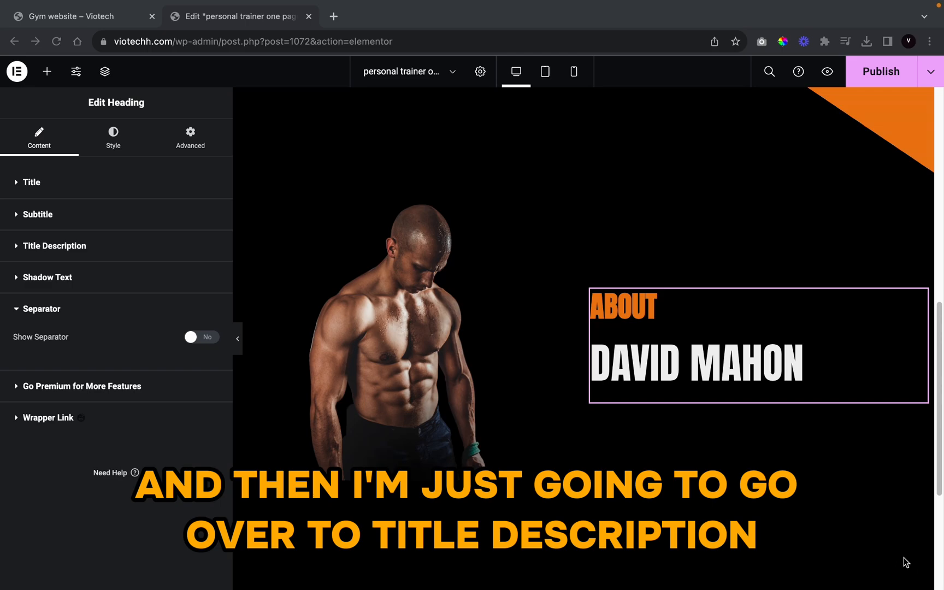
Step: Enable Show Description and paste in the two welcome paragraphs copied from the live page
click(70, 248)
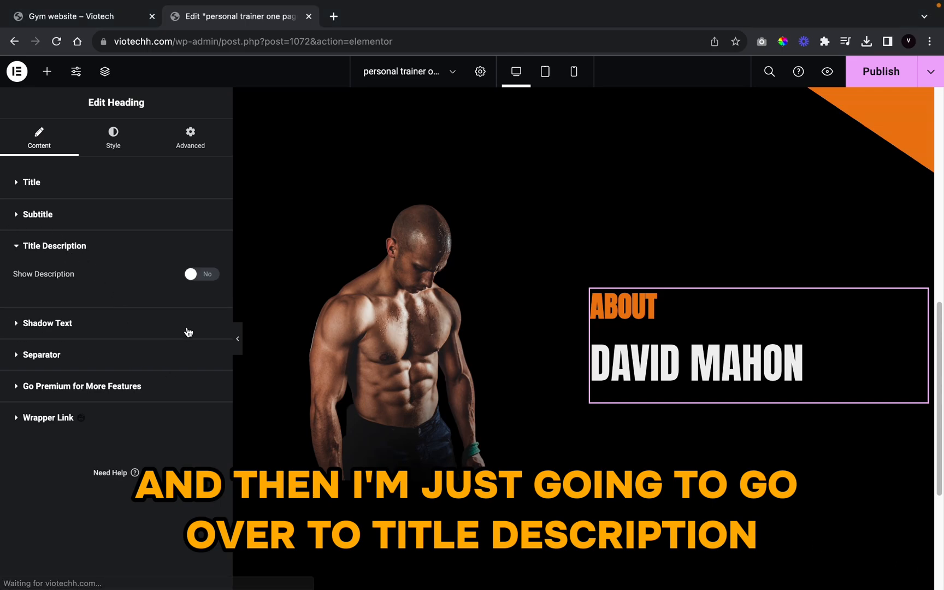
click(213, 280)
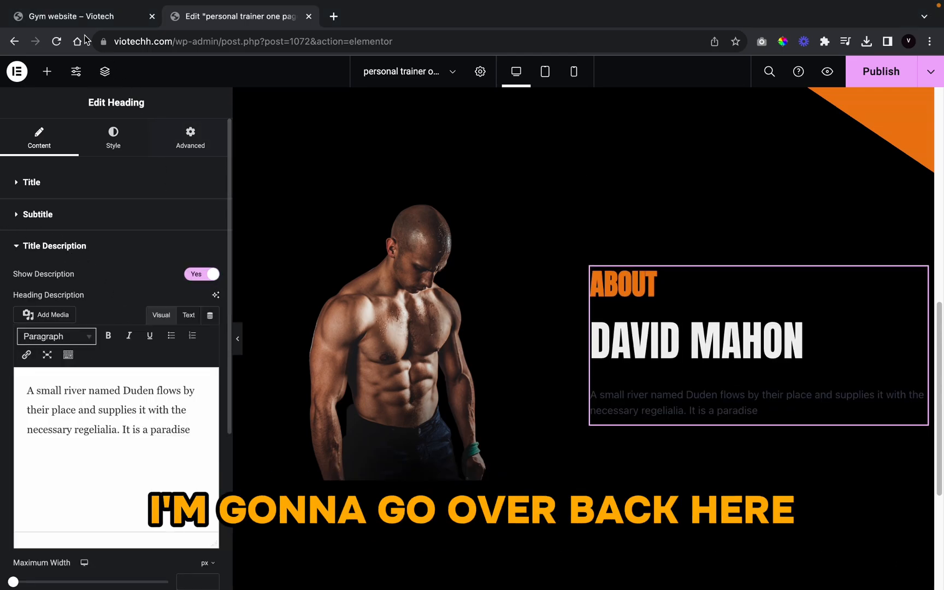
click(67, 16)
scroll(405, 324, down, 5)
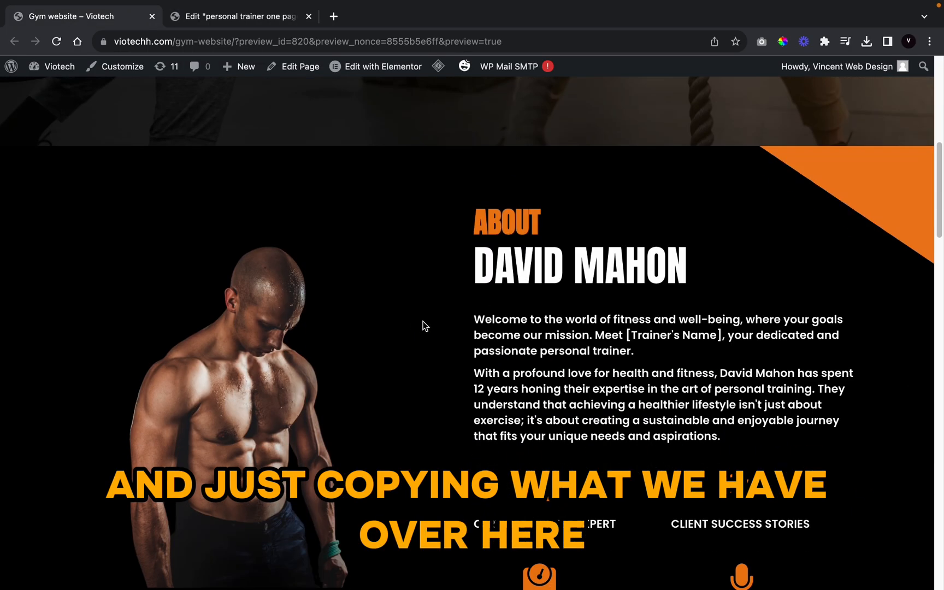
drag(740, 441, 469, 317)
key(ctrl+c)
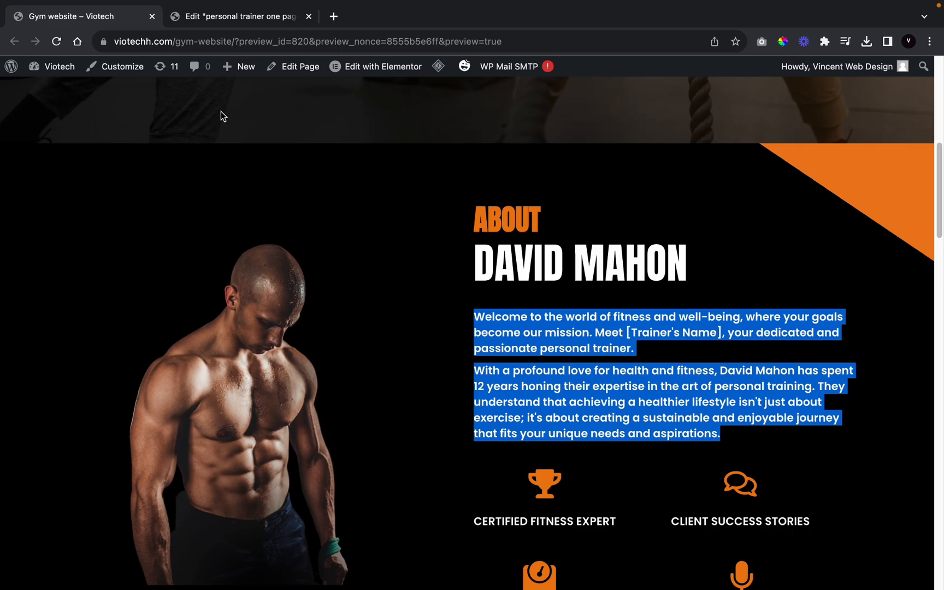
click(238, 24)
triple_click(130, 390)
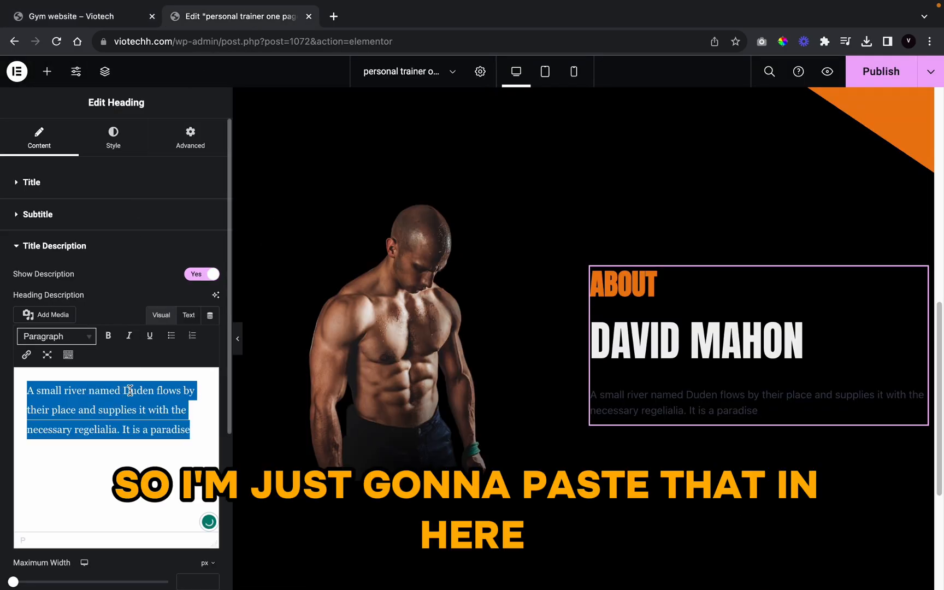
key(ctrl+v)
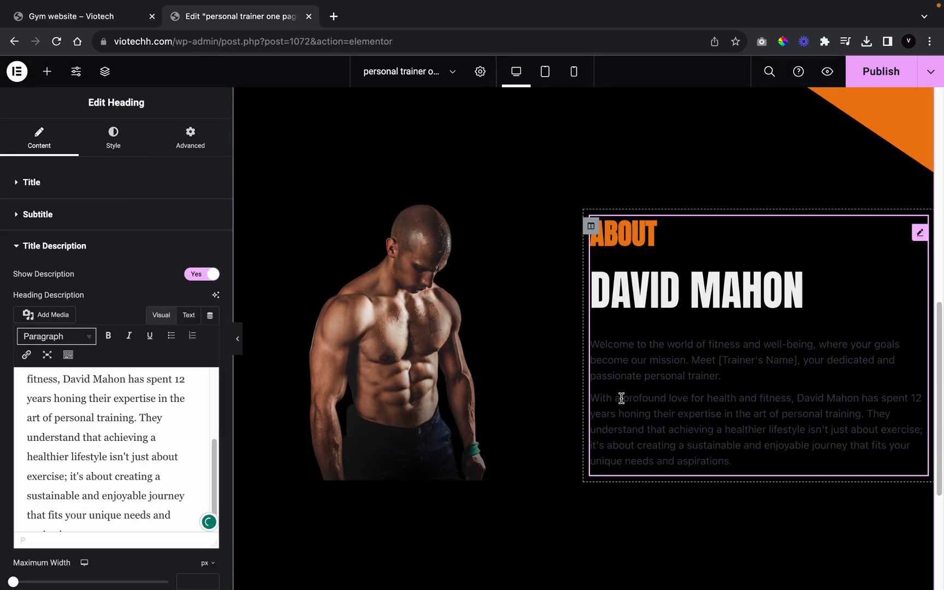
Step: Make the title description text white using a global colour
click(115, 152)
click(81, 363)
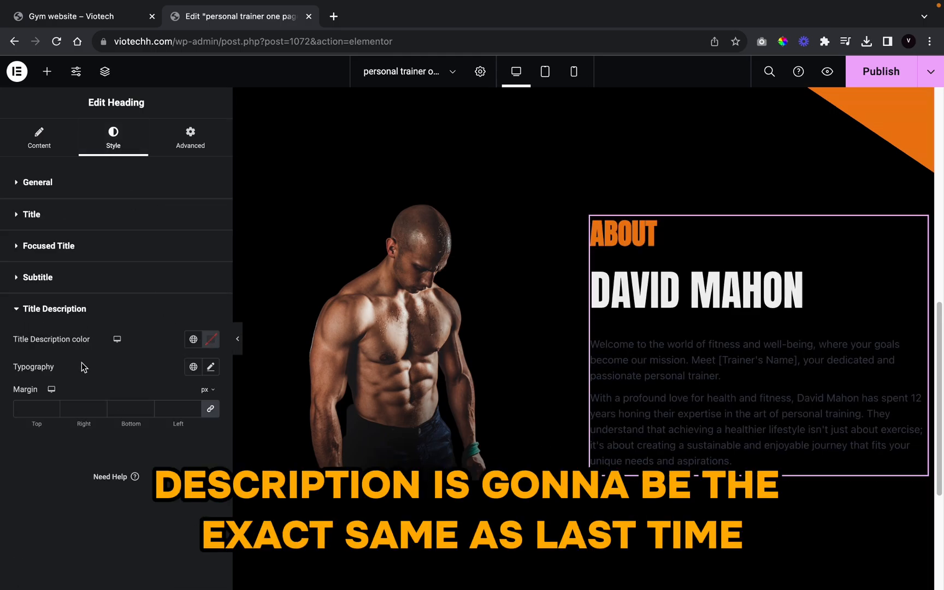
click(192, 340)
scroll(131, 459, down, 10)
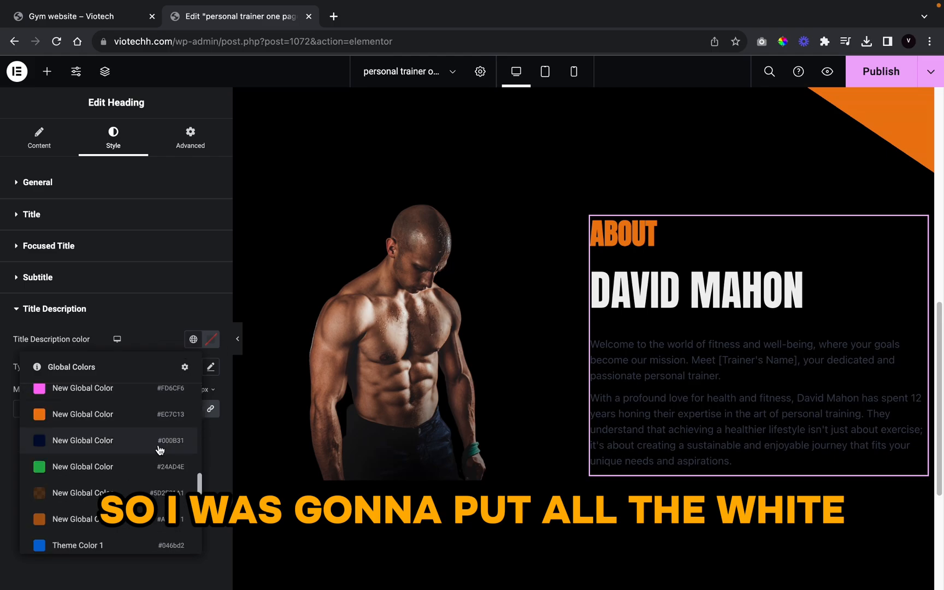
scroll(132, 466, down, 10)
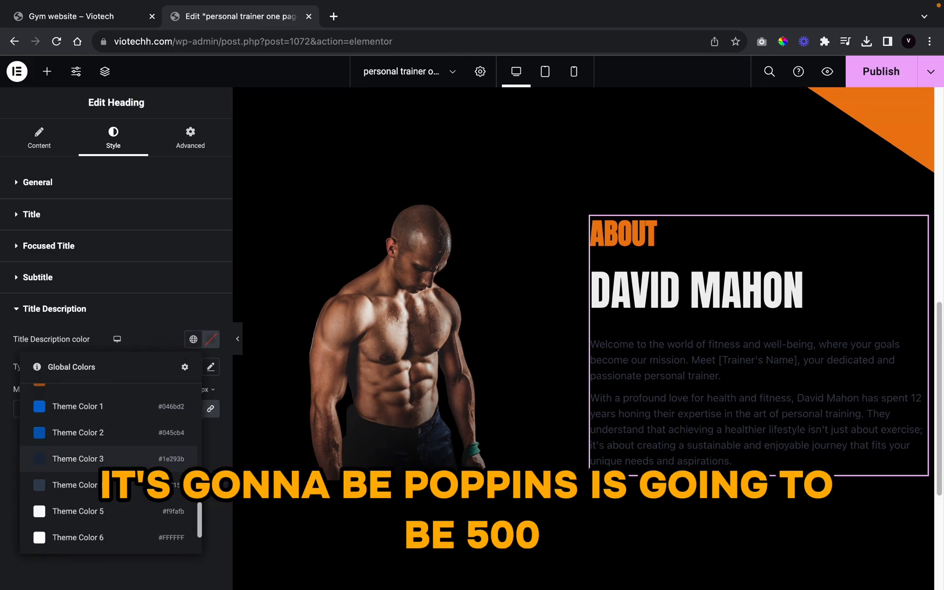
click(144, 522)
Step: Set the description font family to Poppins
click(210, 367)
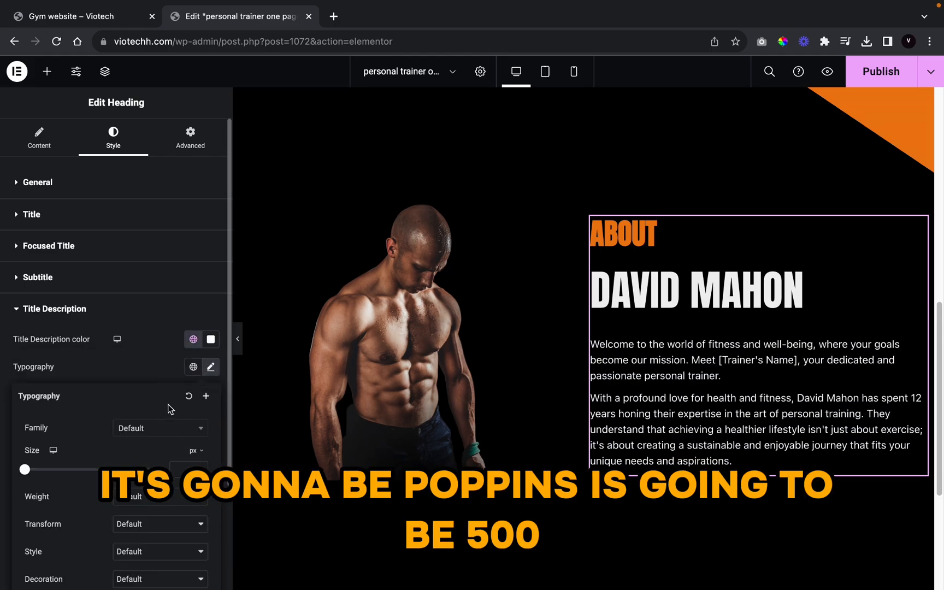
click(164, 429)
text(pop)
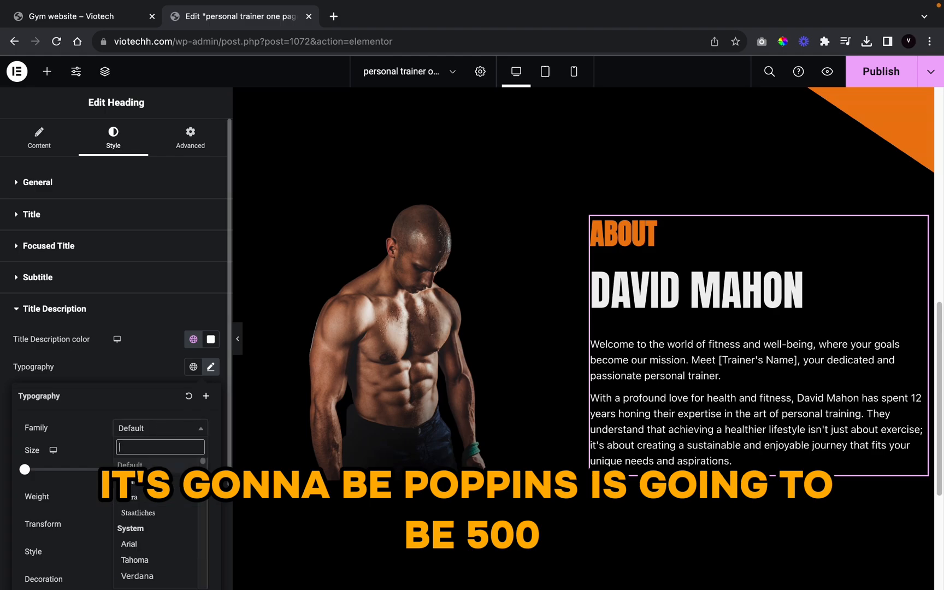
text(pins)
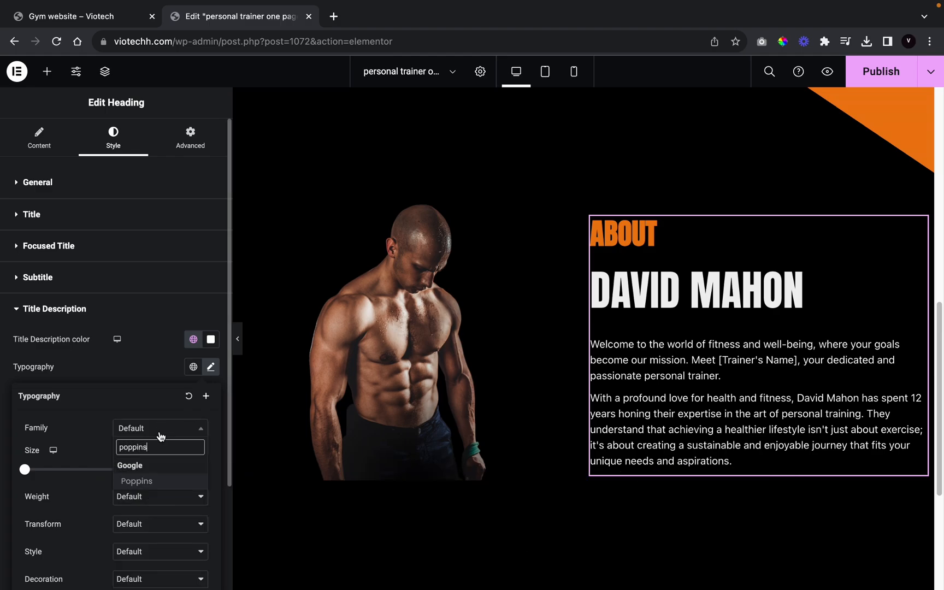
click(179, 481)
scroll(167, 460, down, 1)
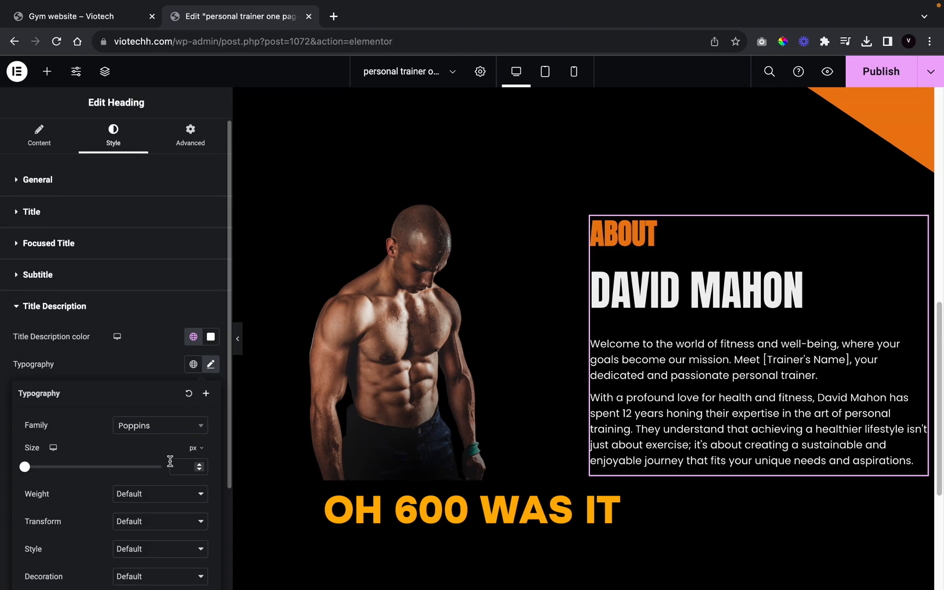
scroll(162, 462, down, 1)
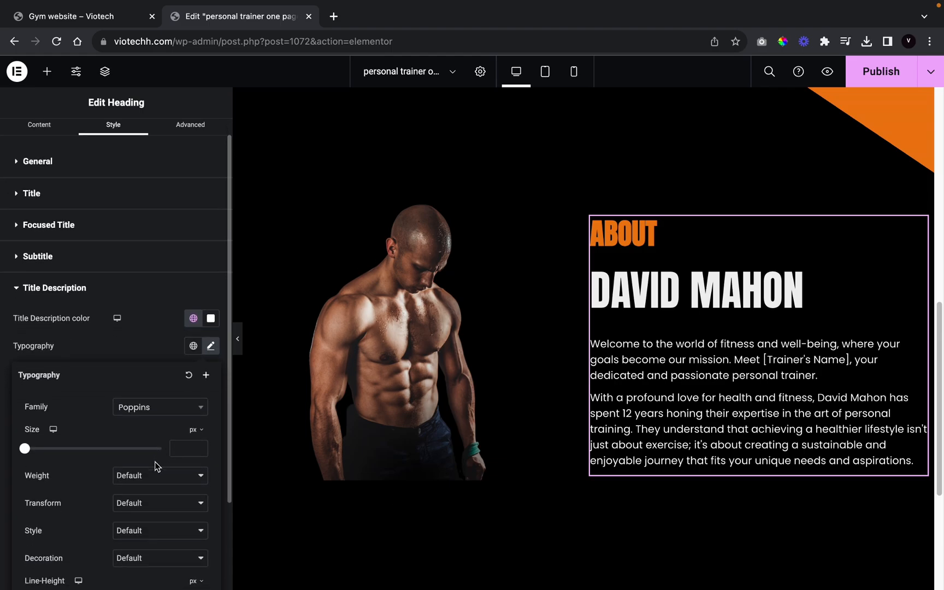
Step: Give the description size 17, weight 600 Semi Bold, and line height 25
click(180, 446)
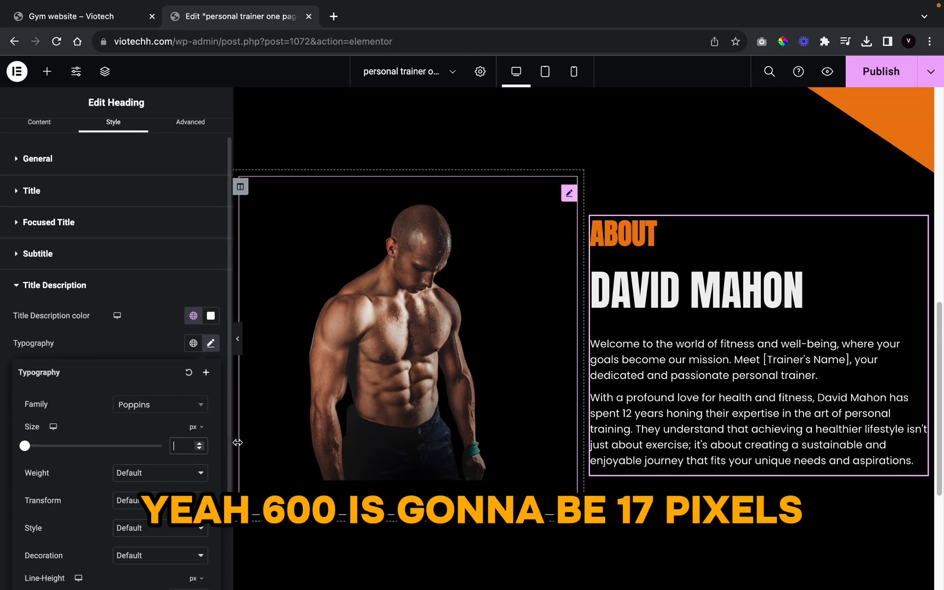
text(17)
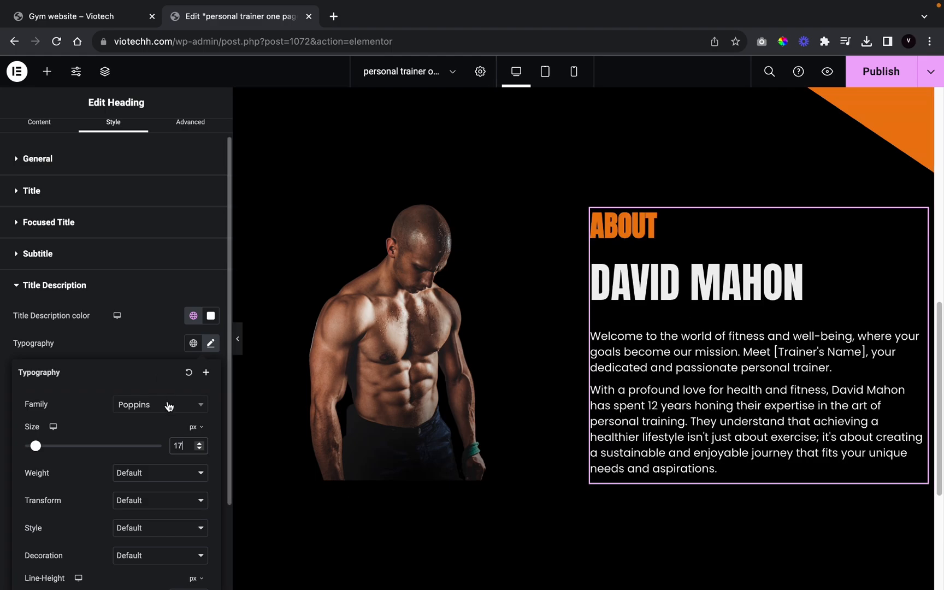
click(156, 479)
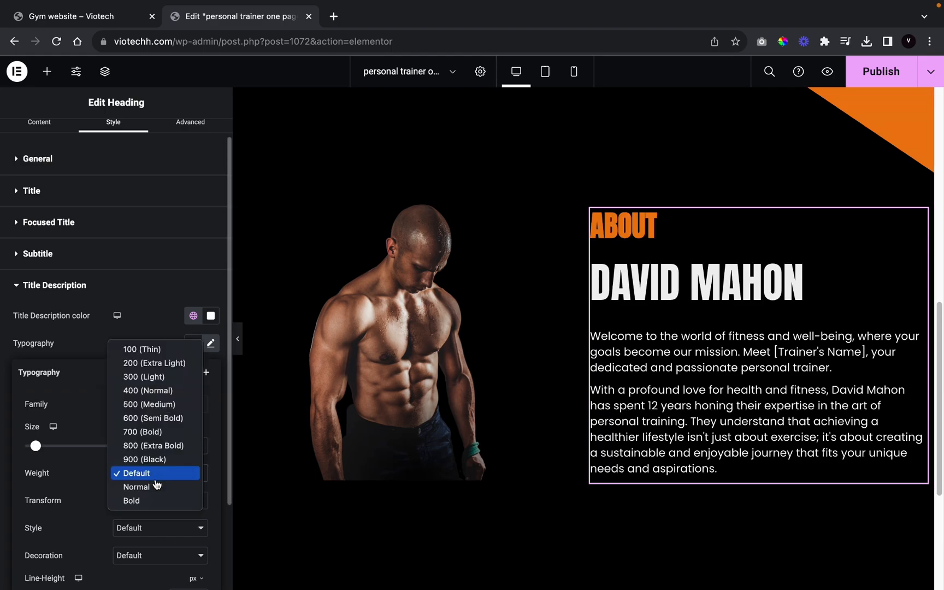
click(145, 417)
scroll(132, 465, down, 1)
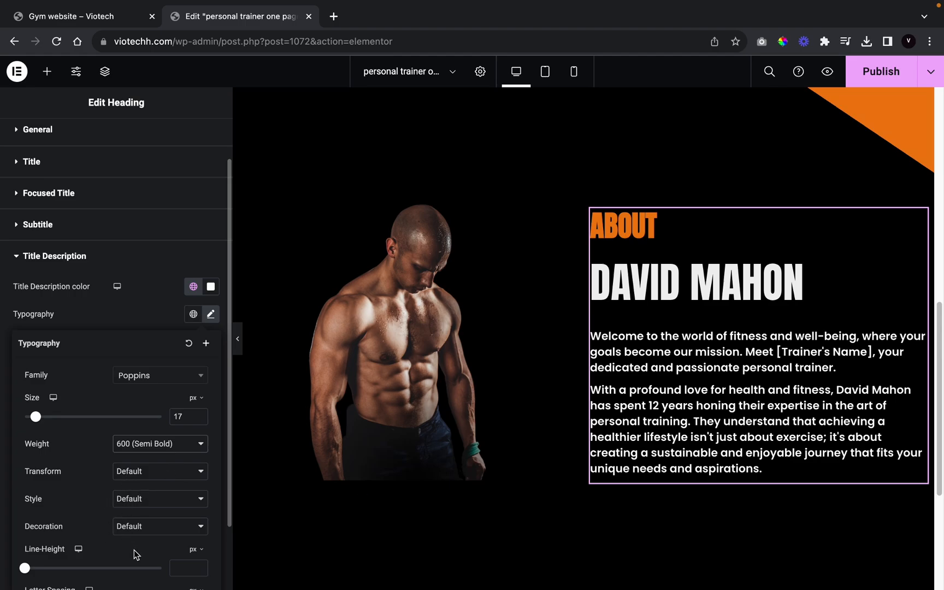
click(185, 571)
text(25)
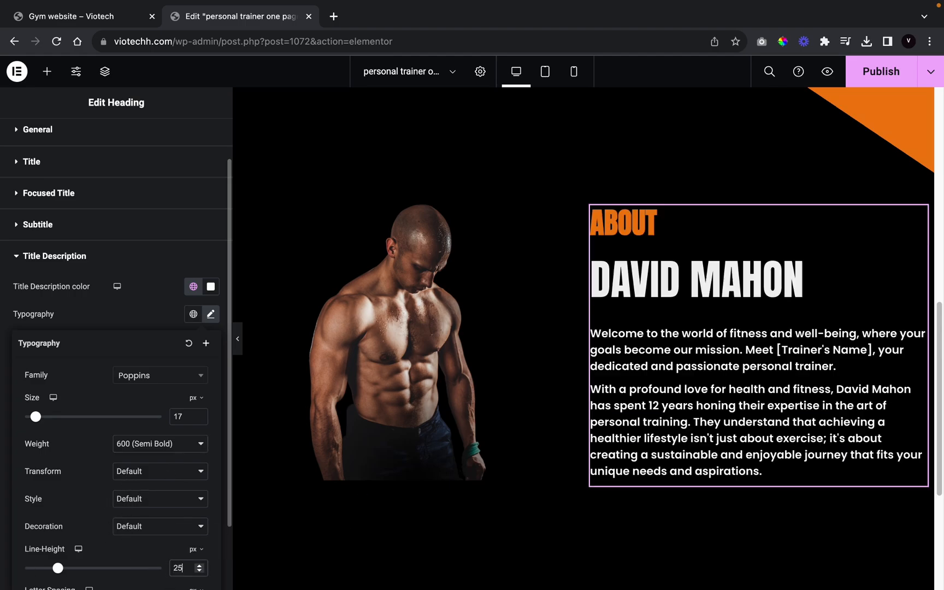
click(115, 312)
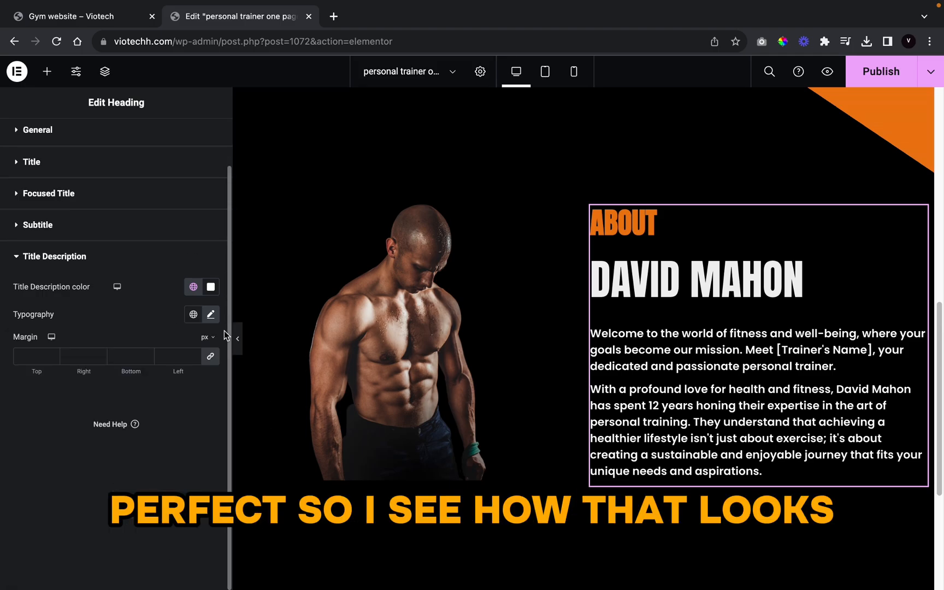
Step: Set the heading title's margin to 0 on all sides
click(239, 333)
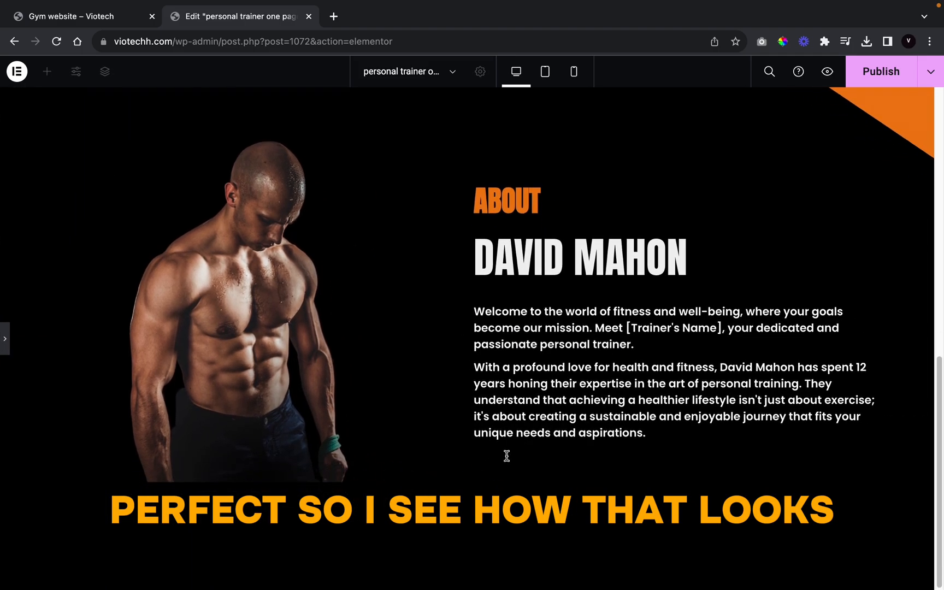
scroll(232, 534, down, 3)
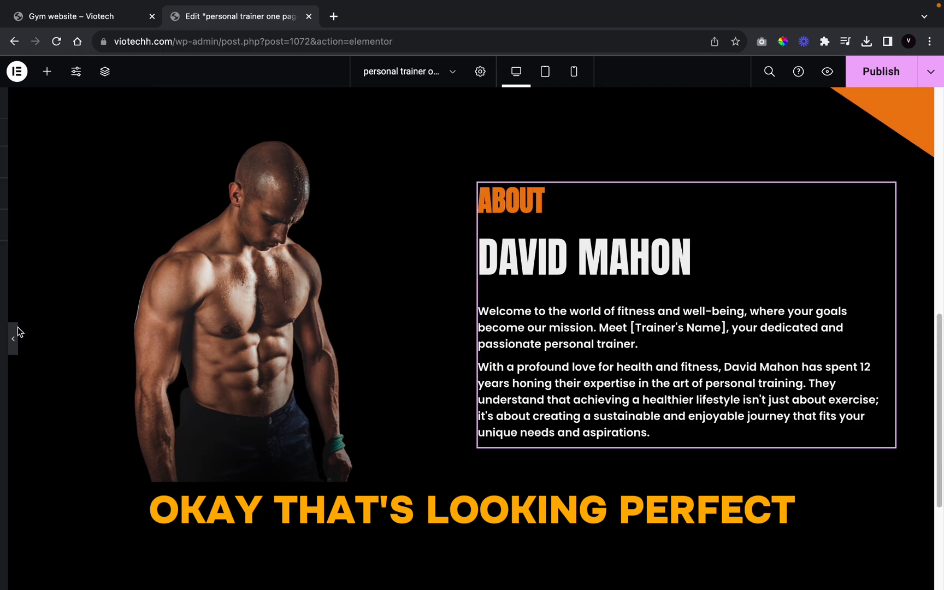
click(6, 333)
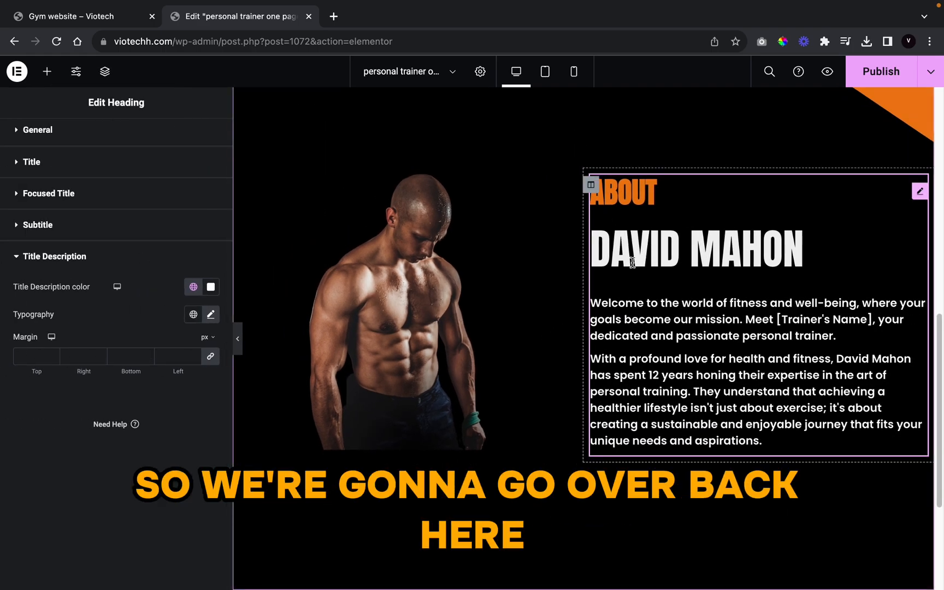
scroll(69, 276, up, 1)
click(68, 218)
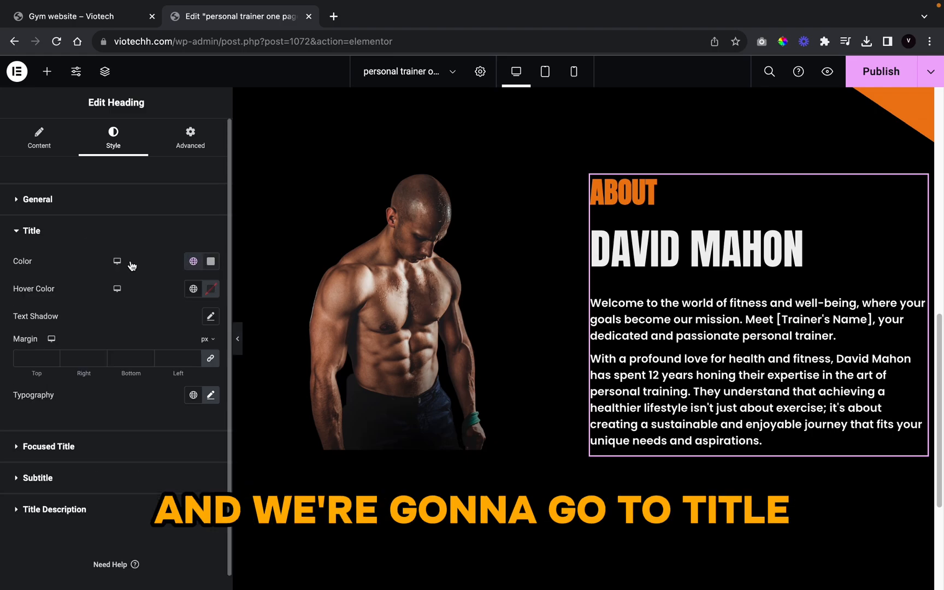
click(210, 358)
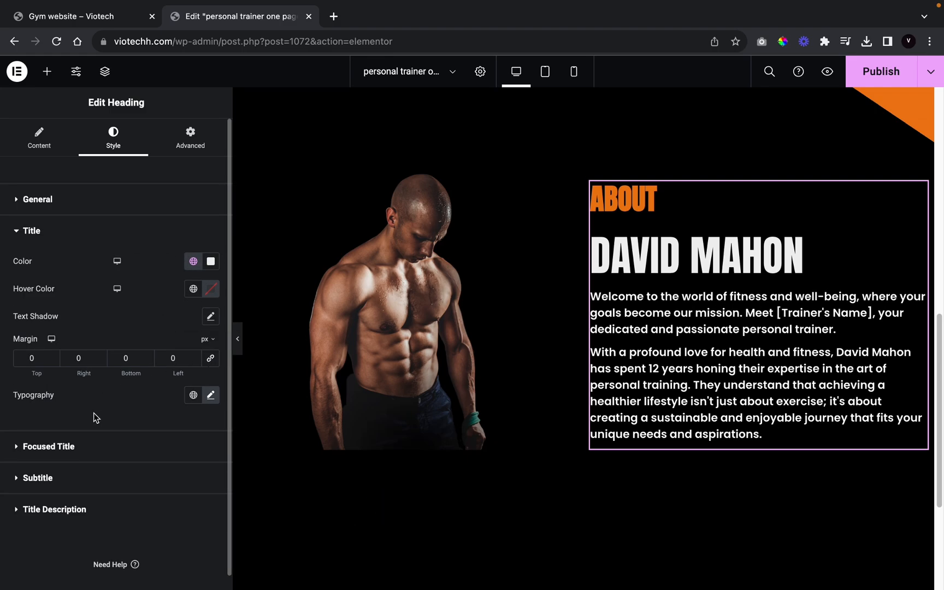
Step: Set the About subtitle's margin to 0 on all sides
click(94, 444)
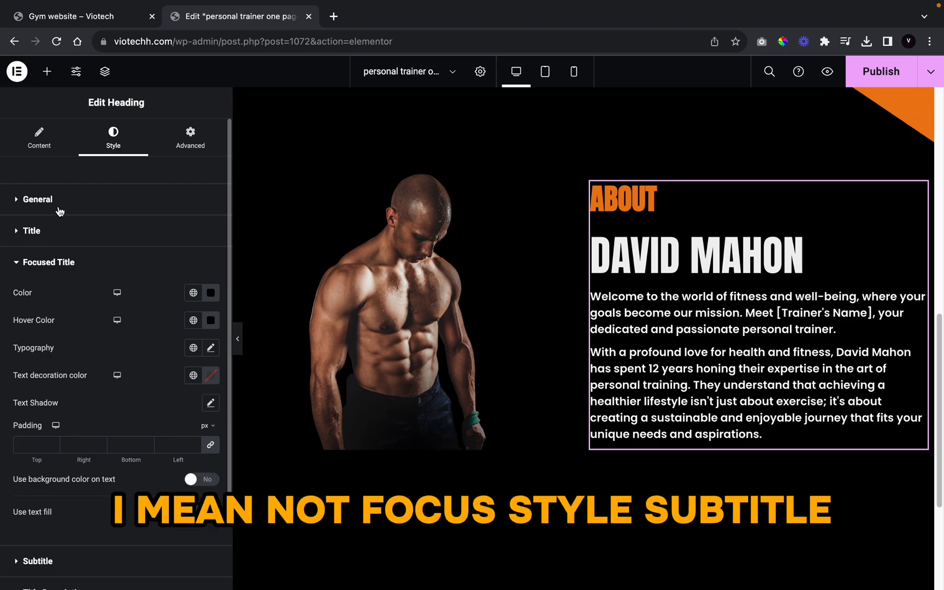
click(98, 555)
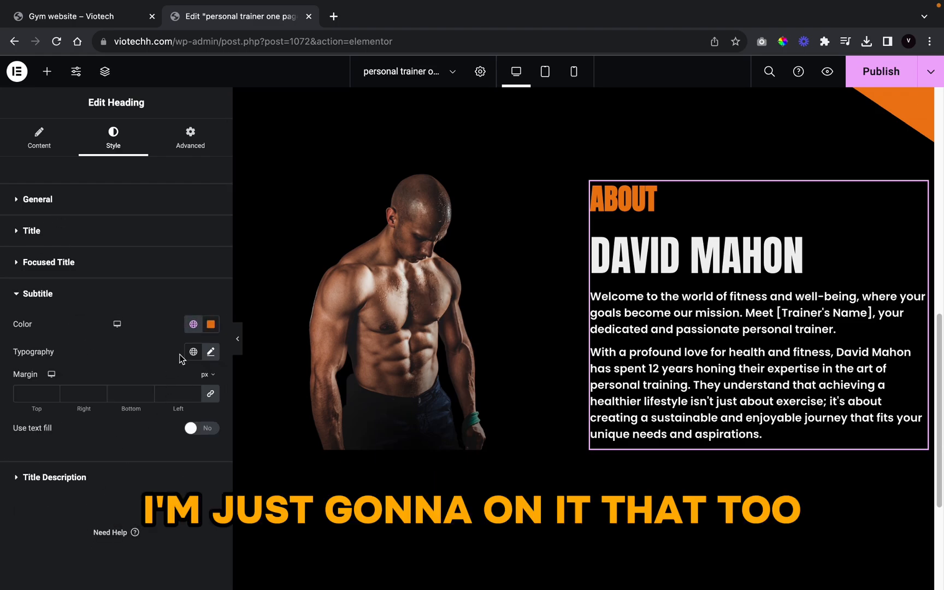
click(210, 394)
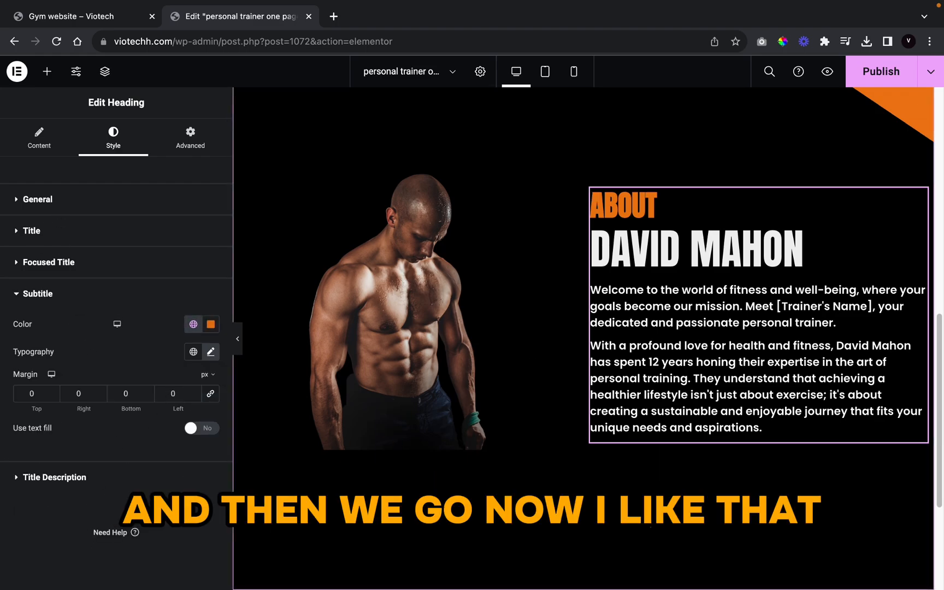
scroll(483, 402, down, 2)
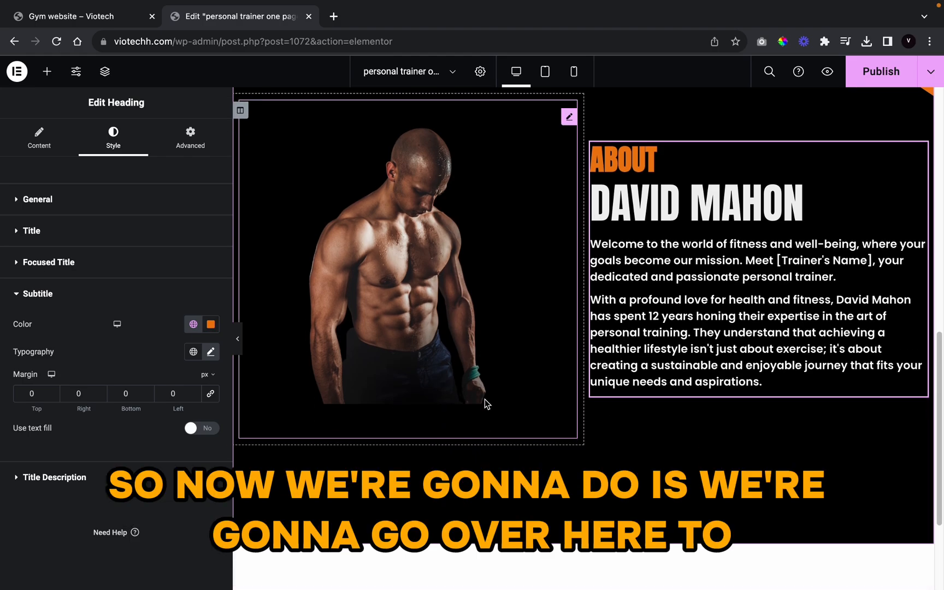
Step: Place a two-column Inner Section below the description with an Icon Box in its left column
click(47, 71)
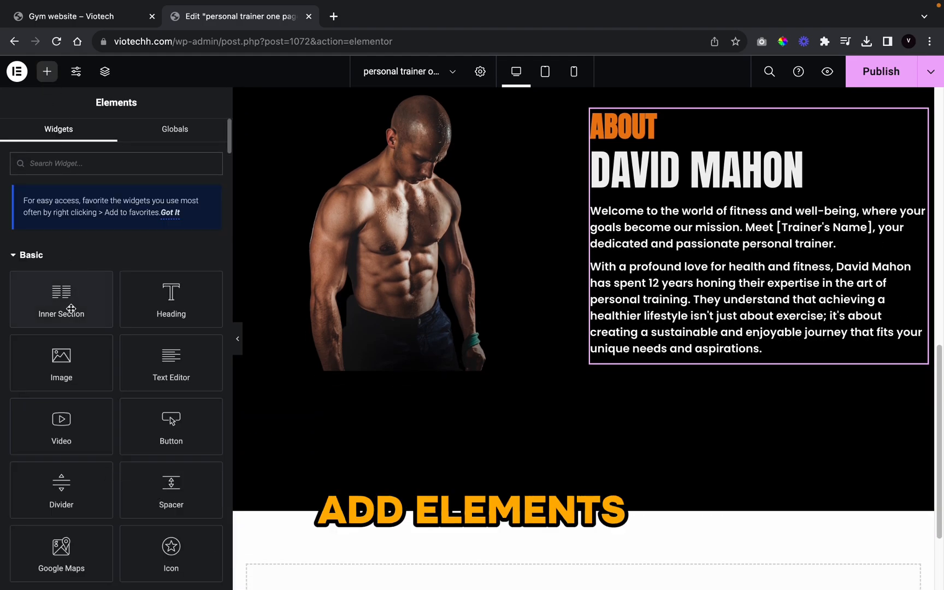
drag(90, 307, 726, 362)
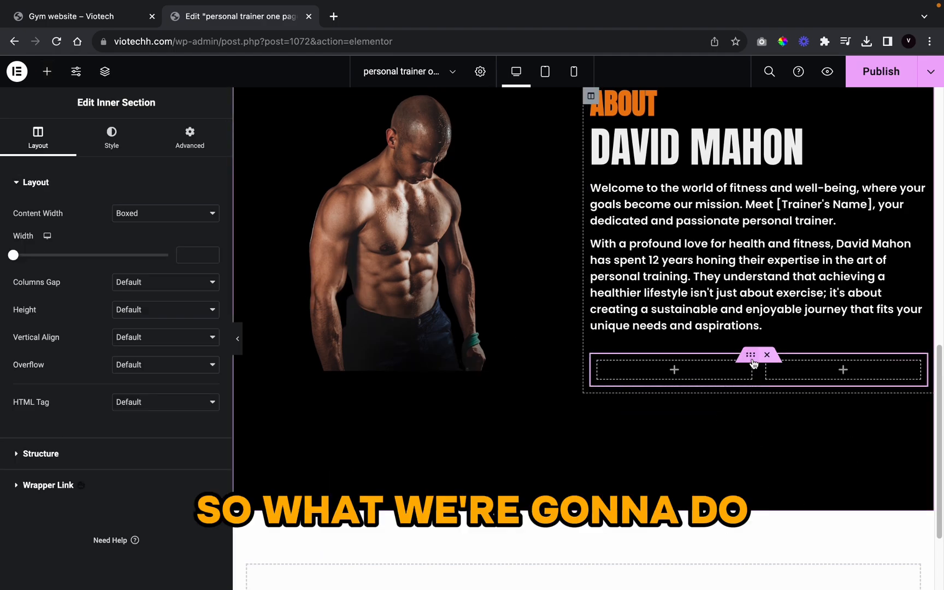
click(47, 71)
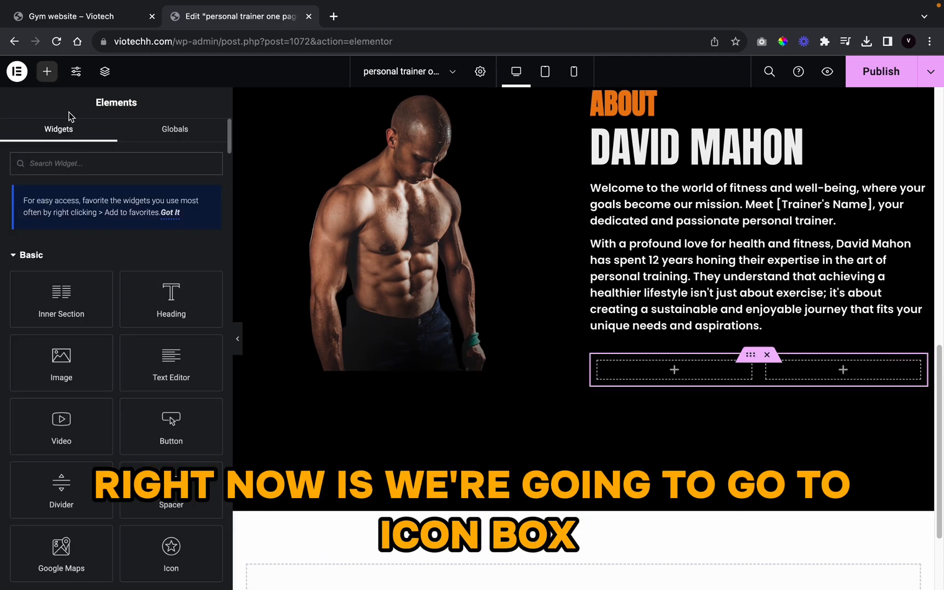
text(ixd)
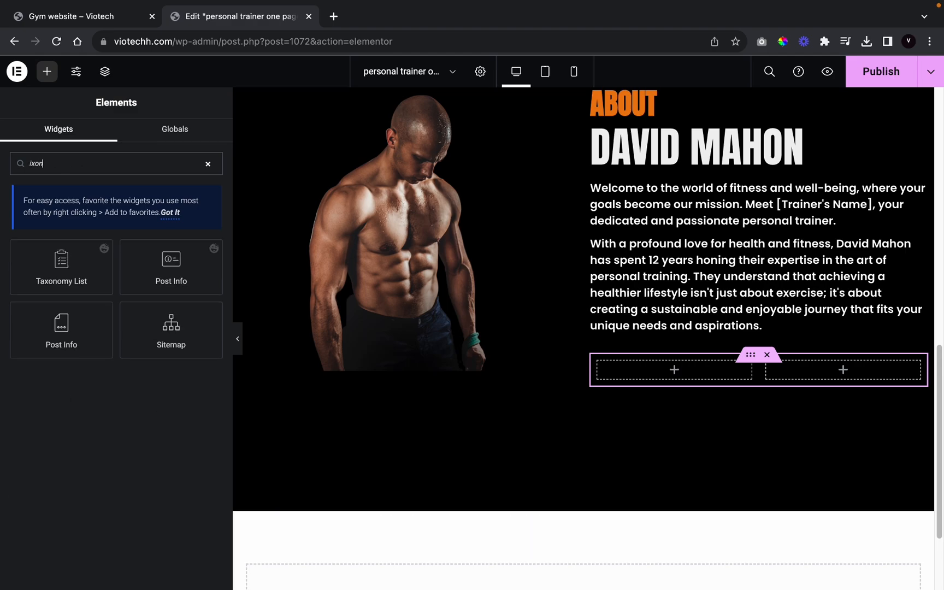
mouse_move(28, 4)
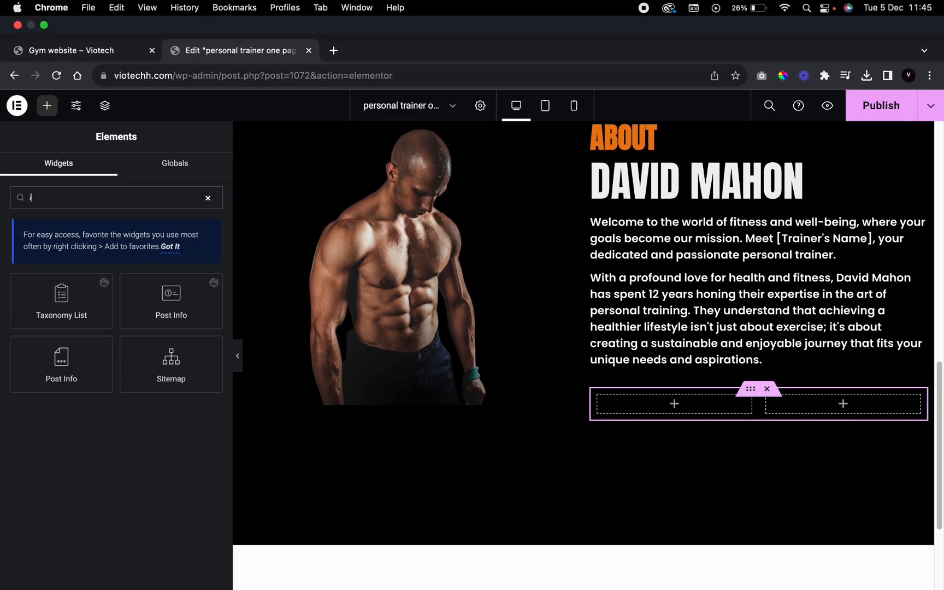
text(on)
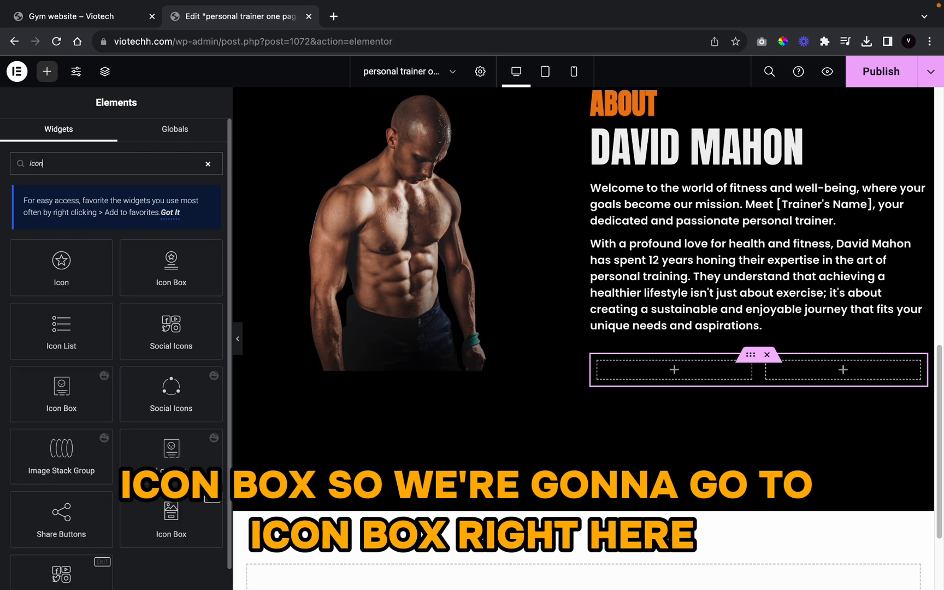
drag(172, 268, 670, 374)
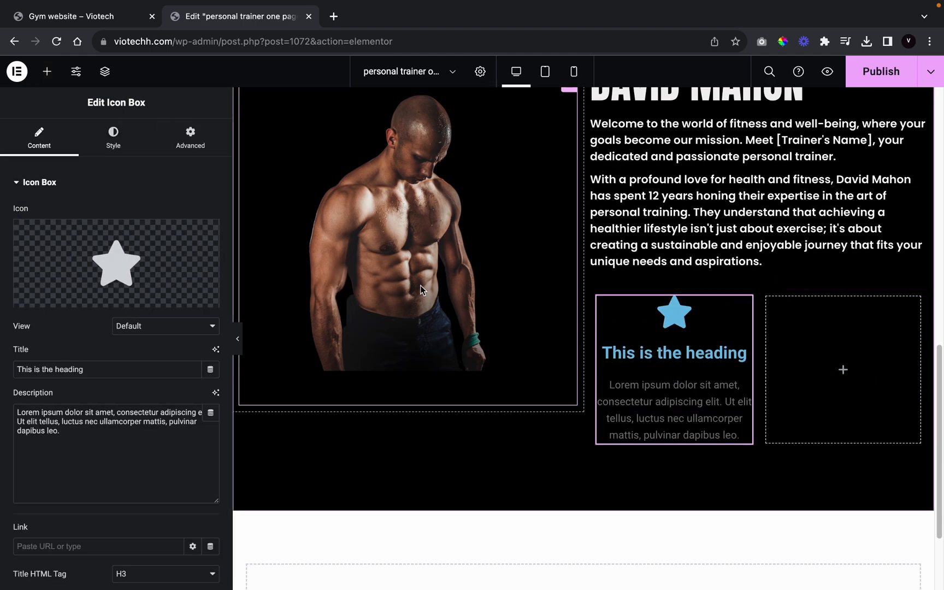
Step: Replace the icon box's icon with the Trophy icon from the Icon Library
click(57, 300)
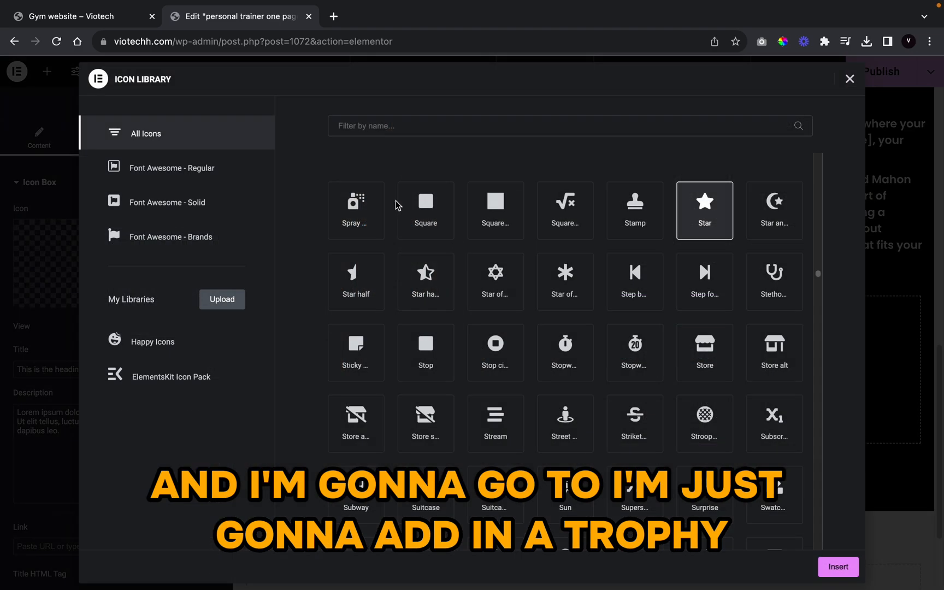
click(440, 134)
text(trophy)
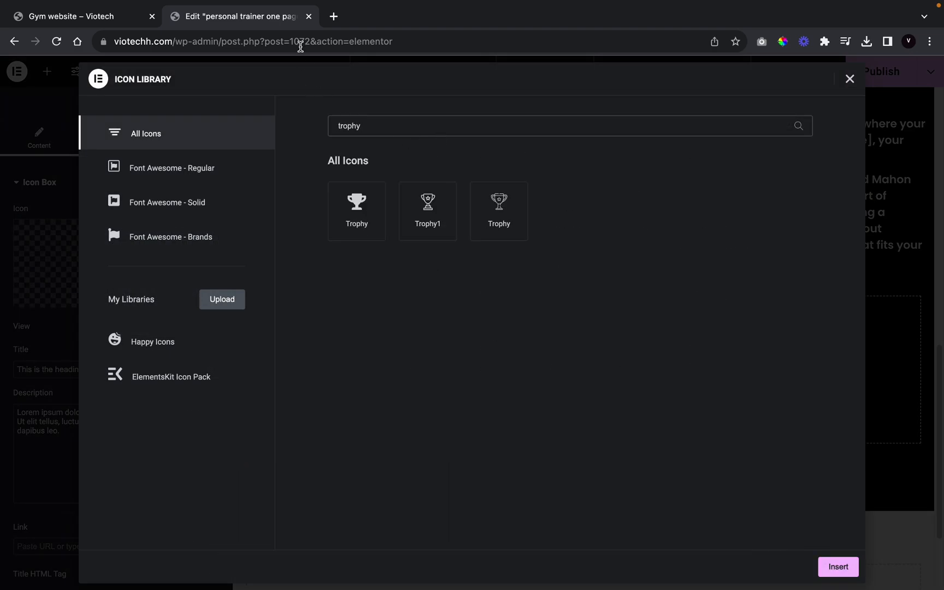
click(334, 205)
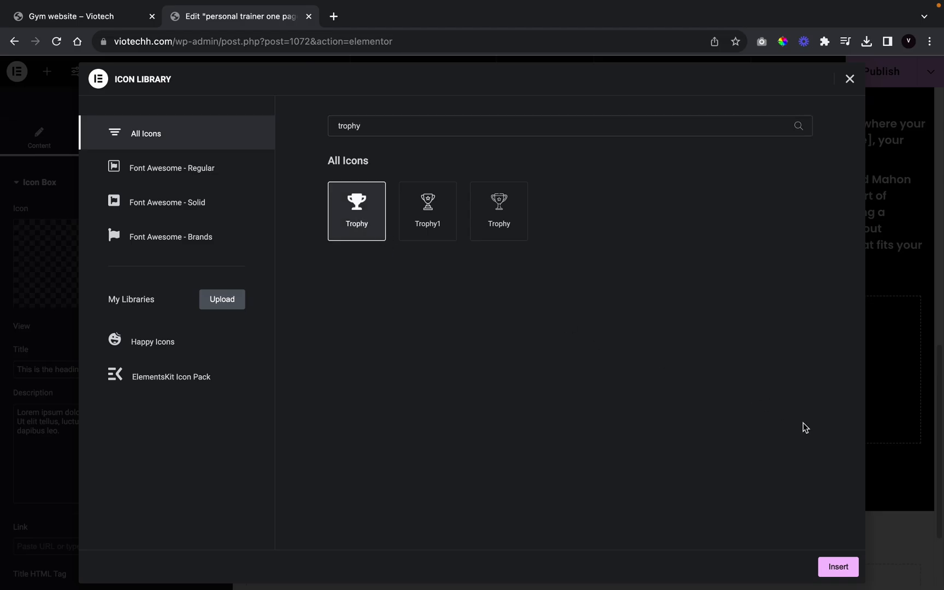
click(834, 562)
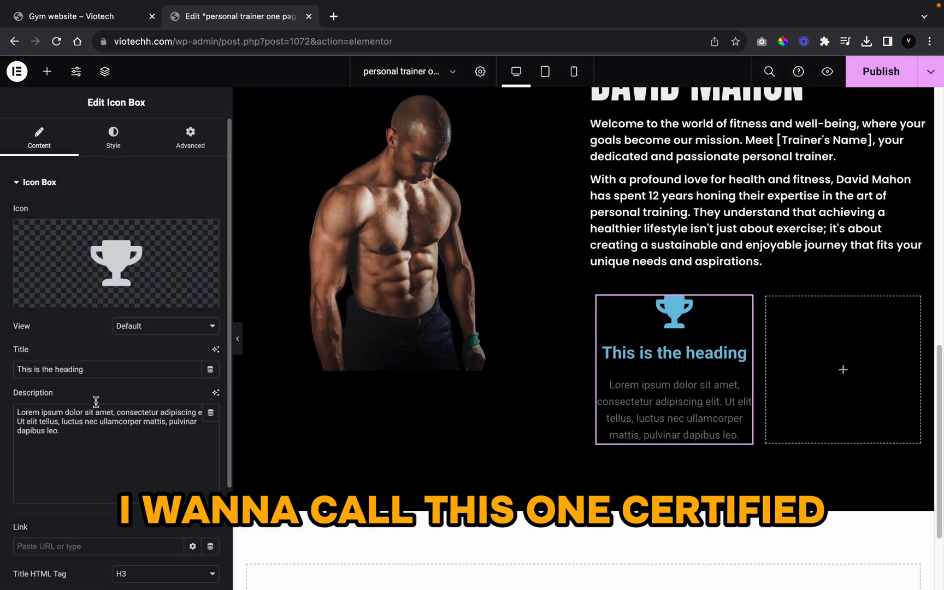
Step: Title the icon box 'certified fitness expert' and clear its placeholder description
double_click(96, 369)
triple_click(97, 370)
text(c)
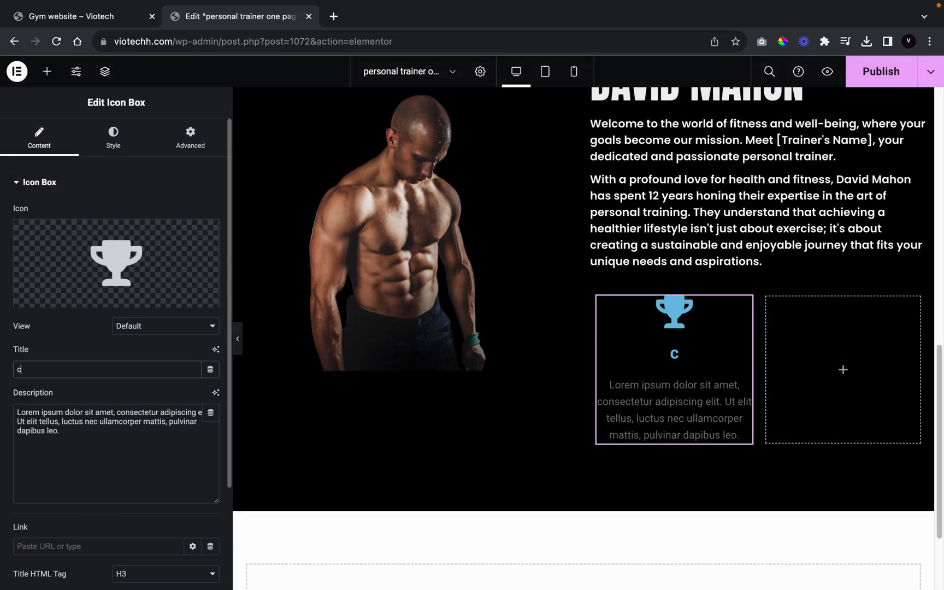
text(ertififed)
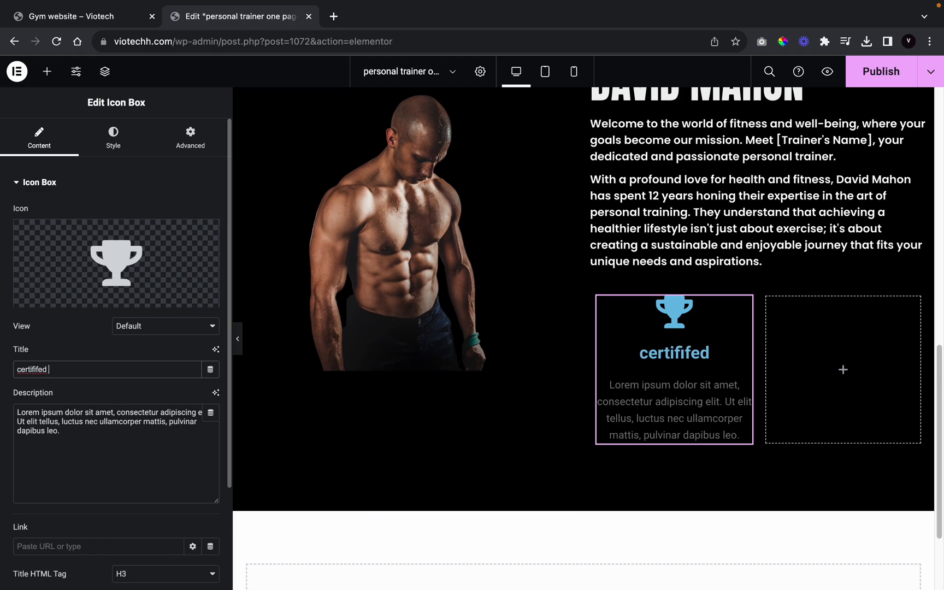
text( fitness)
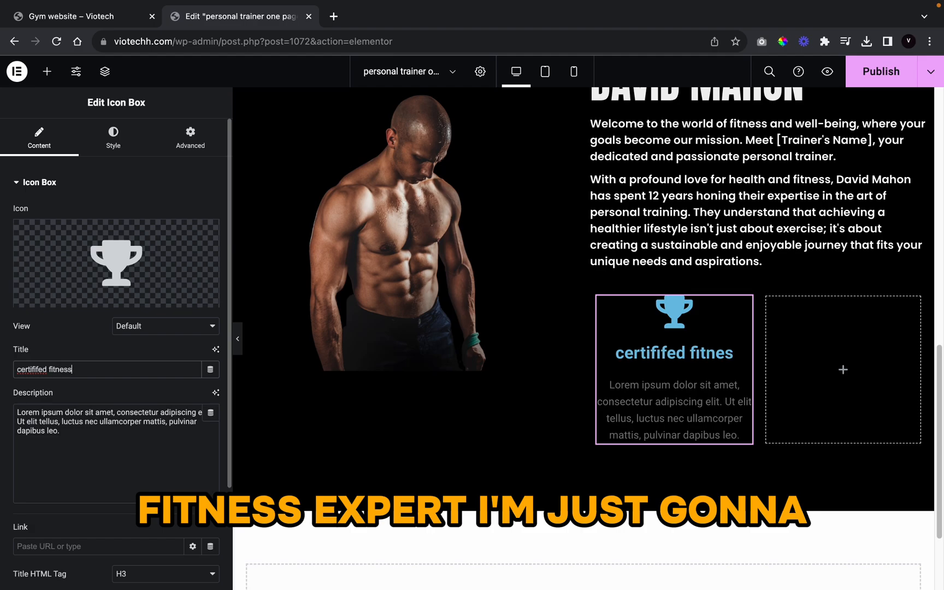
text( expert)
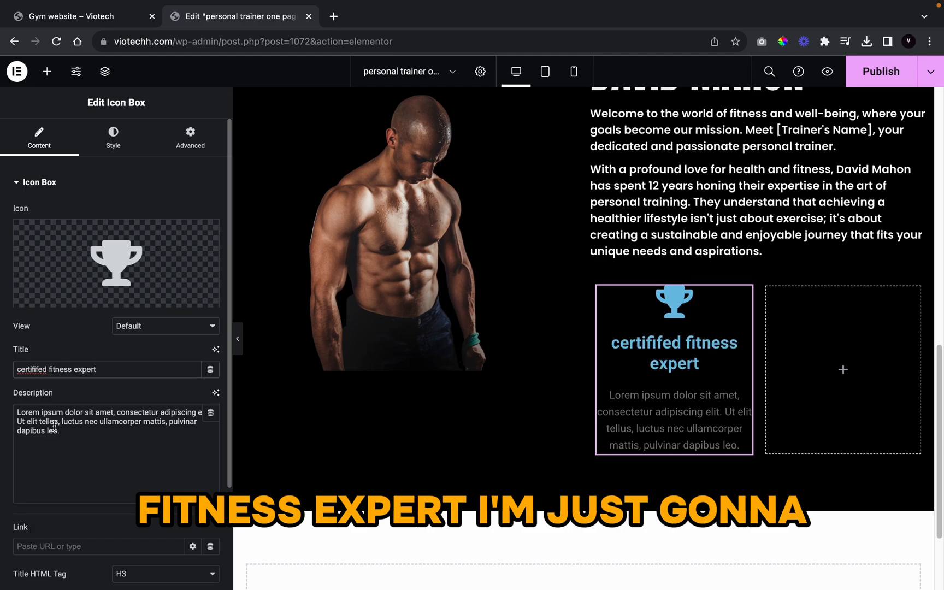
right_click(37, 375)
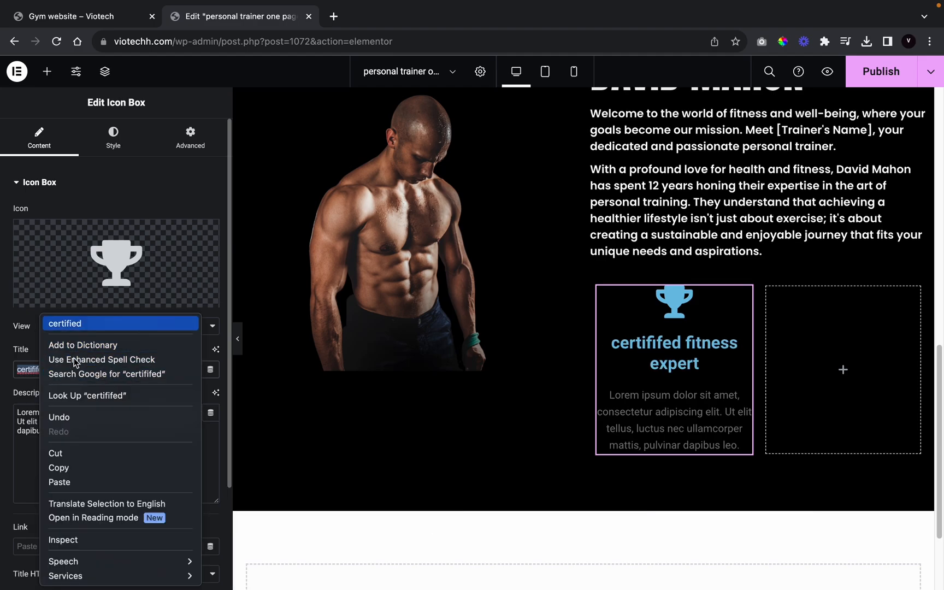
click(65, 322)
triple_click(87, 445)
key(BackSpace)
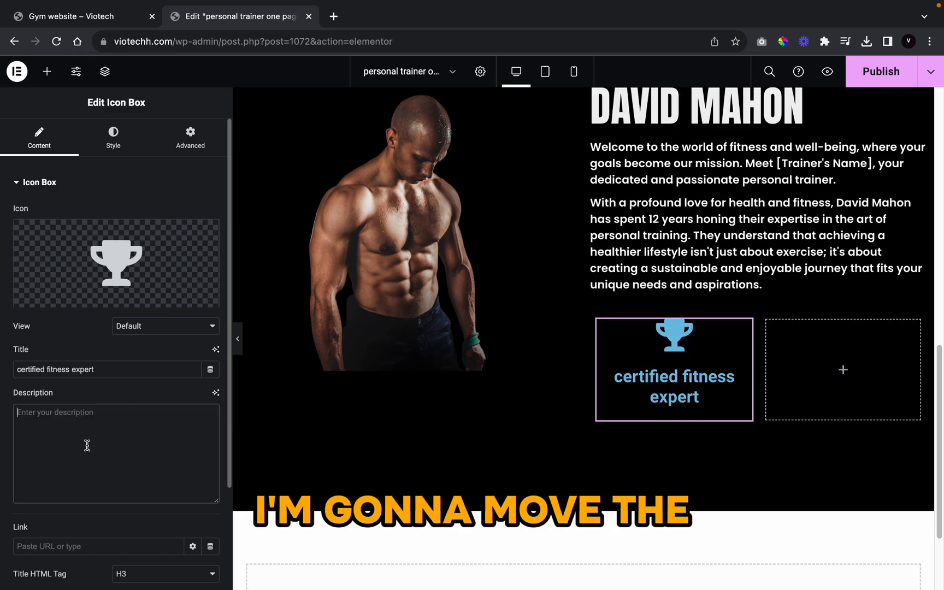
Step: Set the trophy icon's primary colour to the global orange colour
click(113, 141)
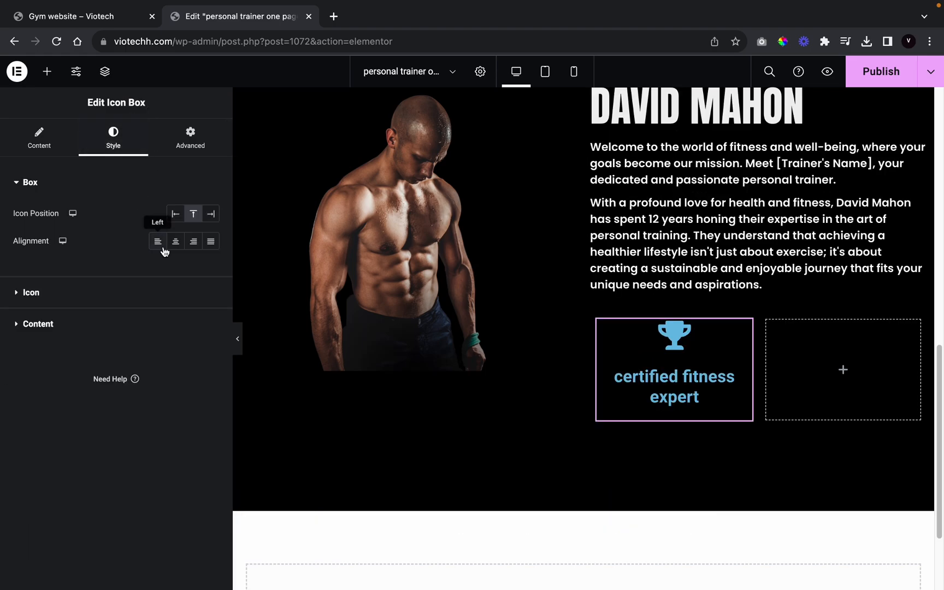
click(54, 289)
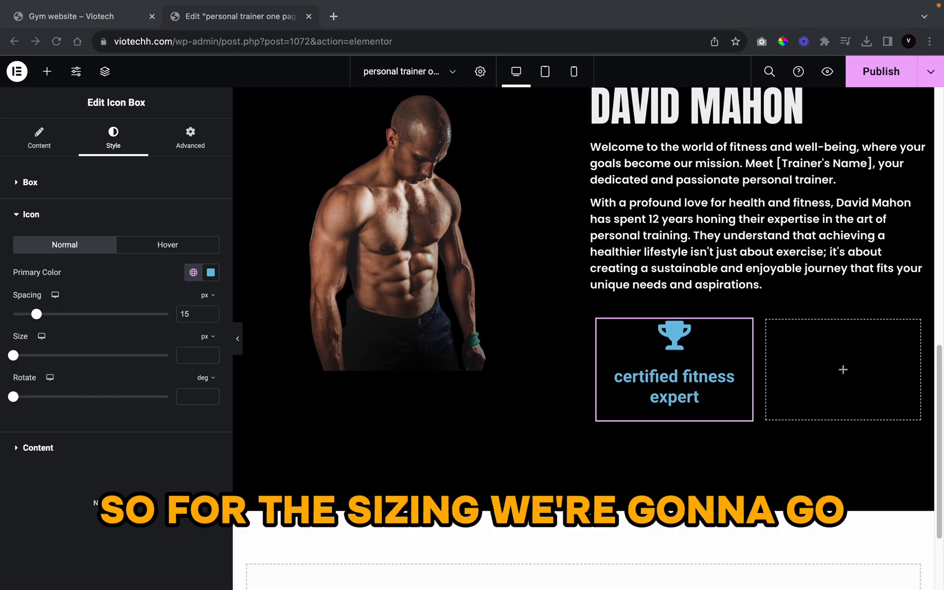
click(194, 272)
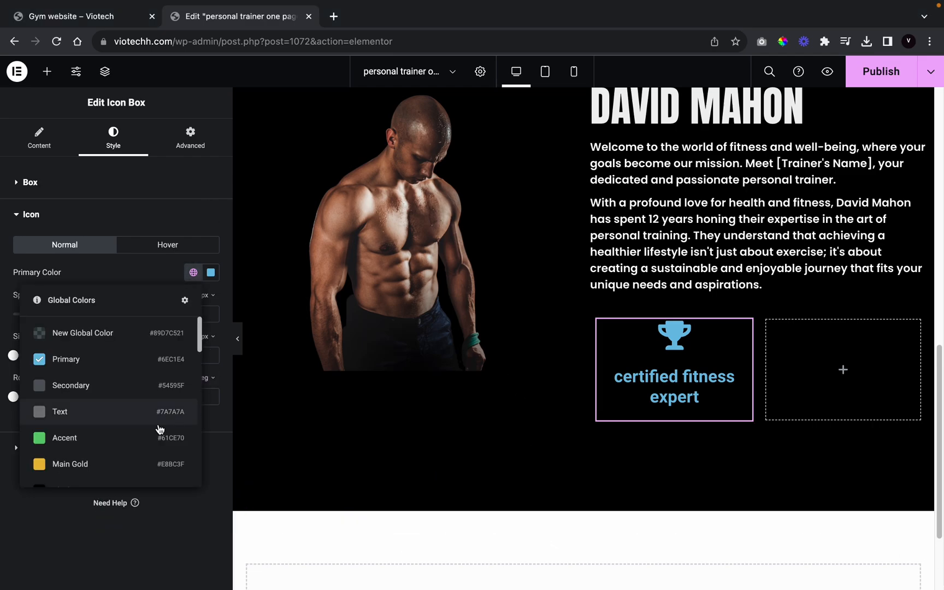
scroll(117, 401, down, 5)
click(120, 429)
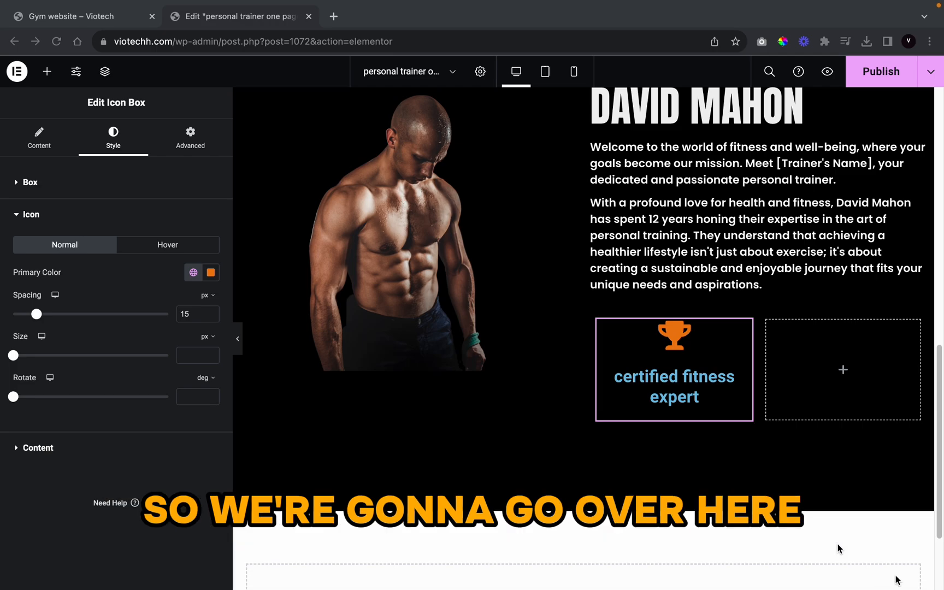
Step: Make the feature box title text white using the global colours
click(61, 451)
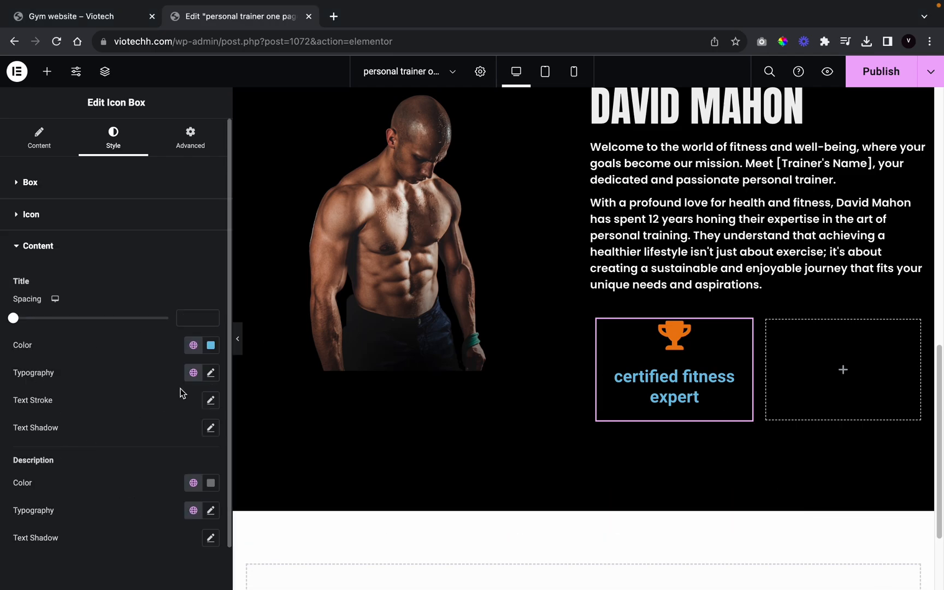
click(192, 347)
scroll(142, 454, down, 8)
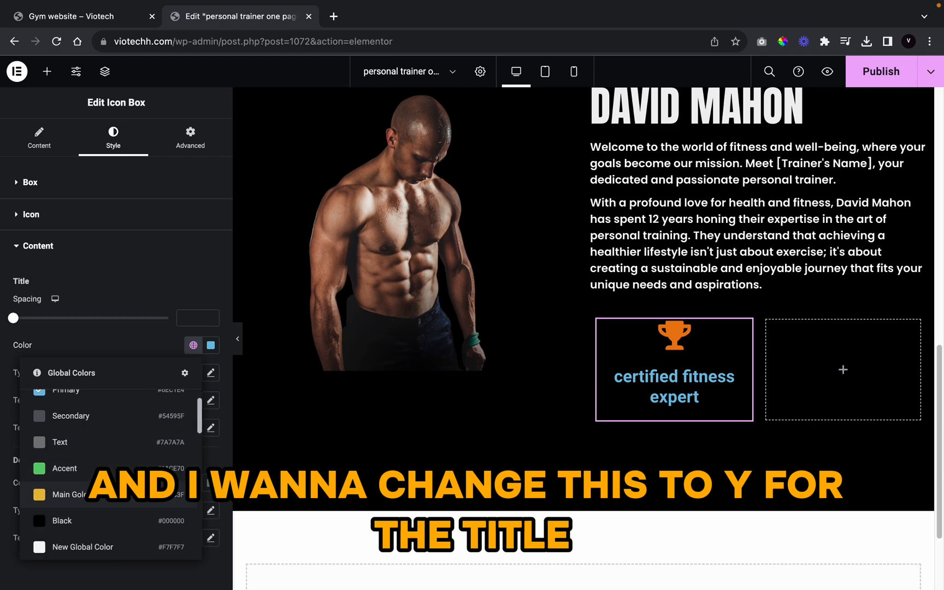
scroll(147, 453, down, 6)
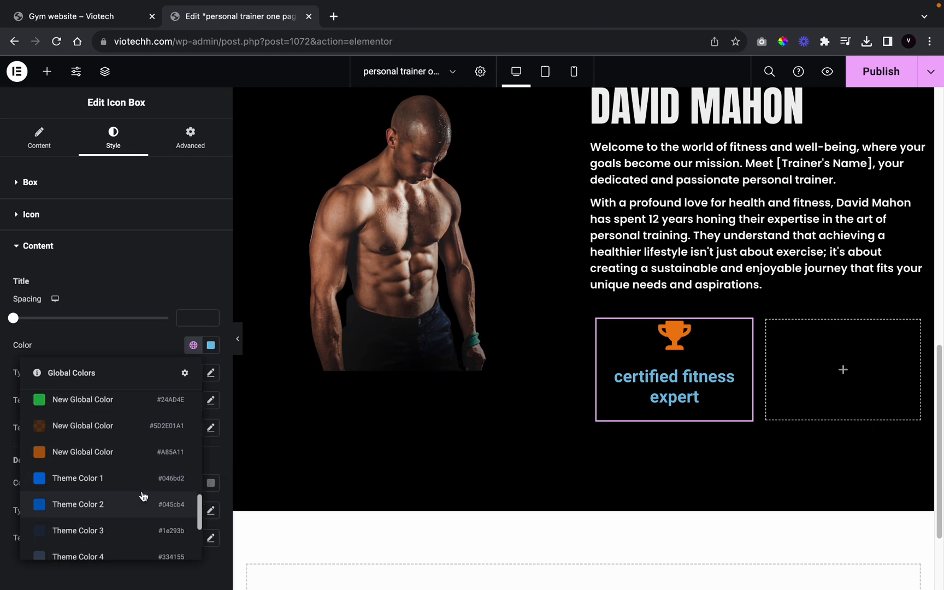
scroll(143, 492, down, 3)
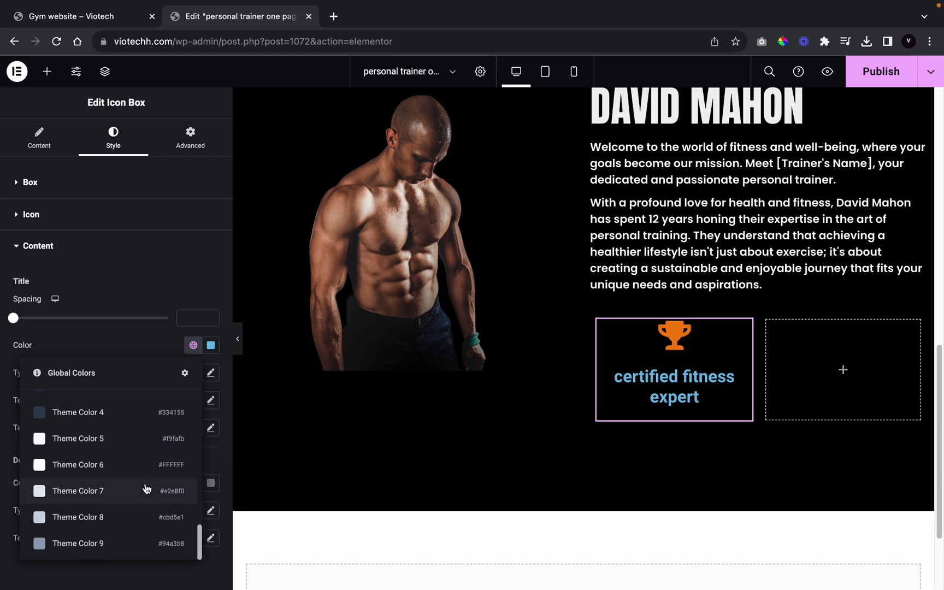
click(167, 465)
Step: Set the title typography to Poppins, 17 px, uppercase, then preview the page
click(211, 374)
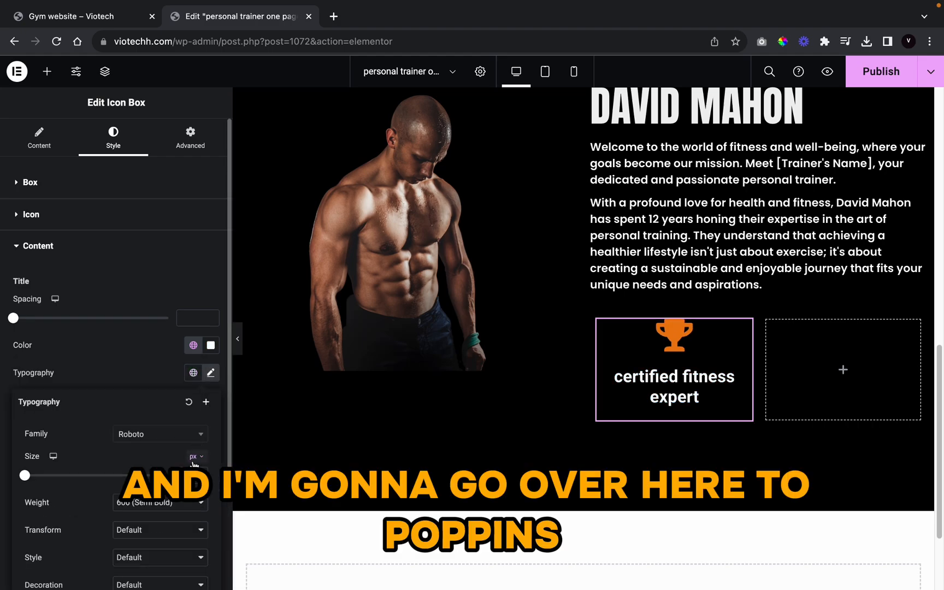
click(173, 440)
text(po)
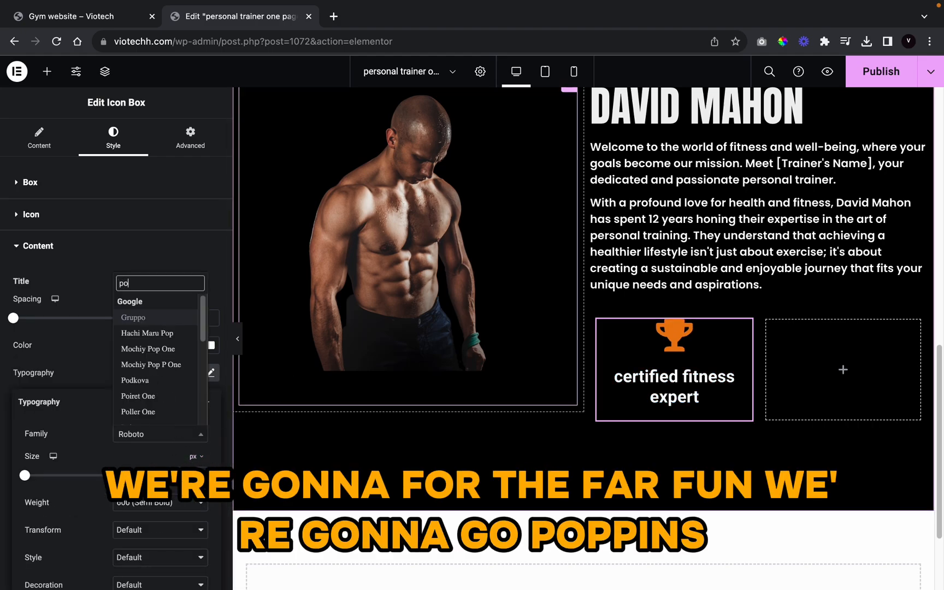
text(ppins)
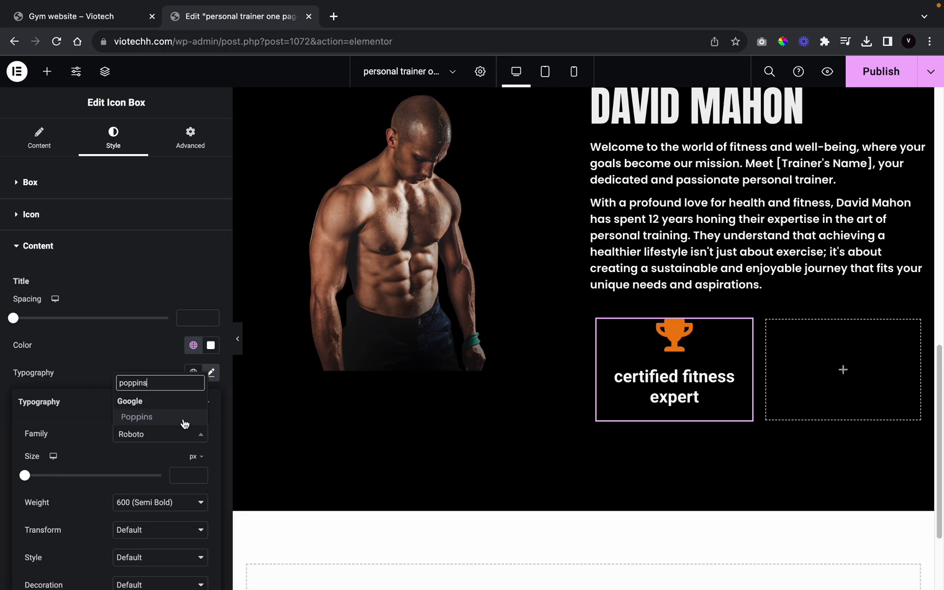
click(181, 418)
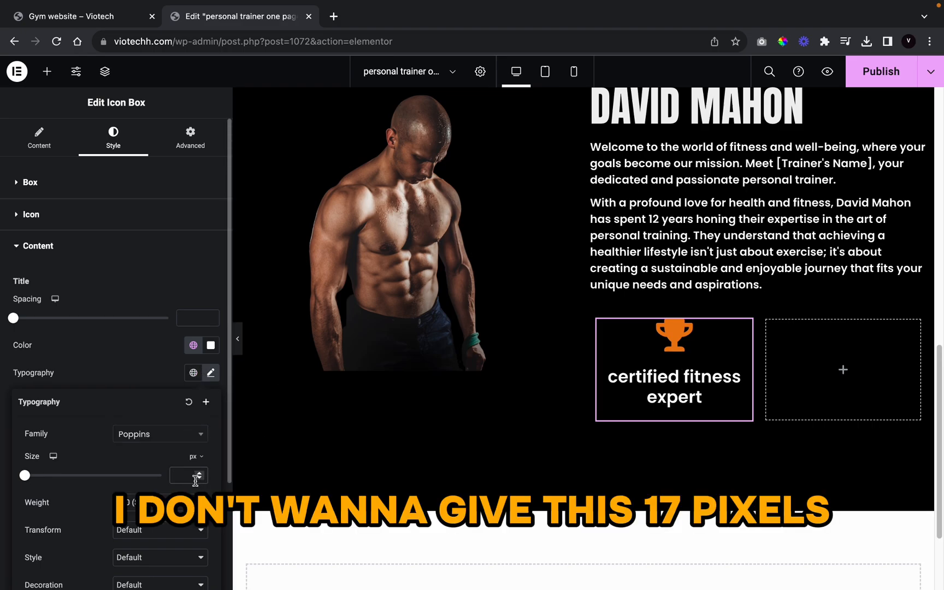
click(195, 480)
text(17)
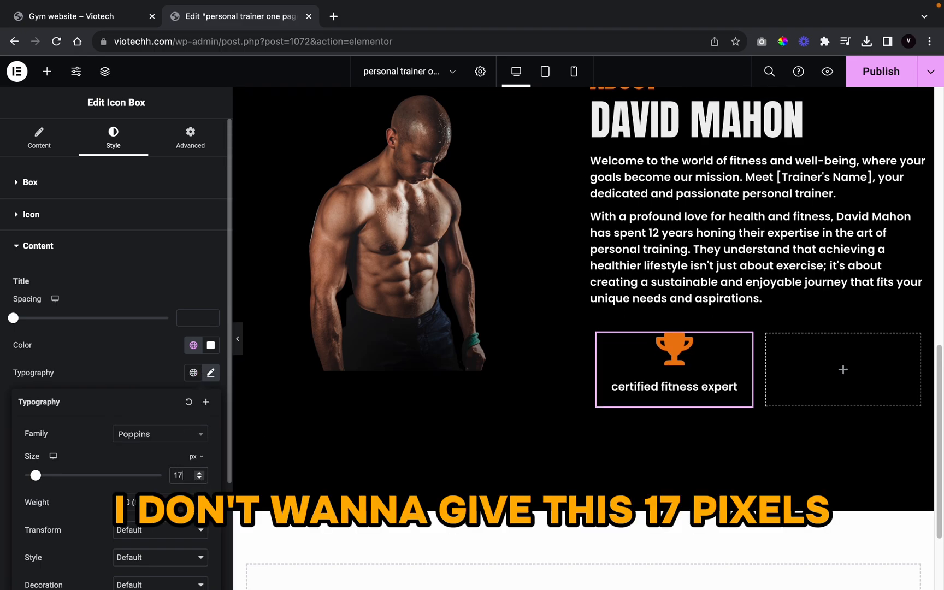
click(142, 537)
click(141, 544)
click(121, 370)
click(238, 339)
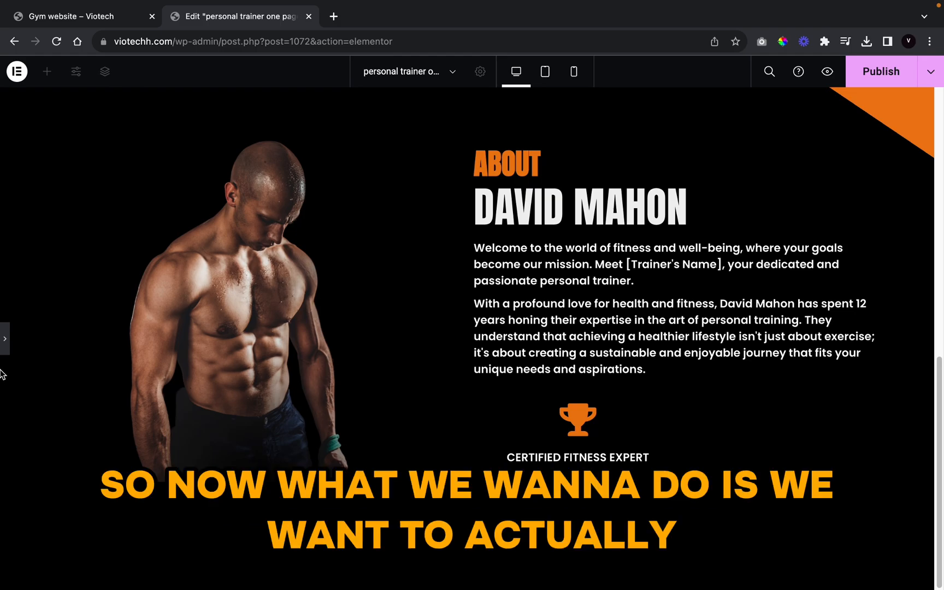
Step: Left-align the icon and title in the first feature box
click(4, 344)
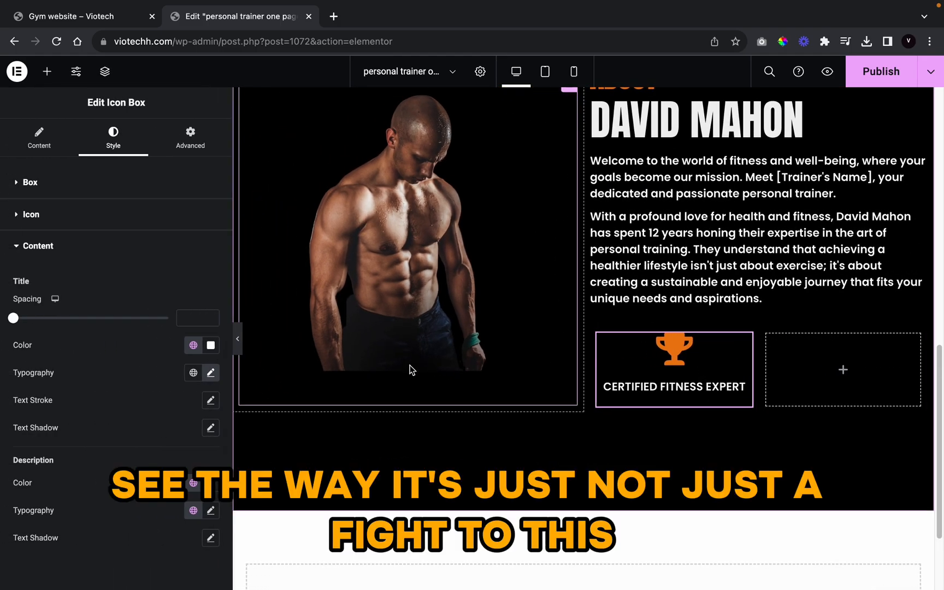
click(242, 344)
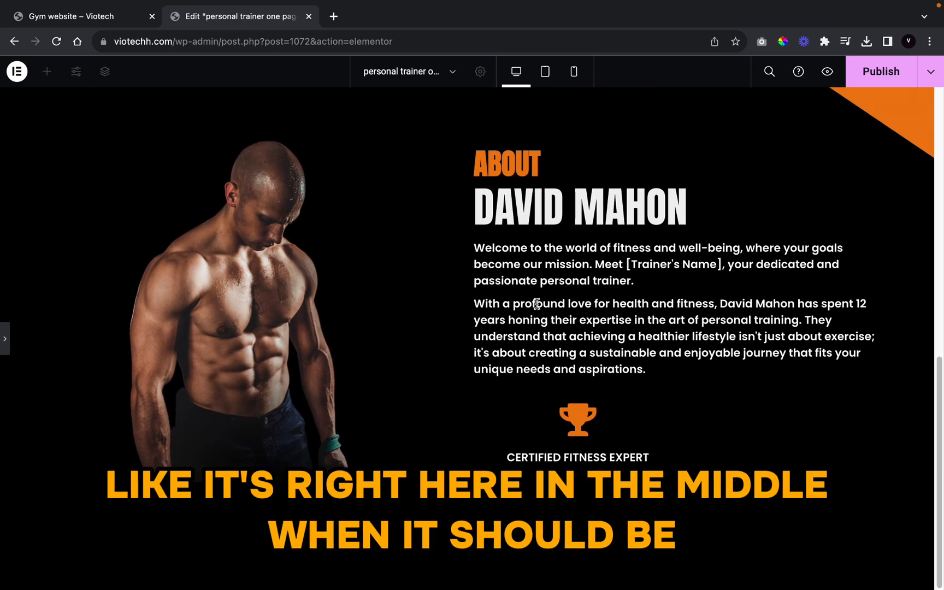
click(4, 345)
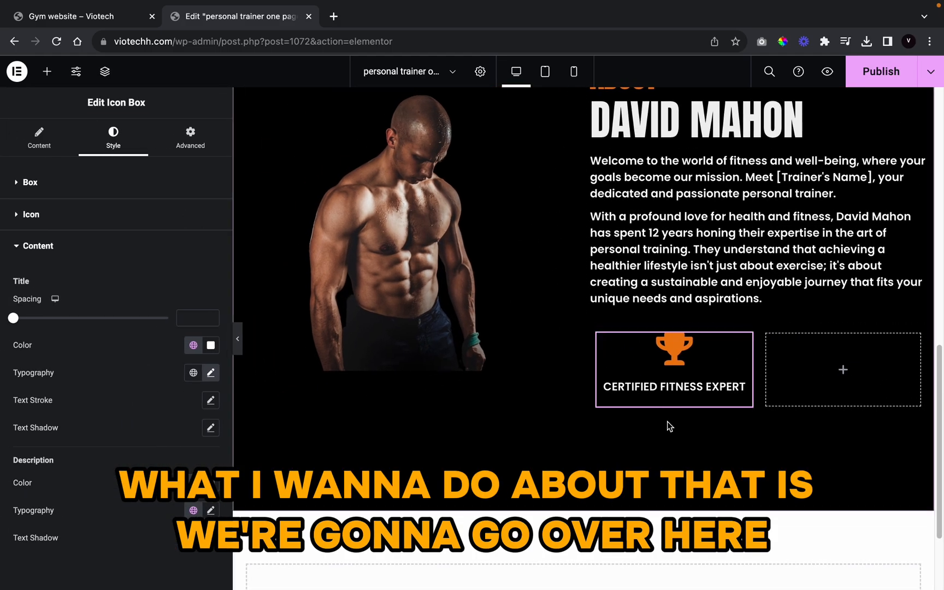
click(49, 134)
scroll(140, 383, down, 3)
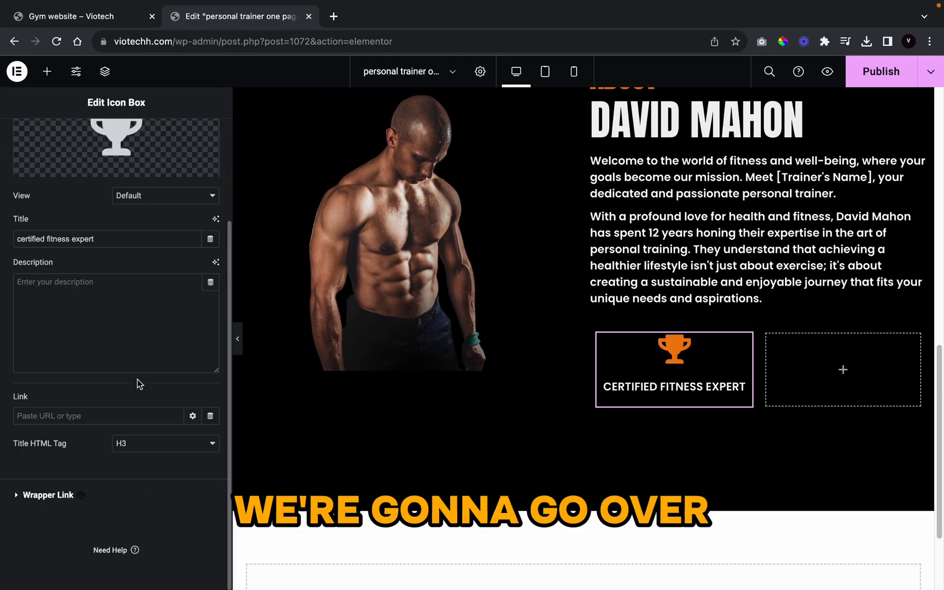
scroll(168, 410, up, 3)
click(116, 141)
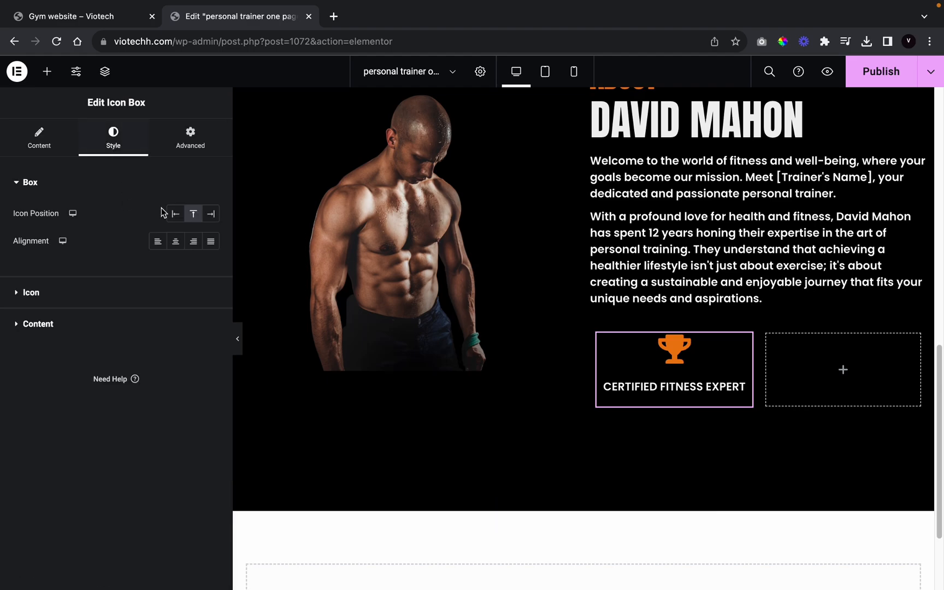
click(158, 244)
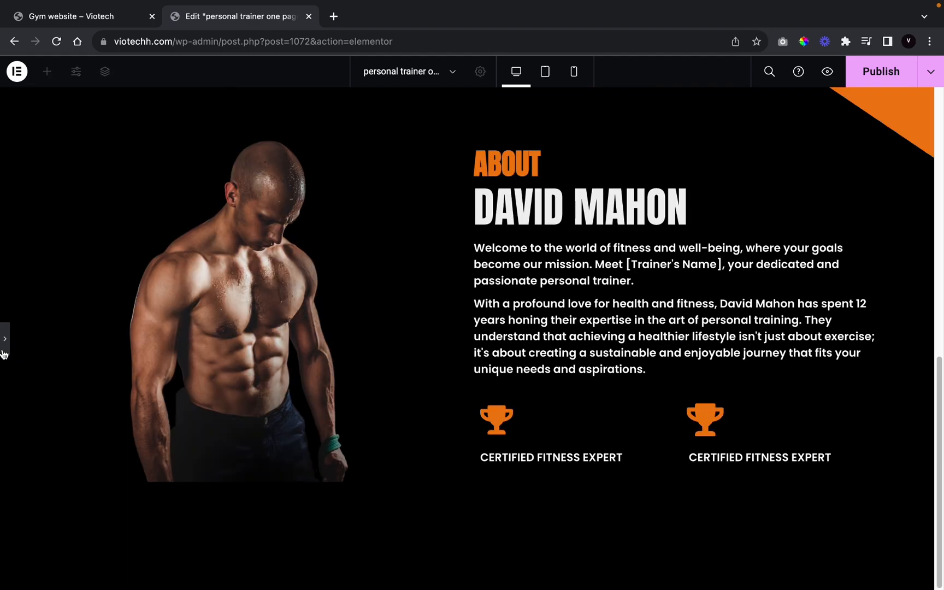
Step: Set the second feature box's alignment to justified and clear its copied title
click(4, 350)
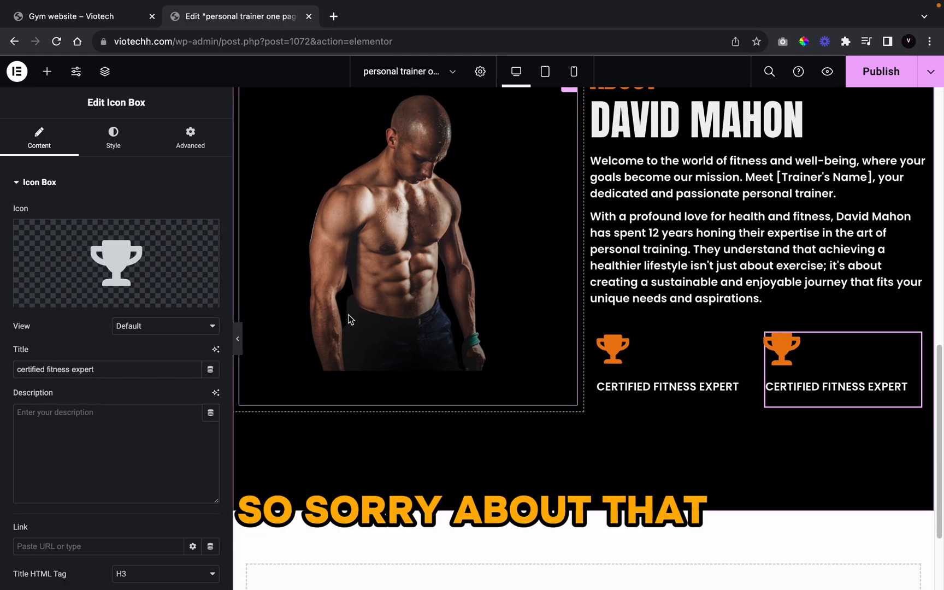
click(114, 138)
click(211, 241)
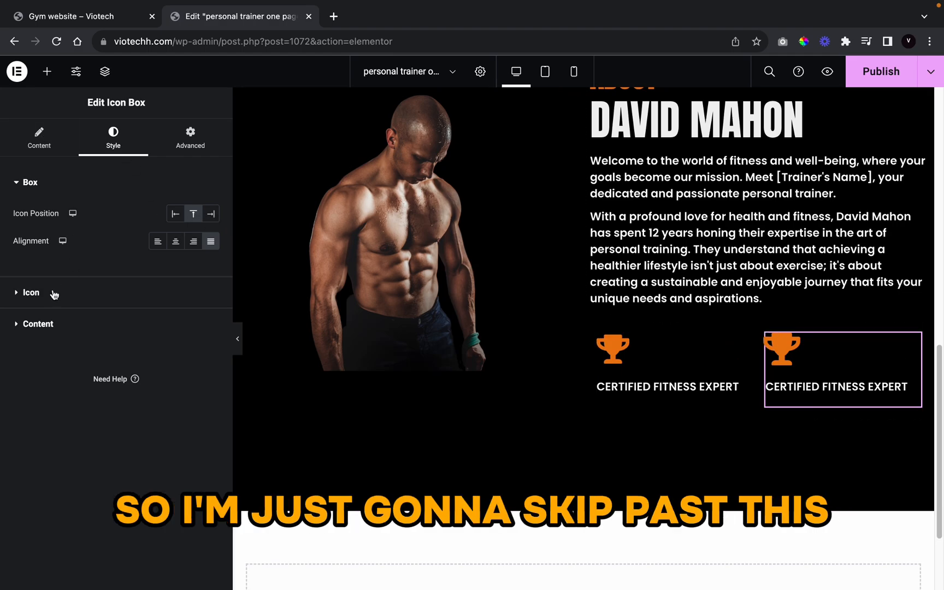
click(55, 145)
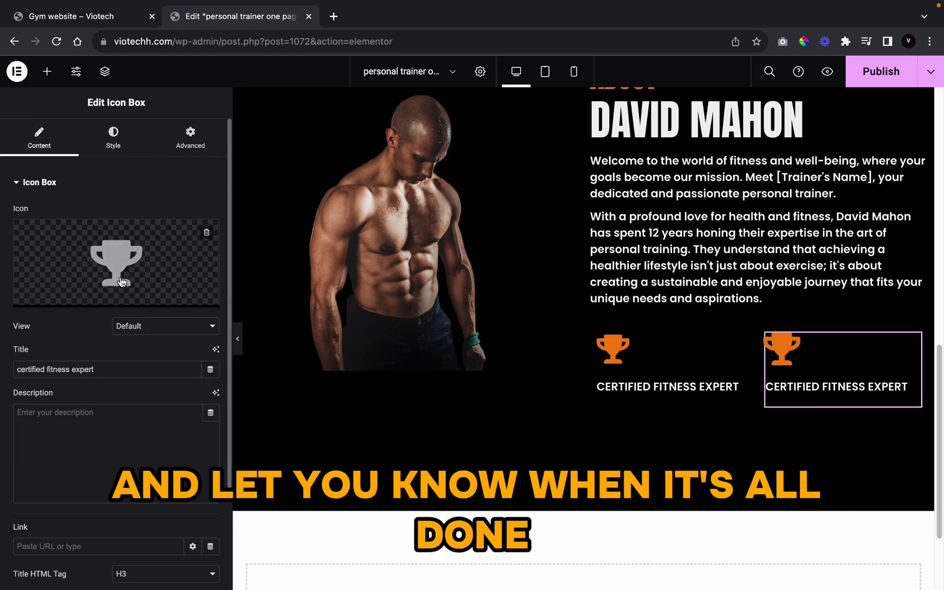
triple_click(95, 364)
key(BackSpace)
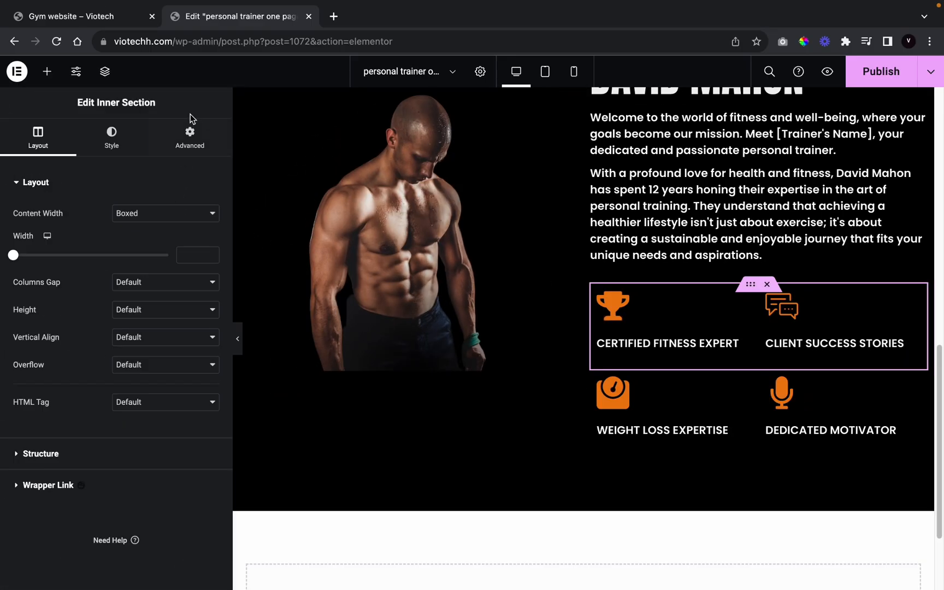
Step: Raise the feature row's linked top and bottom margin to 15 px and preview
click(189, 137)
click(147, 226)
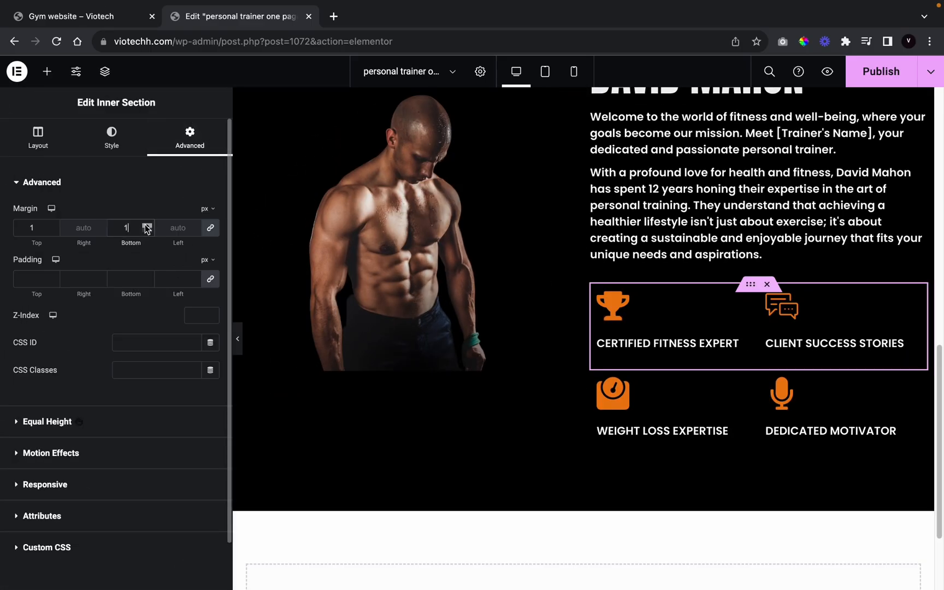
click(146, 226)
click(146, 226)
click(146, 226)
click(146, 226)
click(146, 226)
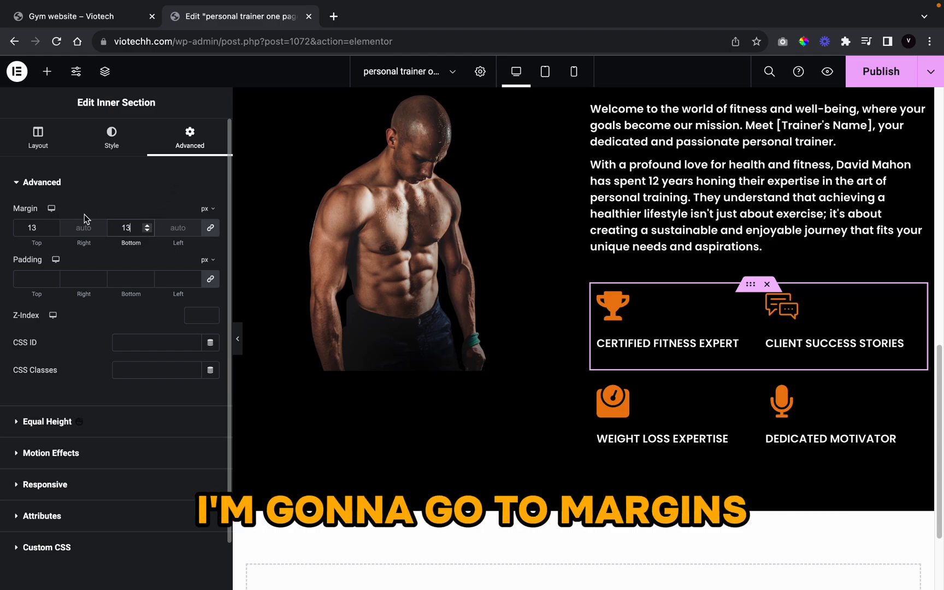
click(147, 224)
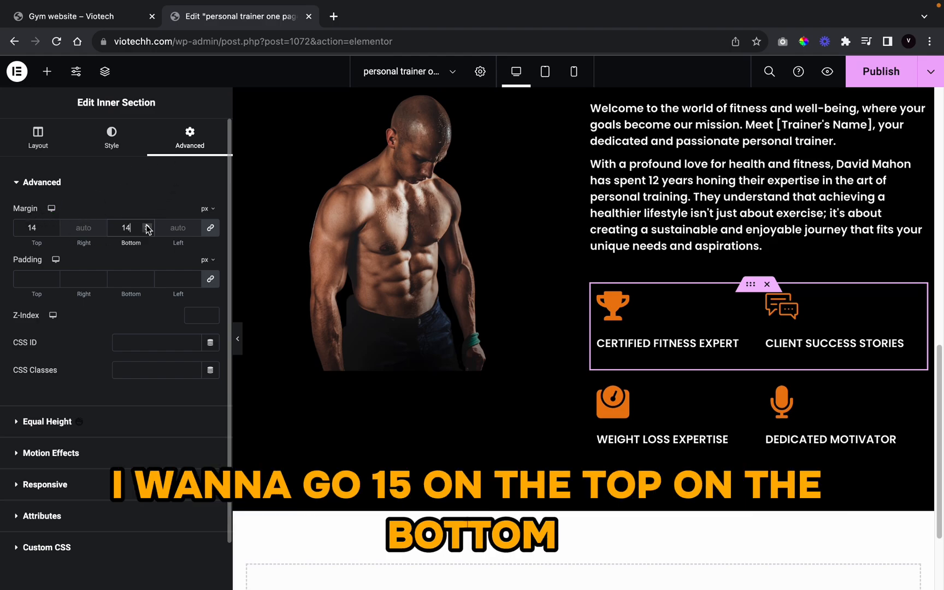
click(147, 224)
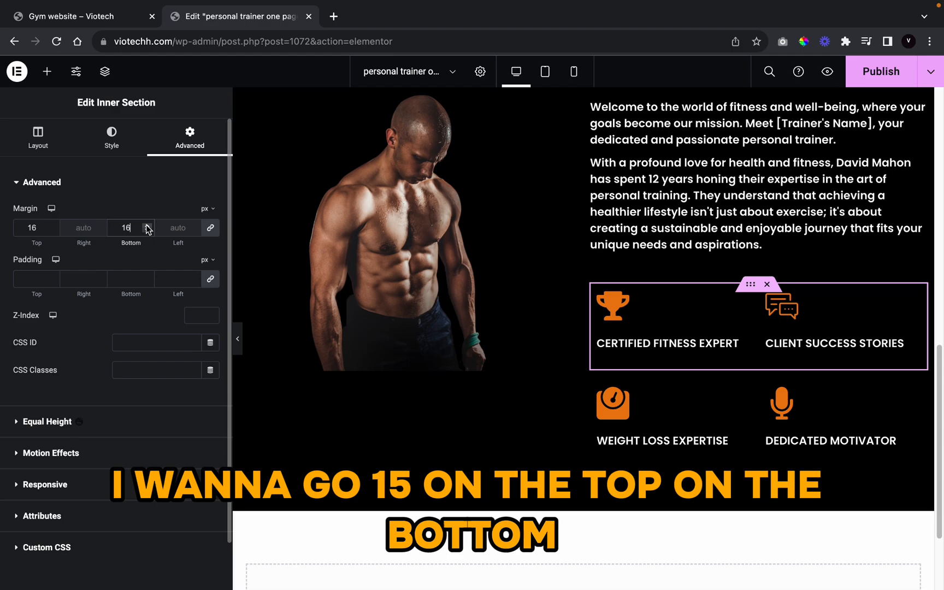
click(238, 339)
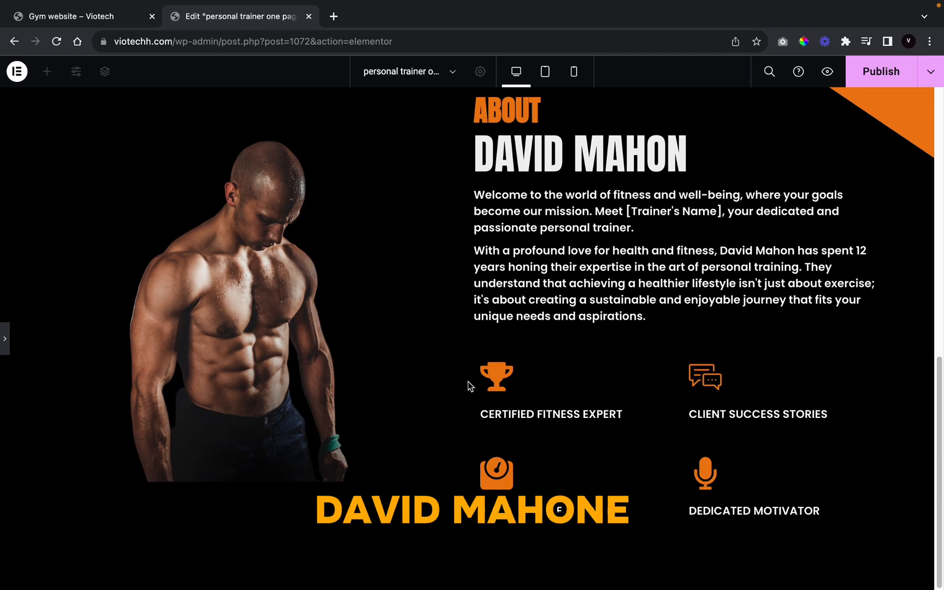
scroll(385, 348, up, 2)
scroll(464, 341, up, 1)
scroll(462, 340, down, 3)
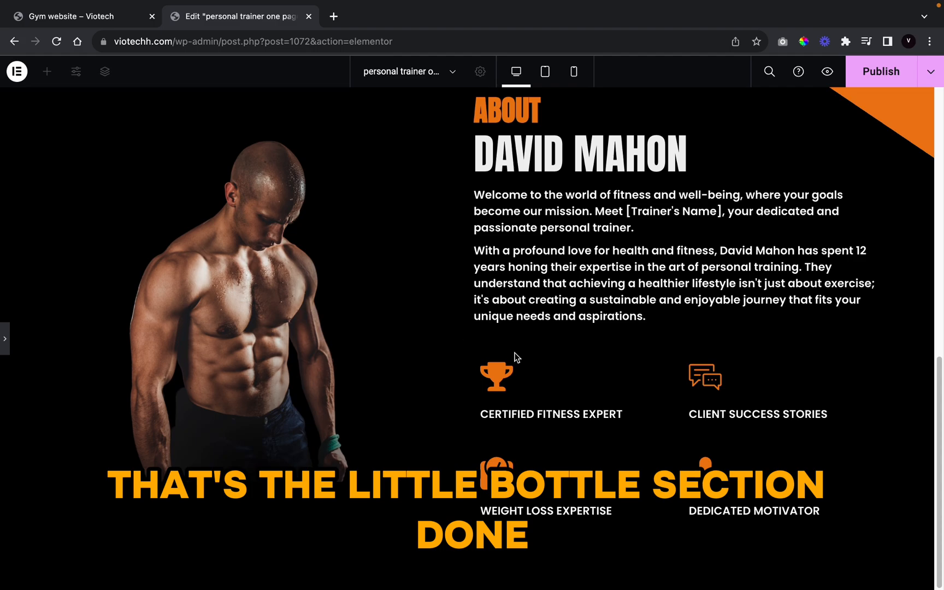
click(84, 24)
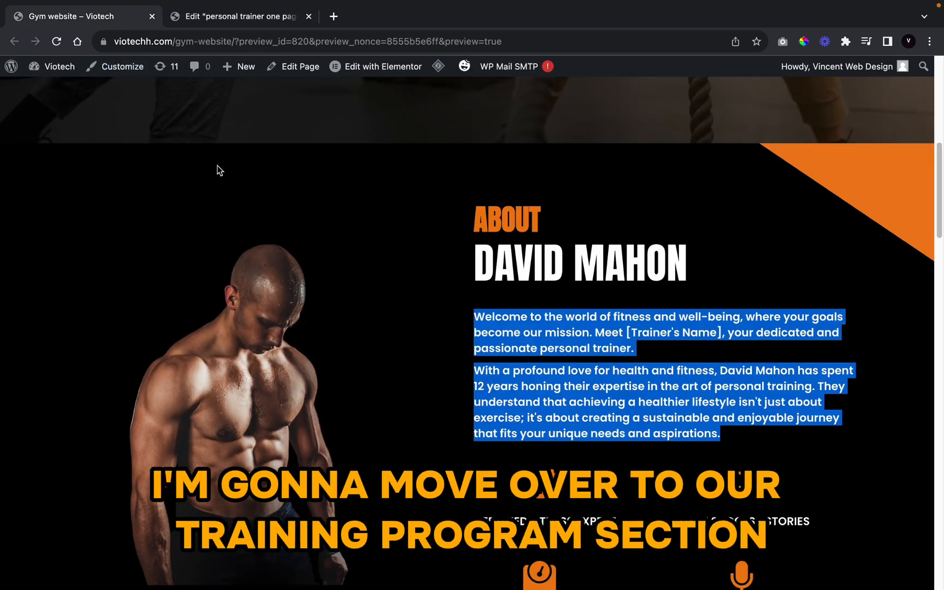
scroll(395, 413, down, 10)
scroll(386, 170, down, 8)
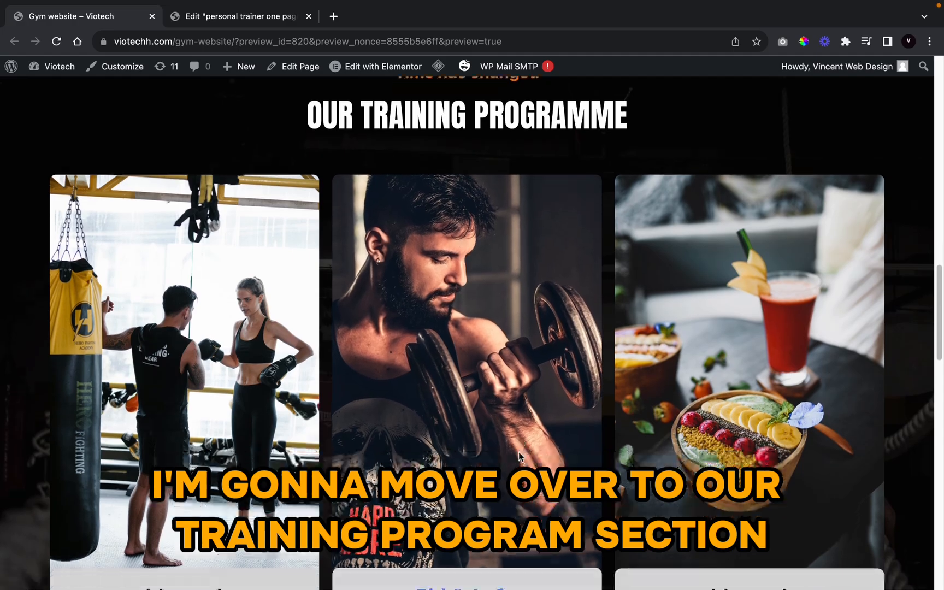
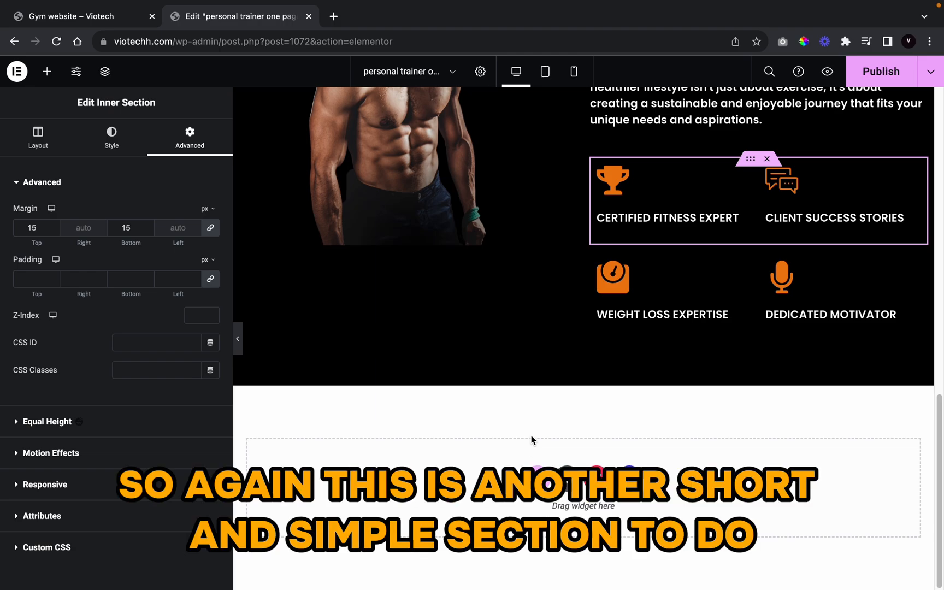
Step: Add a single-column section below the black section, 1313 wide with a 551 px minimum height
click(536, 479)
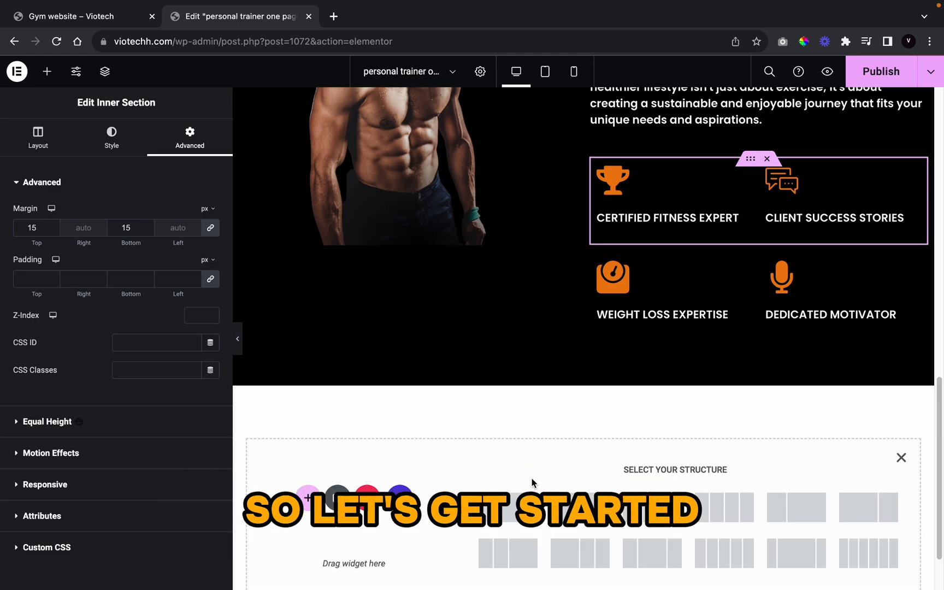
scroll(534, 467, down, 3)
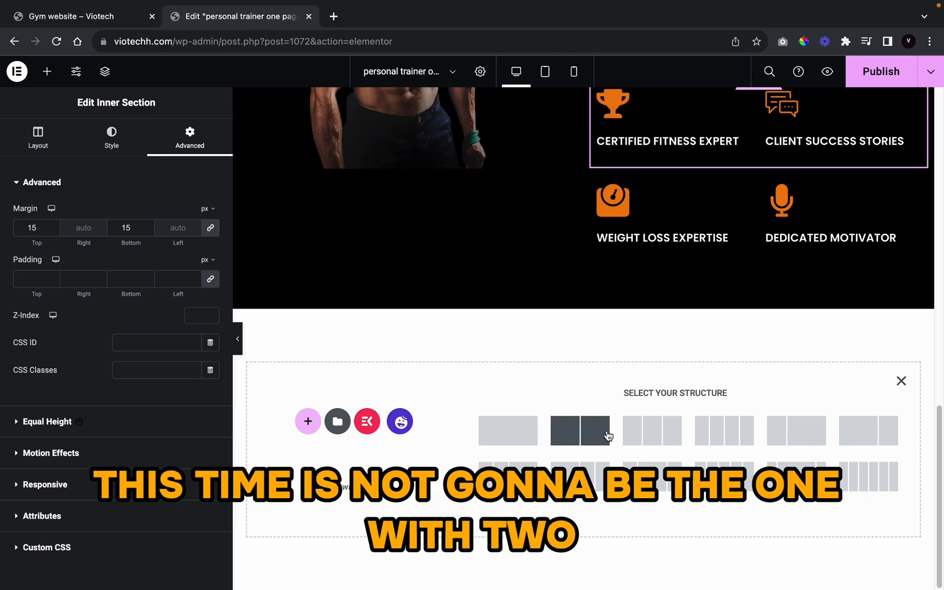
click(518, 437)
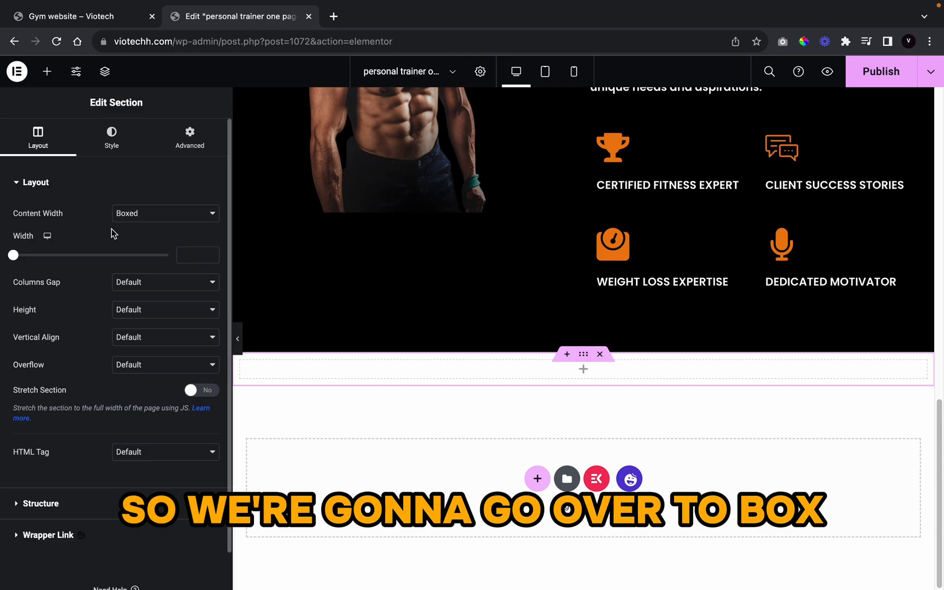
text(1313)
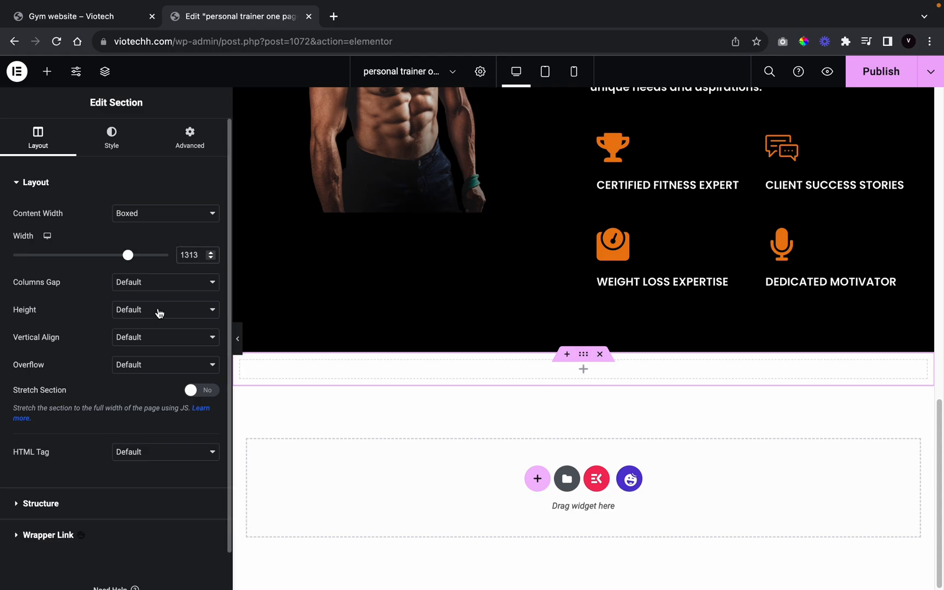
click(158, 312)
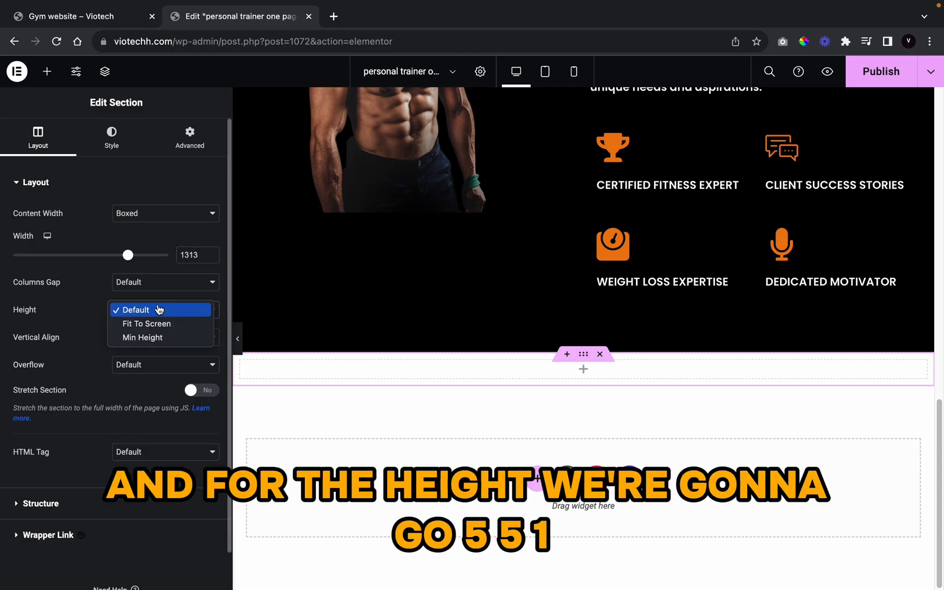
click(156, 337)
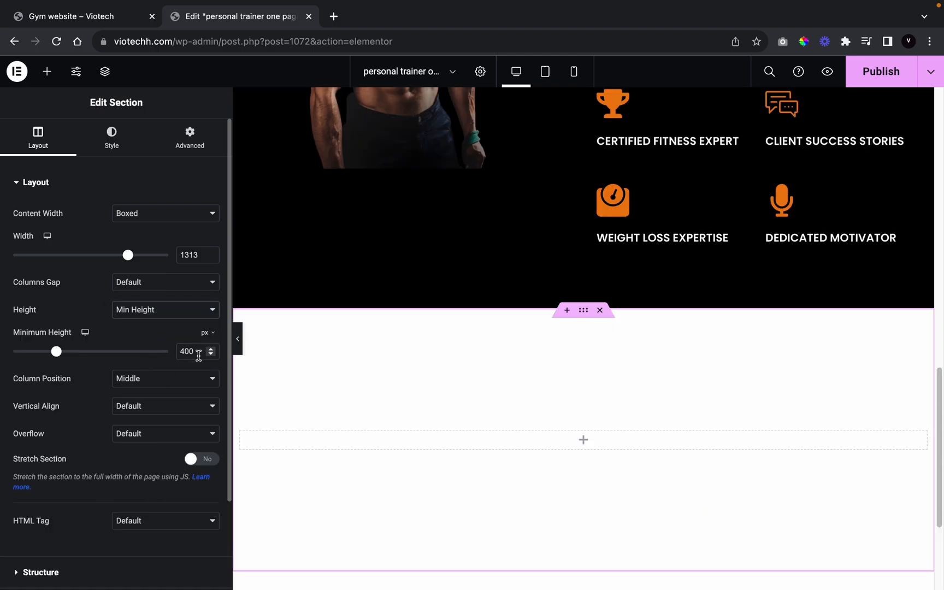
key(BackSpace)
key(BackSpace)
text(551)
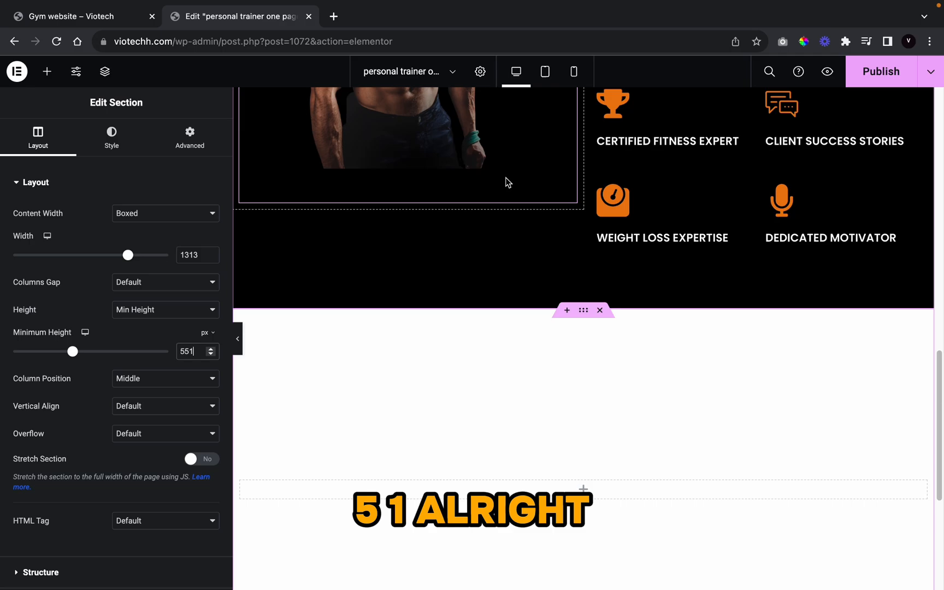
scroll(508, 182, down, 5)
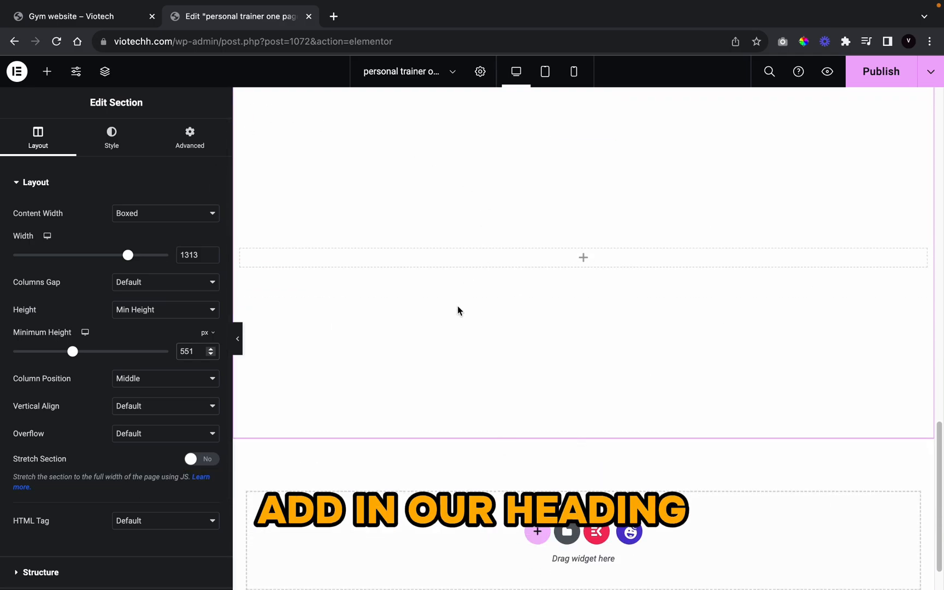
scroll(494, 290, up, 3)
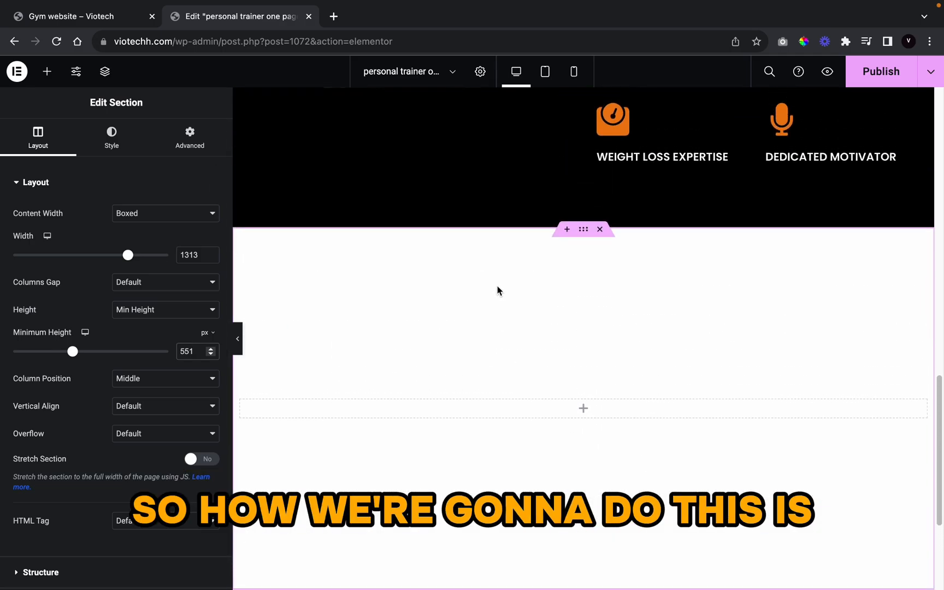
Step: Replace a plain Heading with a centred ElementsKit Heading reading 'Grow your report'
click(47, 71)
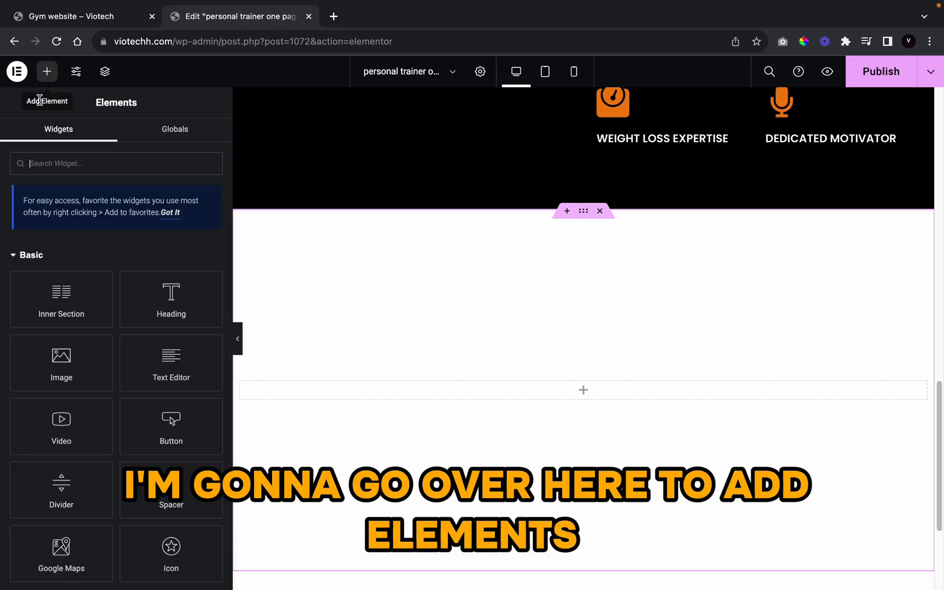
text(heading)
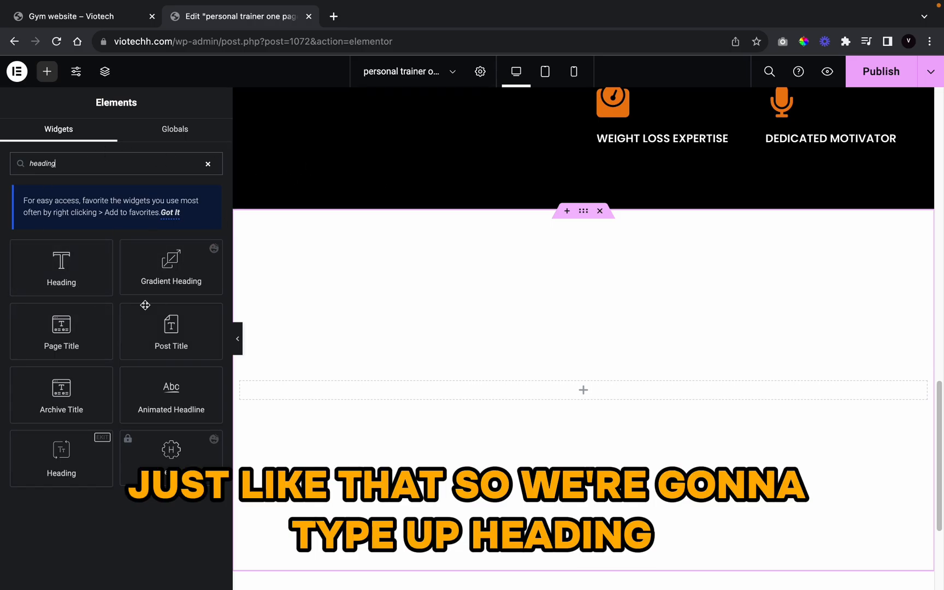
drag(75, 276, 519, 389)
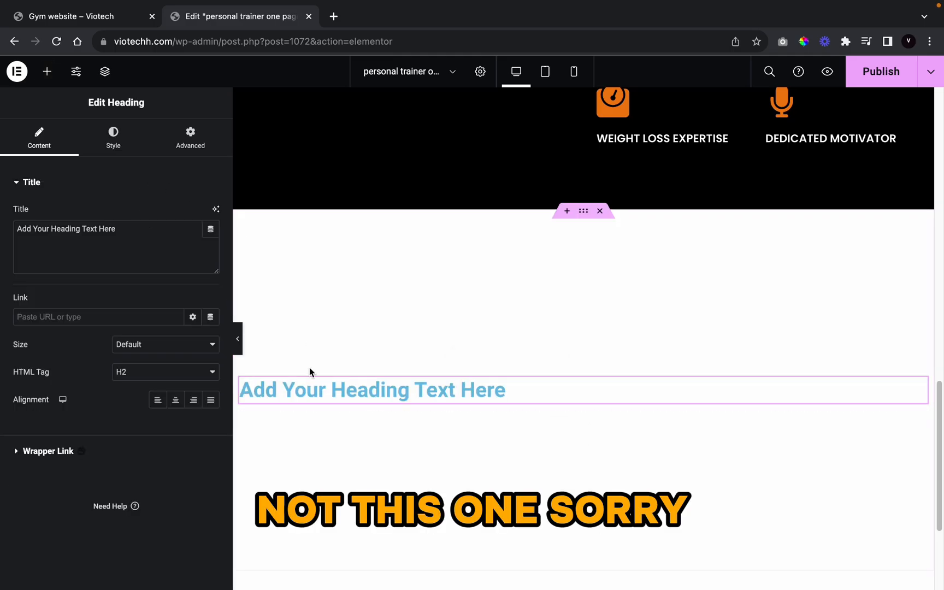
right_click(322, 380)
click(375, 575)
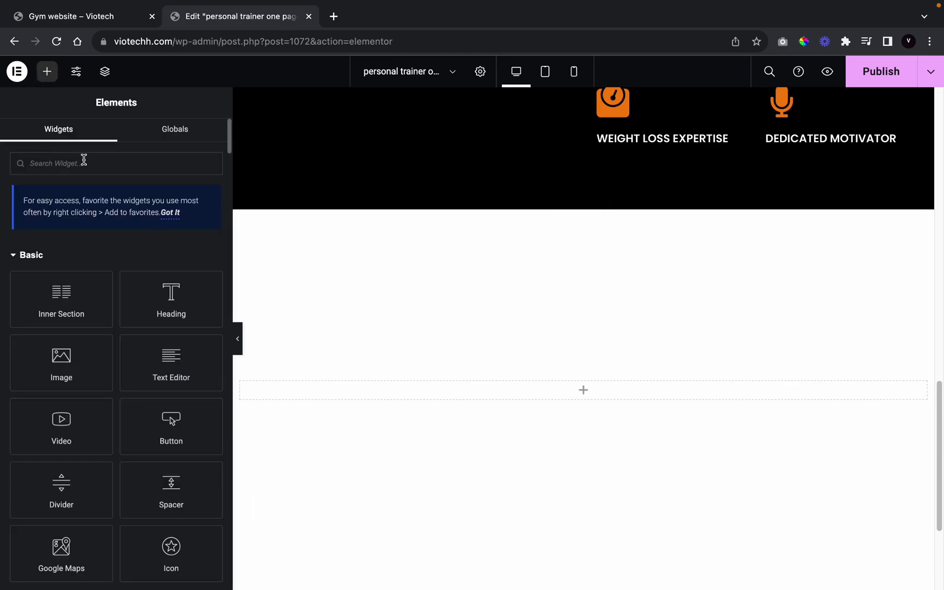
text(heading)
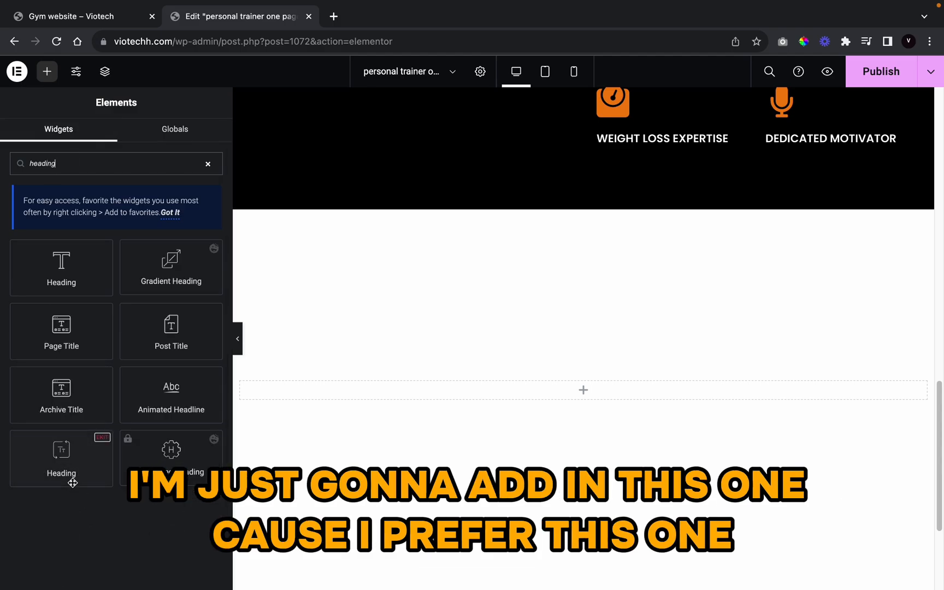
drag(64, 454, 584, 391)
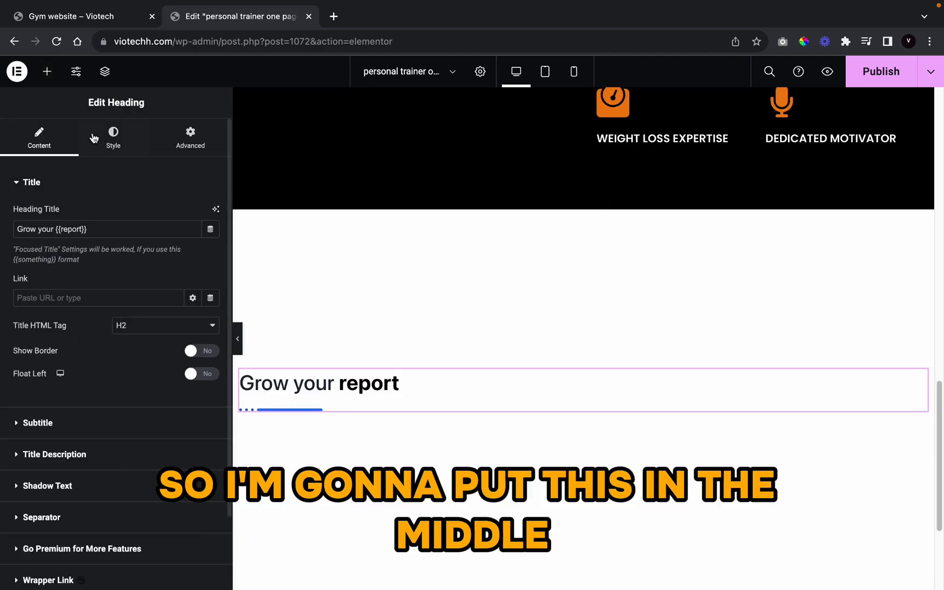
click(113, 138)
click(193, 213)
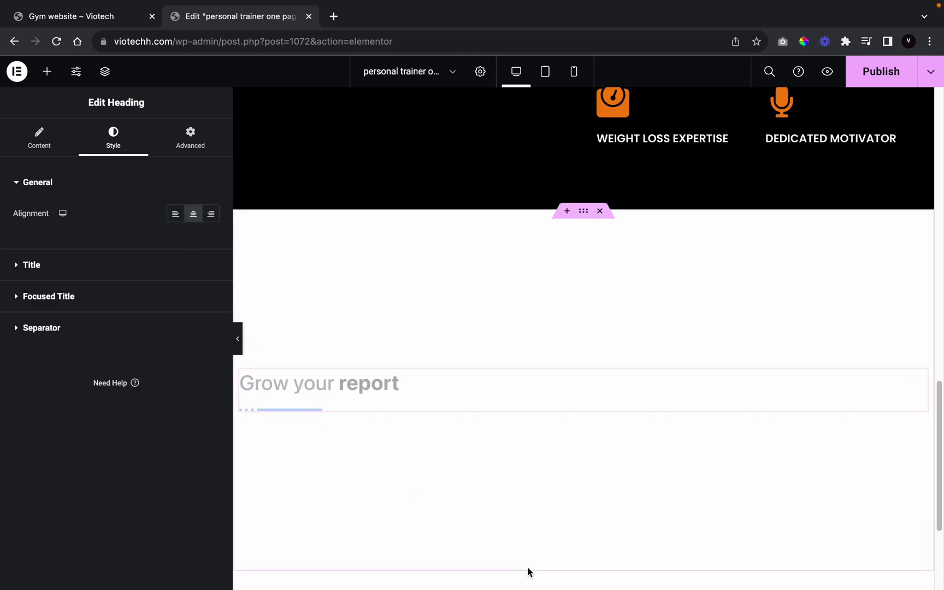
click(47, 72)
Step: Add a three-column inner section under the heading and set its width to 1313
drag(60, 325, 548, 420)
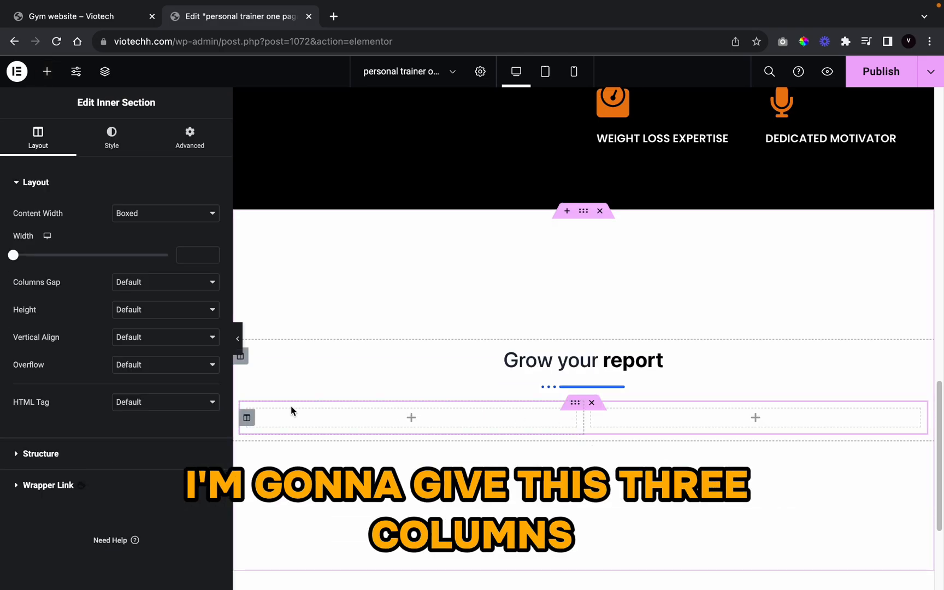
right_click(247, 417)
click(290, 420)
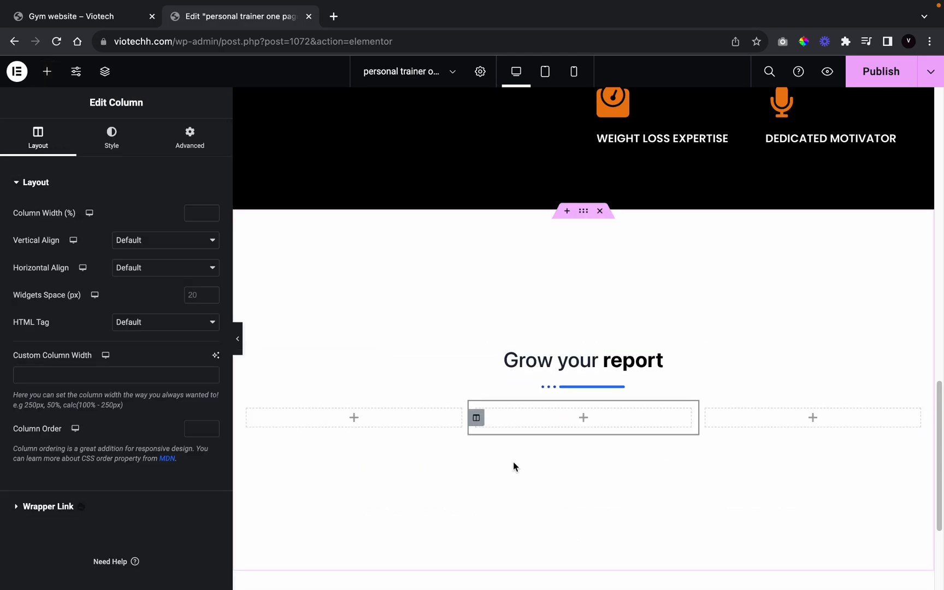
click(568, 404)
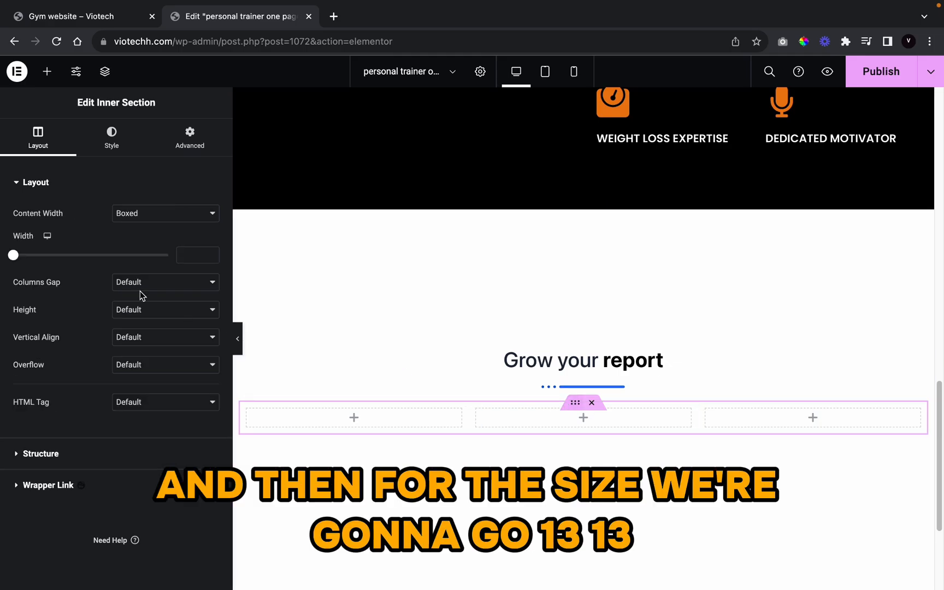
click(186, 257)
text(1313)
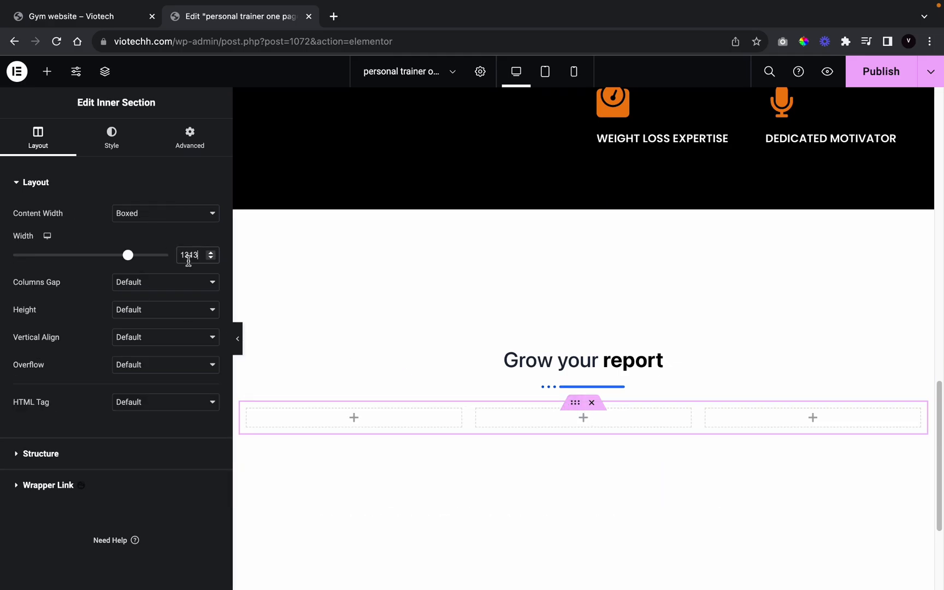
Step: Place an ElementsKit Image Box with placeholder image and Learn more button in the first column
click(46, 72)
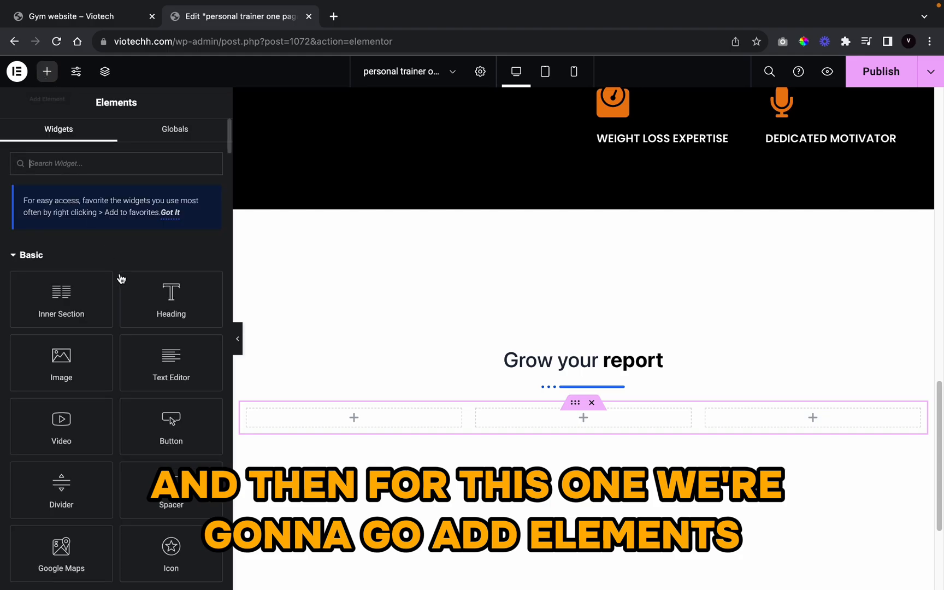
text(image)
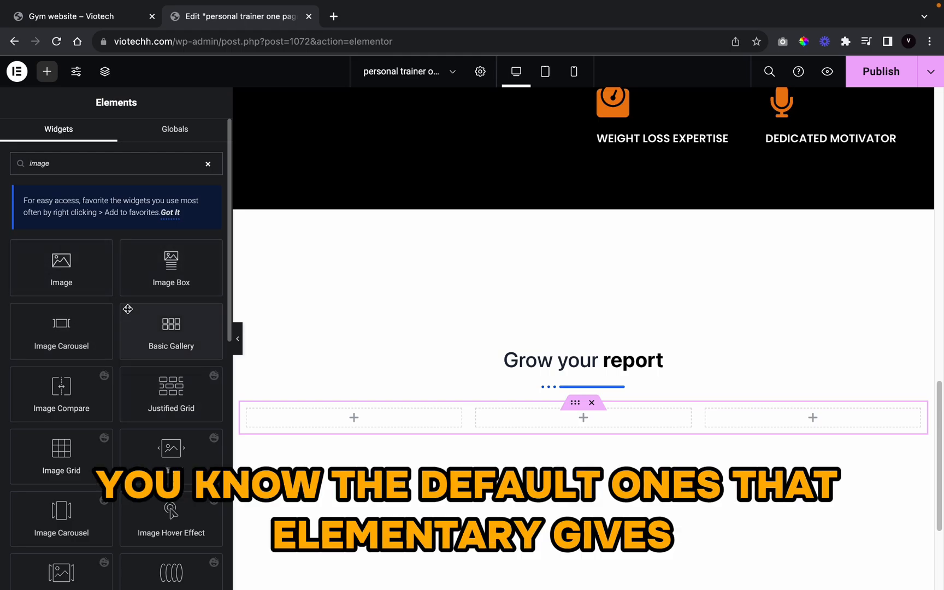
scroll(126, 310, down, 5)
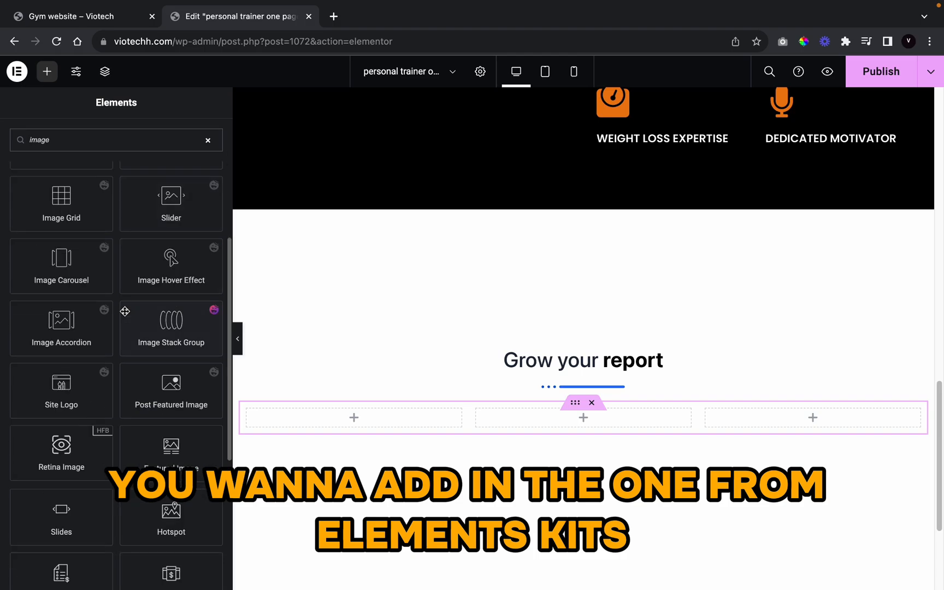
scroll(125, 311, down, 2)
scroll(124, 311, down, 1)
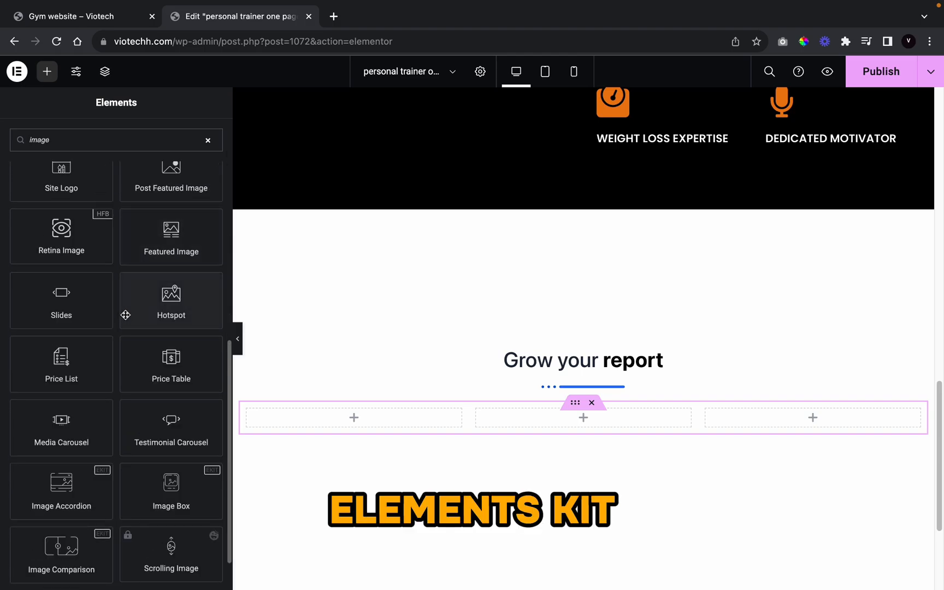
drag(154, 501, 348, 416)
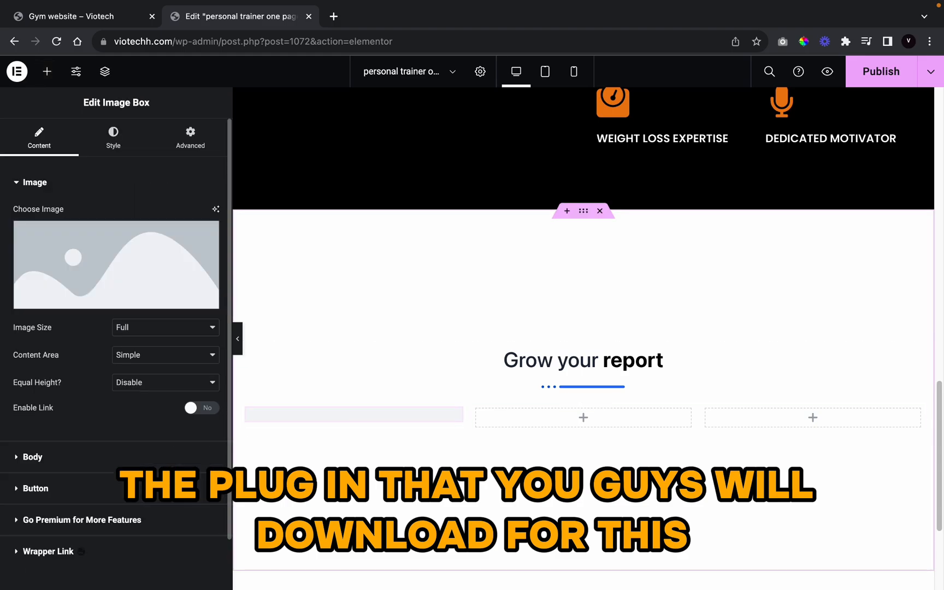
scroll(446, 458, down, 5)
scroll(413, 344, up, 4)
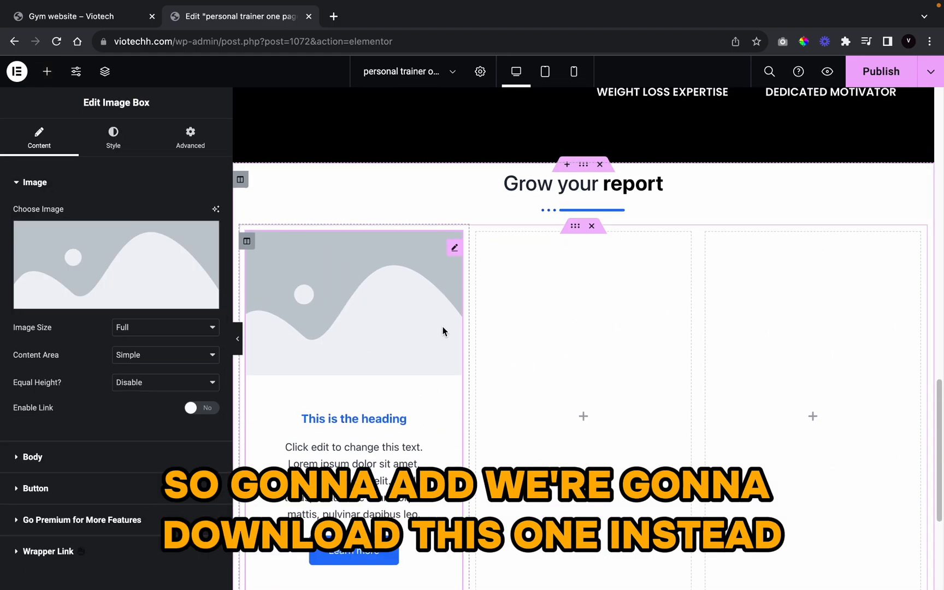
scroll(443, 331, up, 1)
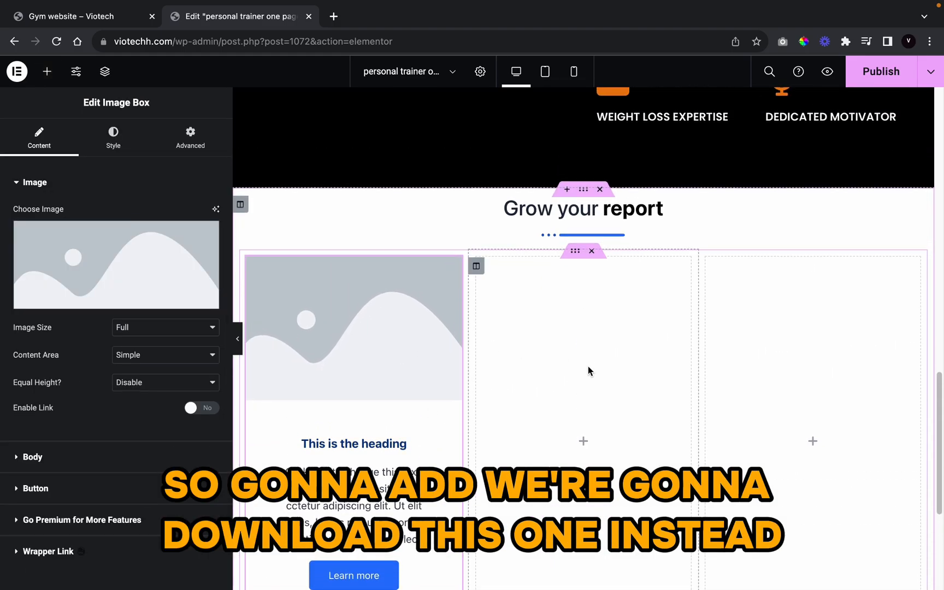
click(568, 219)
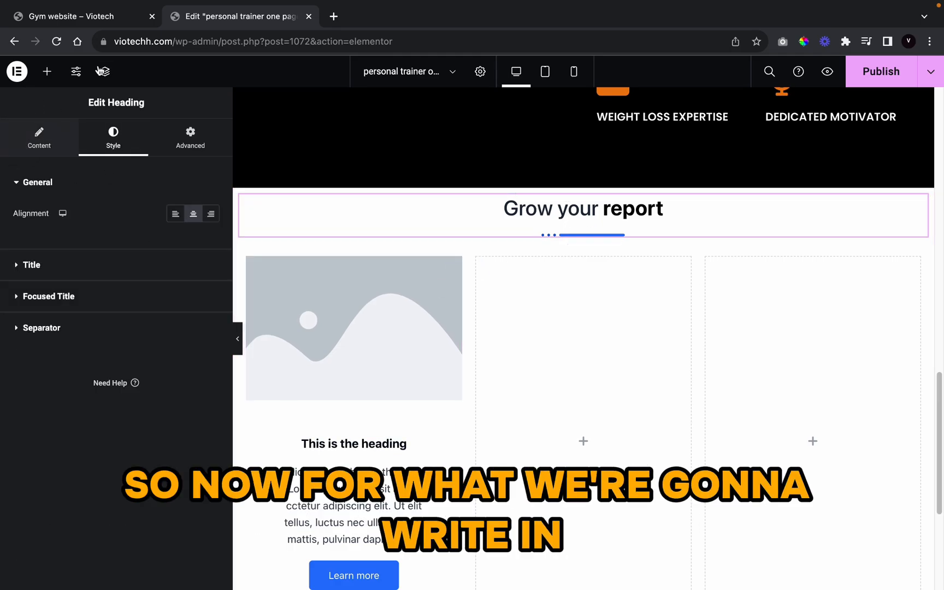
Step: Retype the heading title as 'our training programme', checking the spelling
click(40, 143)
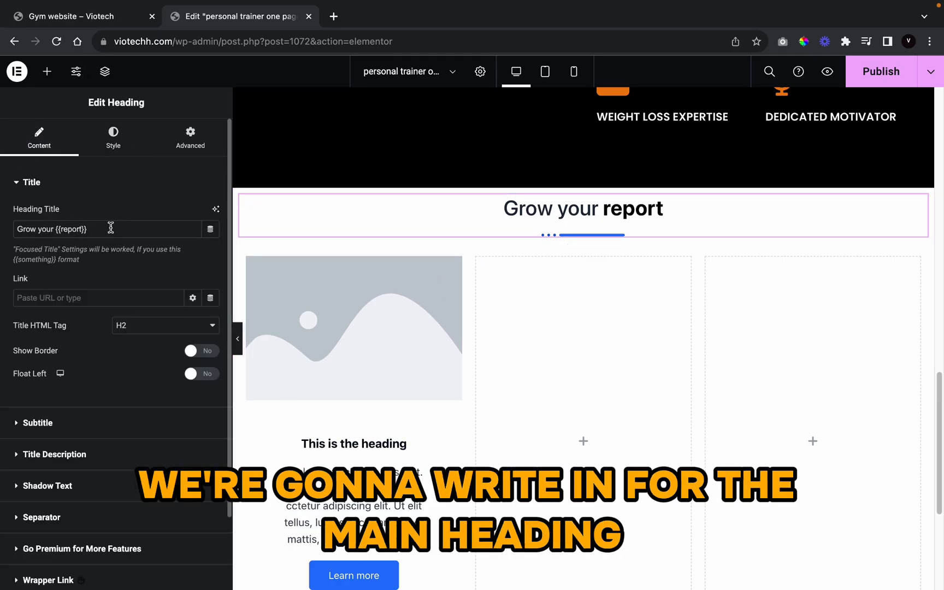
triple_click(111, 228)
key(BackSpace)
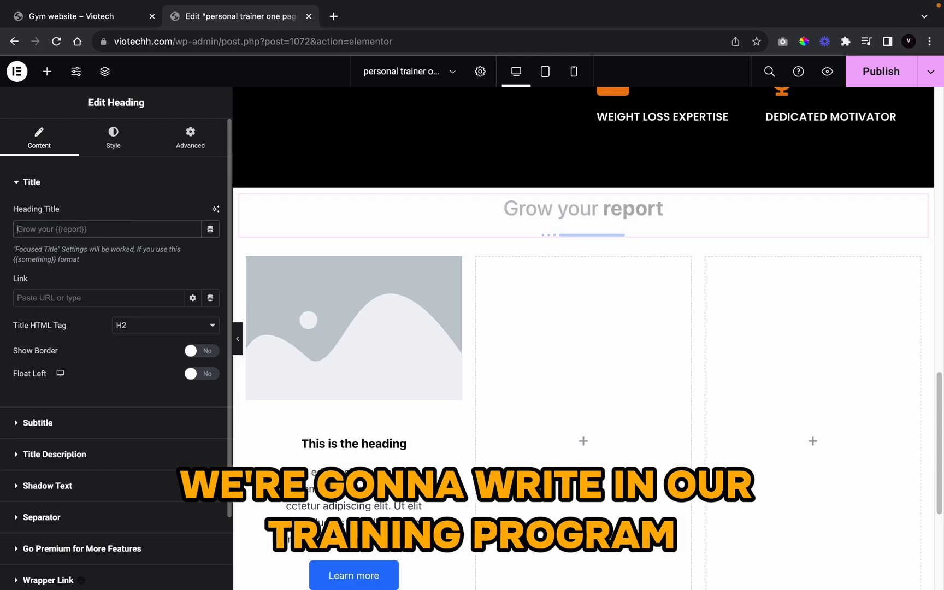
text(our tra)
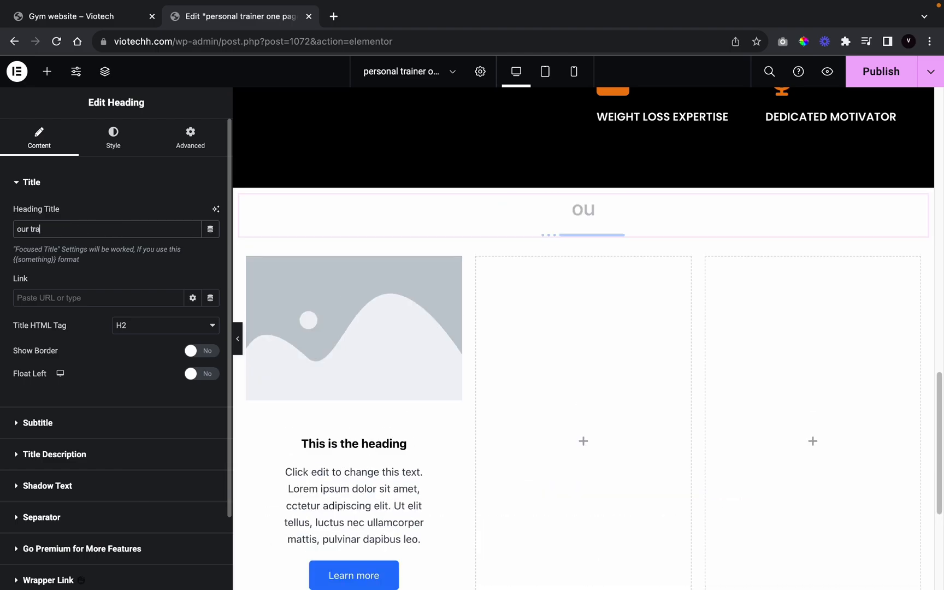
text(inig)
key(BackSpace)
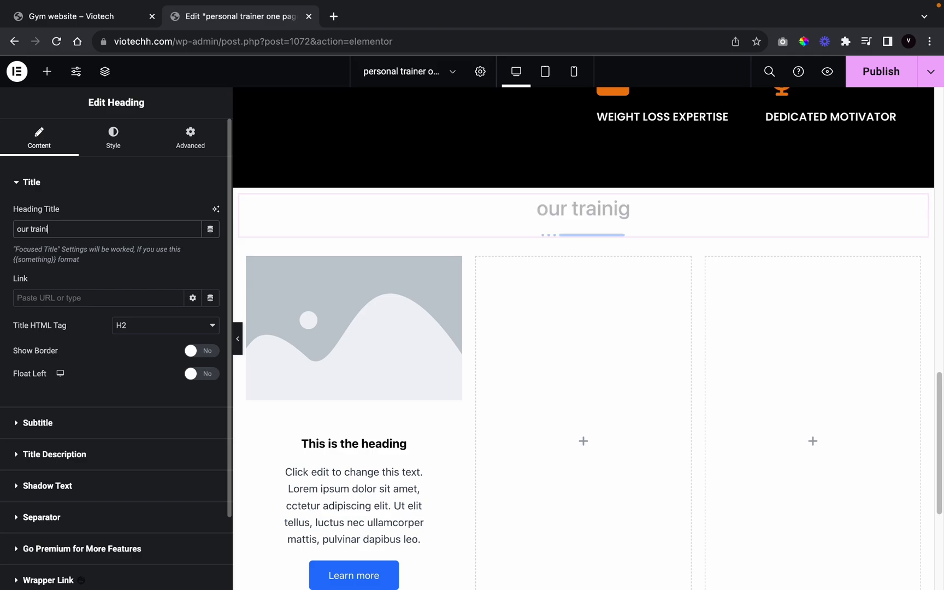
text(ng pro)
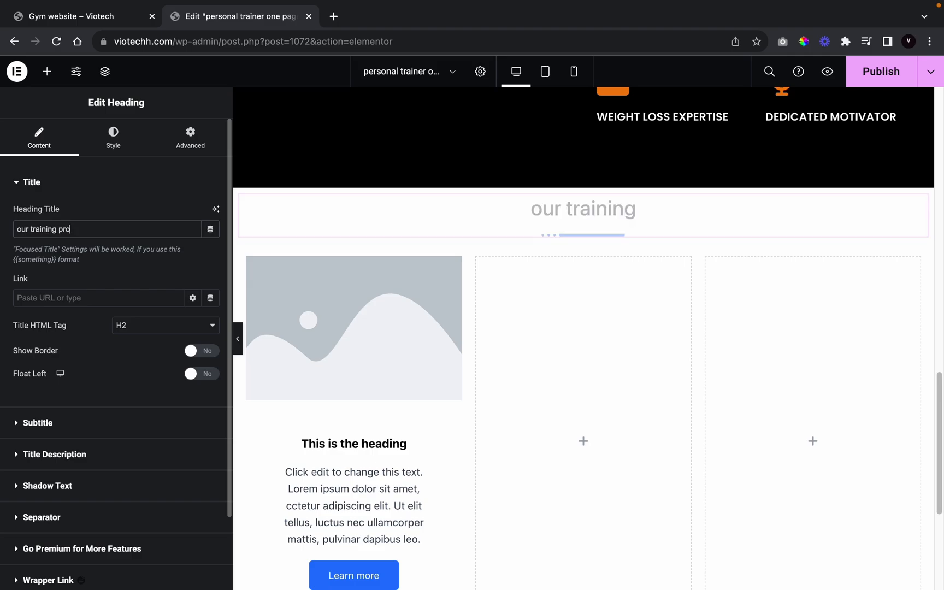
text(gramm)
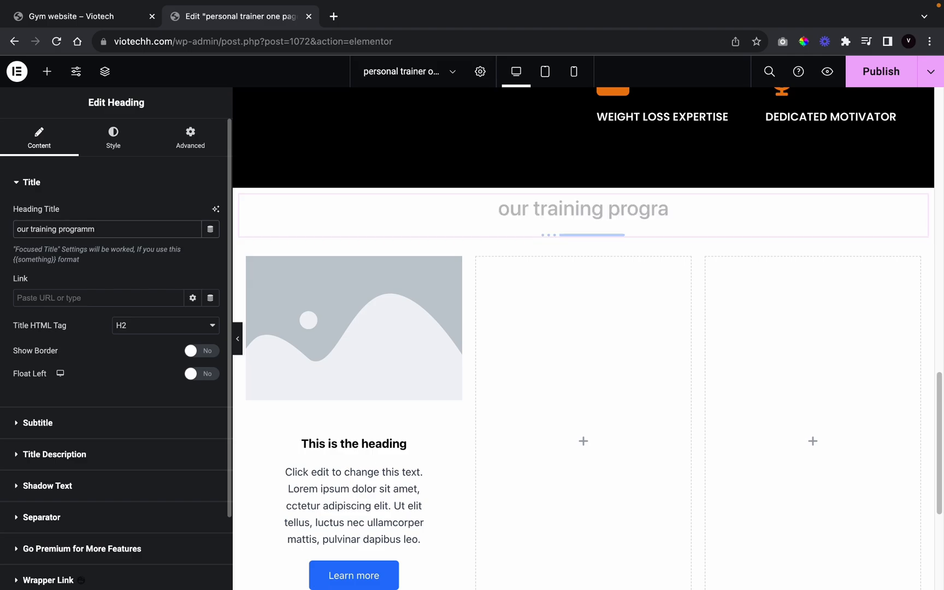
right_click(92, 222)
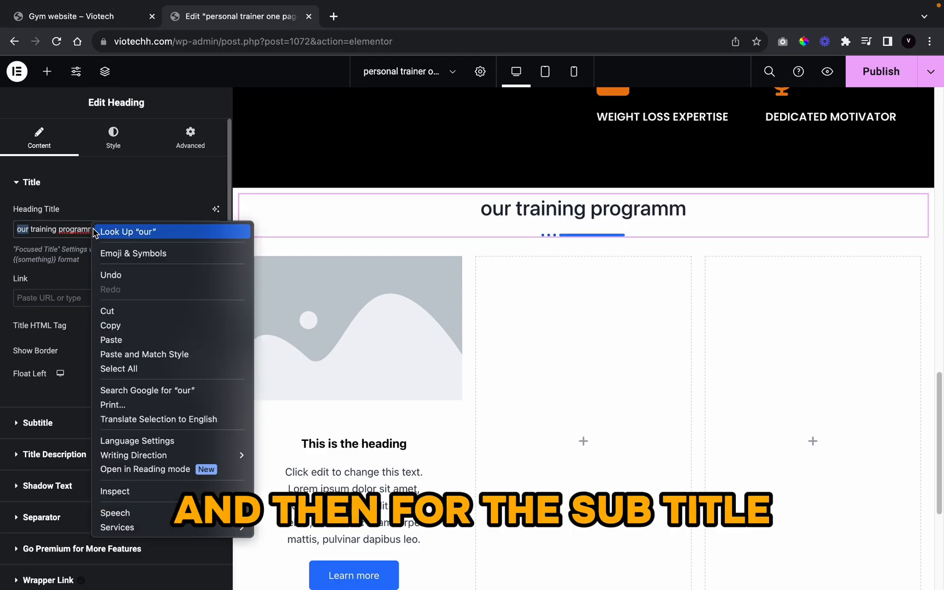
click(60, 242)
right_click(71, 229)
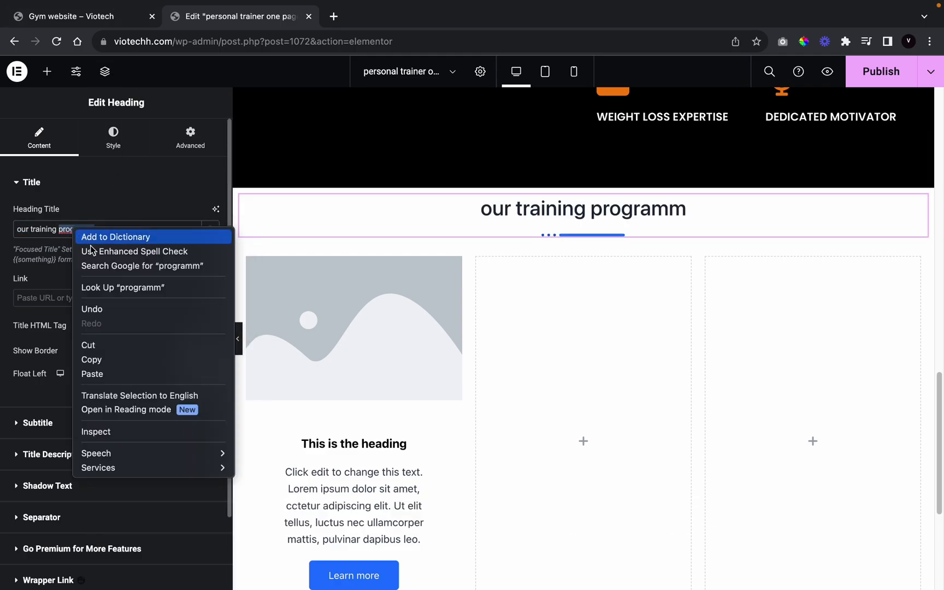
click(36, 234)
click(104, 230)
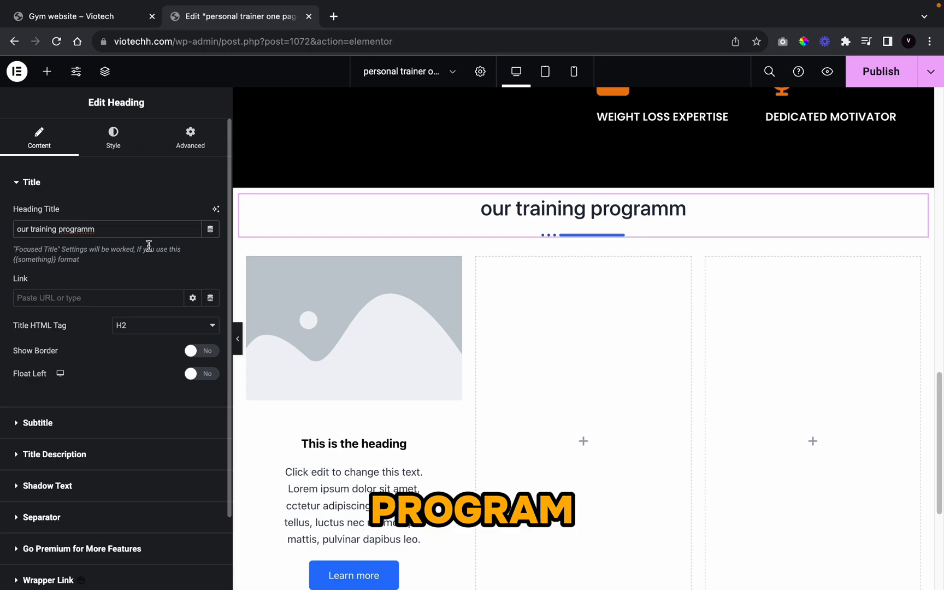
Step: Show a subtitle before the title reading 'we are with you all the way'
text(e)
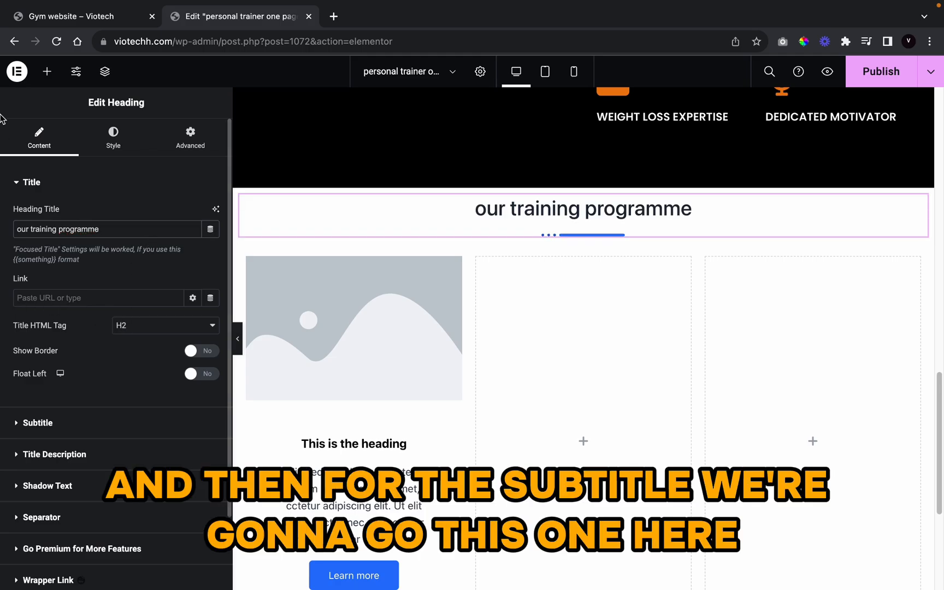
click(28, 422)
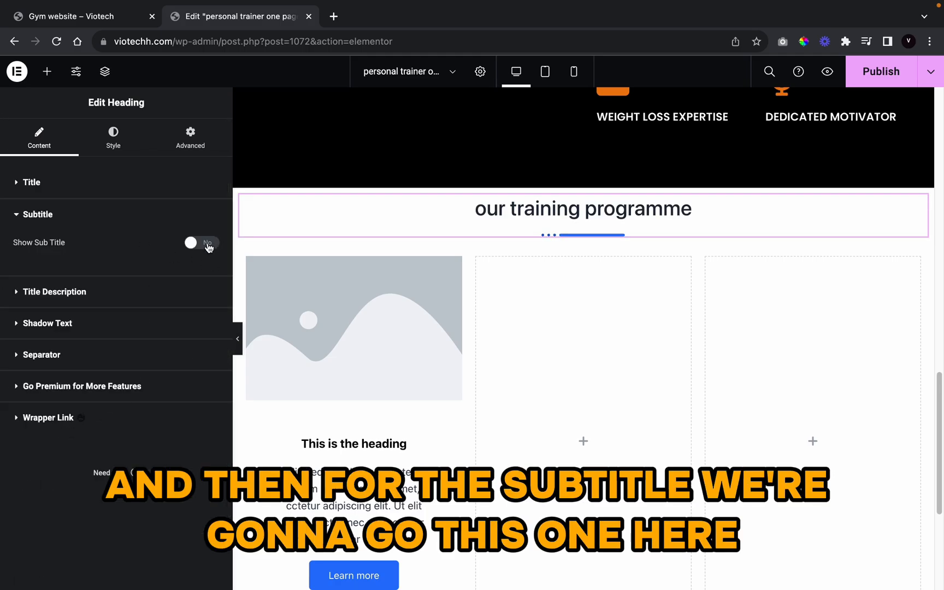
click(207, 243)
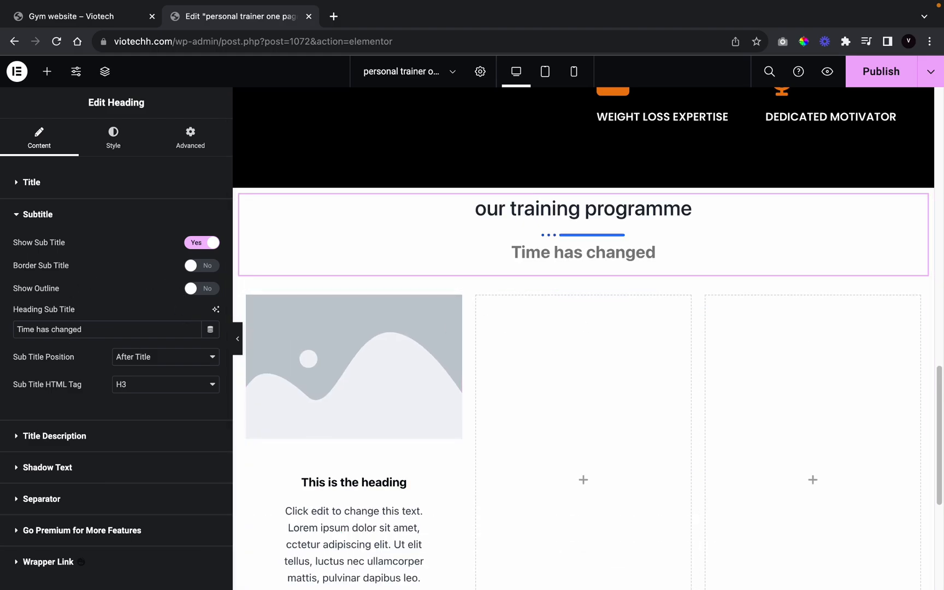
click(186, 358)
click(139, 342)
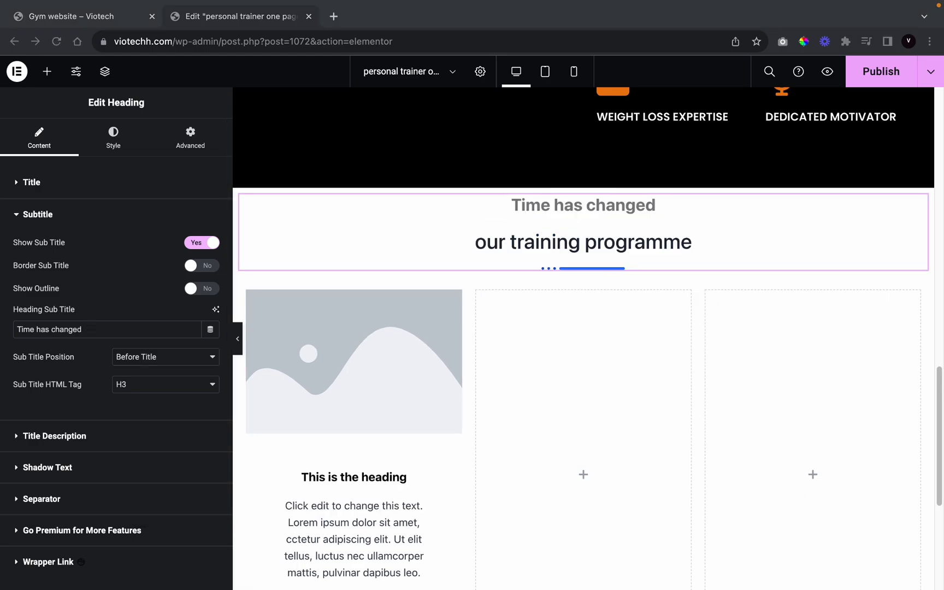
triple_click(123, 328)
key(BackSpace)
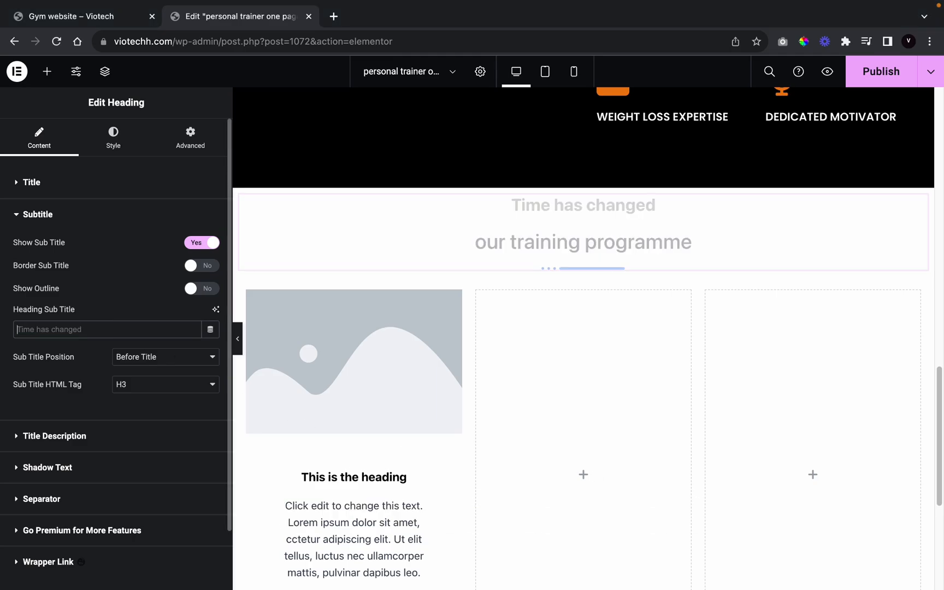
text(we are wit)
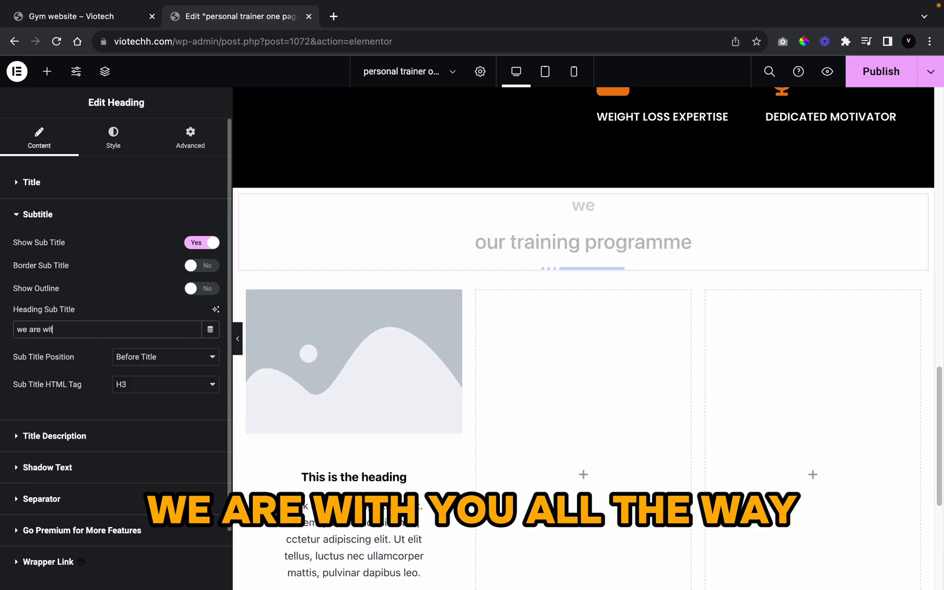
text(h yu all t)
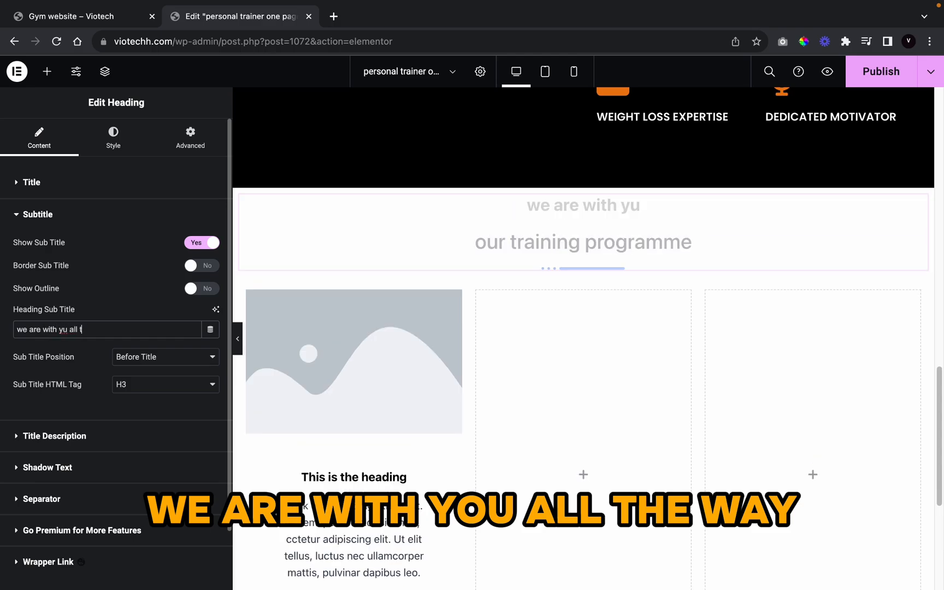
text(he way)
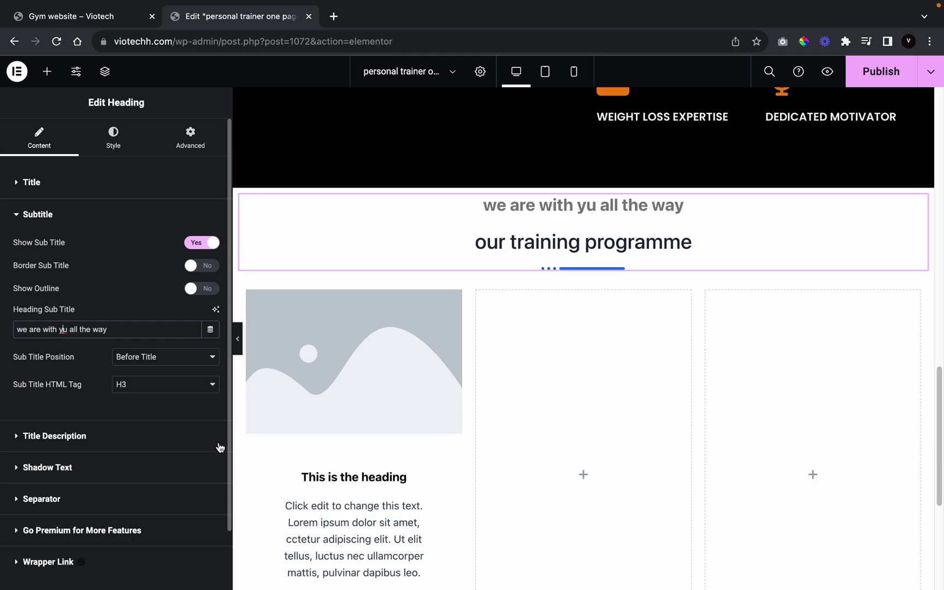
text(o)
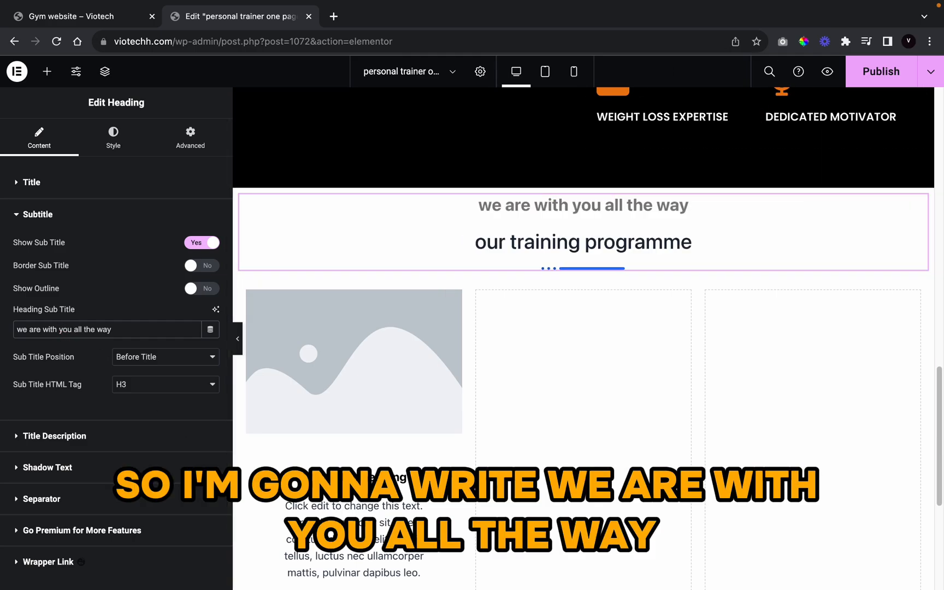
Step: Style the heading title in Anton at 64 px, uppercase
click(90, 129)
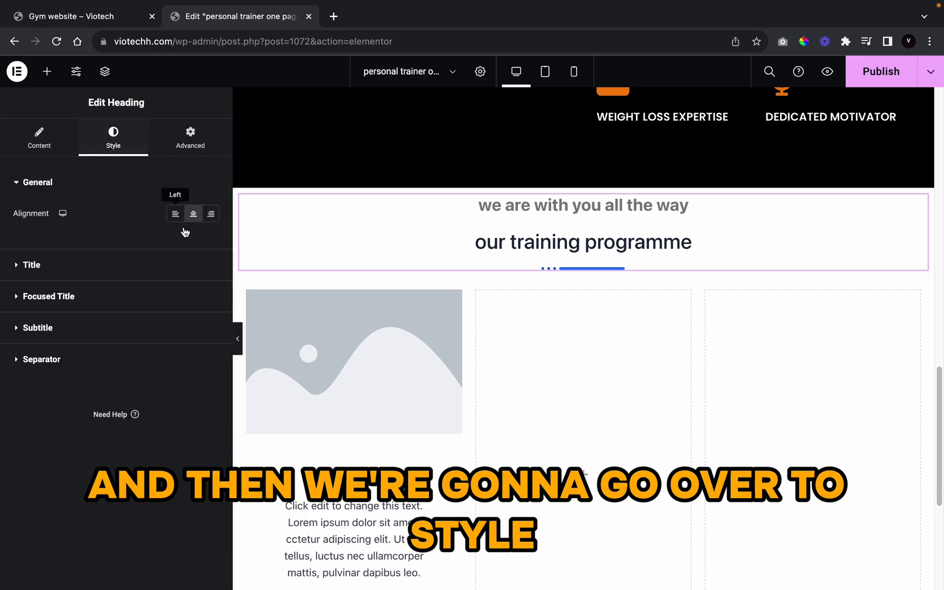
click(77, 267)
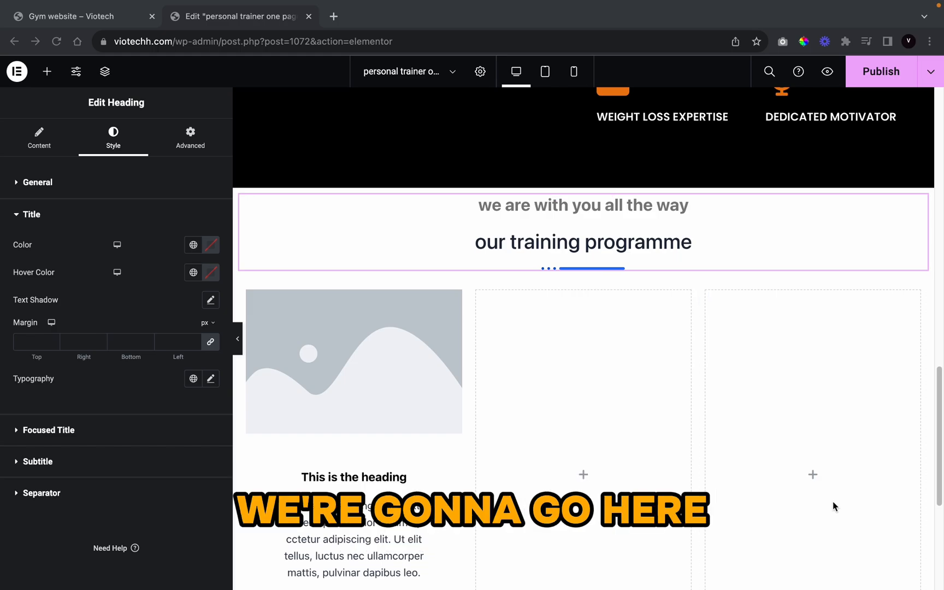
click(210, 379)
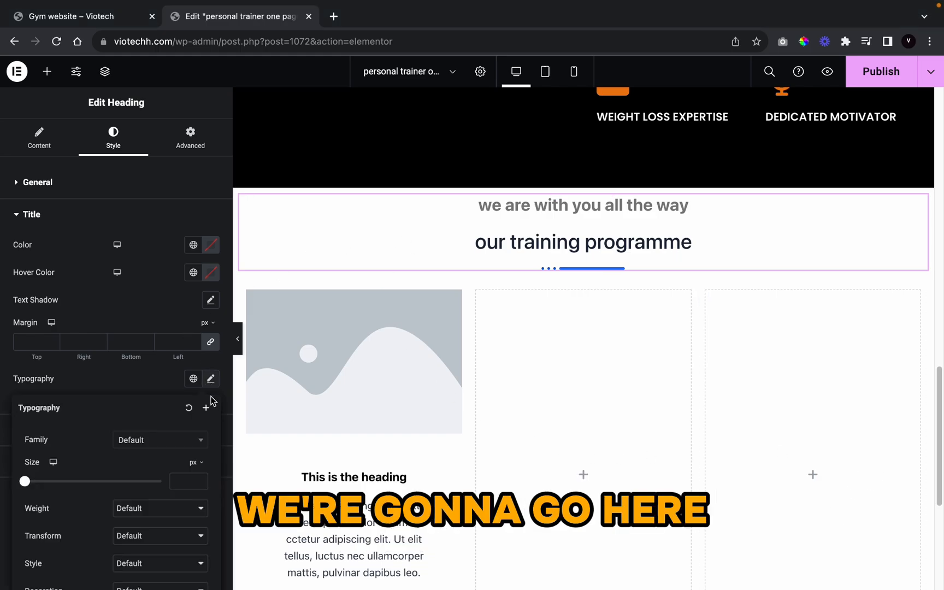
click(198, 441)
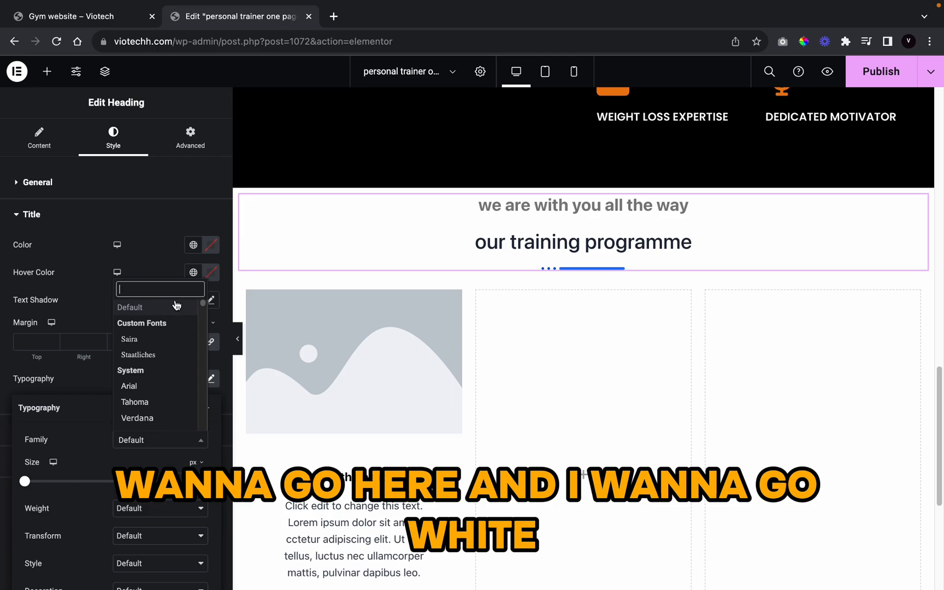
text(anton)
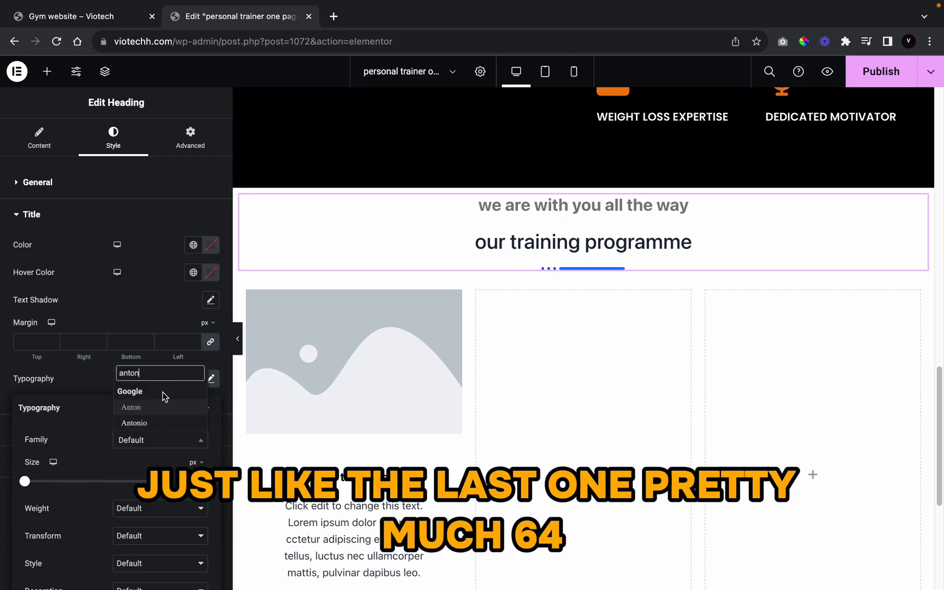
click(161, 406)
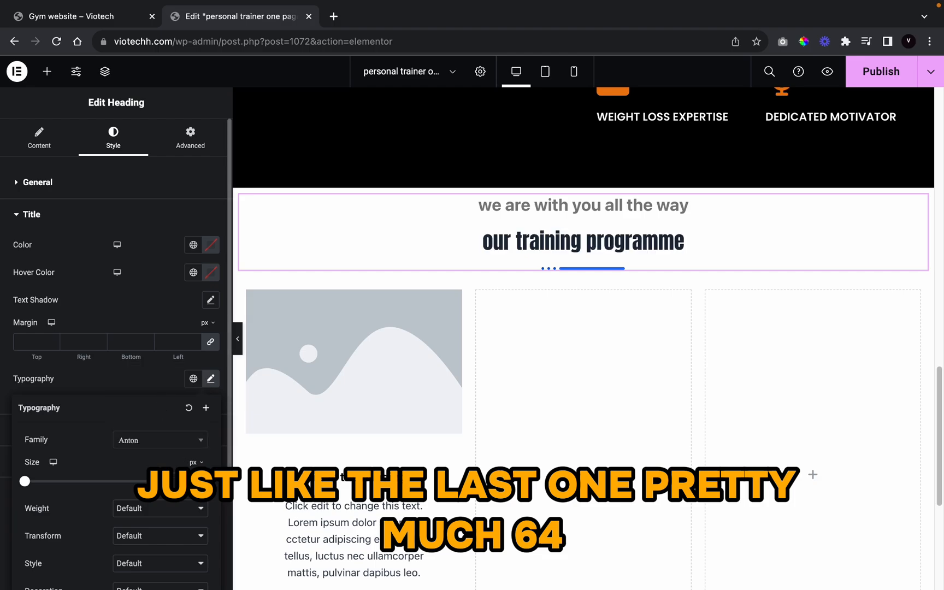
click(184, 482)
text(64)
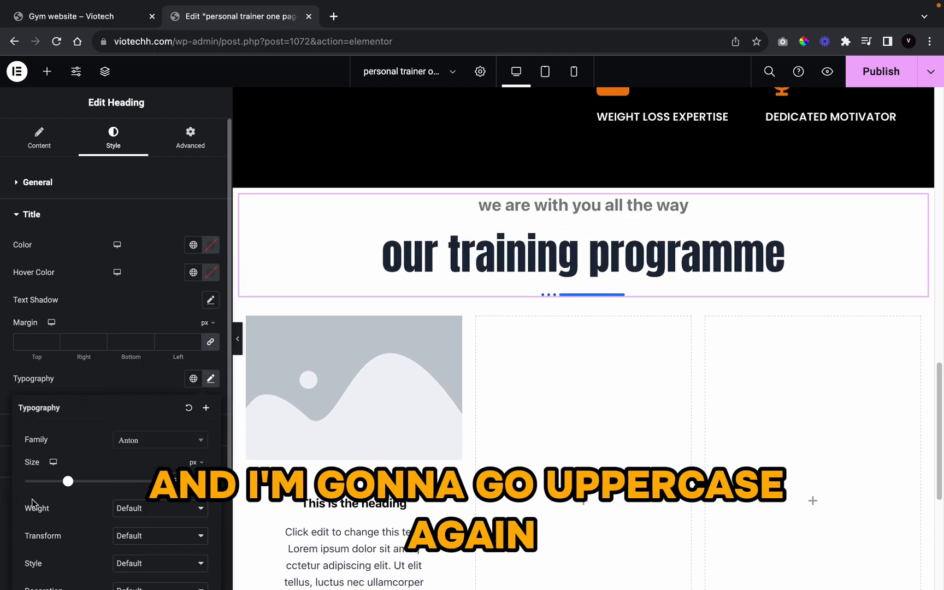
click(137, 547)
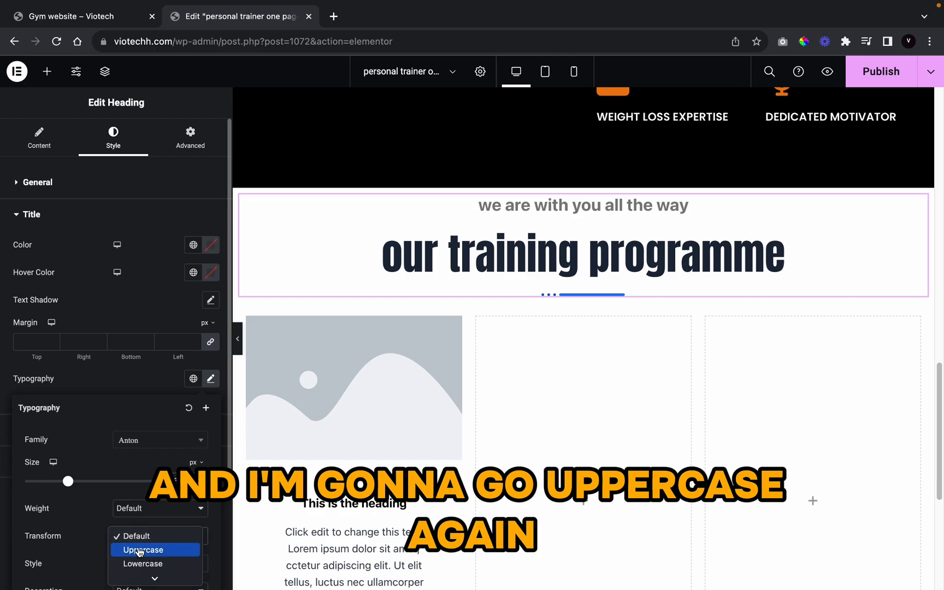
click(138, 550)
click(136, 394)
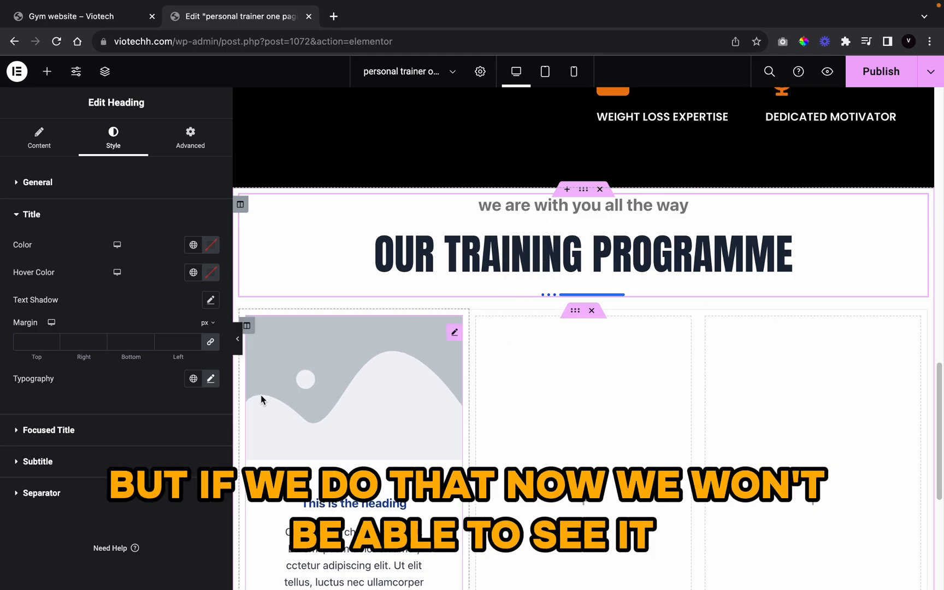
Step: Colour the subtitle orange using a global site colour
click(38, 462)
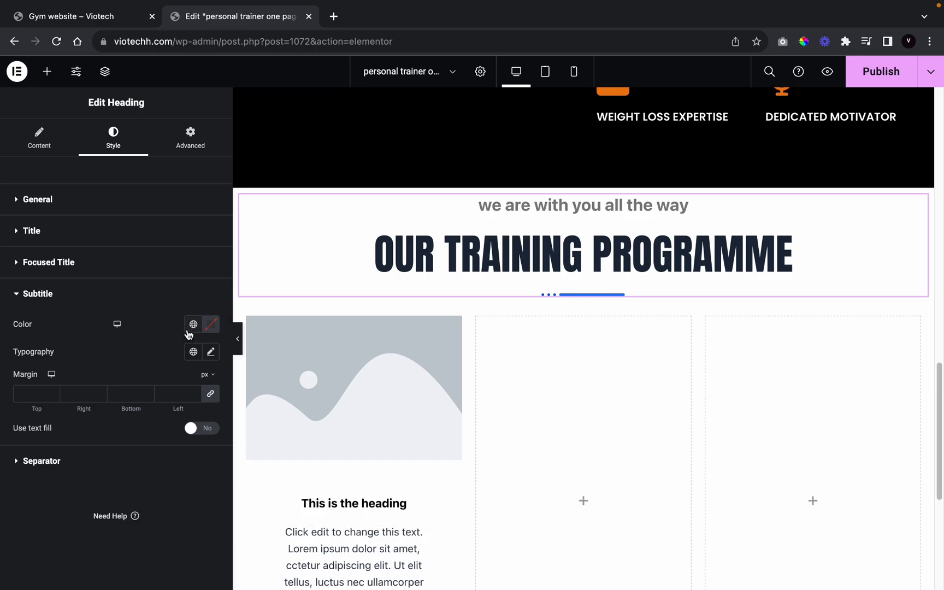
click(193, 324)
scroll(126, 421, down, 5)
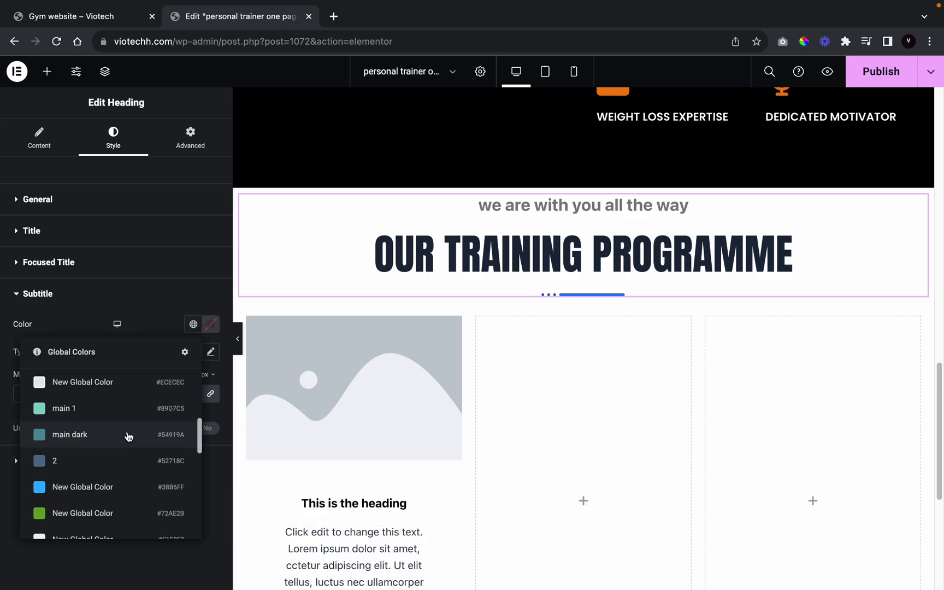
click(141, 468)
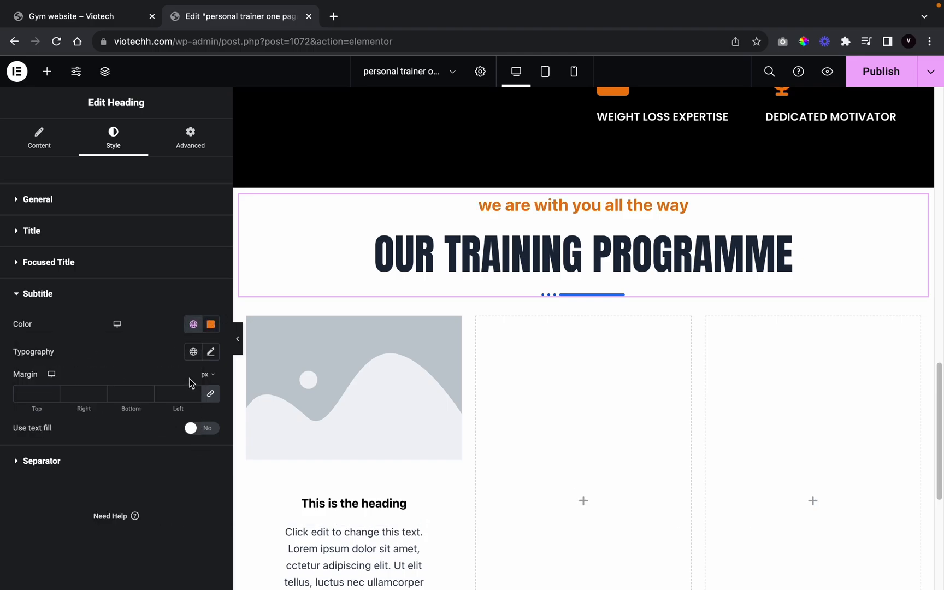
Step: Set the subtitle typography to Anton, 44 px, uppercase
click(210, 351)
click(153, 416)
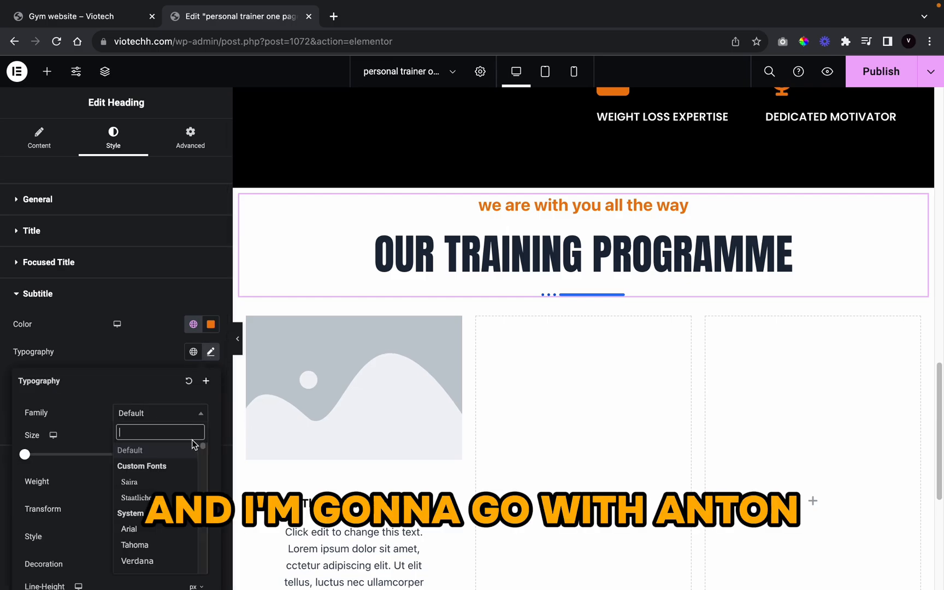
text(anton)
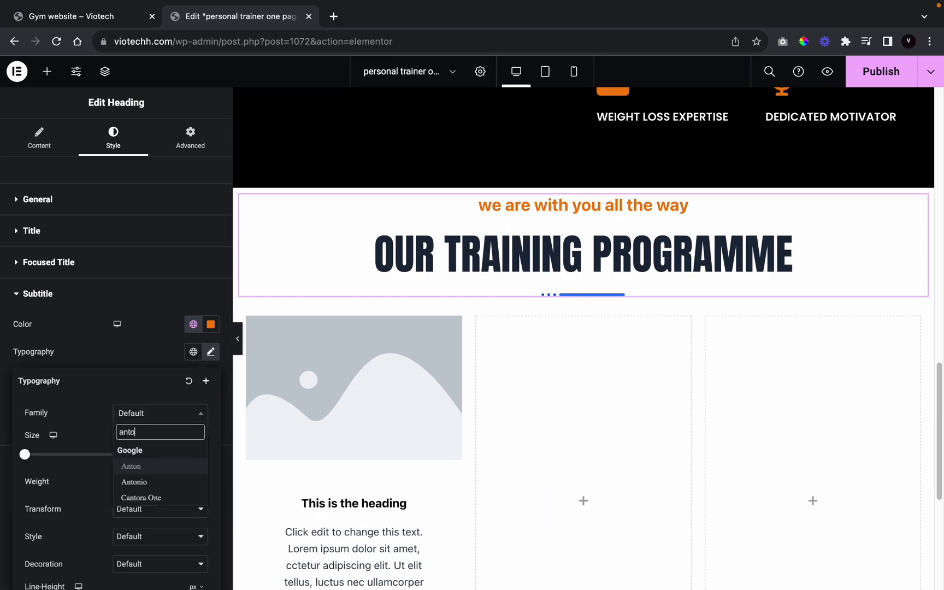
click(150, 466)
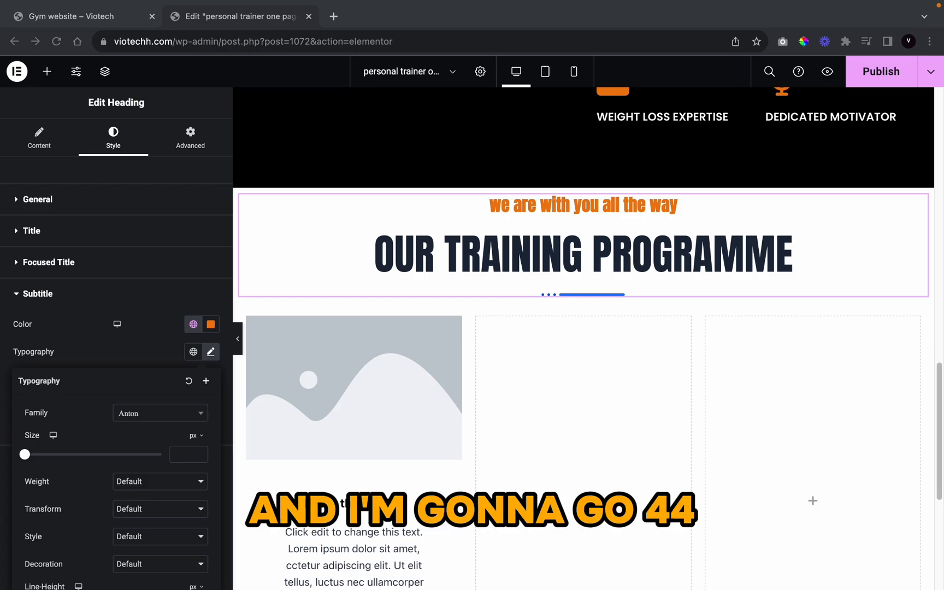
click(191, 452)
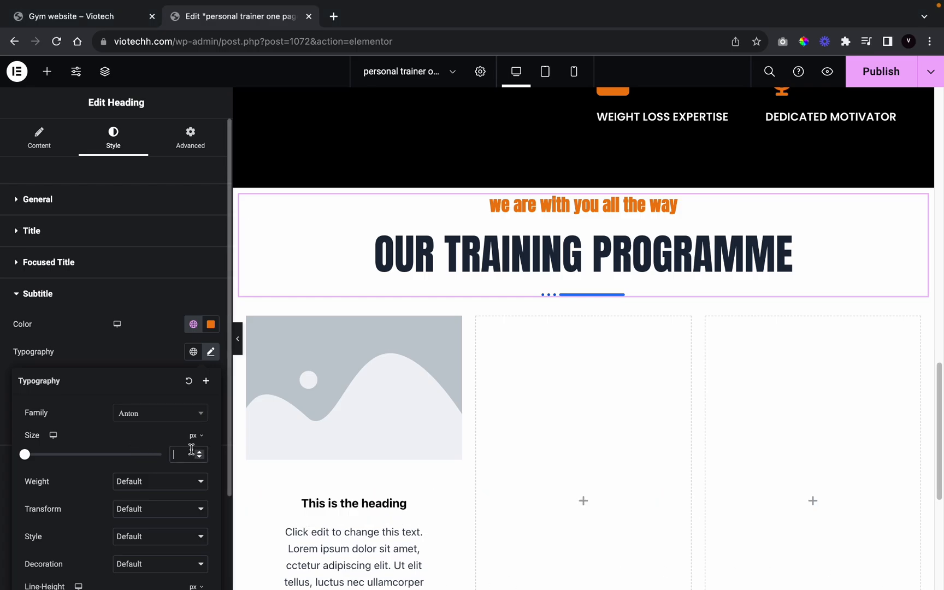
text(44)
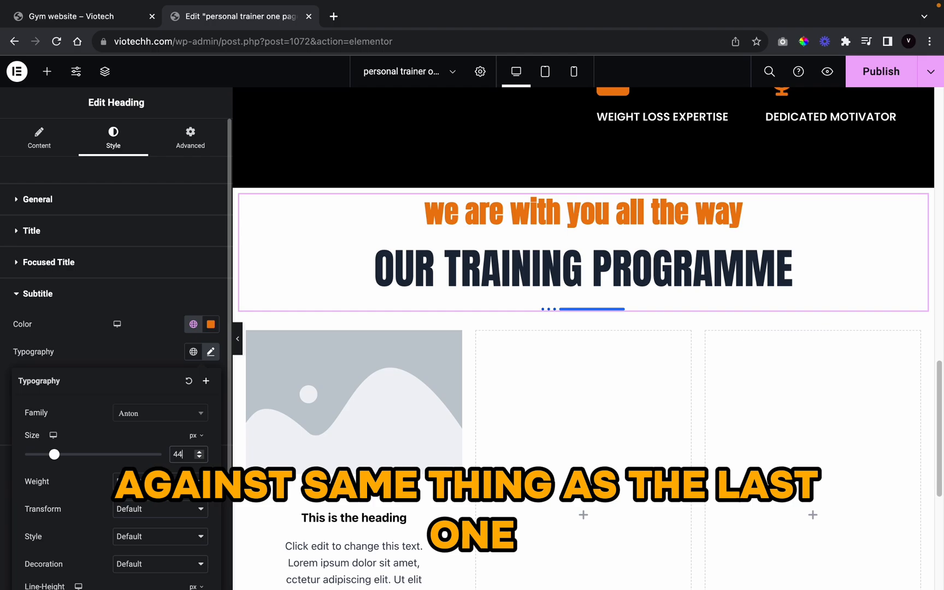
click(134, 511)
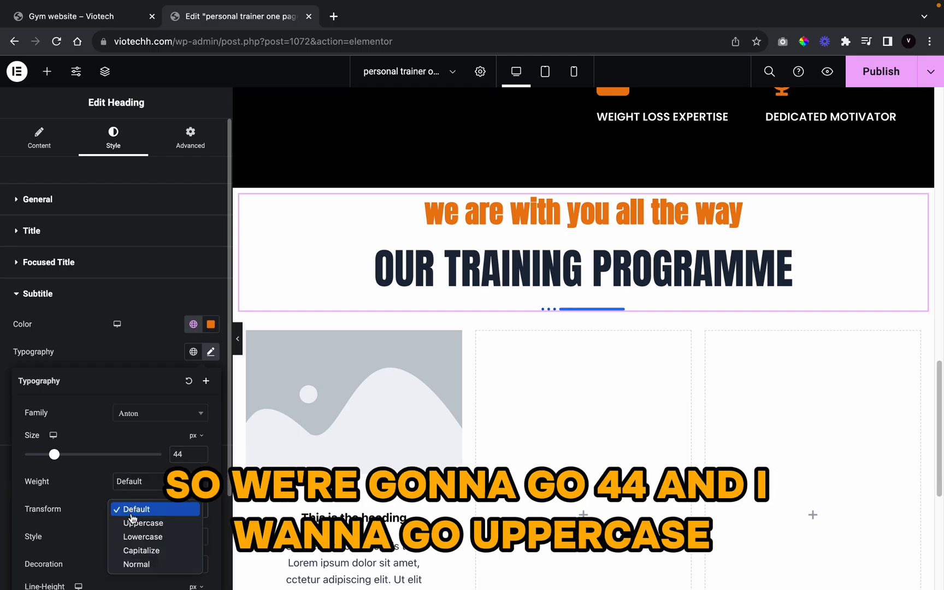
click(133, 524)
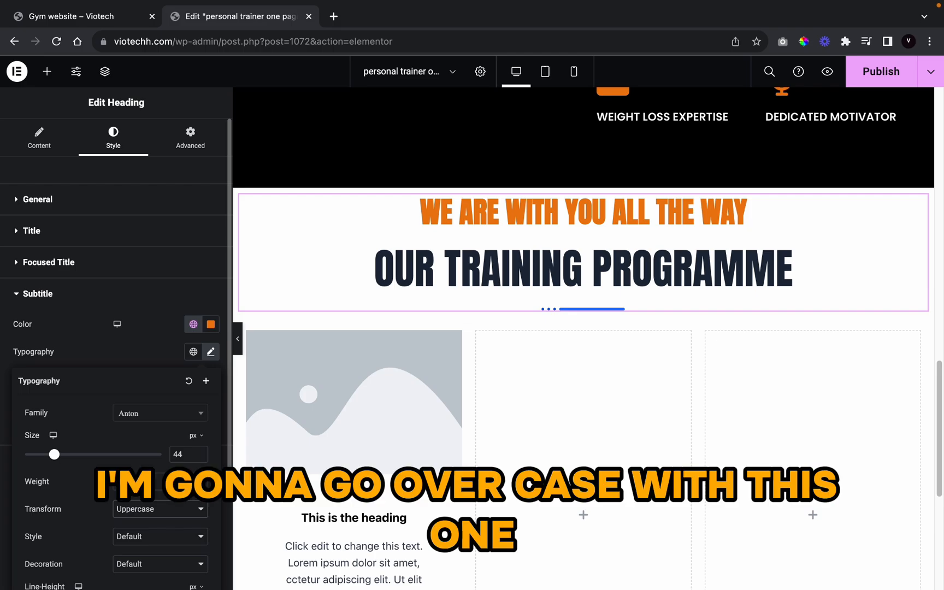
click(70, 347)
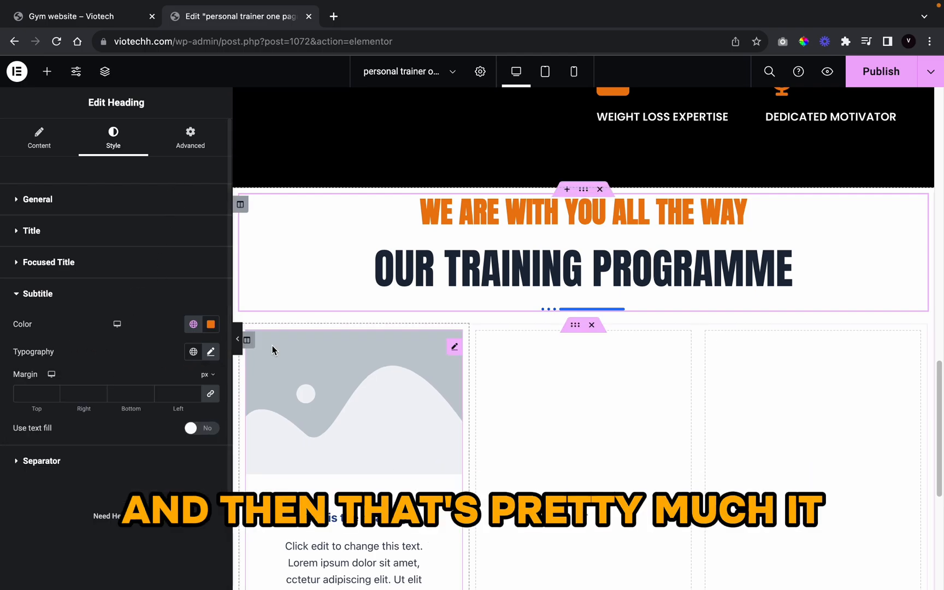
Step: Set all the subtitle margins to 0
click(238, 339)
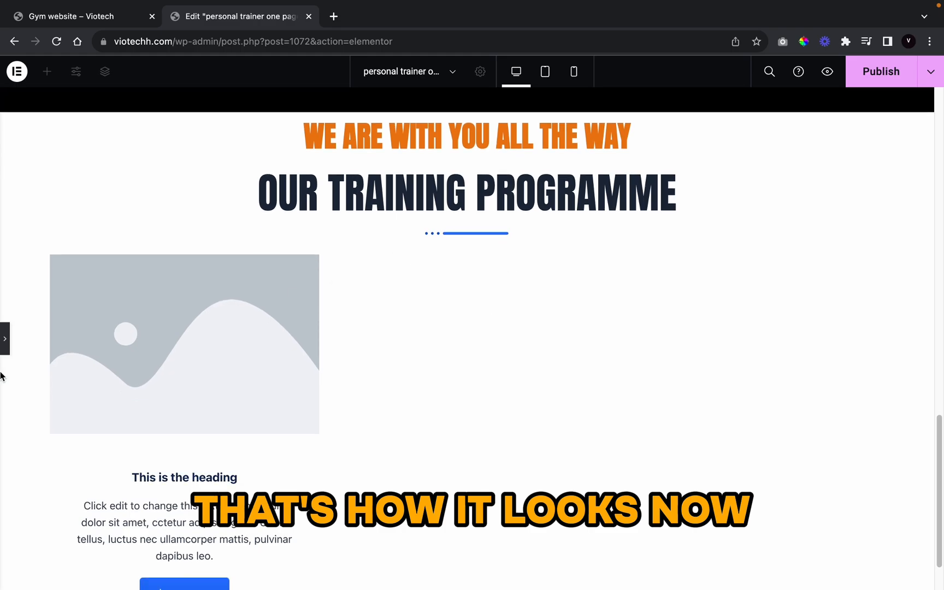
click(511, 167)
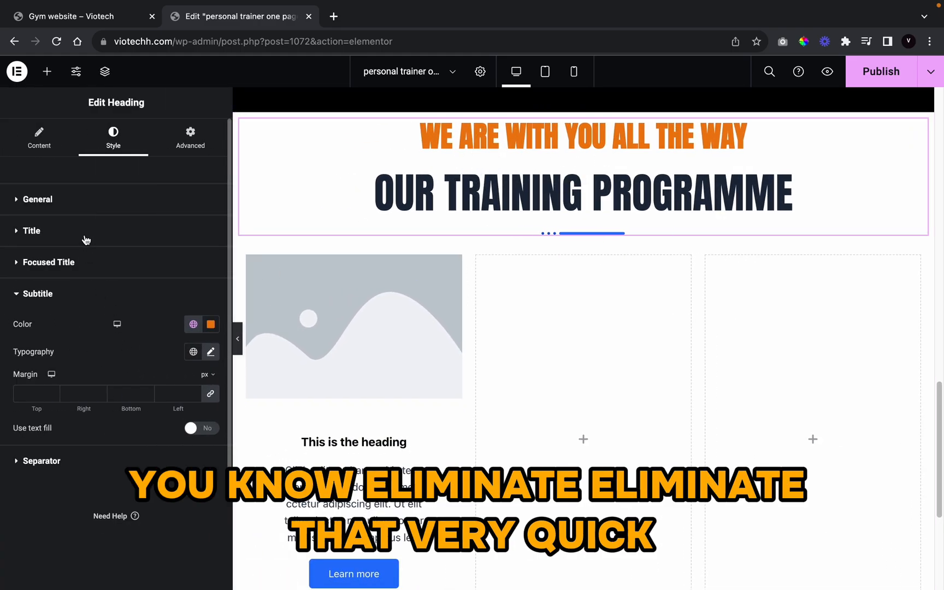
click(211, 394)
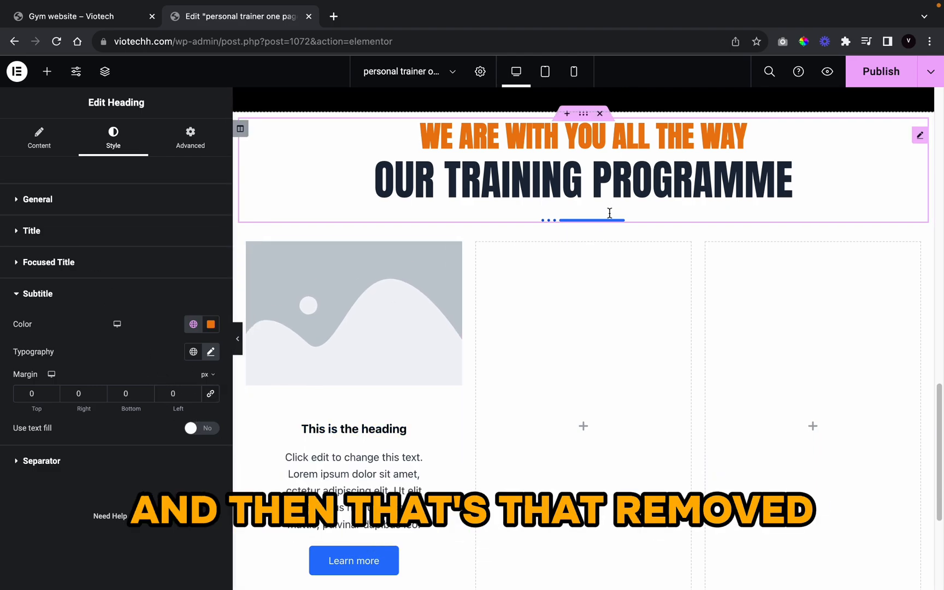
Step: Turn off the separator beneath the heading
click(23, 155)
scroll(54, 444, down, 3)
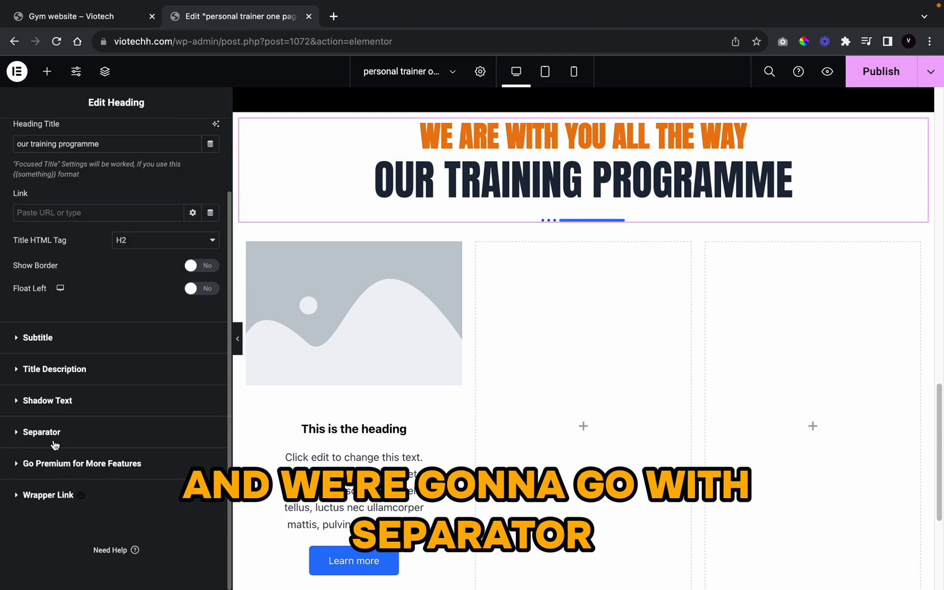
click(48, 433)
click(201, 336)
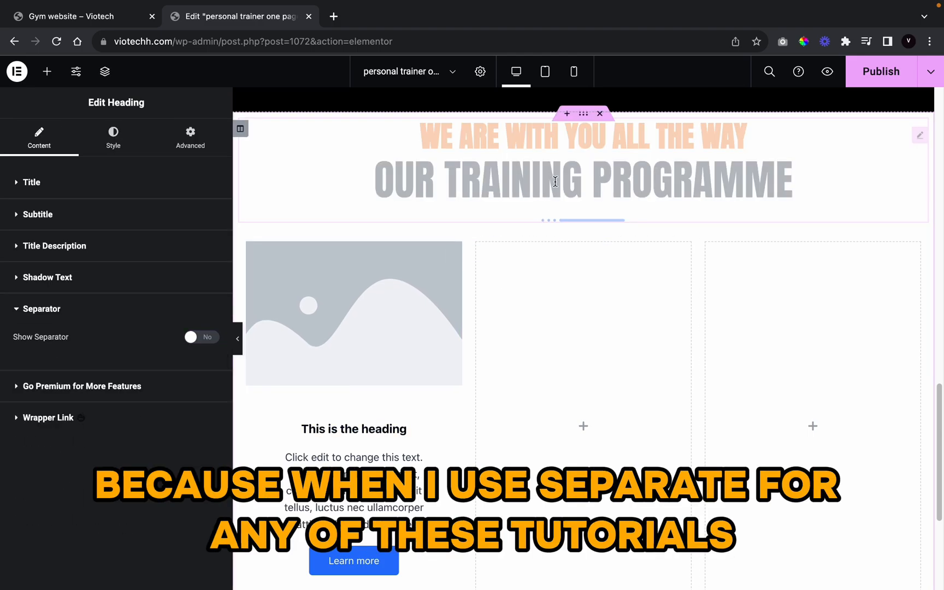
click(584, 113)
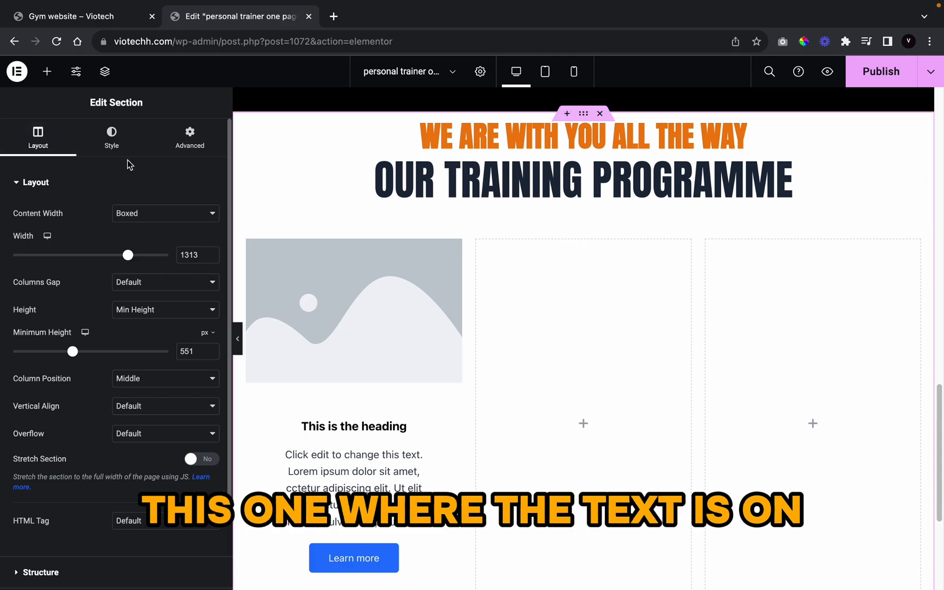
Step: Clear the training section's margin value
click(190, 137)
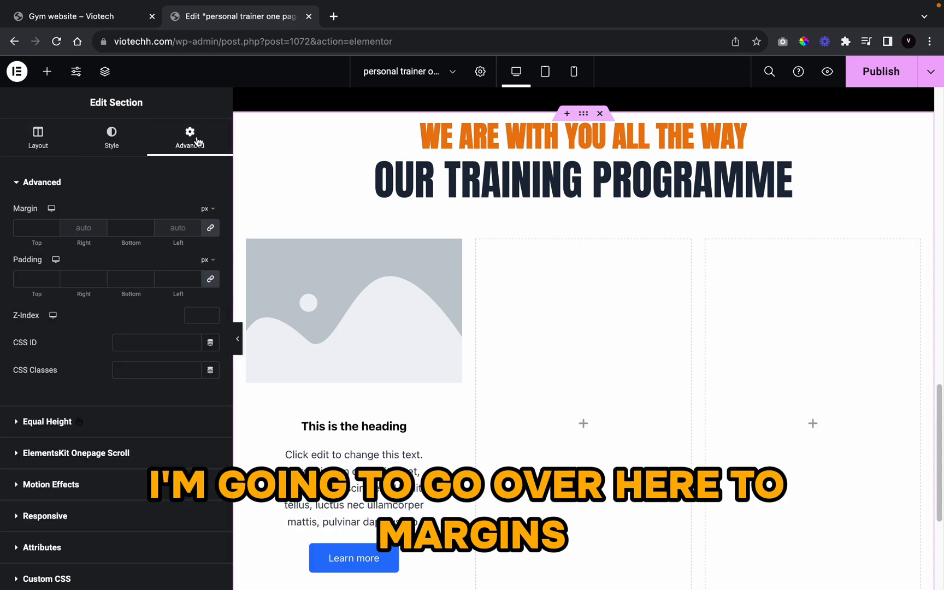
click(53, 226)
click(53, 226)
click(53, 226)
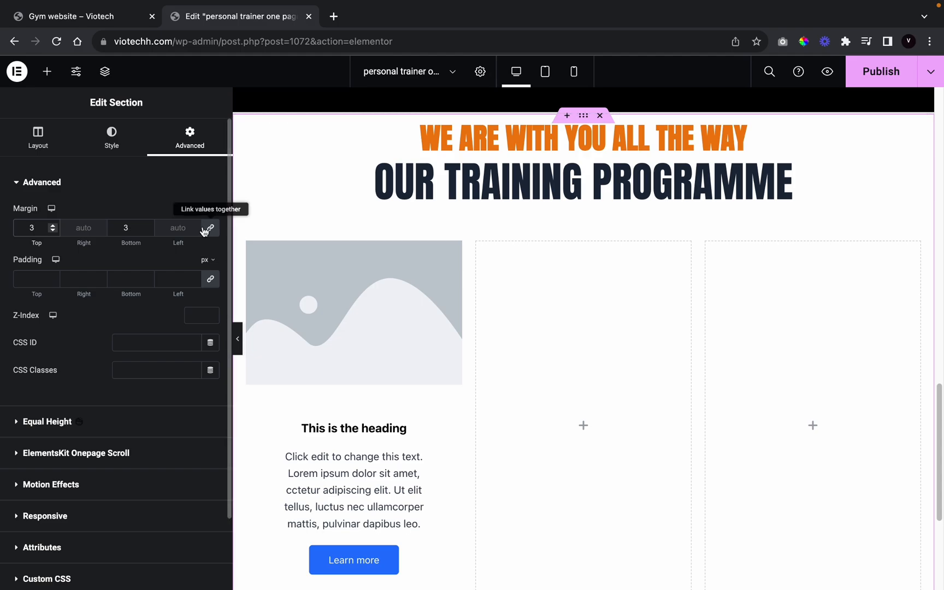
key(BackSpace)
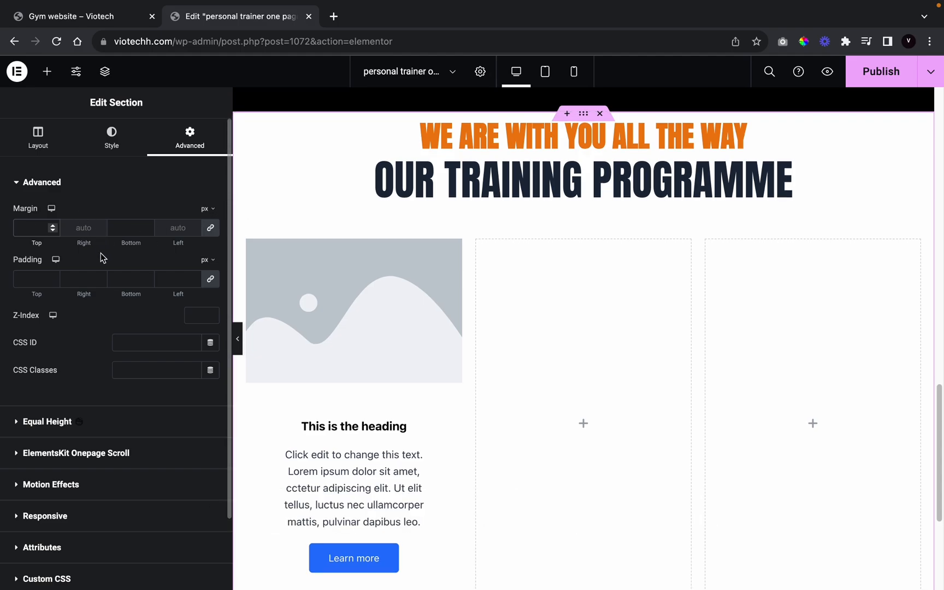
Step: Unlink the section padding and raise the top padding to 45 px
click(208, 280)
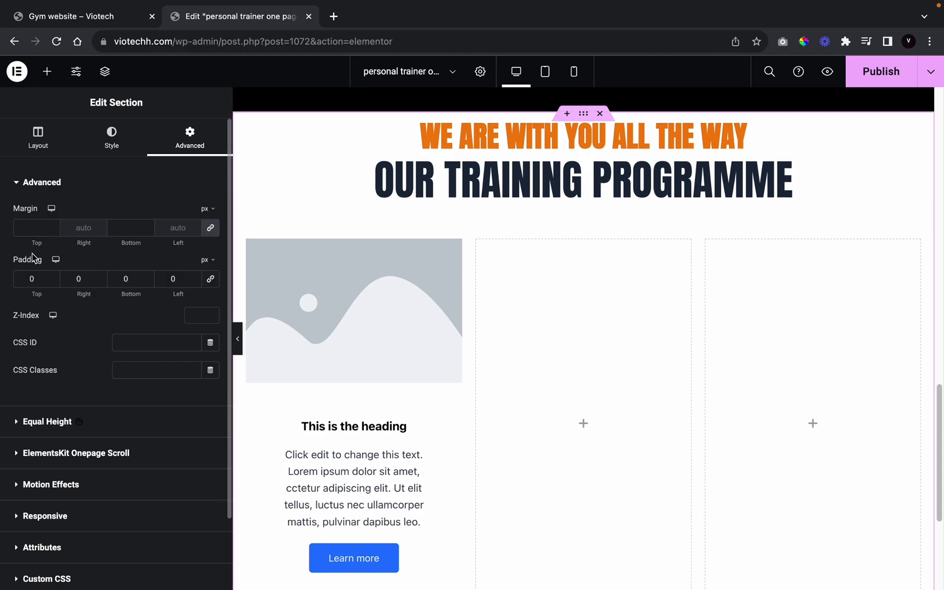
click(52, 276)
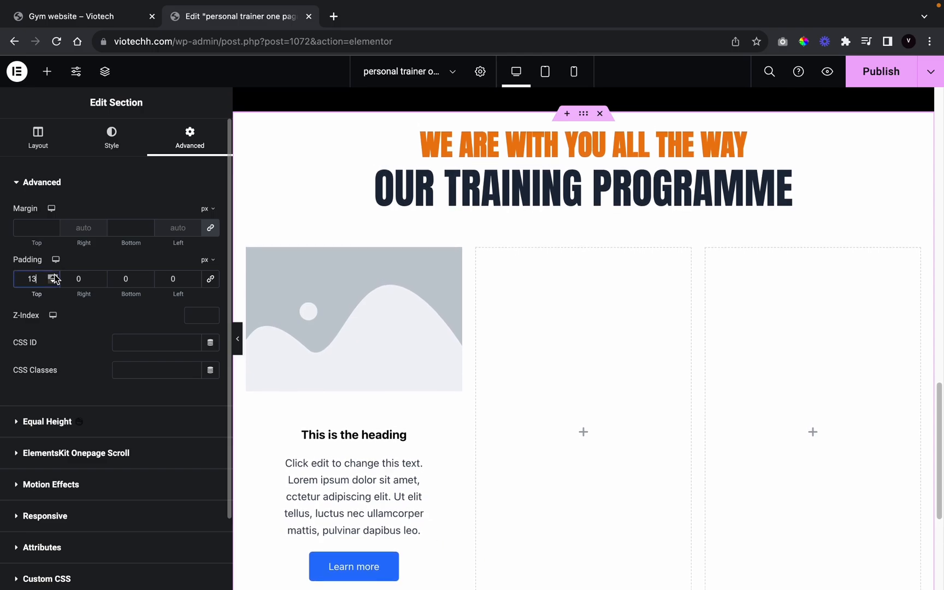
click(54, 275)
click(54, 276)
click(54, 276)
click(54, 276)
click(54, 275)
click(55, 276)
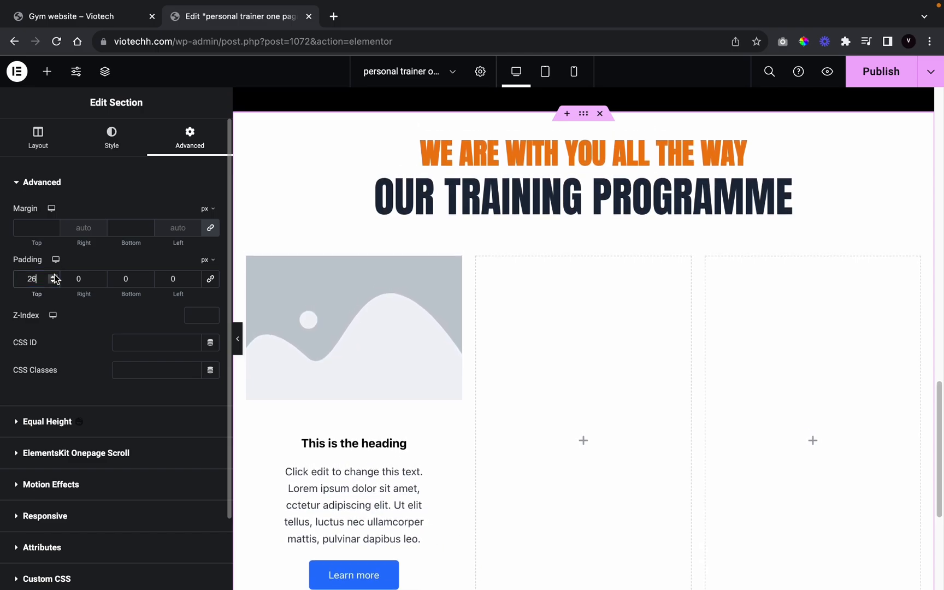
click(54, 275)
click(54, 275)
click(54, 276)
click(54, 276)
click(55, 276)
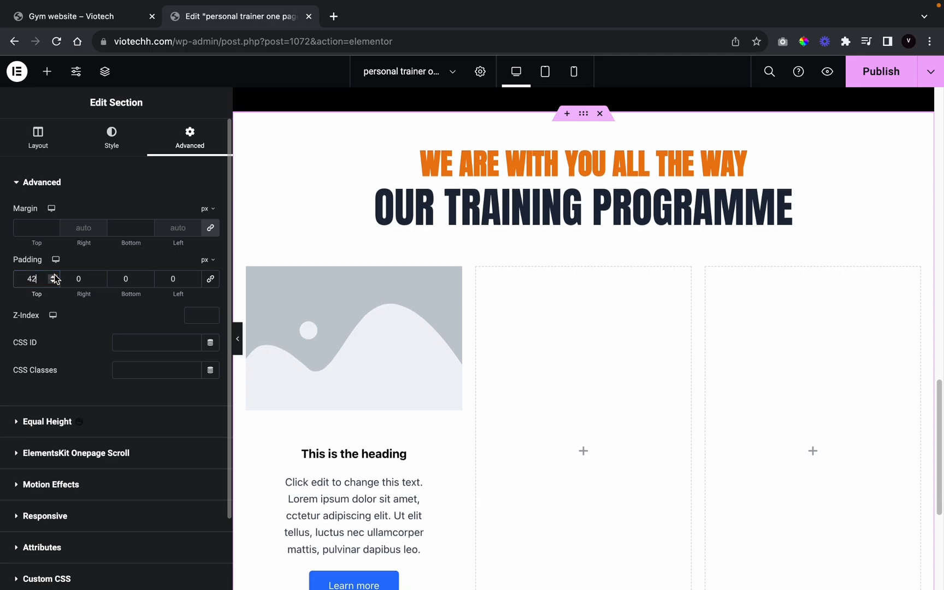
click(54, 276)
click(53, 276)
click(53, 276)
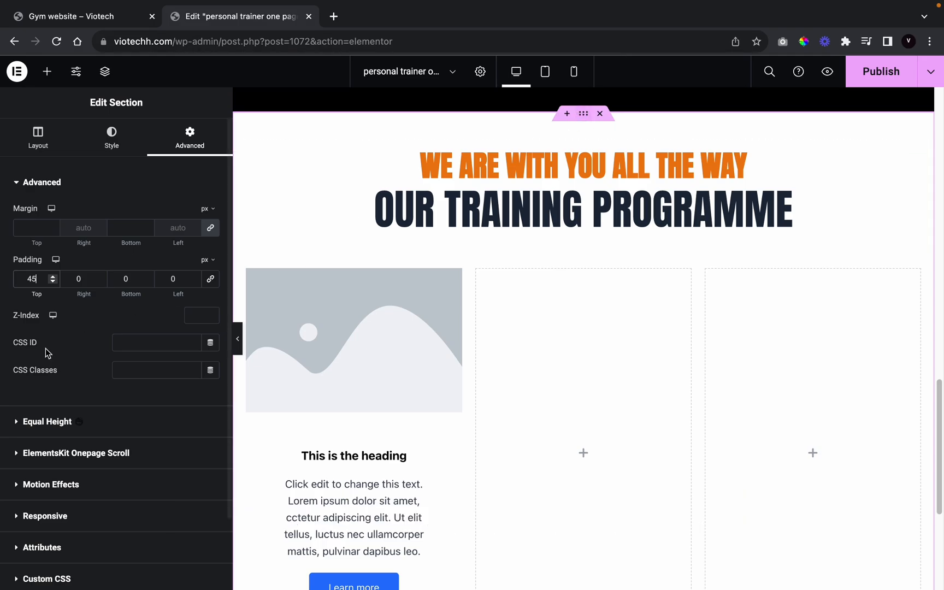
click(114, 143)
Step: Give the training section a solid Black background from the global colours
scroll(276, 388, down, 2)
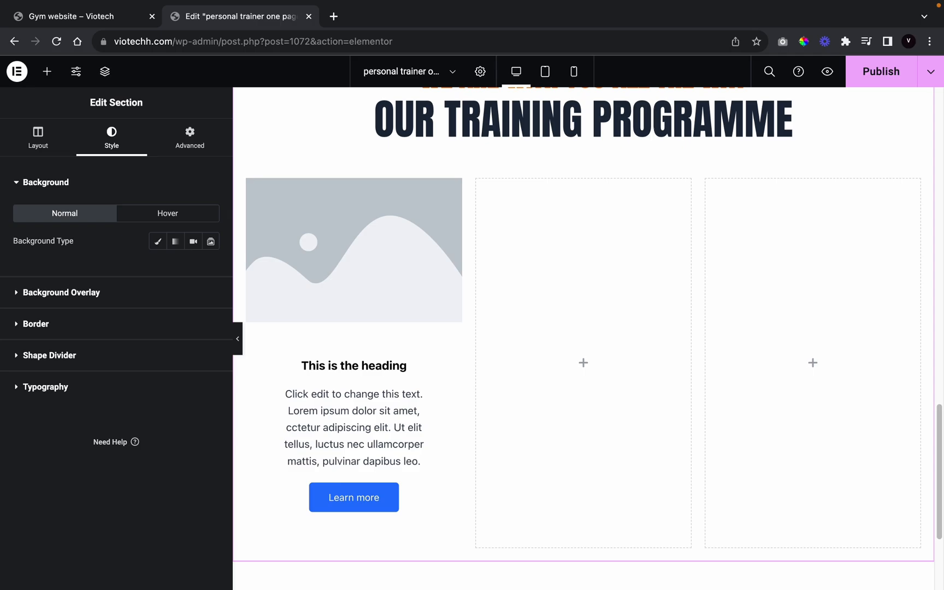
click(156, 241)
click(193, 268)
scroll(164, 444, down, 10)
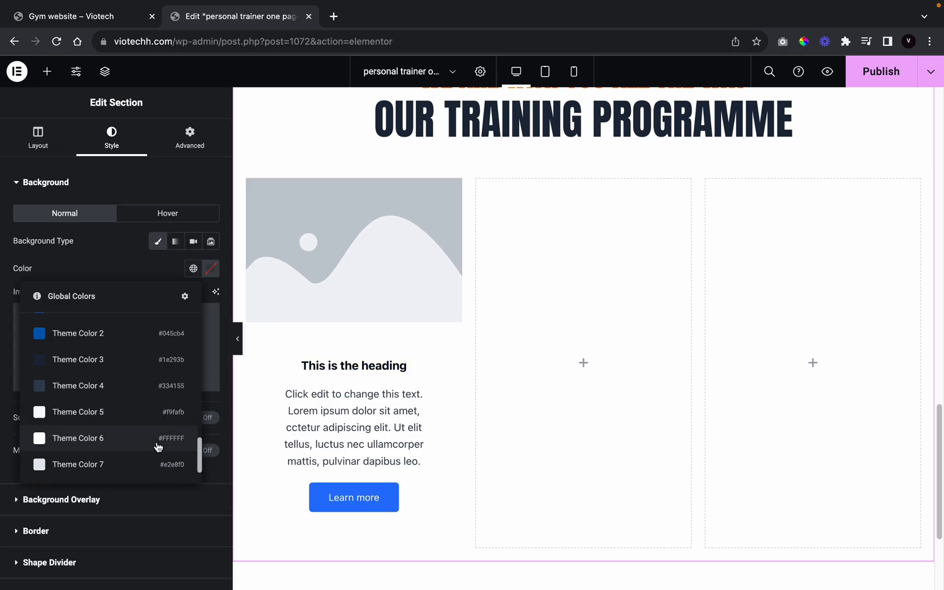
scroll(147, 445, up, 5)
scroll(130, 436, up, 5)
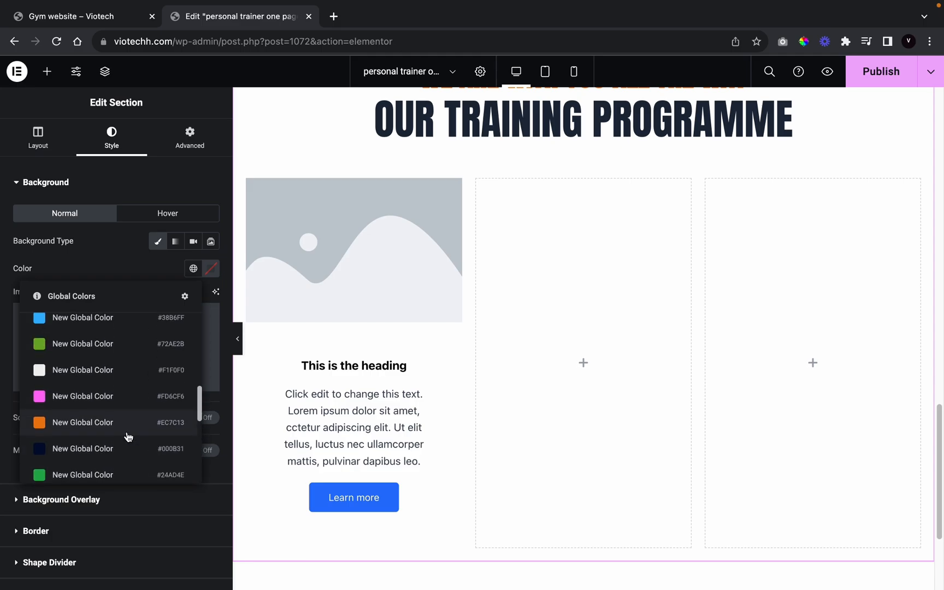
scroll(129, 434, up, 3)
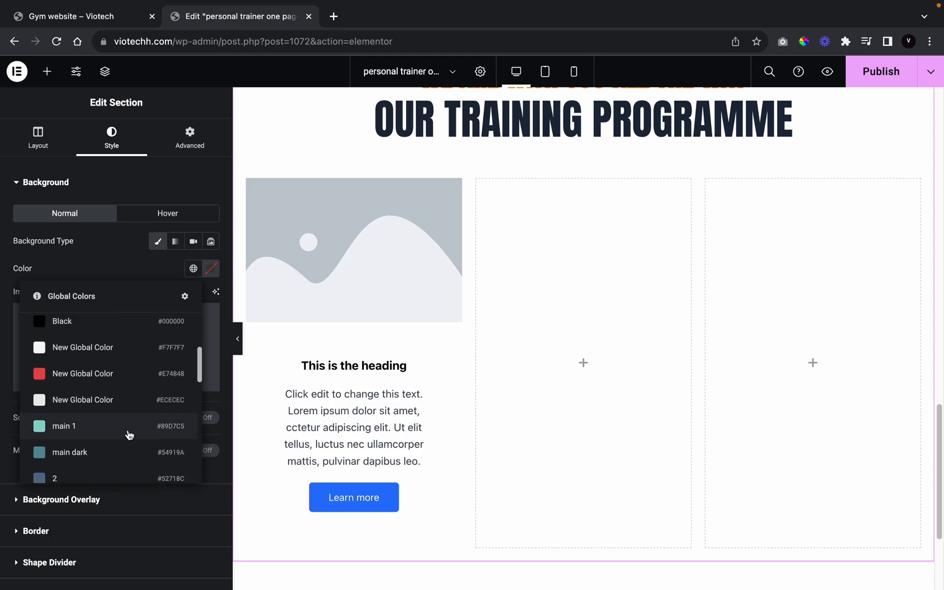
click(115, 351)
scroll(477, 523, up, 5)
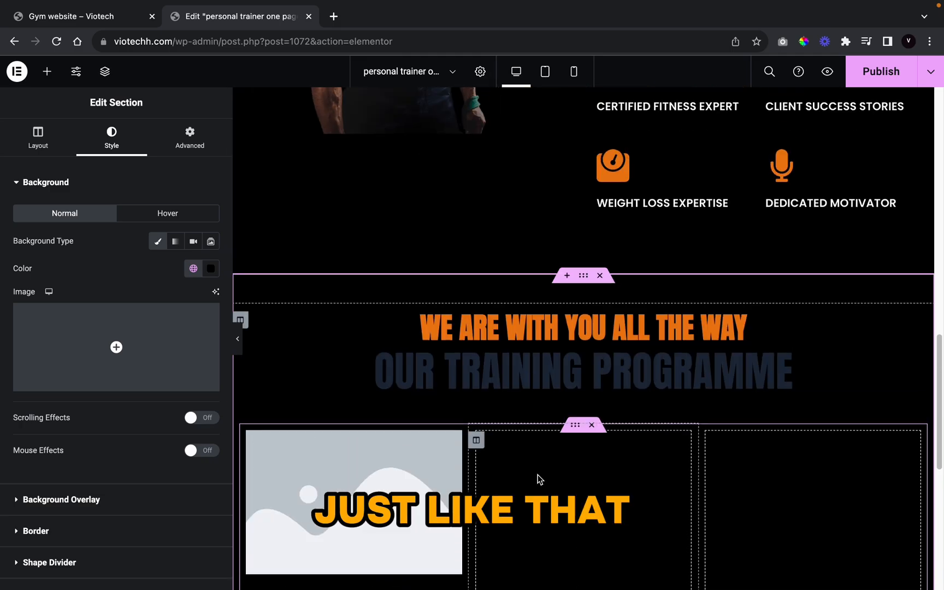
Step: Set the OUR TRAINING PROGRAMME title colour to global Theme Color 6 (white)
click(539, 362)
click(114, 141)
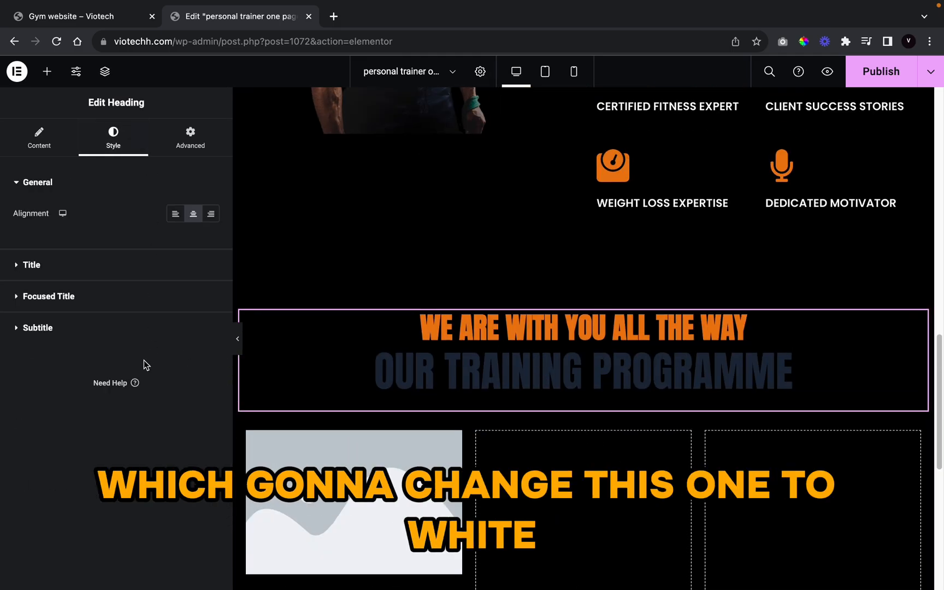
click(101, 290)
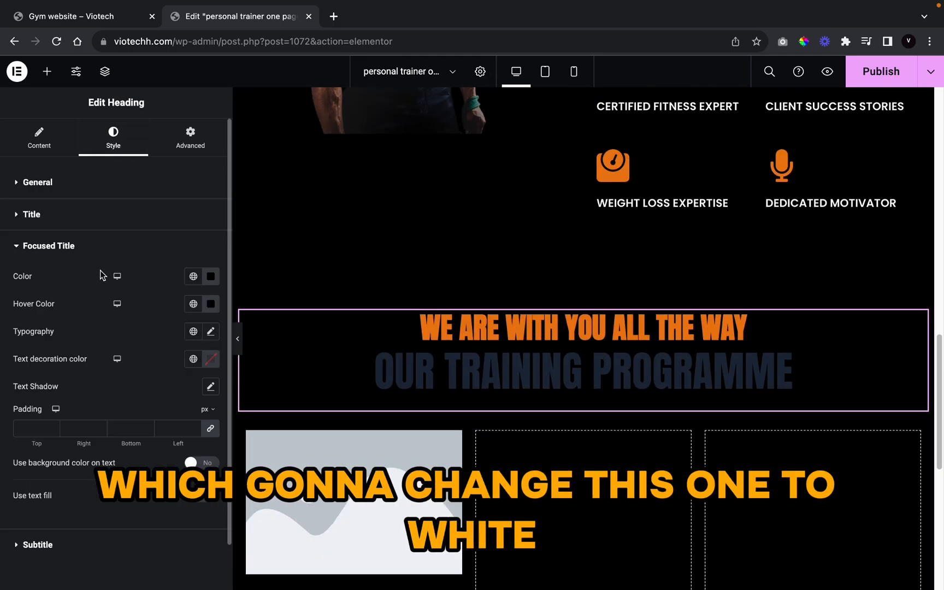
click(111, 231)
click(192, 262)
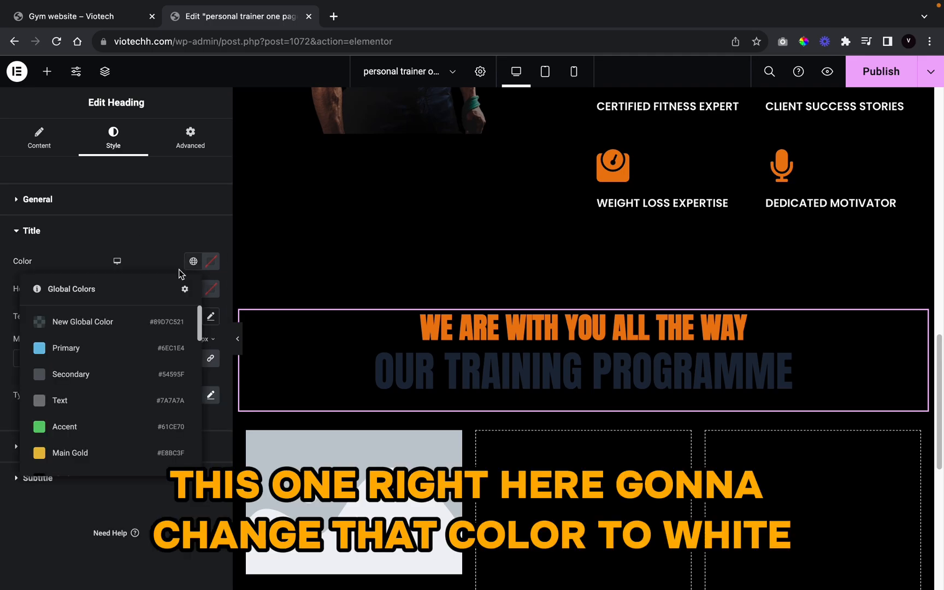
scroll(139, 390, down, 1)
scroll(138, 390, down, 10)
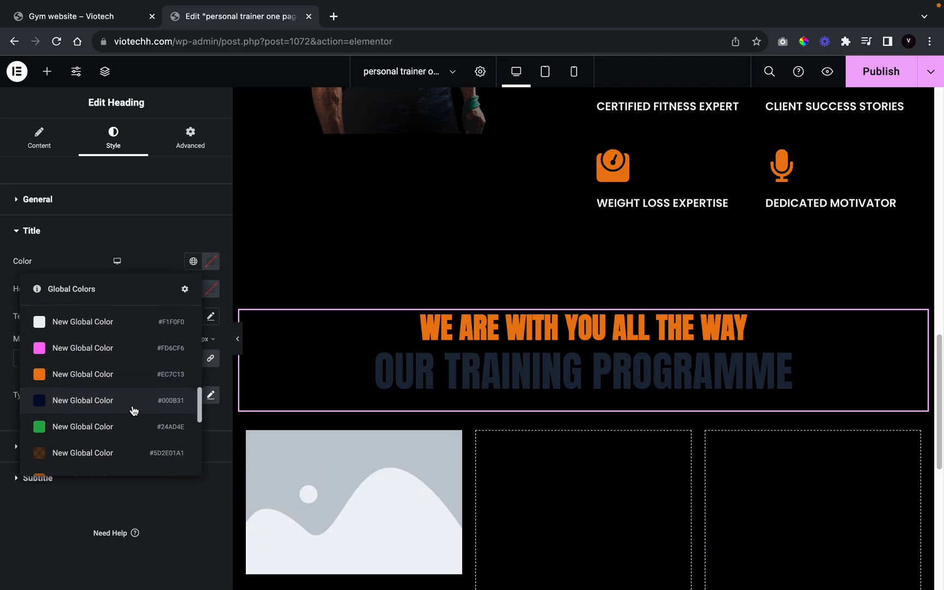
scroll(152, 377, up, 3)
click(159, 413)
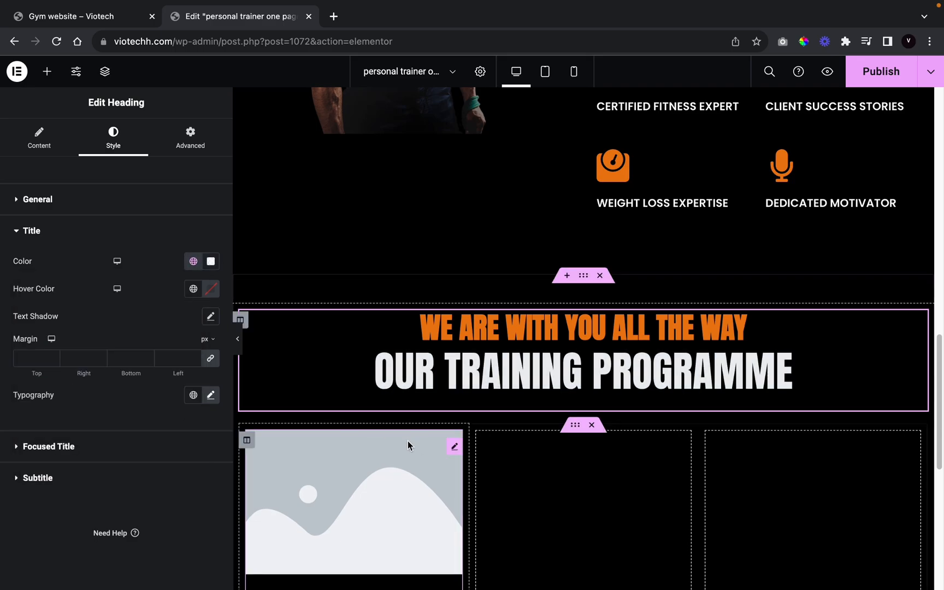
scroll(426, 444, down, 2)
scroll(444, 452, down, 3)
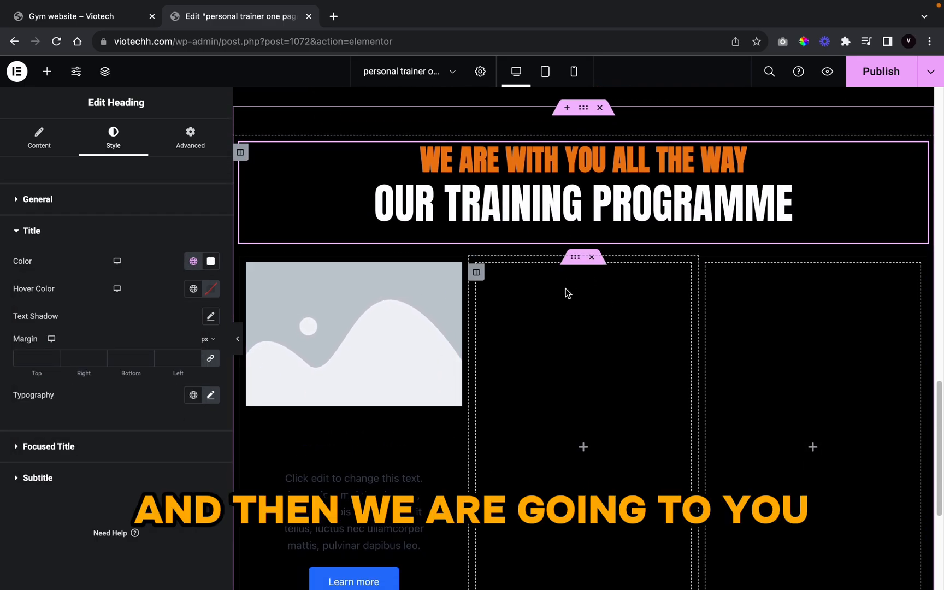
scroll(499, 388, down, 4)
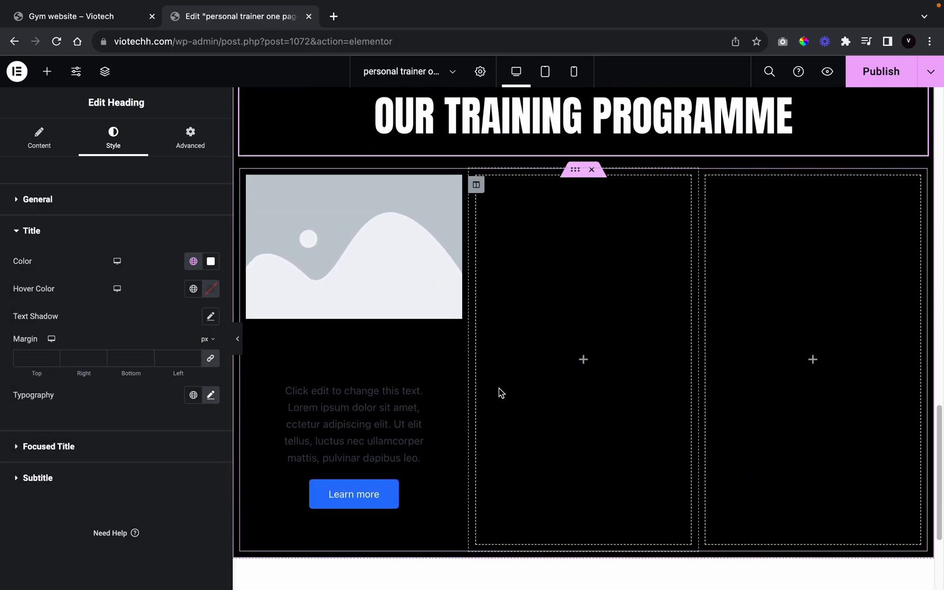
Step: Give the first card's image box the Classic Curves content layout
click(308, 249)
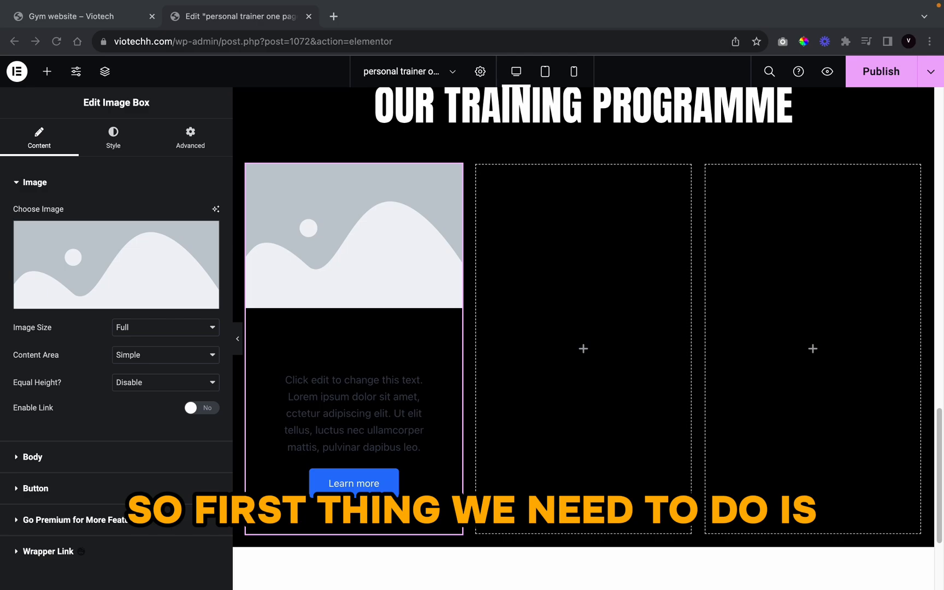
click(141, 305)
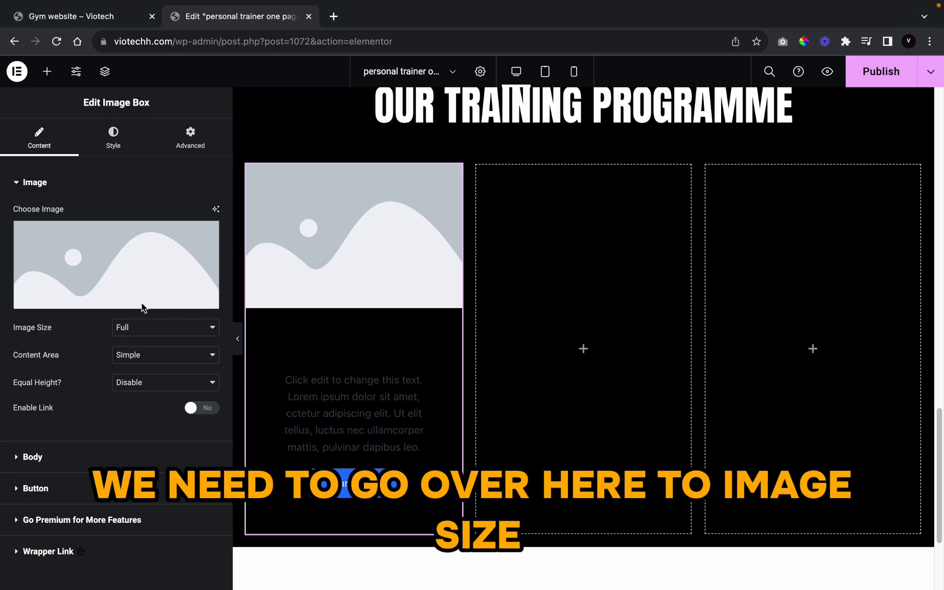
click(136, 362)
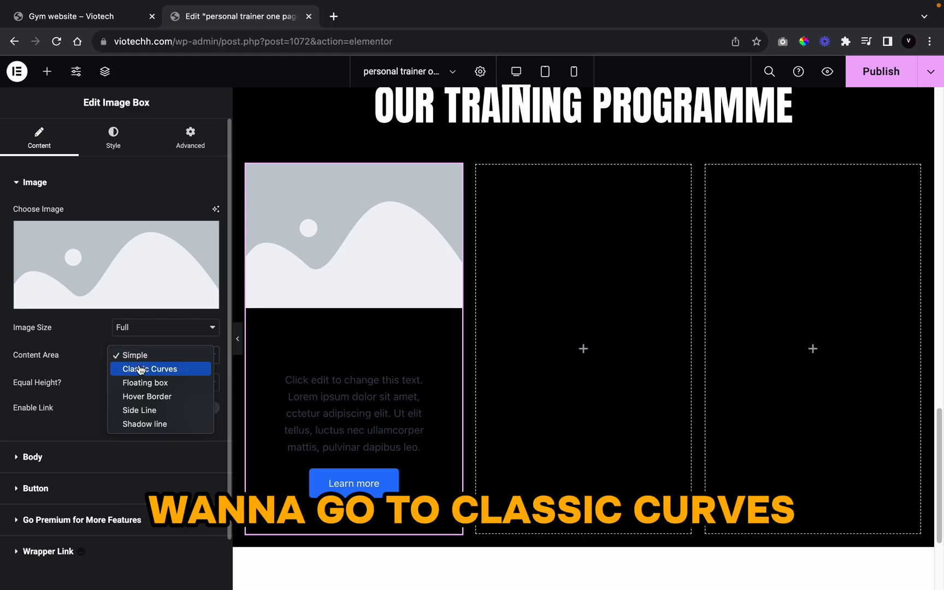
click(142, 371)
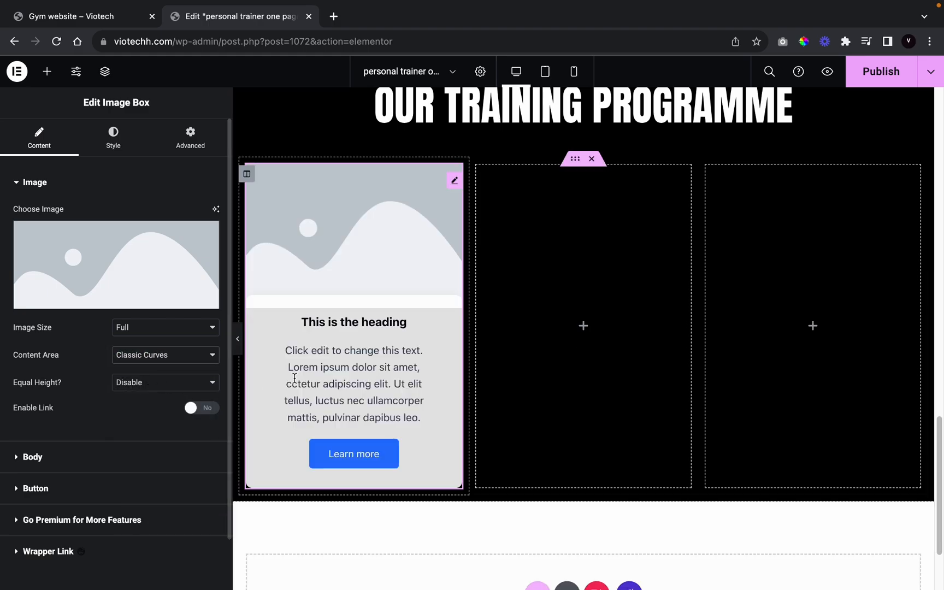
Step: Insert the boxing pair photo from the Media Library as the card's image
click(145, 287)
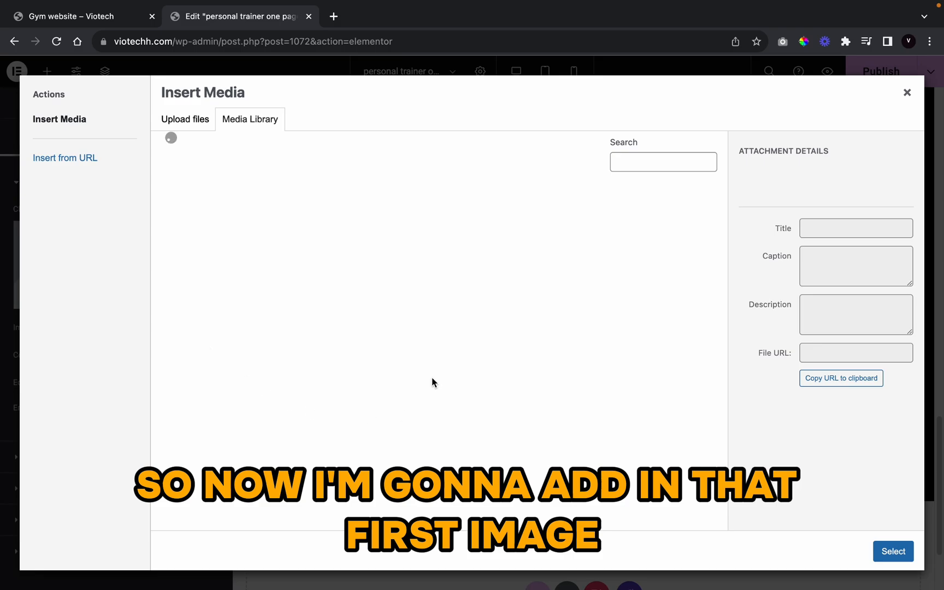
scroll(432, 381, down, 6)
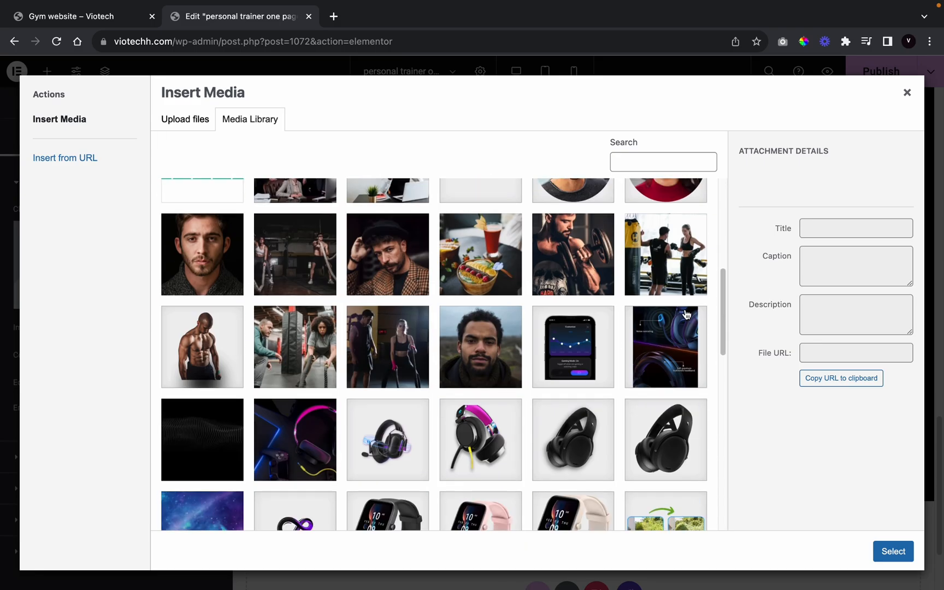
click(689, 286)
click(895, 552)
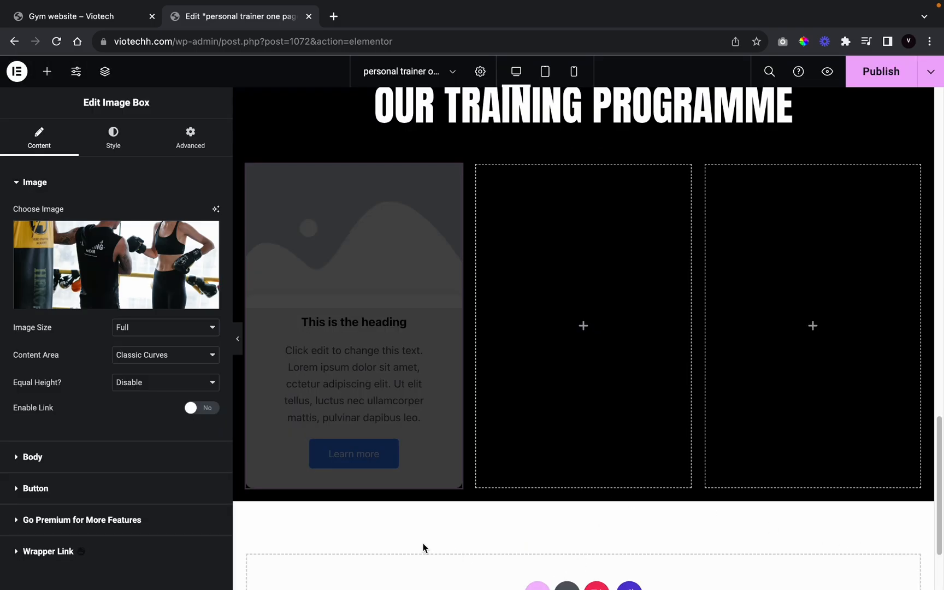
scroll(446, 530, down, 4)
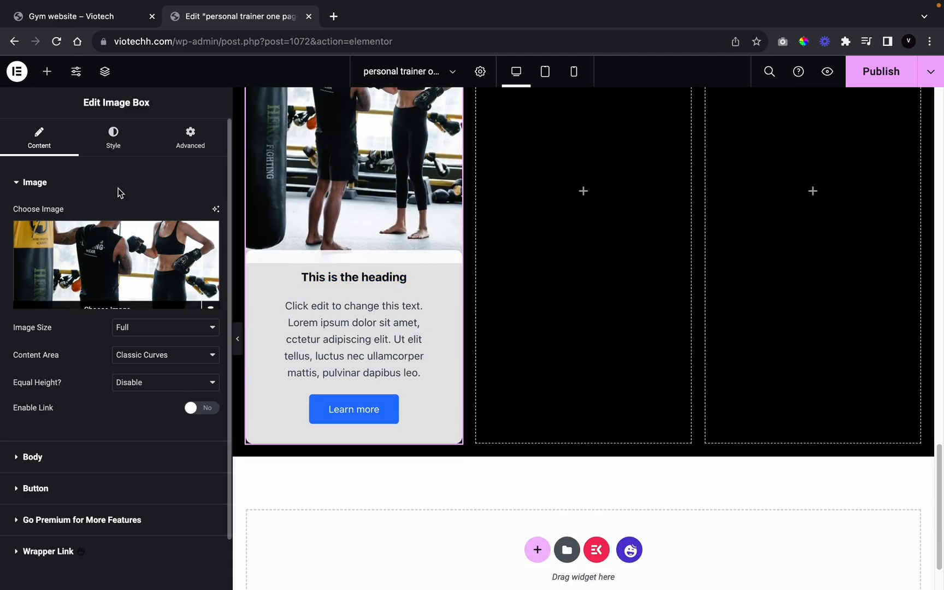
click(124, 144)
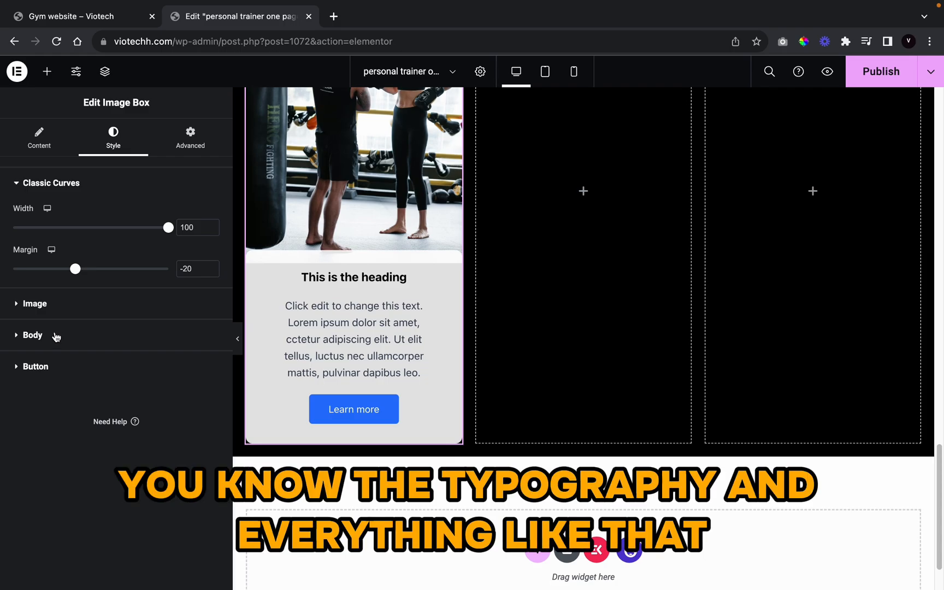
Step: Set the first card's button text font family to Anton
click(55, 334)
click(63, 183)
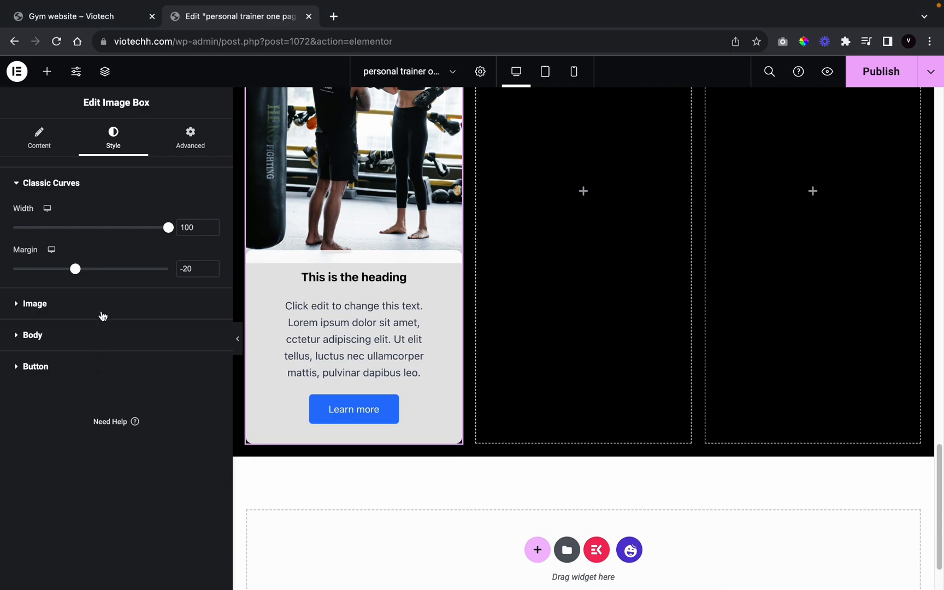
click(91, 348)
scroll(125, 418, down, 5)
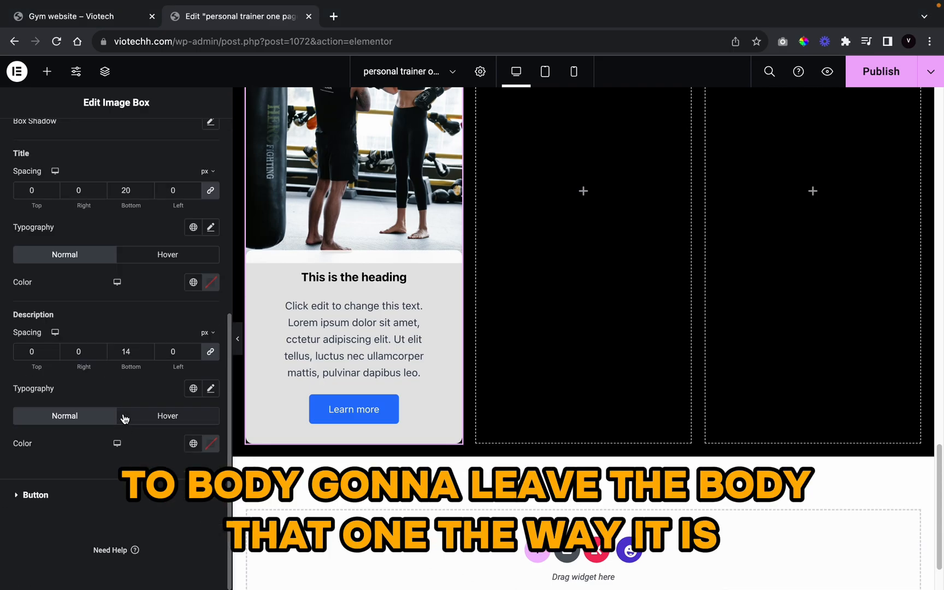
click(53, 497)
scroll(86, 410, down, 1)
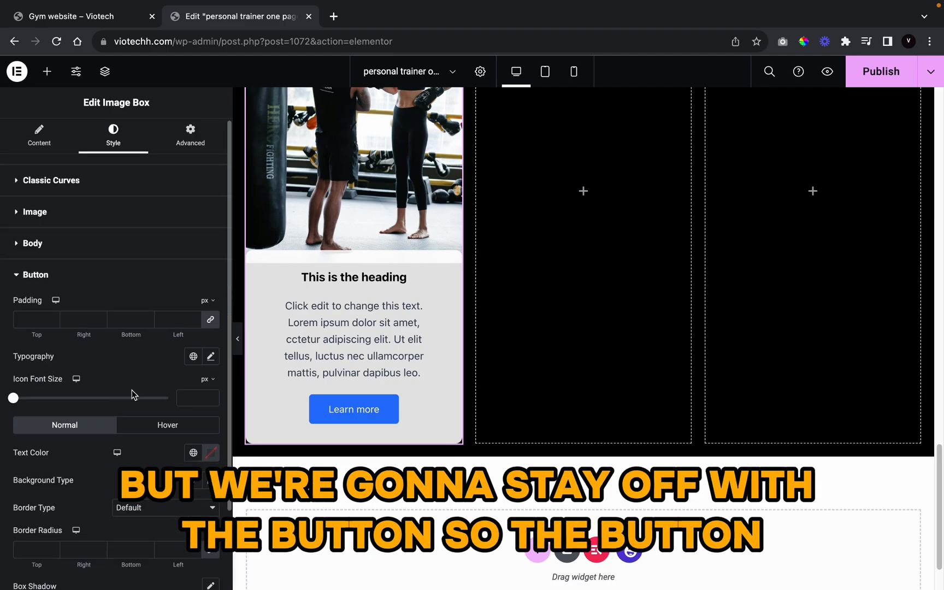
click(211, 360)
scroll(151, 431, down, 1)
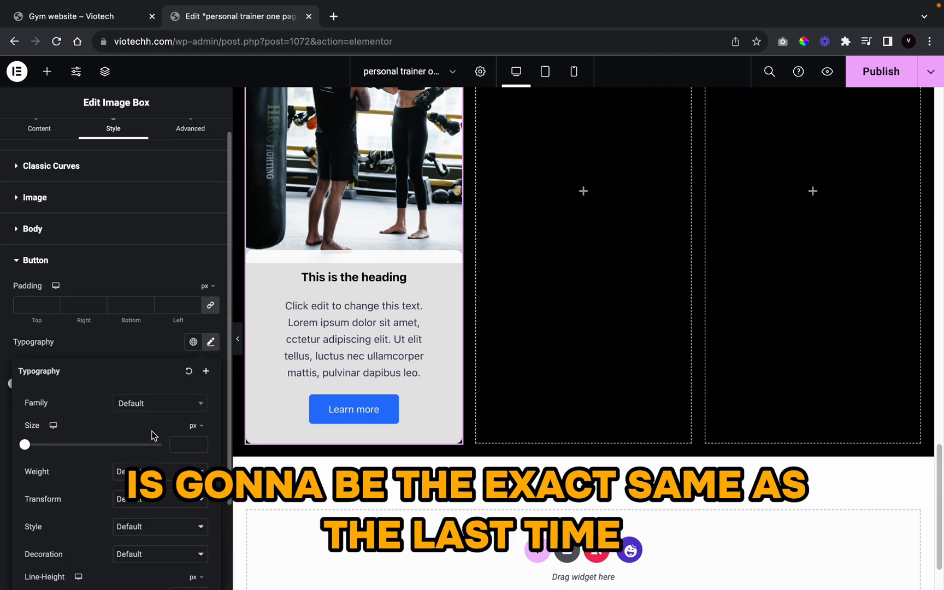
click(150, 411)
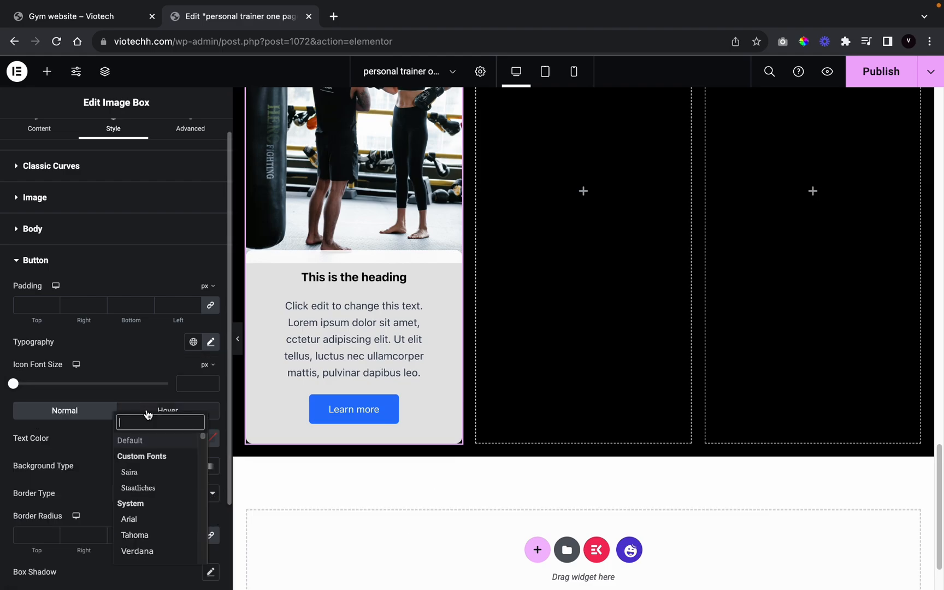
key(Escape)
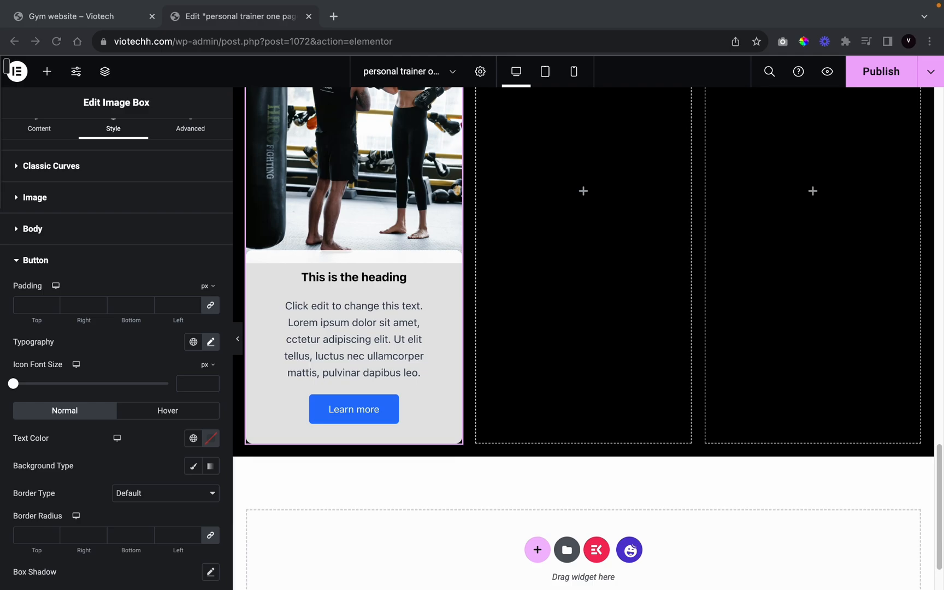
click(210, 342)
click(180, 403)
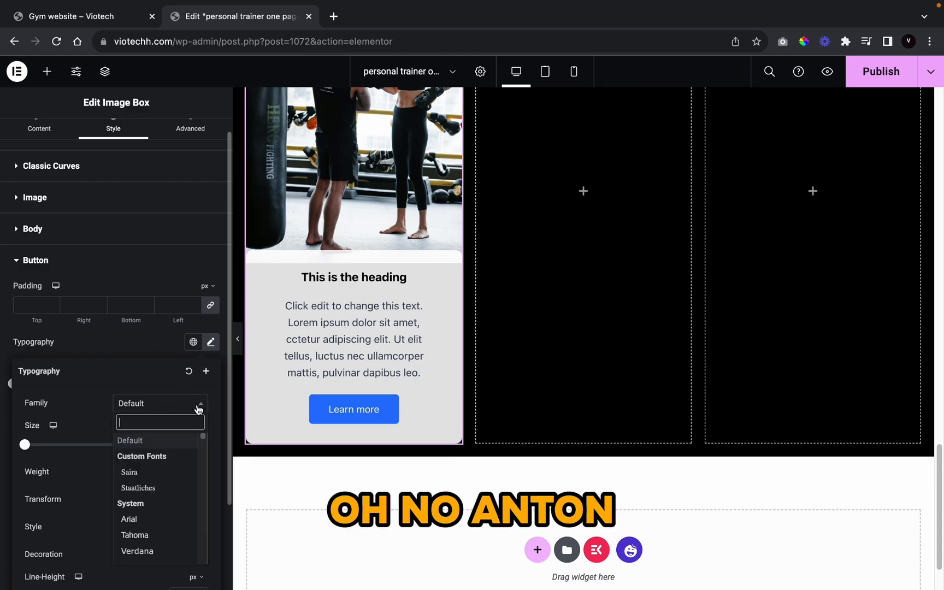
text(anton)
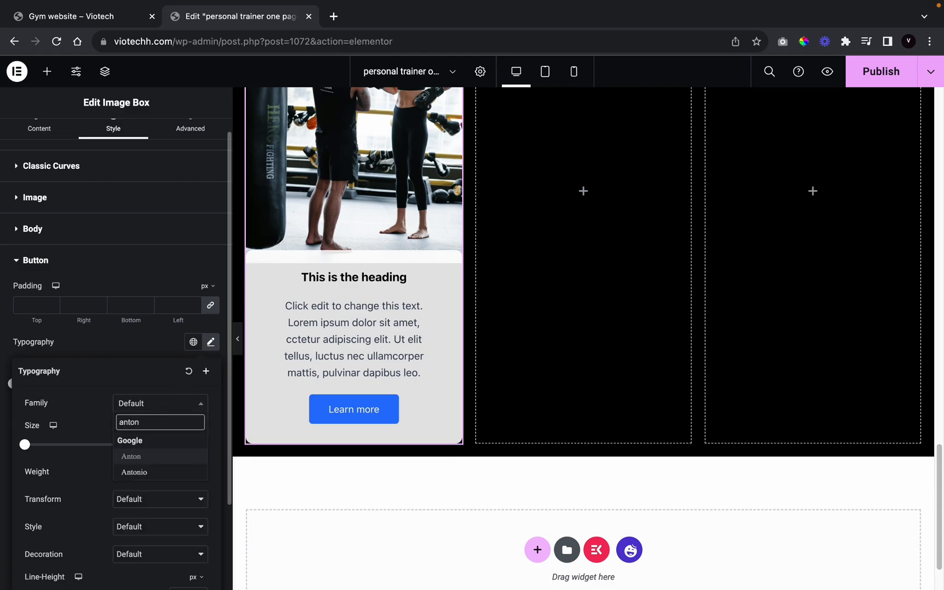
click(160, 458)
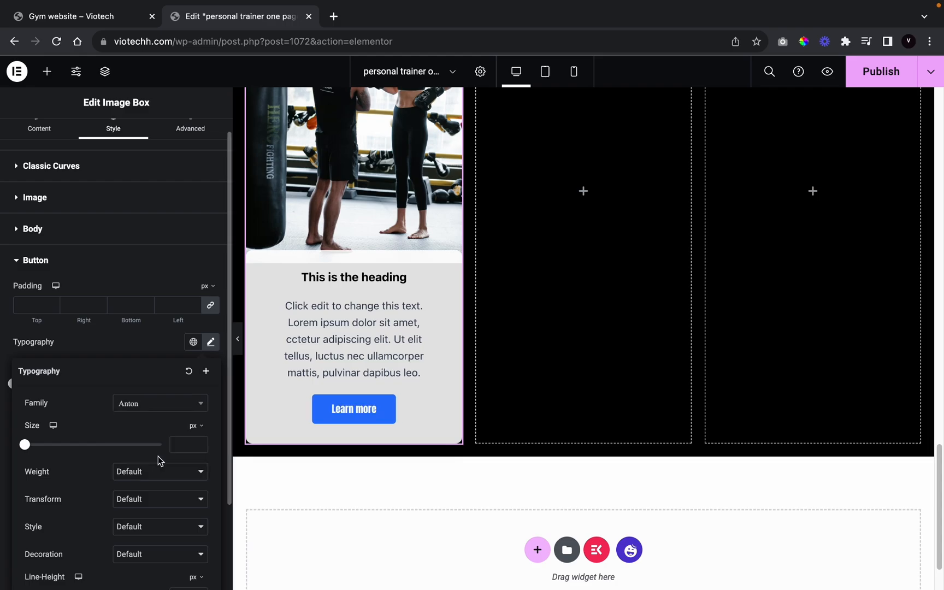
Step: Make the button text size 17 and uppercase, leaving weight at Default
scroll(127, 422, down, 1)
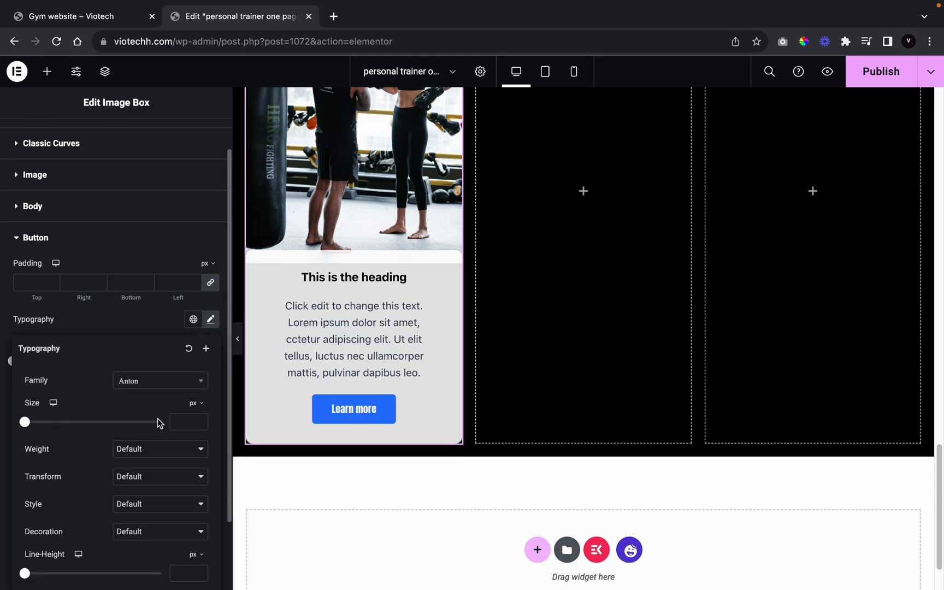
click(158, 449)
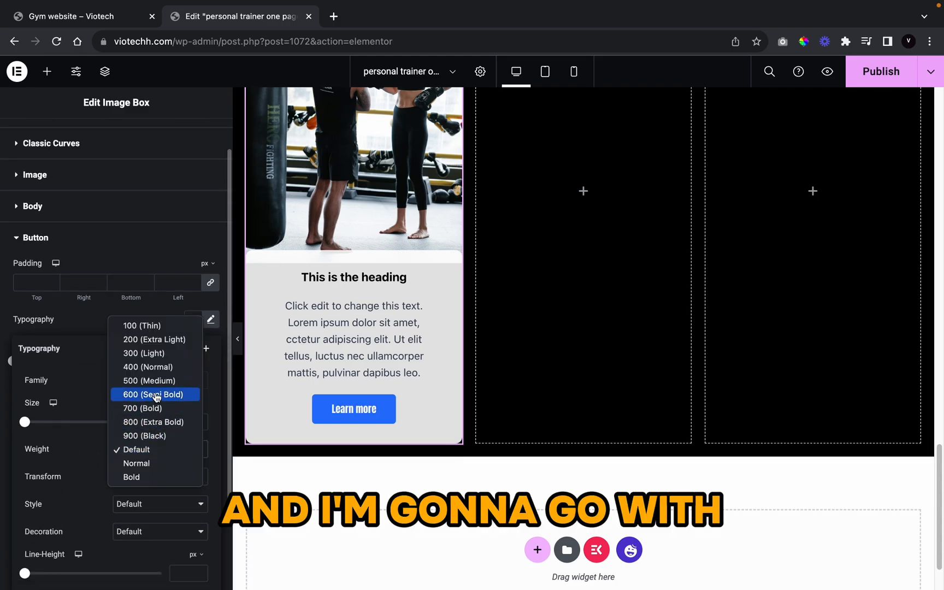
click(90, 415)
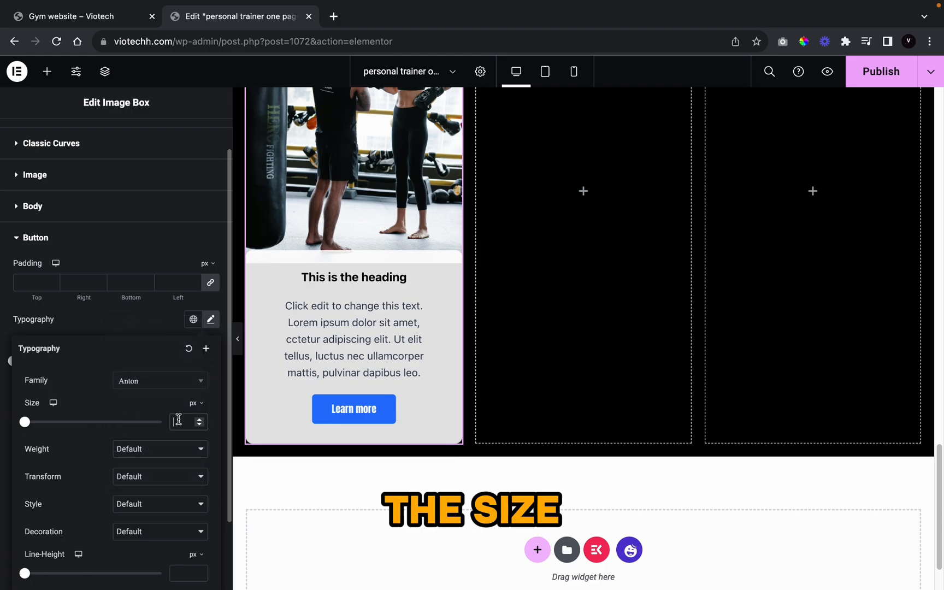
text(17)
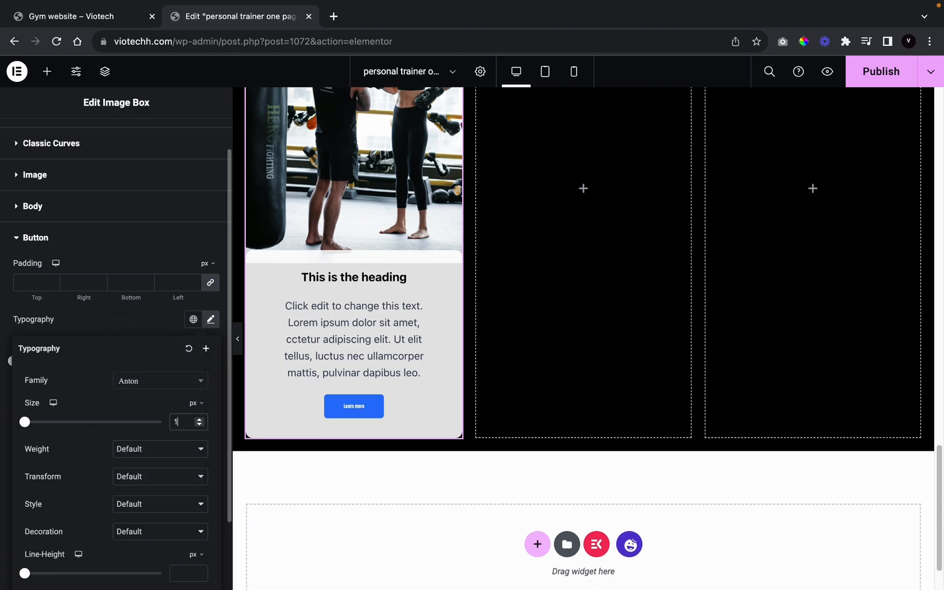
click(165, 446)
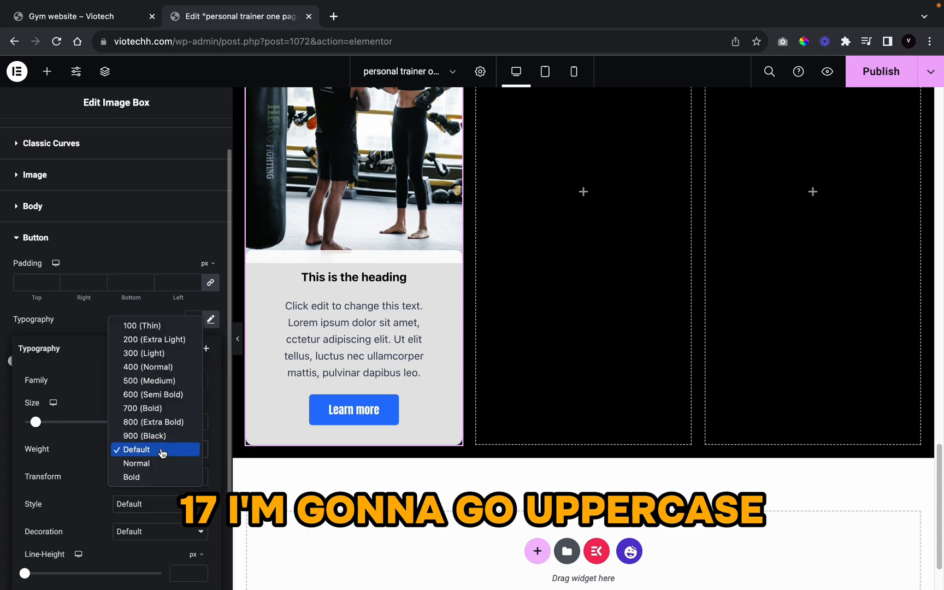
click(82, 455)
click(137, 481)
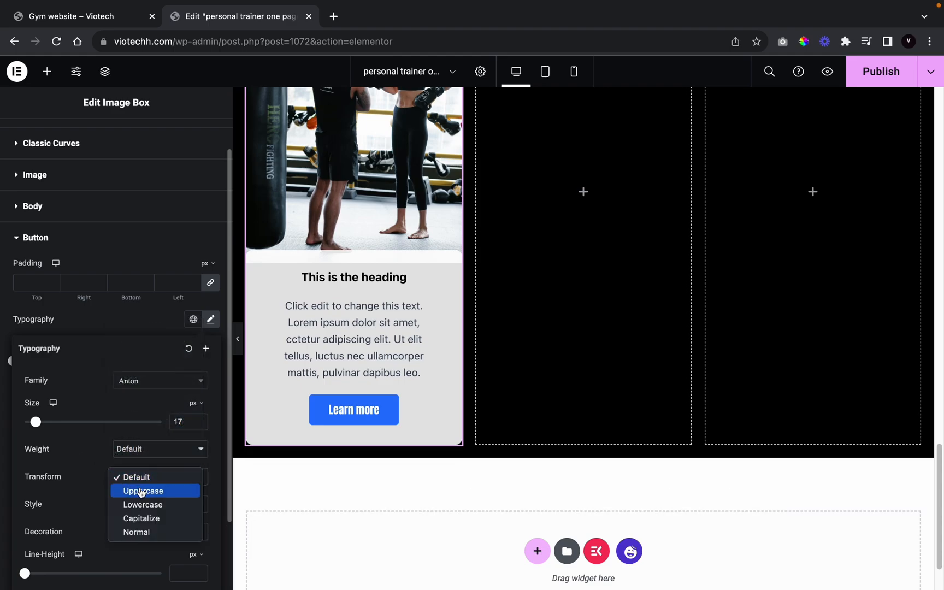
click(141, 491)
click(97, 310)
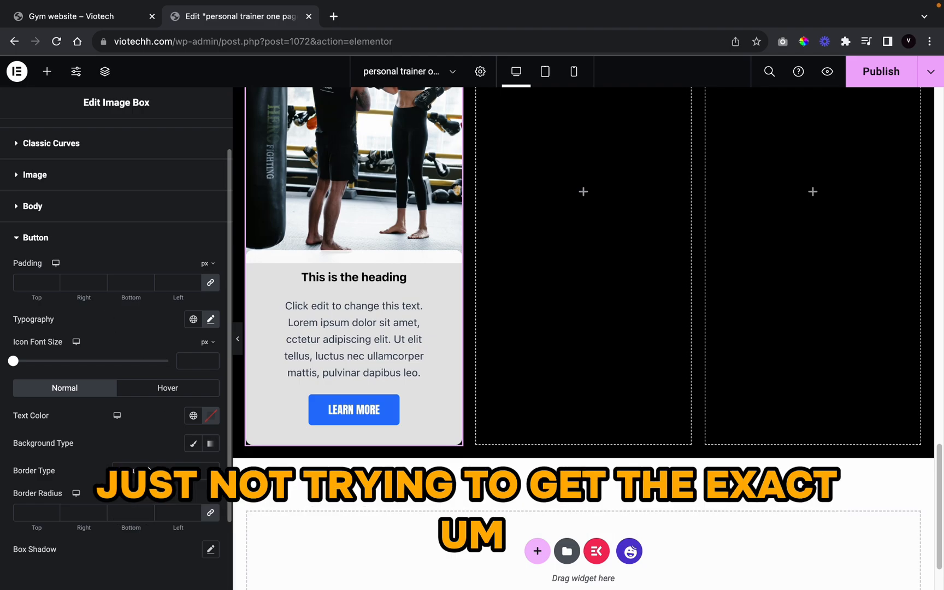
Step: Give the LEARN MORE button a gradient background starting with the global orange
click(210, 443)
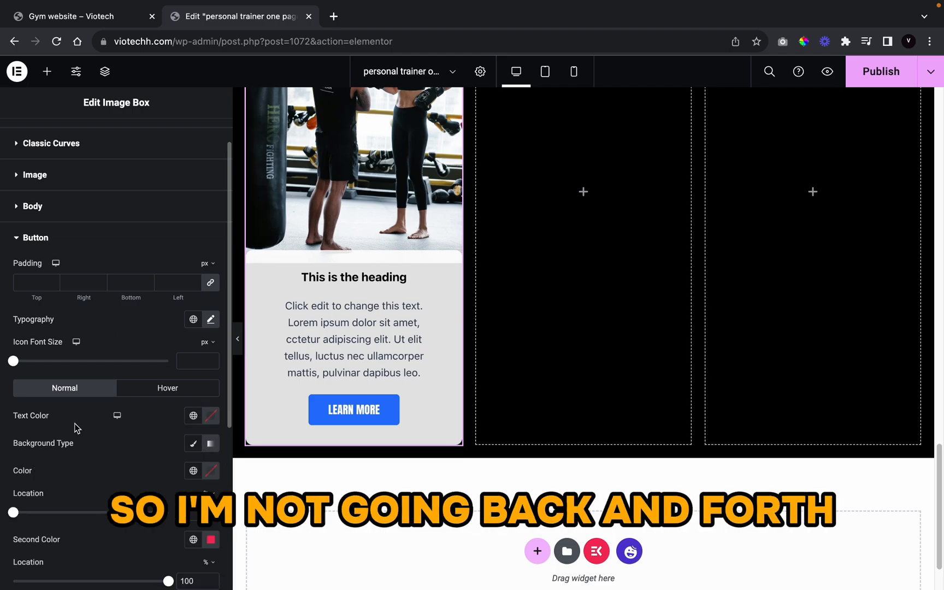
scroll(110, 446, down, 1)
scroll(109, 451, down, 5)
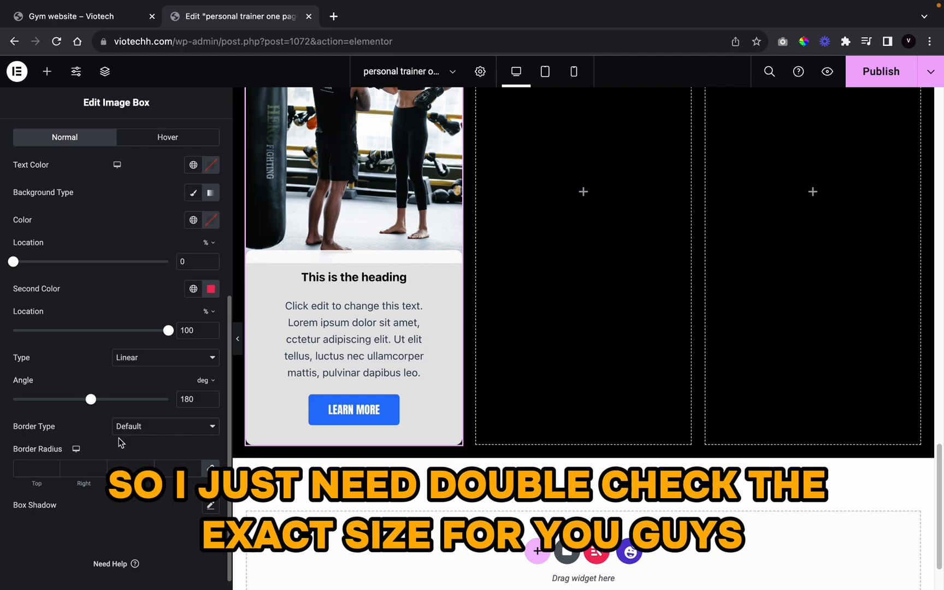
click(196, 224)
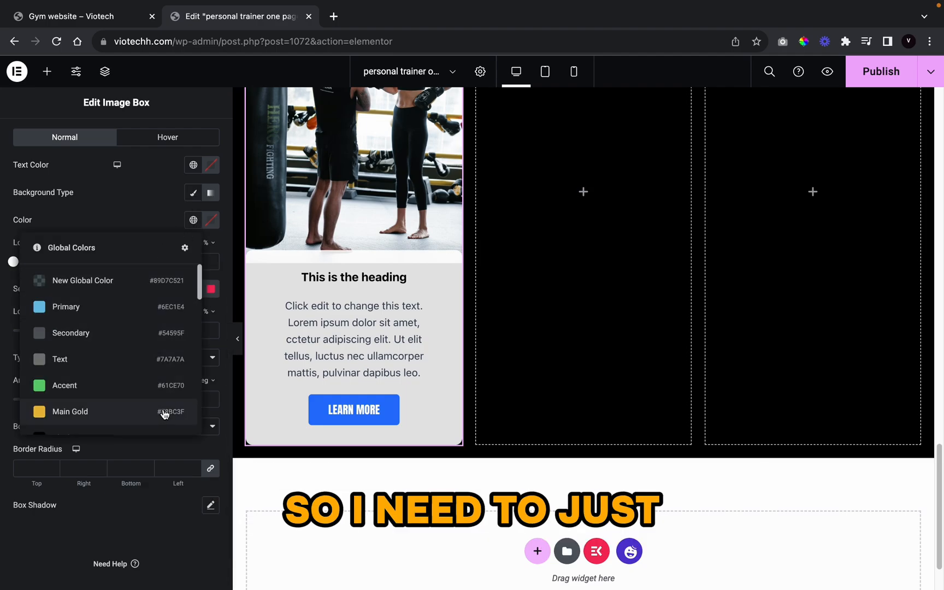
scroll(165, 411, down, 10)
scroll(166, 411, up, 8)
scroll(166, 410, down, 3)
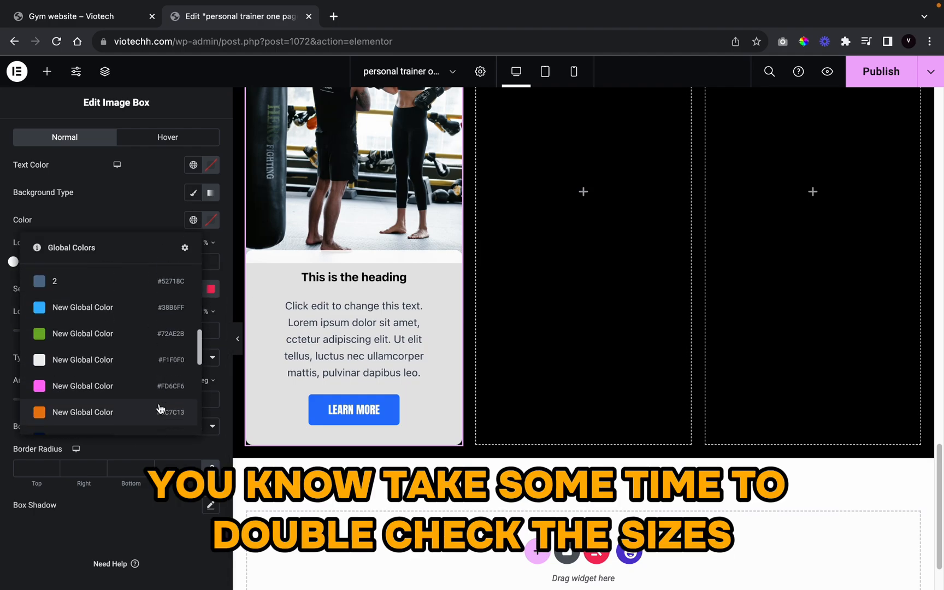
click(109, 409)
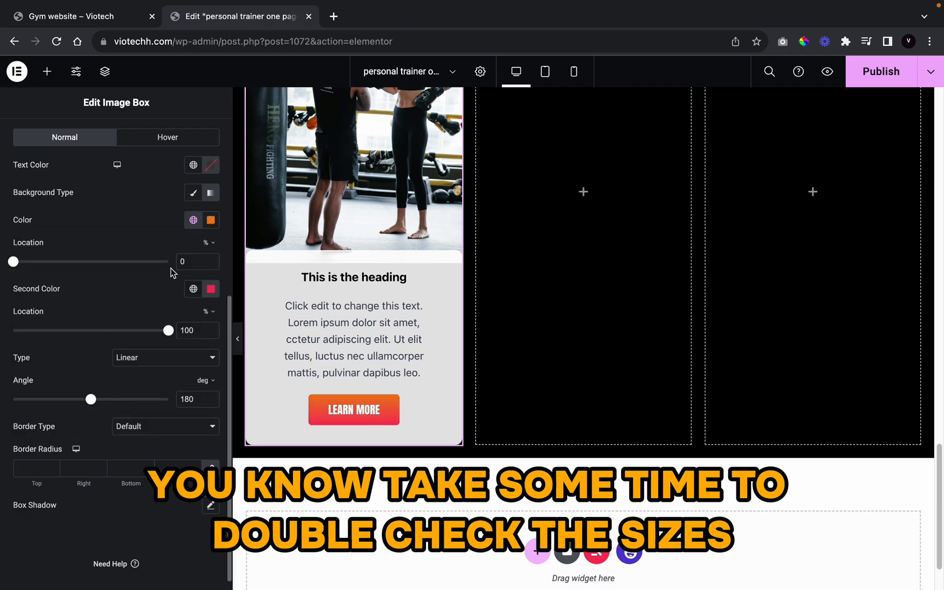
Step: Set the button gradient's second colour to the global dark orange
click(195, 293)
scroll(136, 414, down, 10)
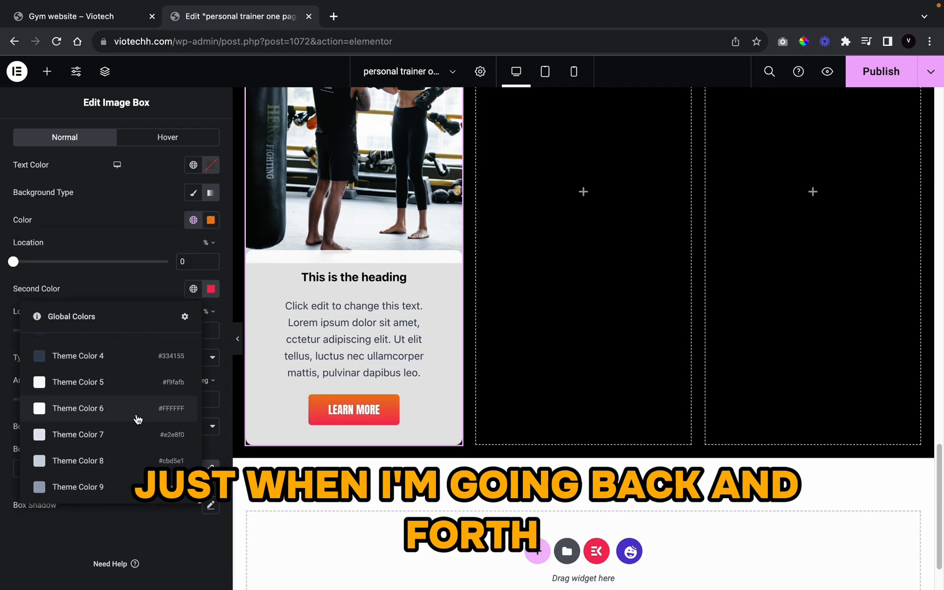
scroll(138, 418, up, 1)
scroll(138, 416, up, 5)
scroll(131, 415, up, 1)
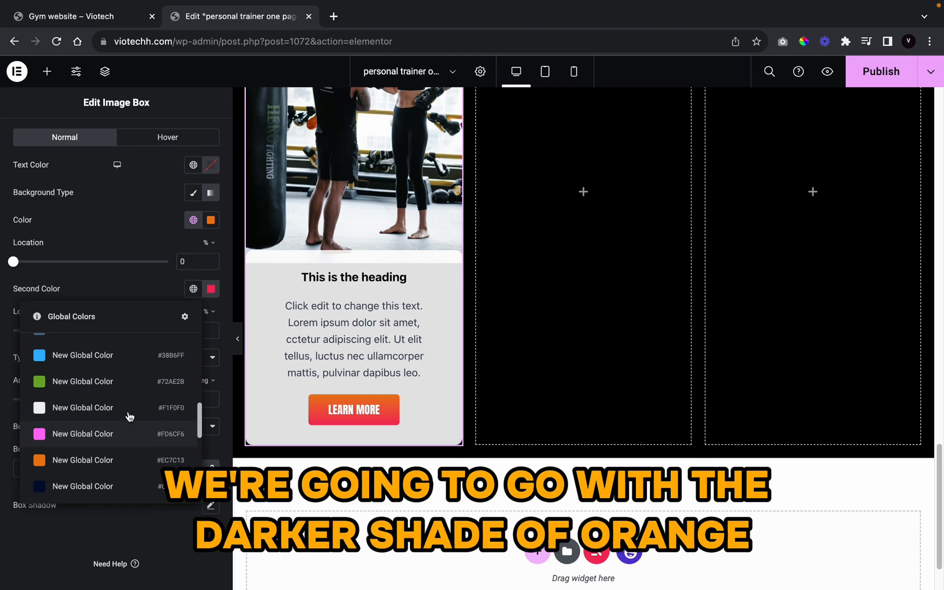
scroll(125, 407, down, 6)
scroll(126, 403, up, 2)
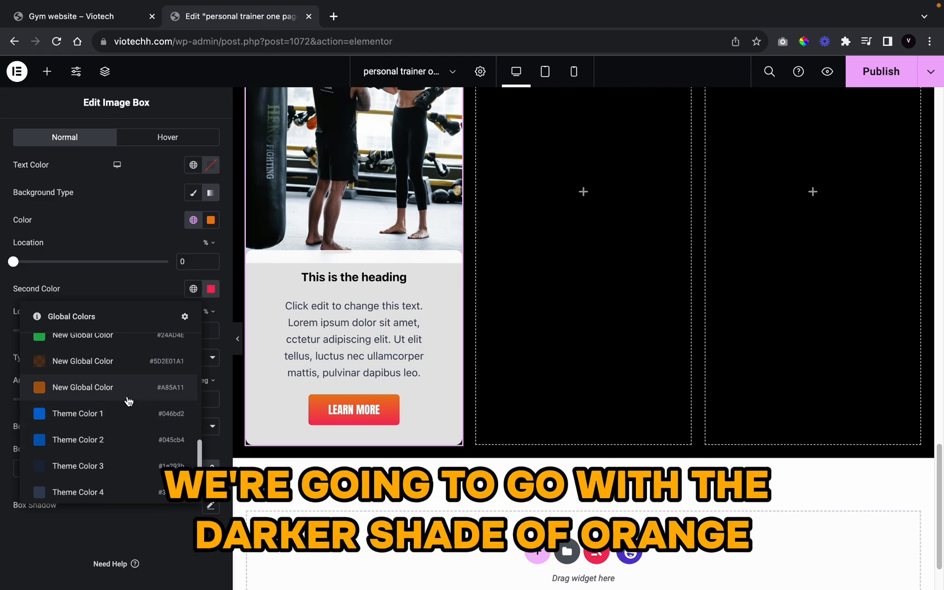
click(126, 398)
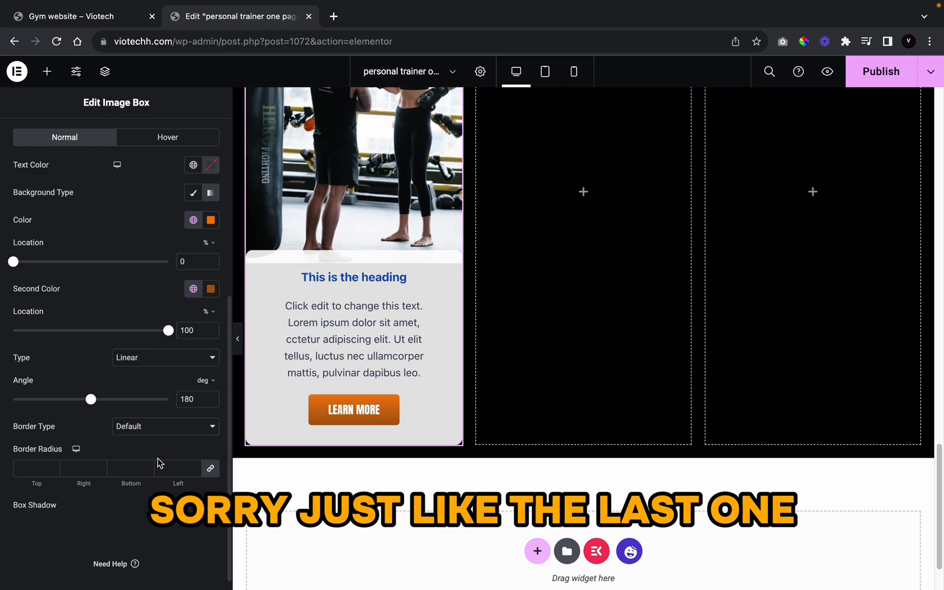
scroll(103, 389, up, 4)
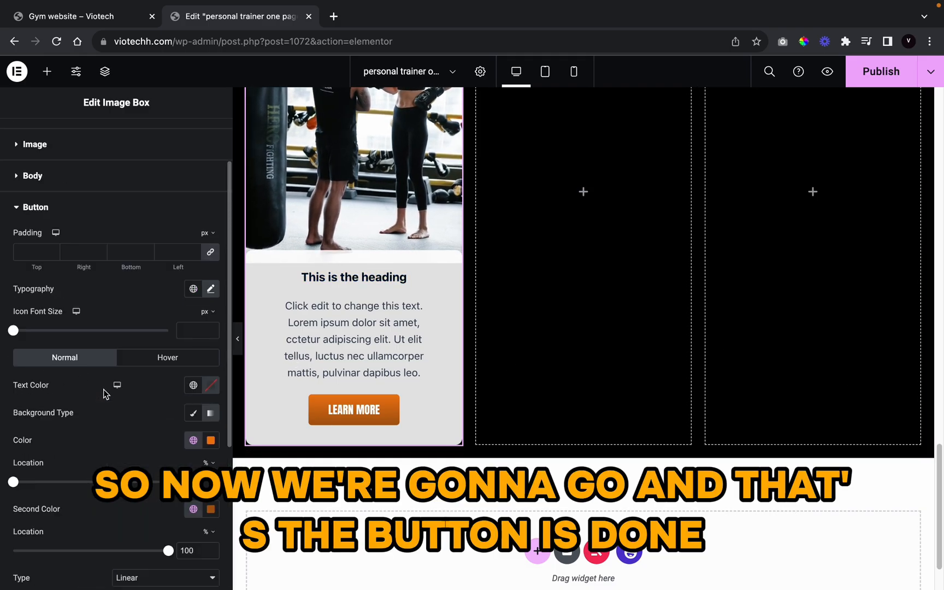
Step: Style the card title in uppercase Anton at 19 px
click(114, 174)
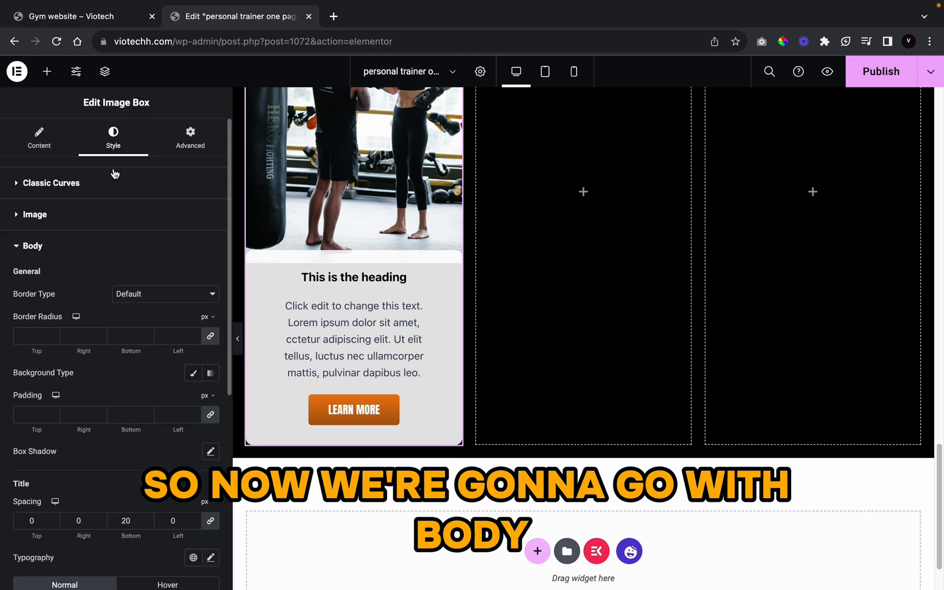
scroll(109, 319, down, 5)
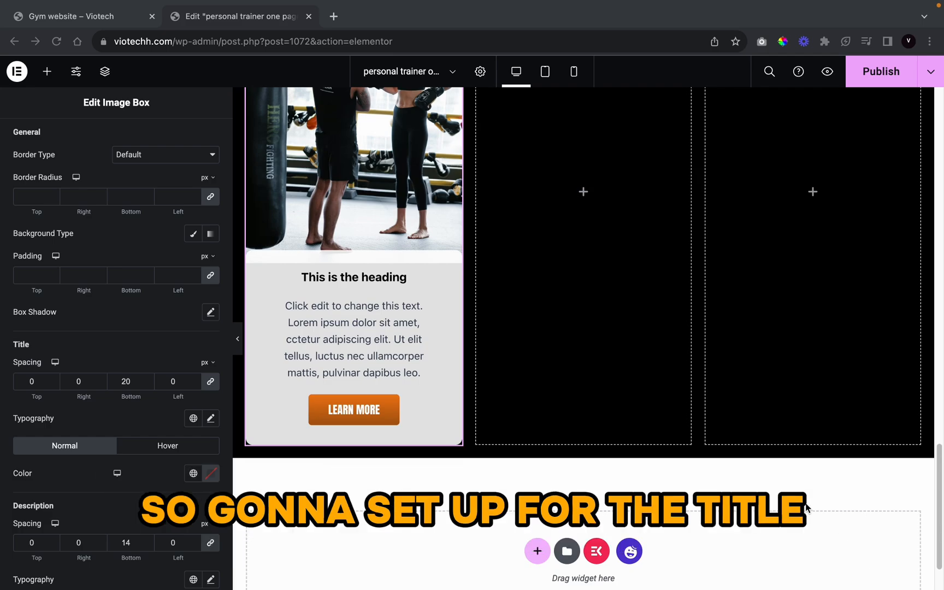
click(210, 419)
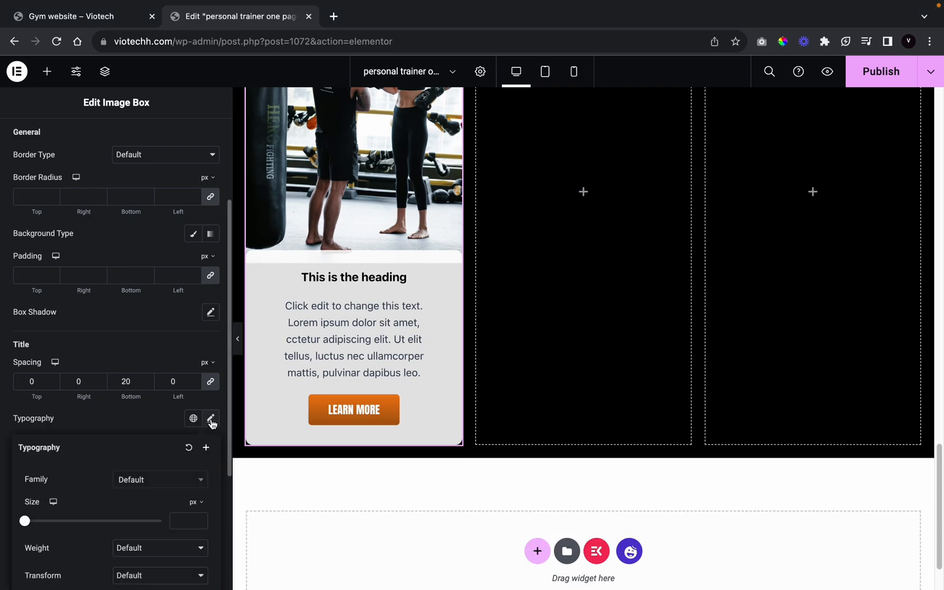
click(137, 480)
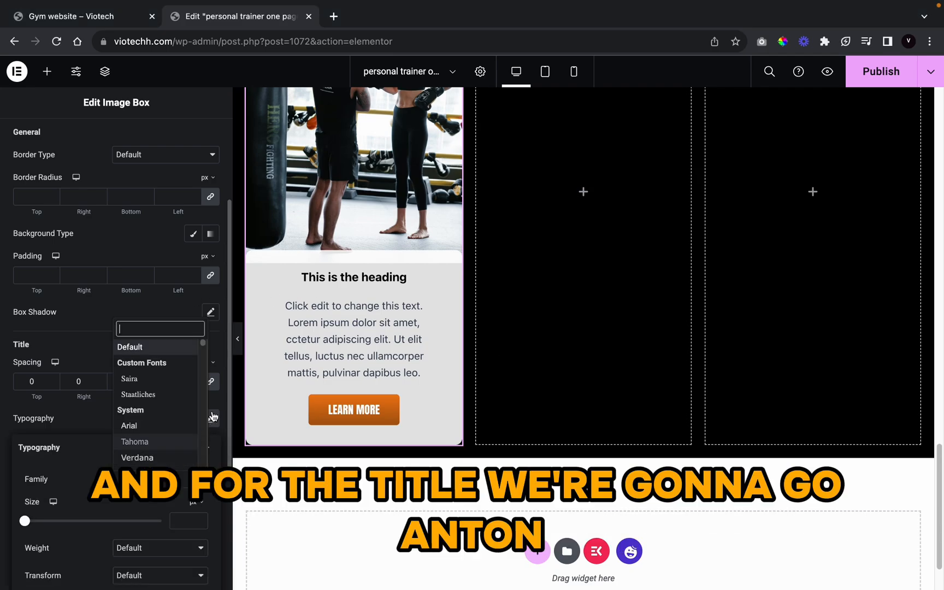
text(anton)
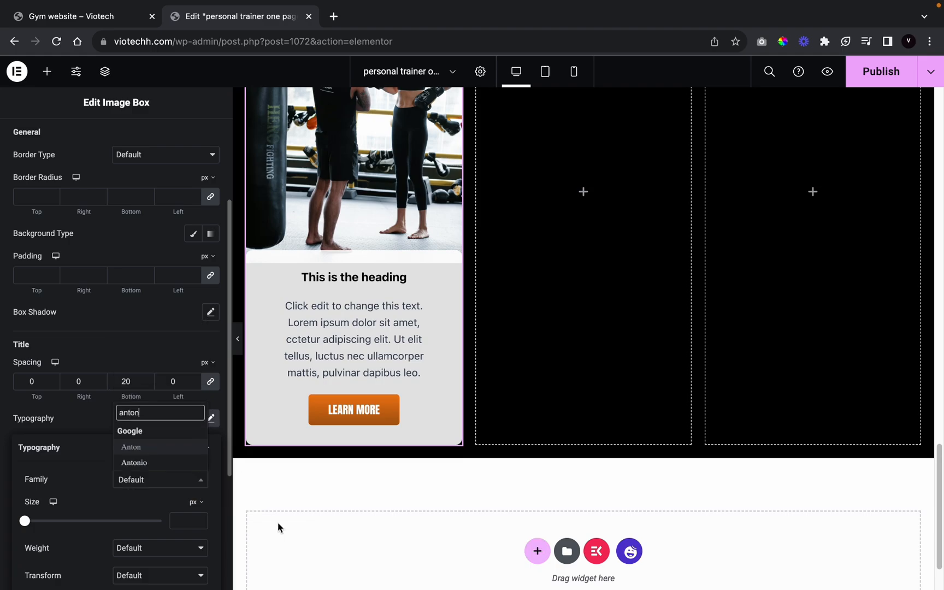
click(162, 448)
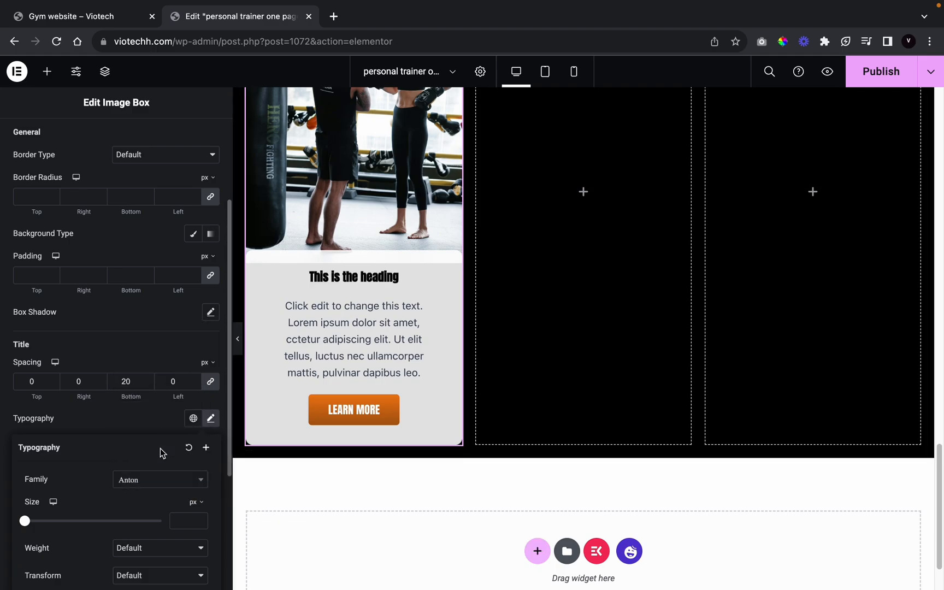
scroll(146, 523, down, 3)
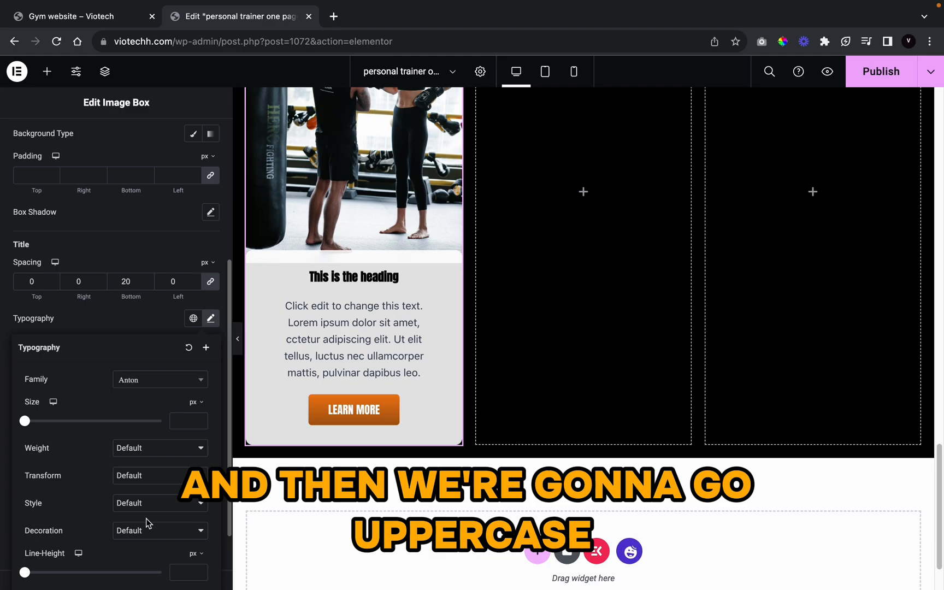
click(147, 476)
click(153, 491)
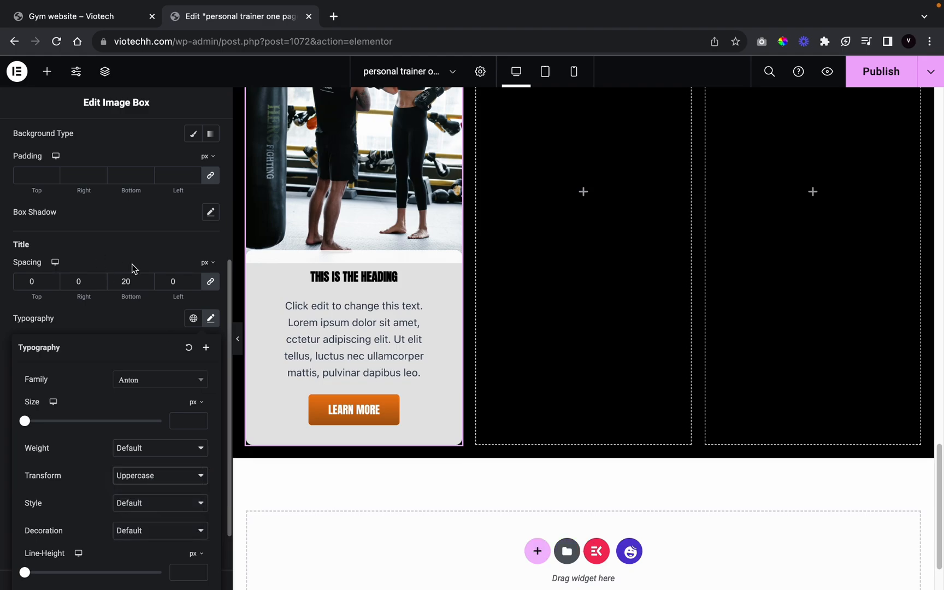
click(182, 421)
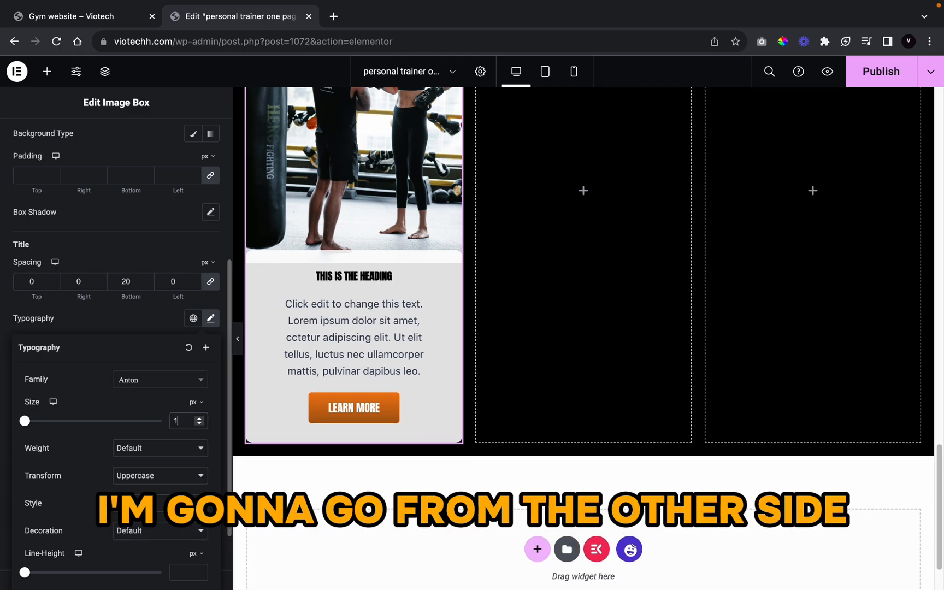
text(16)
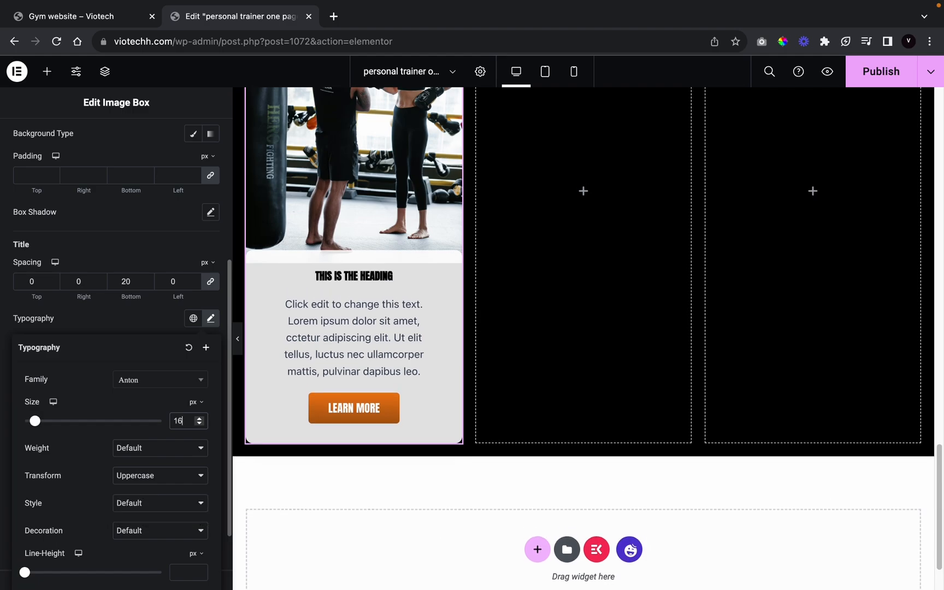
key(BackSpace)
text(9)
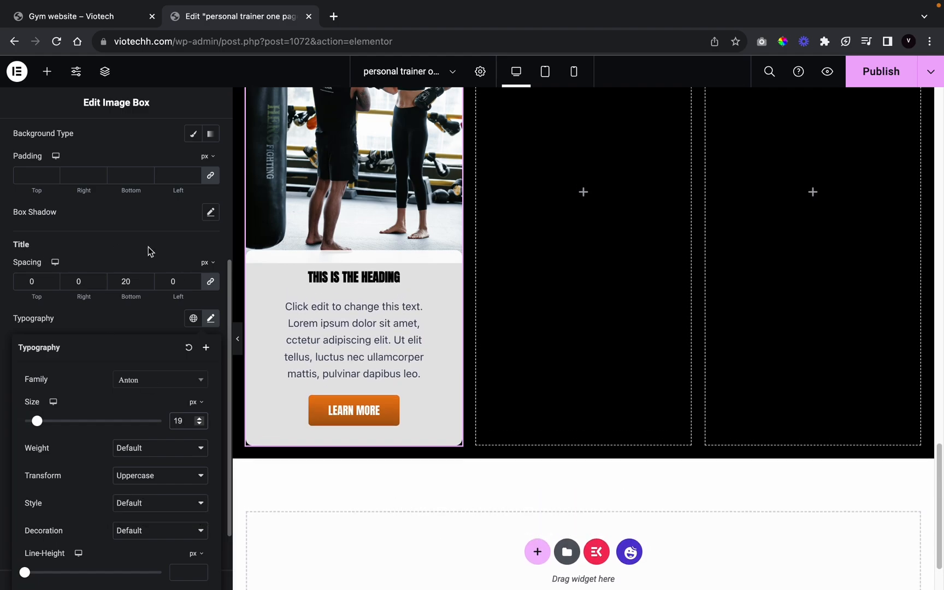
click(133, 317)
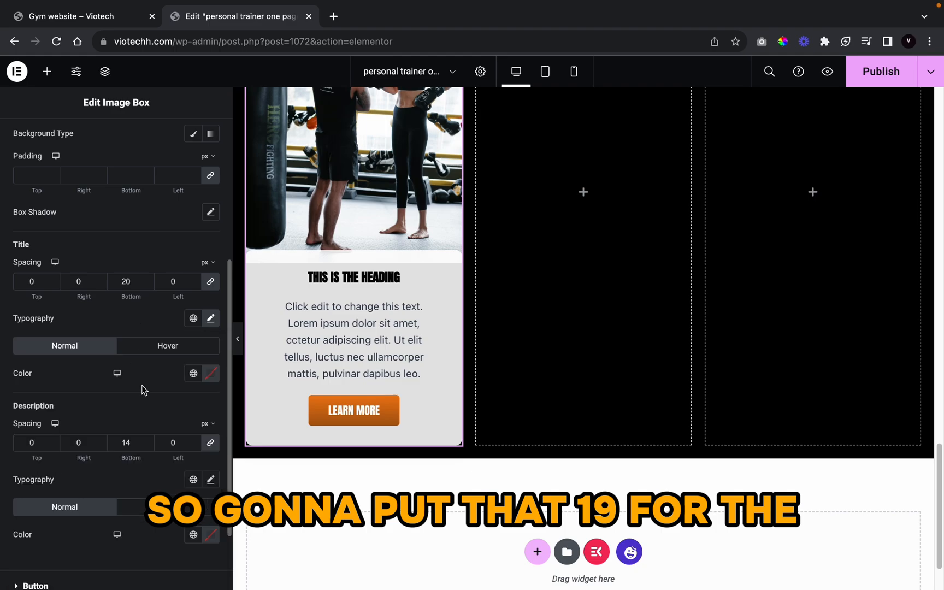
Step: Set the card title colour to the global Black
scroll(142, 386, down, 2)
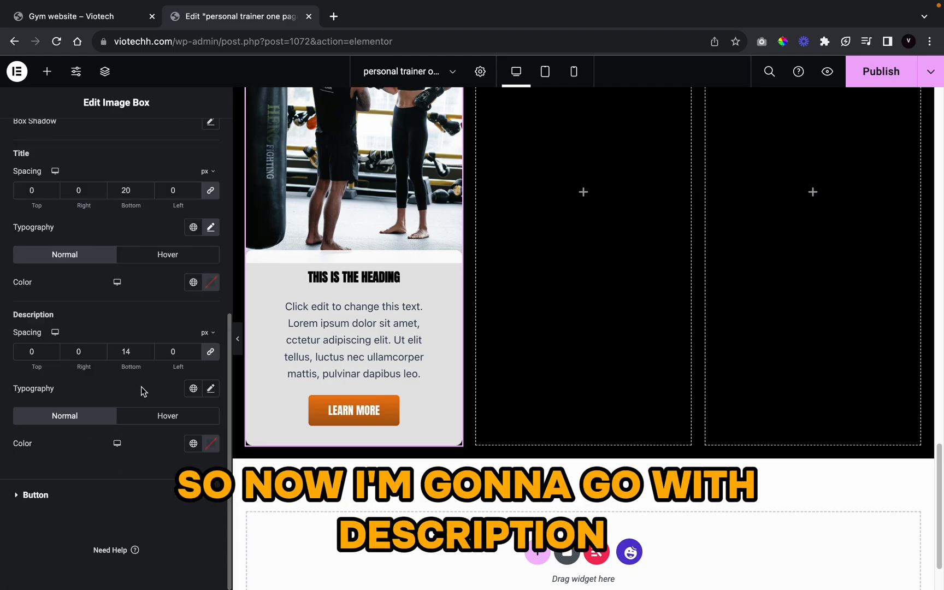
click(194, 282)
scroll(94, 437, down, 6)
scroll(96, 436, down, 3)
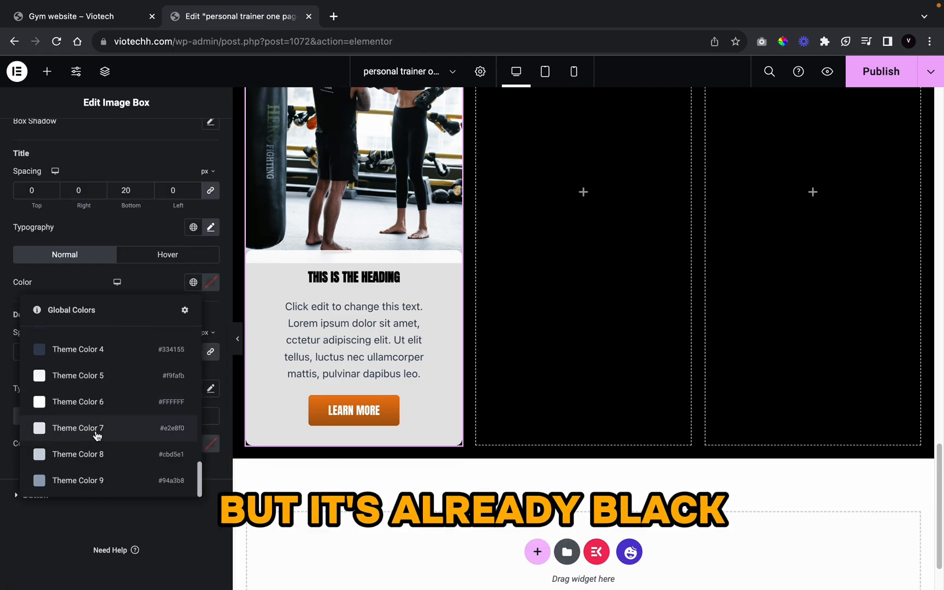
scroll(98, 434, up, 7)
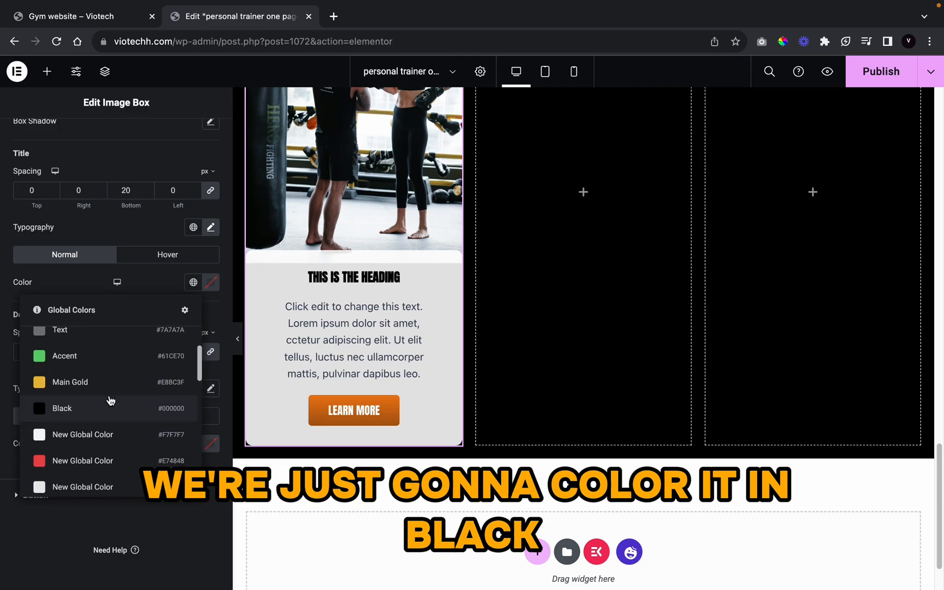
click(99, 408)
Step: Set the description typography to Poppins, weight 600, size 17
click(211, 389)
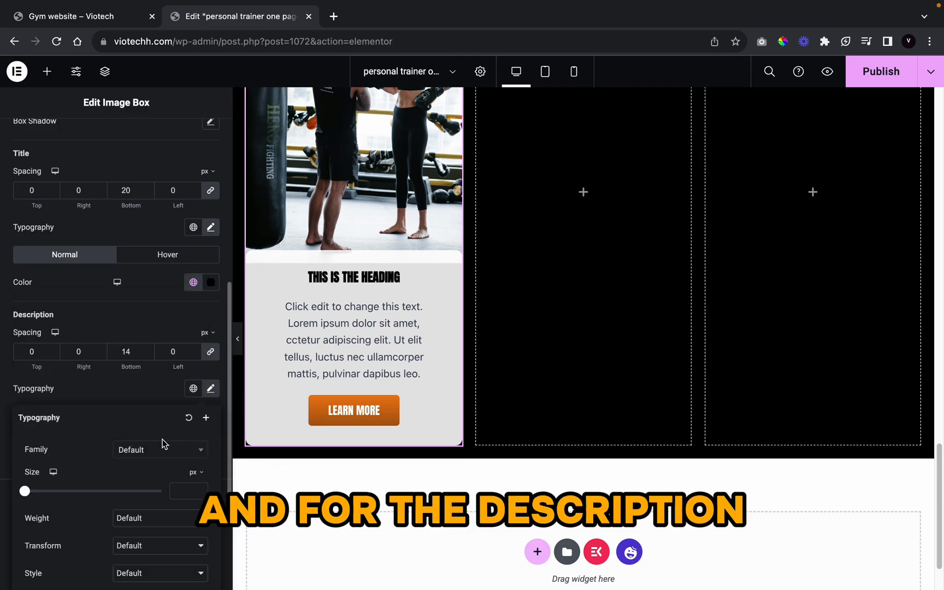
click(153, 450)
text(pop)
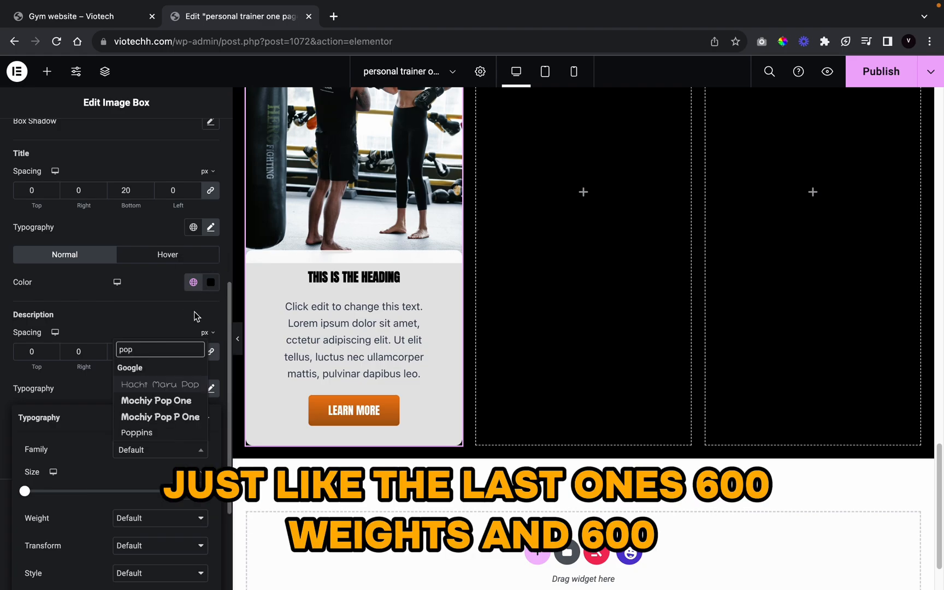
click(149, 440)
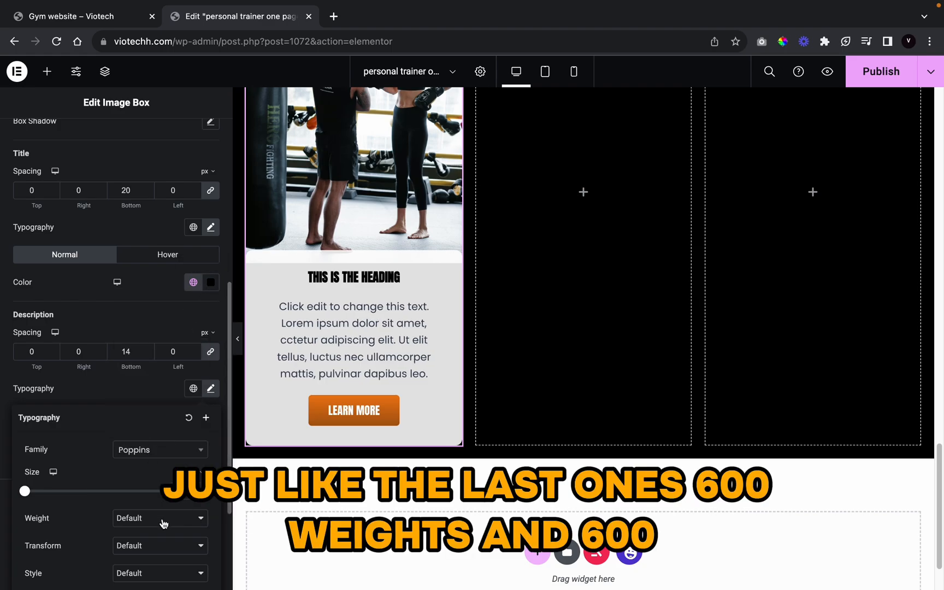
click(162, 520)
click(170, 471)
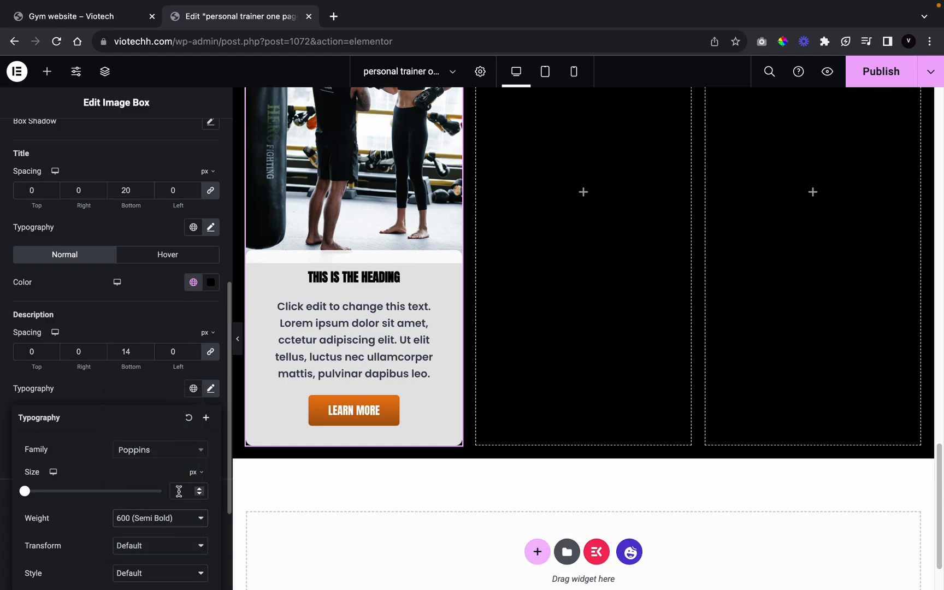
click(181, 489)
text(1)
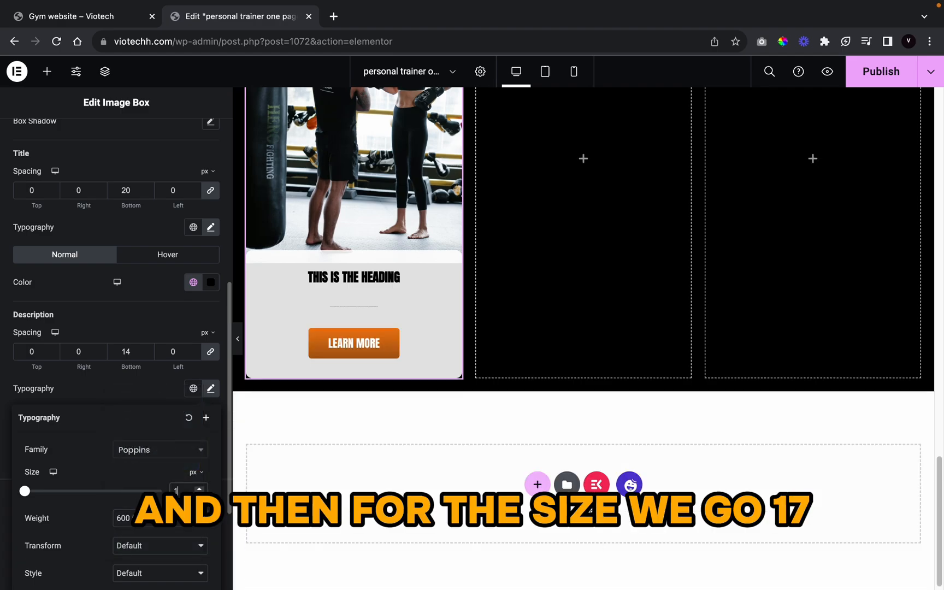
text(7)
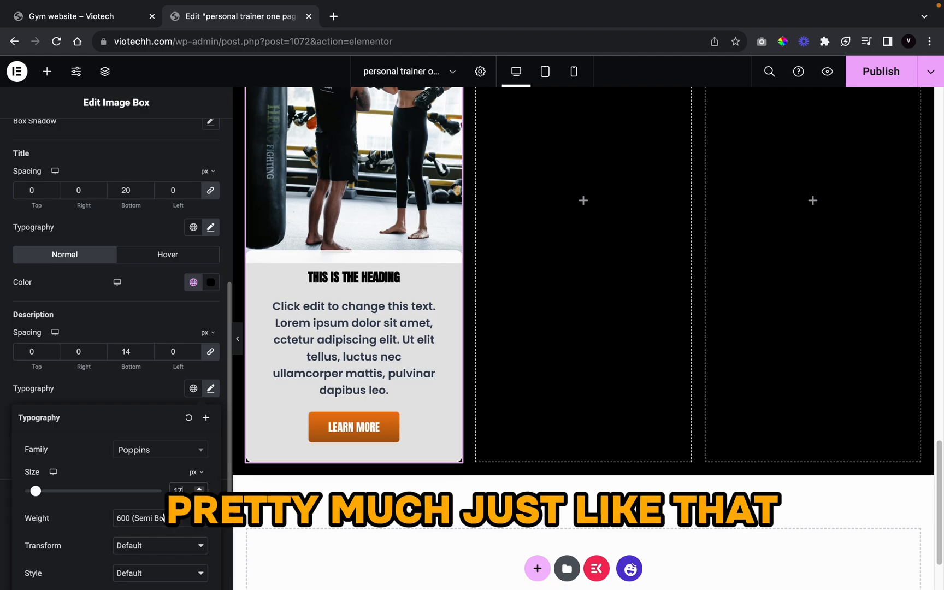
click(136, 401)
Step: Make the card description text the global Black
click(194, 444)
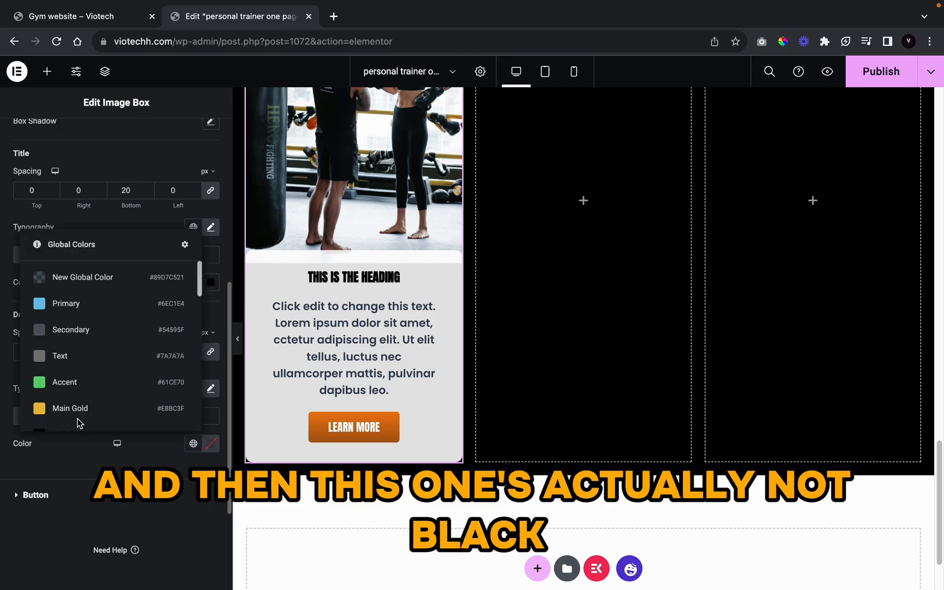
scroll(87, 383, down, 5)
scroll(94, 365, up, 5)
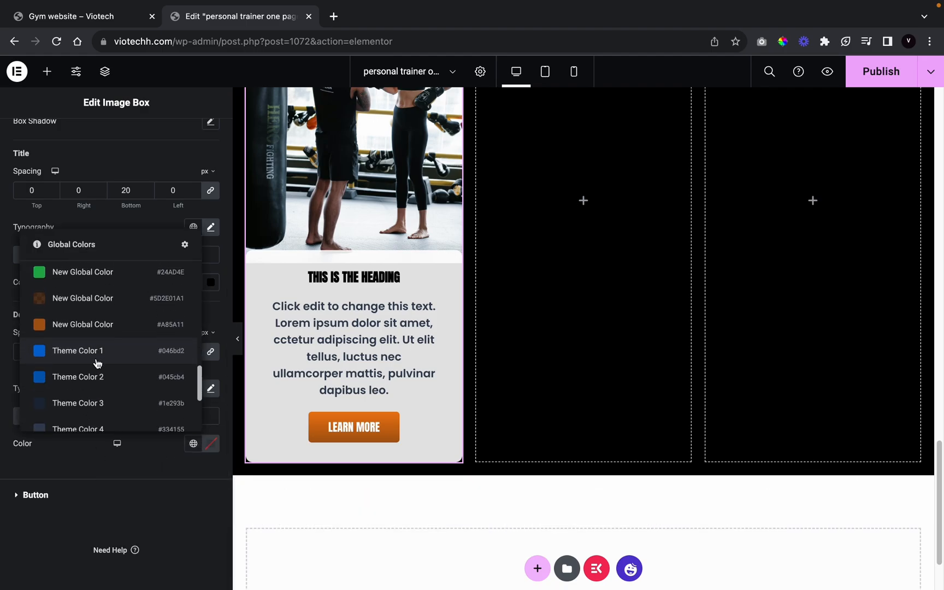
scroll(99, 361, up, 3)
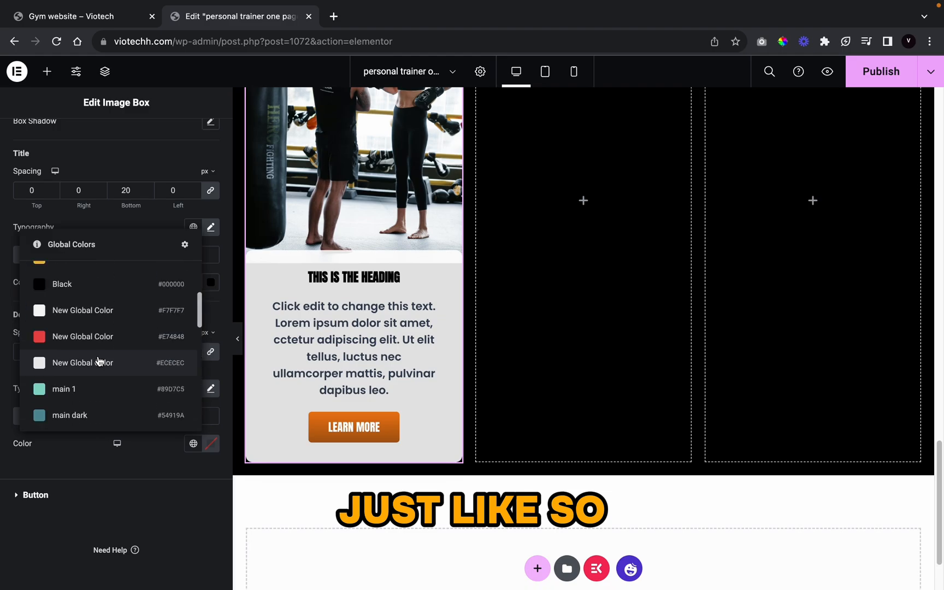
click(134, 282)
Step: Hide the editor panel to preview the training cards full width, then restore it
click(236, 343)
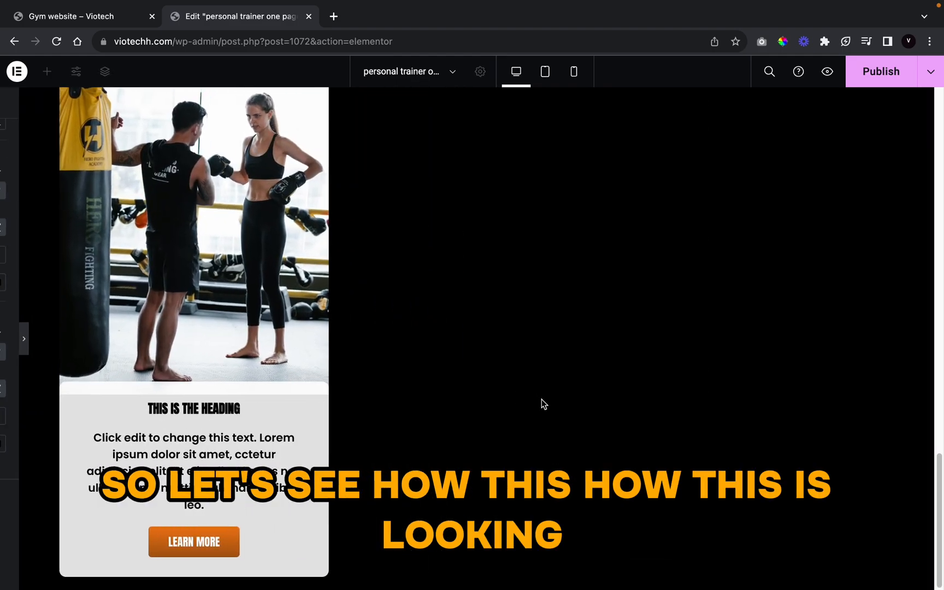
scroll(558, 459, up, 4)
scroll(505, 420, down, 4)
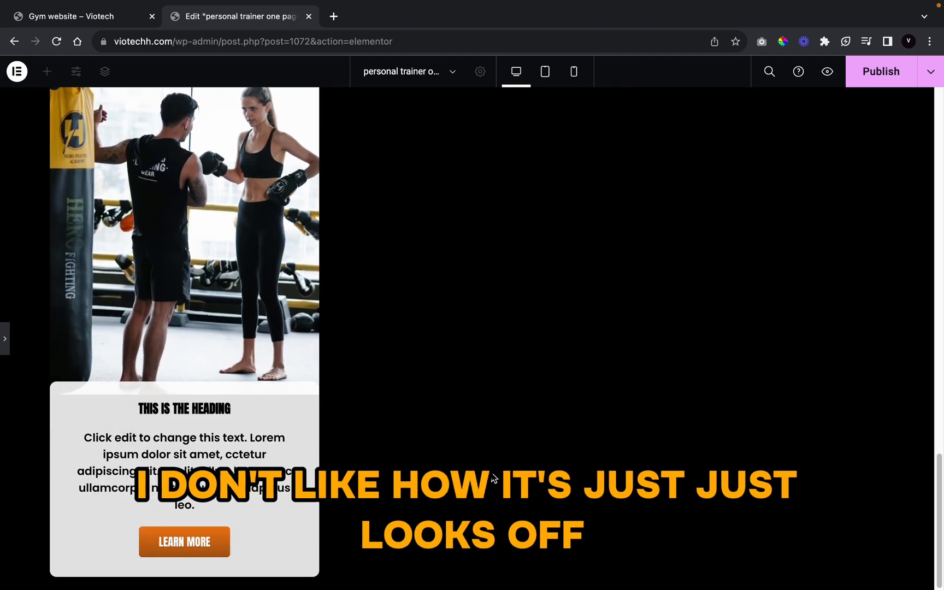
scroll(211, 449, up, 1)
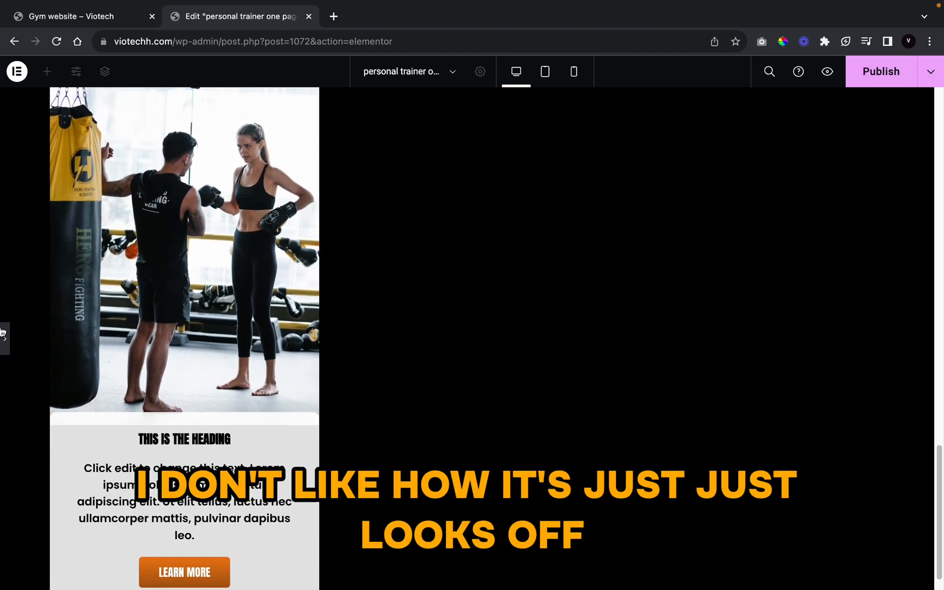
click(5, 339)
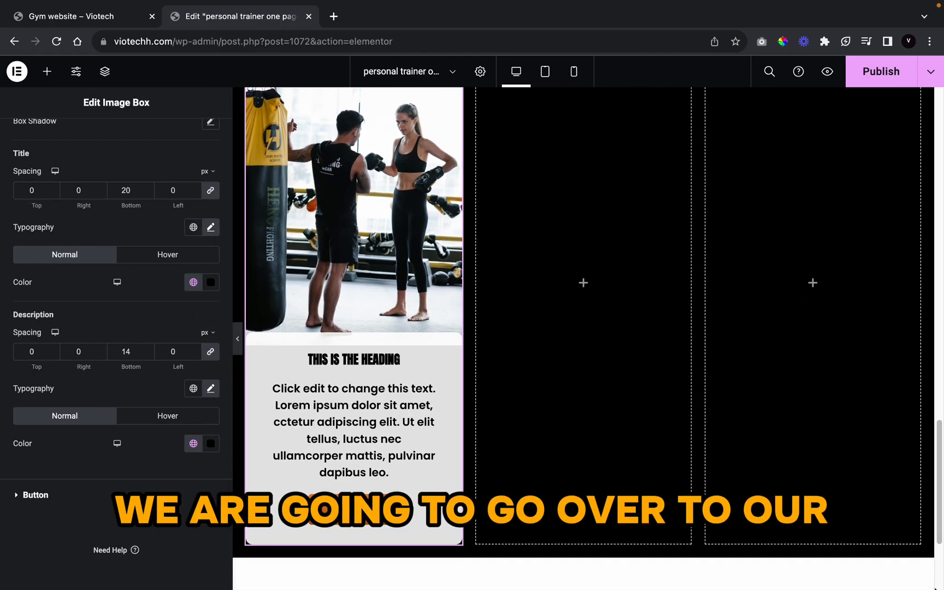
Step: Give the card body a 9 px linked border radius and -11 px top padding
scroll(123, 317, up, 6)
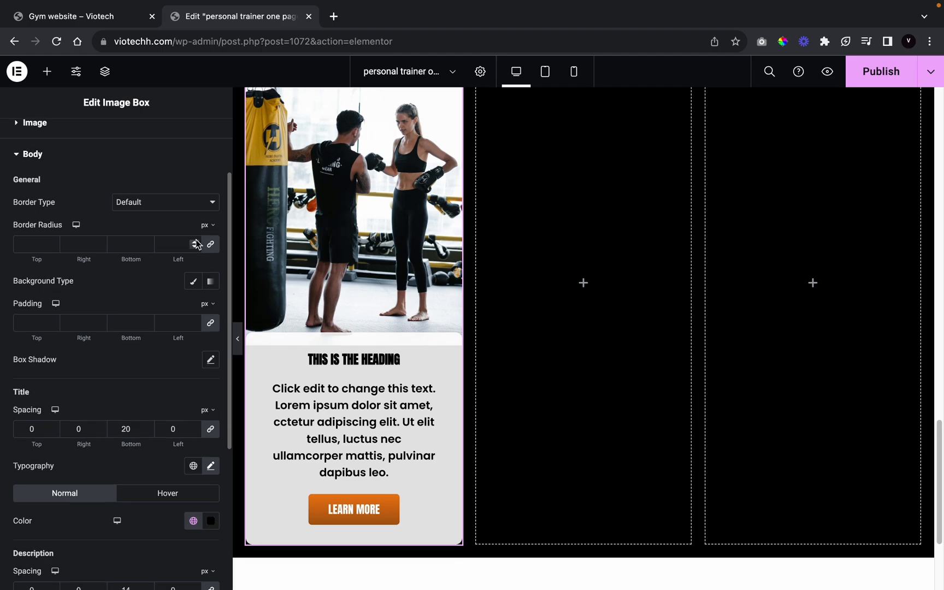
click(195, 241)
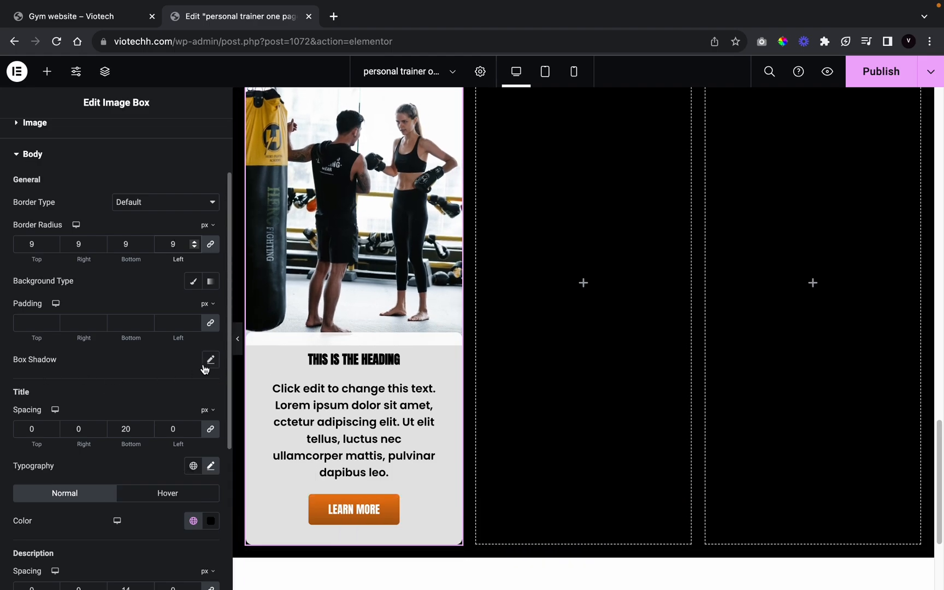
click(216, 328)
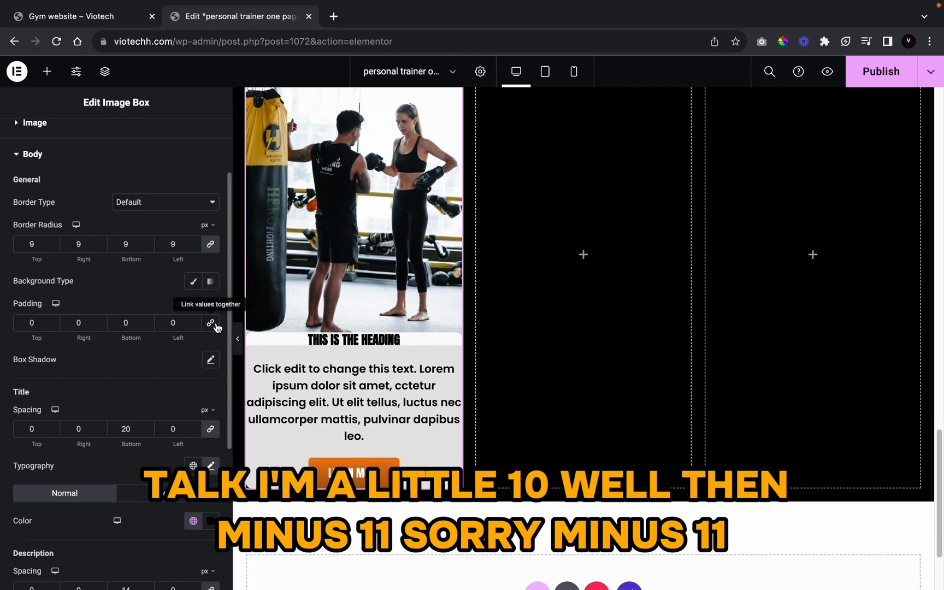
click(52, 320)
click(52, 321)
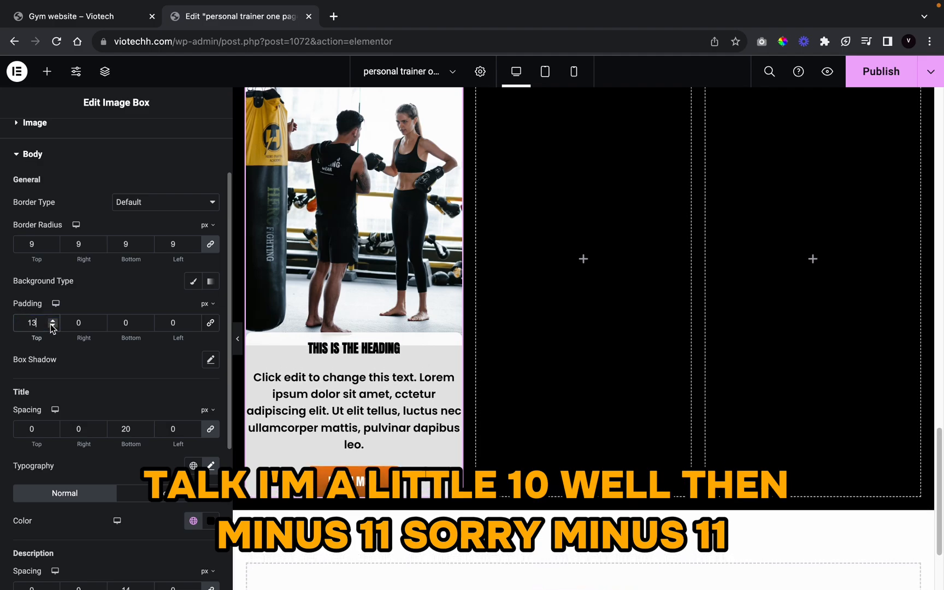
click(53, 326)
click(52, 322)
click(53, 326)
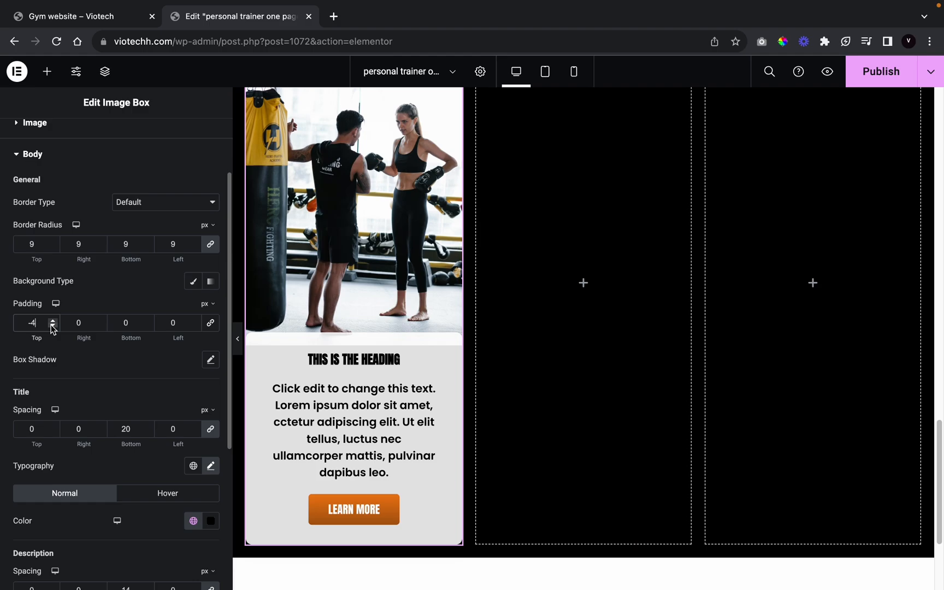
click(52, 319)
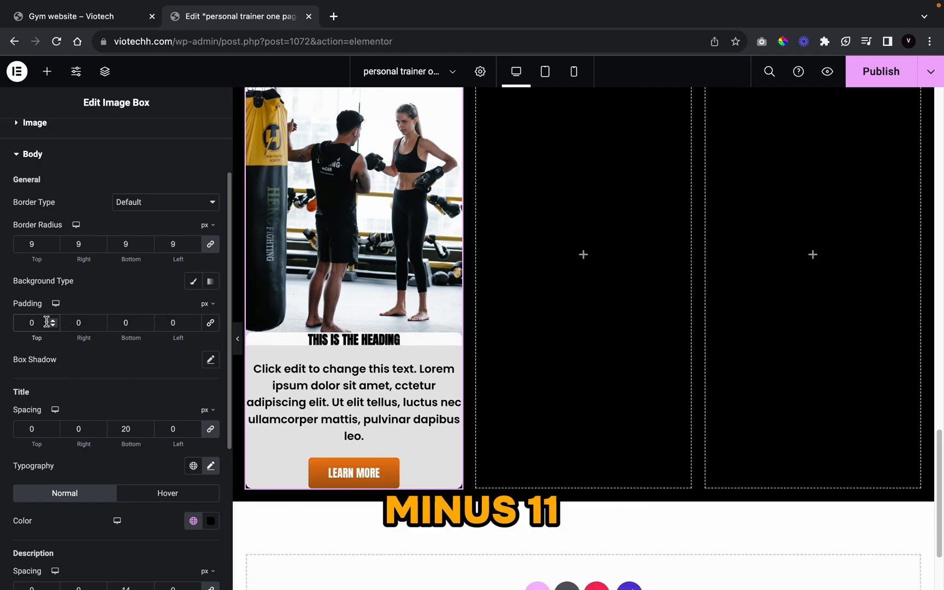
click(53, 326)
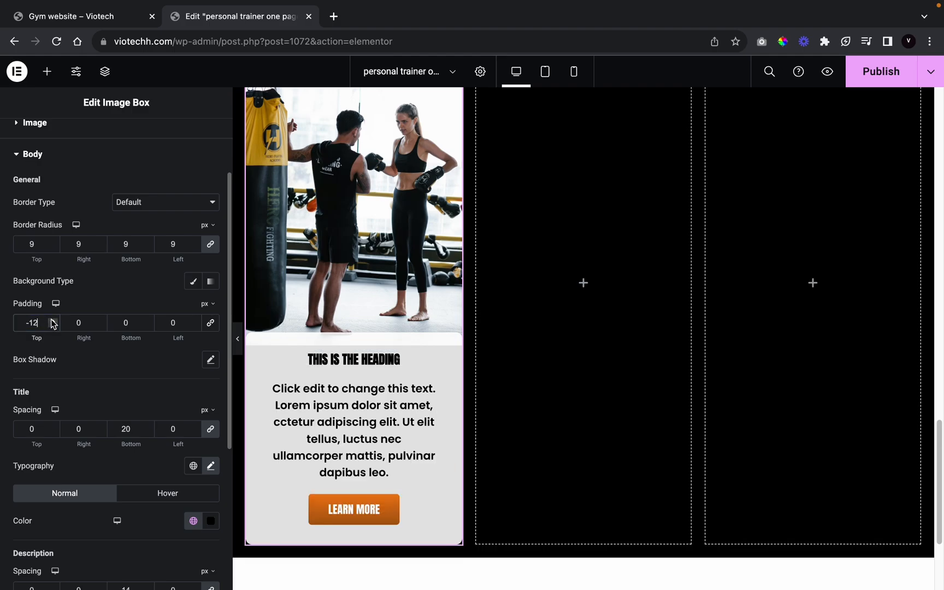
scroll(144, 211, up, 3)
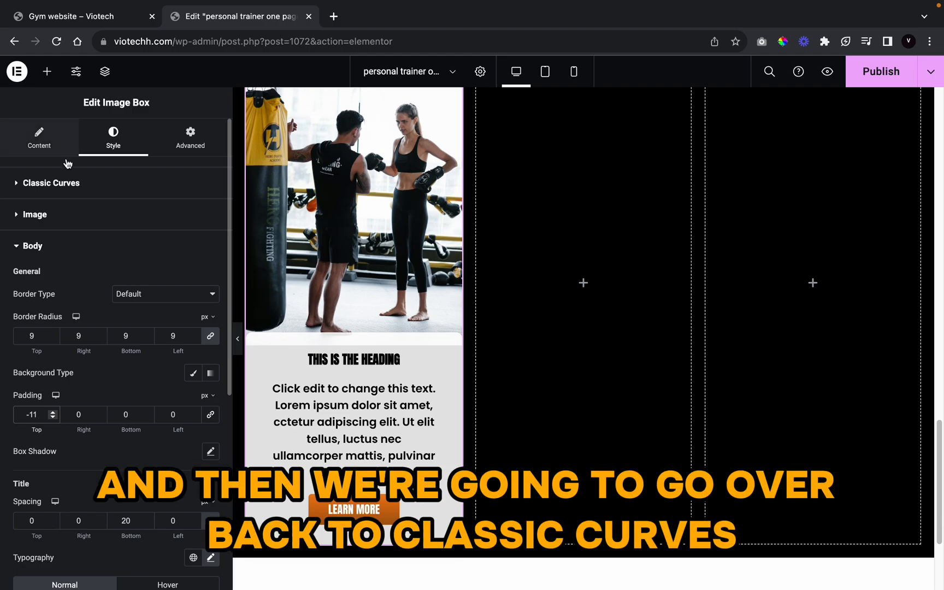
Step: Set the card's Classic Curves margin to -16 at width 100
click(74, 189)
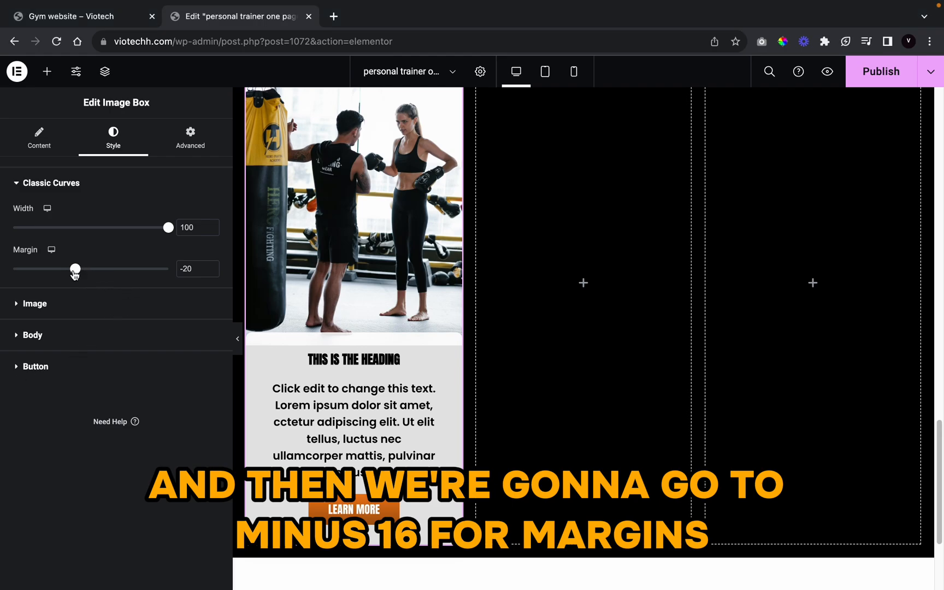
mouse_move(75, 272)
mouse_down()
mouse_move(44, 272)
mouse_move(96, 274)
mouse_move(79, 272)
mouse_up()
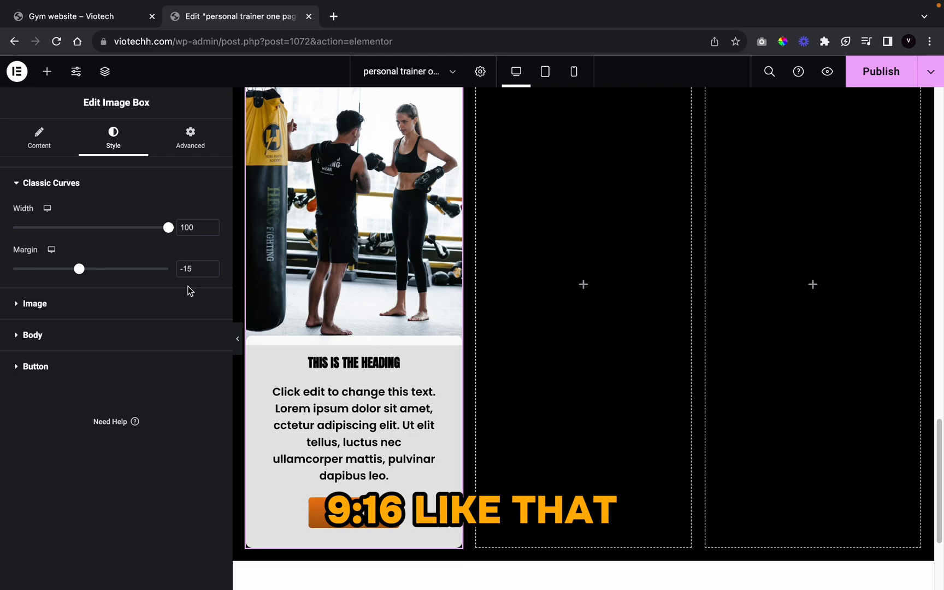
click(212, 272)
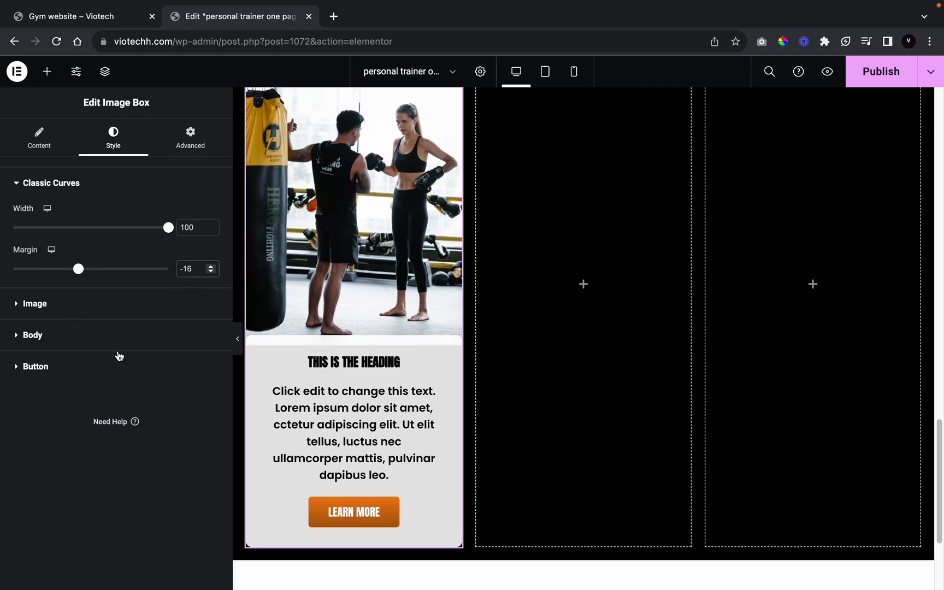
Step: Give the card body a Classic background using the white global colour, then preview it
click(94, 344)
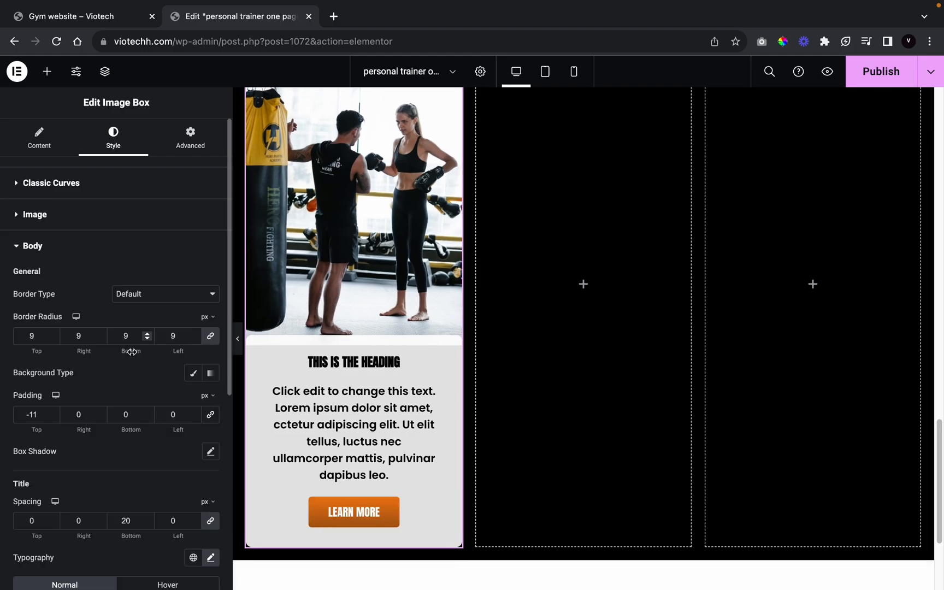
scroll(145, 377, down, 6)
scroll(145, 377, up, 4)
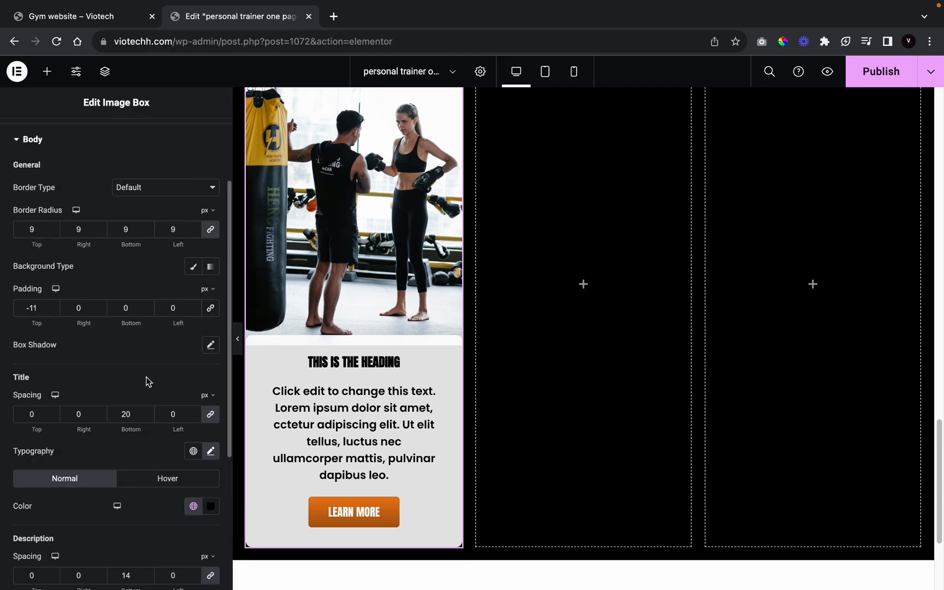
click(200, 272)
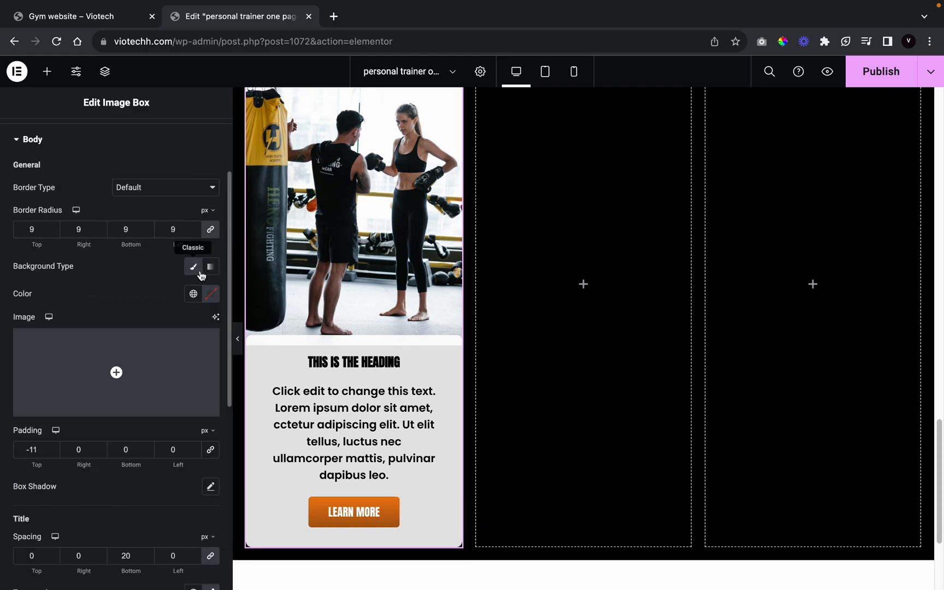
click(193, 294)
click(148, 360)
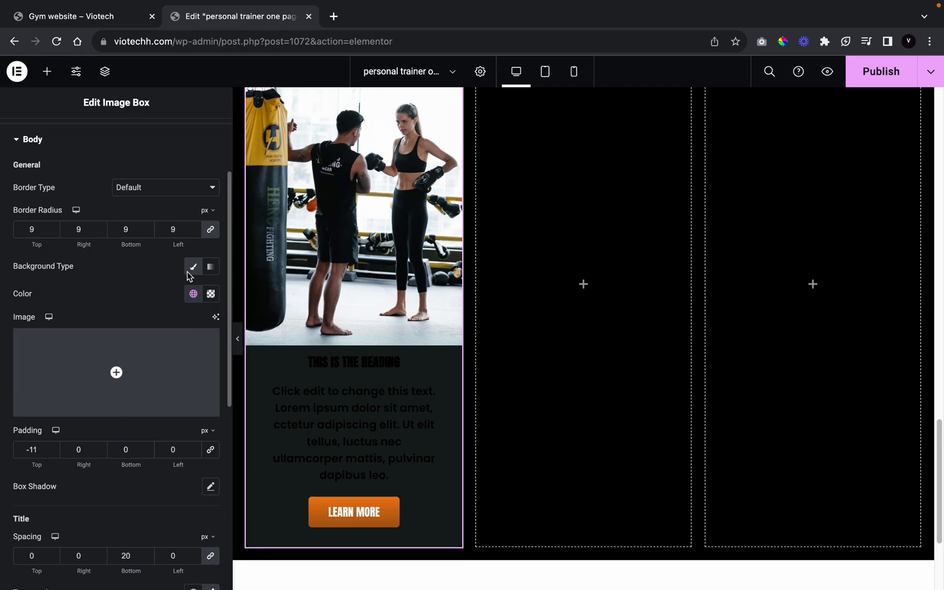
click(193, 294)
scroll(65, 436, down, 5)
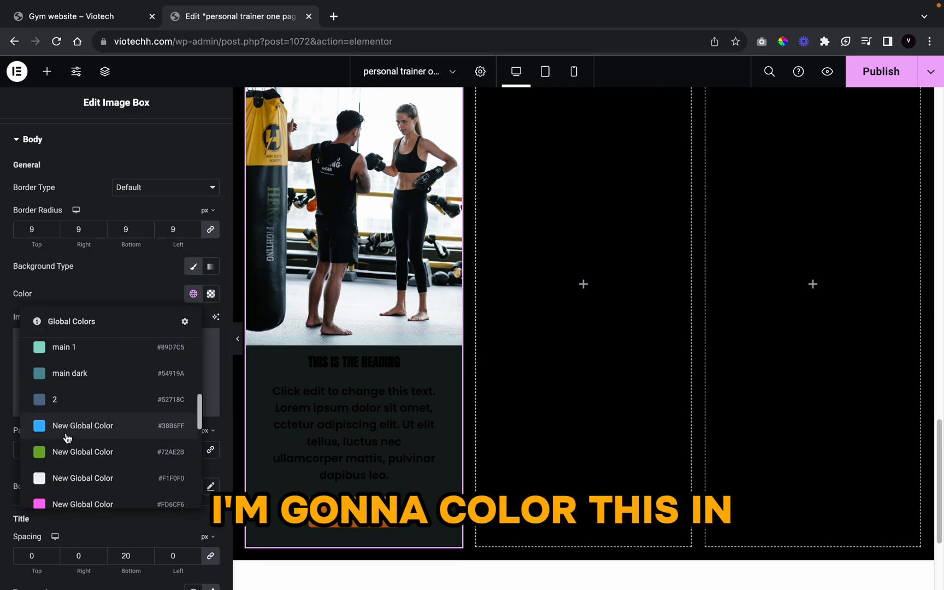
scroll(66, 437, down, 3)
click(101, 396)
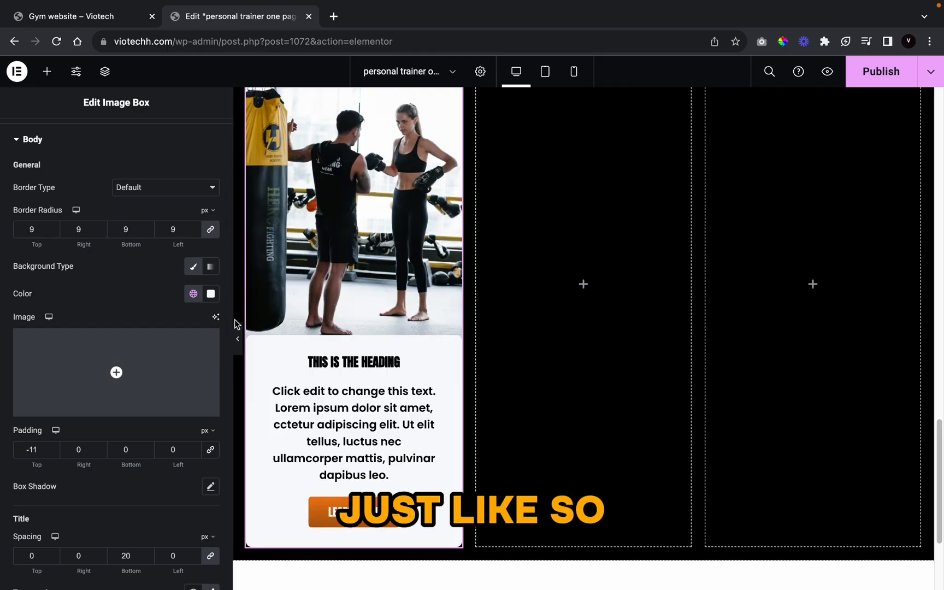
click(238, 340)
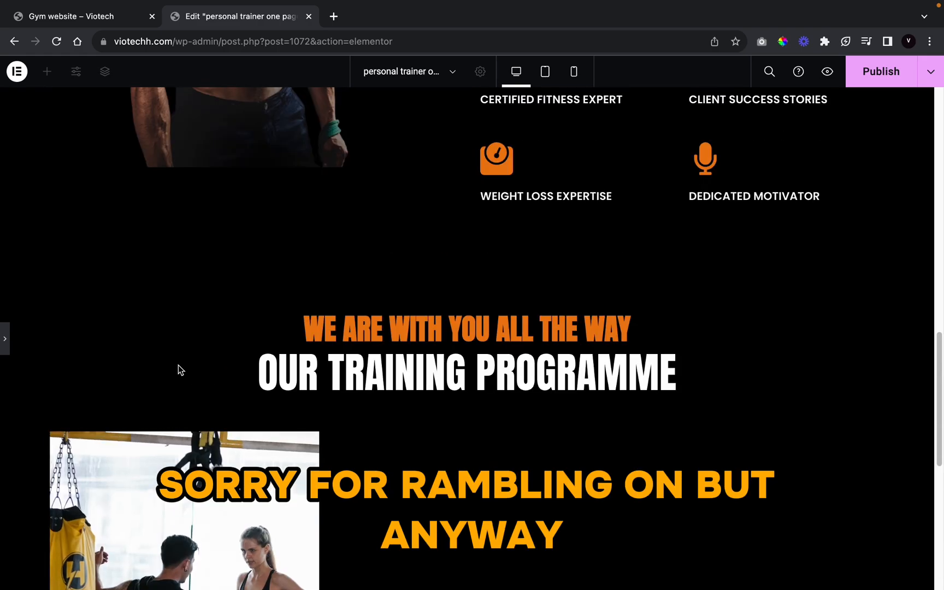
click(6, 342)
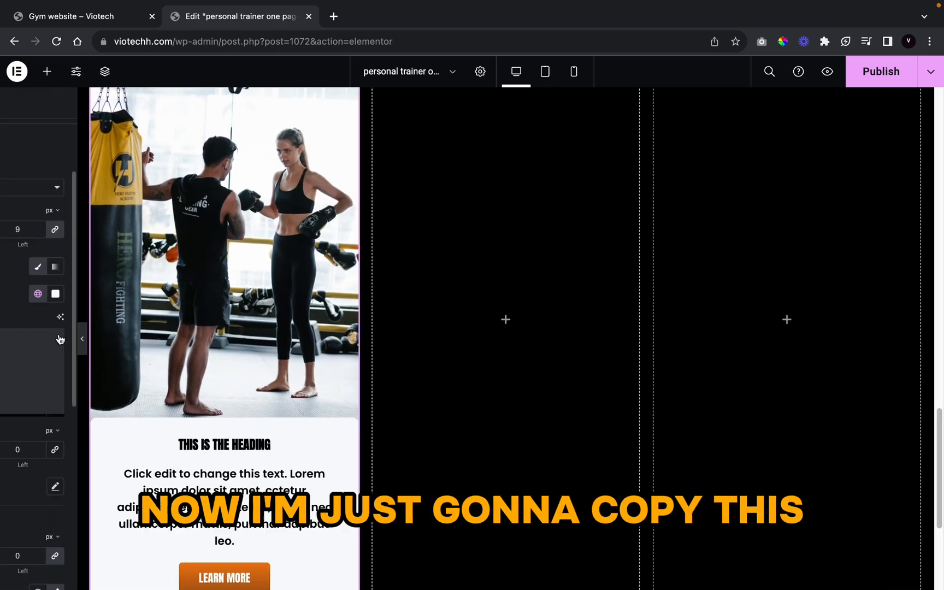
Step: Copy the finished image box card and paste it into the middle and third columns
right_click(364, 340)
click(394, 402)
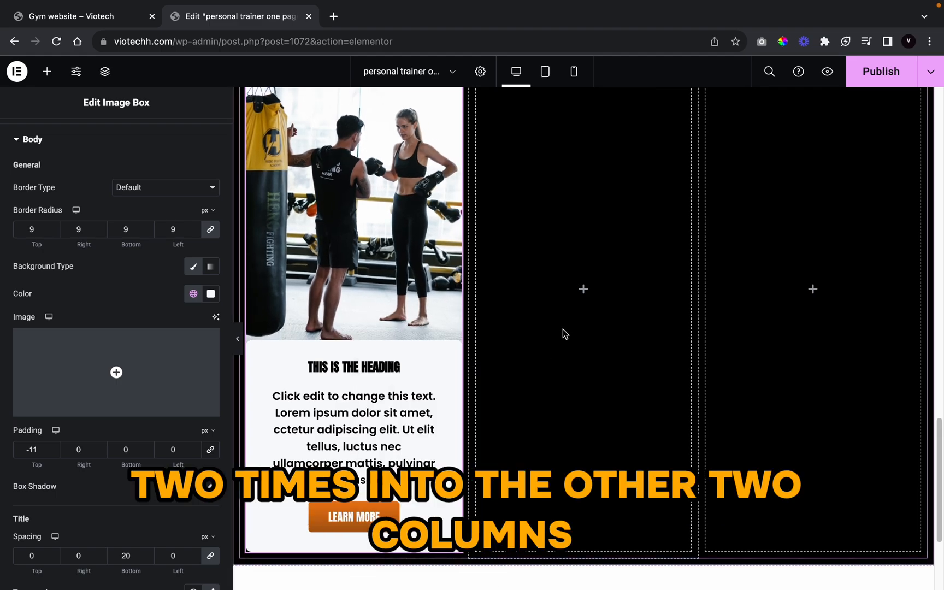
right_click(563, 331)
click(588, 433)
right_click(796, 318)
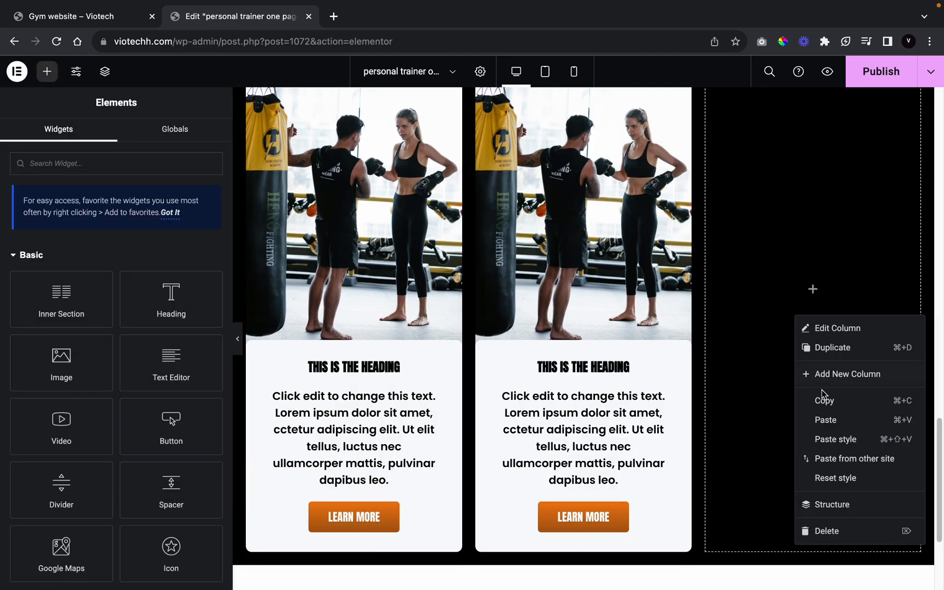
click(830, 419)
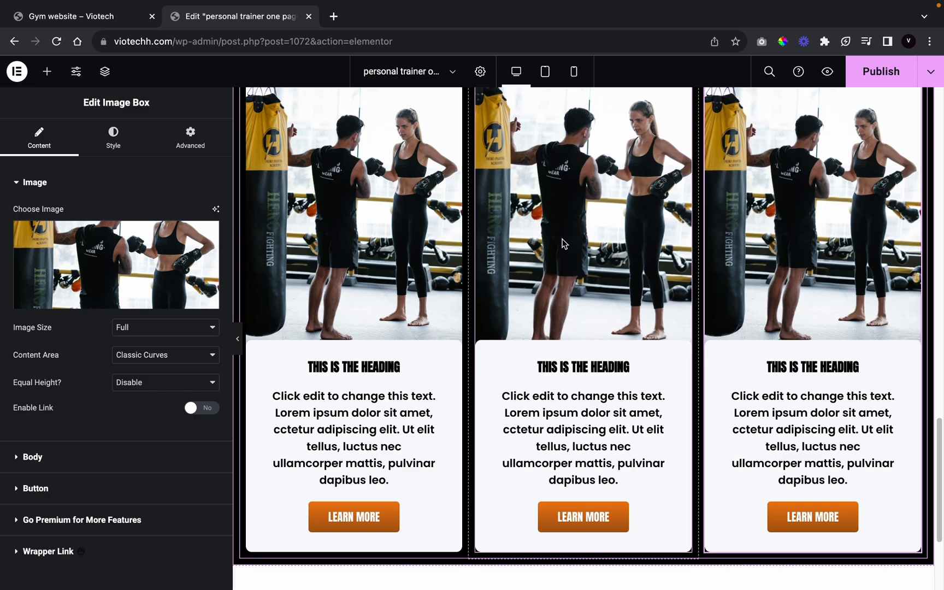
Step: Replace the middle card's image with the dumbbell-curl photo
click(89, 268)
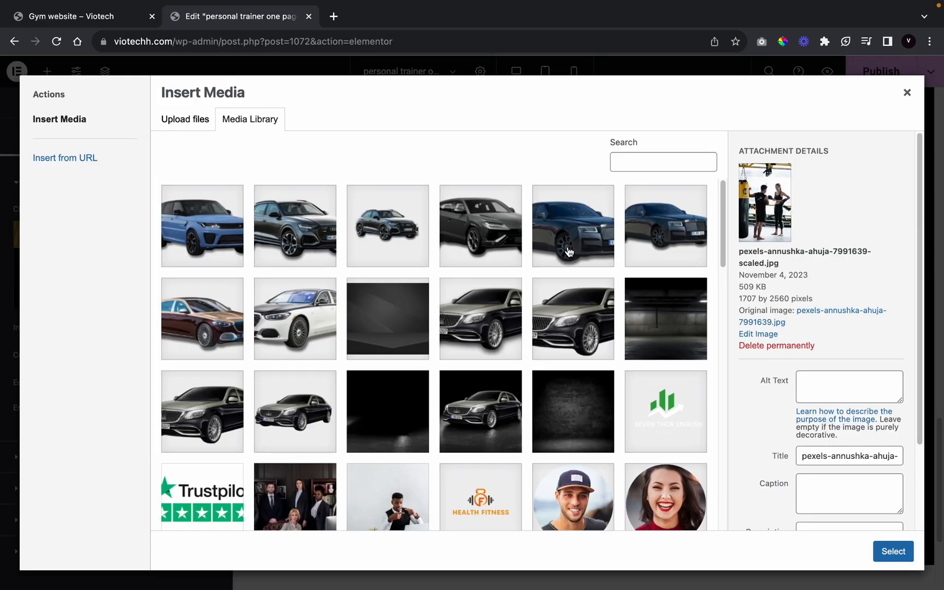
scroll(522, 339, down, 9)
scroll(522, 340, up, 4)
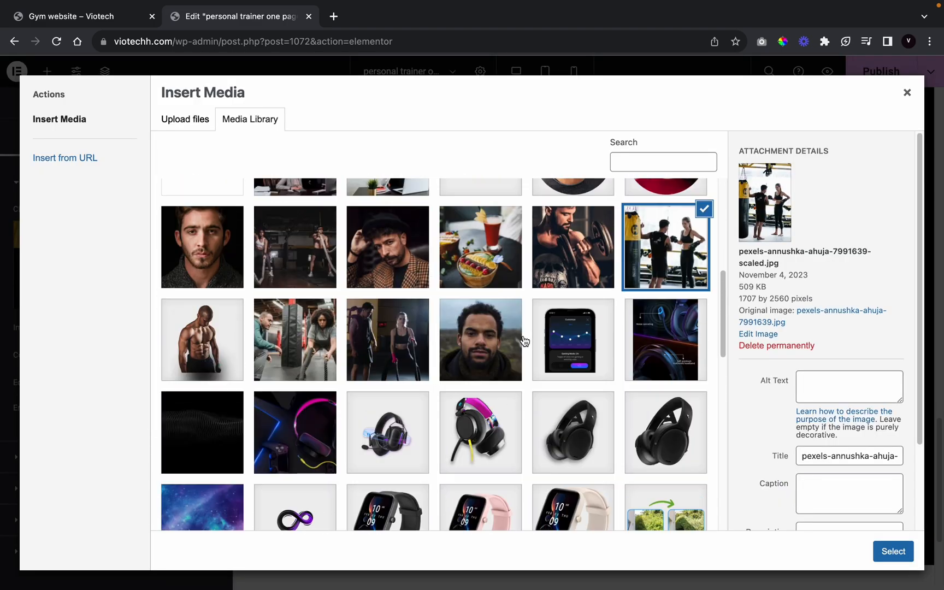
click(581, 285)
click(901, 550)
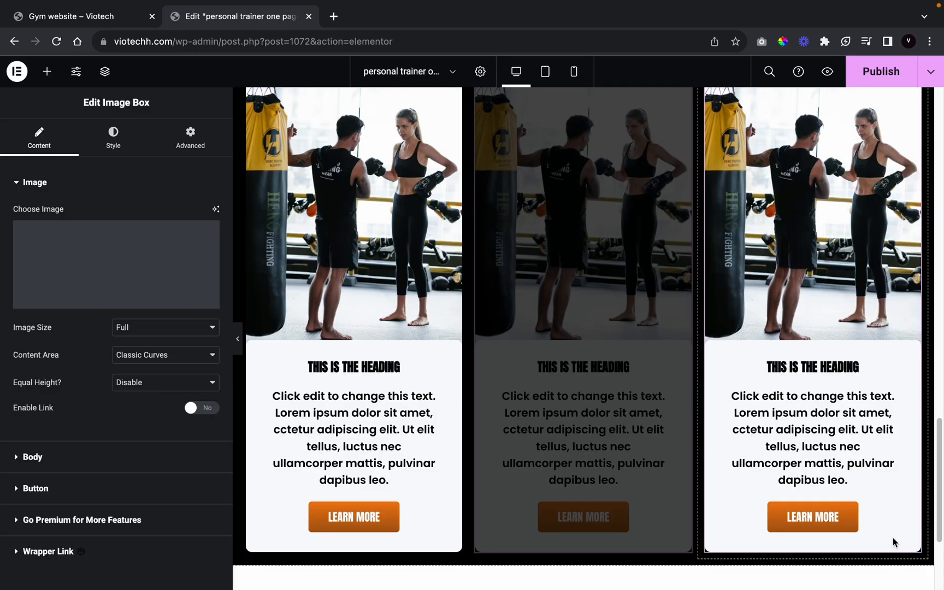
Step: Replace the third card's image with the smoothie bowl and juice photo, then preview the cards
click(754, 281)
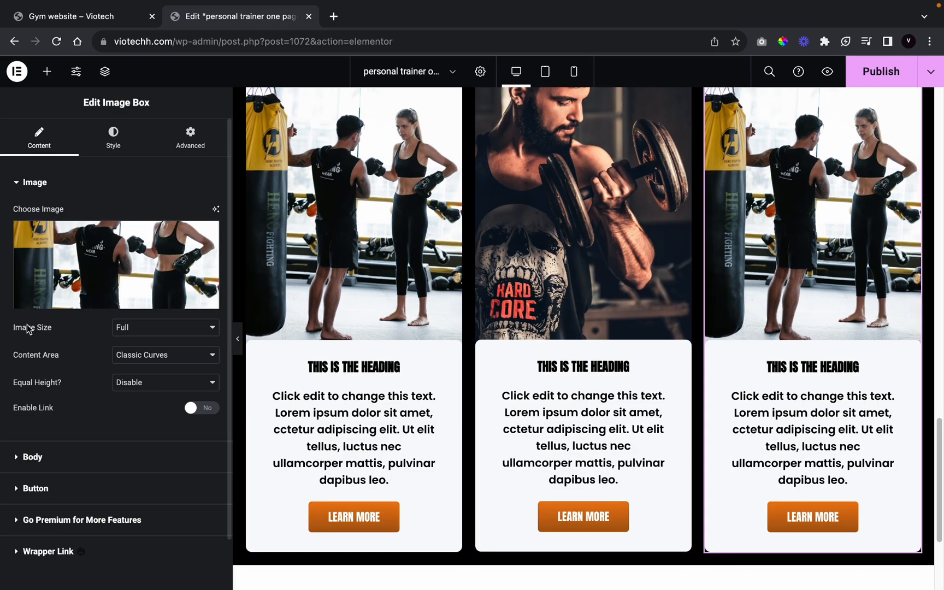
click(82, 247)
scroll(501, 465, down, 5)
scroll(501, 469, down, 6)
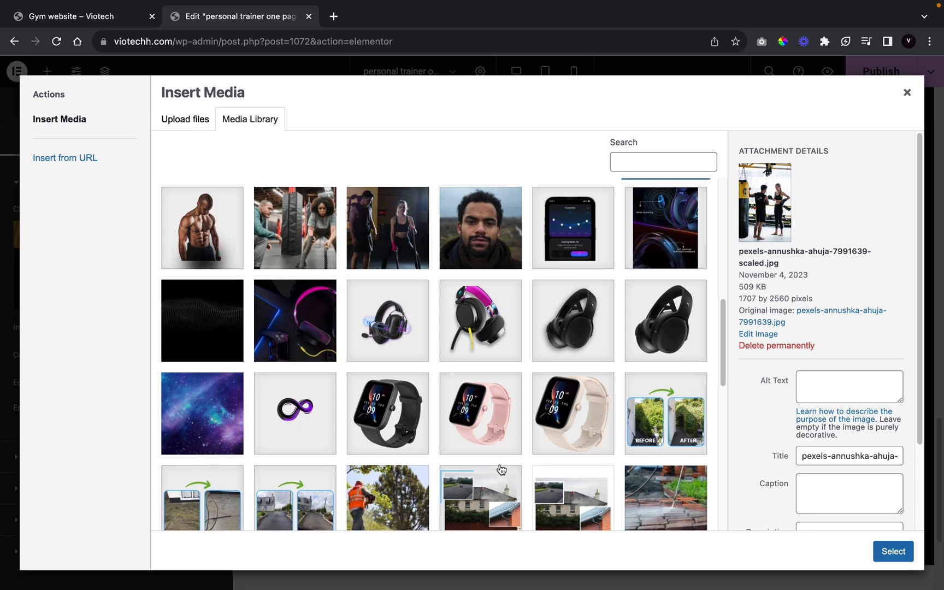
scroll(501, 469, up, 8)
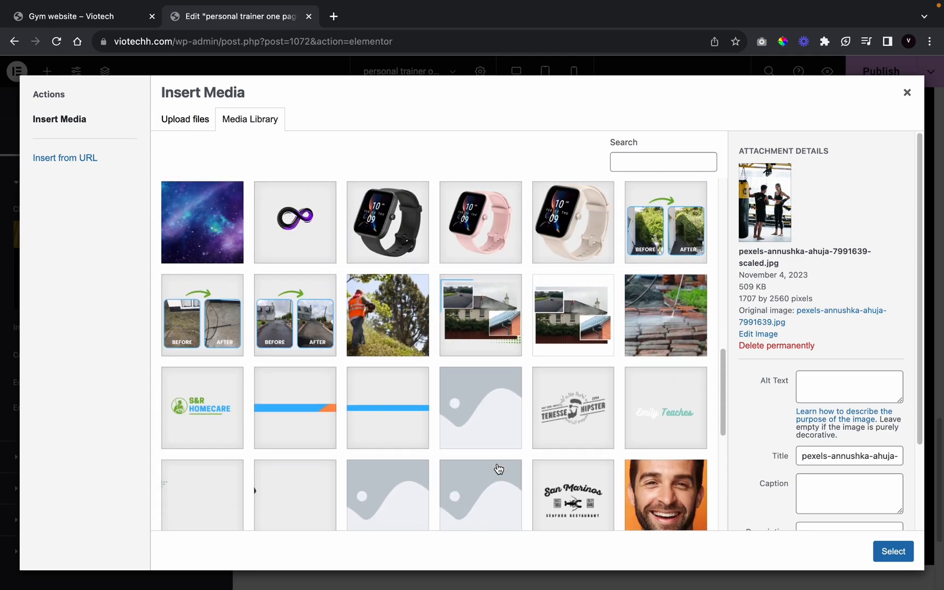
scroll(463, 448, up, 1)
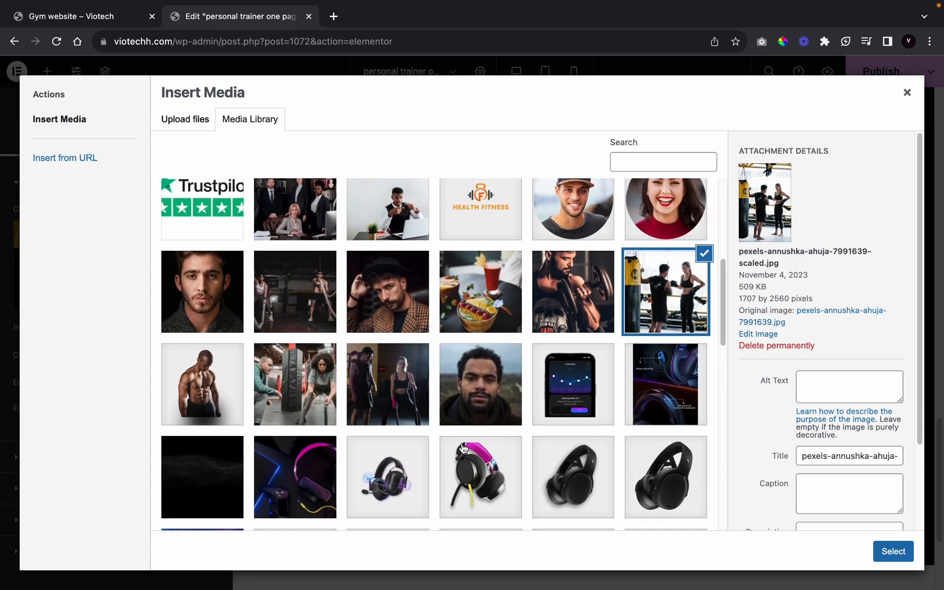
click(470, 341)
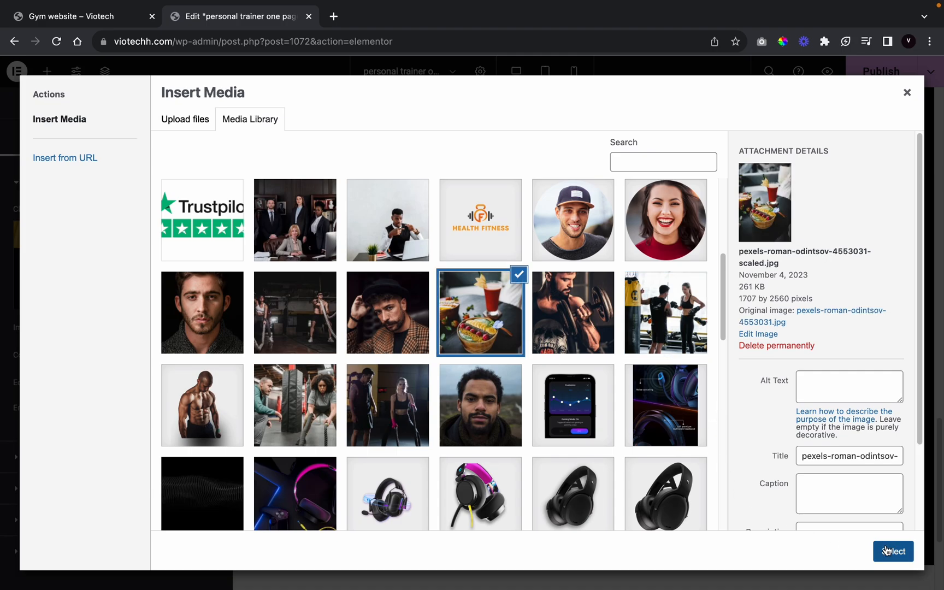
click(893, 551)
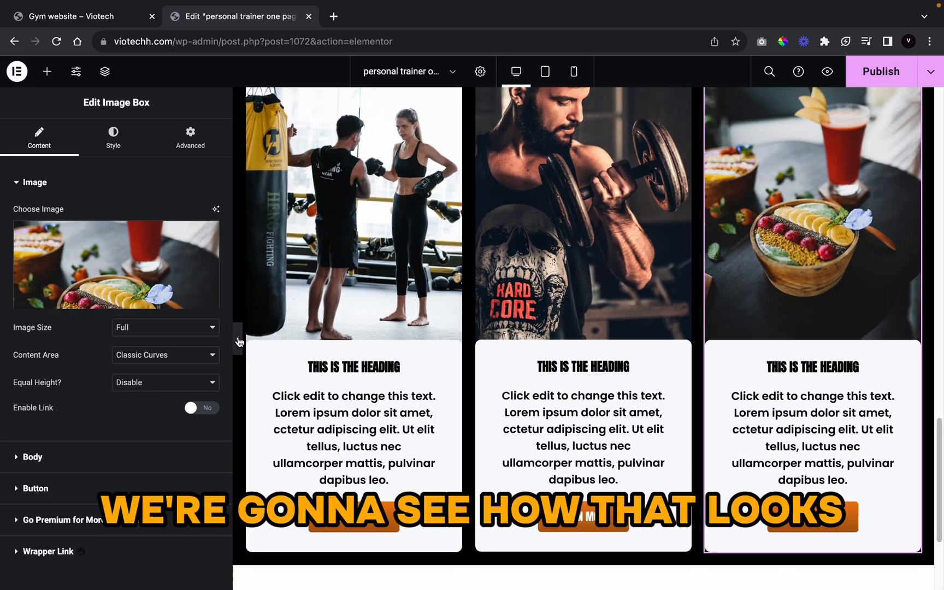
click(238, 341)
scroll(440, 350, down, 6)
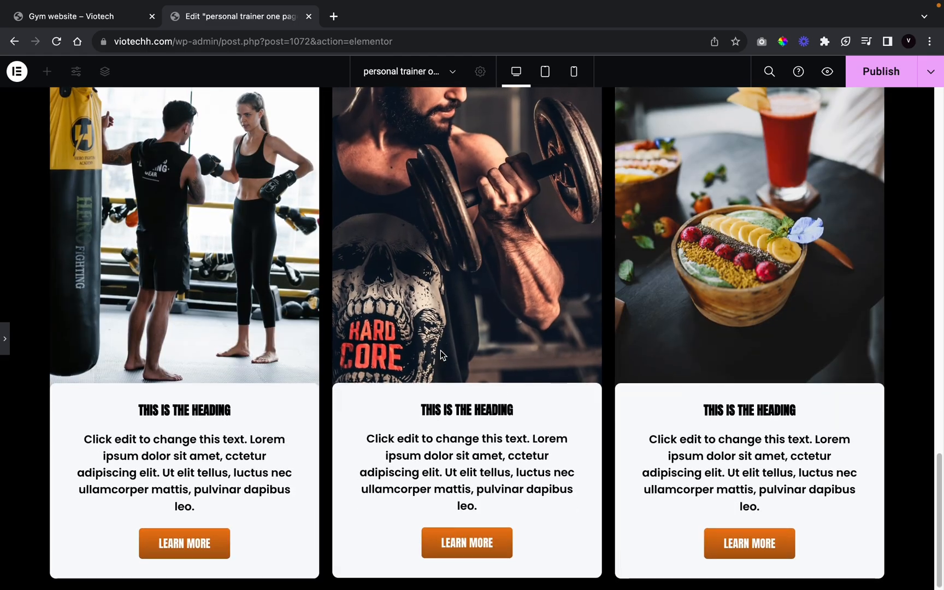
click(3, 334)
scroll(556, 276, up, 3)
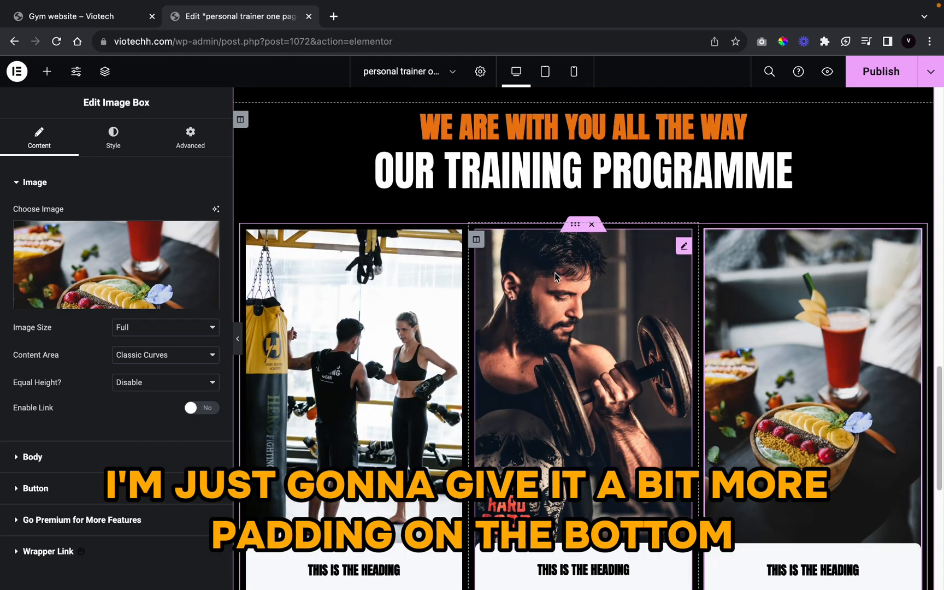
Step: In the inner section's Advanced settings, unlink padding and set Bottom to 35 px, then preview
click(575, 224)
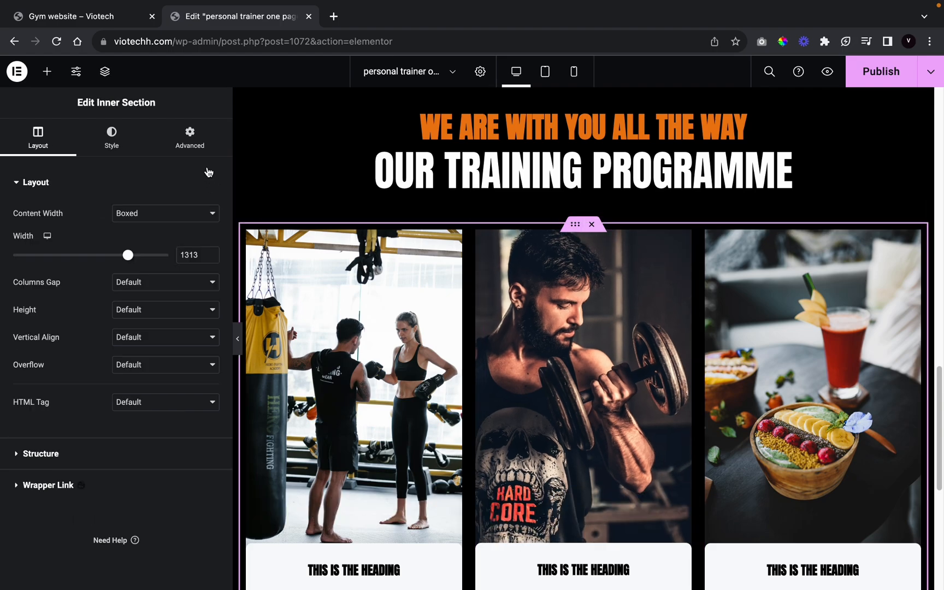
click(192, 139)
click(210, 279)
scroll(359, 384, down, 7)
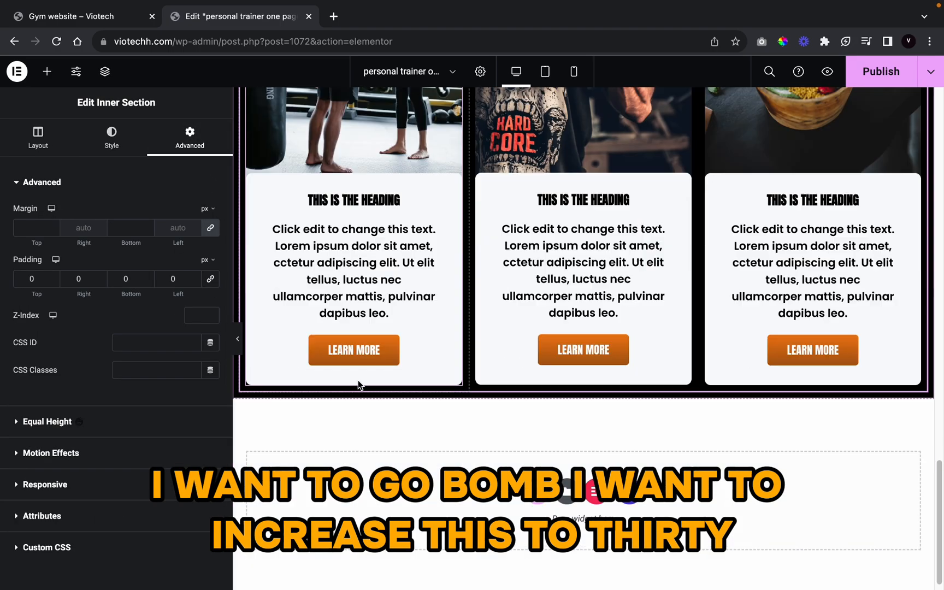
drag(149, 278, 148, 277)
click(149, 281)
click(148, 281)
click(149, 280)
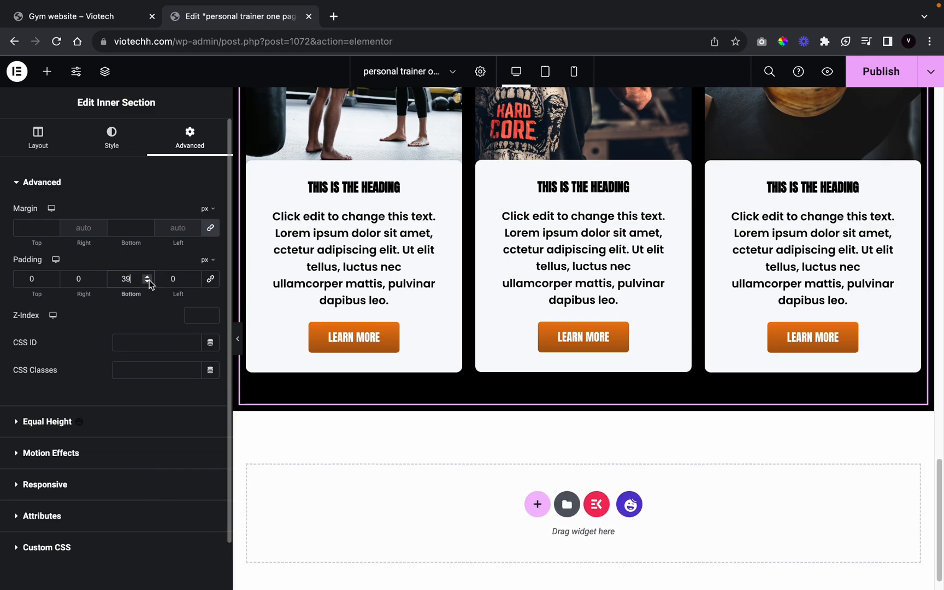
click(149, 281)
click(149, 281)
click(148, 280)
click(150, 280)
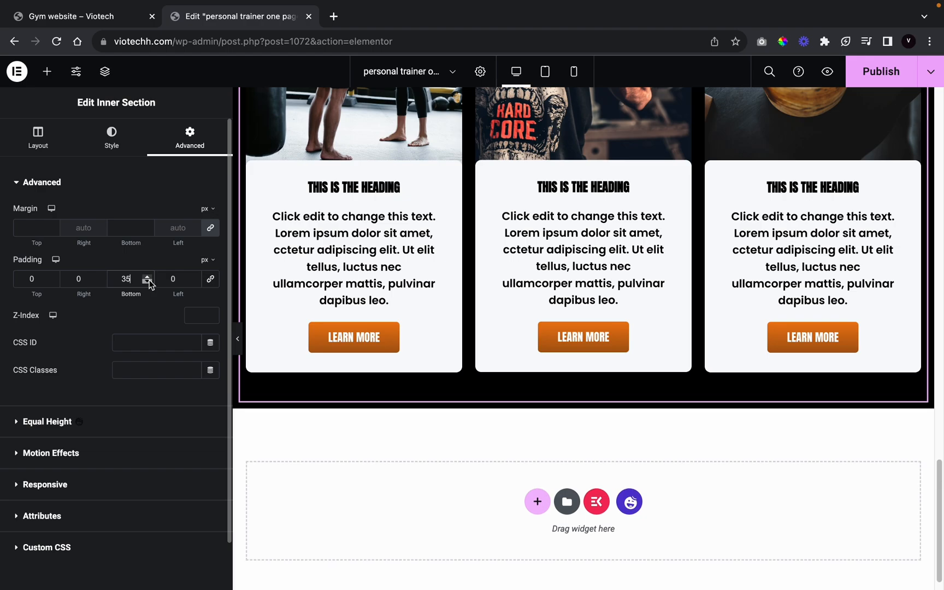
click(239, 332)
scroll(580, 421, up, 9)
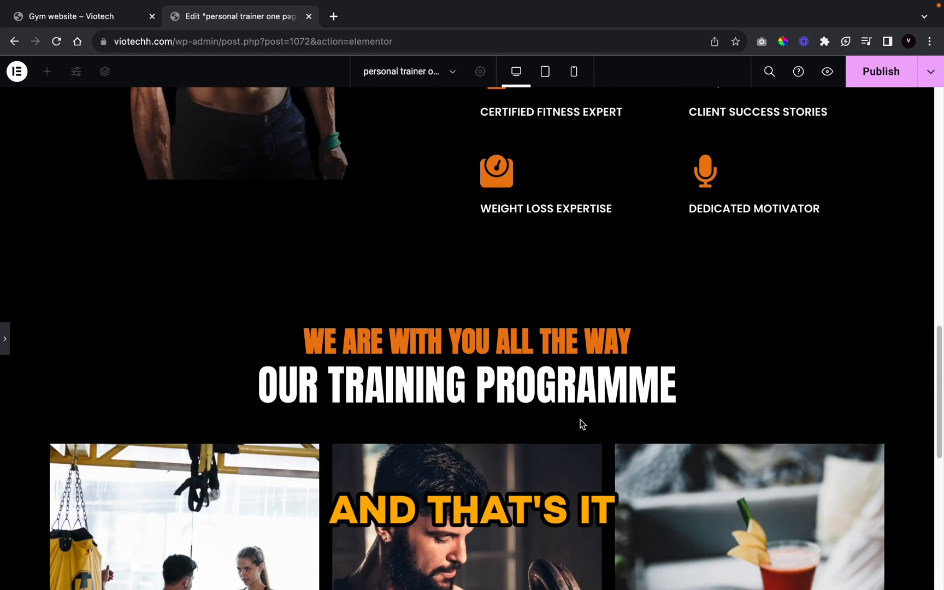
scroll(580, 421, down, 7)
scroll(409, 345, down, 3)
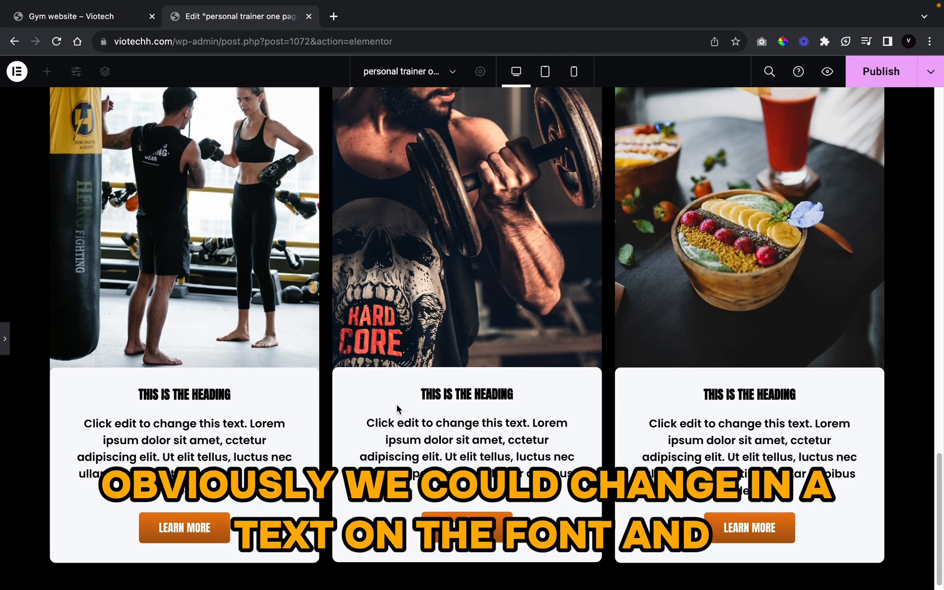
scroll(407, 366, up, 1)
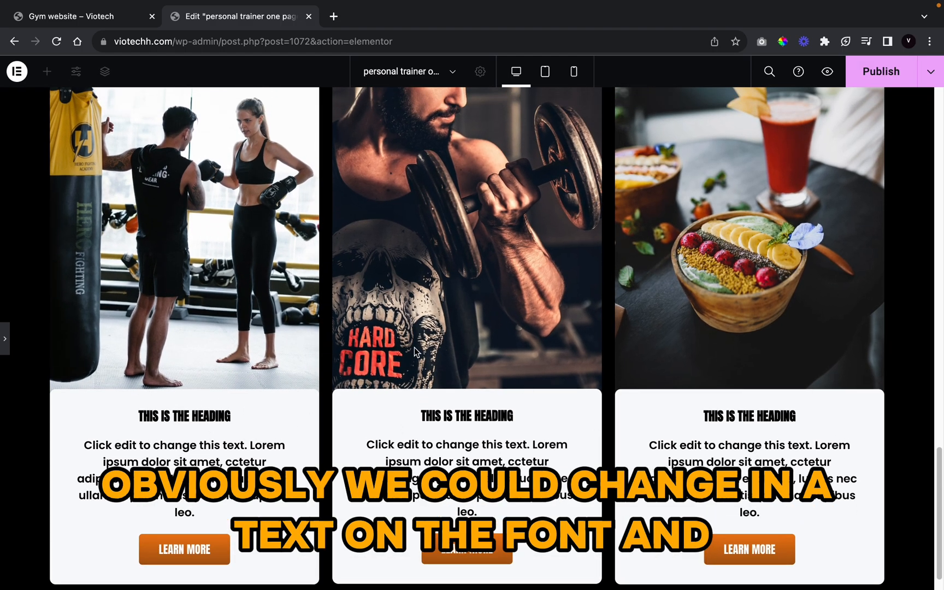
scroll(357, 282, up, 1)
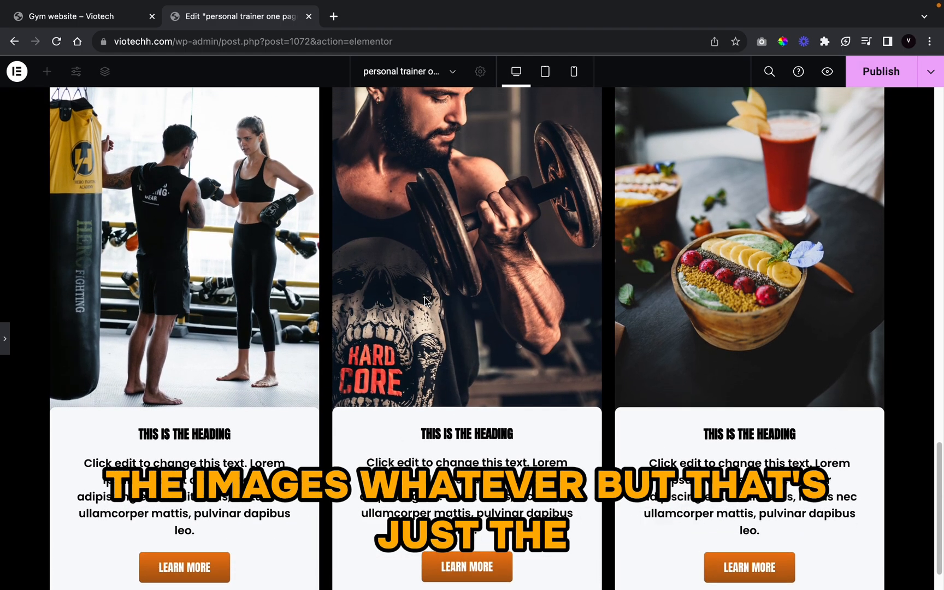
scroll(437, 322, up, 1)
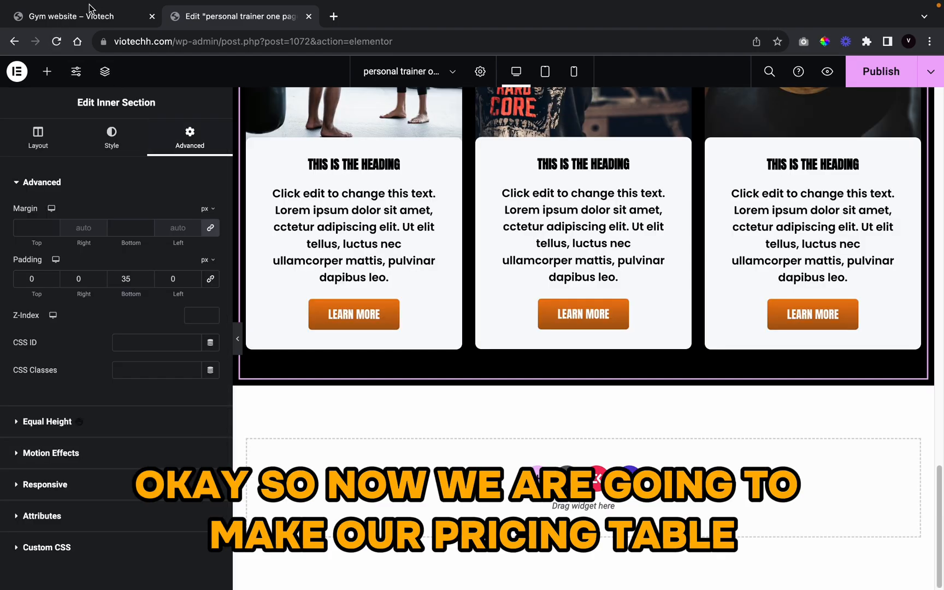
click(94, 25)
scroll(483, 402, down, 10)
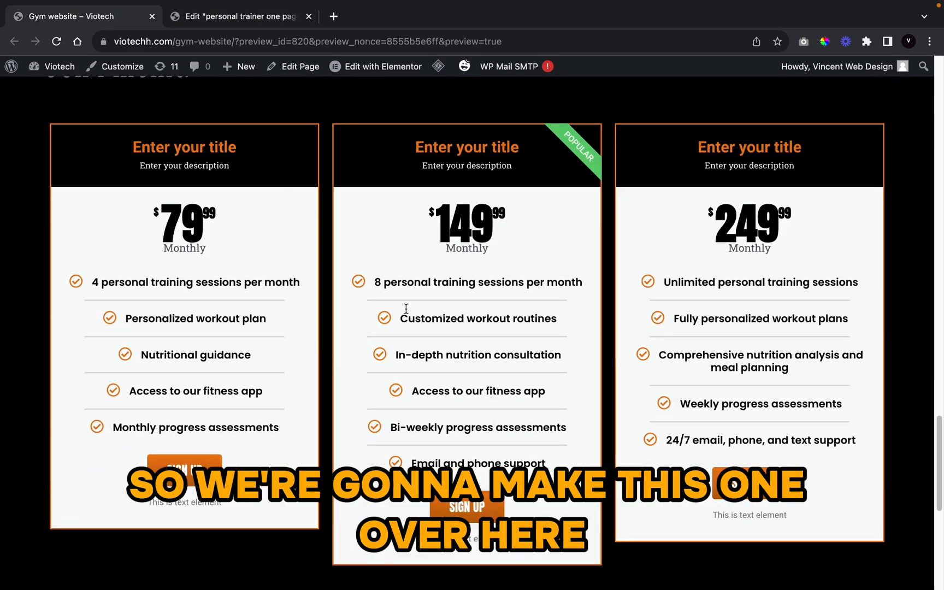
click(230, 19)
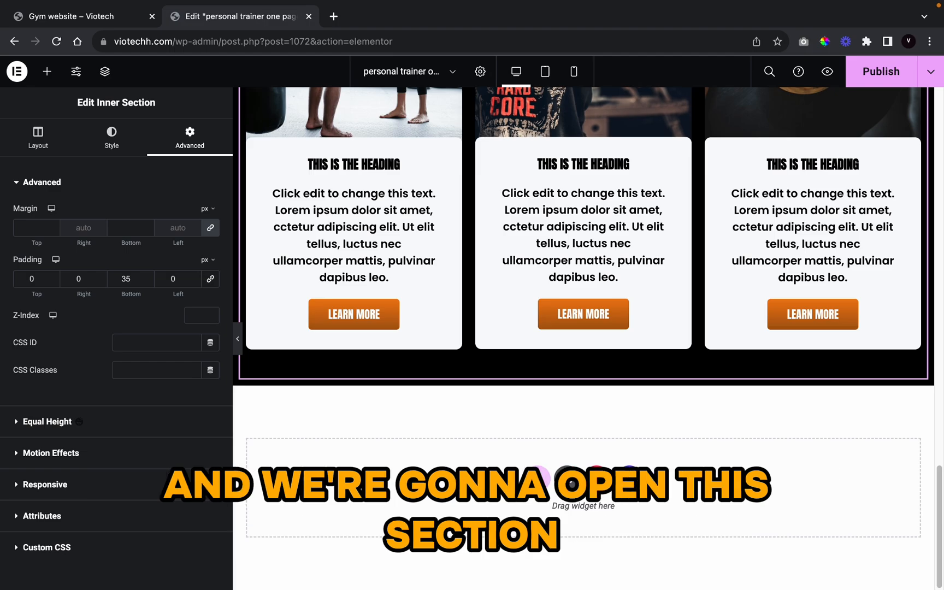
Step: Add a new single-column section below the cards with a 551 px minimum height
click(537, 478)
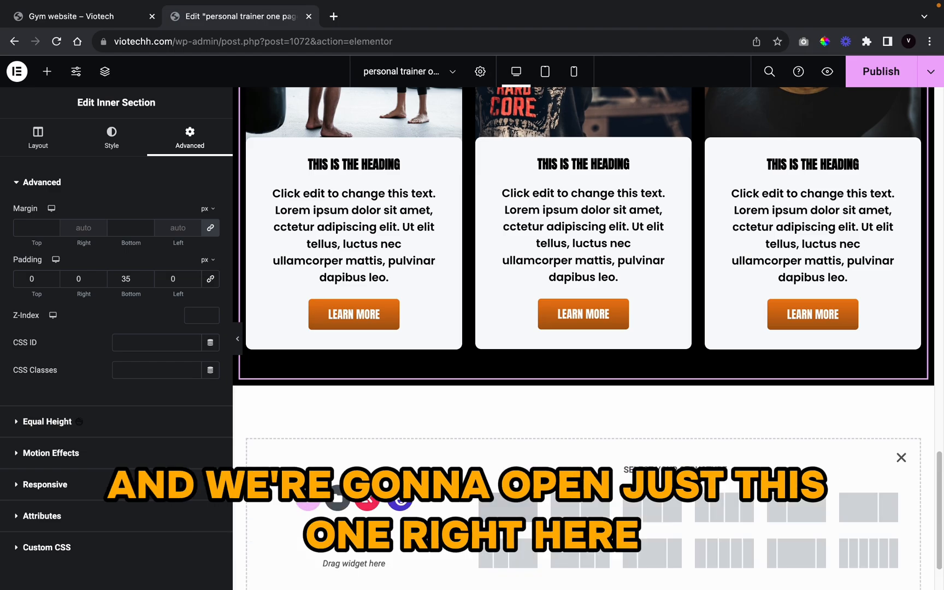
click(520, 503)
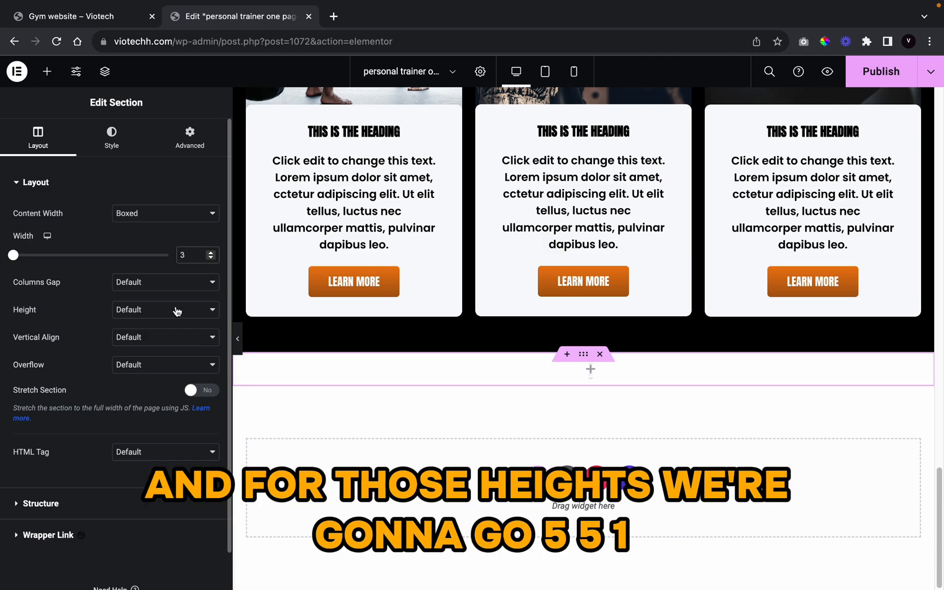
click(157, 316)
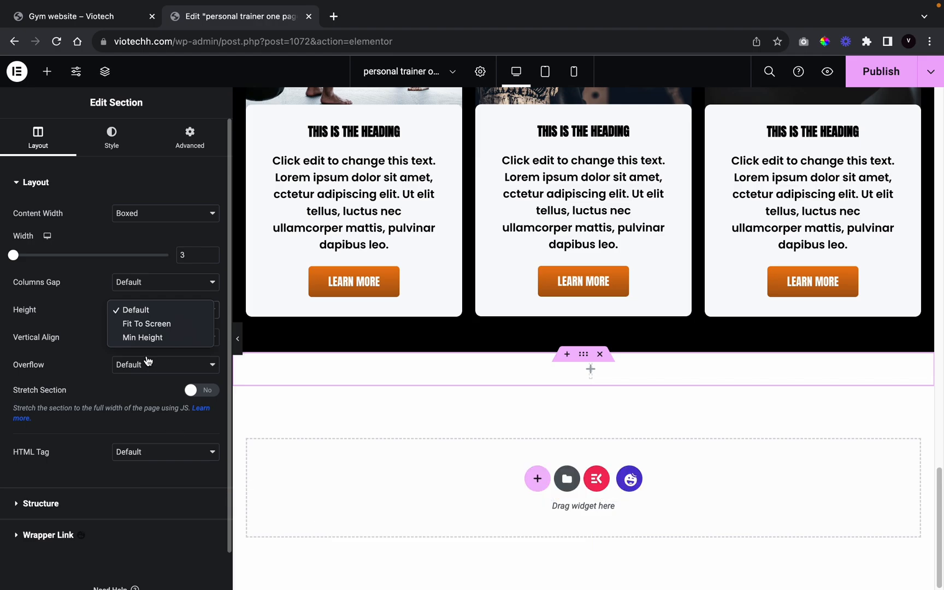
click(156, 338)
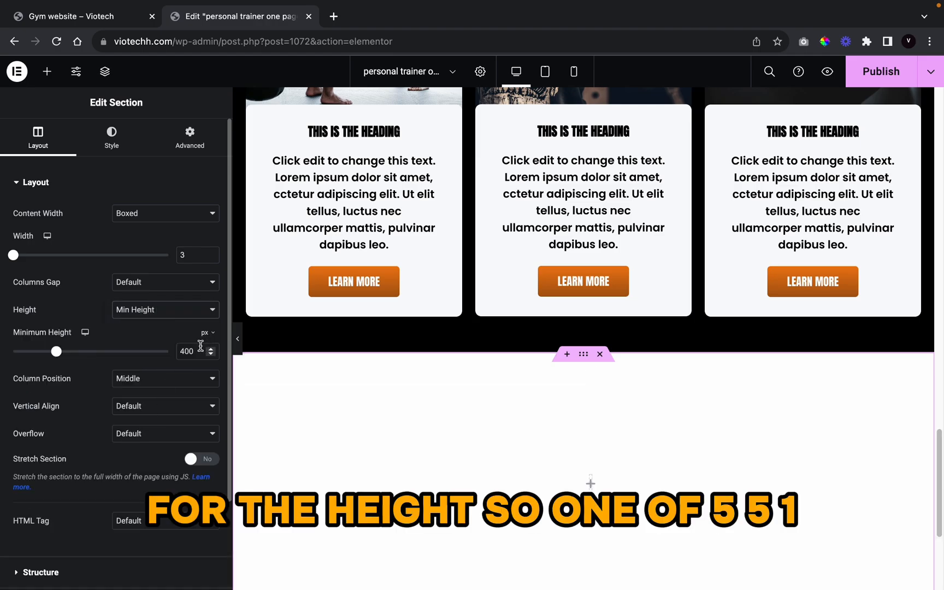
key(BackSpace)
key(BackSpace)
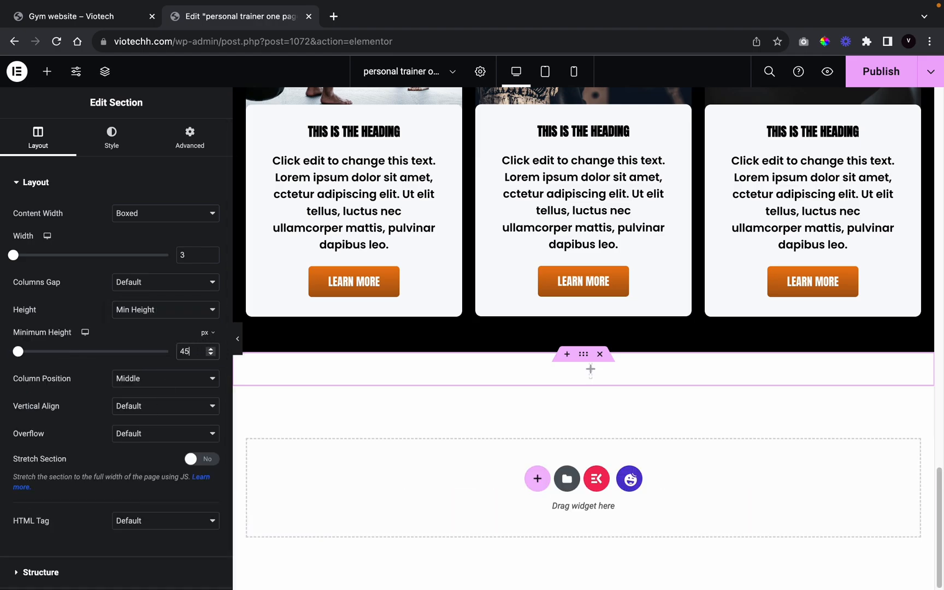
text(55)
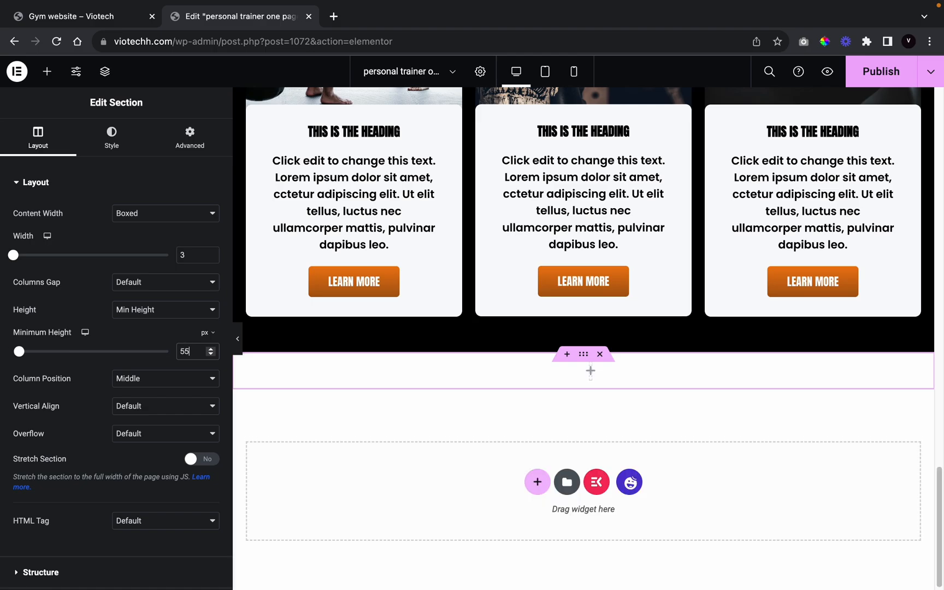
text(1)
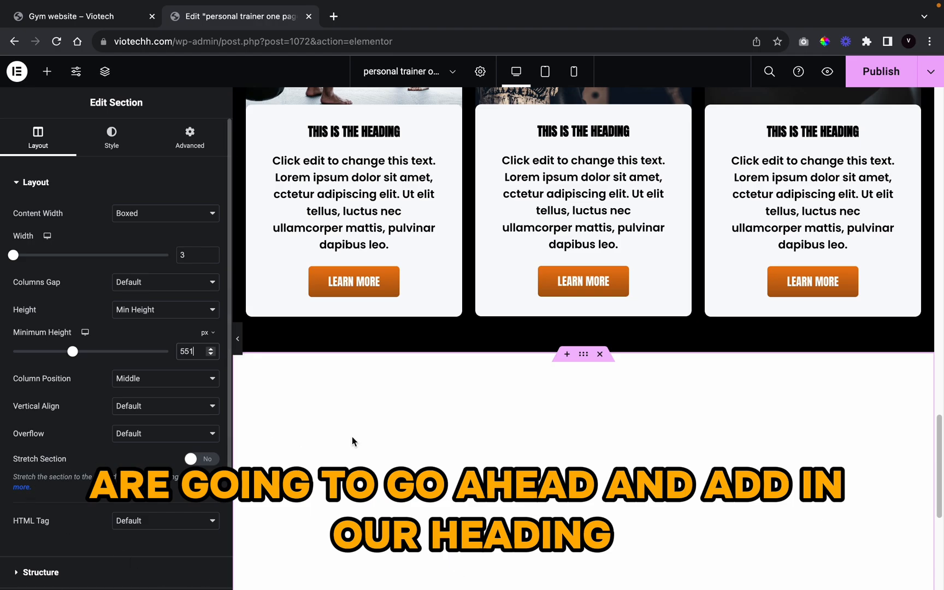
scroll(355, 437, down, 5)
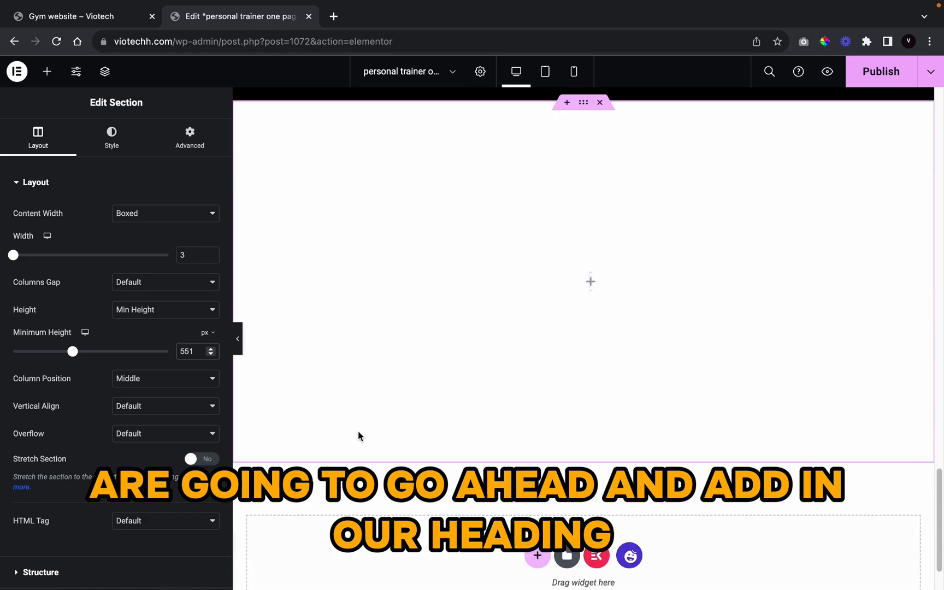
Step: Set the section's width to 1313 and drag a Heading widget into it
click(47, 71)
text(heading)
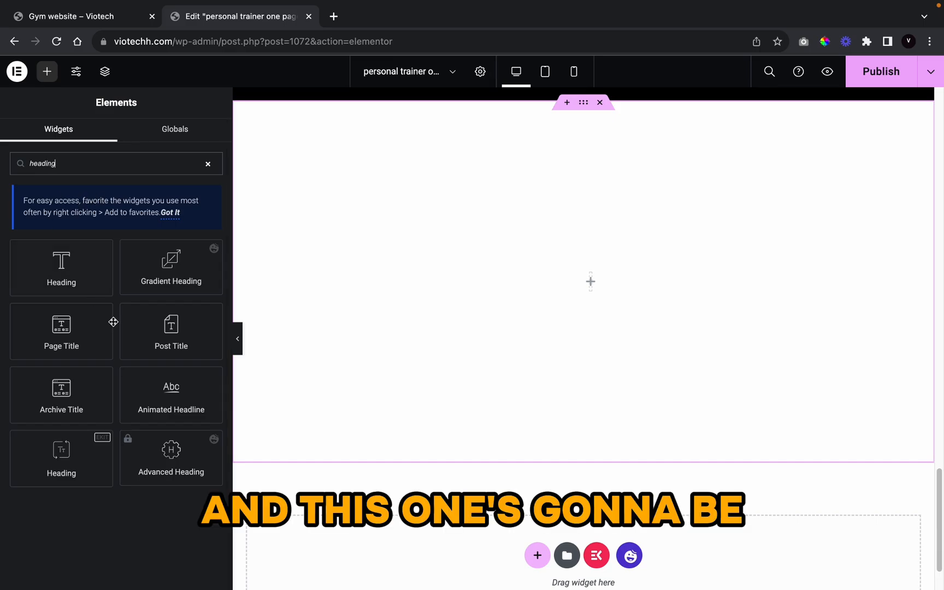
drag(61, 459, 456, 287)
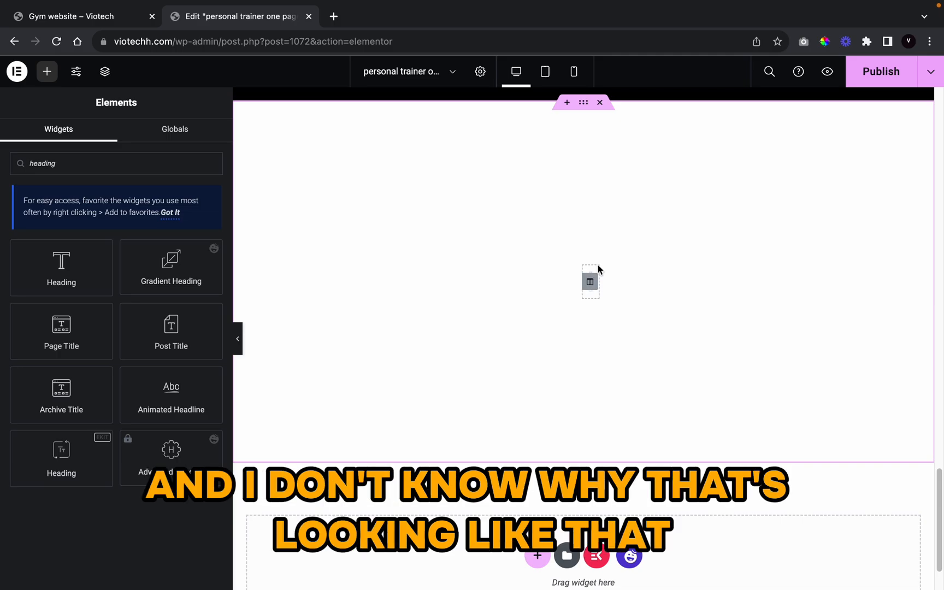
click(585, 104)
click(197, 255)
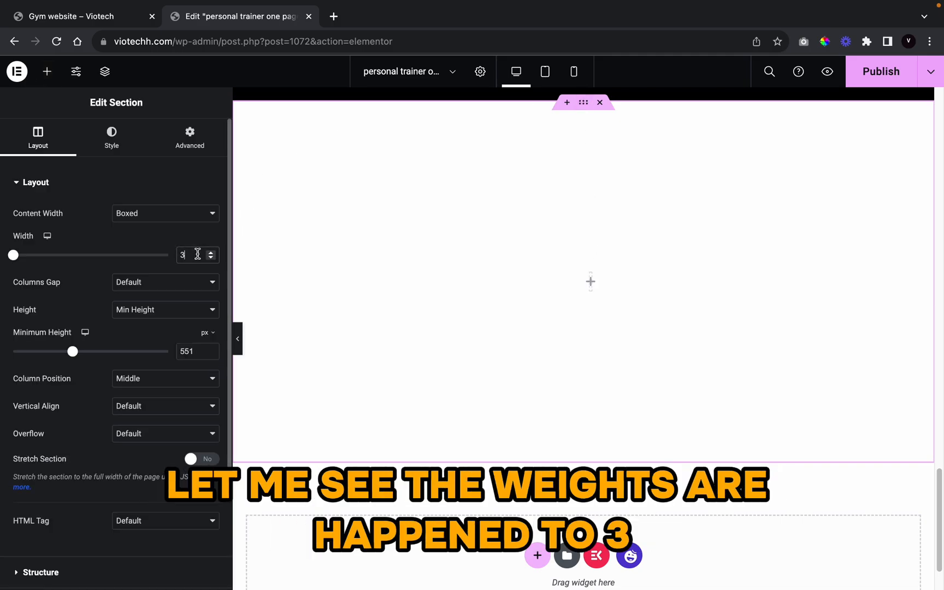
key(BackSpace)
text(1313)
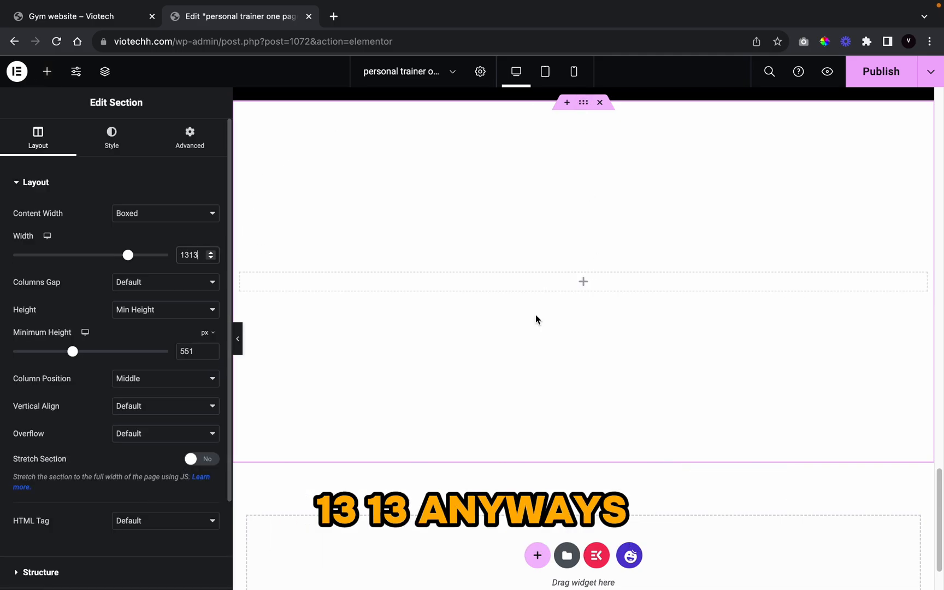
click(47, 71)
text(heading)
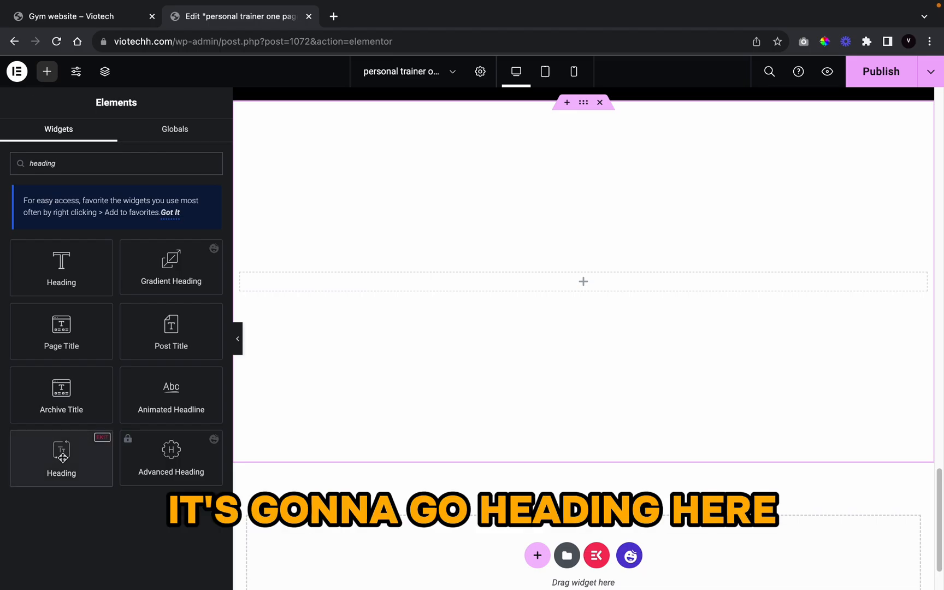
drag(60, 459, 569, 280)
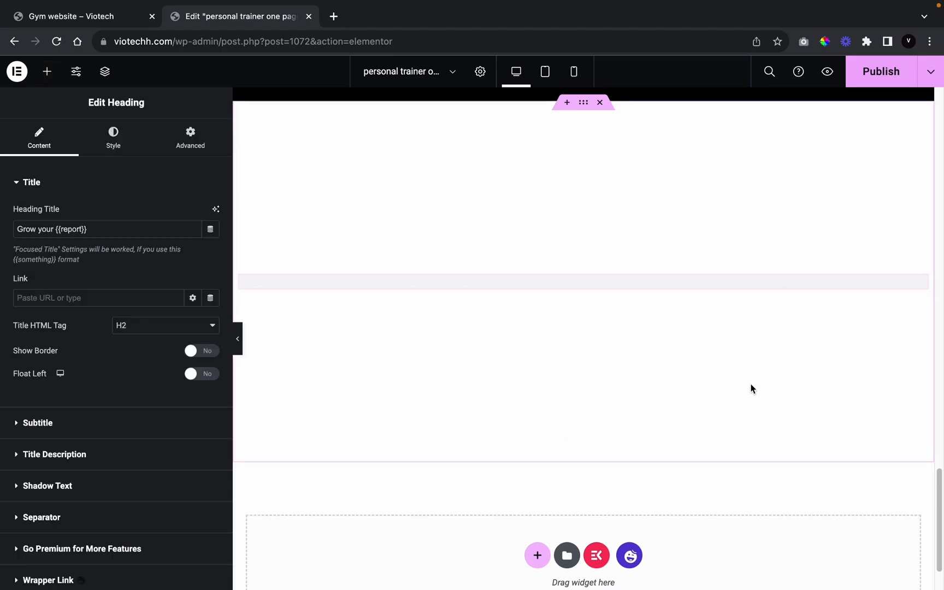
scroll(499, 283, up, 2)
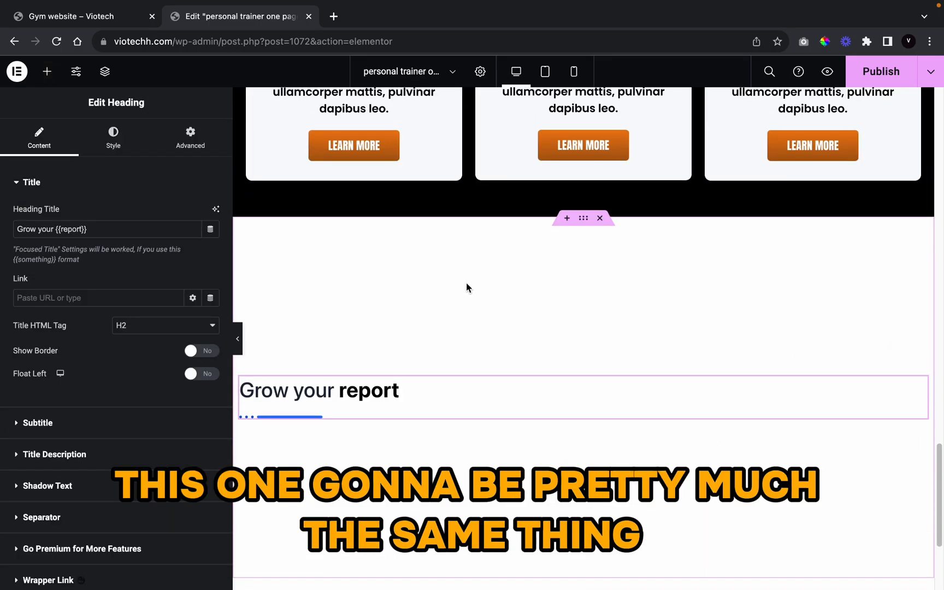
scroll(415, 276, down, 1)
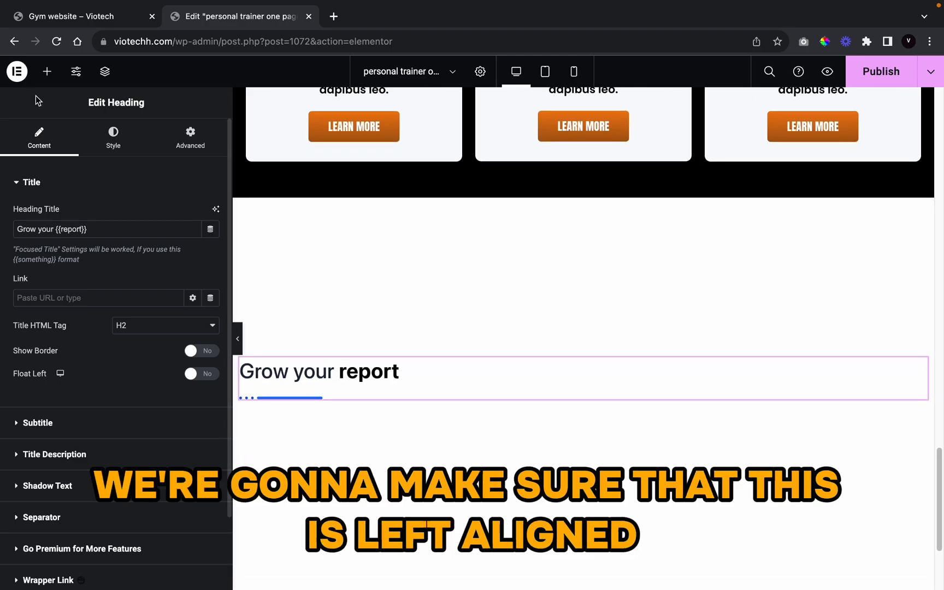
click(48, 73)
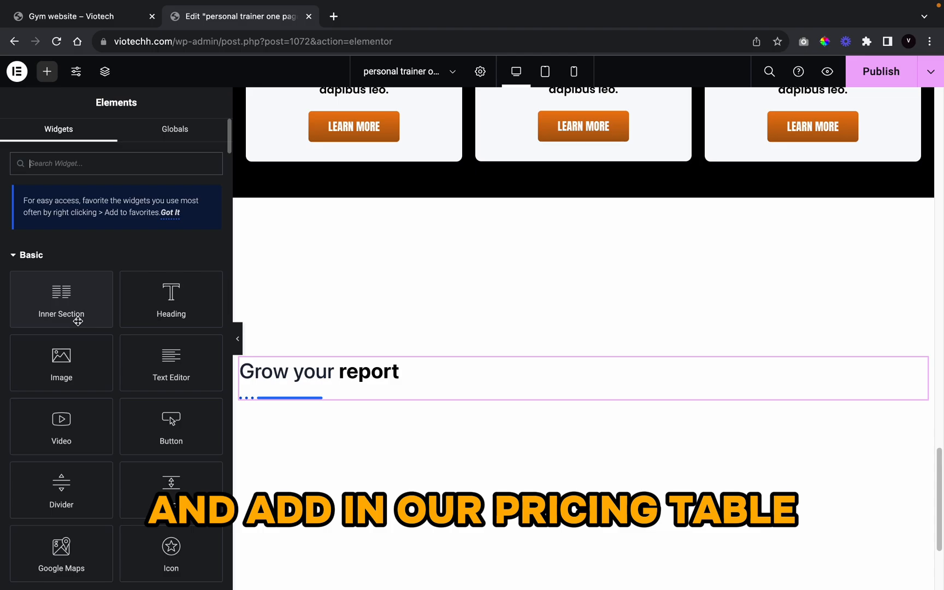
click(164, 163)
text(pricing)
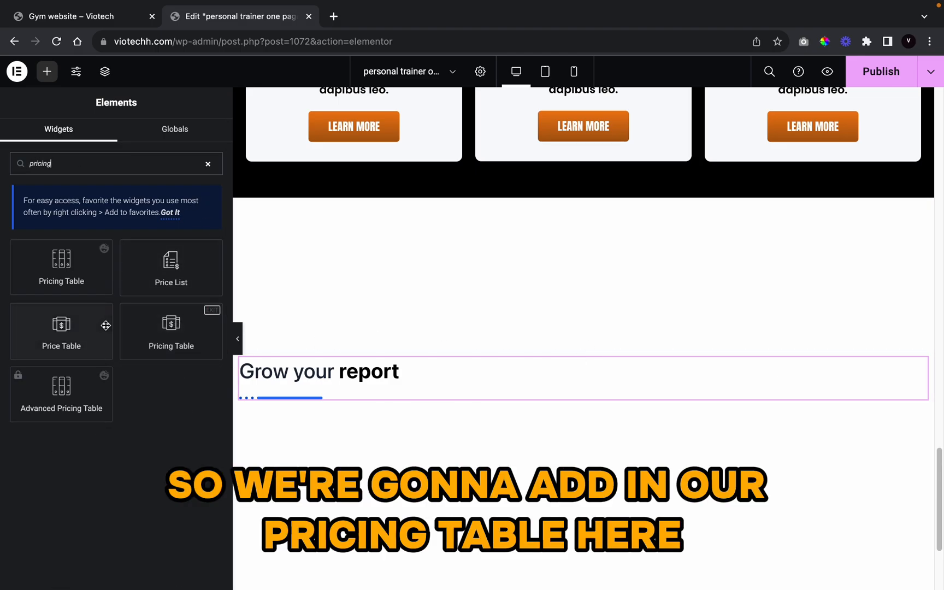
drag(65, 318, 514, 383)
scroll(666, 352, down, 4)
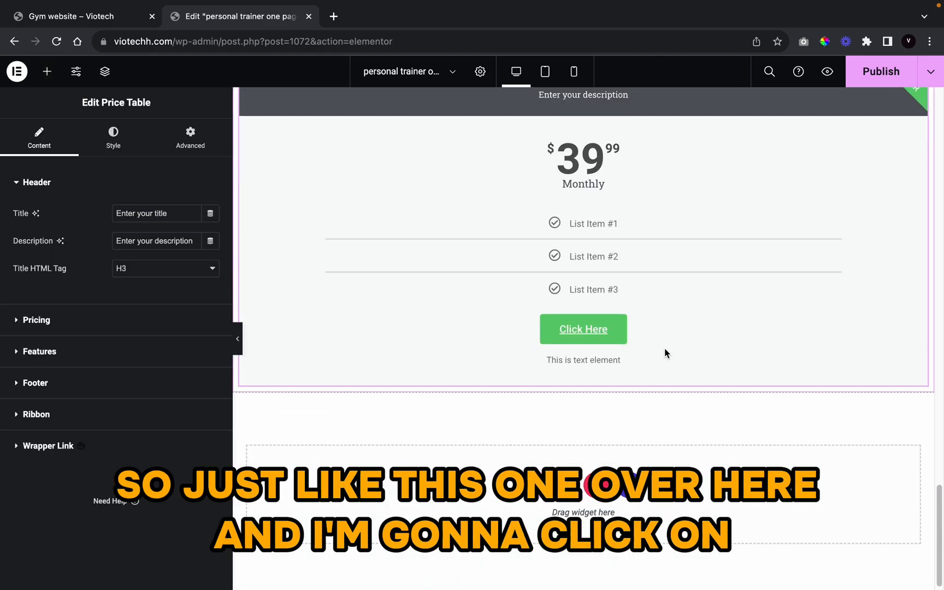
scroll(363, 377, up, 5)
right_click(364, 350)
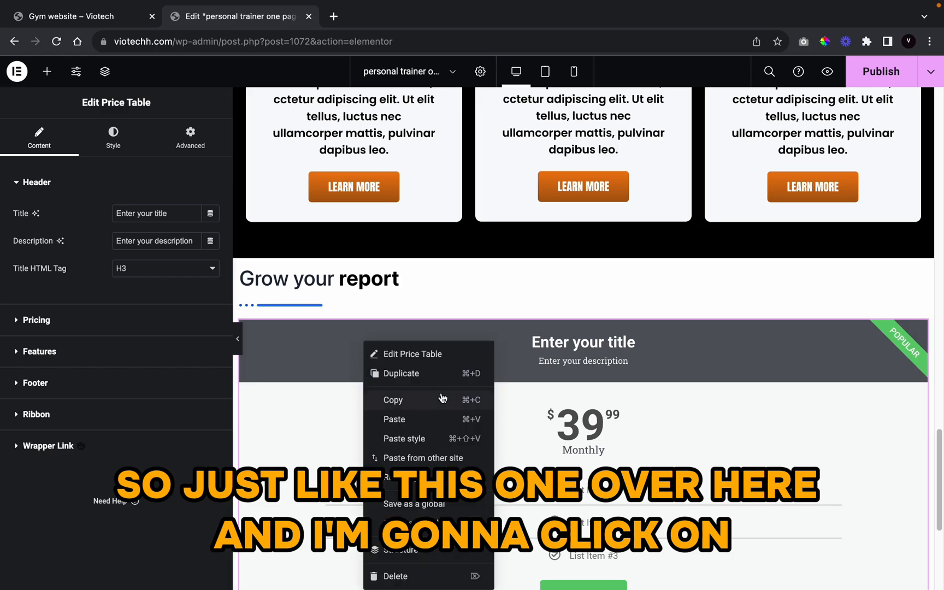
click(440, 377)
scroll(514, 394, down, 6)
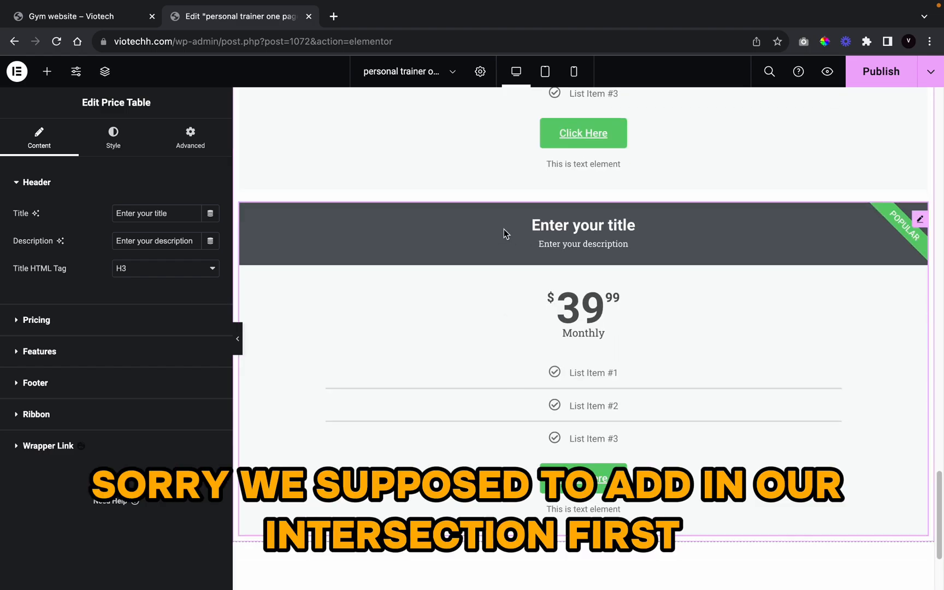
right_click(506, 234)
click(535, 464)
scroll(499, 382, up, 10)
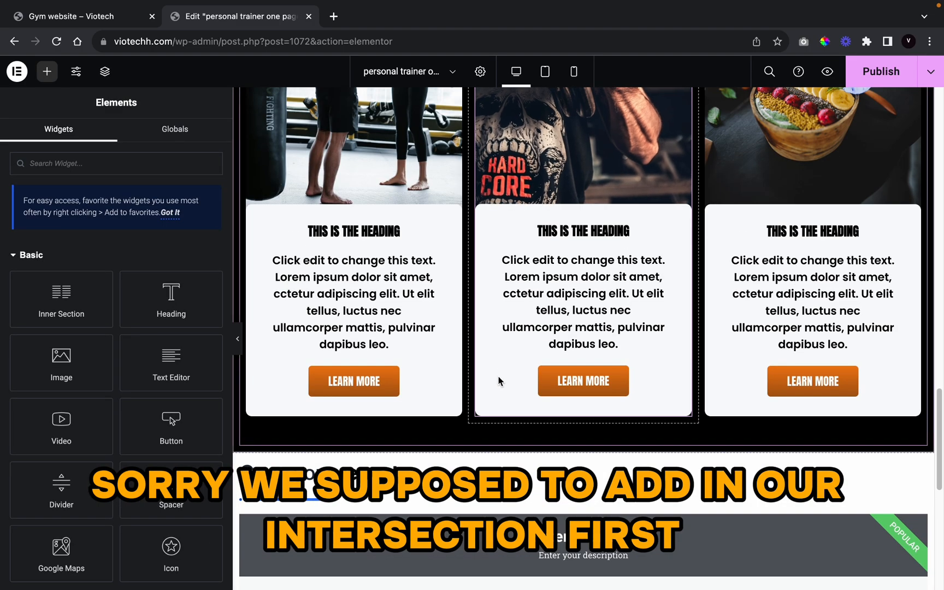
scroll(492, 410, down, 5)
click(480, 396)
right_click(484, 404)
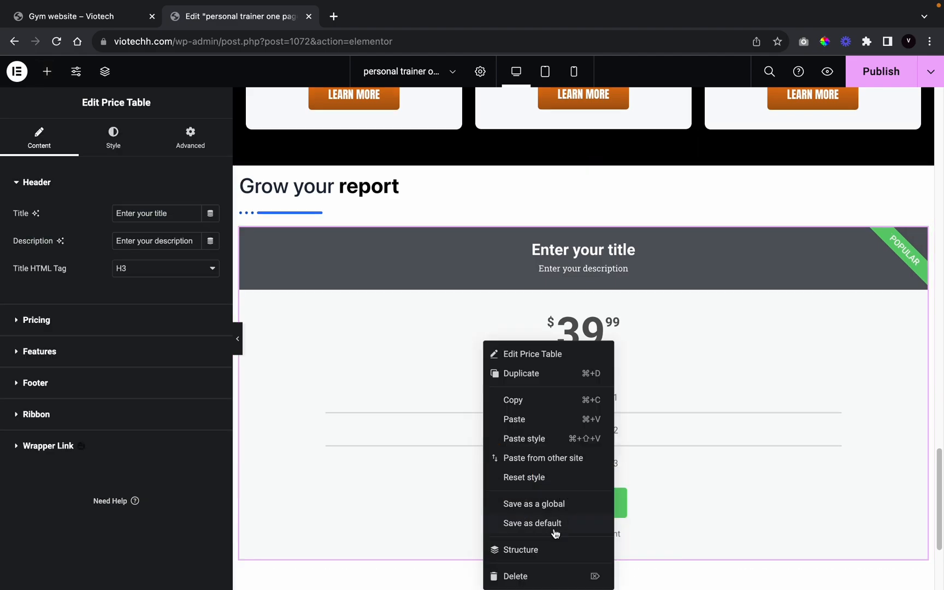
click(538, 574)
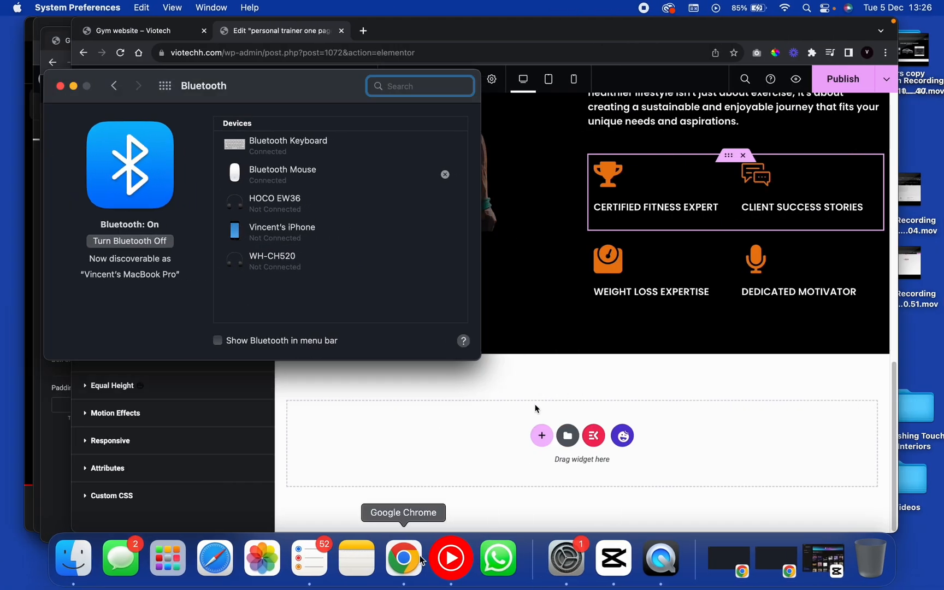
click(420, 560)
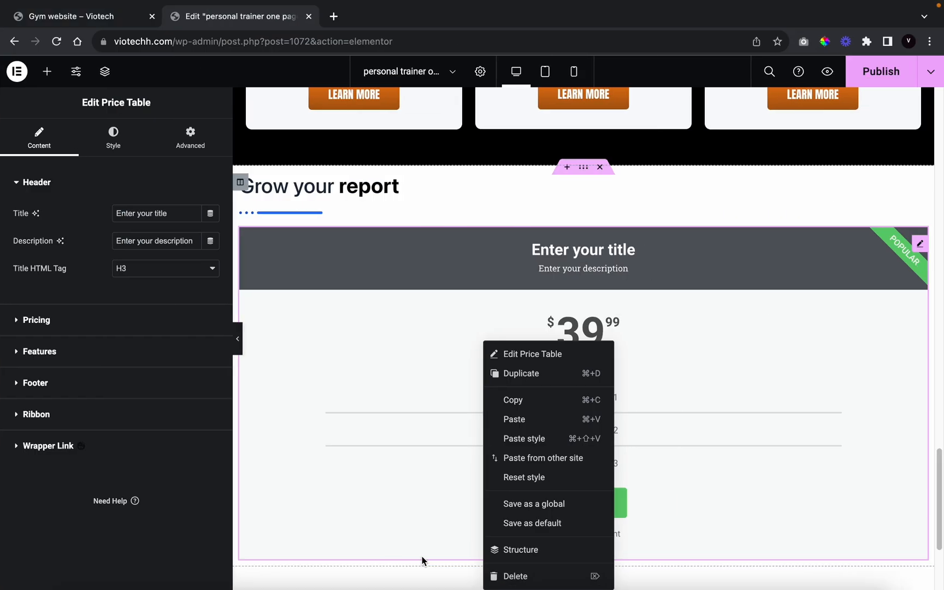
click(526, 585)
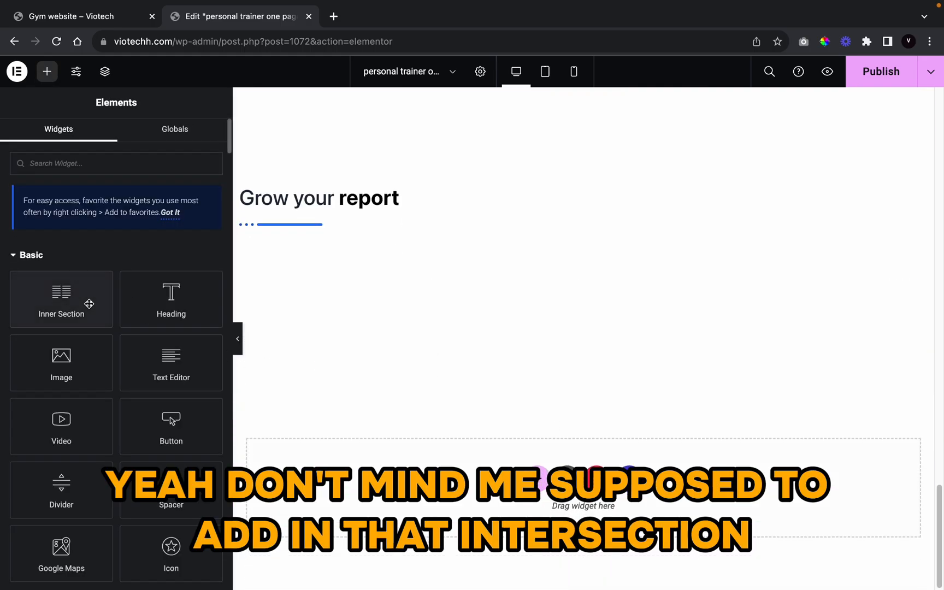
Step: Add an inner section below the heading, duplicate a column to make three, and set width 1313
drag(89, 304, 386, 221)
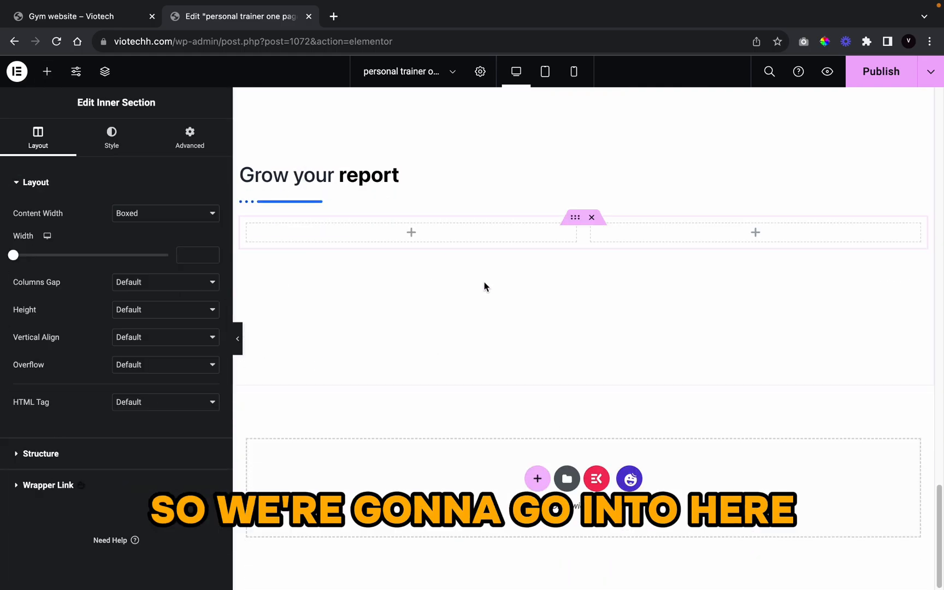
right_click(590, 232)
click(623, 261)
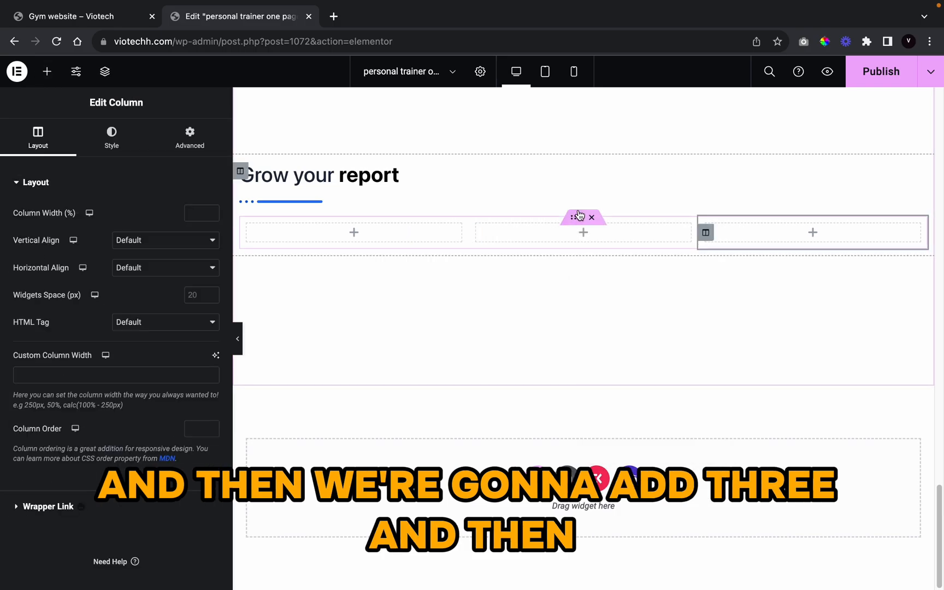
click(568, 216)
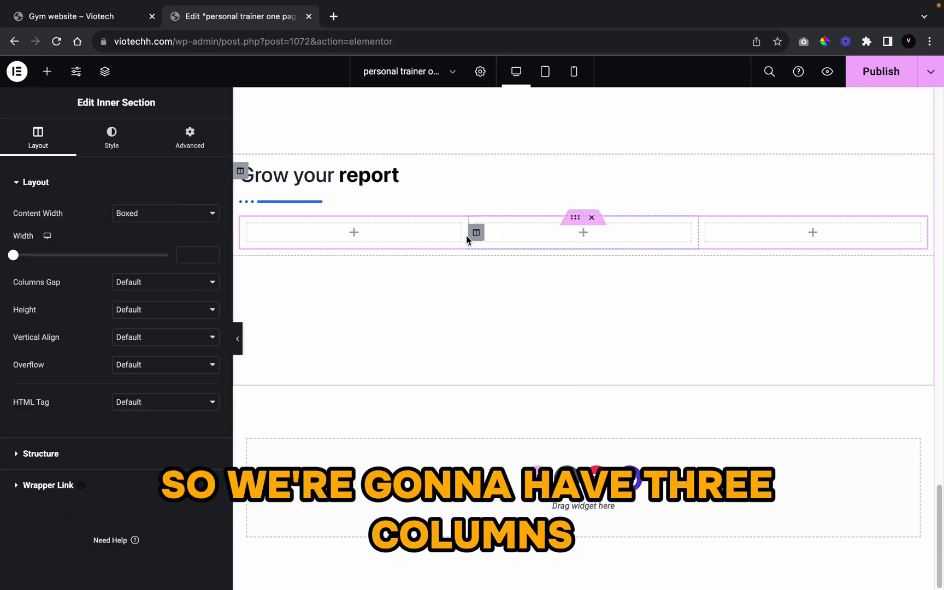
click(195, 257)
text(1313)
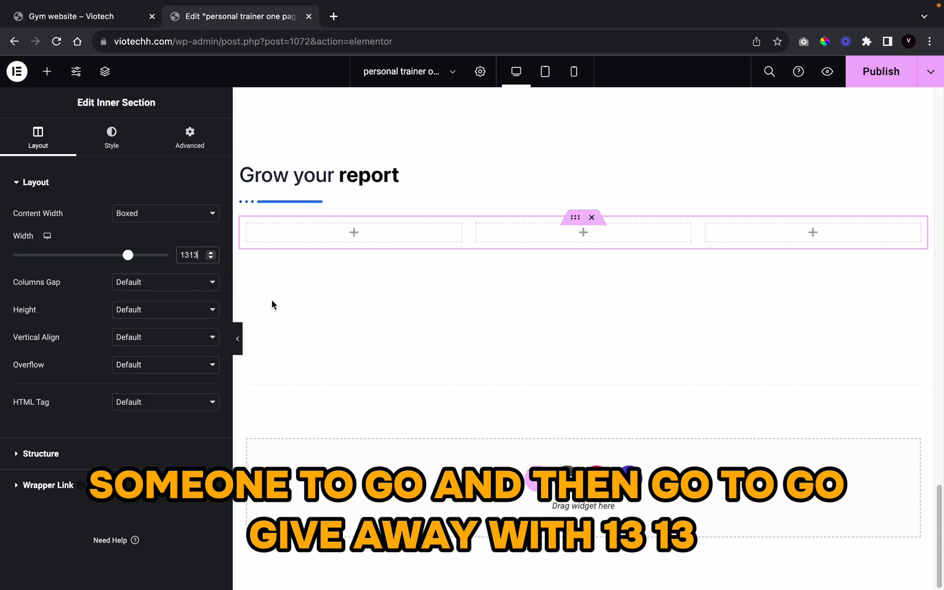
Step: Search for the pricing widget and drag a Price Table into the first column
click(50, 72)
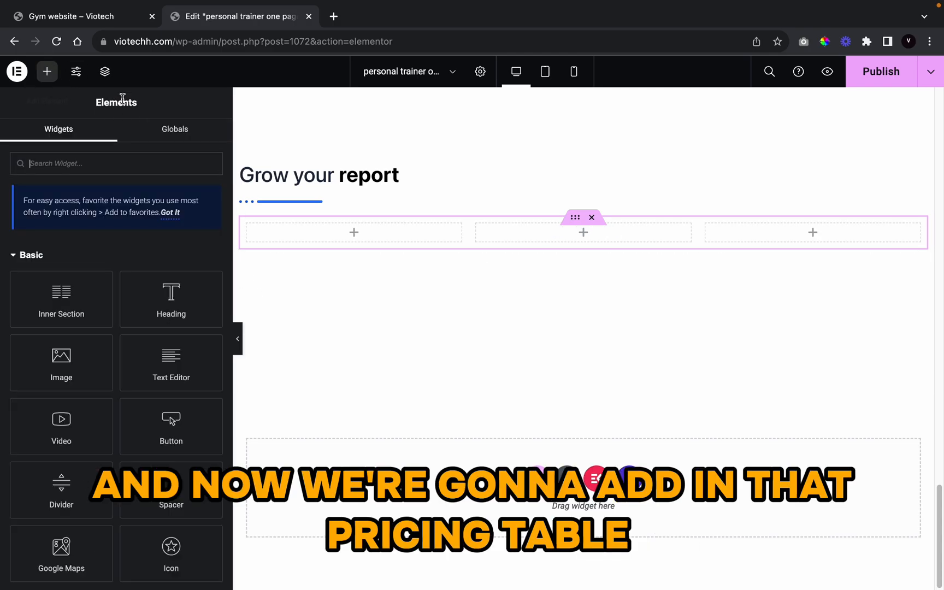
text(pr)
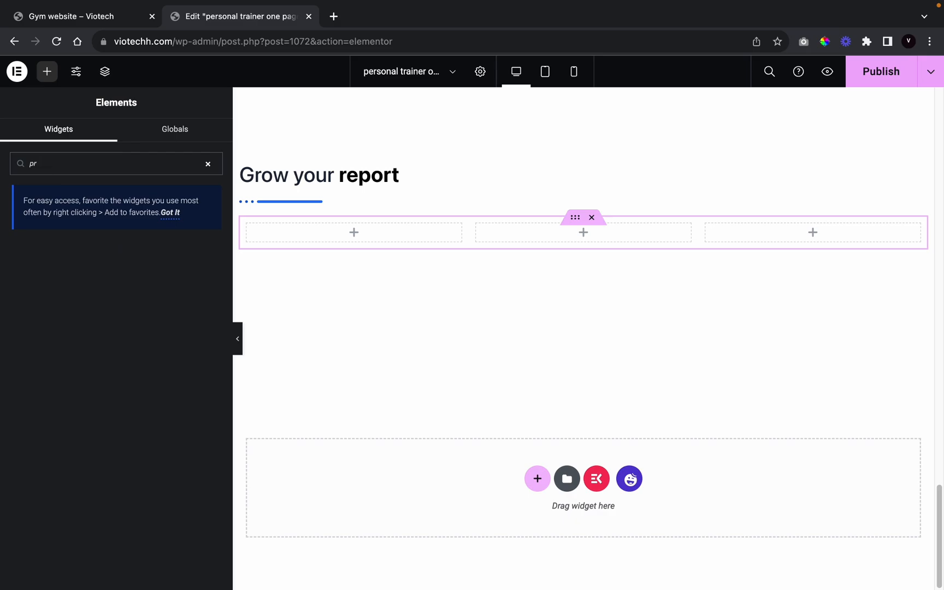
text(icignicing)
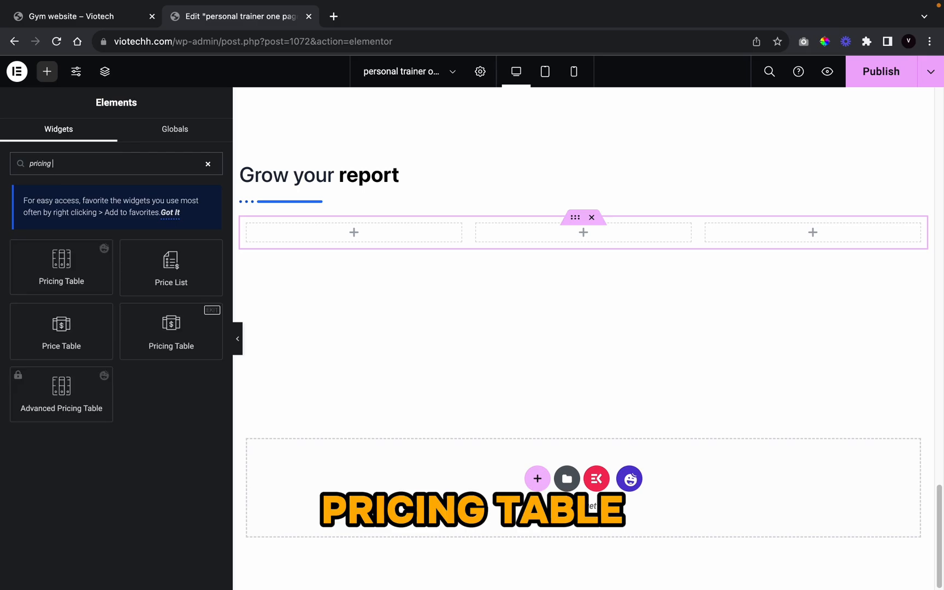
drag(66, 331, 310, 238)
scroll(344, 350, up, 2)
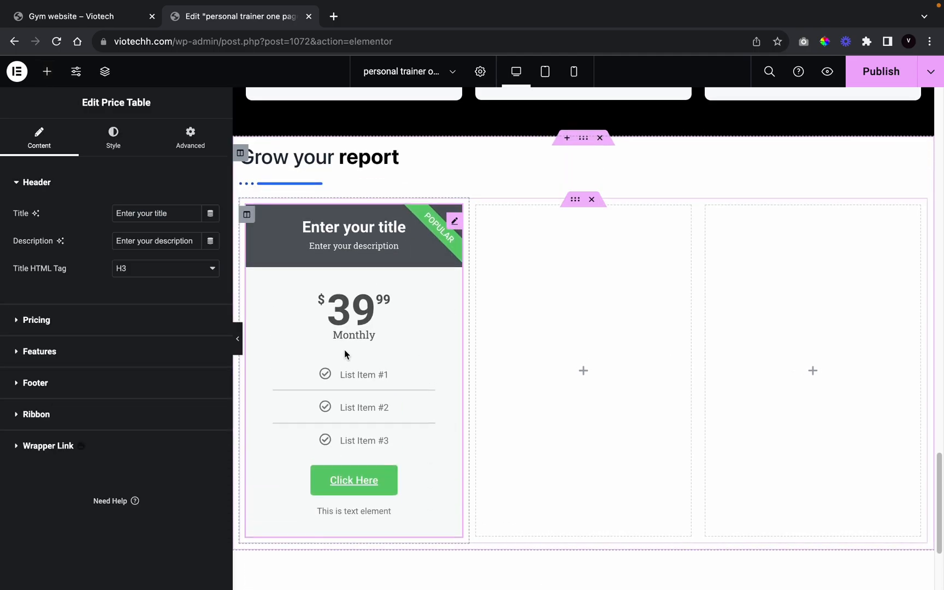
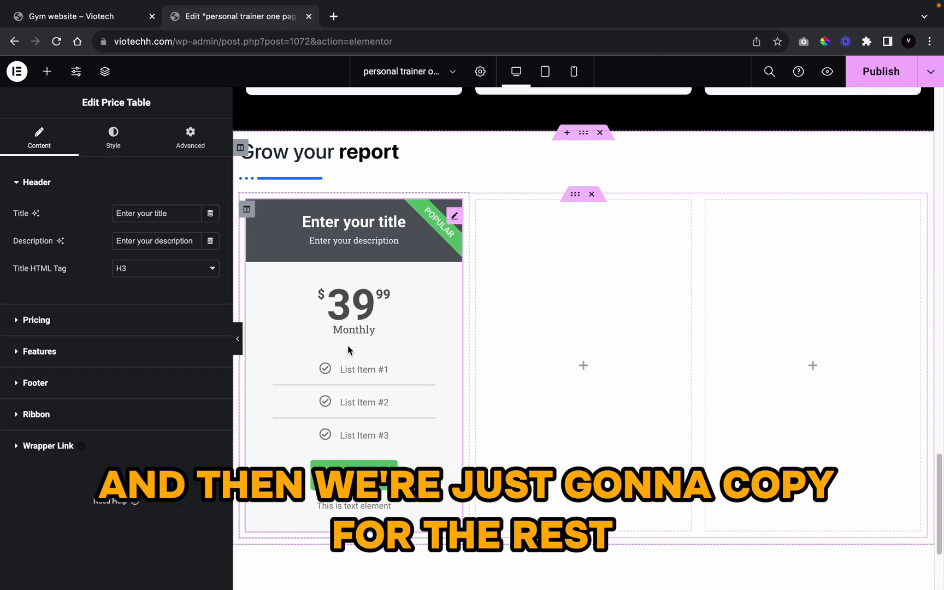
Step: Title the first price card 'Bronze' and delete its placeholder description
triple_click(134, 207)
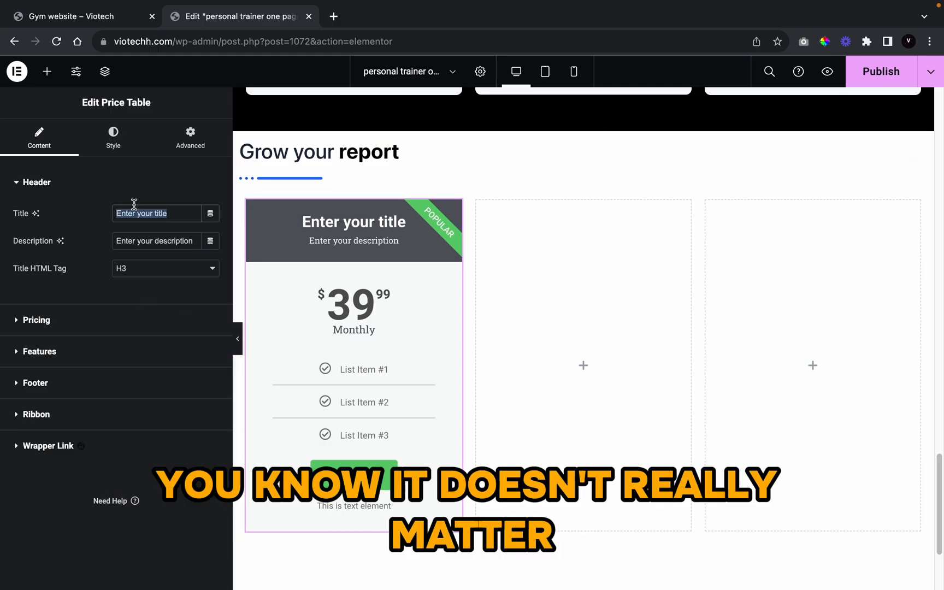
text(Bron)
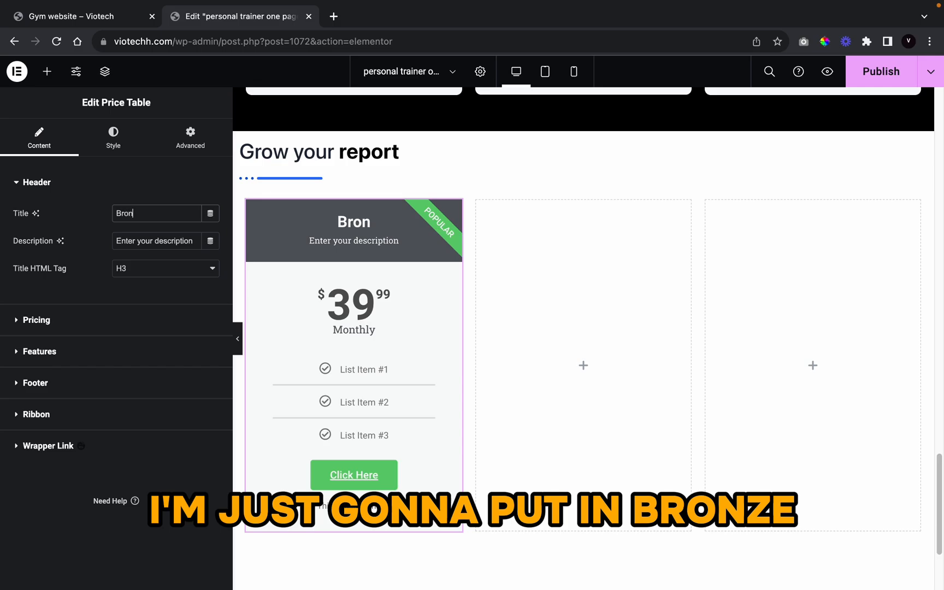
text(ze)
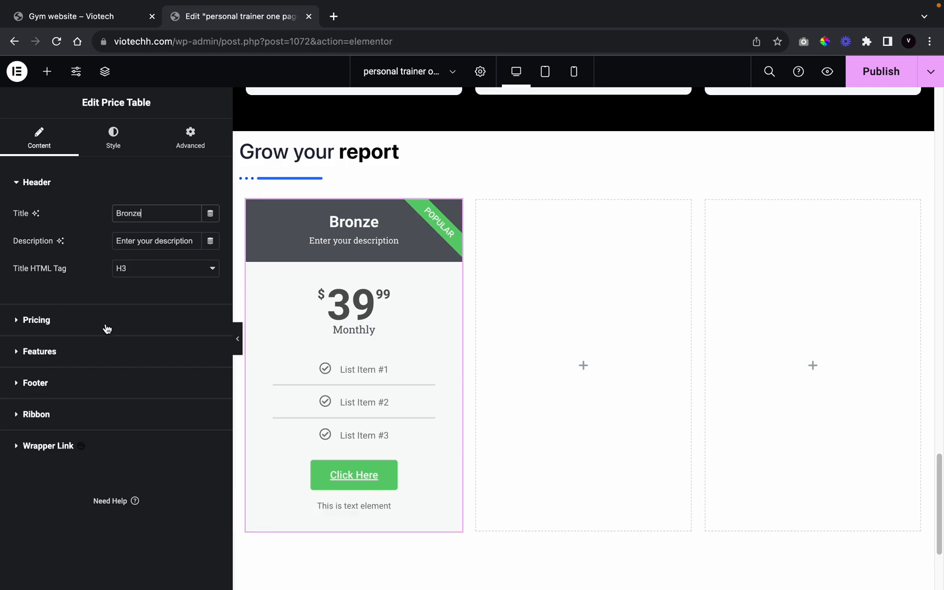
click(185, 235)
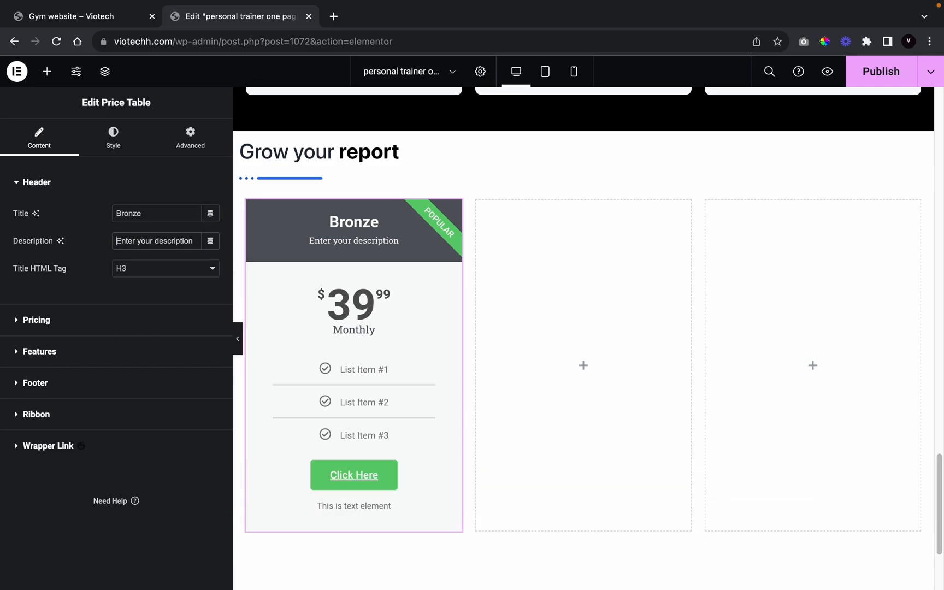
triple_click(186, 233)
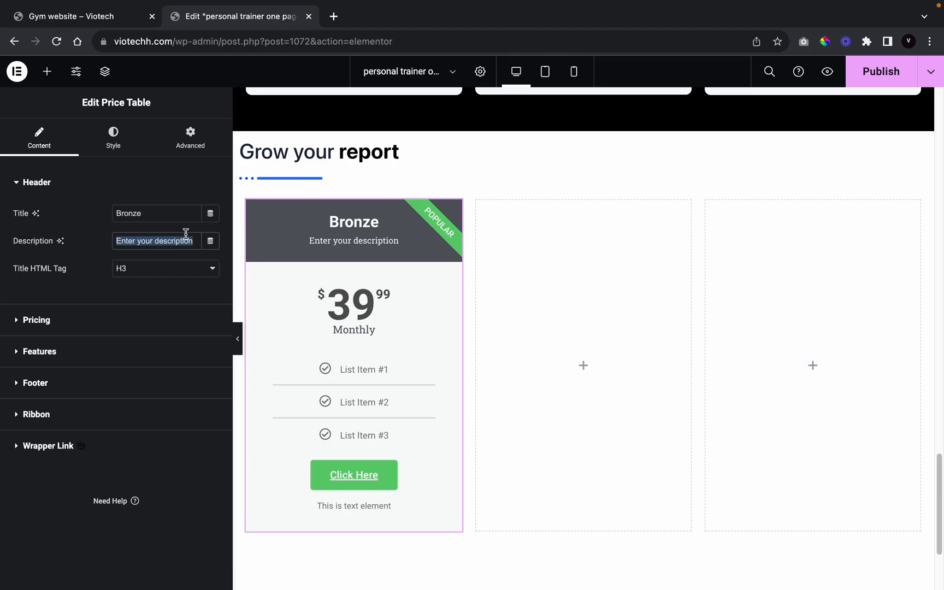
key(BackSpace)
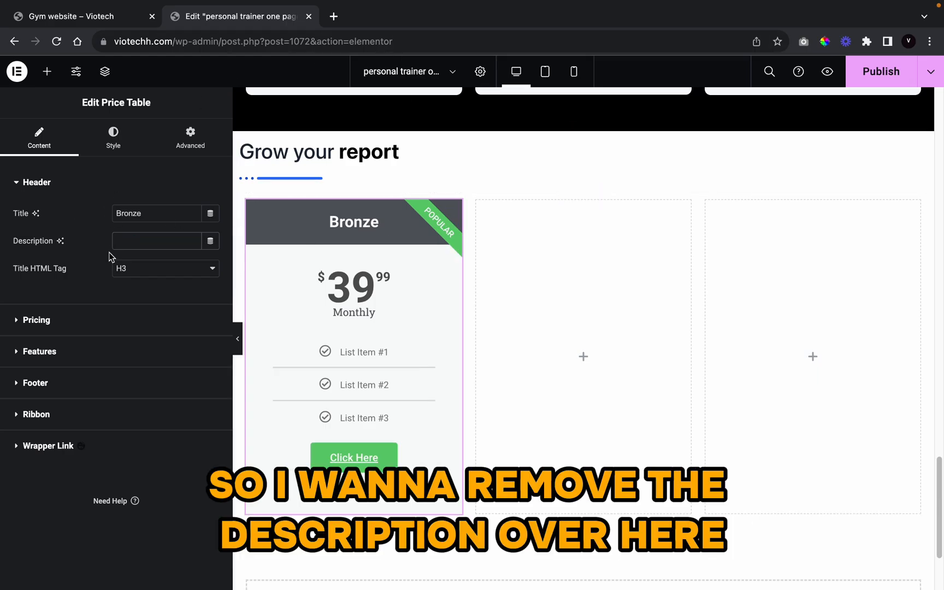
Step: Change the card's price to 79.99
click(77, 320)
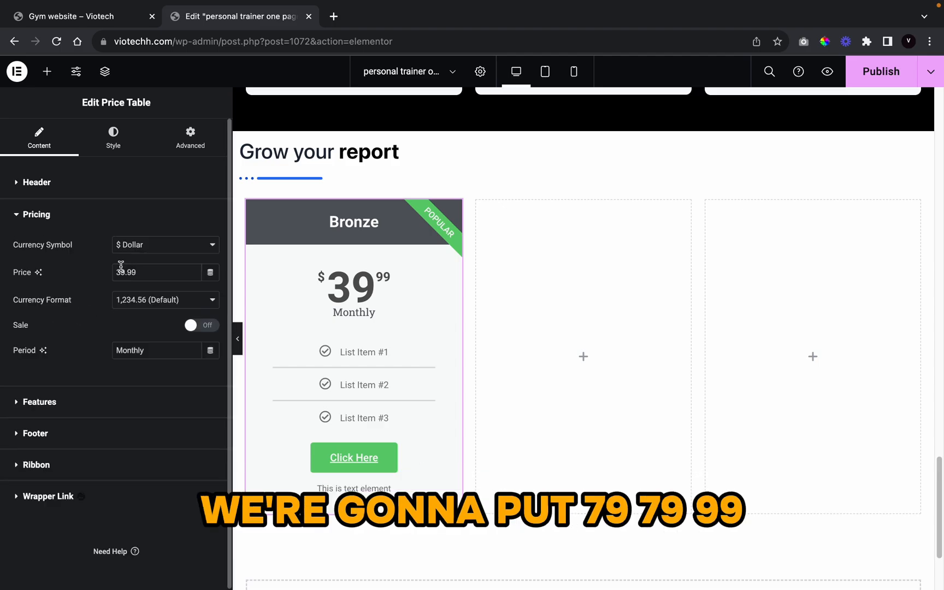
text(9)
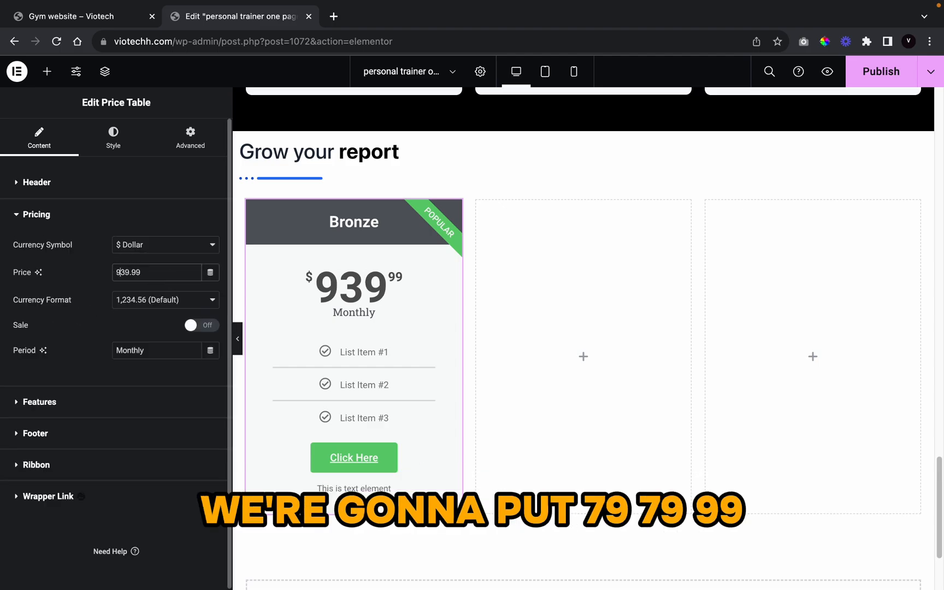
key(BackSpace)
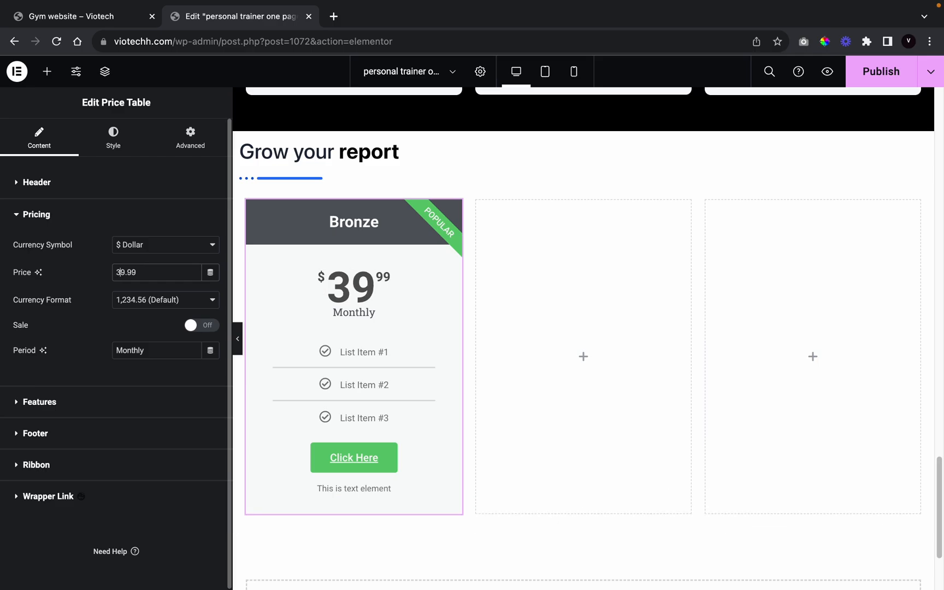
key(BackSpace)
text(7)
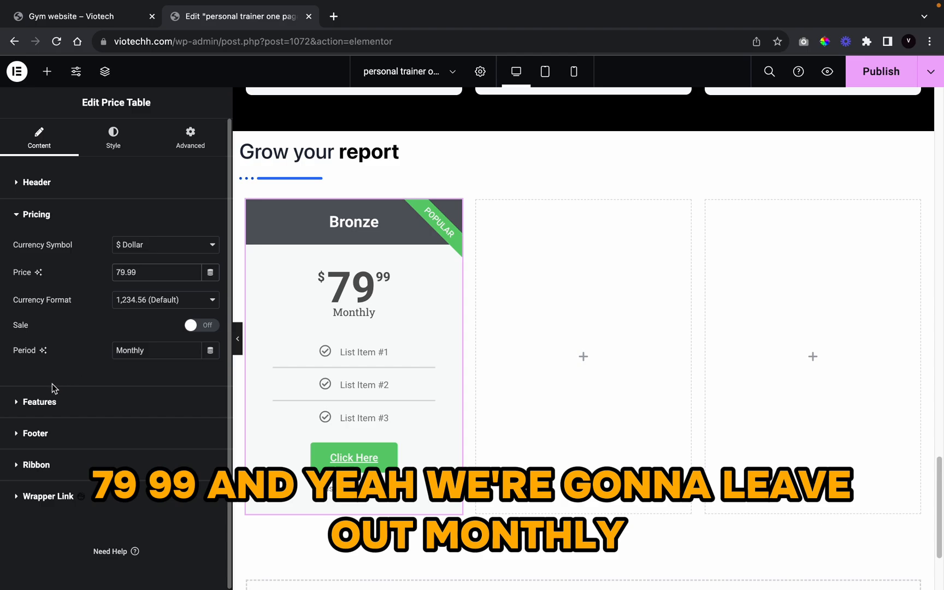
Step: Rename the first feature to '4 personal training sessions' and give its icon the orange global colour
click(78, 405)
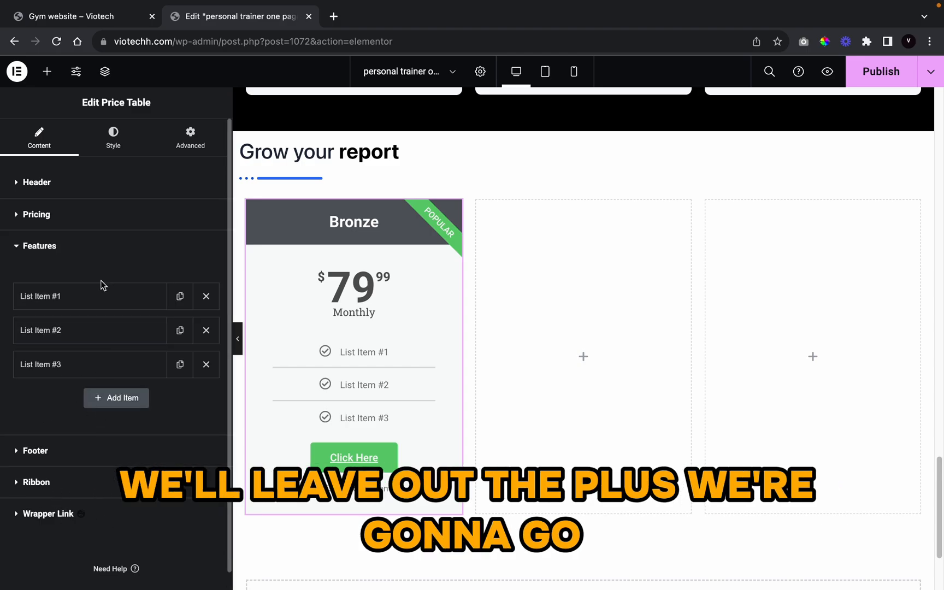
click(89, 296)
triple_click(138, 330)
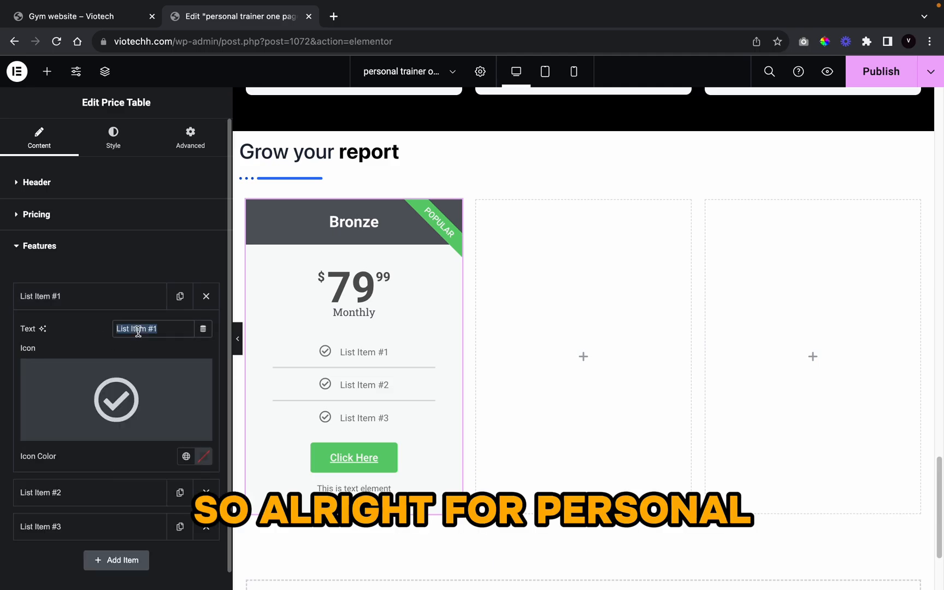
text(4 pe)
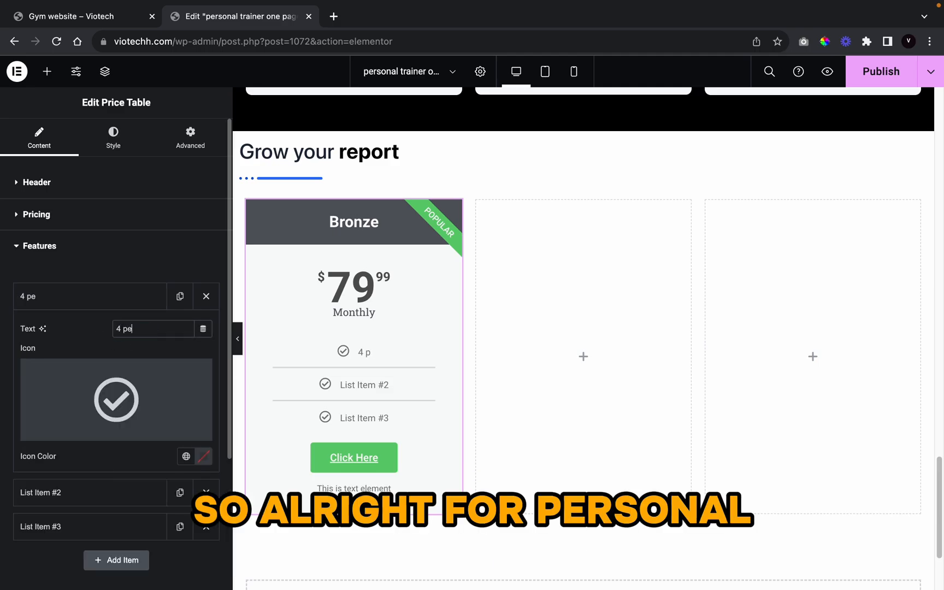
text(rsona)
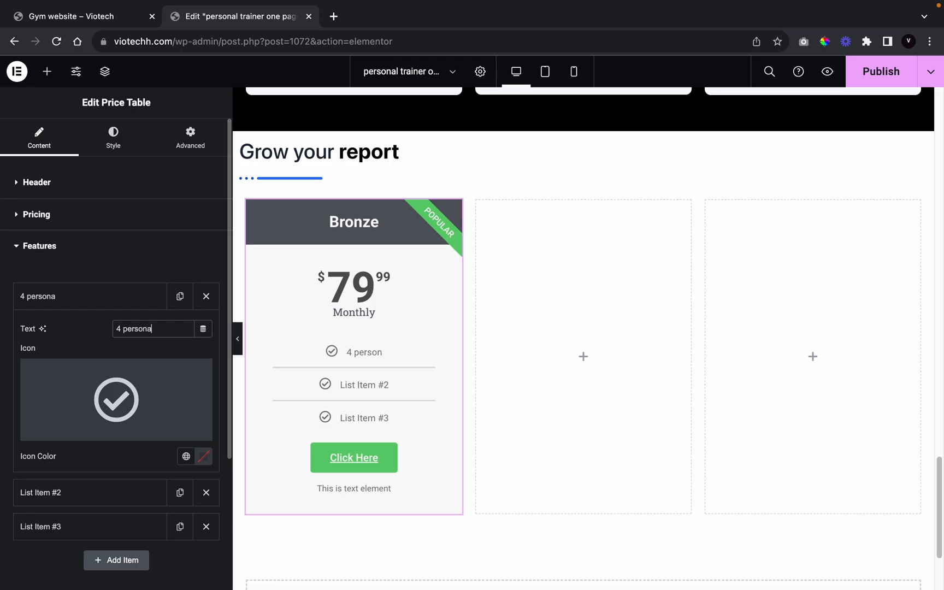
text(l training s)
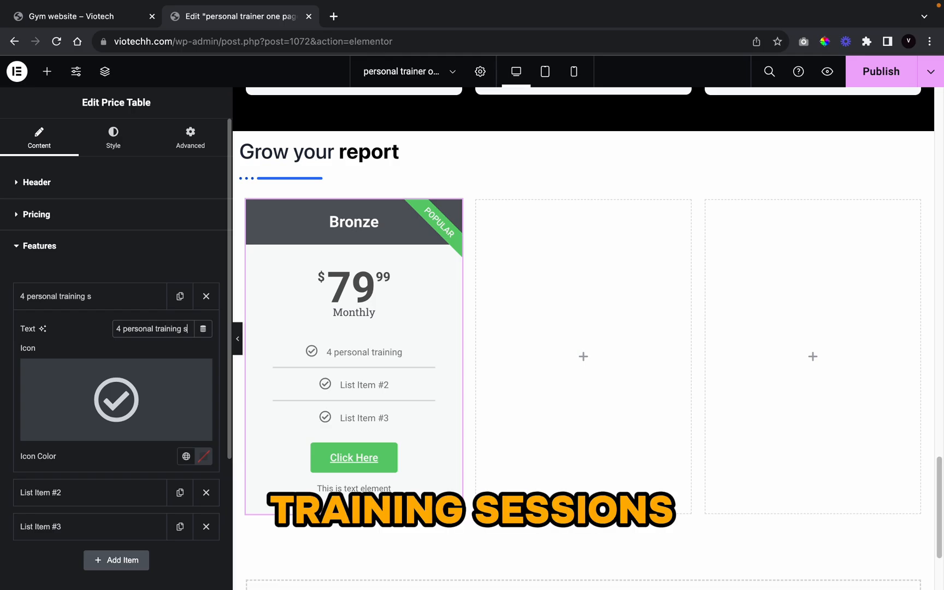
text(essions)
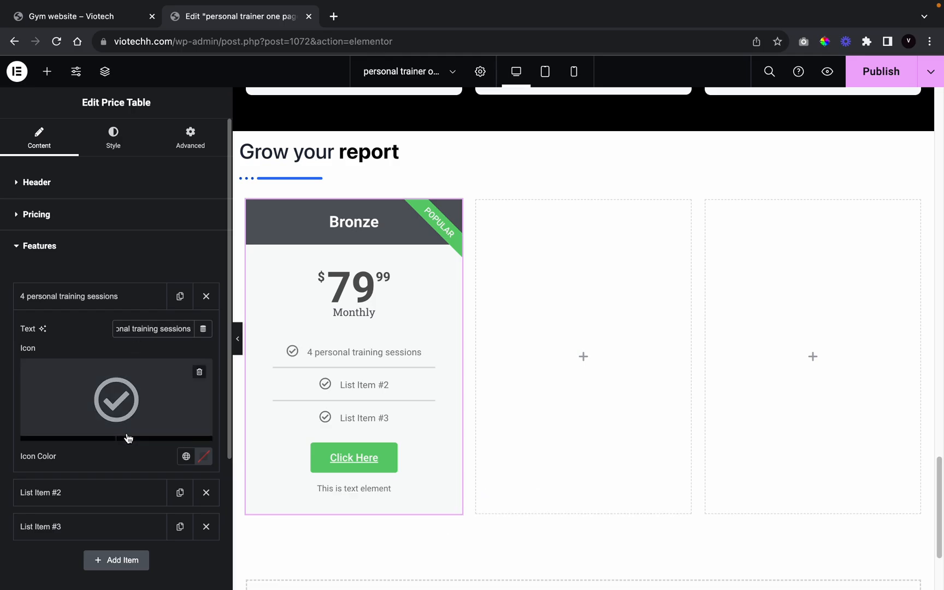
click(186, 455)
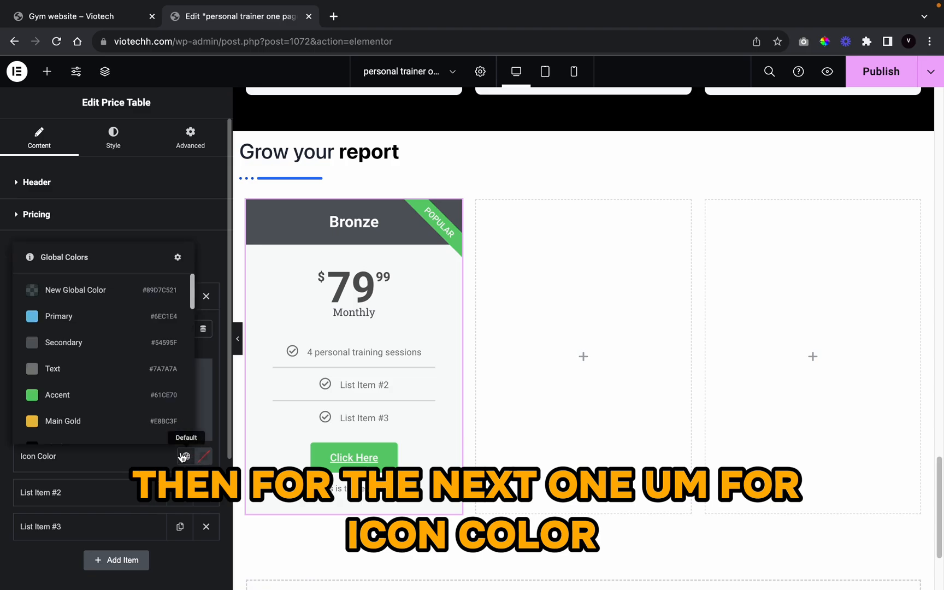
scroll(105, 340, down, 5)
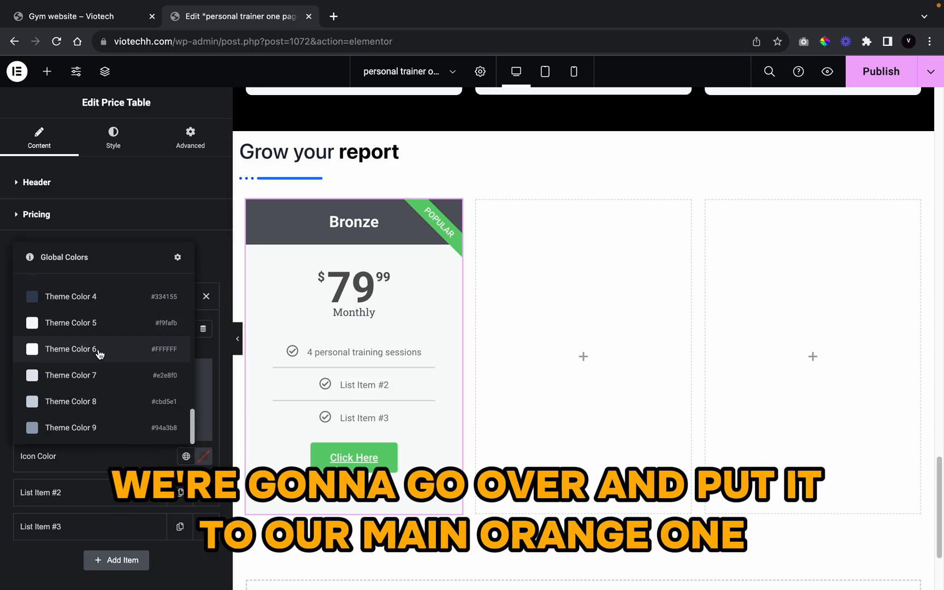
click(105, 353)
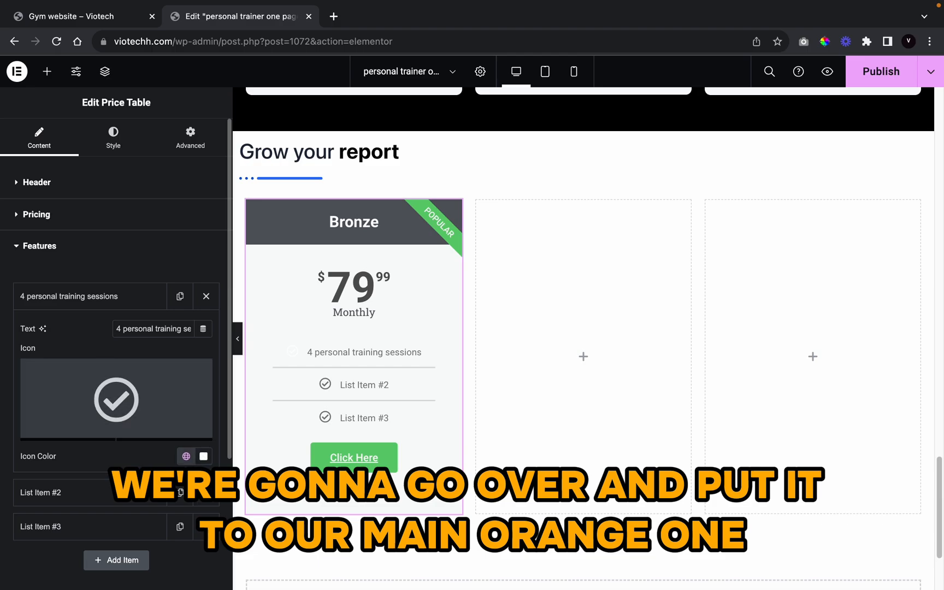
click(186, 457)
scroll(109, 430, down, 10)
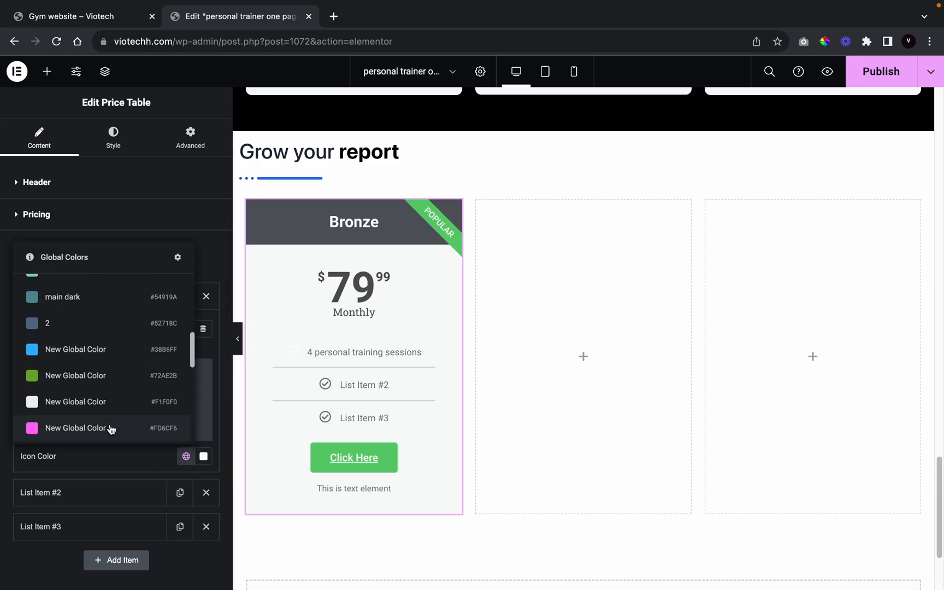
scroll(112, 424, up, 5)
click(112, 394)
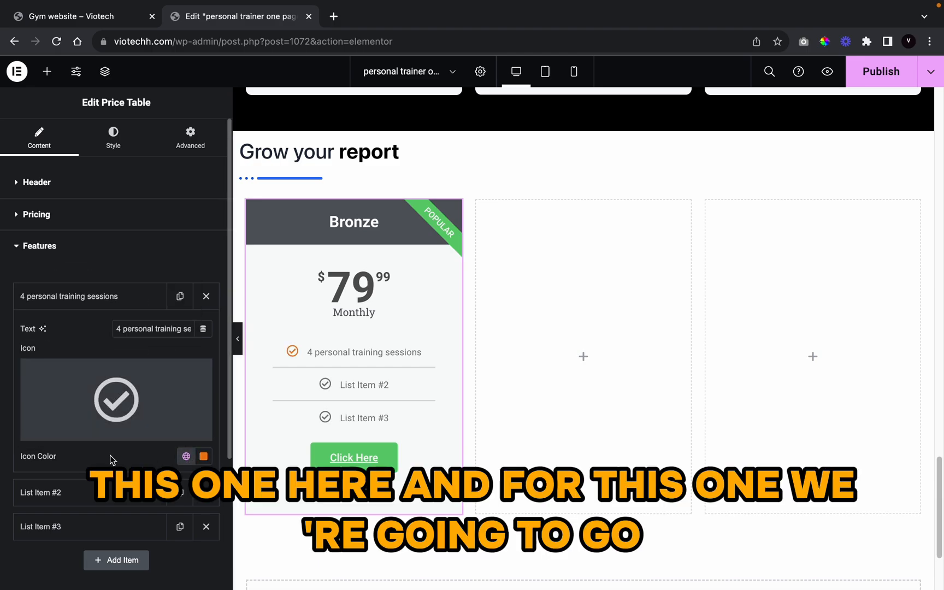
Step: Rename the second feature to 'personalised workout plan' with an orange icon
click(109, 492)
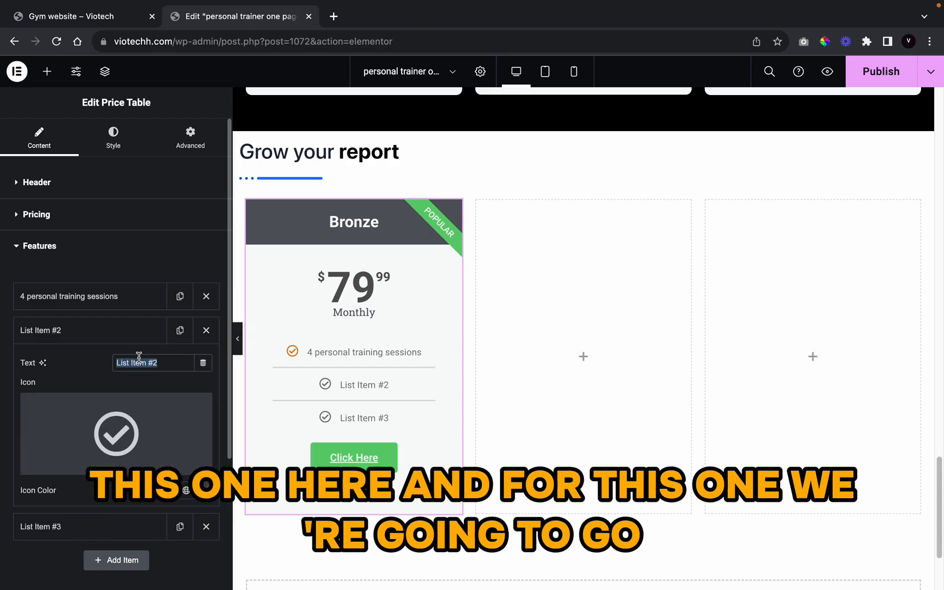
key(BackSpace)
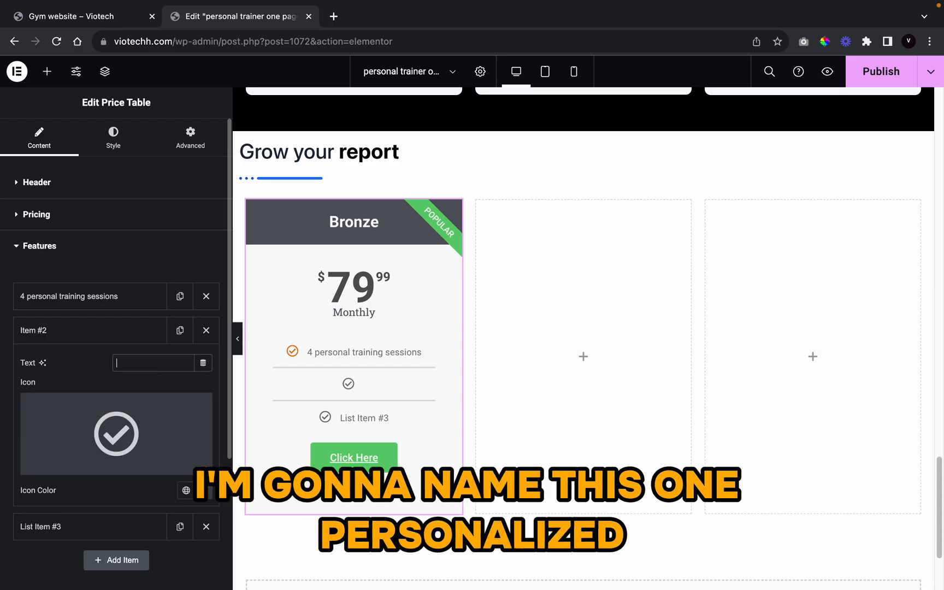
text(persona)
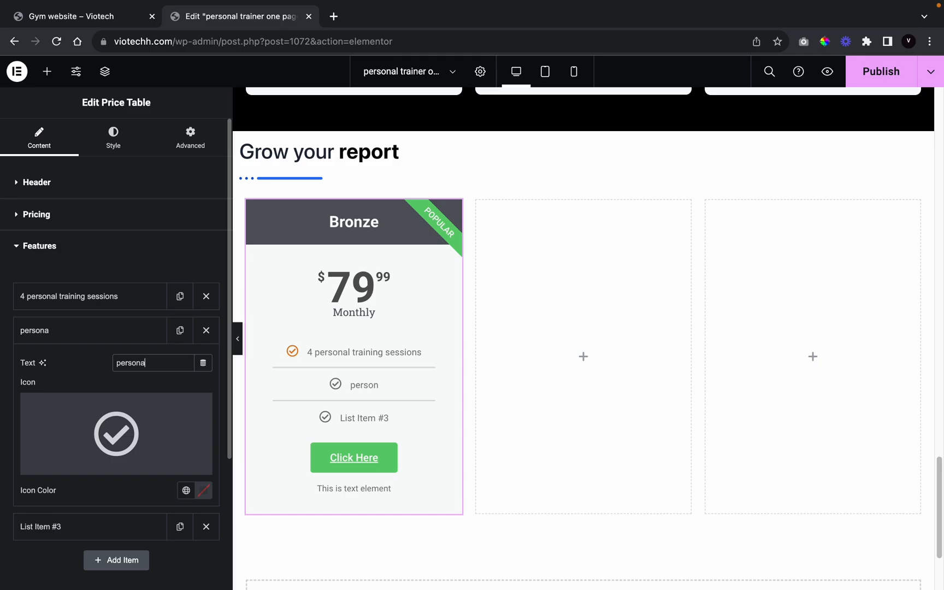
text(lised workout plan)
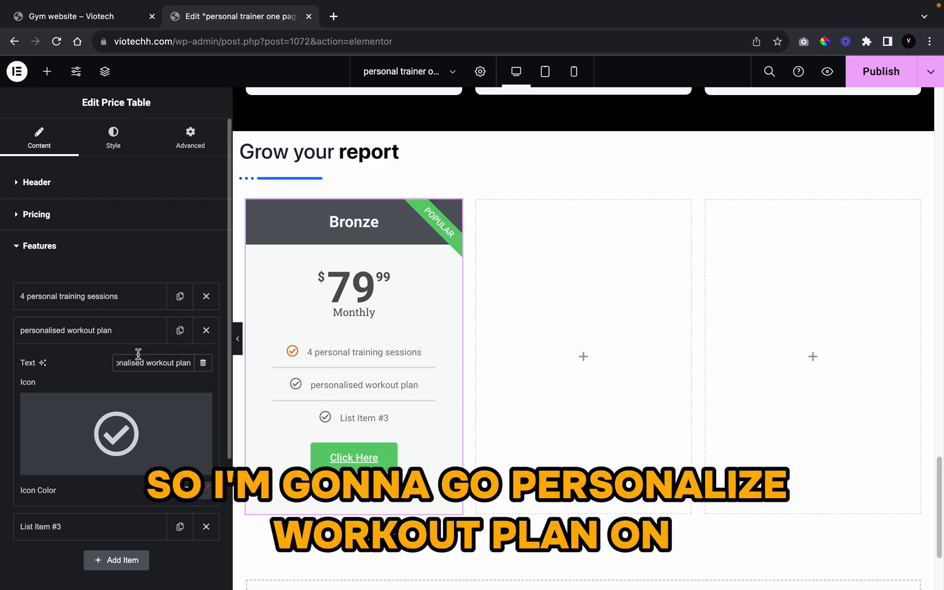
click(186, 490)
click(186, 486)
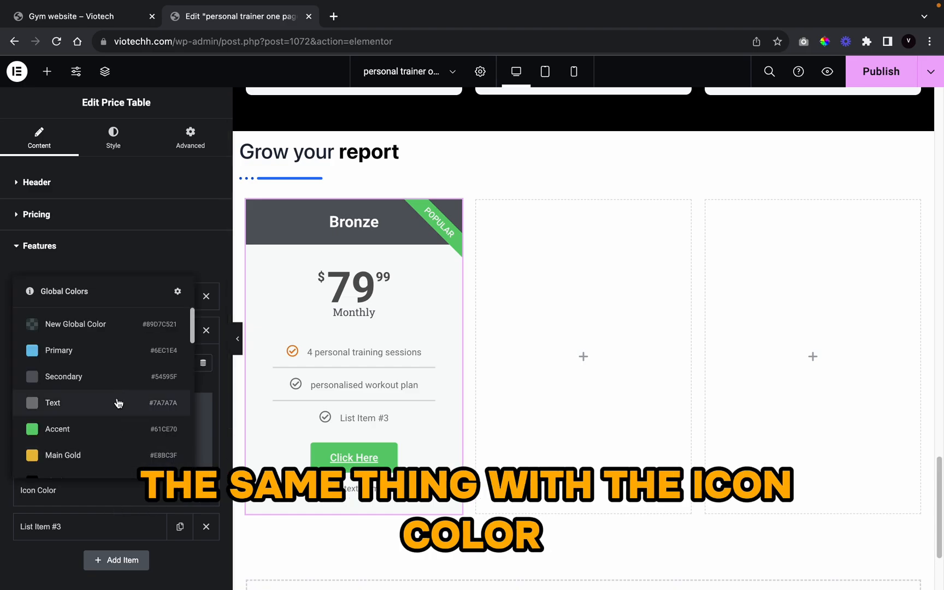
scroll(115, 401, down, 10)
scroll(116, 391, up, 3)
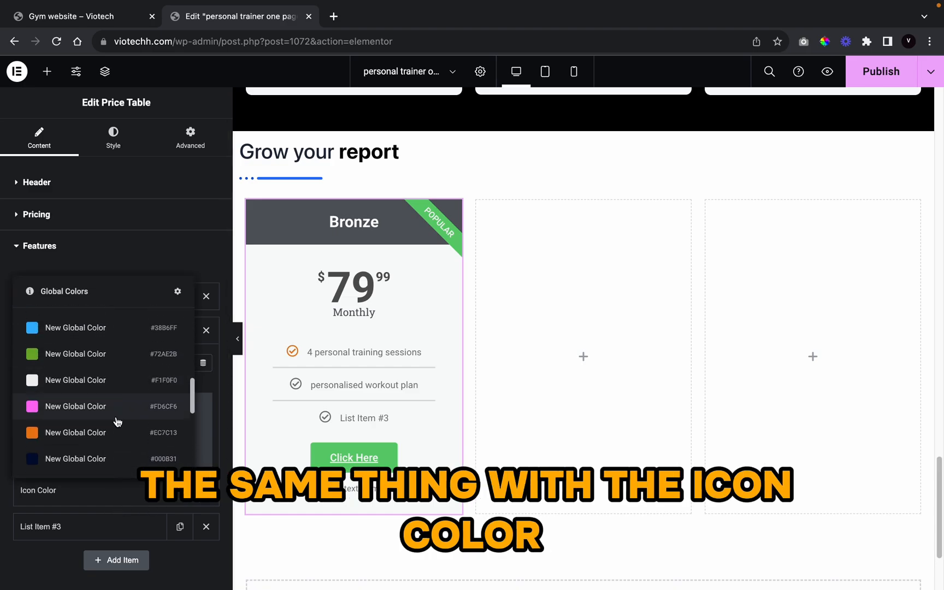
click(120, 437)
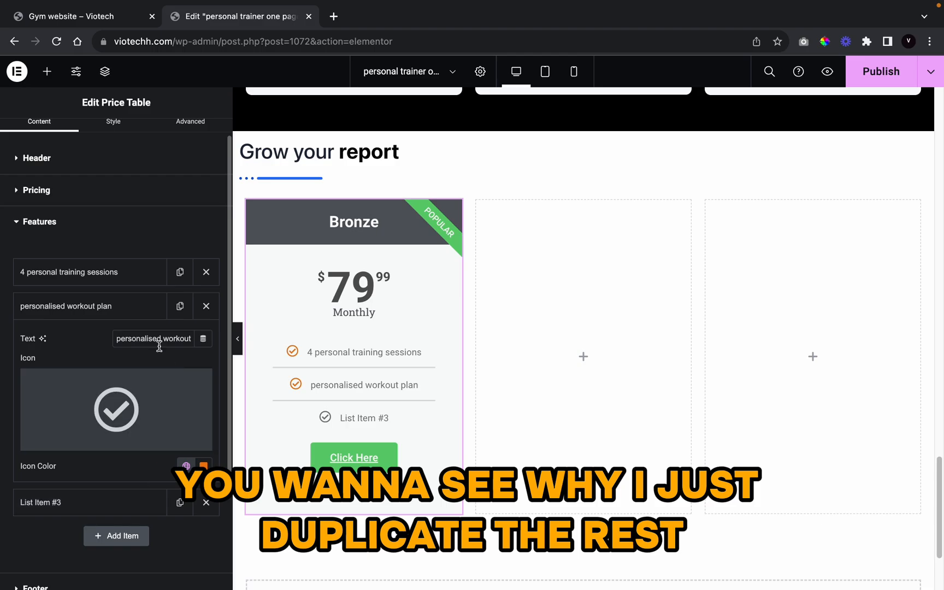
Step: Change the third feature to 'nutritional guide', fixing the misspelling with the spelling suggestion
click(110, 500)
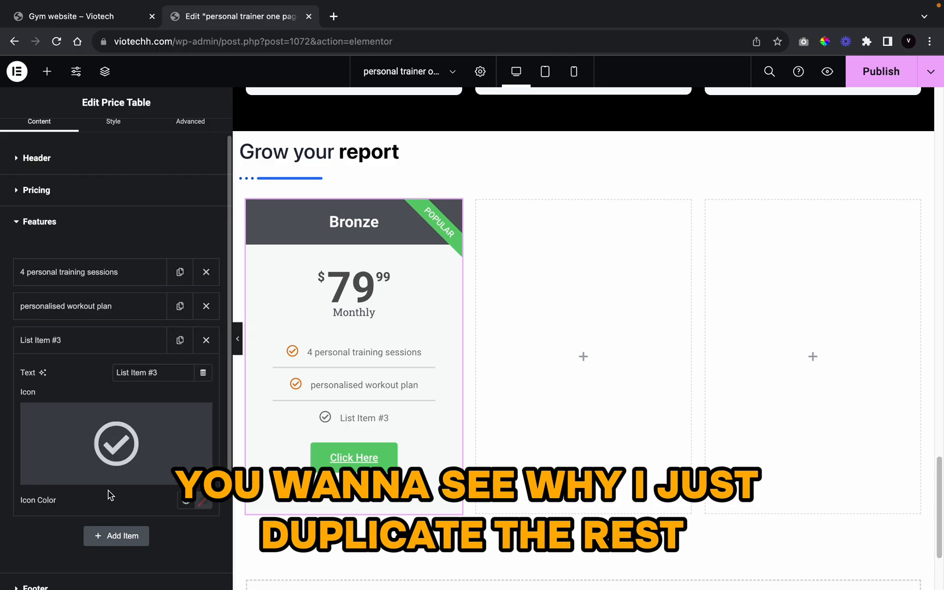
triple_click(157, 373)
key(BackSpace)
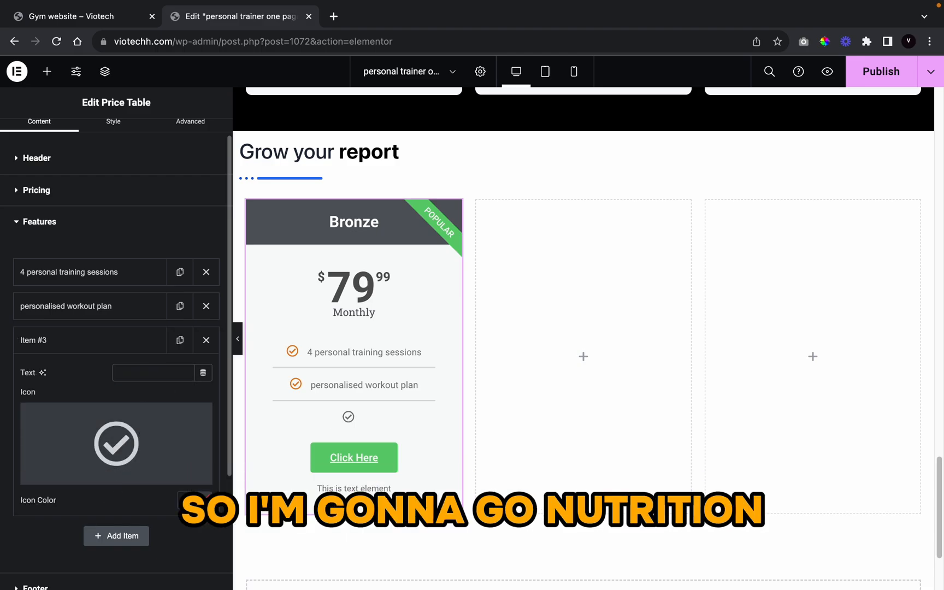
text(nutrio)
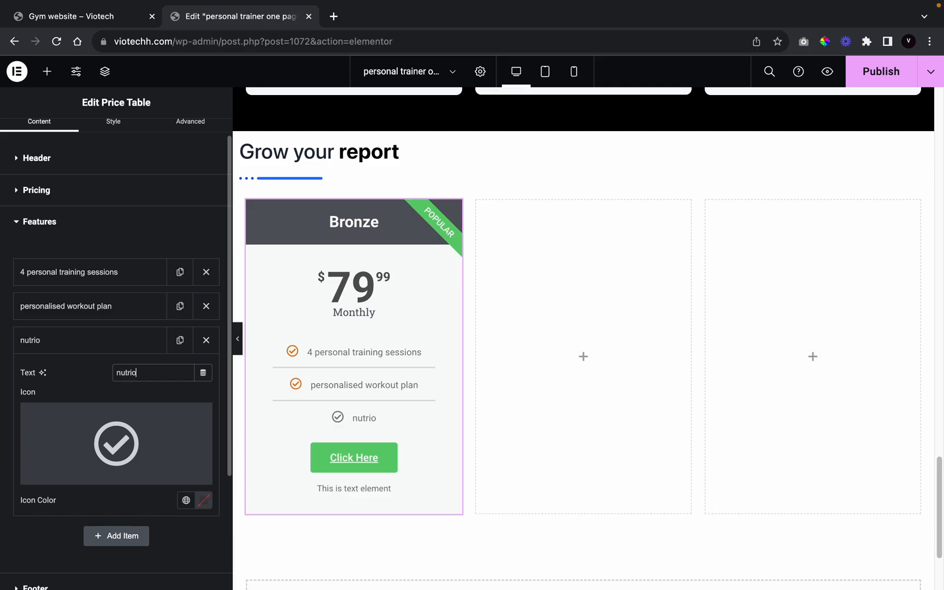
text(nal)
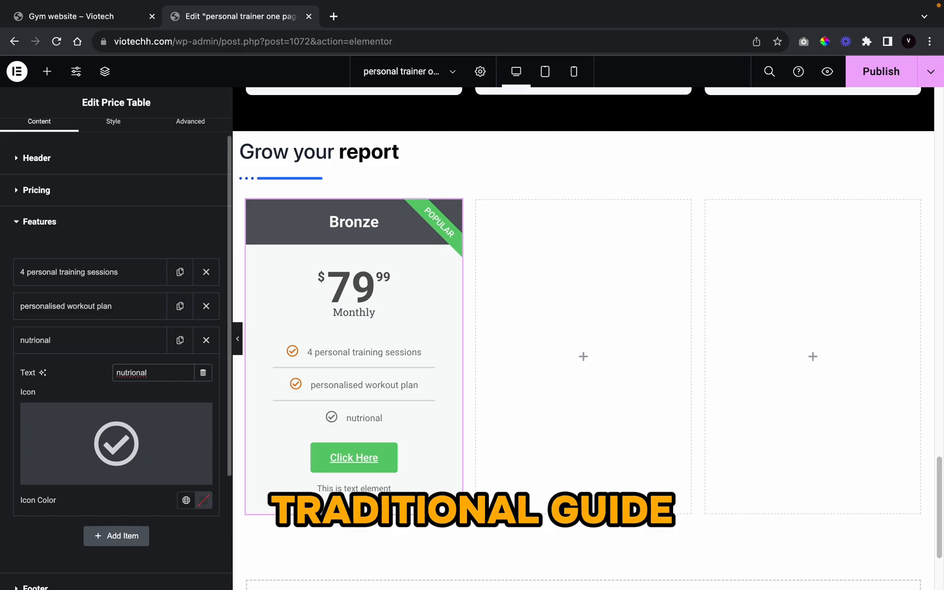
text( guide)
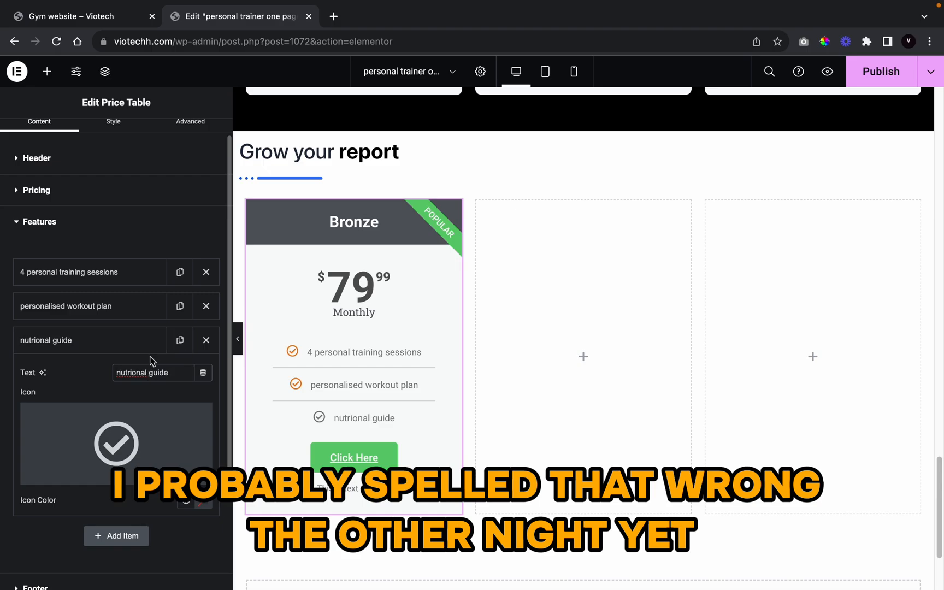
right_click(141, 371)
click(138, 372)
right_click(135, 373)
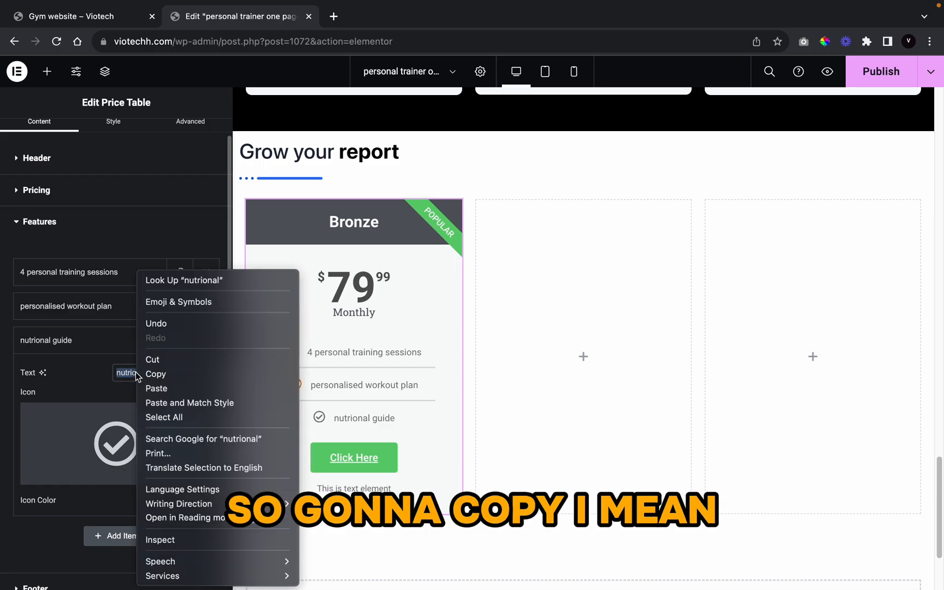
click(152, 374)
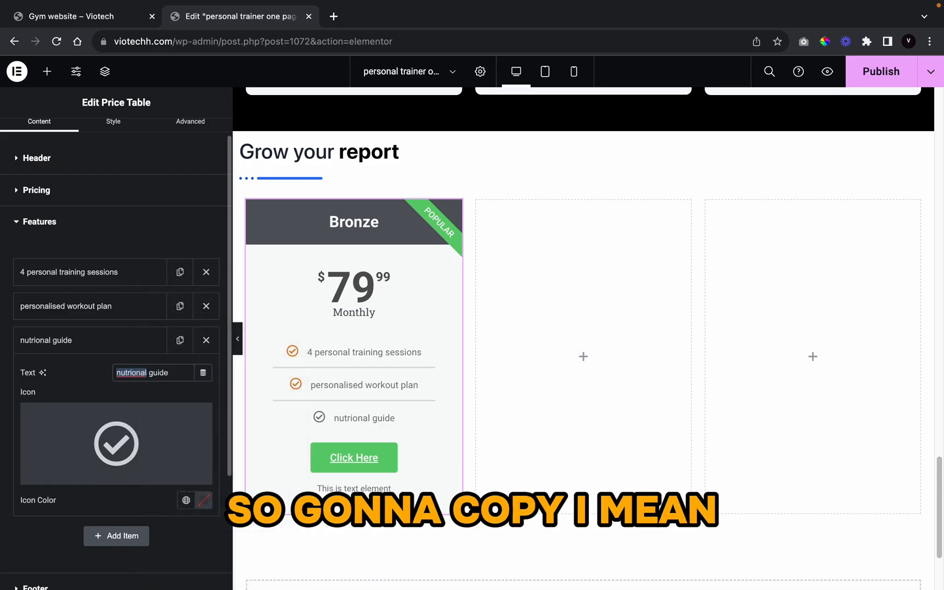
text(nut)
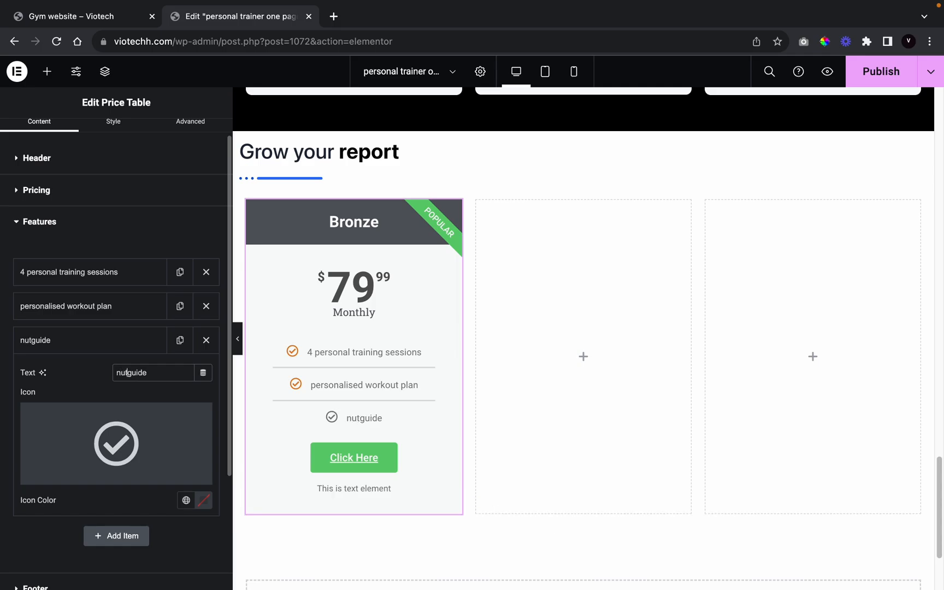
text(riti)
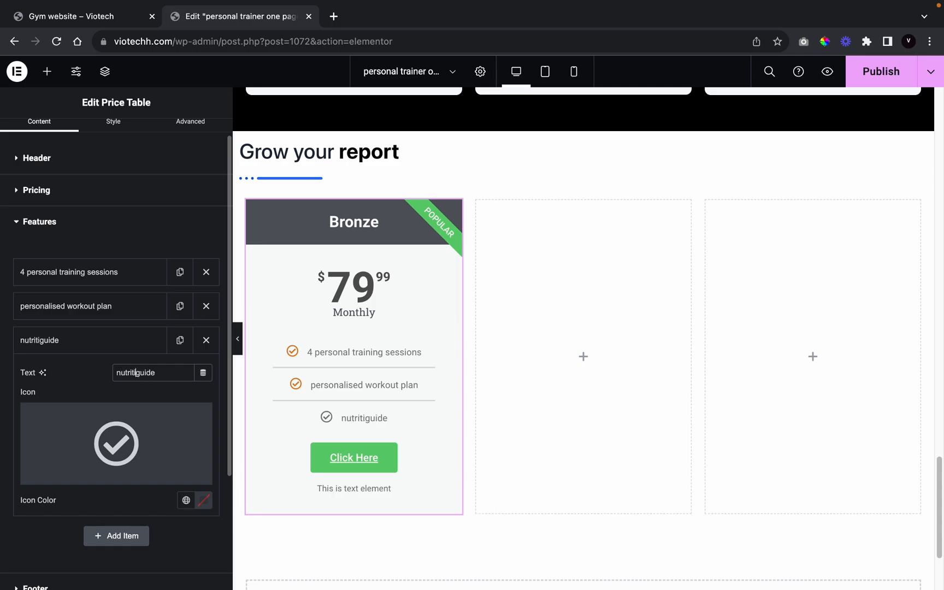
text(onal)
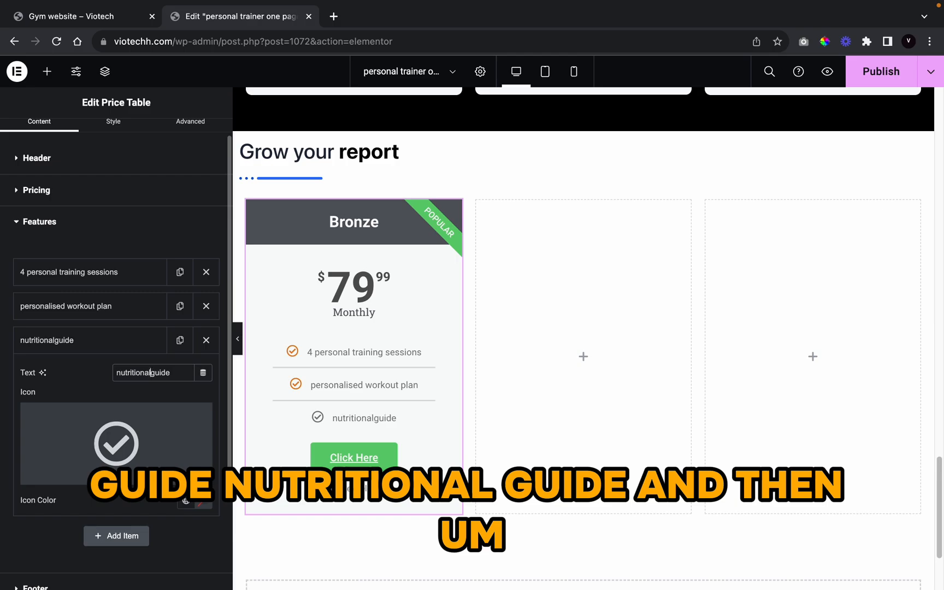
right_click(146, 374)
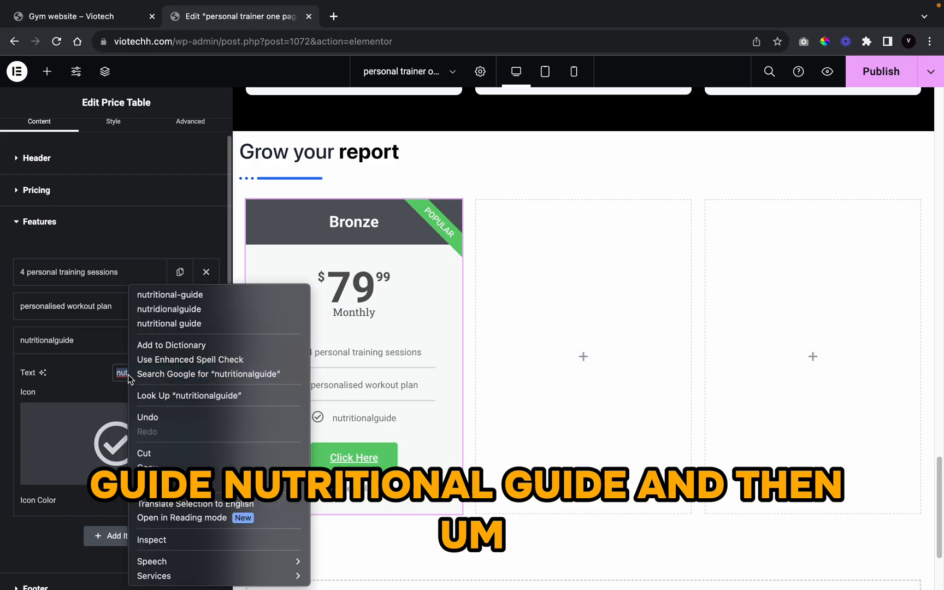
click(195, 323)
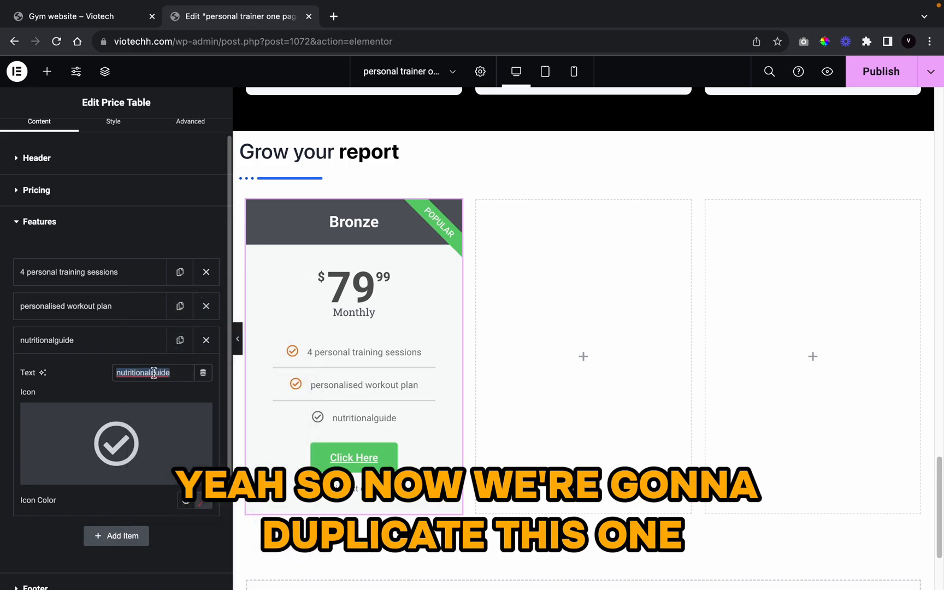
Step: Duplicate the third feature and reword it 'access to our fitness app', correcting 'acess'
click(184, 338)
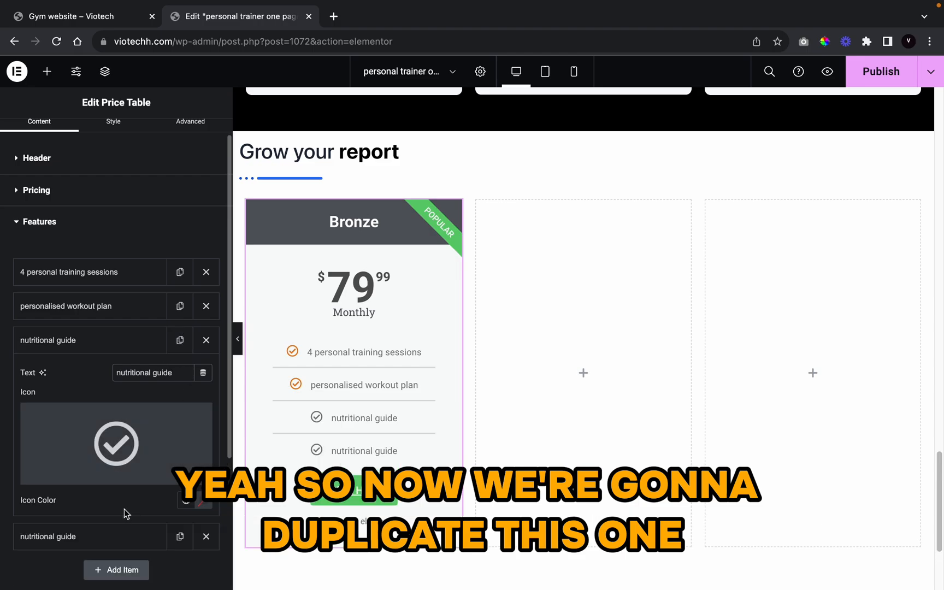
click(92, 534)
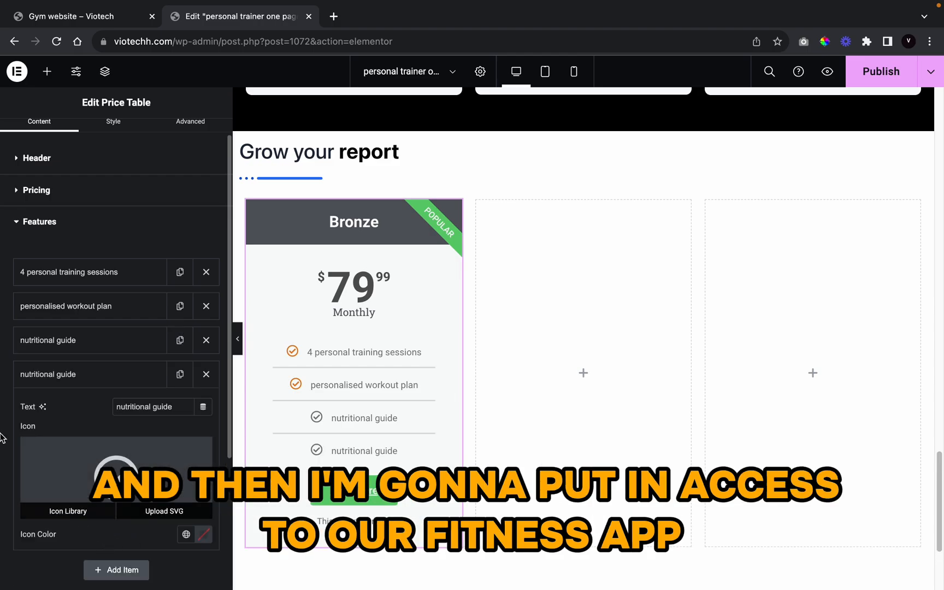
triple_click(136, 411)
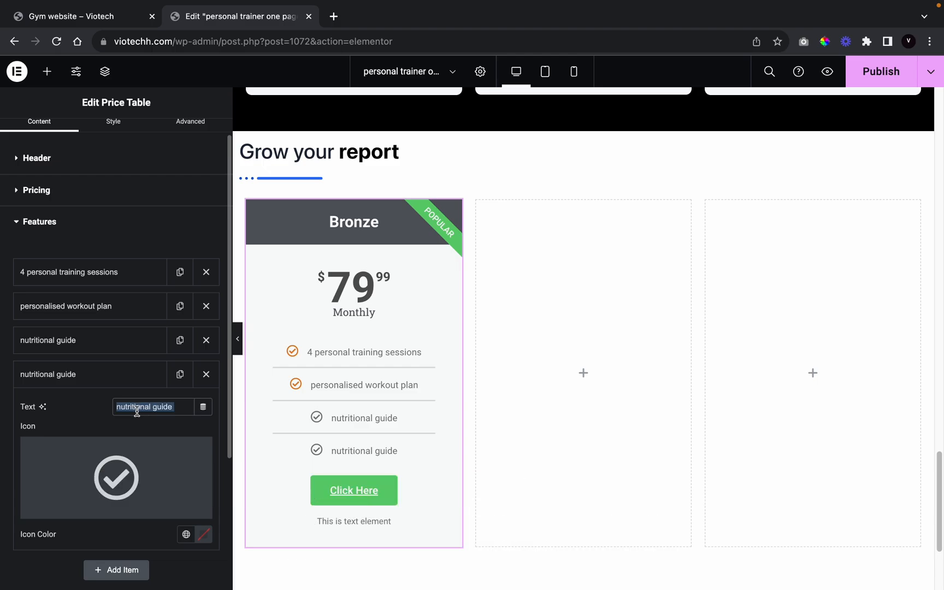
text(acess to)
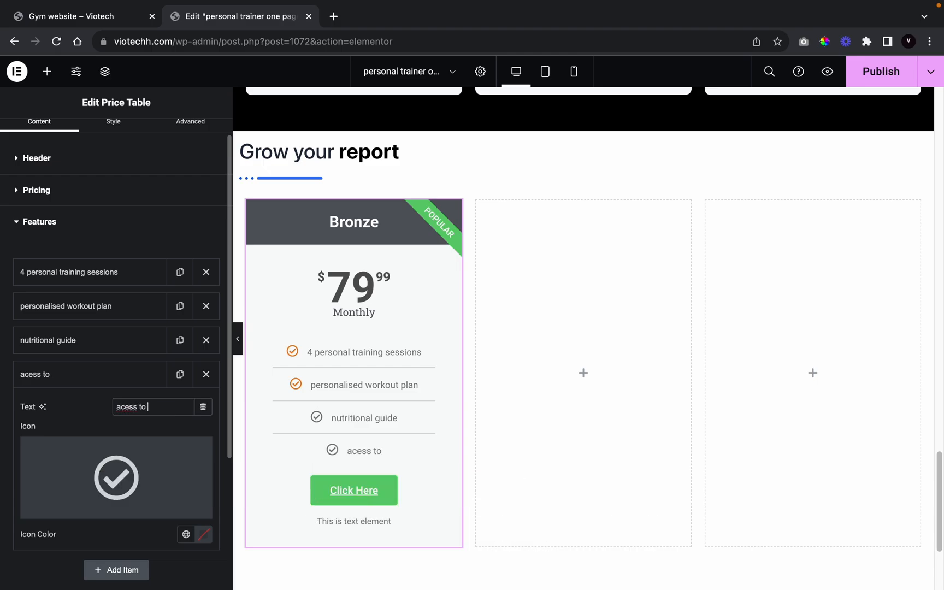
text( our fitness)
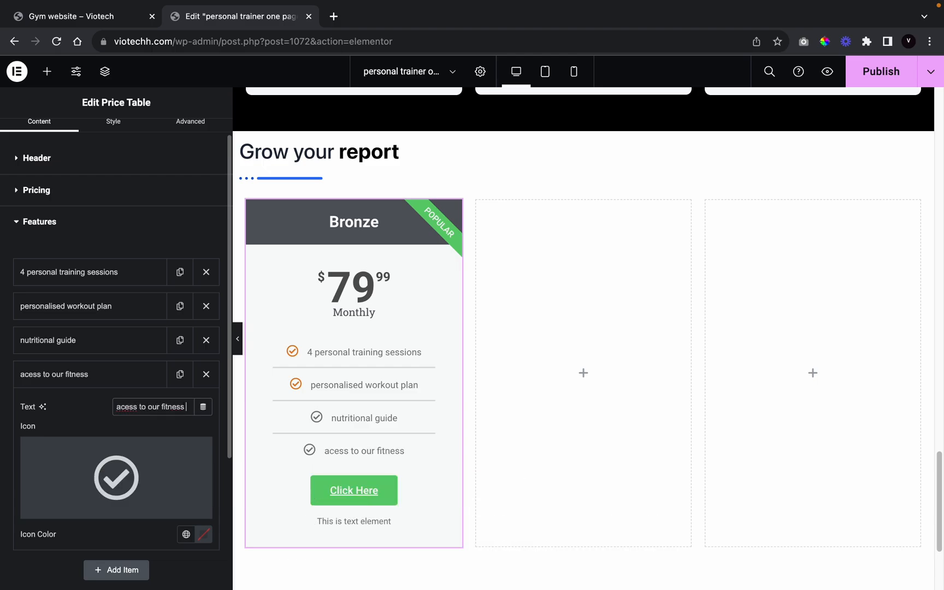
text( app)
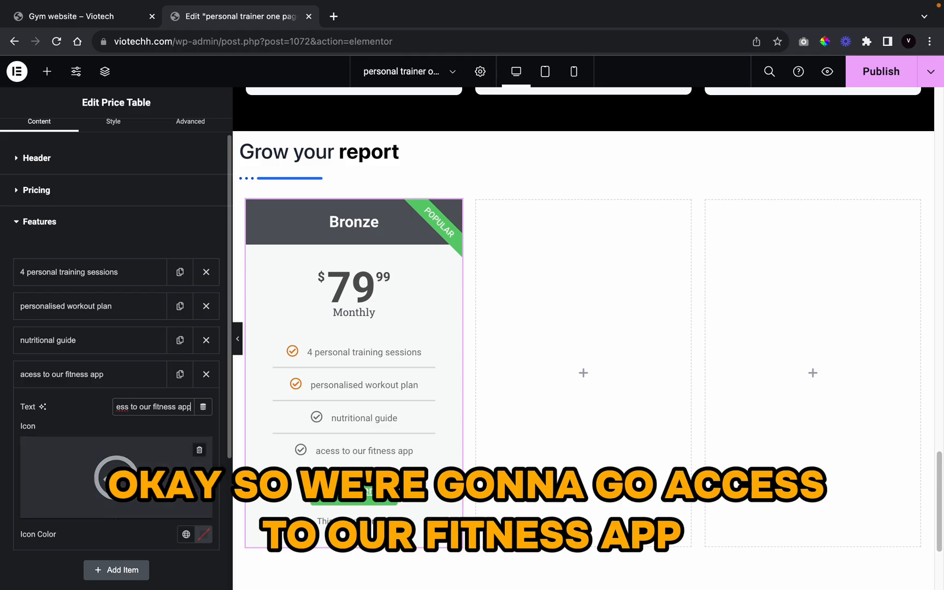
right_click(129, 411)
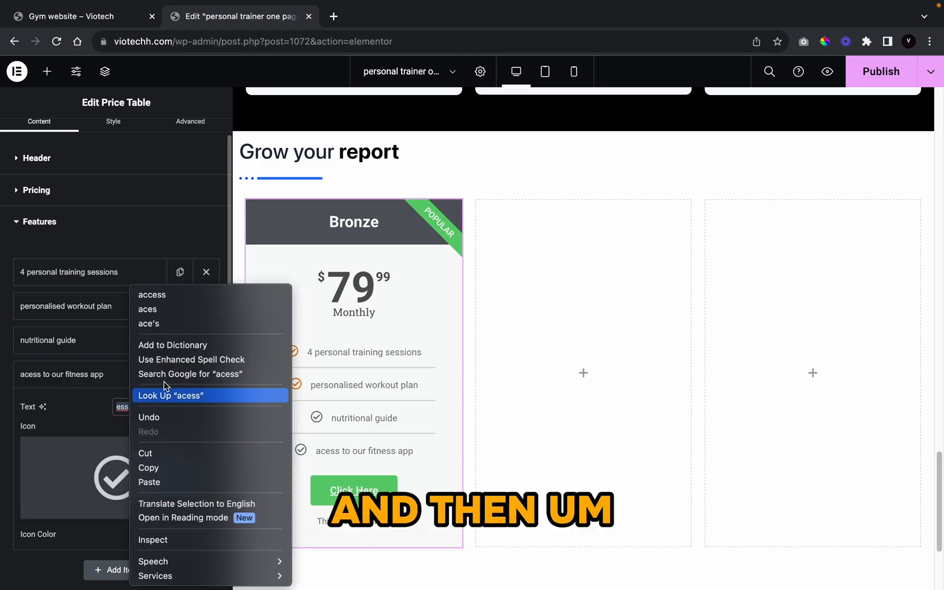
click(136, 294)
Step: Make the Bronze card's header background black
click(109, 130)
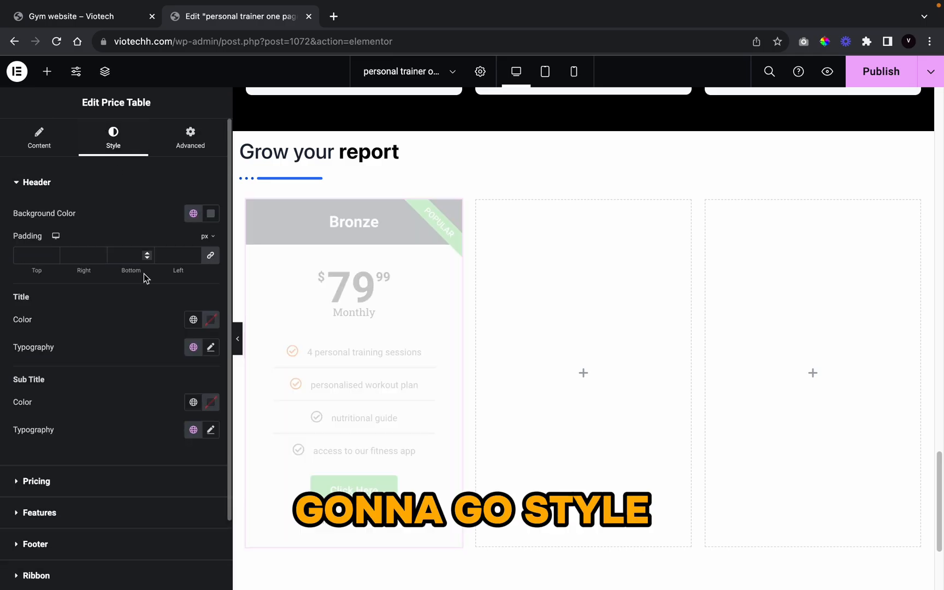
click(193, 214)
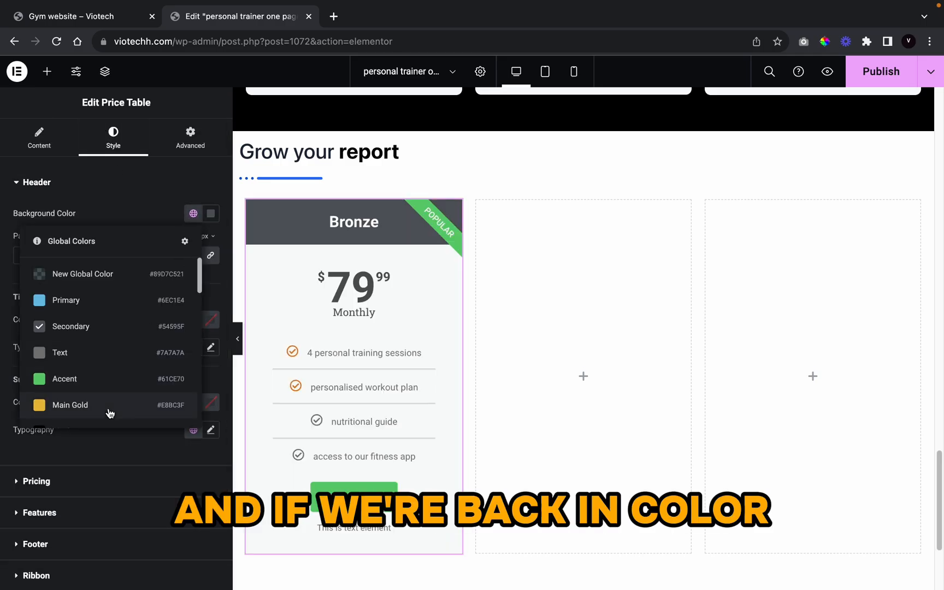
scroll(110, 411, down, 5)
scroll(110, 399, up, 1)
scroll(110, 394, up, 4)
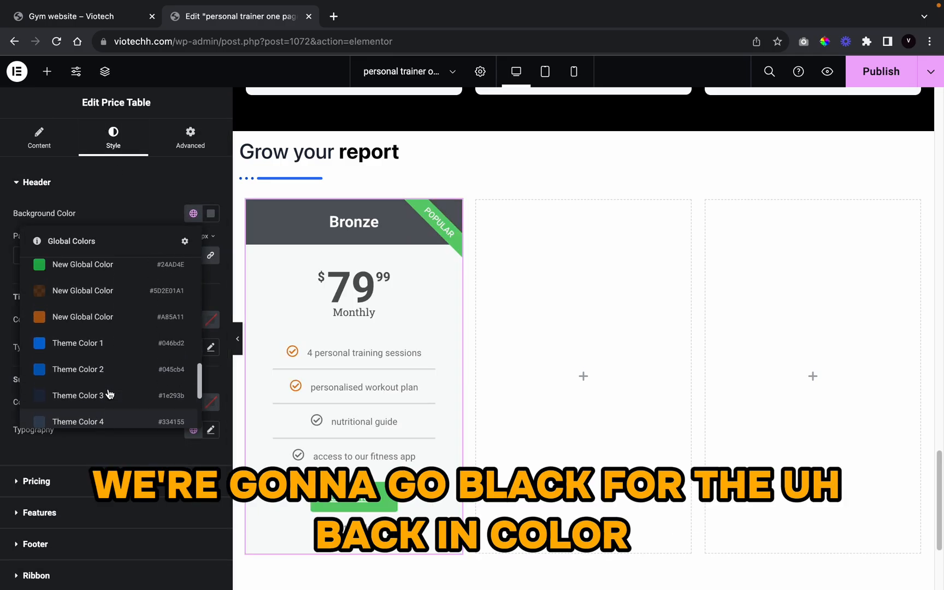
scroll(111, 391, down, 6)
scroll(109, 391, up, 7)
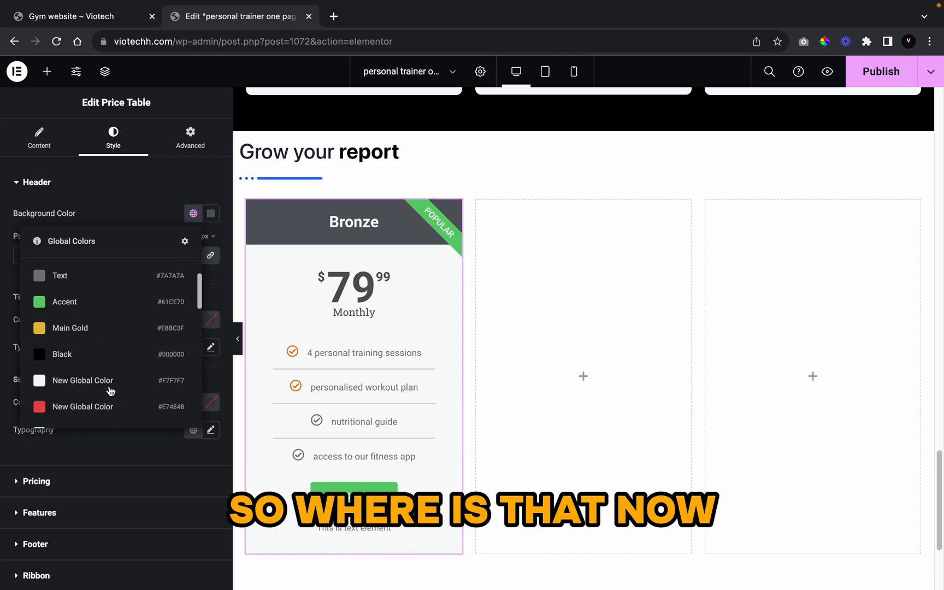
scroll(109, 390, down, 3)
click(112, 305)
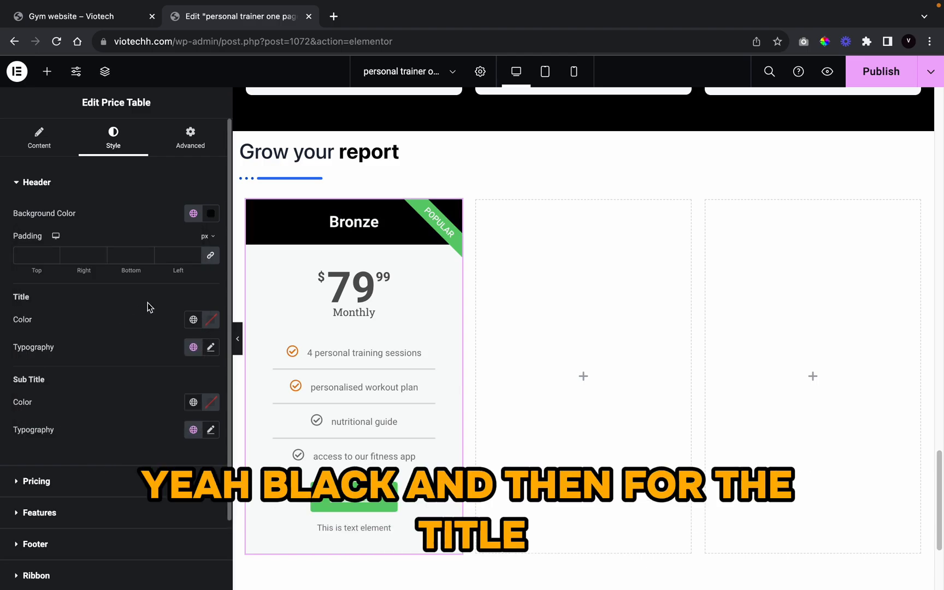
Step: Set the Bronze title colour to the orange global colour
click(188, 321)
scroll(42, 450, down, 5)
scroll(42, 451, up, 3)
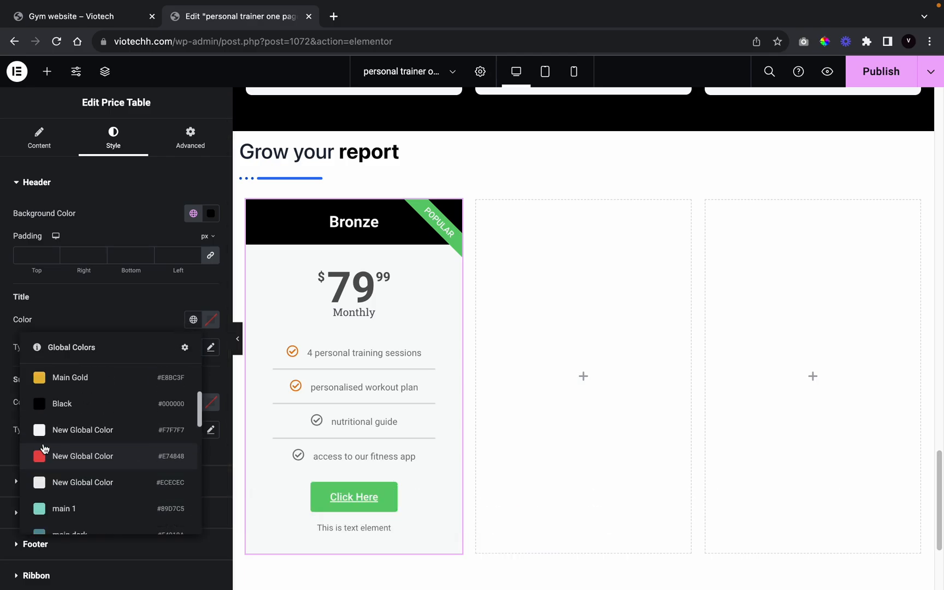
scroll(44, 451, down, 7)
scroll(49, 445, up, 5)
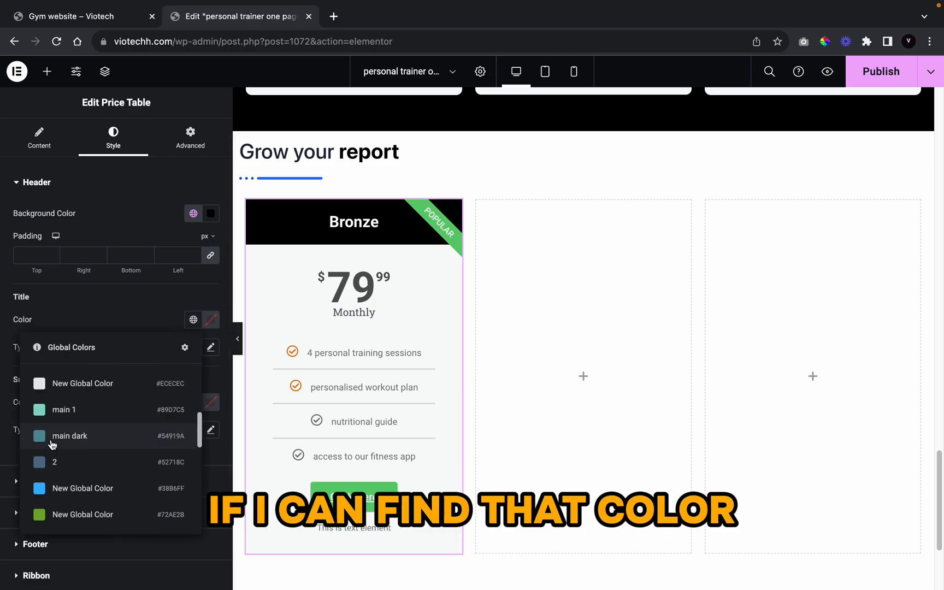
scroll(92, 464, down, 2)
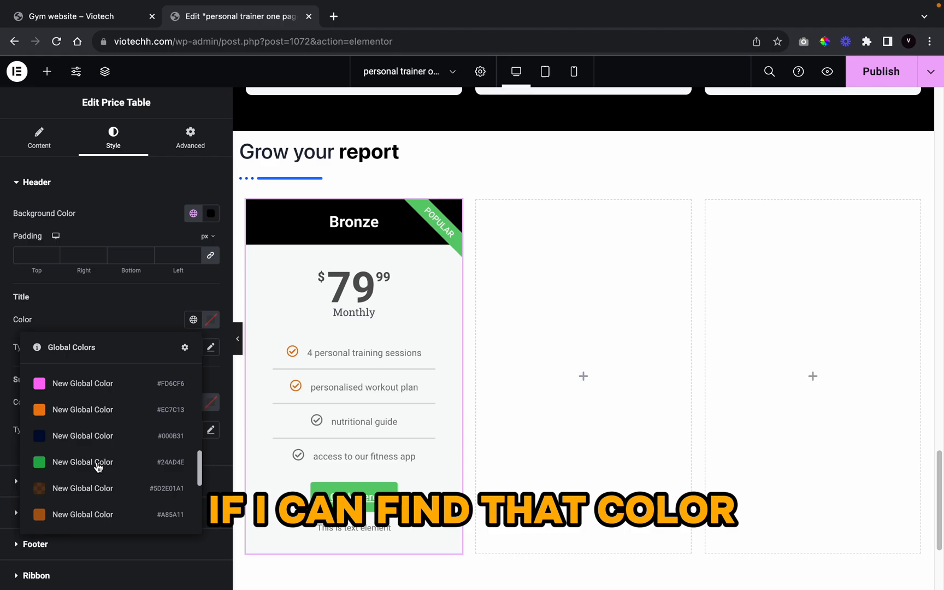
click(87, 411)
Step: Set the title typography to Anton, weight 500, uppercase, size 25 px
click(211, 350)
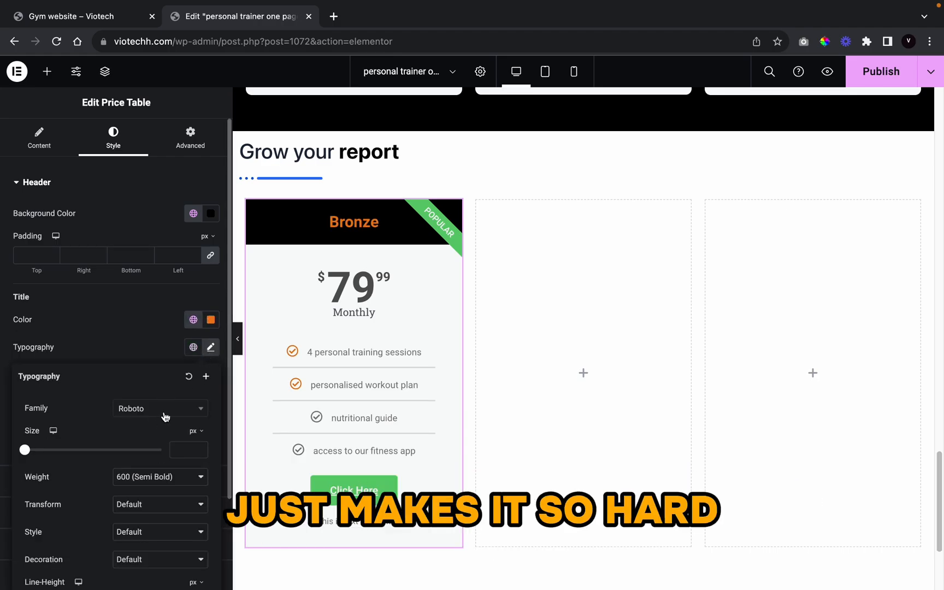
click(164, 415)
text(anton)
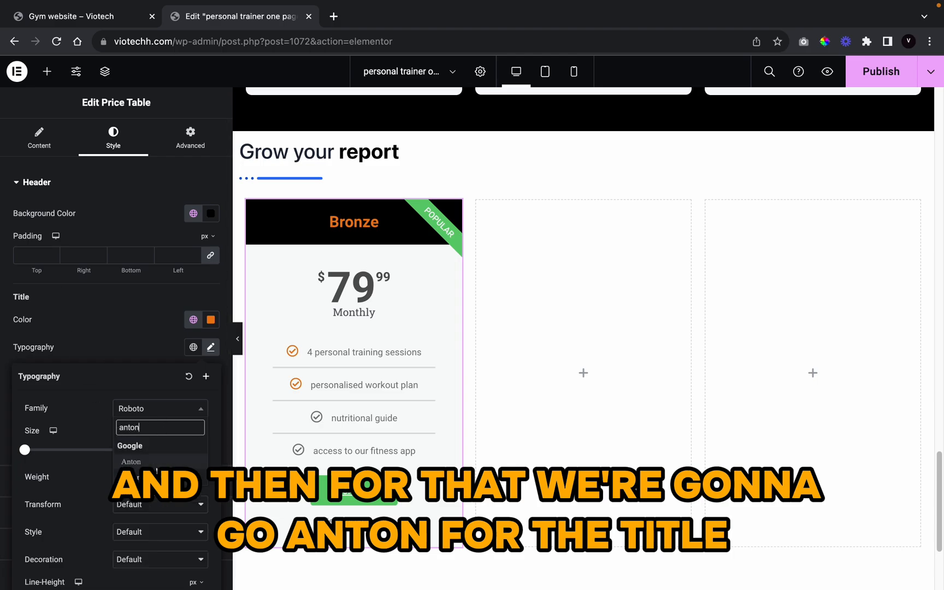
click(157, 462)
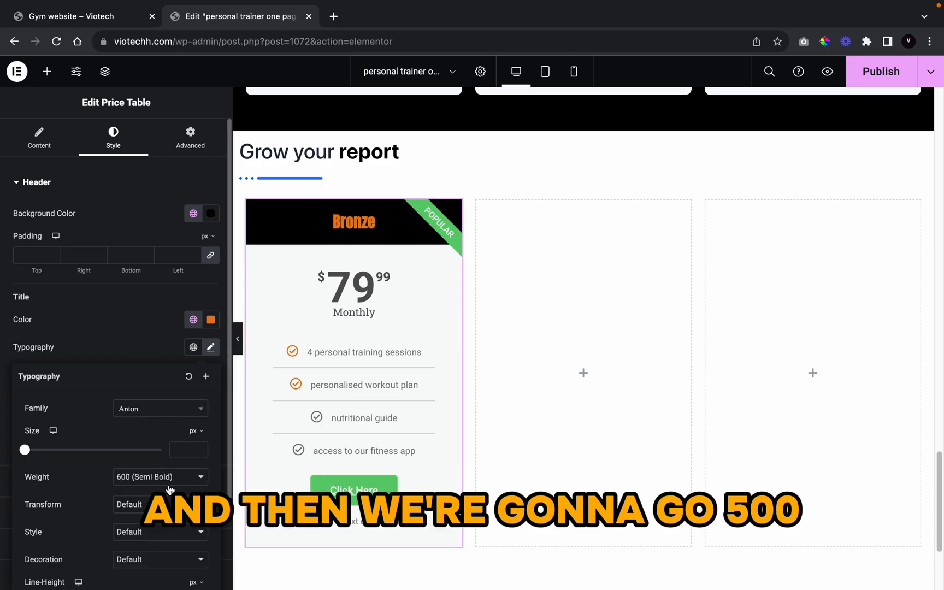
click(169, 488)
click(171, 465)
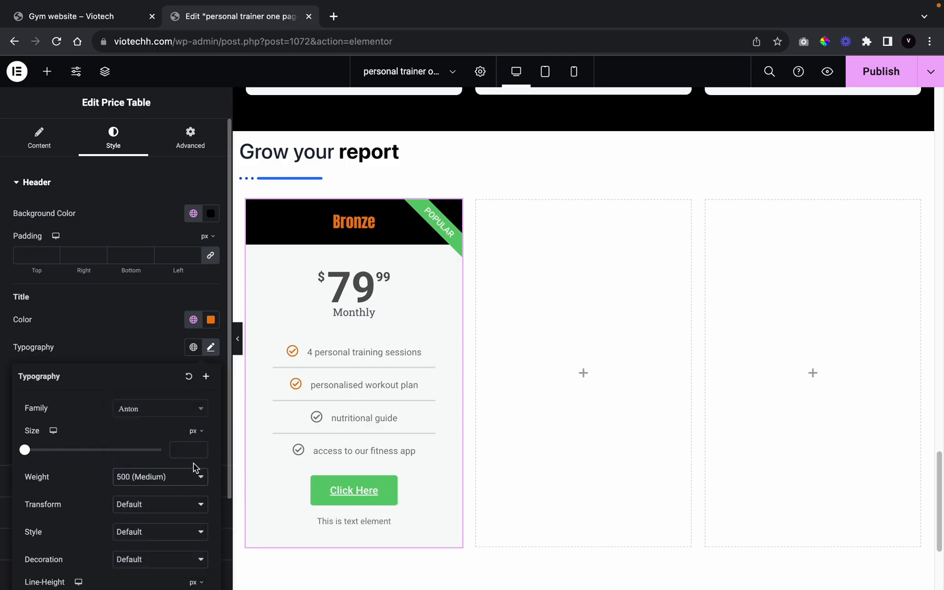
click(153, 505)
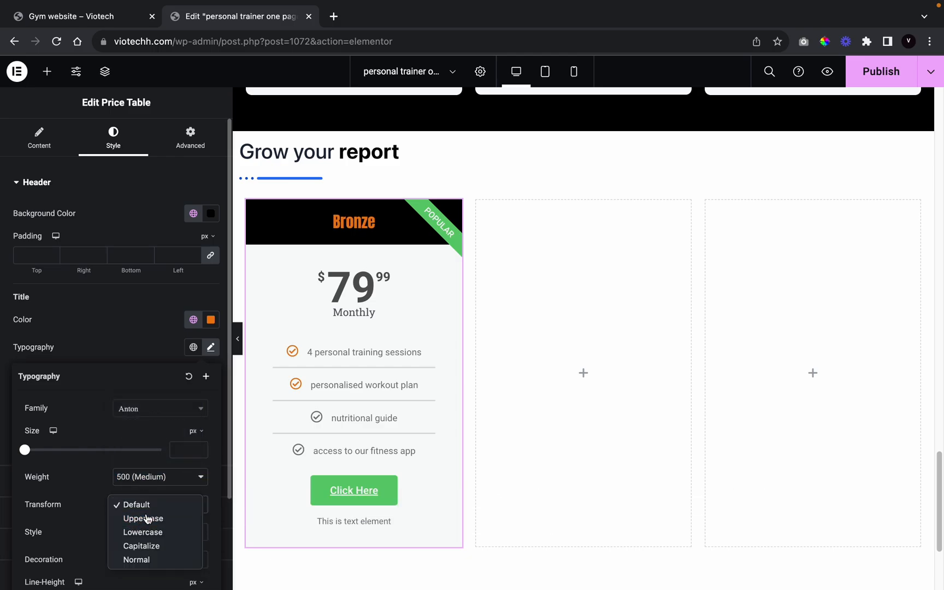
click(146, 517)
click(199, 447)
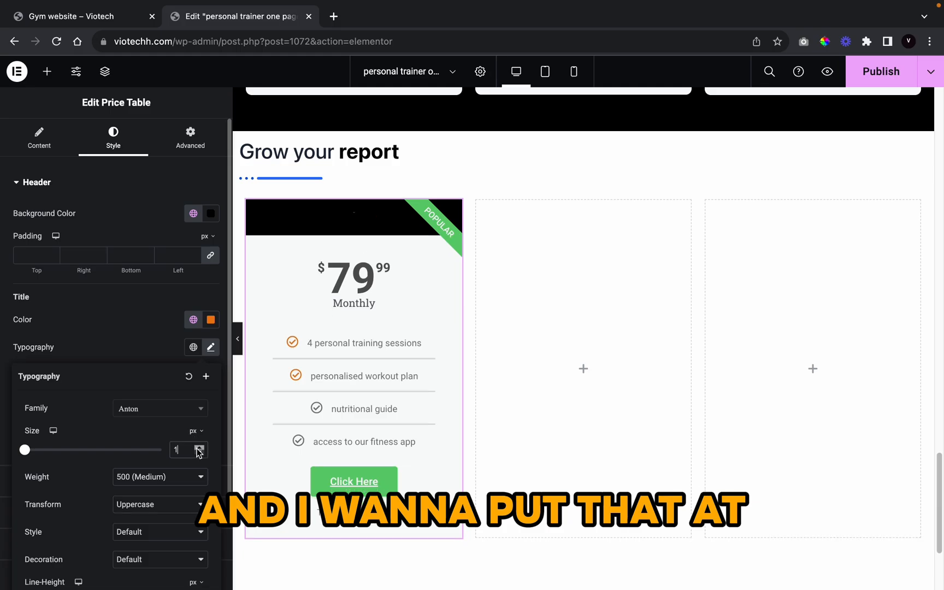
click(199, 447)
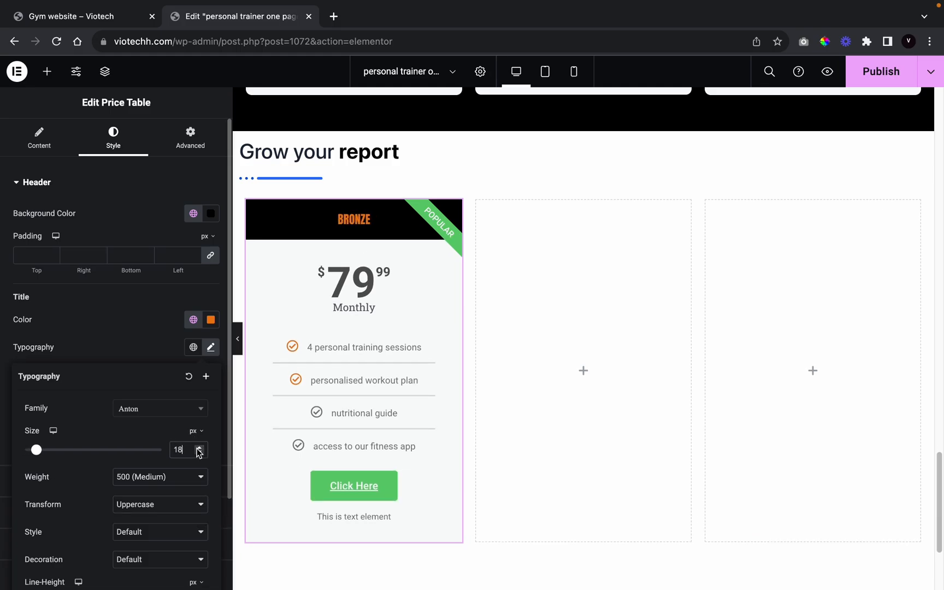
click(199, 447)
click(199, 447)
click(199, 447)
click(199, 447)
click(198, 447)
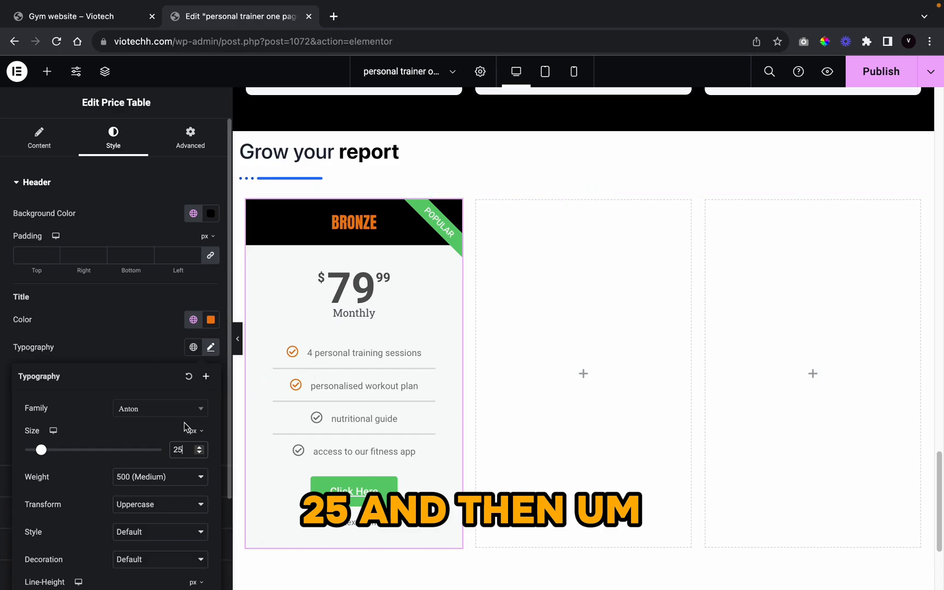
scroll(145, 435, down, 1)
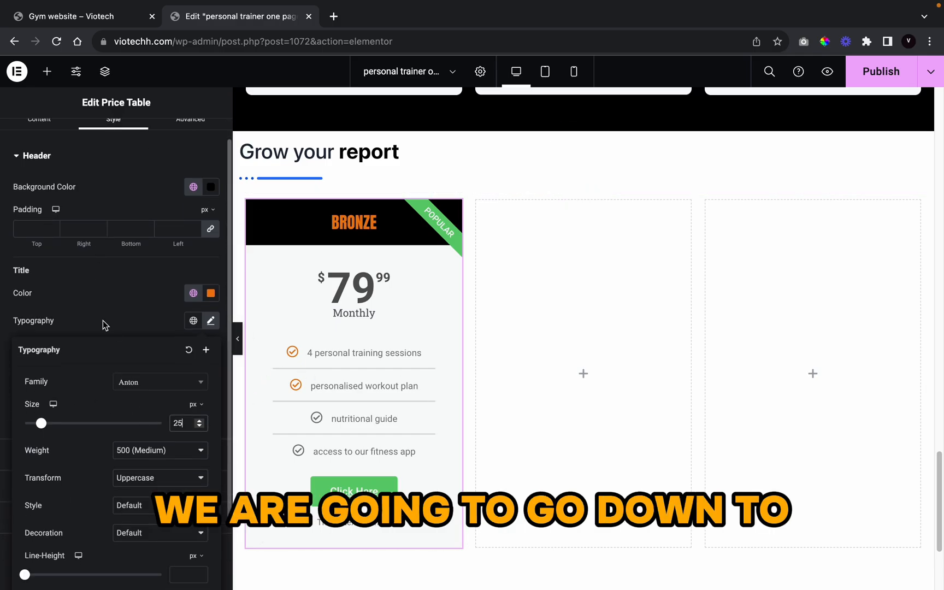
click(92, 307)
scroll(116, 392, down, 2)
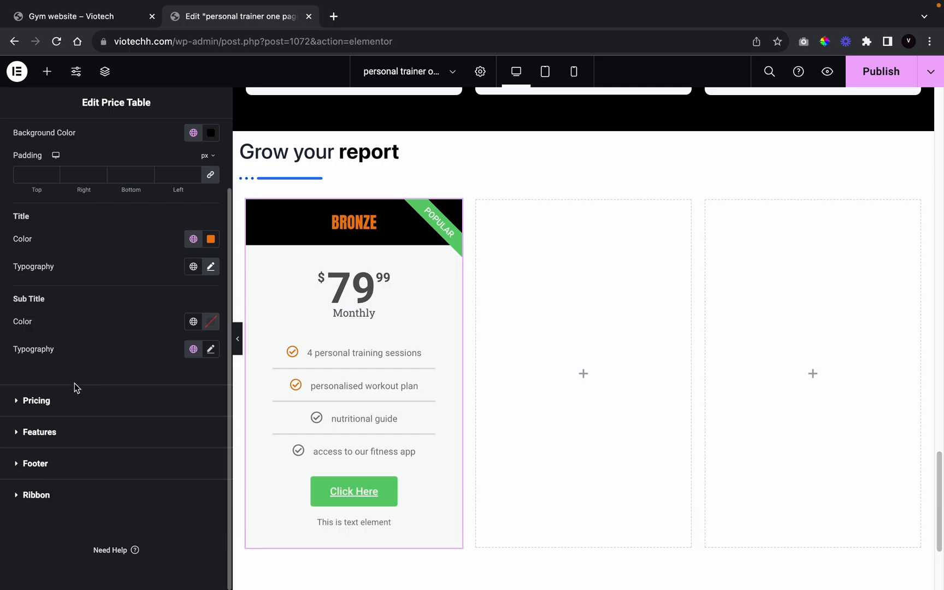
Step: Make the price black and set its font to Anton
click(115, 413)
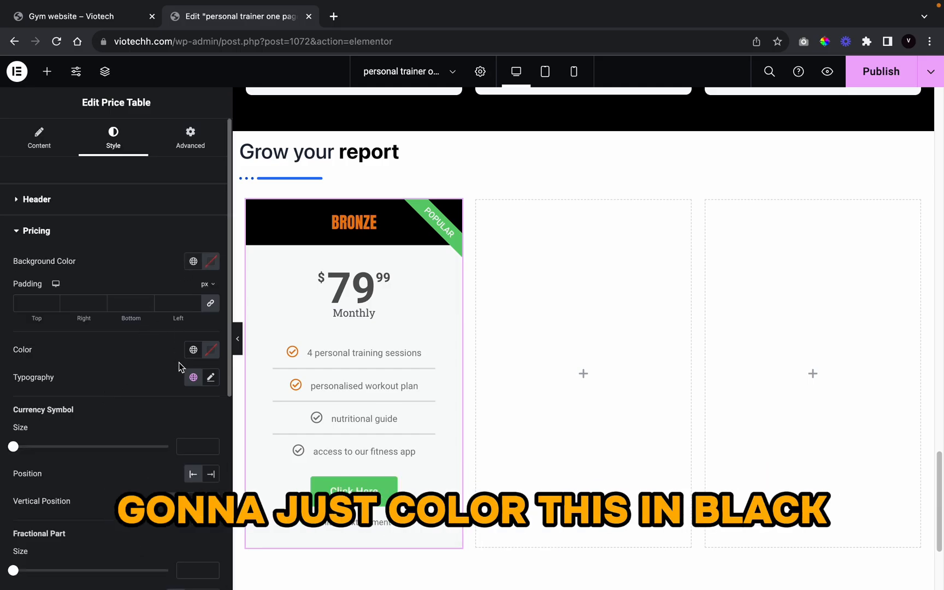
click(192, 350)
scroll(112, 465, down, 5)
scroll(112, 465, down, 10)
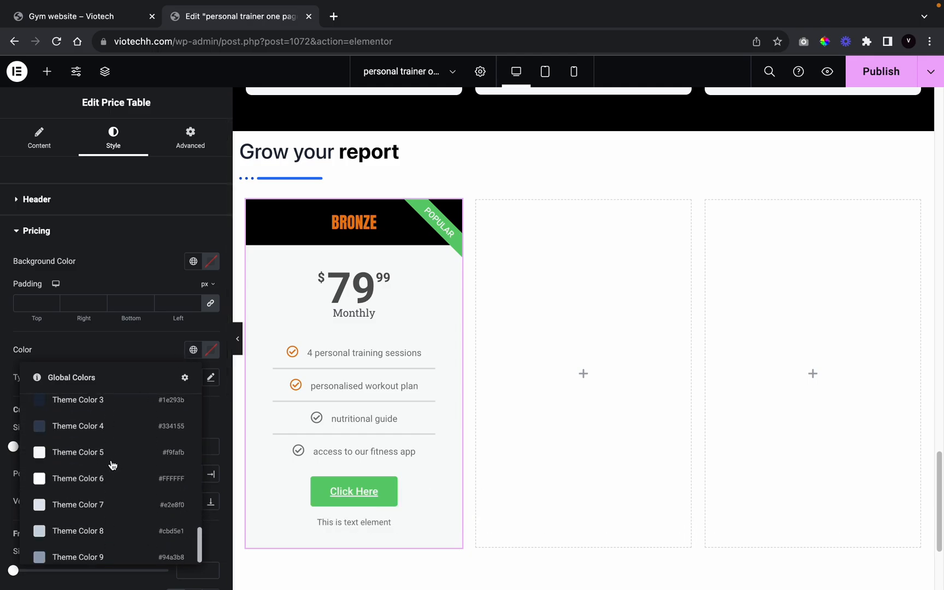
scroll(114, 463, up, 6)
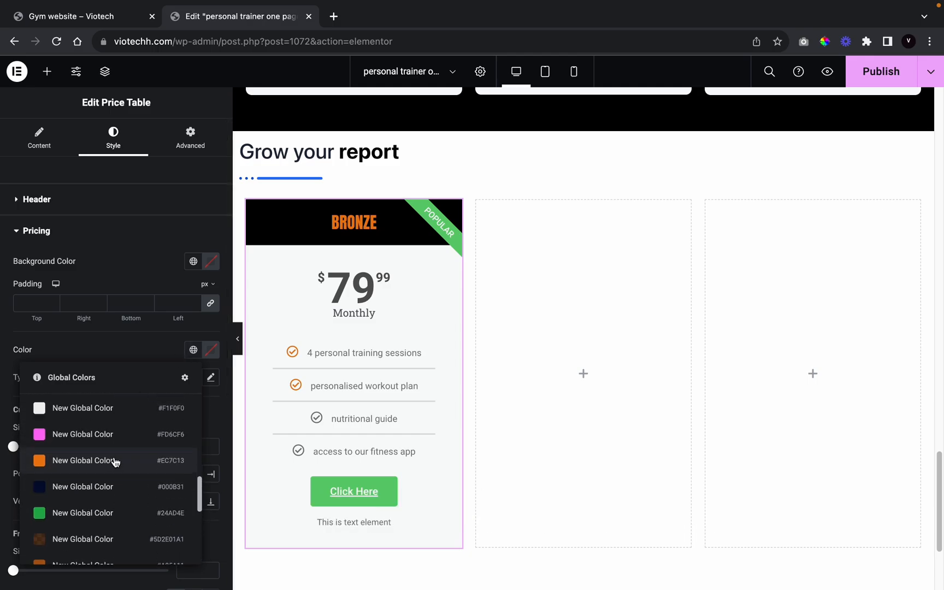
scroll(115, 462, up, 5)
scroll(116, 462, up, 3)
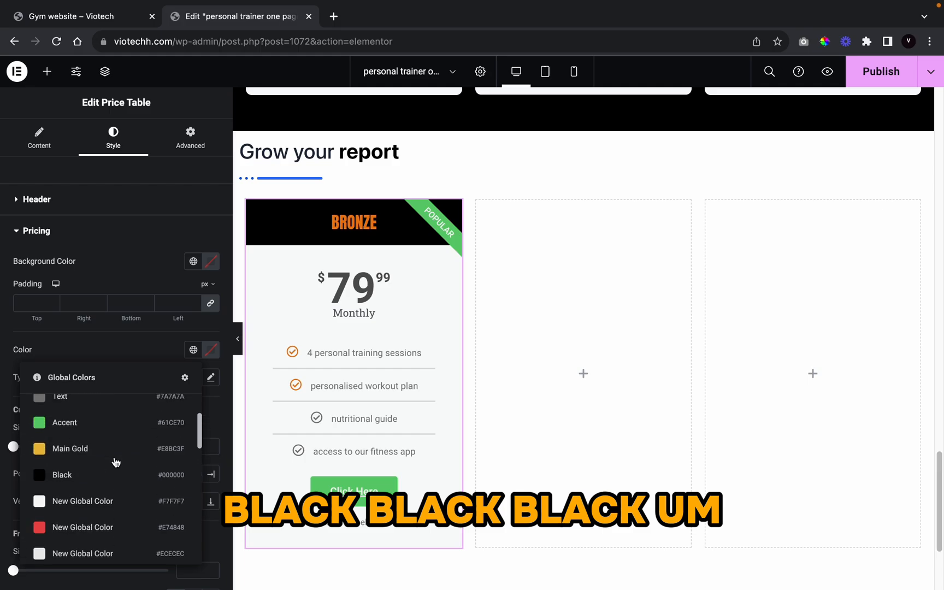
click(116, 472)
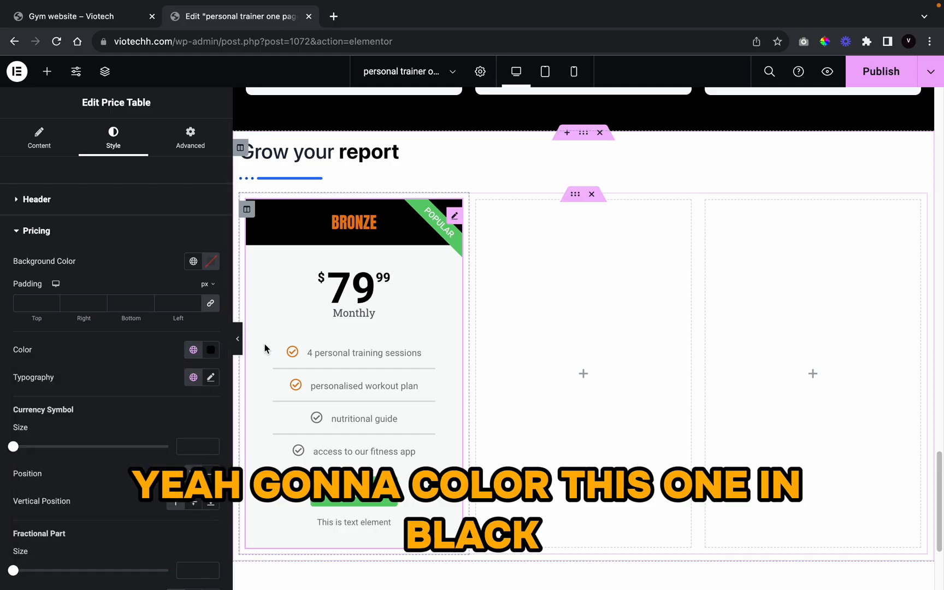
click(210, 377)
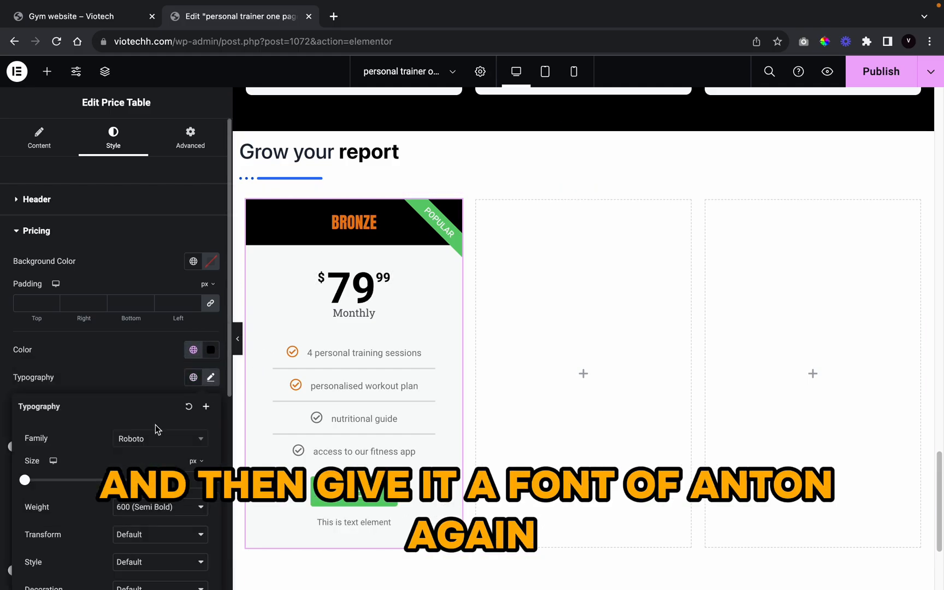
click(158, 439)
text(anton)
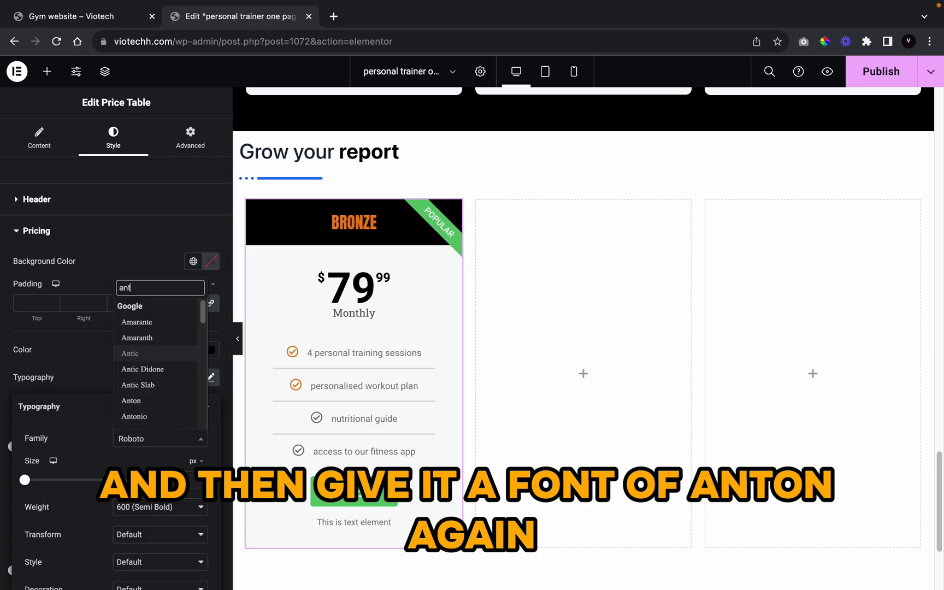
click(153, 409)
scroll(131, 395, down, 1)
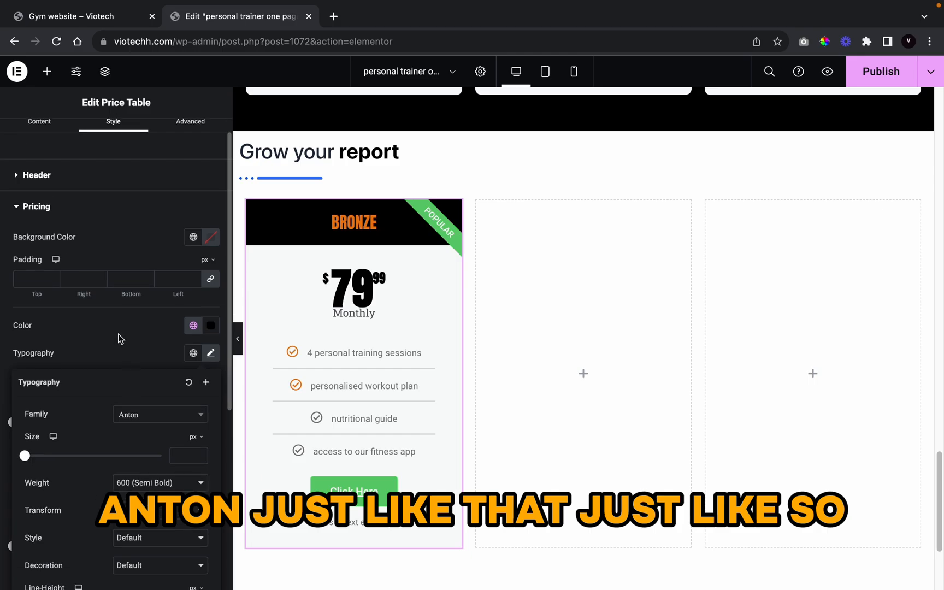
click(135, 365)
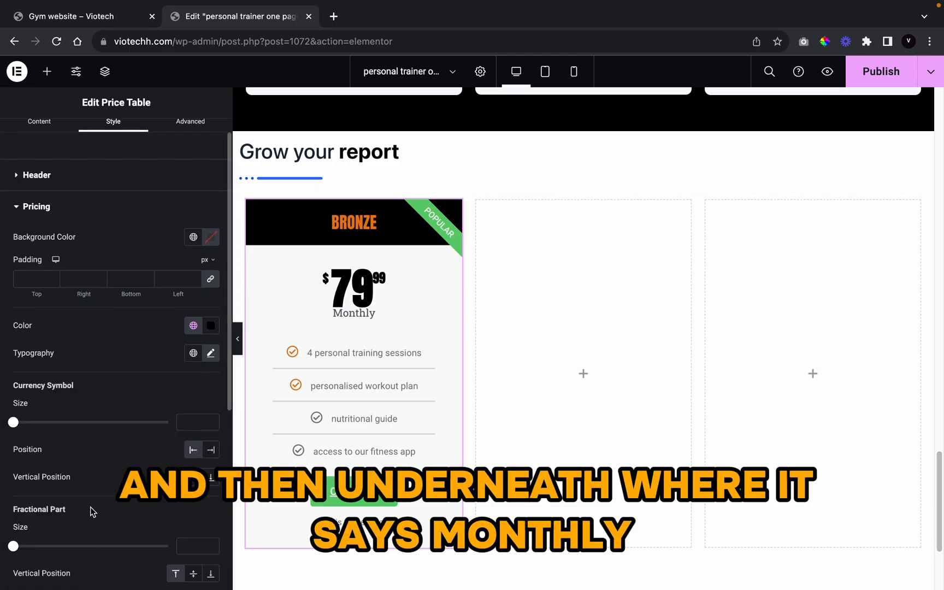
Step: Make the Monthly period text orange
scroll(78, 394, down, 3)
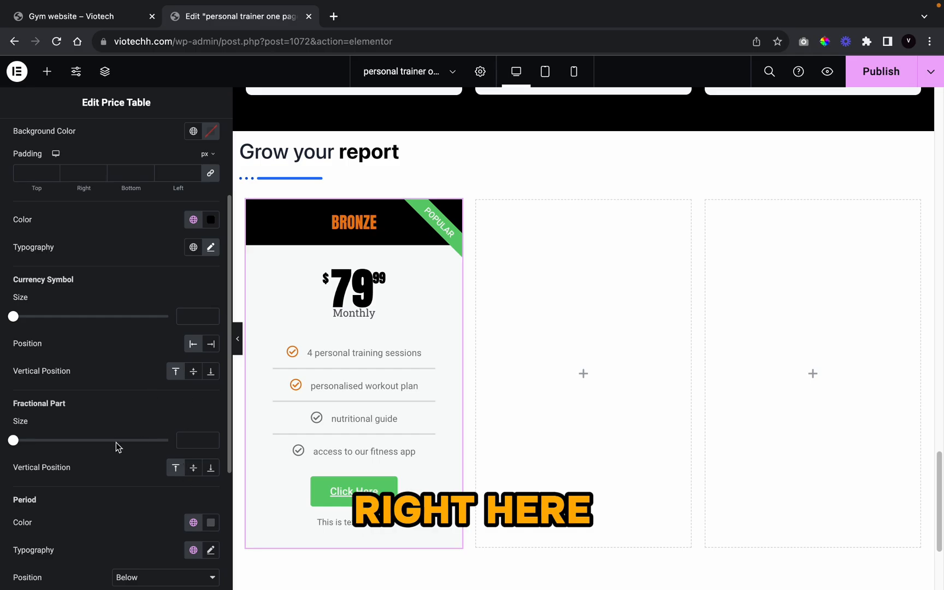
scroll(116, 447, down, 4)
click(194, 360)
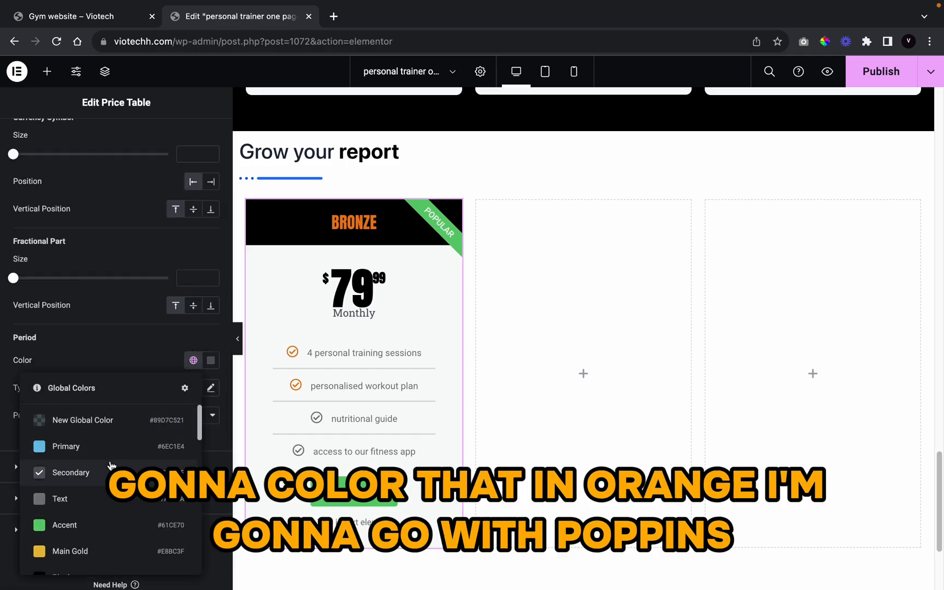
scroll(110, 464, down, 5)
click(119, 425)
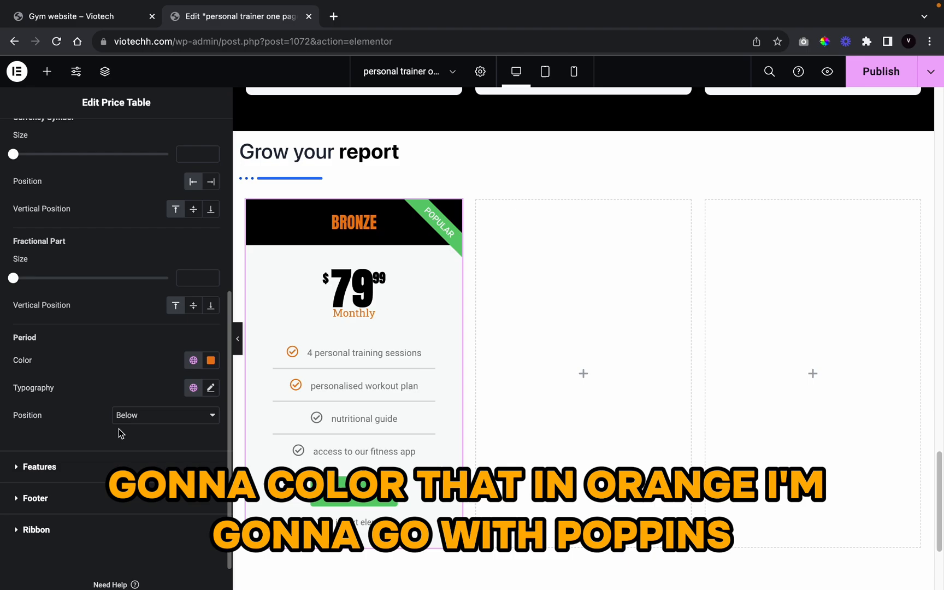
Step: Set the period typography to Poppins 600, uppercase, with 35 px line height
click(211, 388)
click(156, 449)
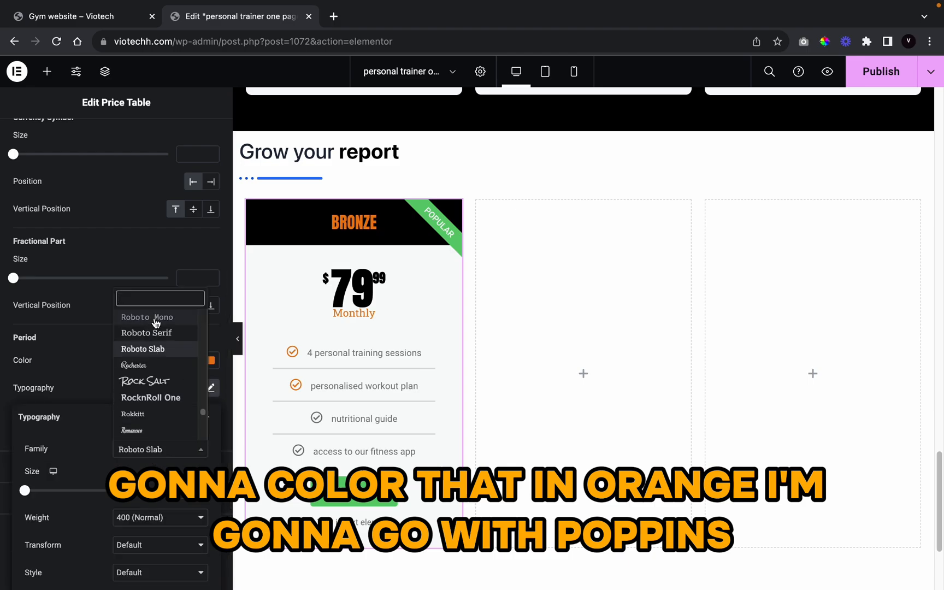
text(popp)
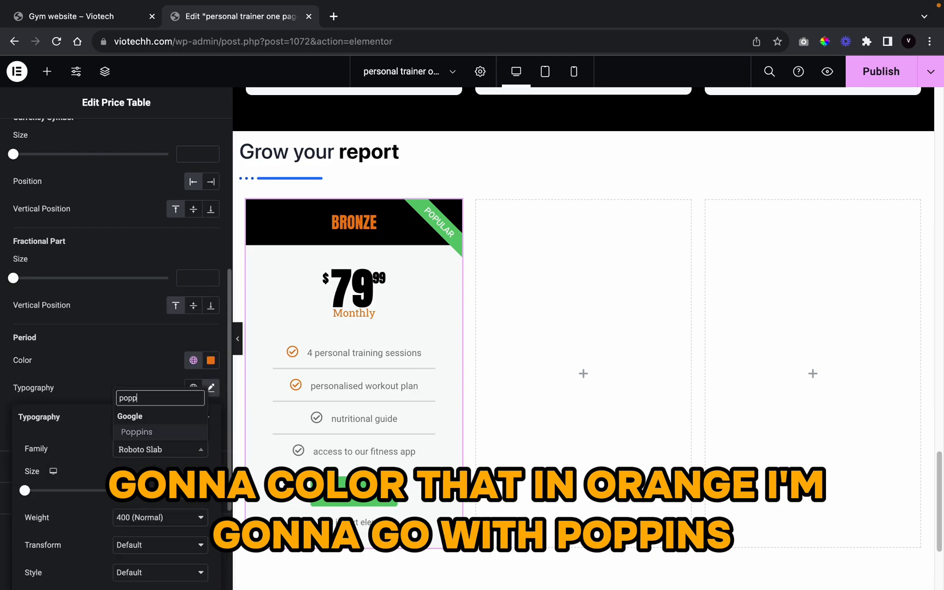
click(130, 430)
click(147, 518)
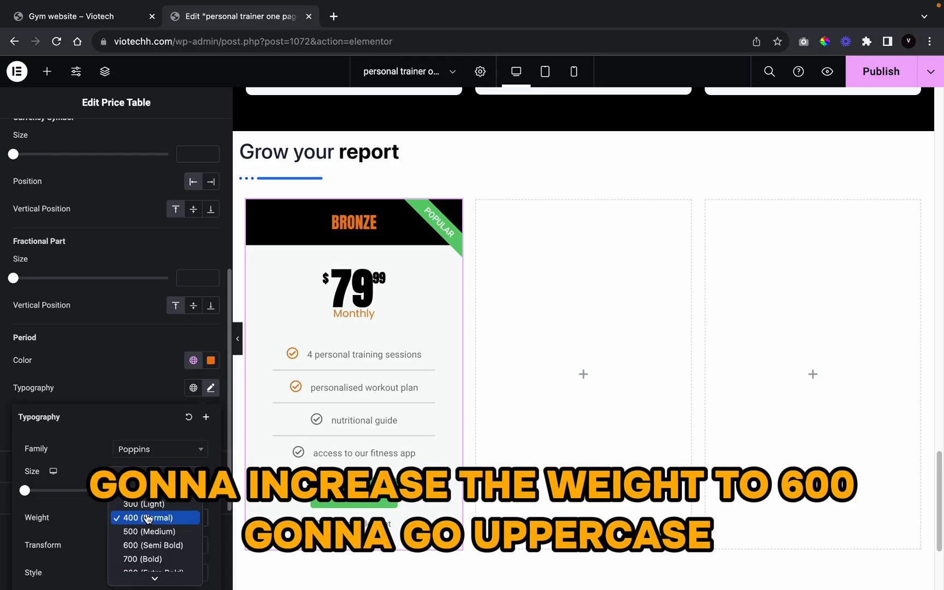
click(149, 544)
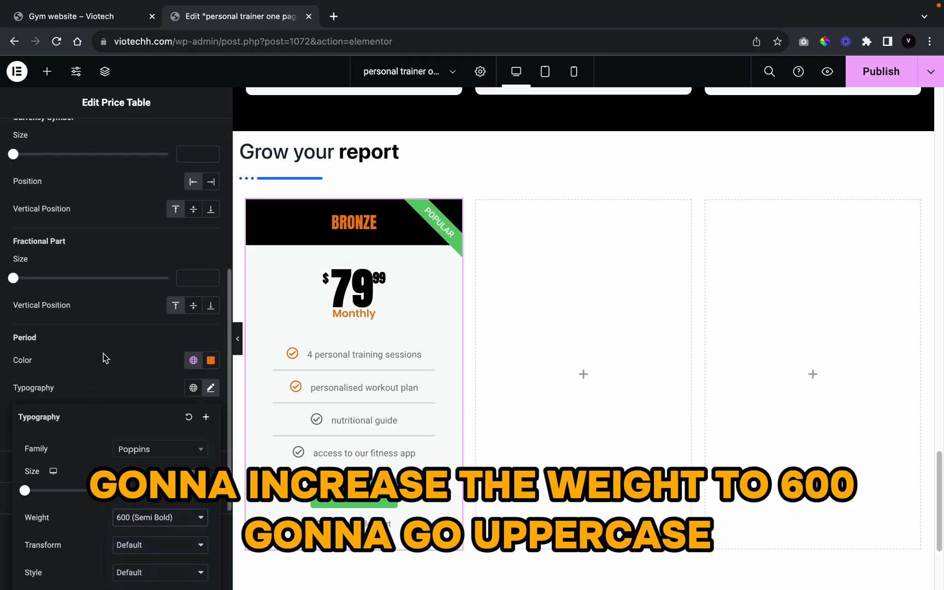
click(155, 548)
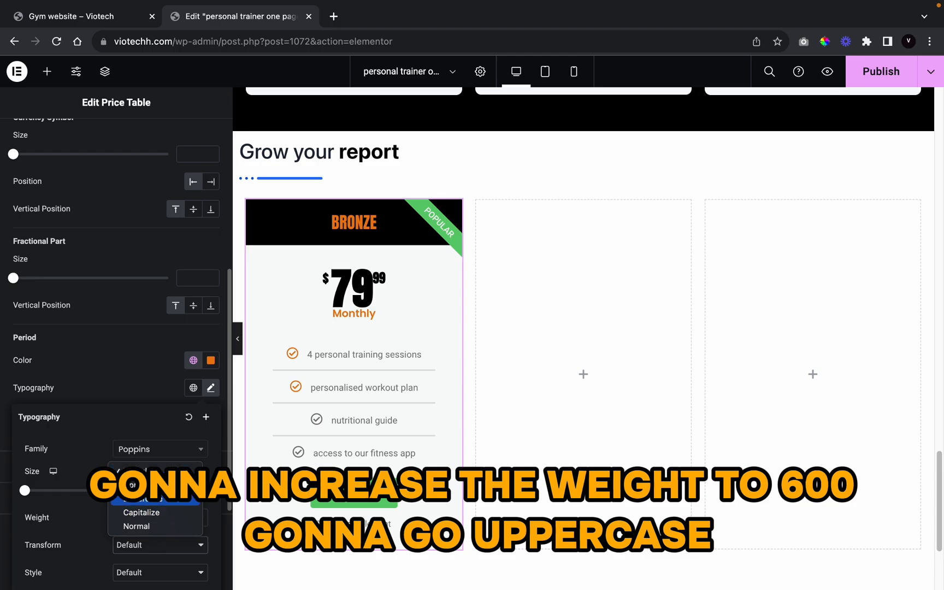
click(150, 486)
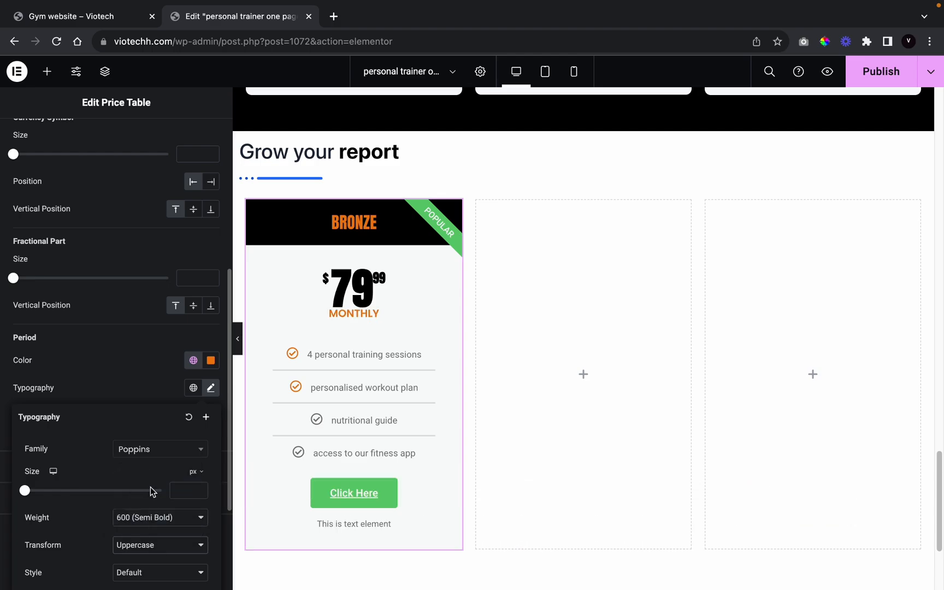
click(106, 358)
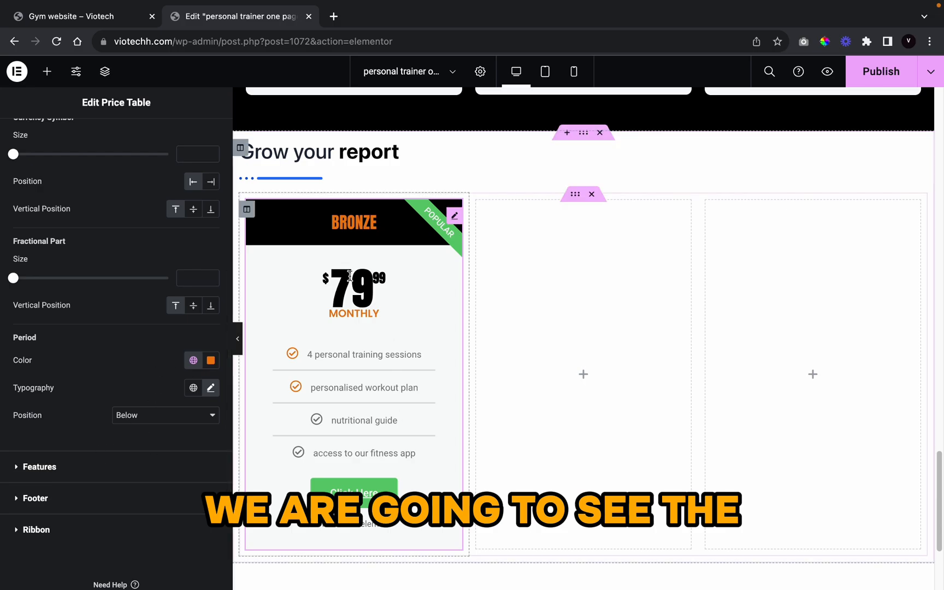
click(208, 389)
scroll(131, 498, down, 3)
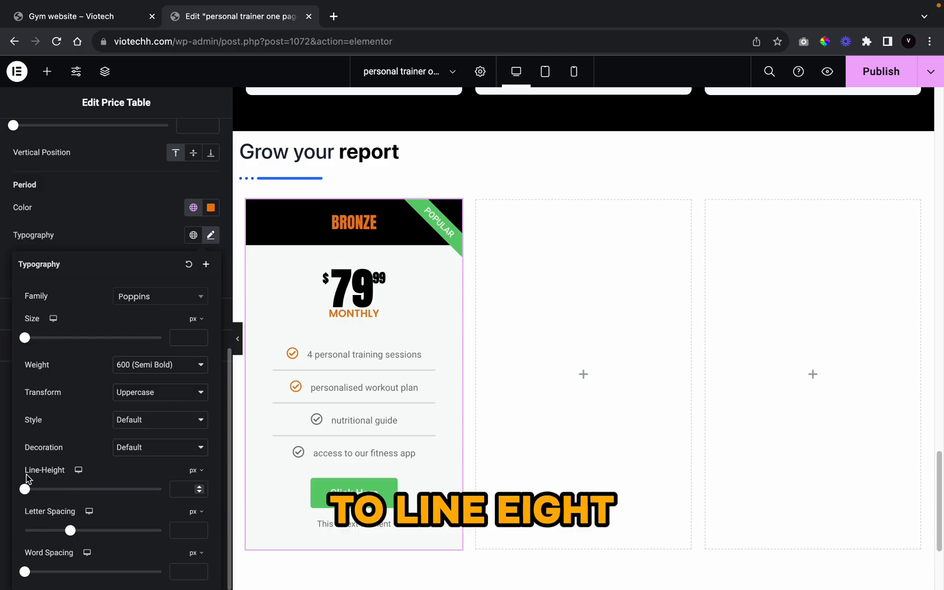
drag(24, 489, 72, 490)
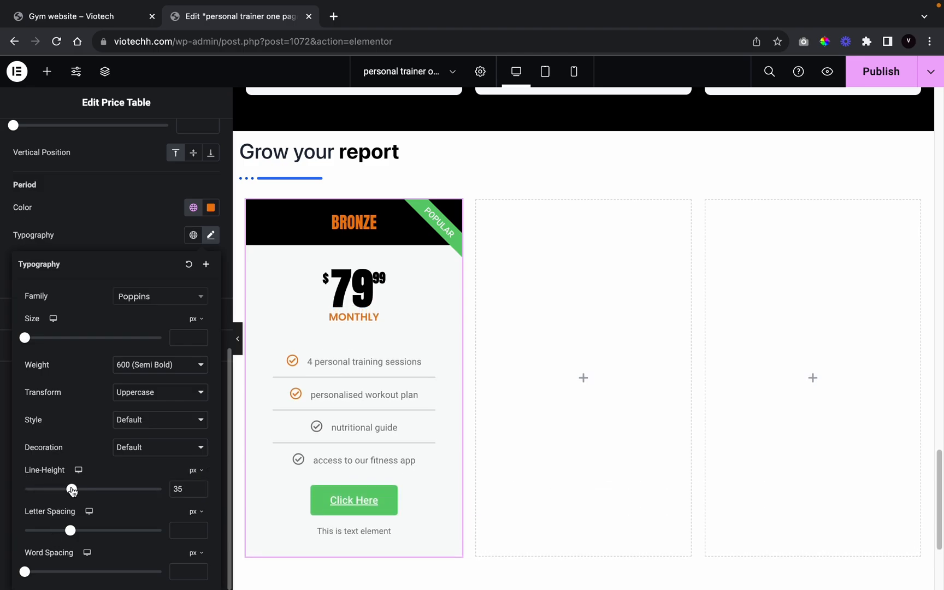
click(110, 240)
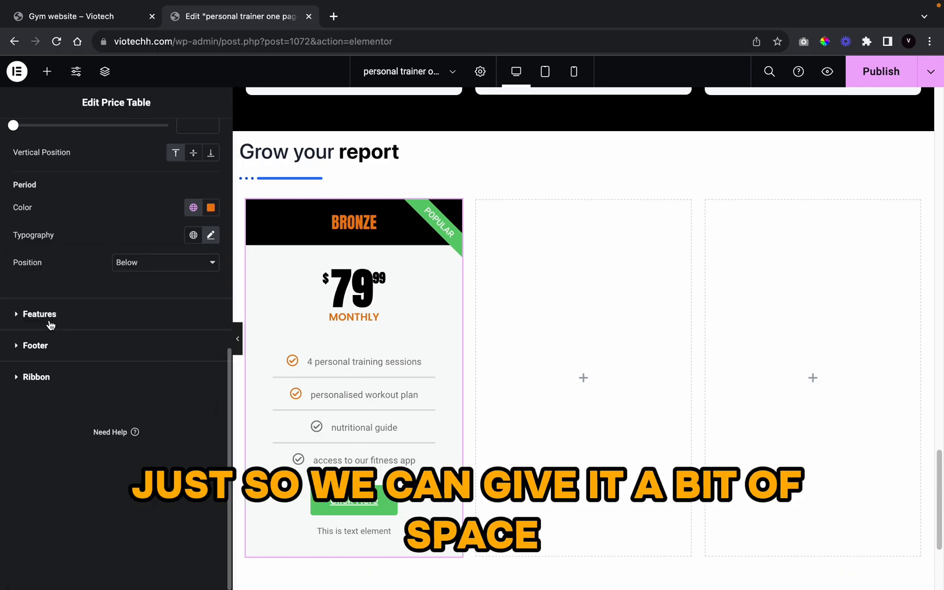
Step: Make the feature list text black
click(73, 327)
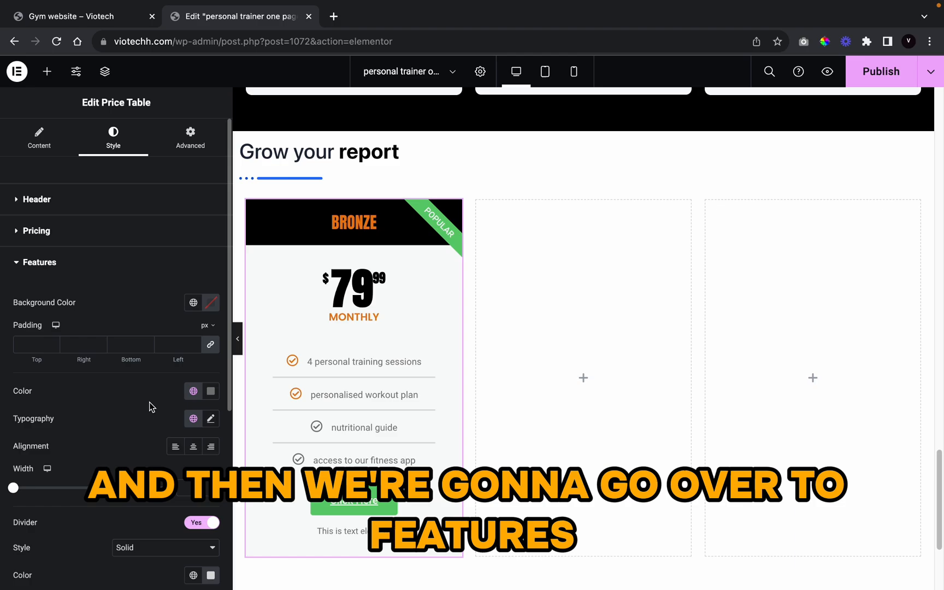
click(193, 389)
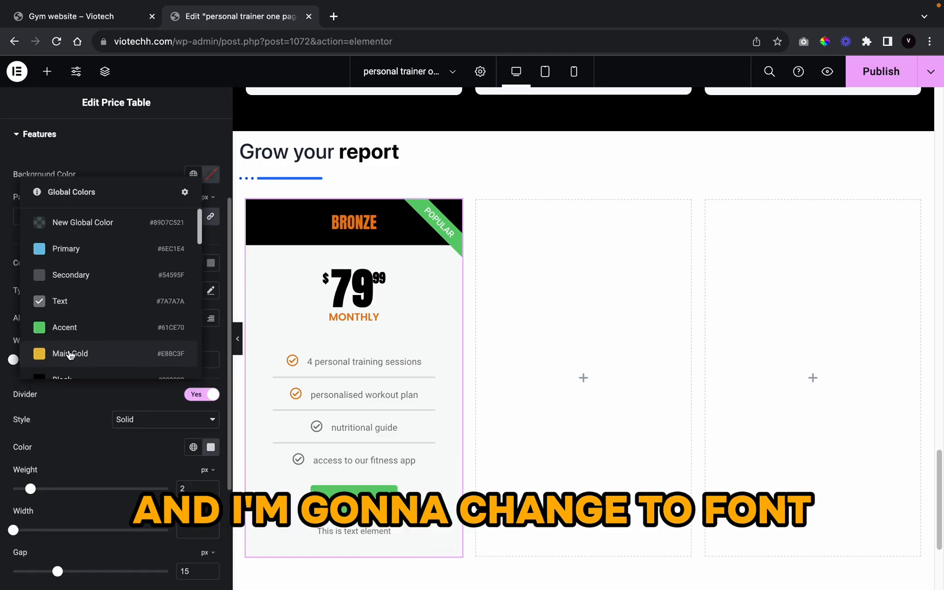
scroll(70, 353, down, 3)
click(63, 263)
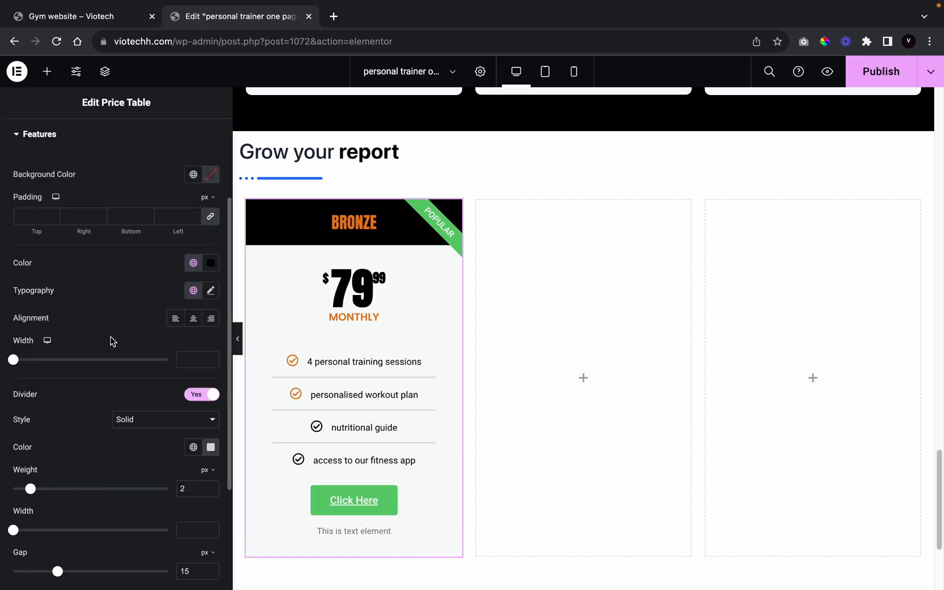
scroll(111, 340, up, 1)
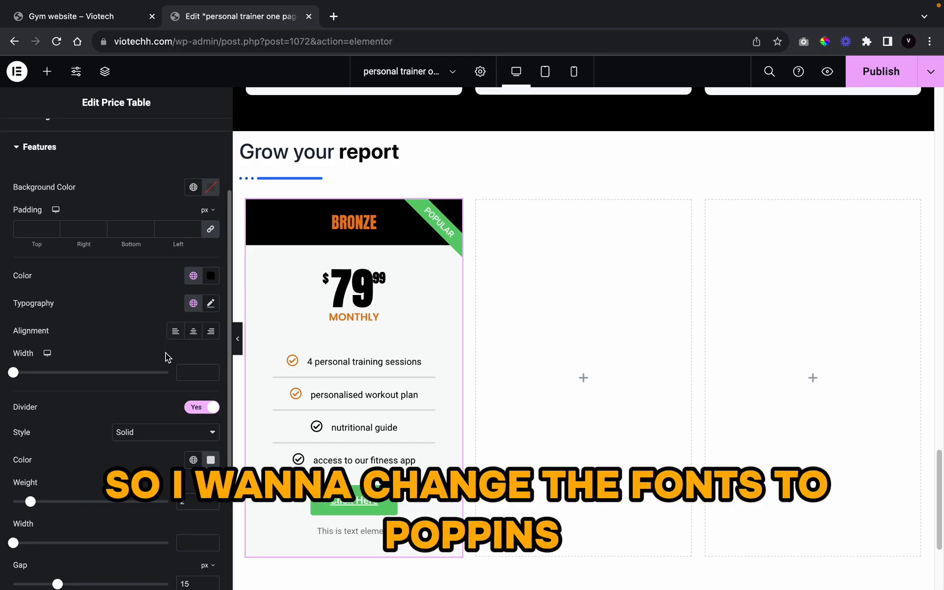
Step: Set the feature typography to Poppins, 600 semi-bold, at 16 px
click(210, 303)
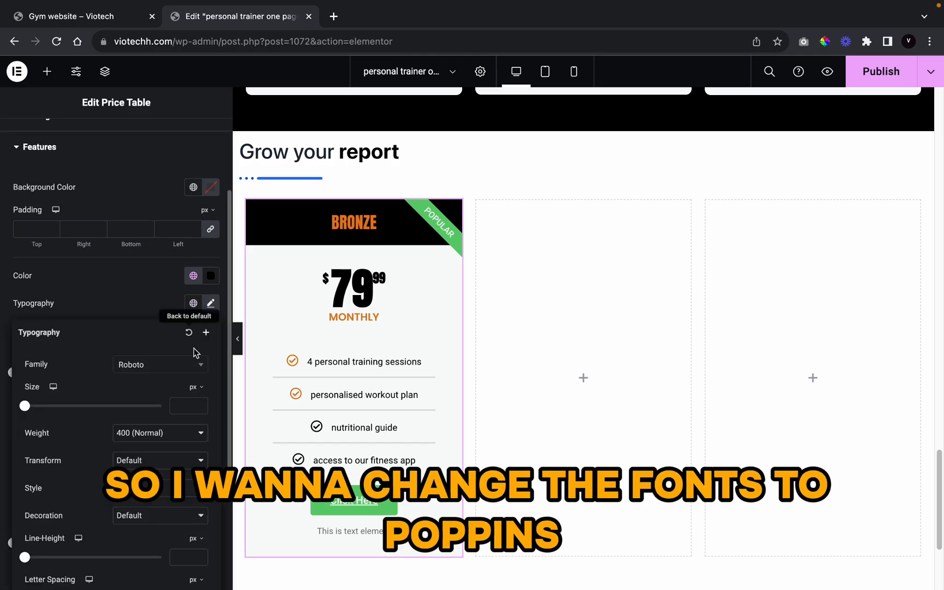
click(162, 366)
text(poppins)
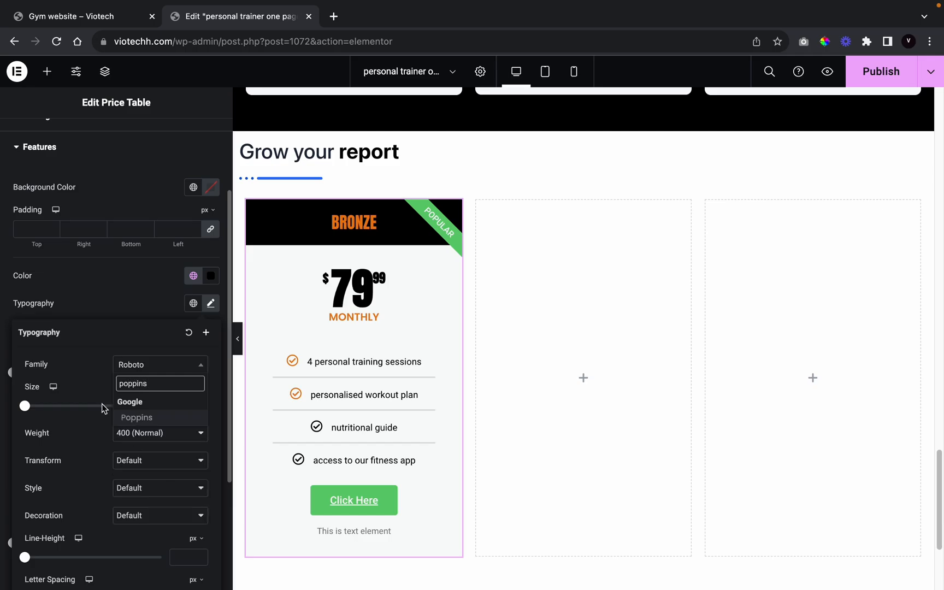
click(137, 417)
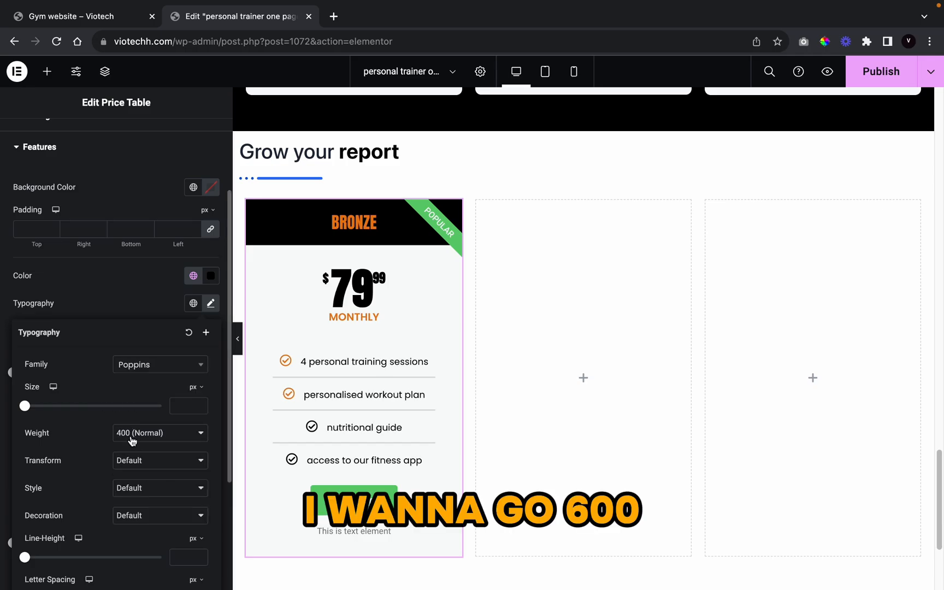
click(136, 434)
click(145, 461)
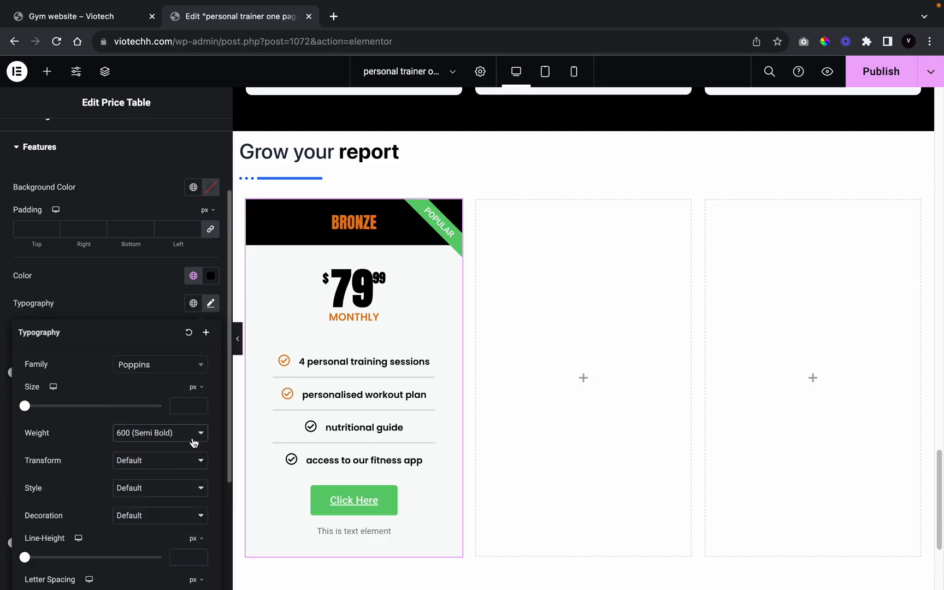
click(200, 403)
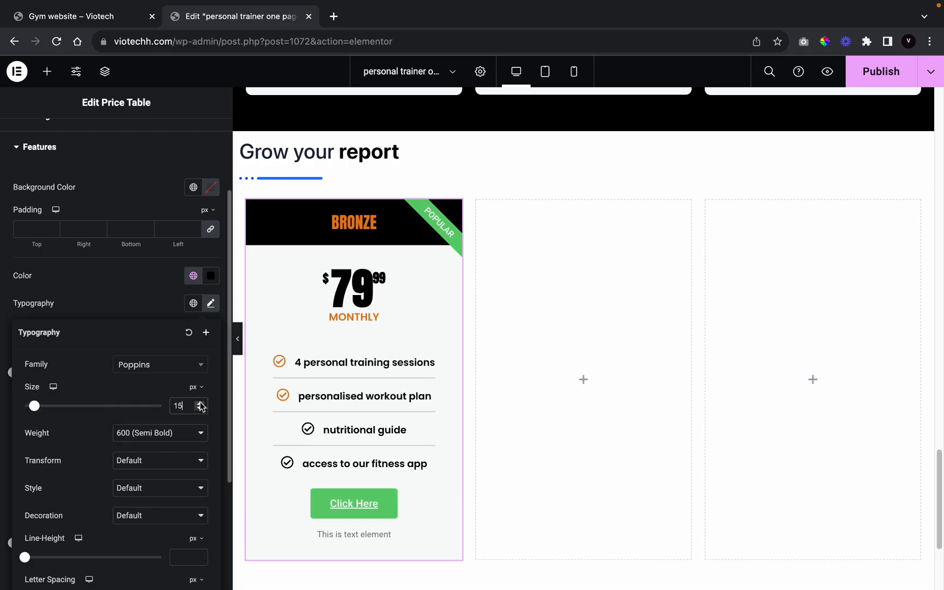
click(200, 405)
click(200, 405)
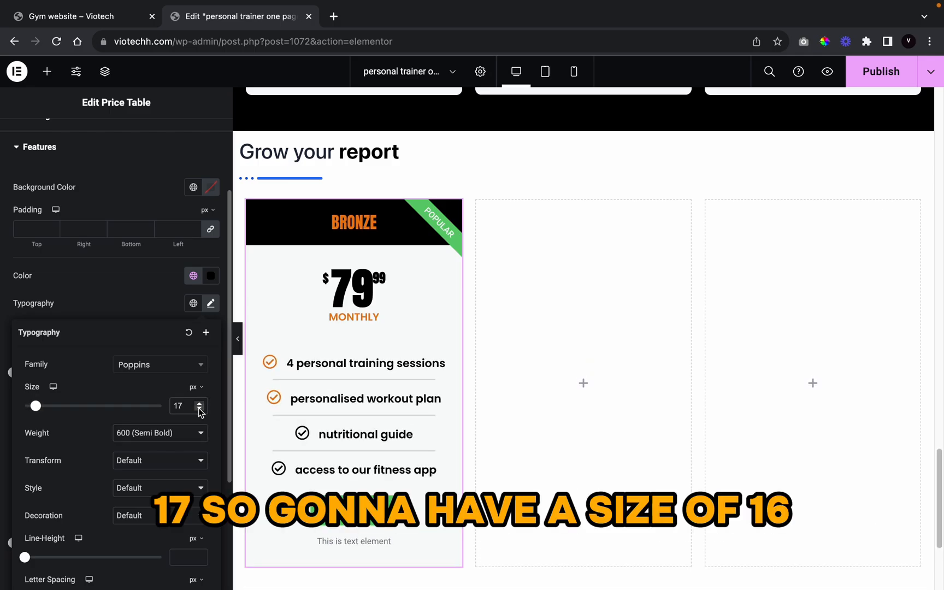
click(199, 409)
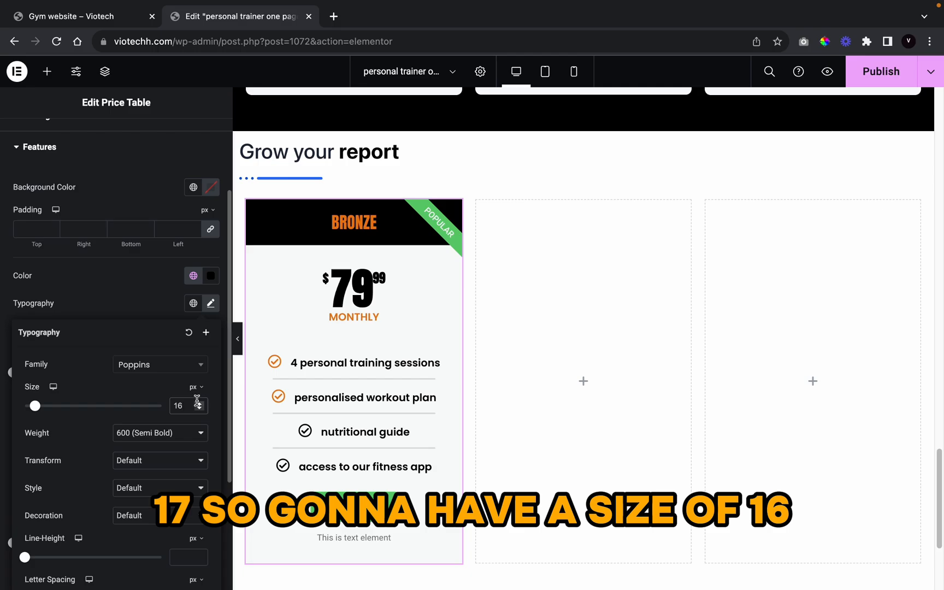
click(199, 404)
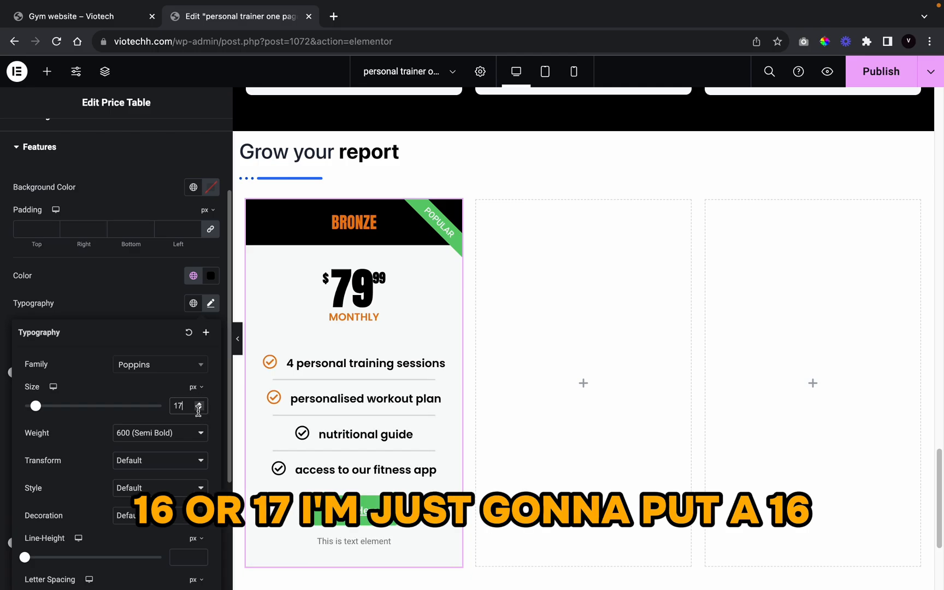
click(199, 409)
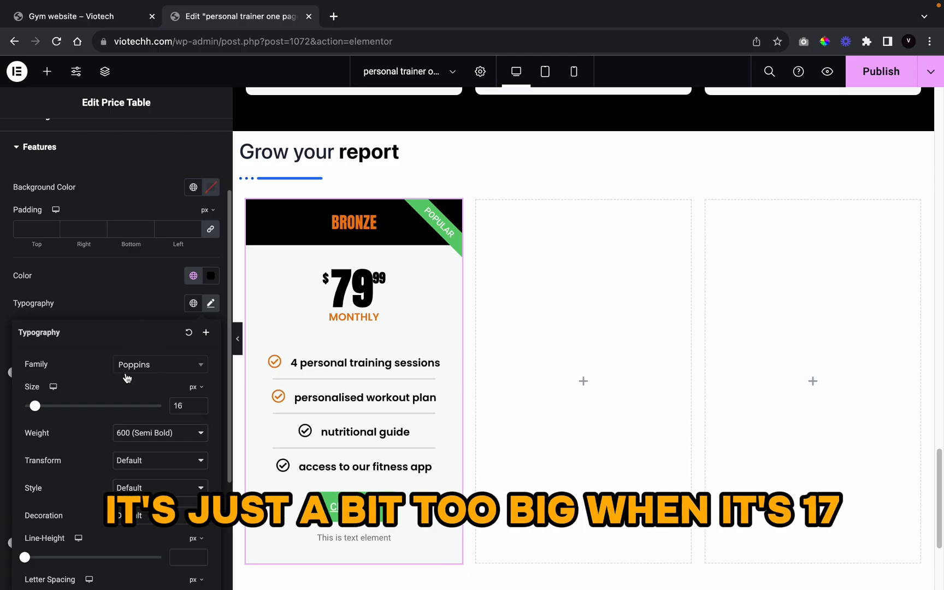
click(145, 298)
scroll(137, 407, down, 5)
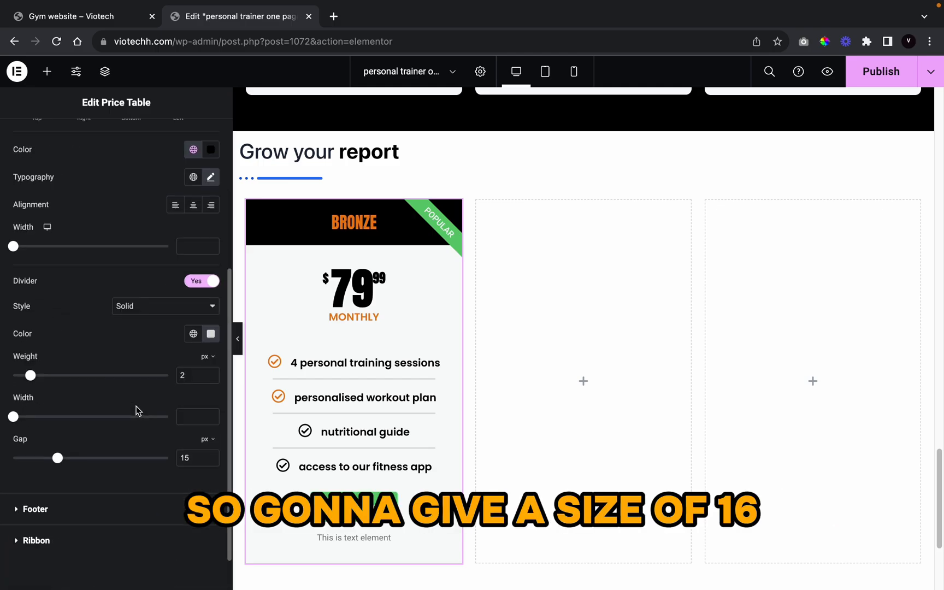
click(119, 506)
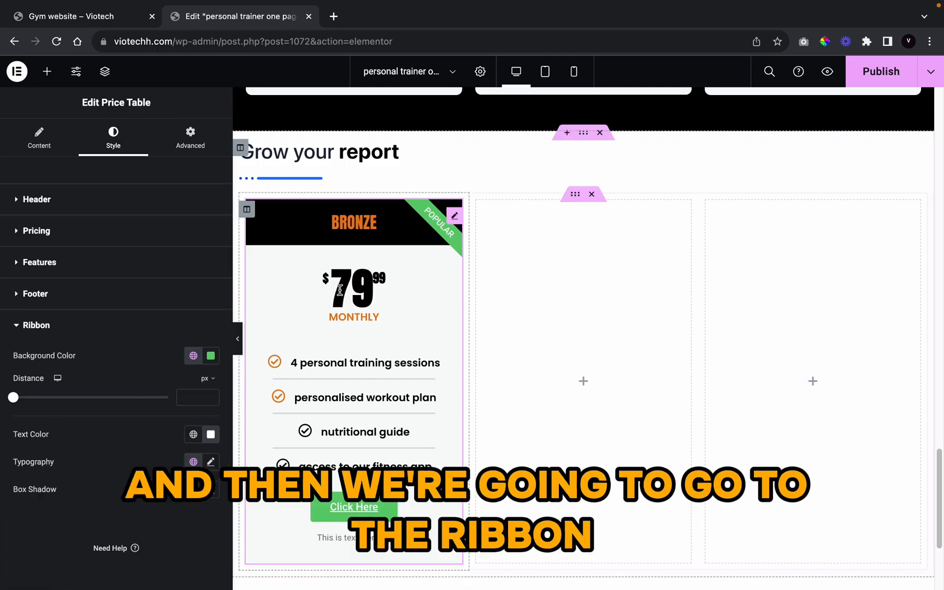
Step: Change the POPULAR ribbon background from green to the orange global colour #EC7C13
click(198, 356)
scroll(131, 508, down, 10)
scroll(132, 508, up, 3)
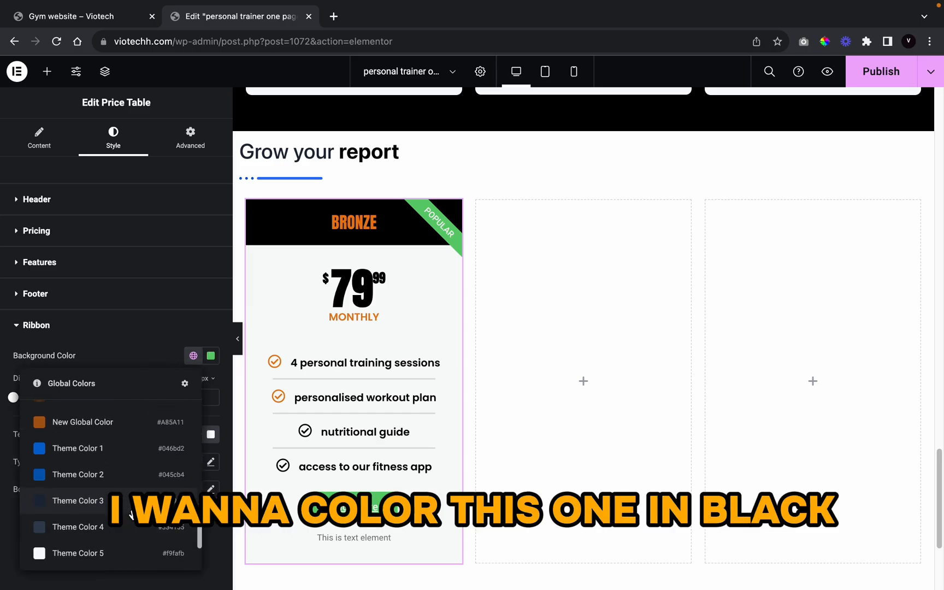
scroll(117, 429, up, 4)
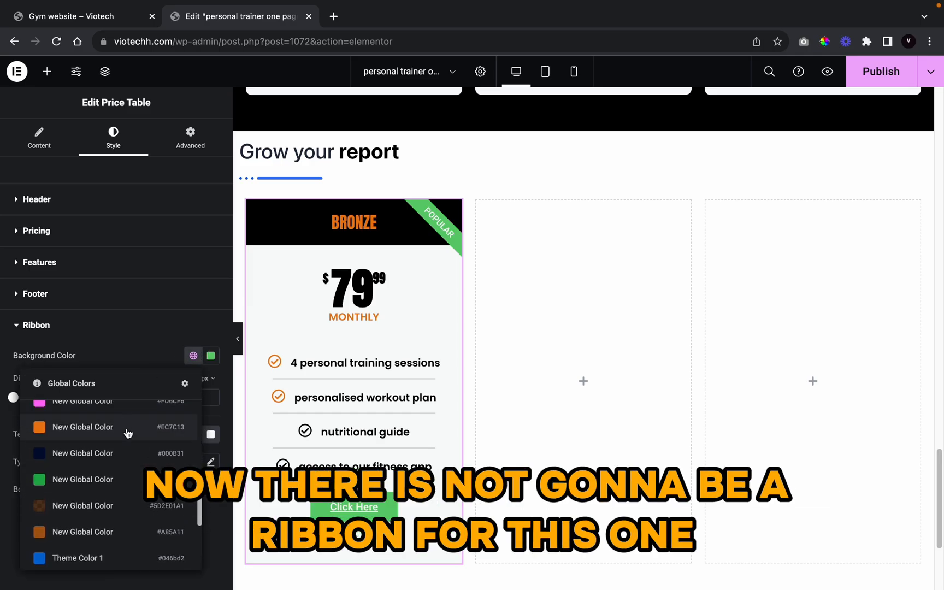
click(128, 430)
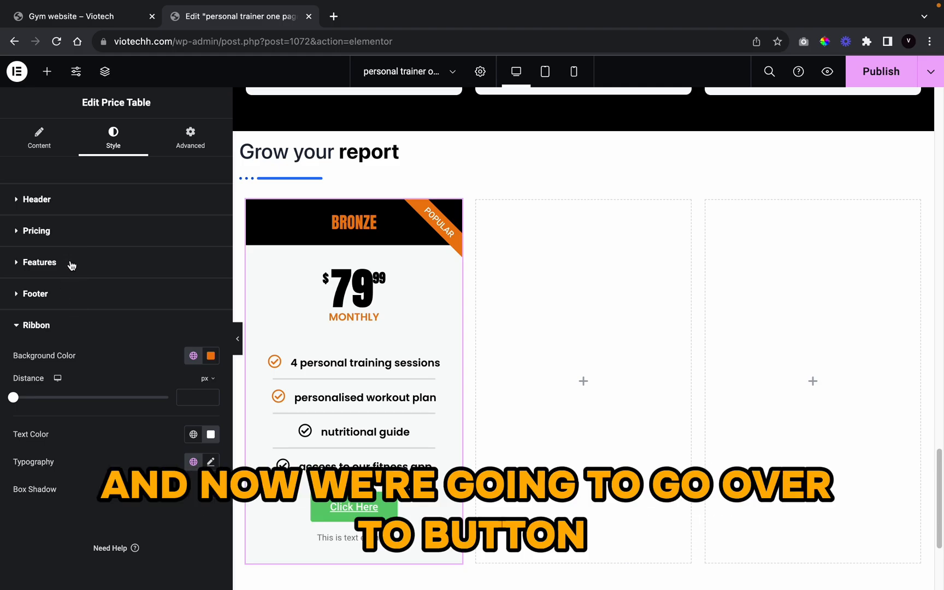
click(72, 265)
scroll(100, 391, down, 5)
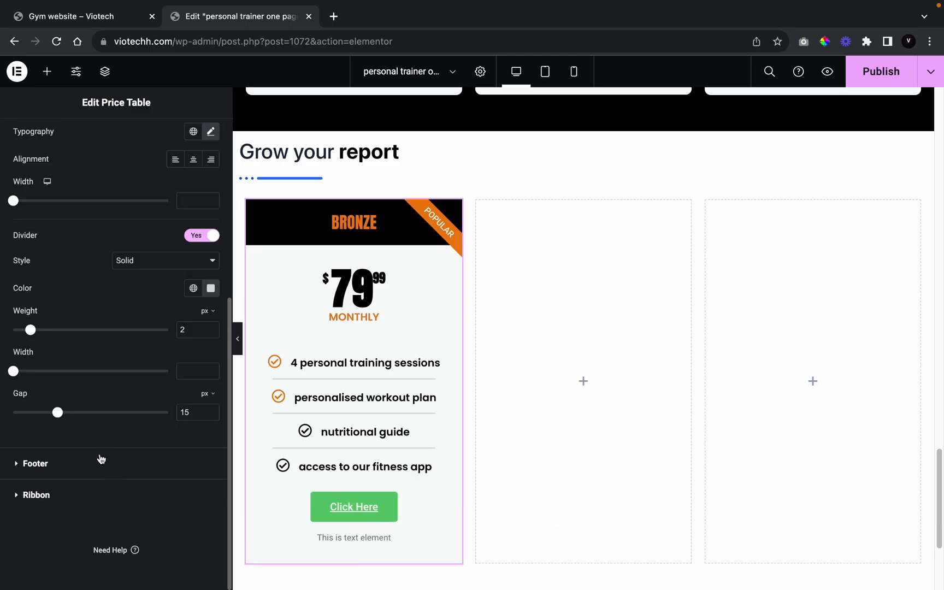
click(100, 458)
Step: Give the Bronze card's button the orange global colour
scroll(99, 375, down, 2)
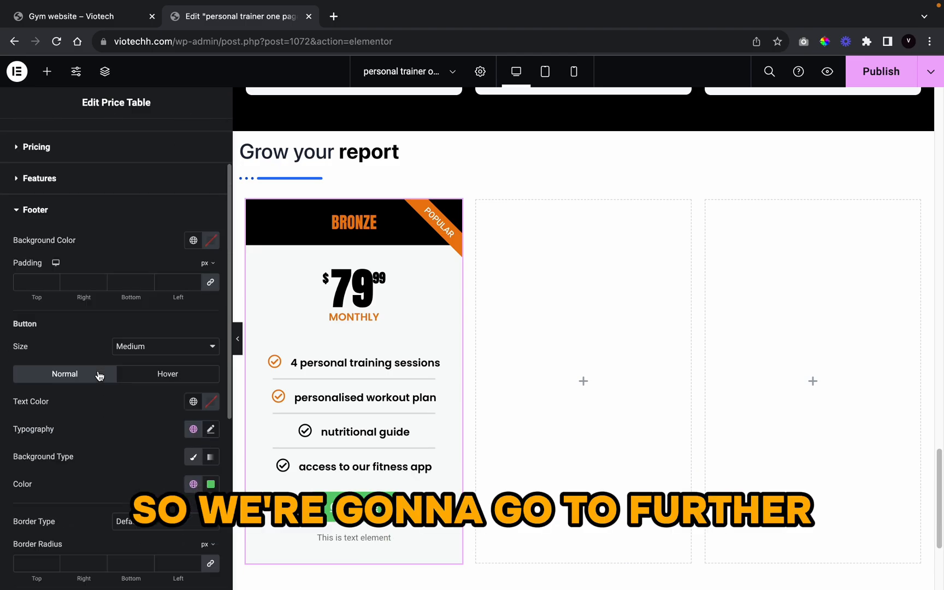
click(194, 401)
scroll(45, 410, down, 3)
scroll(52, 413, down, 5)
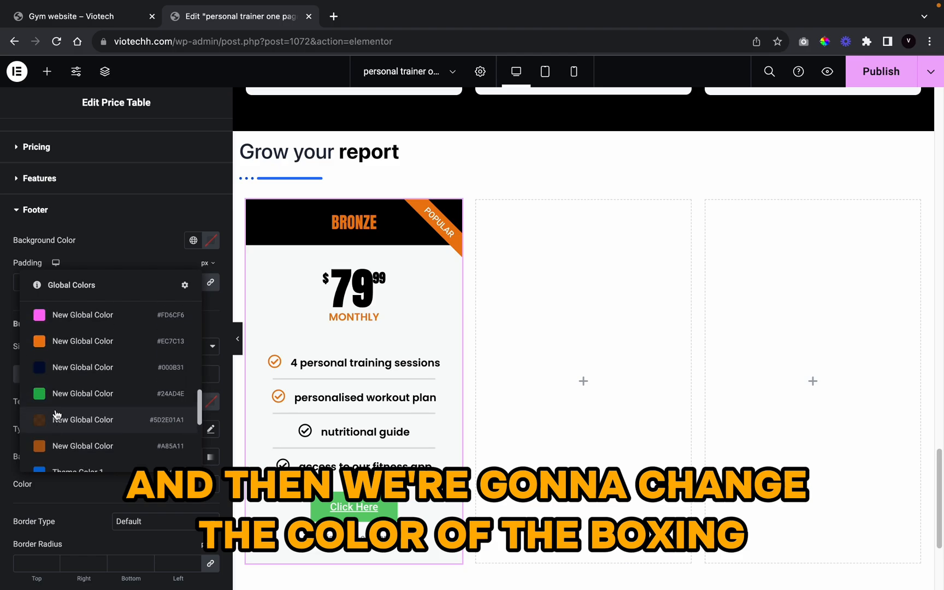
click(76, 344)
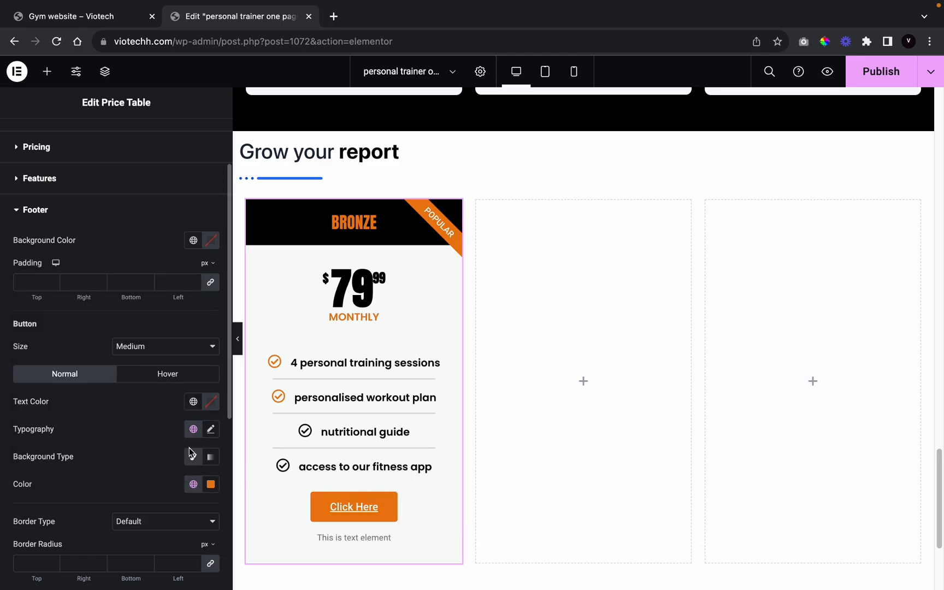
Step: Set the button text font to Anton with text decoration None
click(211, 429)
click(180, 490)
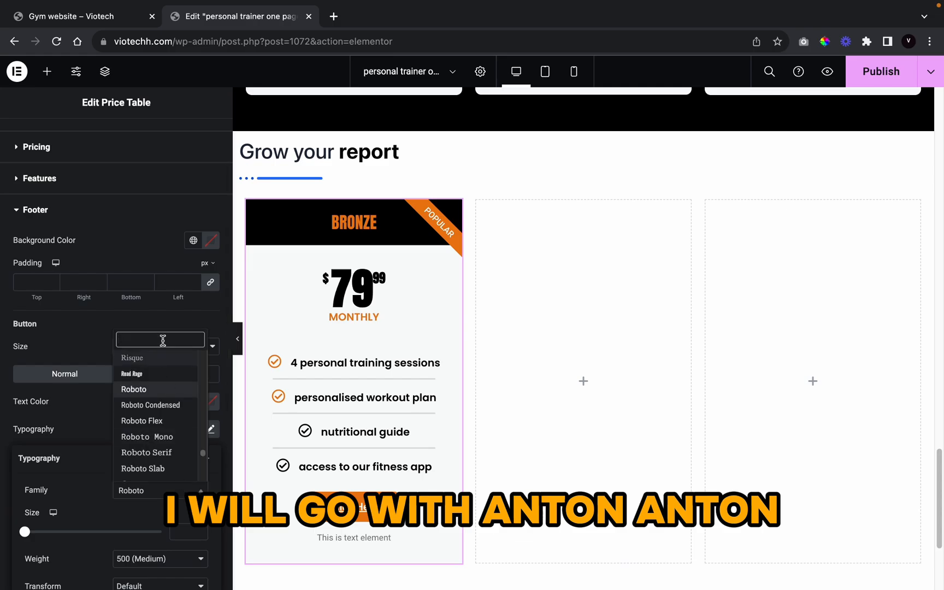
text(anton)
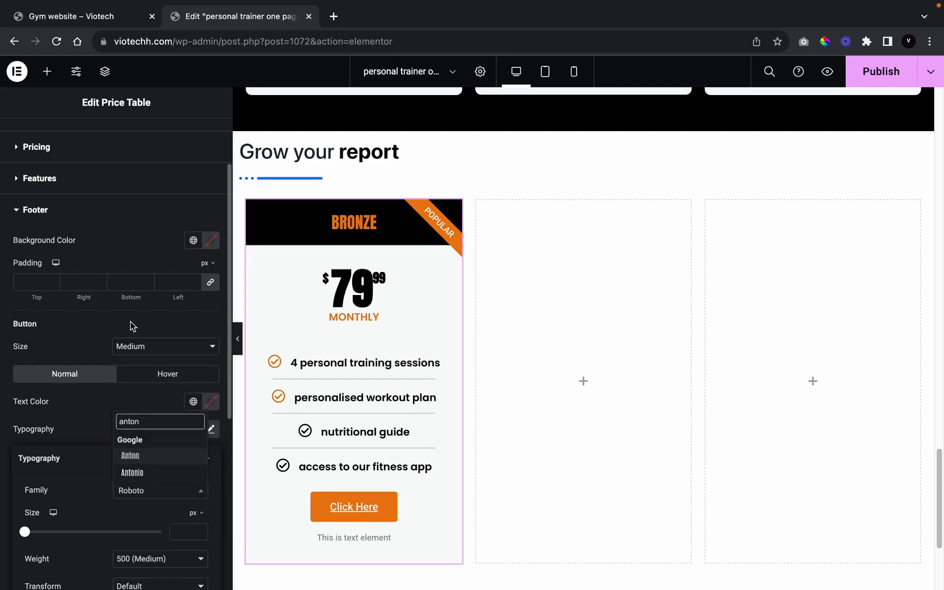
click(139, 456)
scroll(144, 462, down, 5)
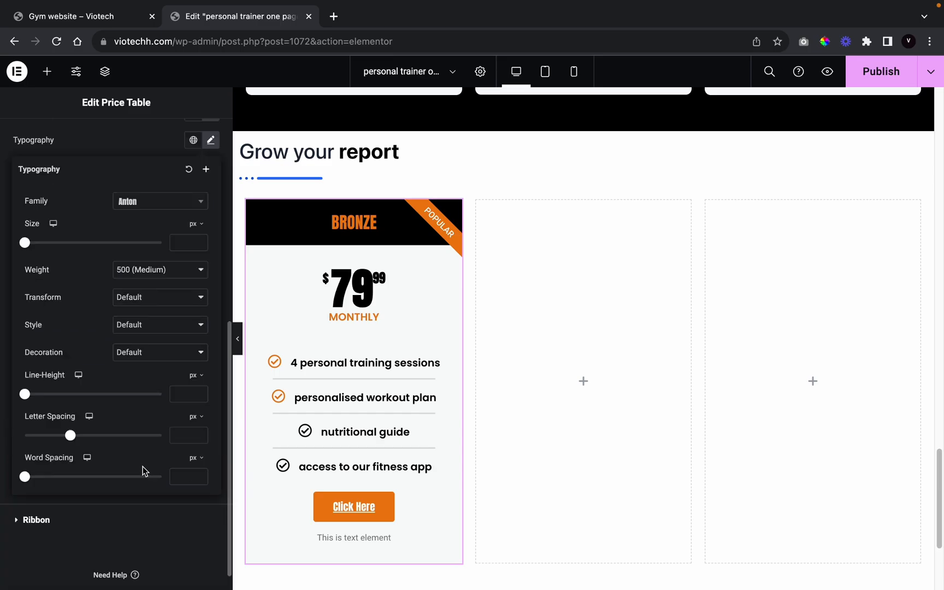
click(136, 329)
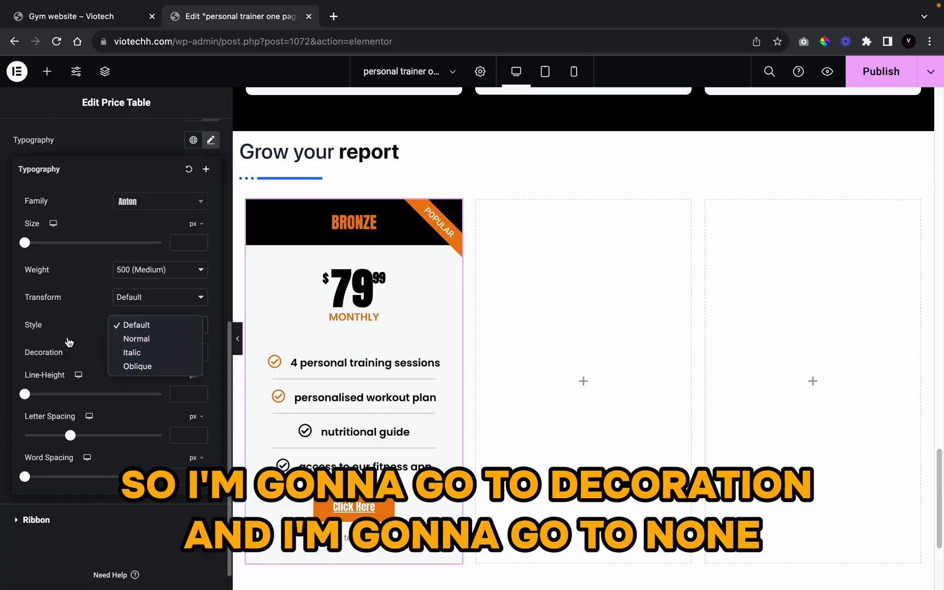
click(69, 343)
click(141, 352)
click(138, 407)
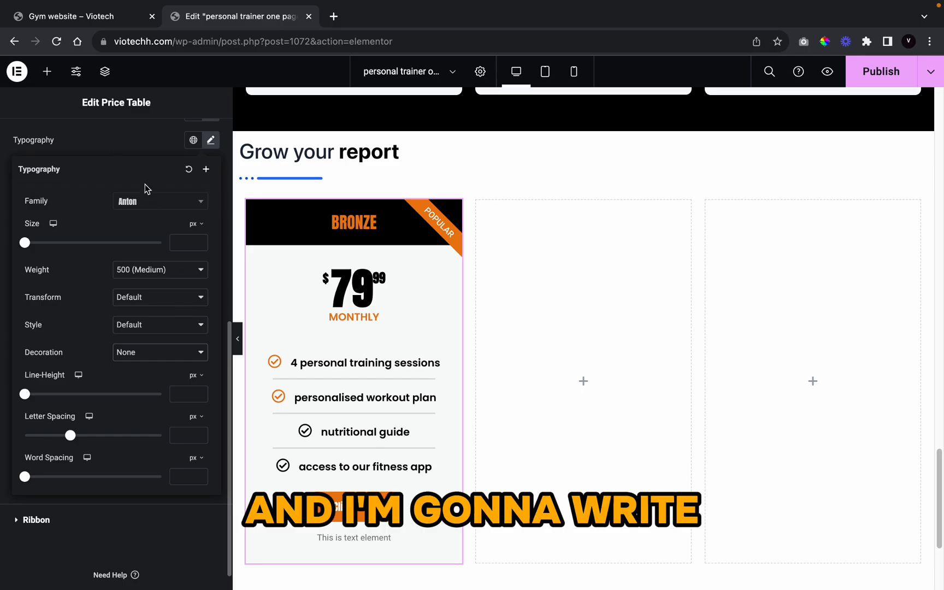
Step: Make the button text uppercase at 17 px, keeping weight 500
click(199, 241)
click(199, 240)
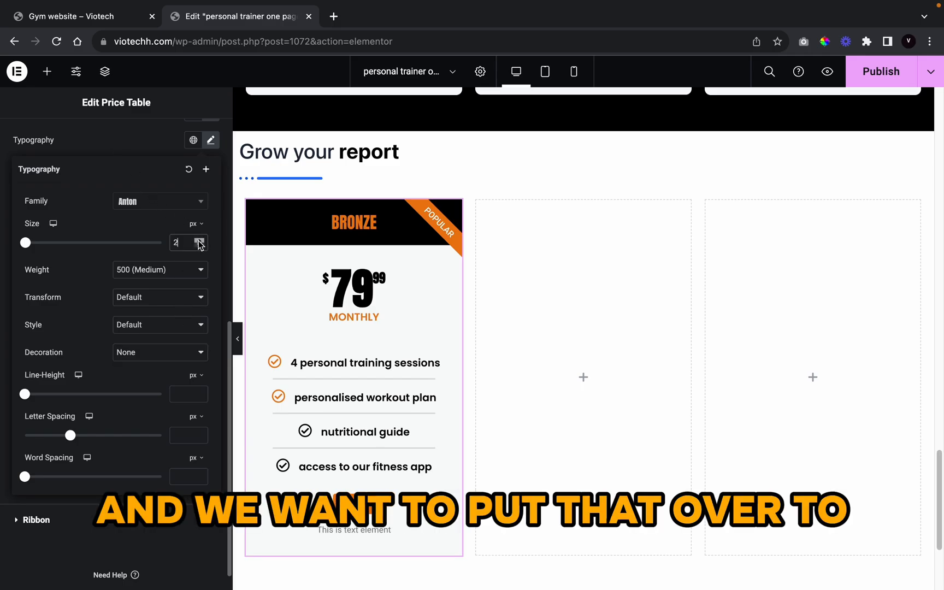
drag(199, 241, 199, 241)
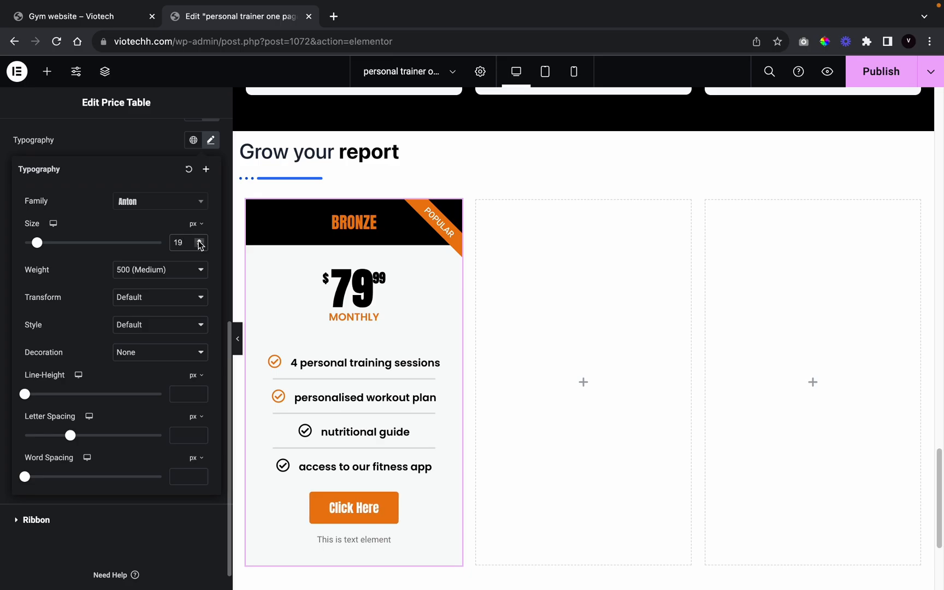
click(180, 270)
click(98, 278)
click(132, 297)
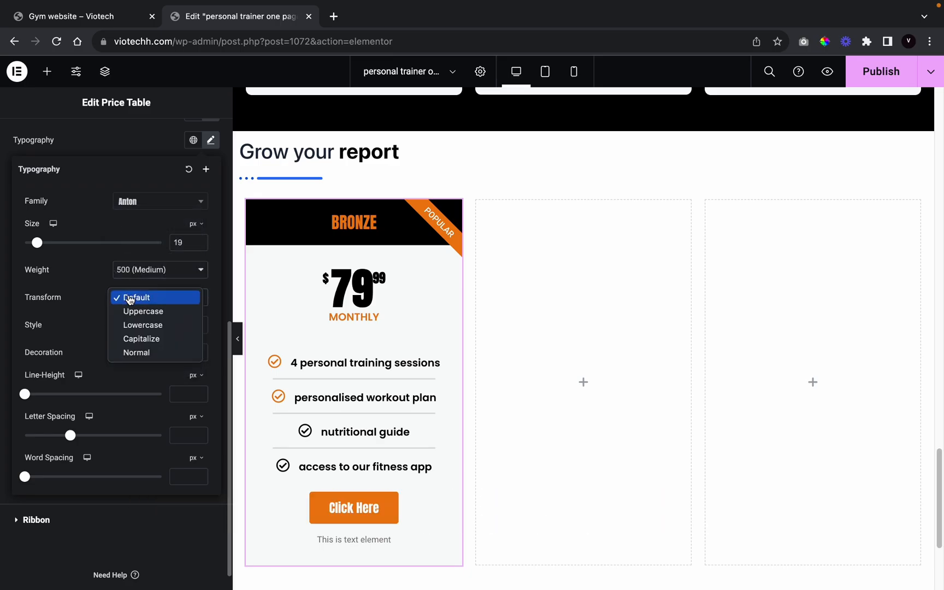
click(132, 311)
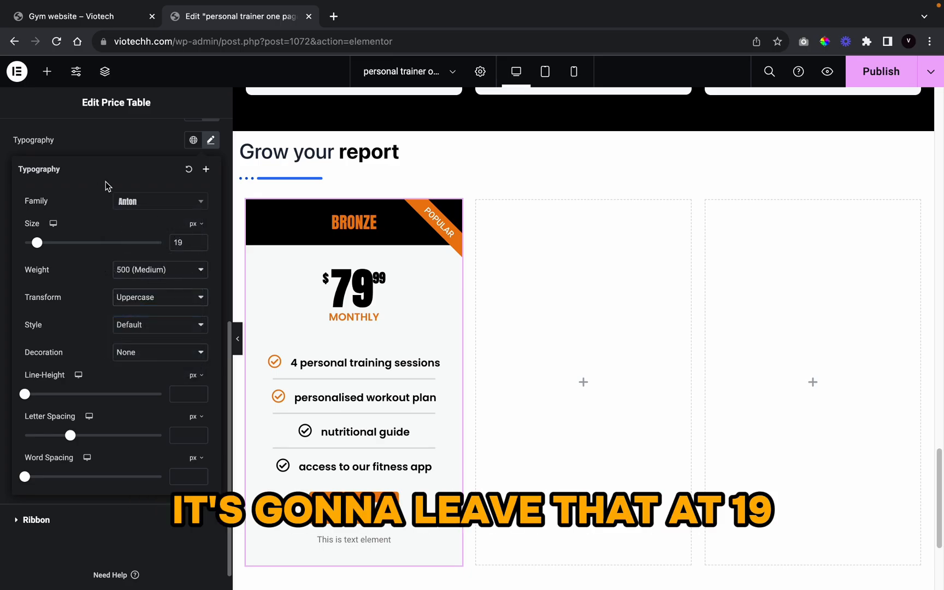
click(200, 245)
click(199, 245)
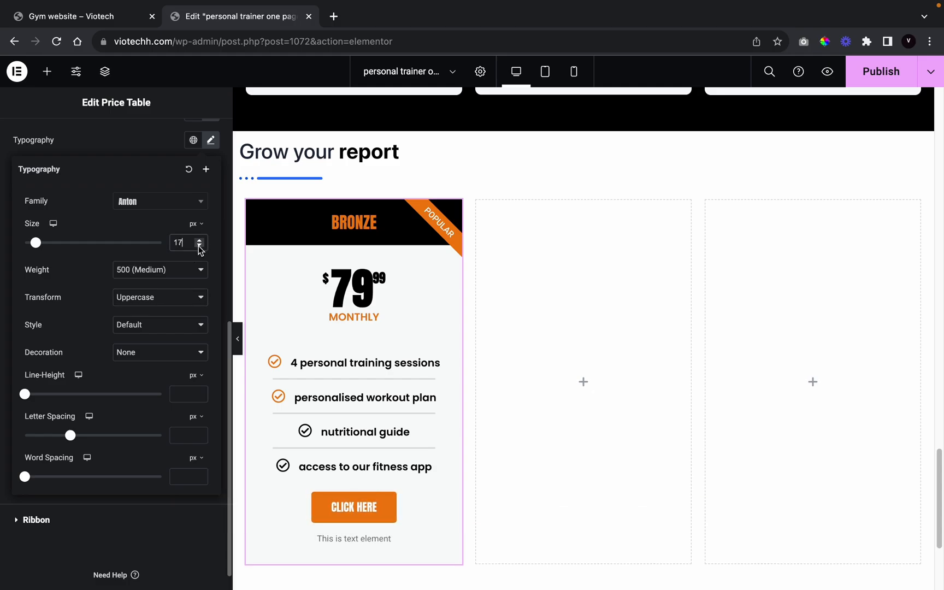
click(115, 150)
scroll(128, 246, up, 7)
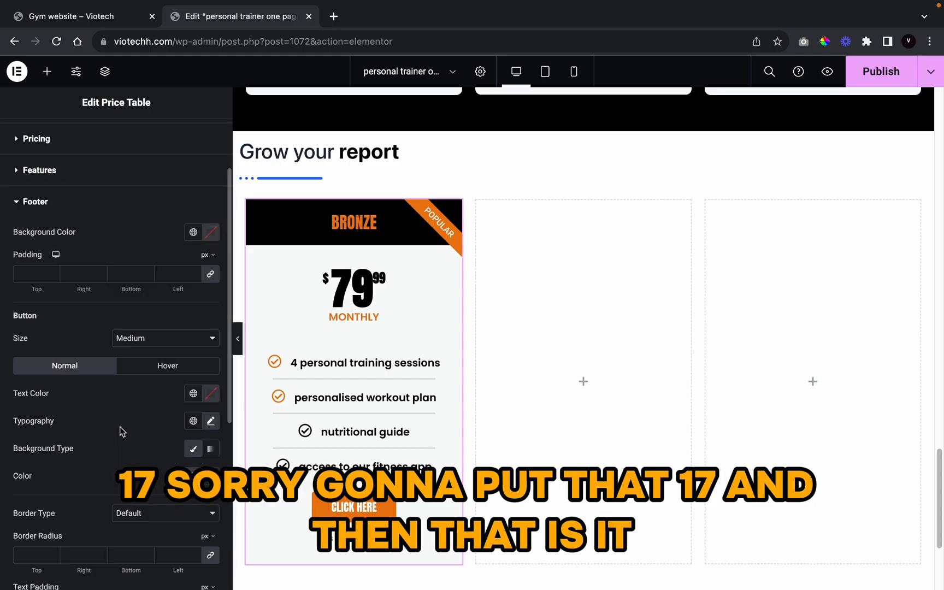
Step: Make the nutritional guide feature's check icon the orange global colour
click(39, 139)
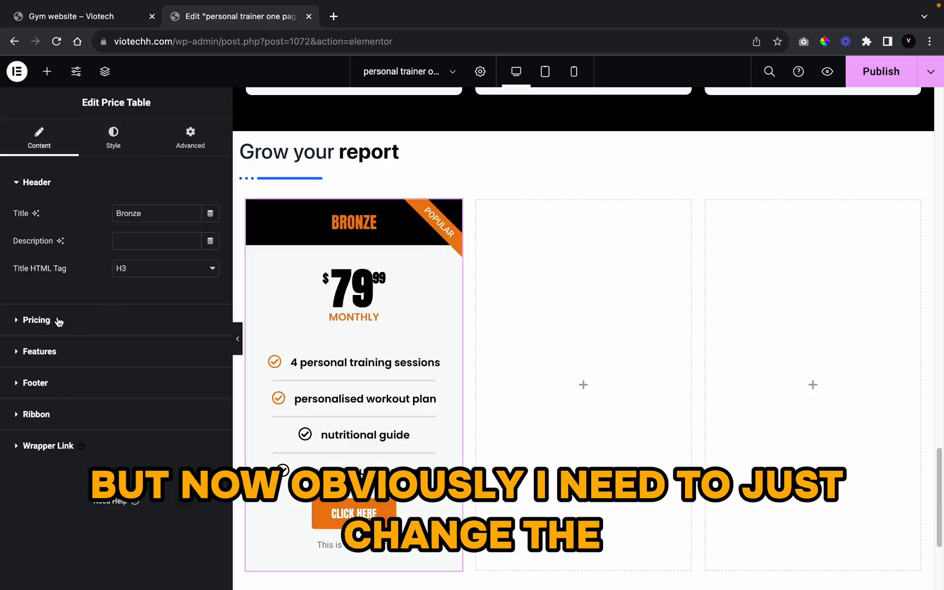
click(57, 352)
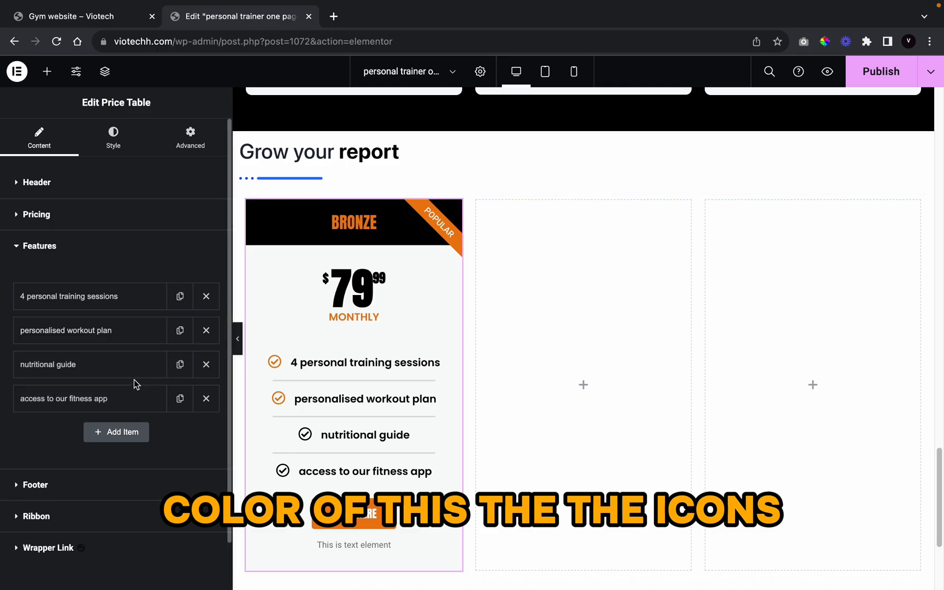
click(135, 375)
click(185, 525)
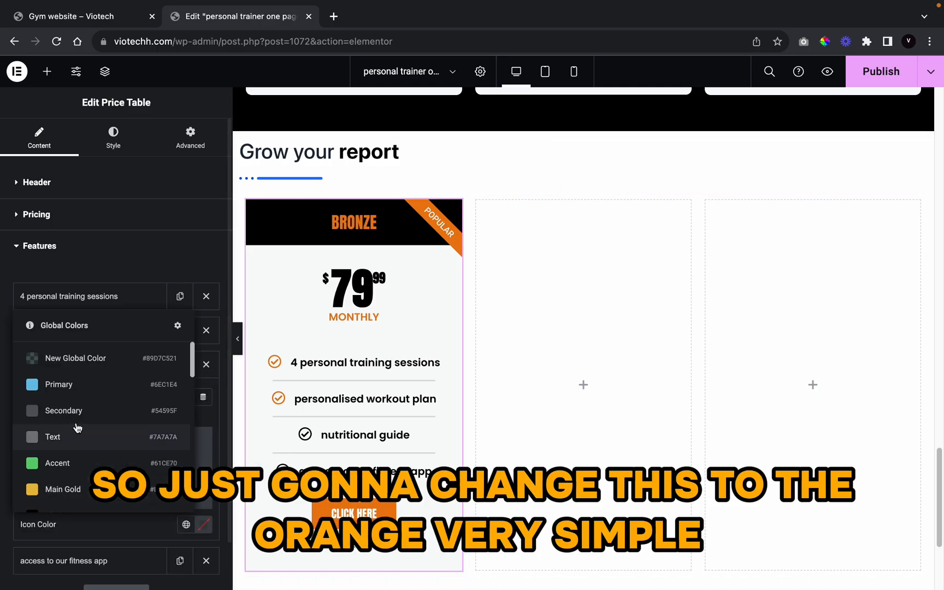
scroll(106, 427, down, 3)
click(140, 346)
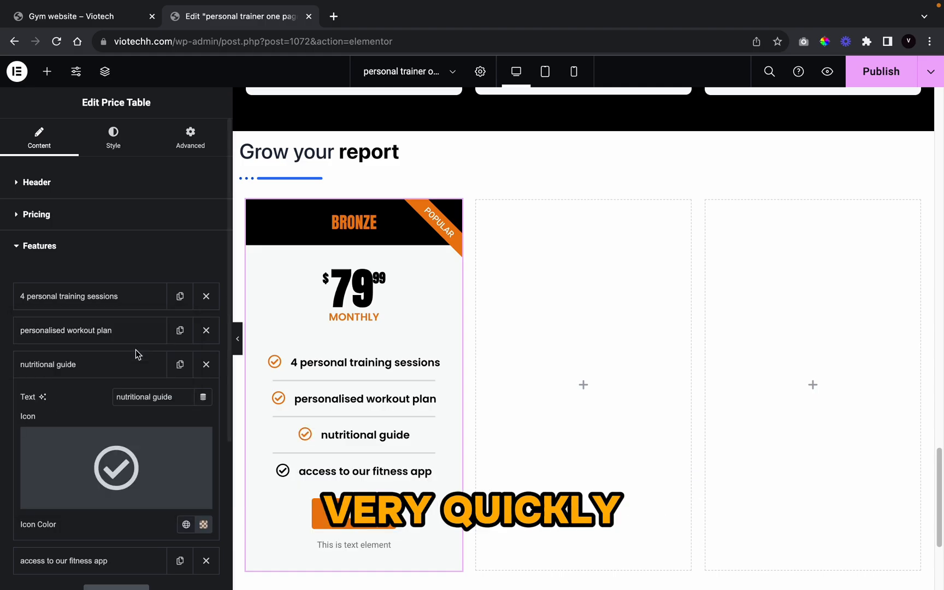
Step: Make the access to our fitness app feature's check icon orange too
scroll(143, 457, down, 3)
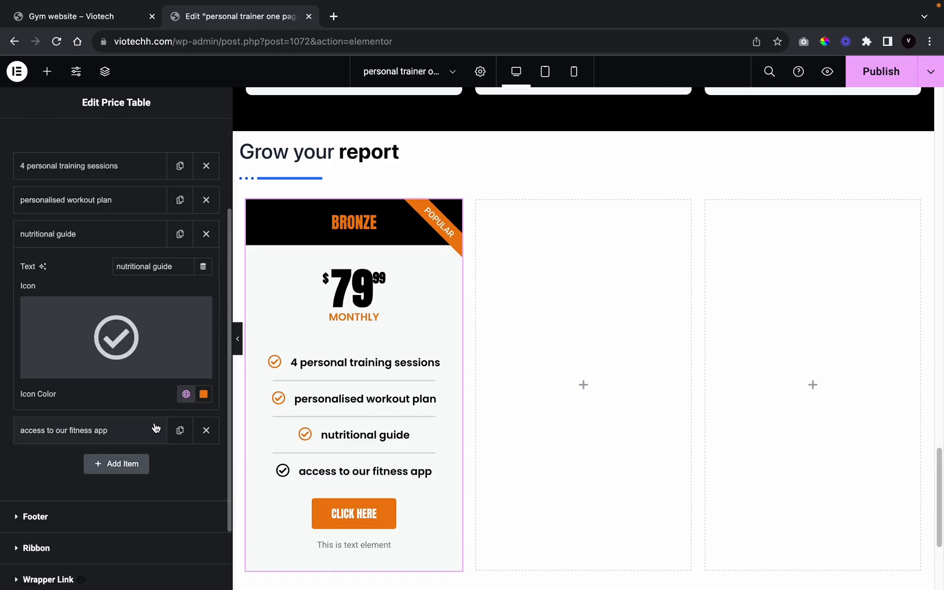
click(153, 430)
scroll(155, 430, down, 2)
click(184, 344)
scroll(131, 460, down, 8)
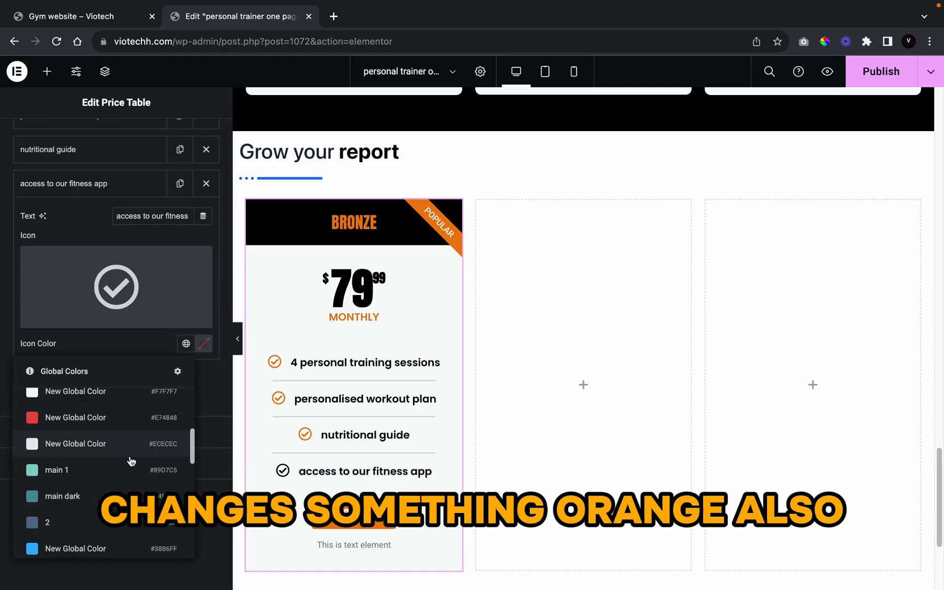
click(134, 435)
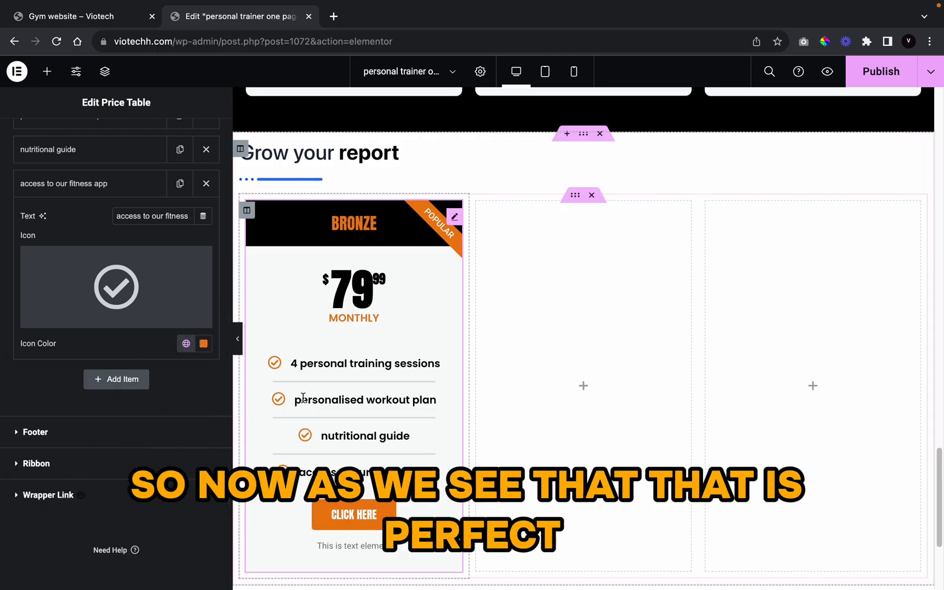
scroll(302, 401, up, 2)
scroll(302, 401, down, 2)
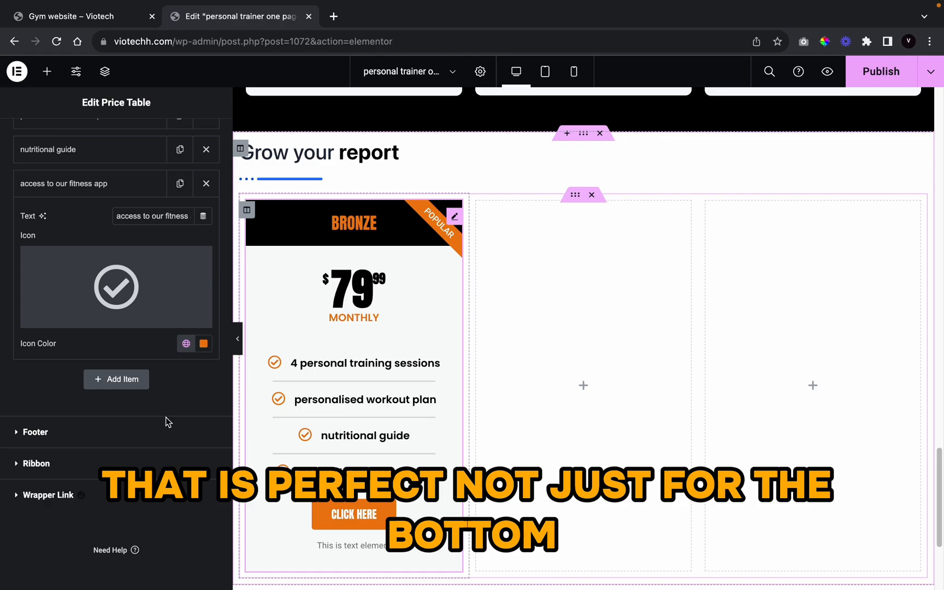
Step: Change the Bronze button text to 'buy here' and hide the Popular ribbon
click(78, 429)
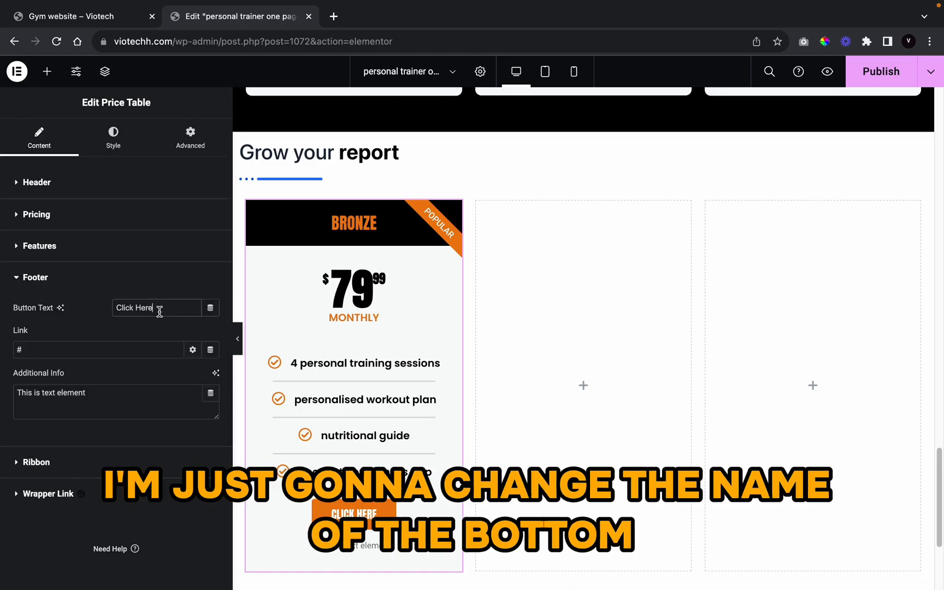
key(BackSpace)
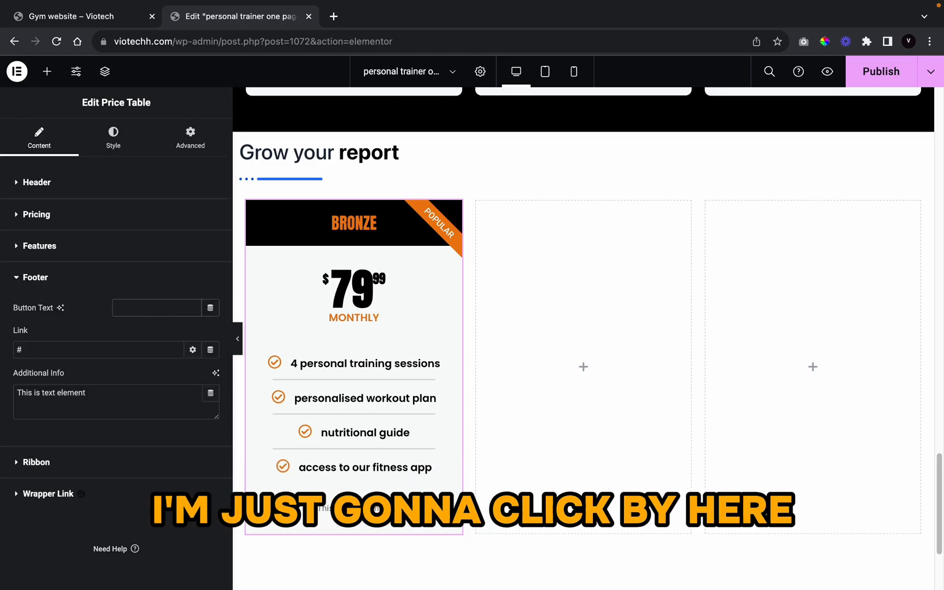
text(buy here)
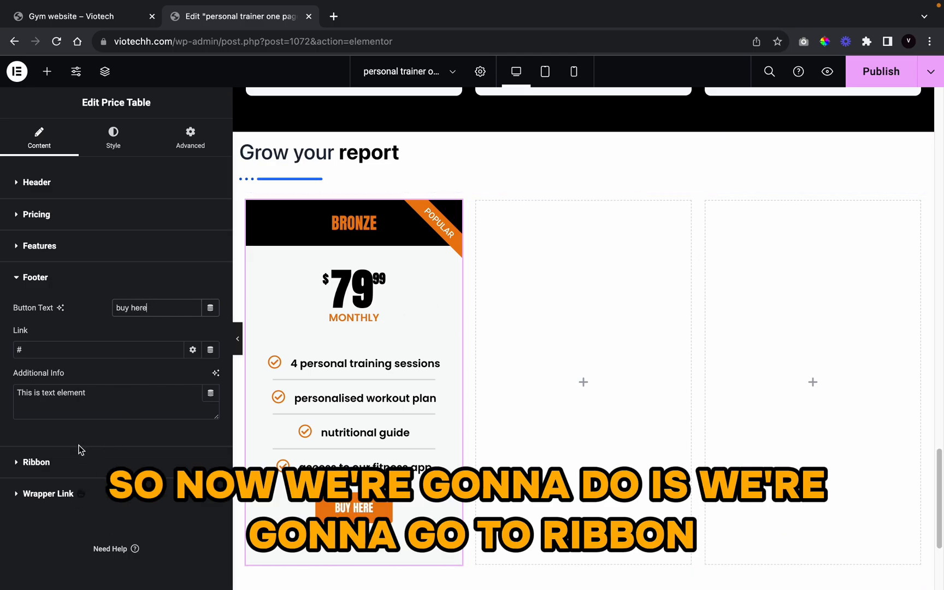
click(81, 463)
click(209, 351)
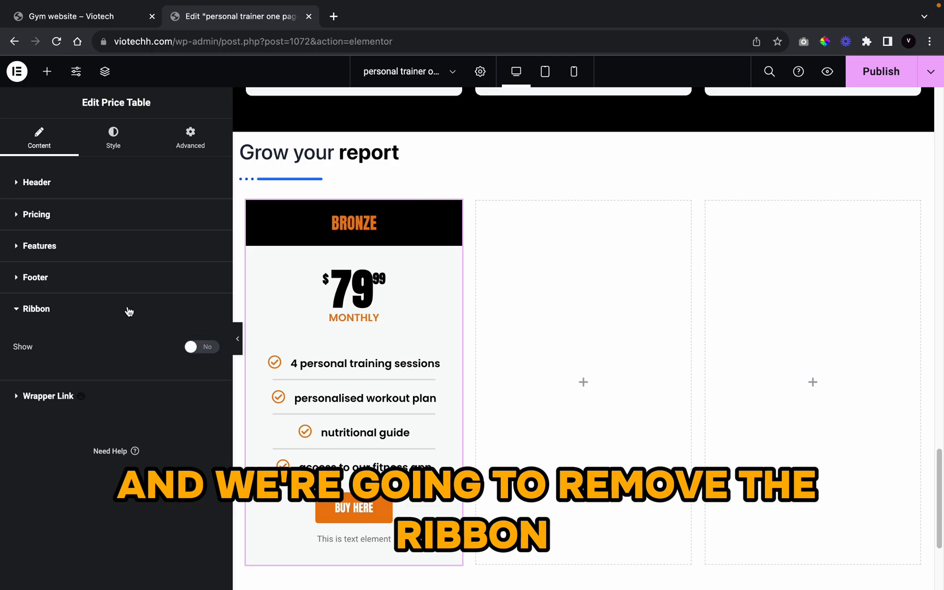
Step: Copy the Bronze price table and paste it into the middle and third columns
right_click(394, 394)
click(397, 392)
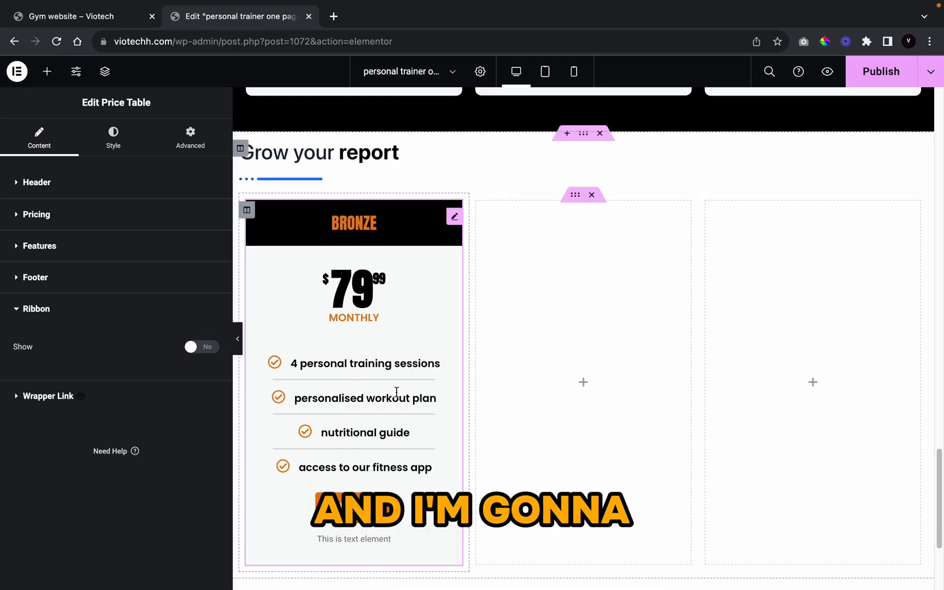
right_click(577, 355)
click(607, 455)
right_click(735, 316)
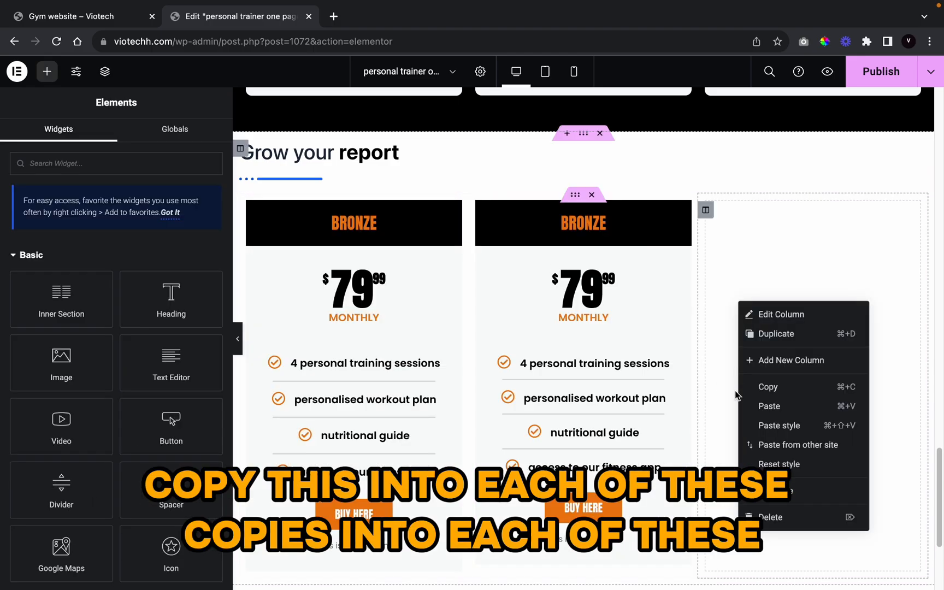
click(790, 407)
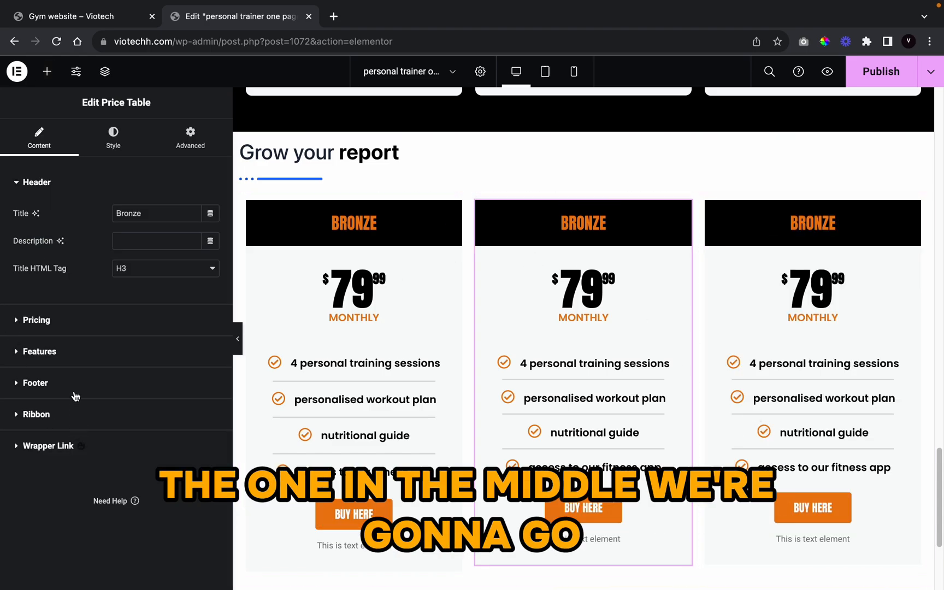
Step: Show the Popular ribbon on the middle card and set its price to 149.99
click(77, 414)
click(209, 348)
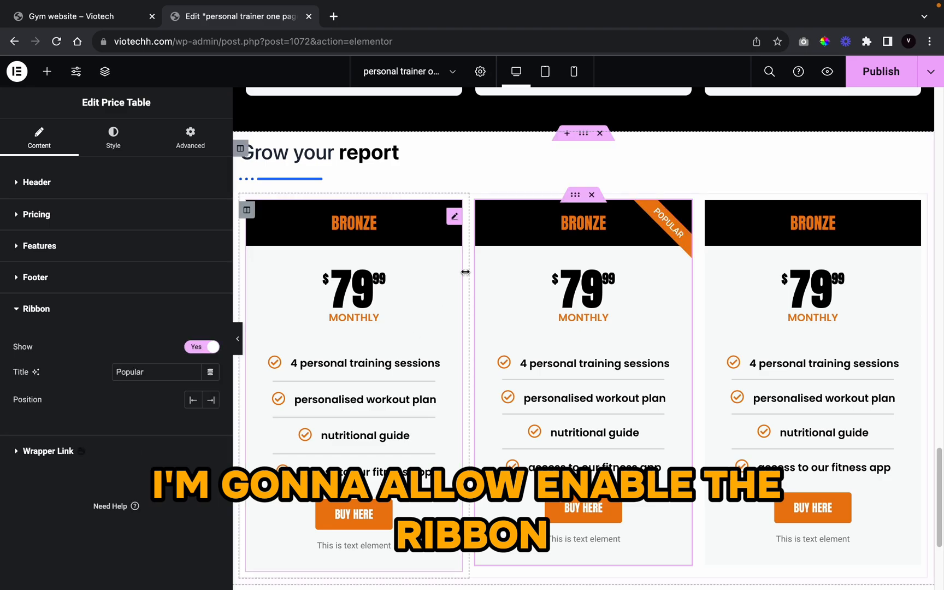
click(59, 214)
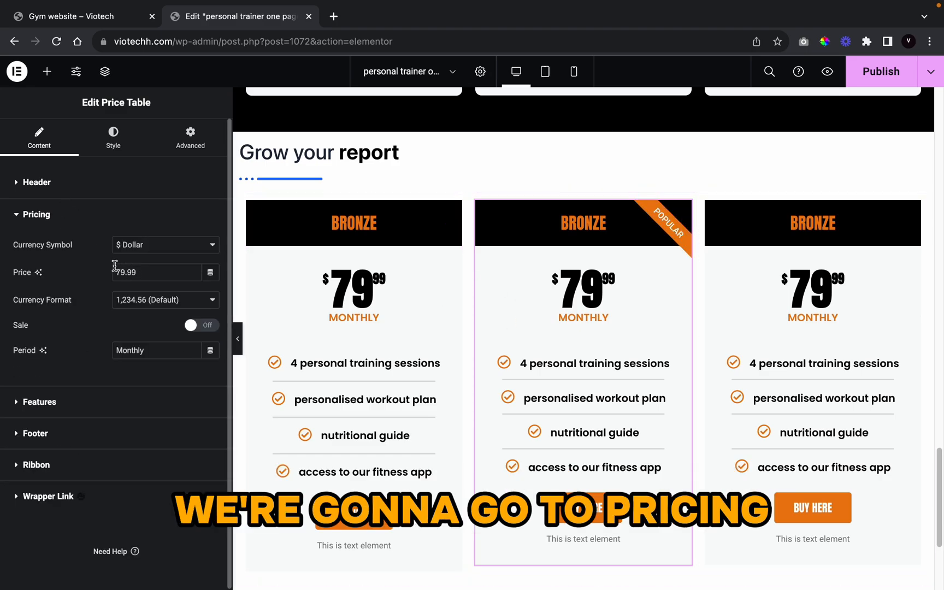
click(124, 272)
key(BackSpace)
key(BackSpace)
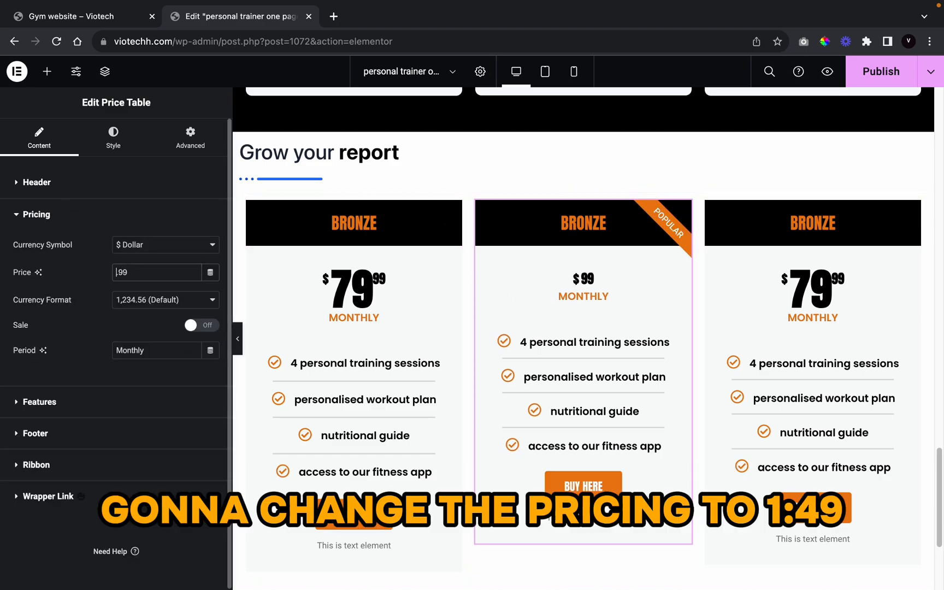
text(149)
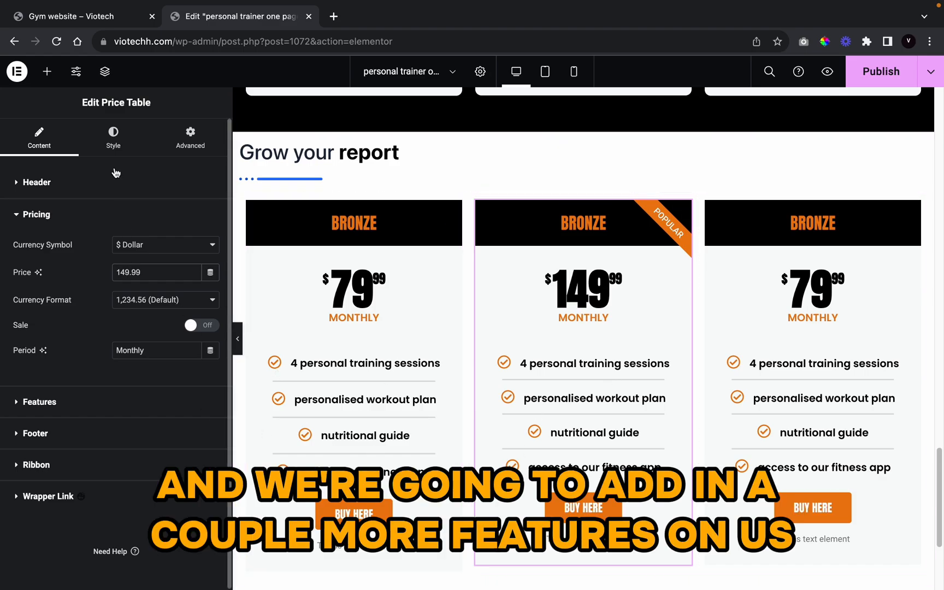
Step: Add a fifth feature reading 'customised workout routines', fixing the spelling
click(138, 403)
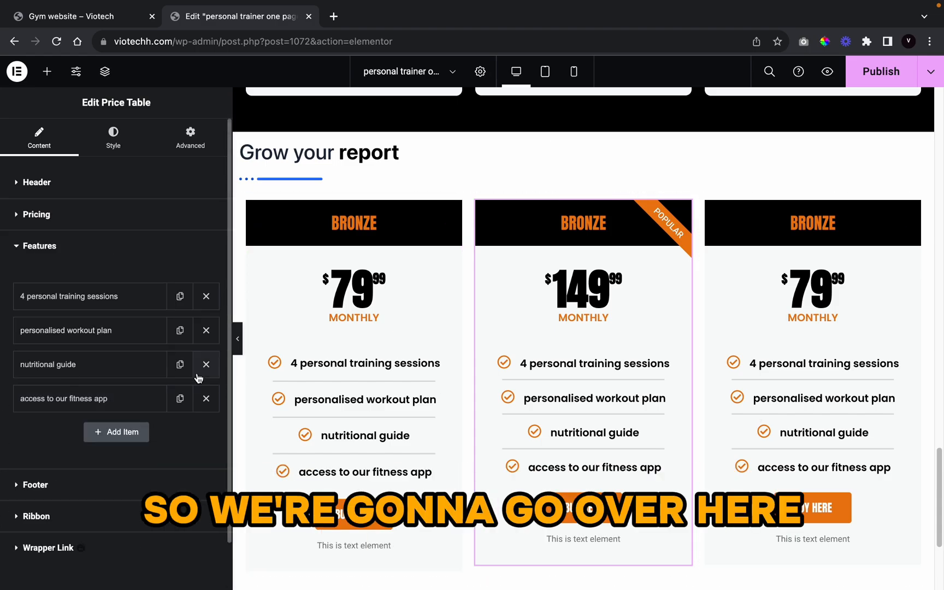
click(178, 404)
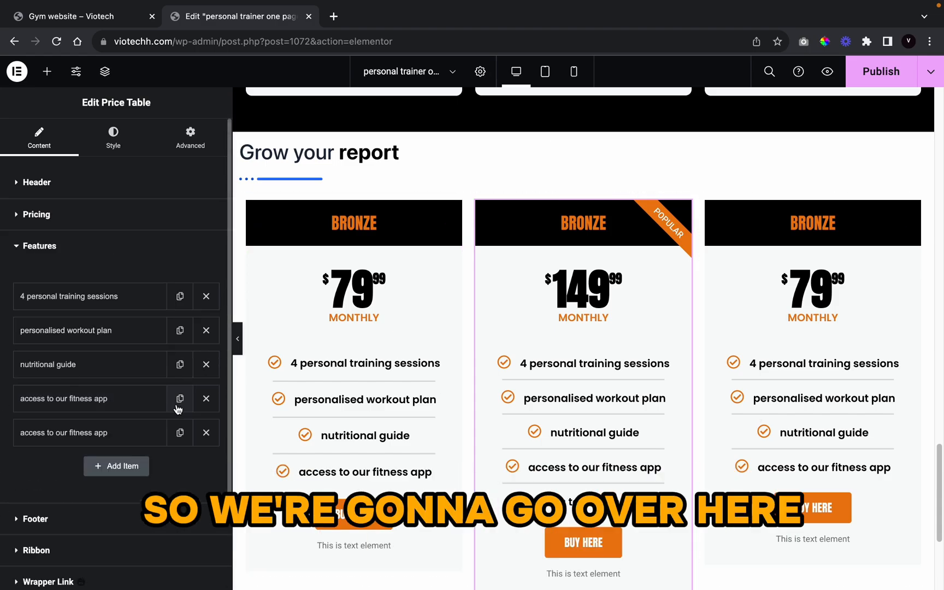
click(103, 448)
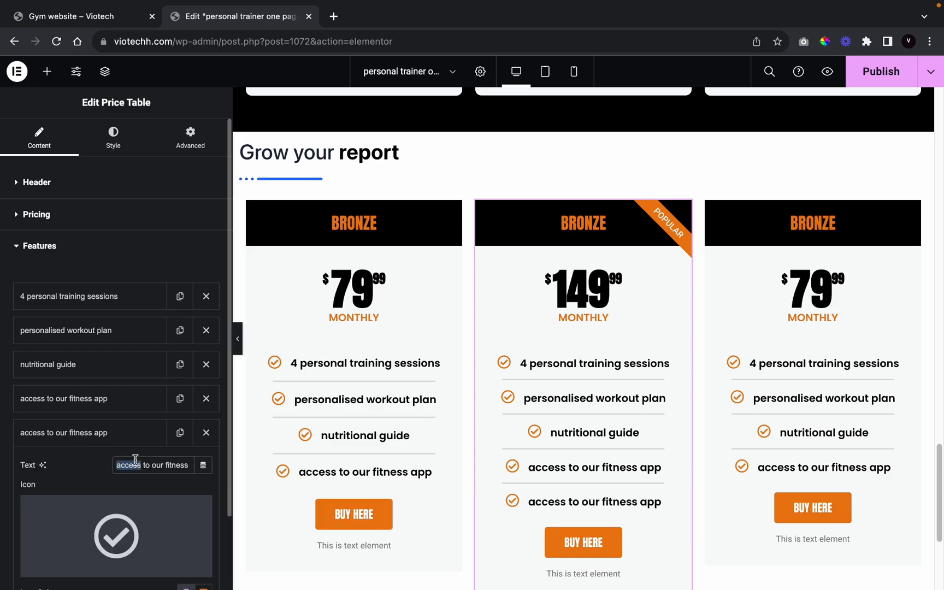
text(customised)
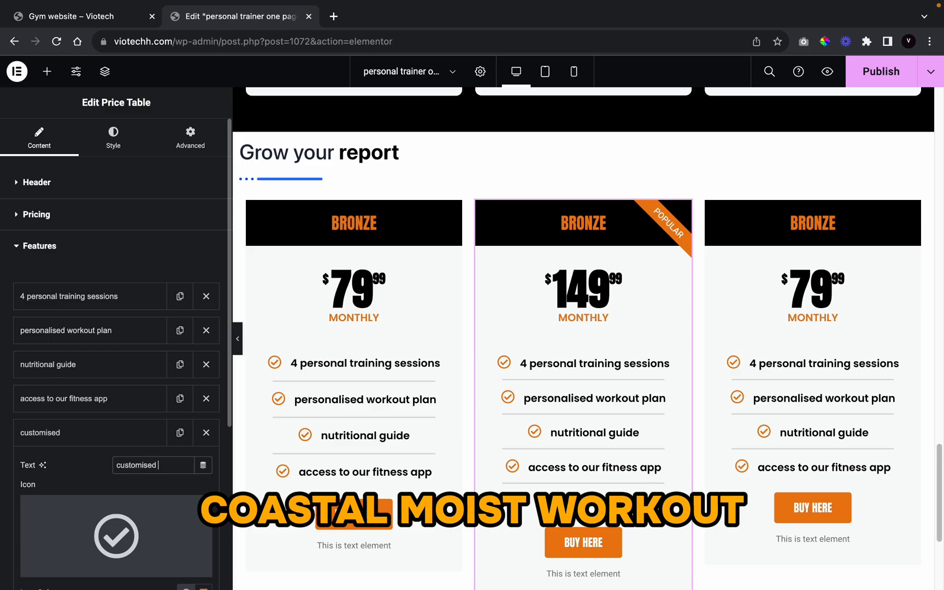
text( workout r)
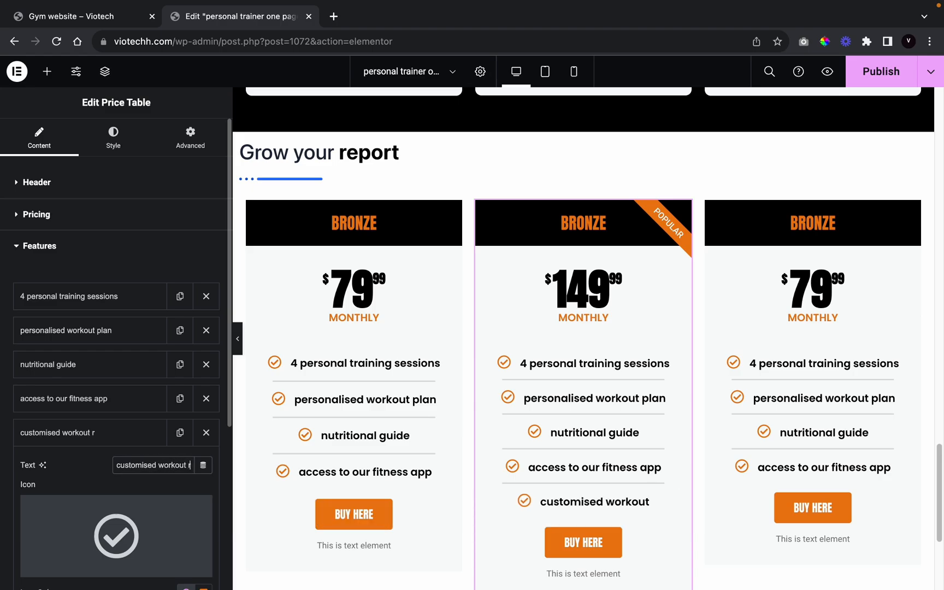
text(outunes)
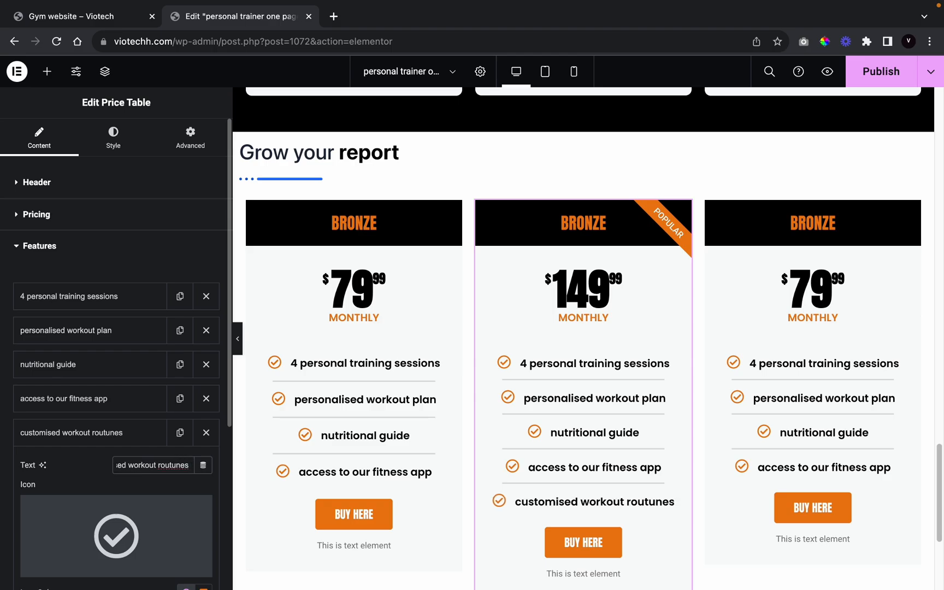
right_click(178, 465)
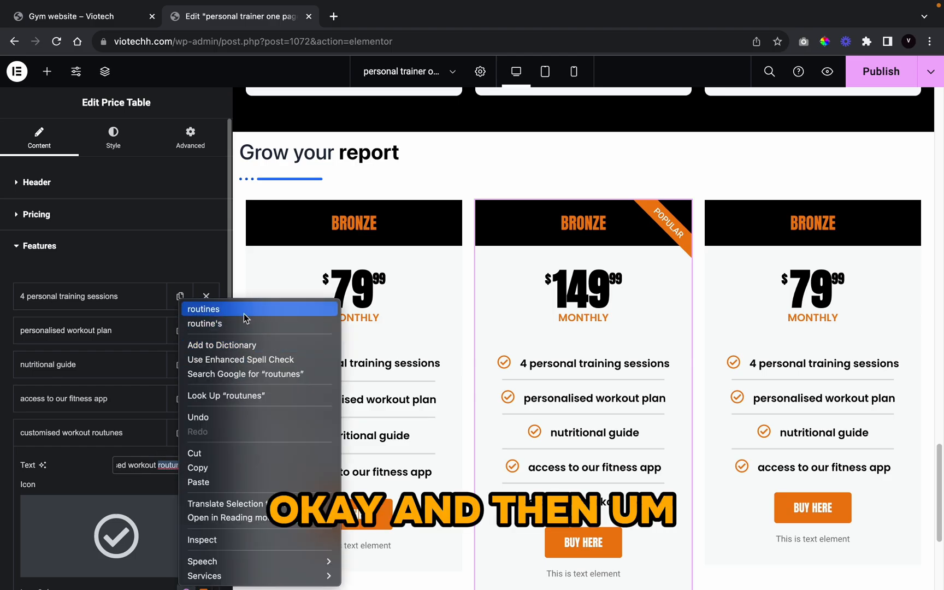
click(219, 309)
Step: Retitle the middle card 'silver'
click(550, 284)
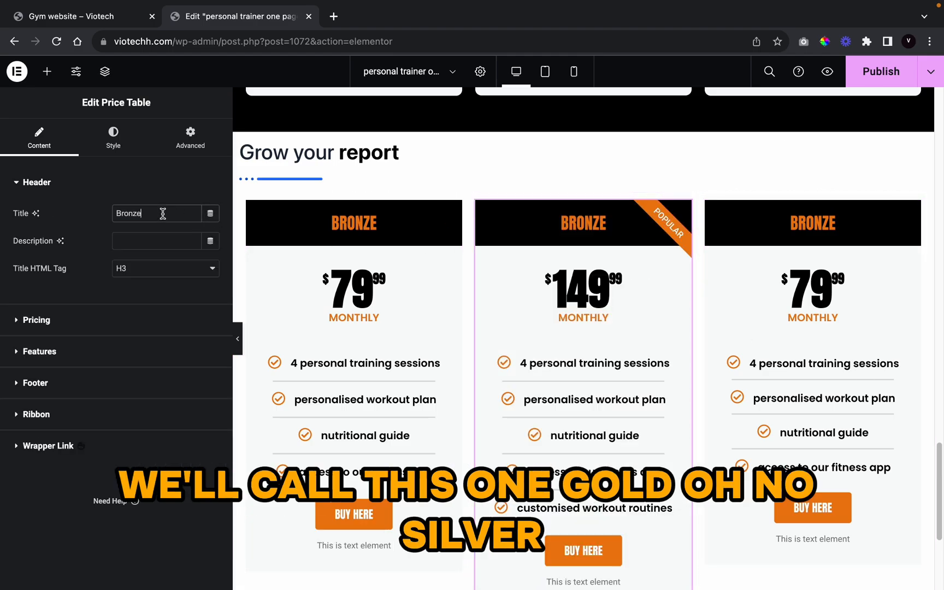
text(gold)
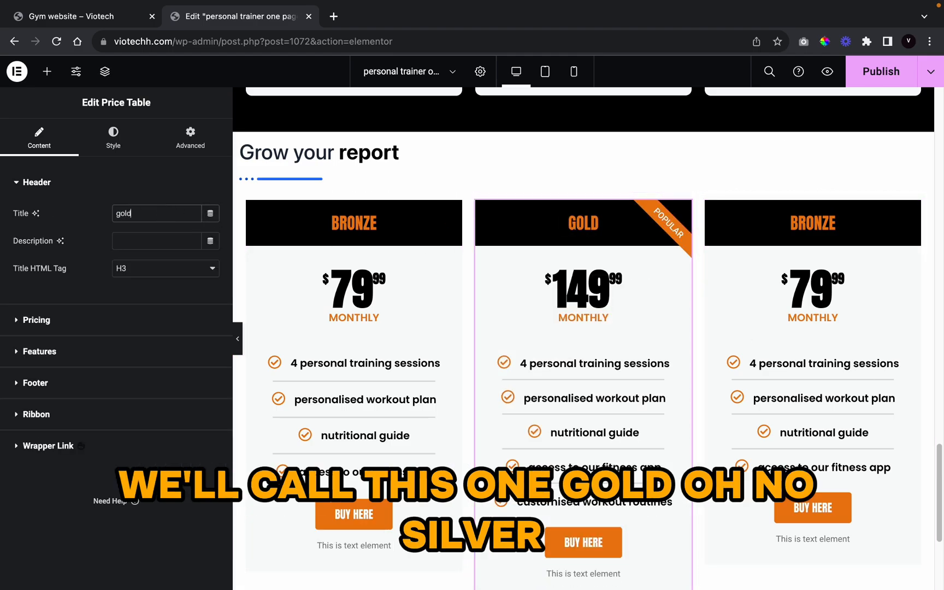
text(o)
key(BackSpace)
key(BackSpace)
text(silv)
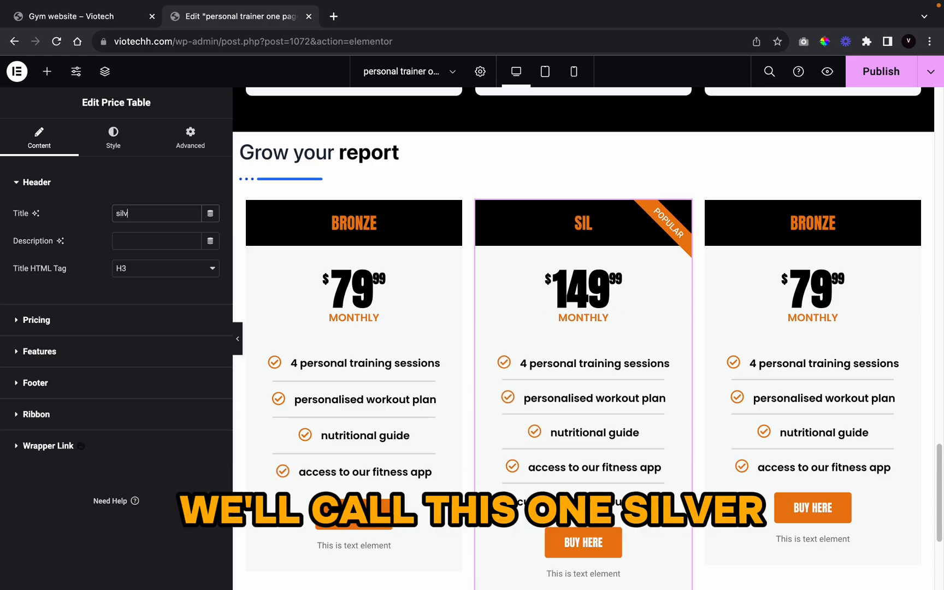
text(er)
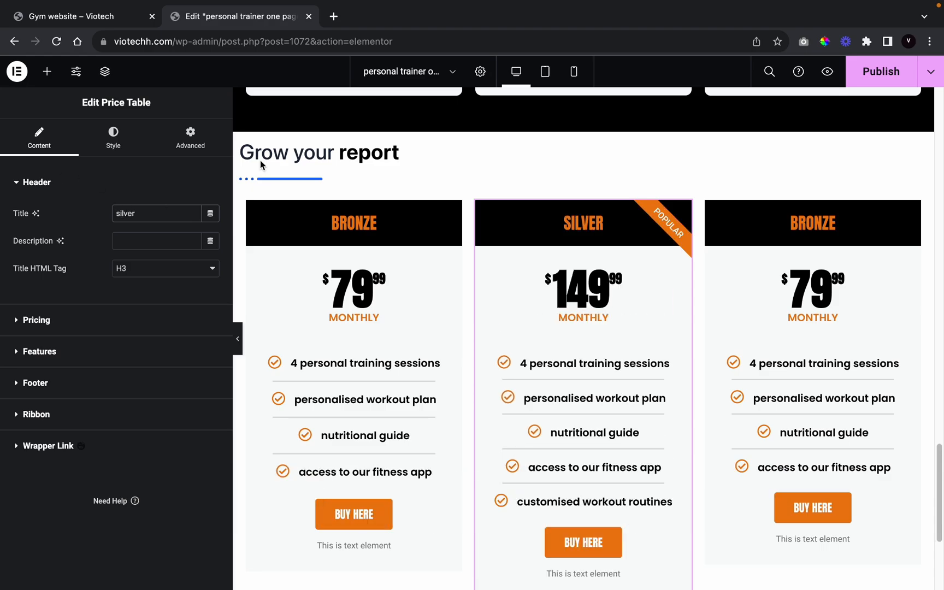
Step: Retitle the right-hand card 'gold'
click(787, 347)
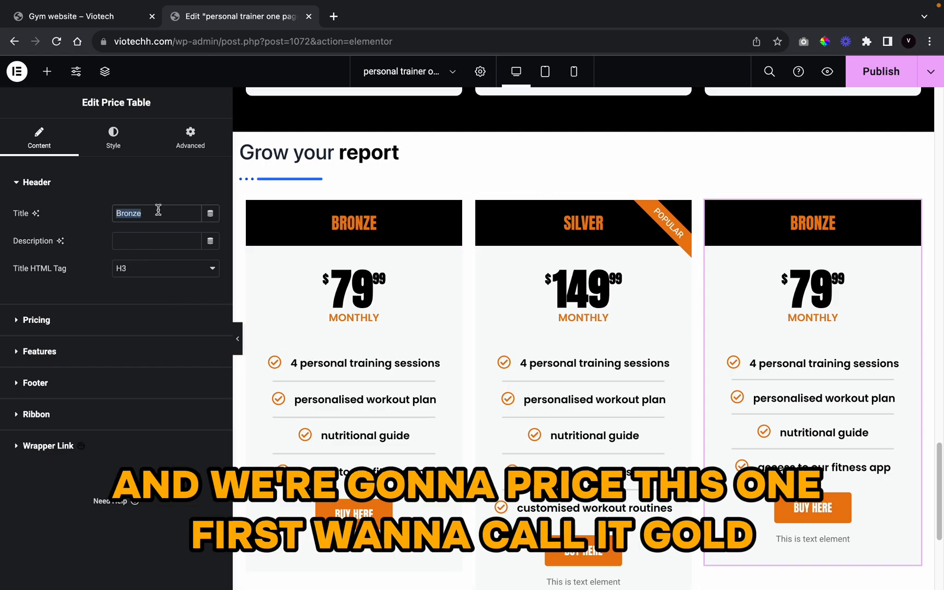
key(BackSpace)
text(gold)
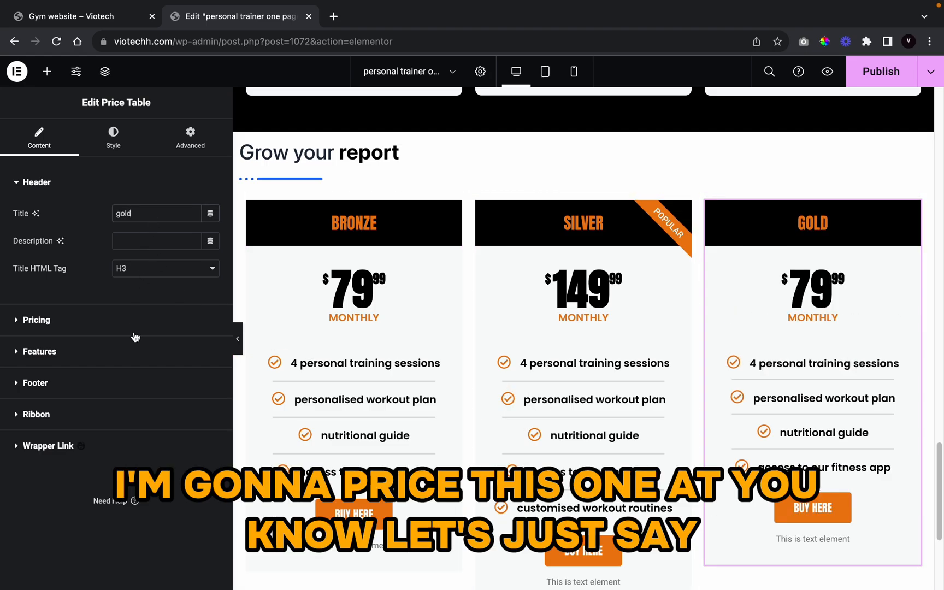
Step: Change the Gold card's price from 79 to 213.99
click(131, 326)
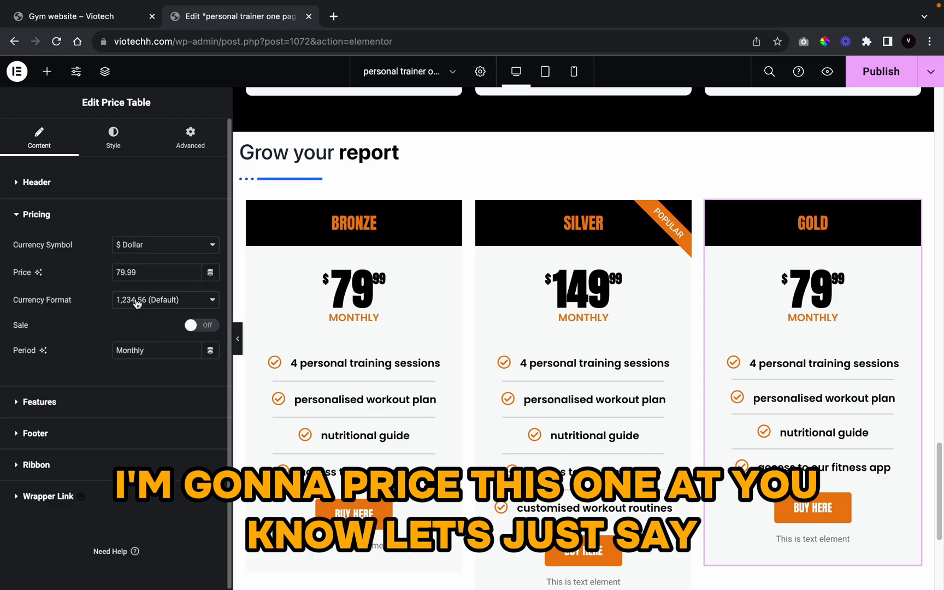
click(124, 273)
key(BackSpace)
key(BackSpace)
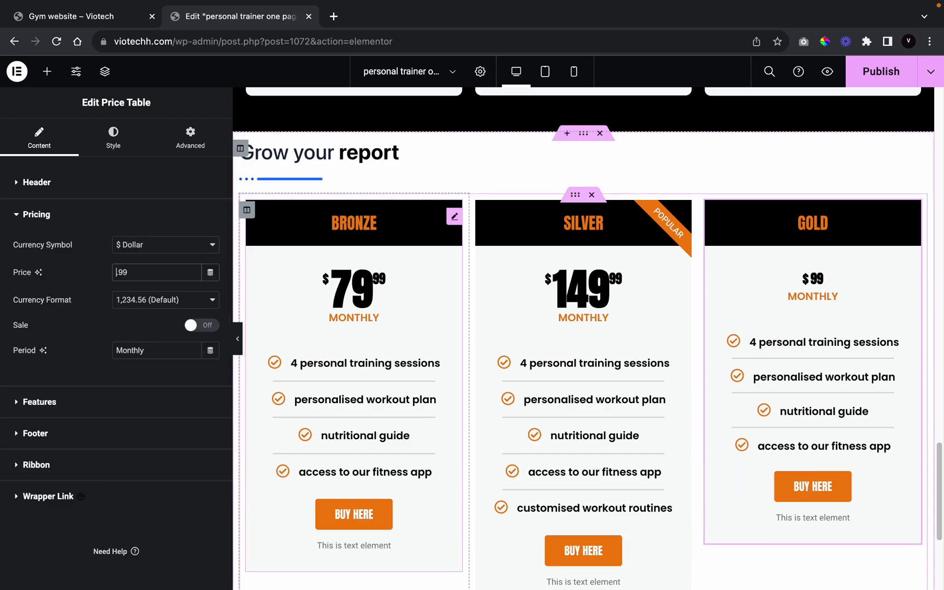
text(21)
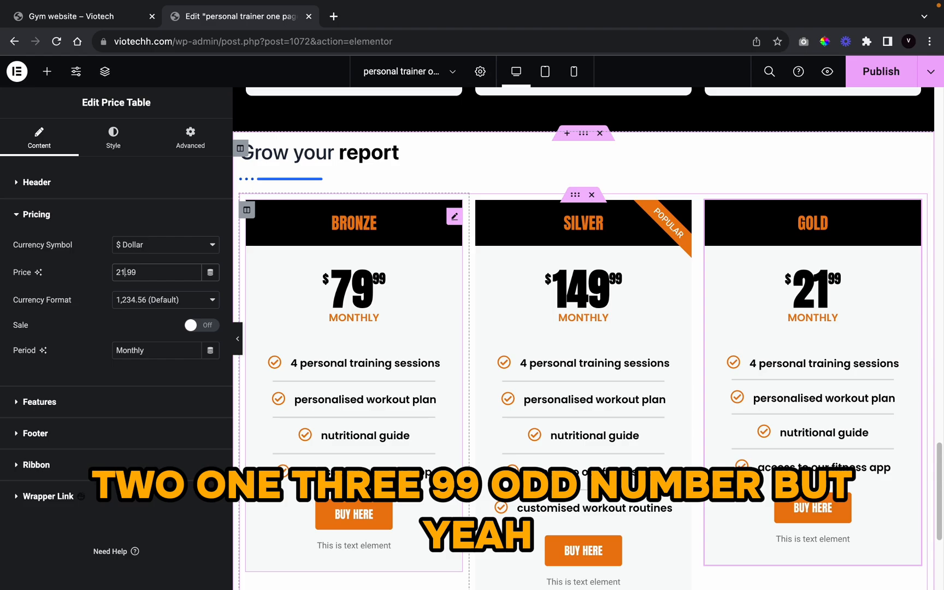
text(3)
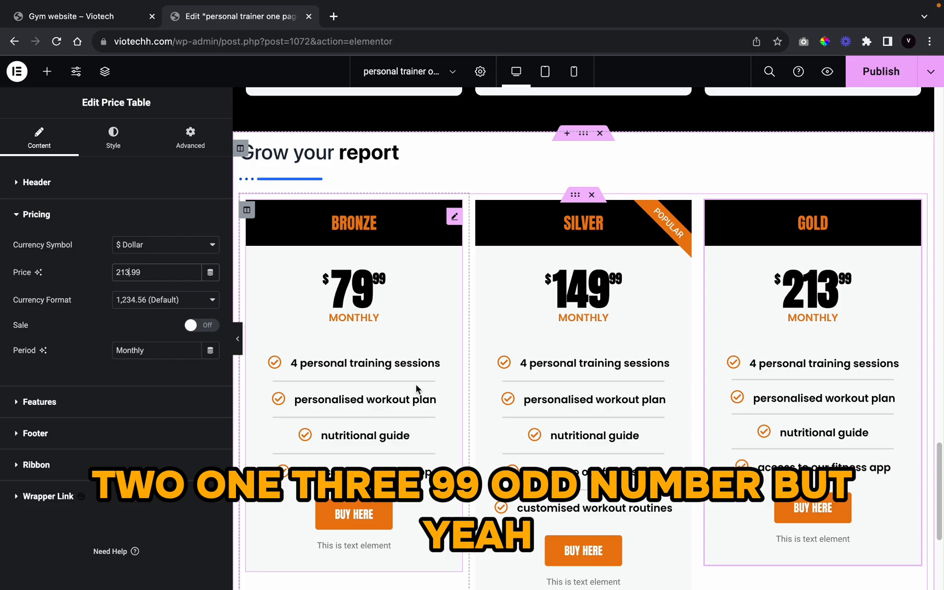
click(39, 402)
Step: Change the first Gold feature to '10 personal training sessions'
scroll(554, 428, down, 5)
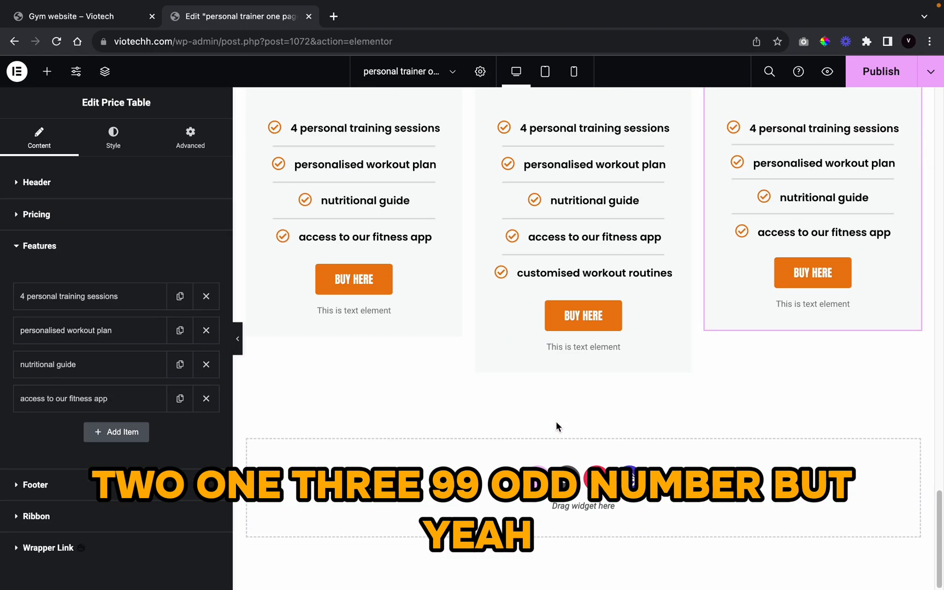
click(88, 298)
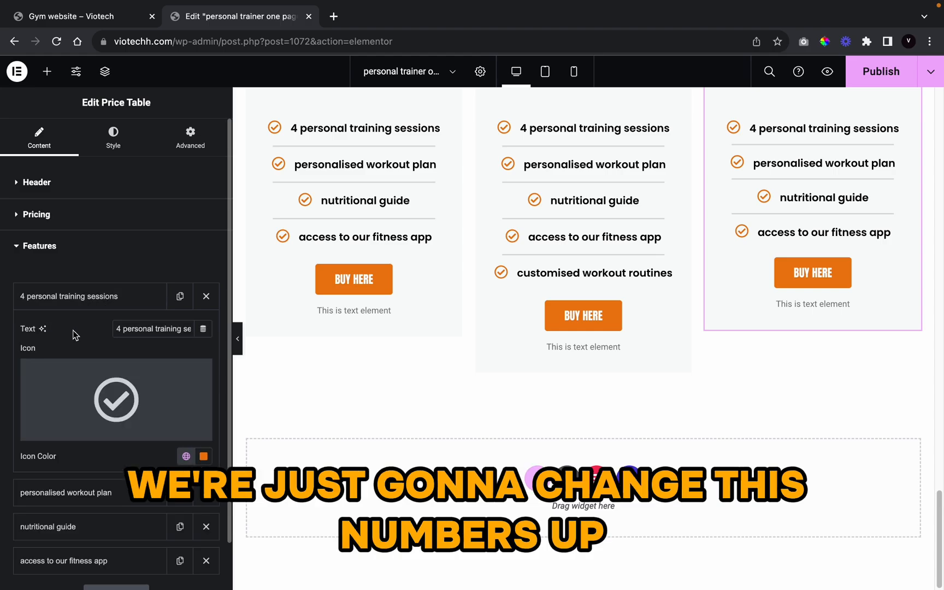
click(121, 328)
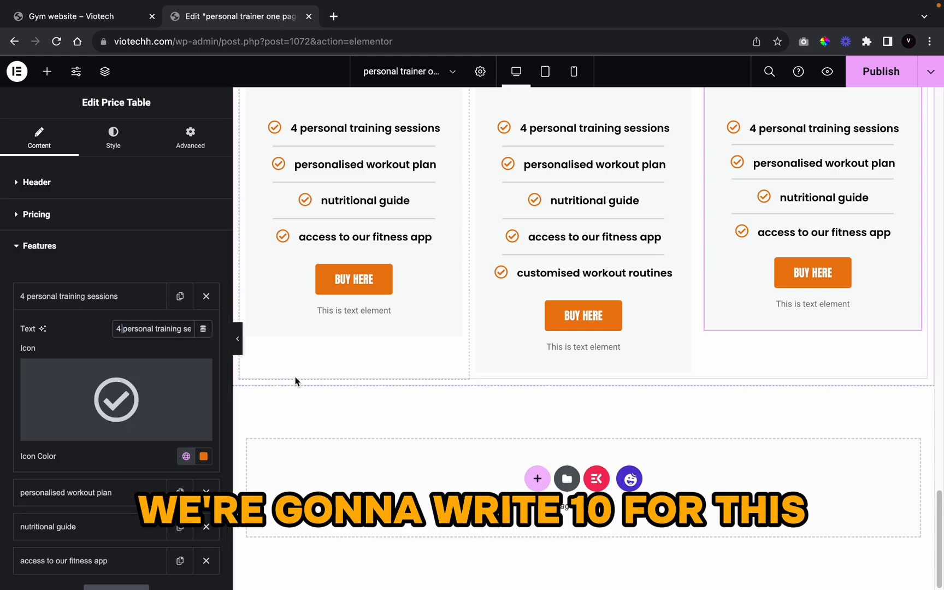
key(BackSpace)
key(BackSpace)
text(10)
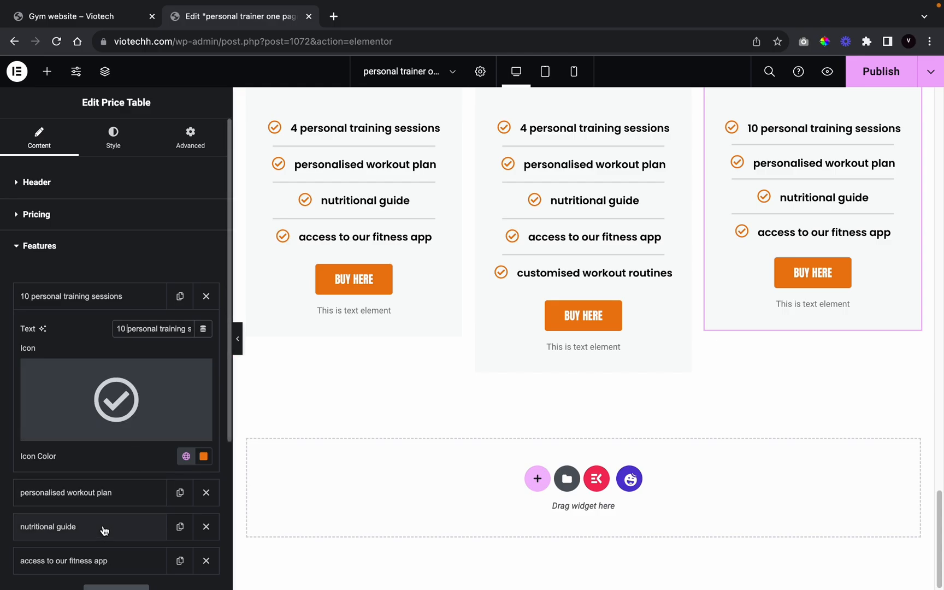
Step: Add a last feature reading 'weekly customisable workouts', correcting the spelling
scroll(65, 445, down, 4)
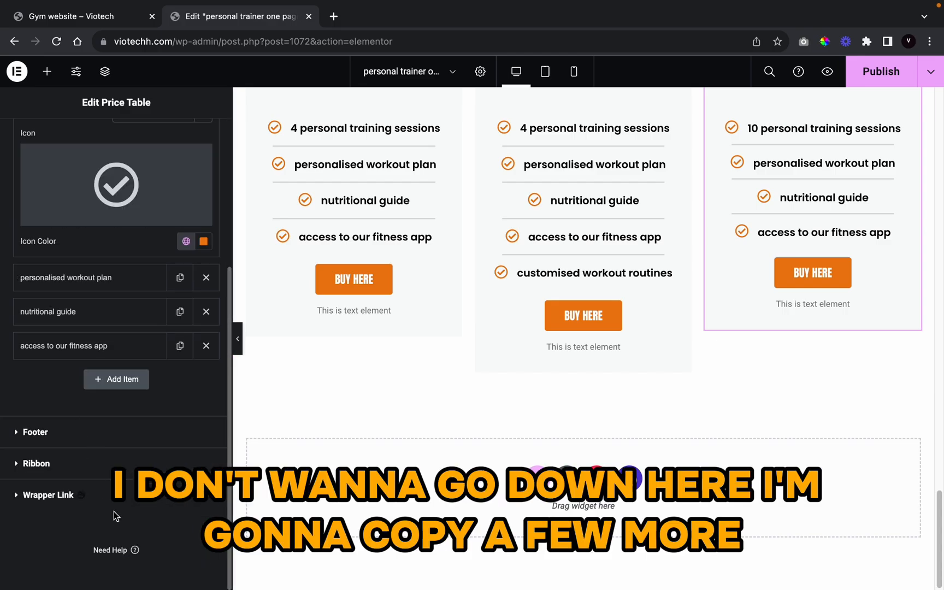
click(180, 346)
click(179, 346)
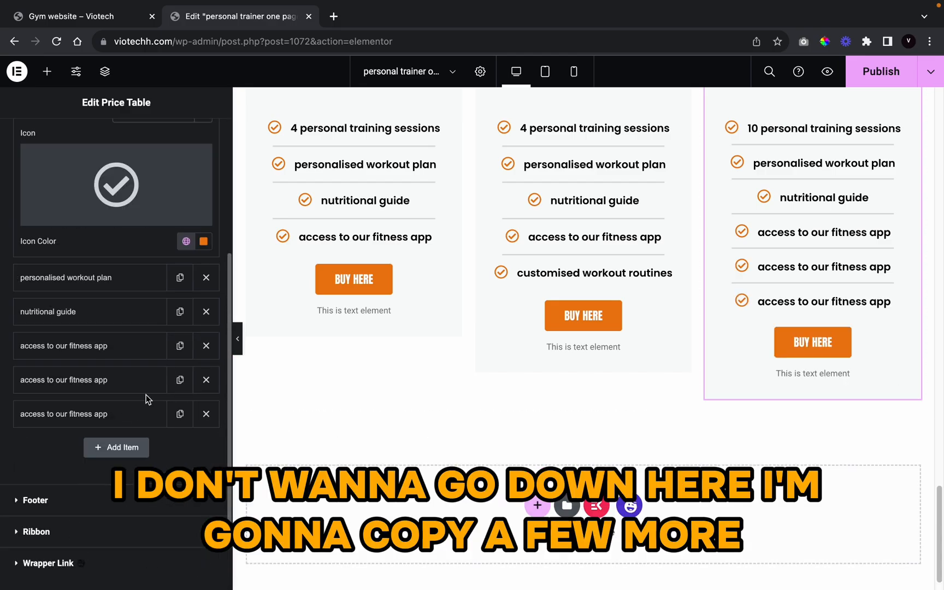
click(206, 412)
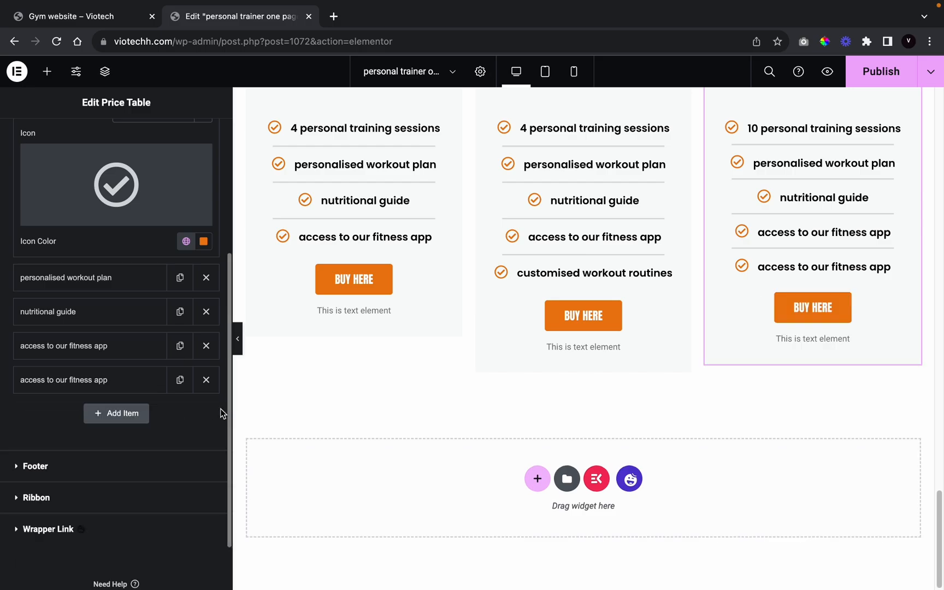
click(104, 386)
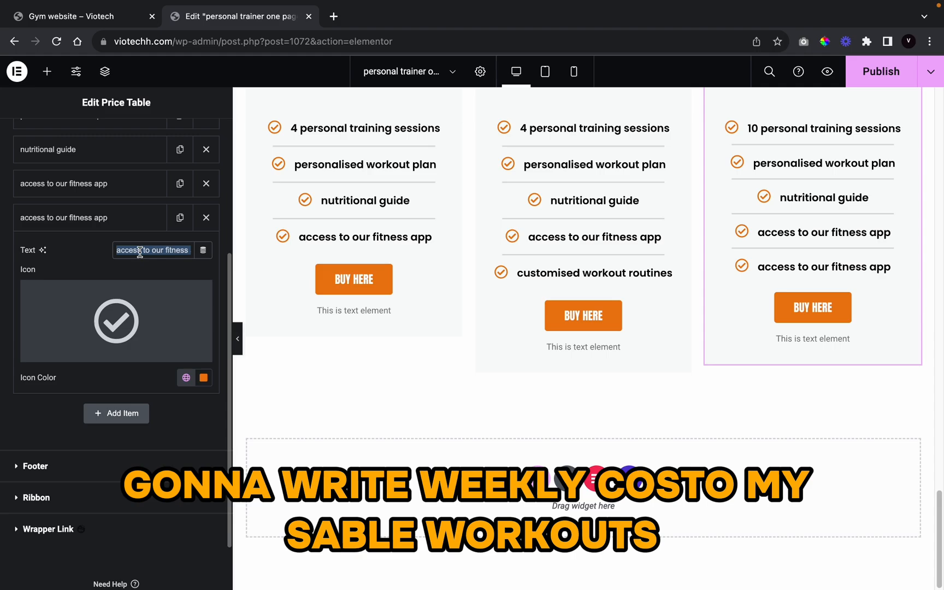
text(weekly)
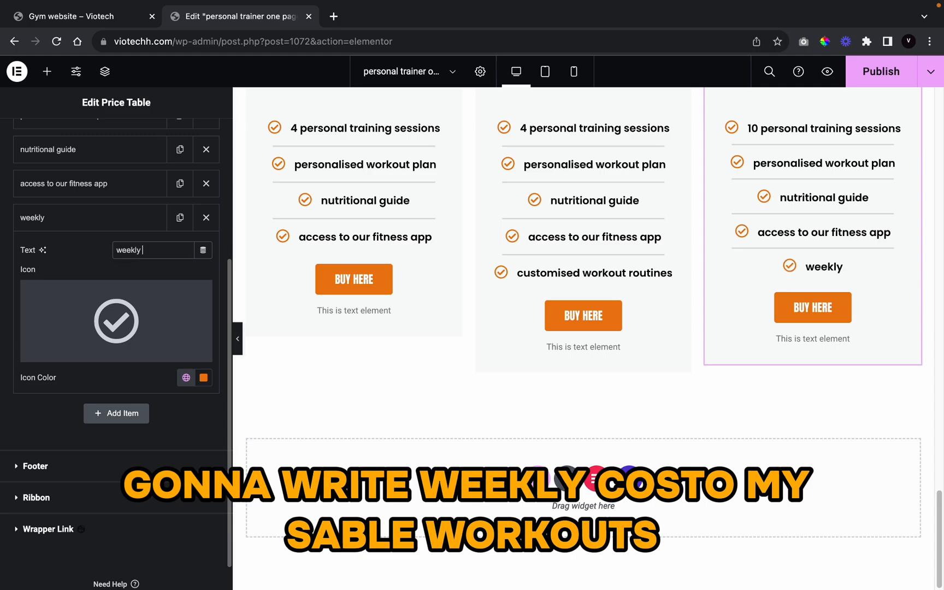
text( customisab)
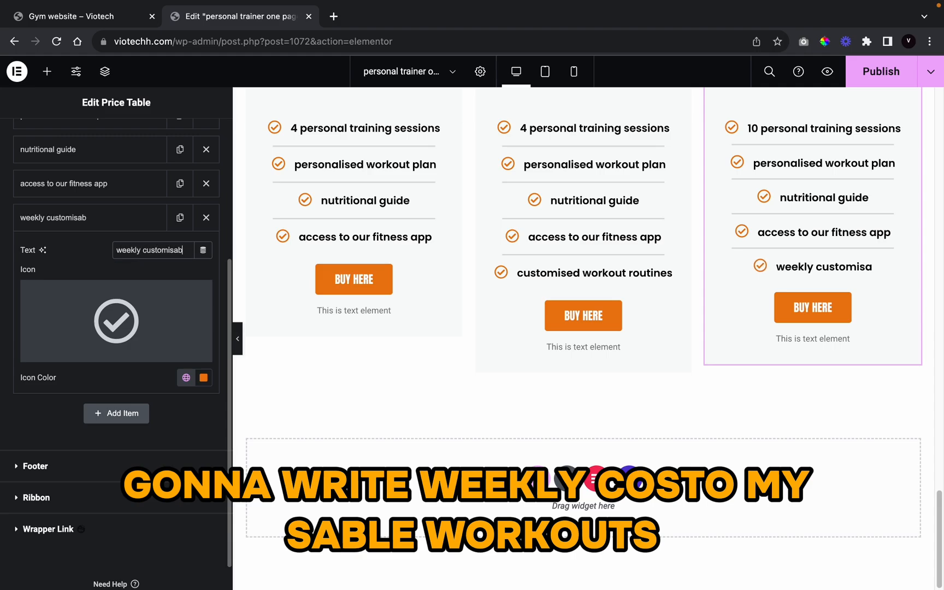
text(le workouuts)
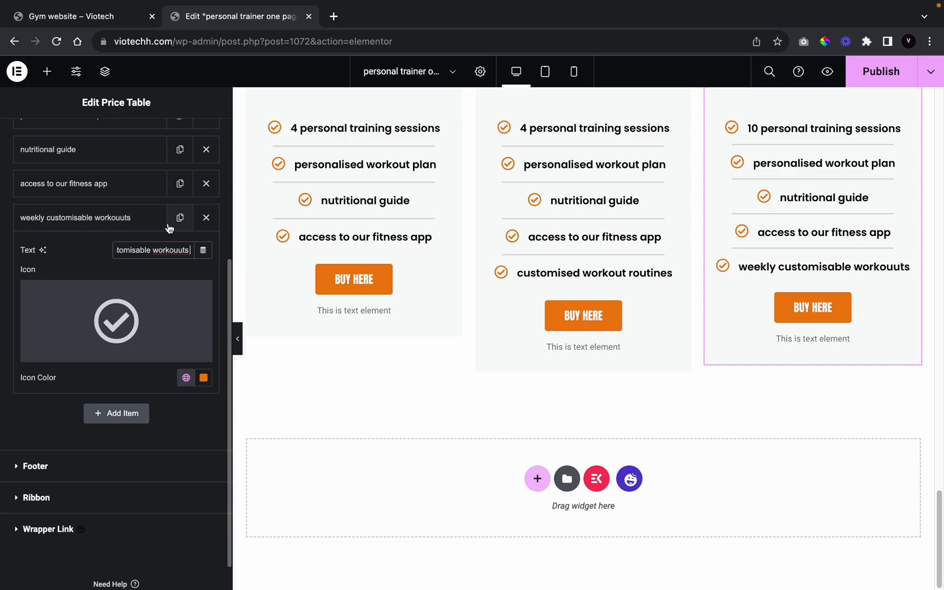
right_click(168, 250)
click(202, 256)
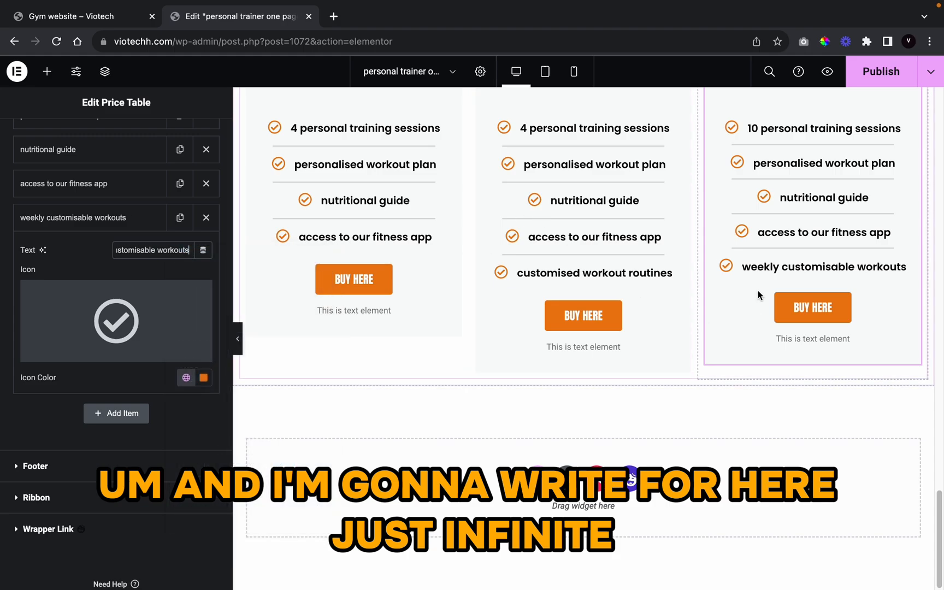
Step: Prefix 'infinite' to the access to our fitness app feature and preview the page
click(101, 184)
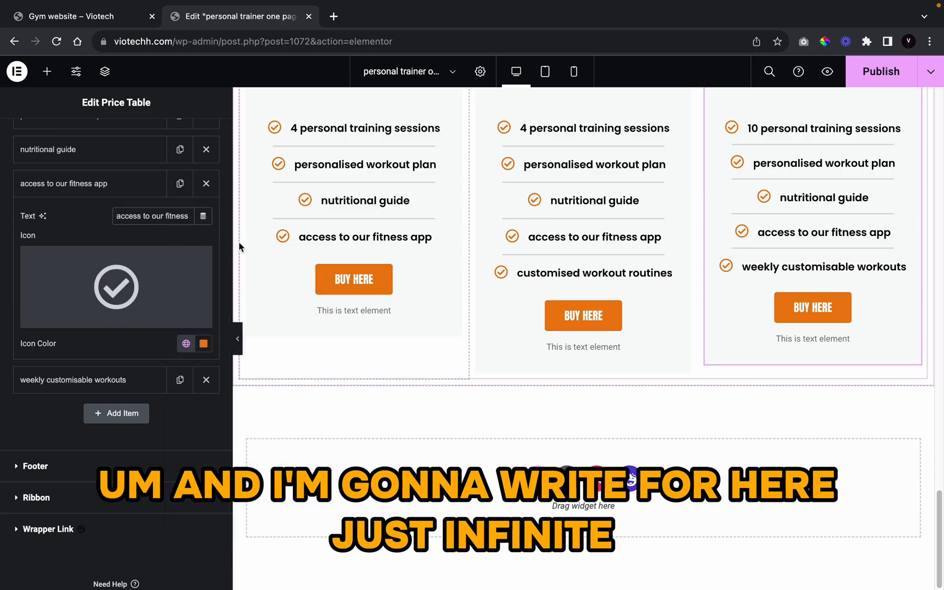
text(infinite)
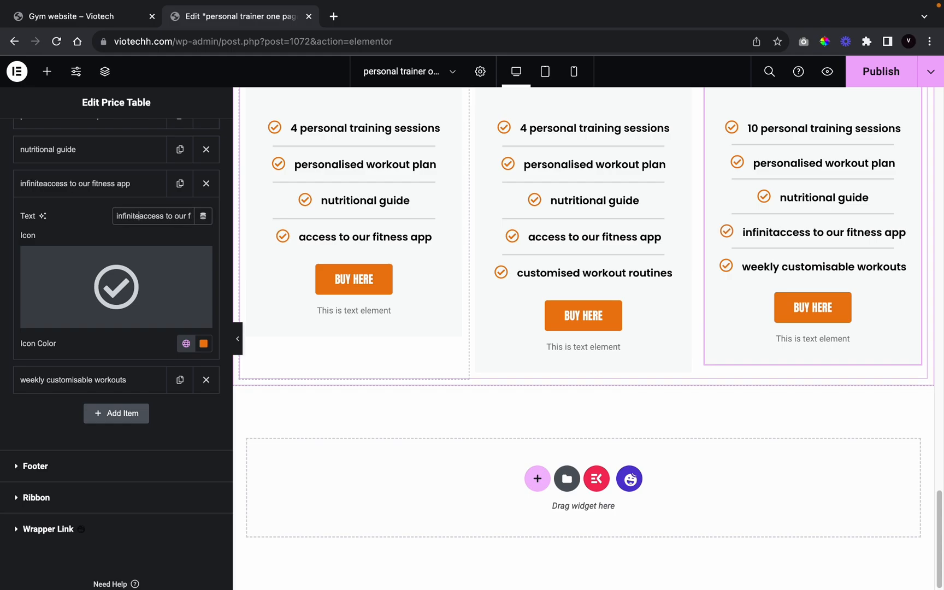
click(242, 348)
scroll(489, 400, up, 3)
scroll(490, 401, down, 3)
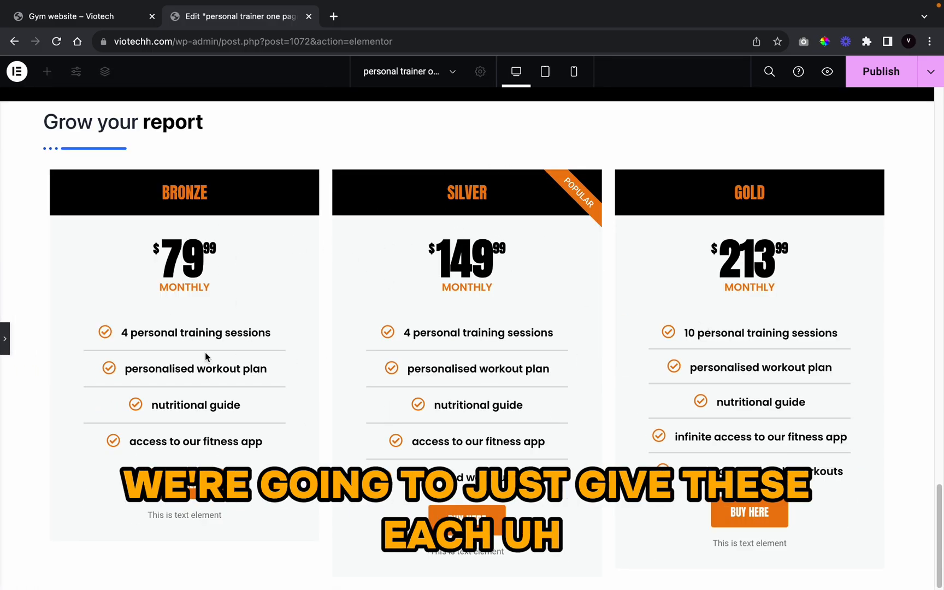
Step: Give the Bronze card a solid 3 px border in the orange global colour
click(3, 334)
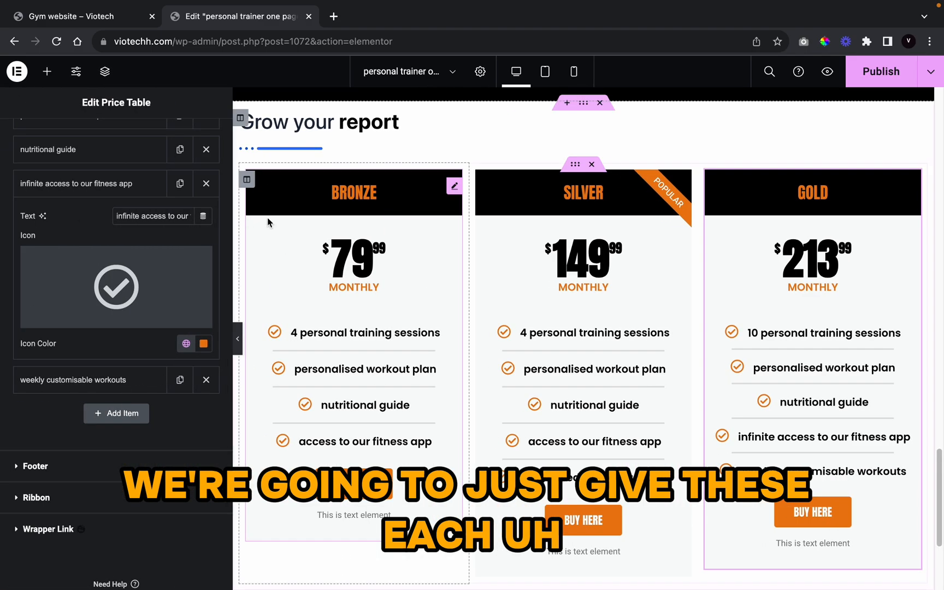
click(276, 216)
click(106, 134)
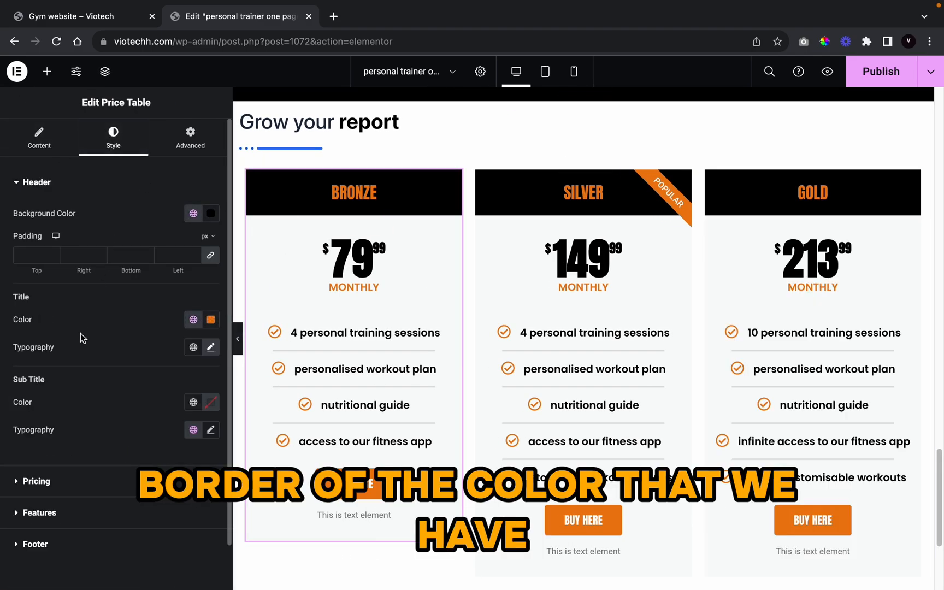
click(179, 152)
scroll(98, 343, down, 6)
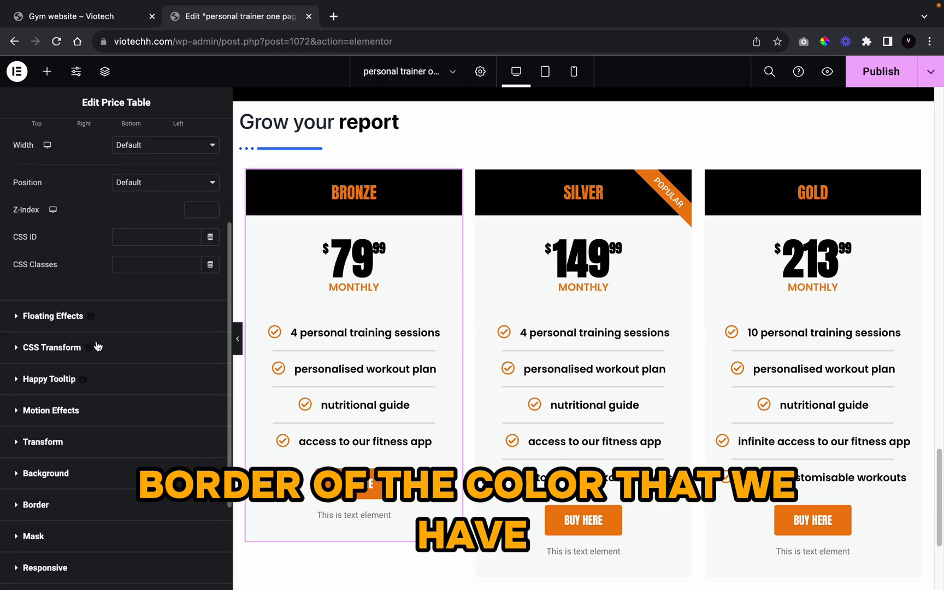
click(36, 369)
scroll(135, 457, down, 3)
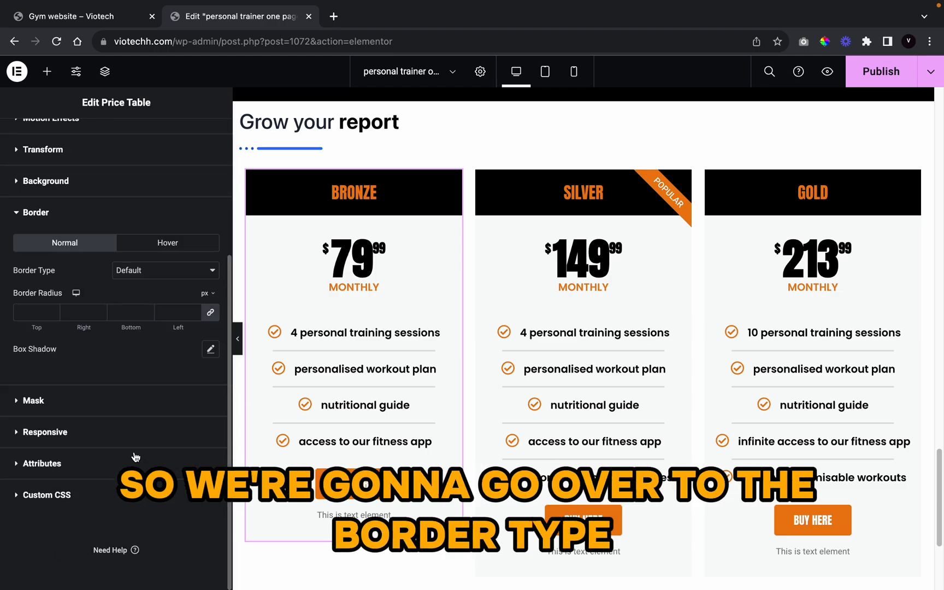
click(127, 269)
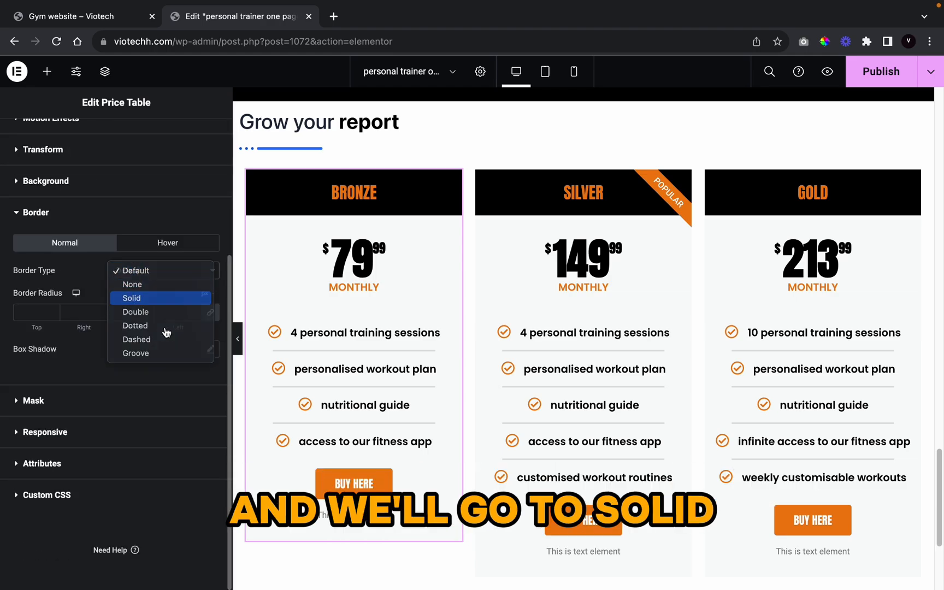
click(164, 298)
click(194, 311)
click(194, 311)
click(194, 311)
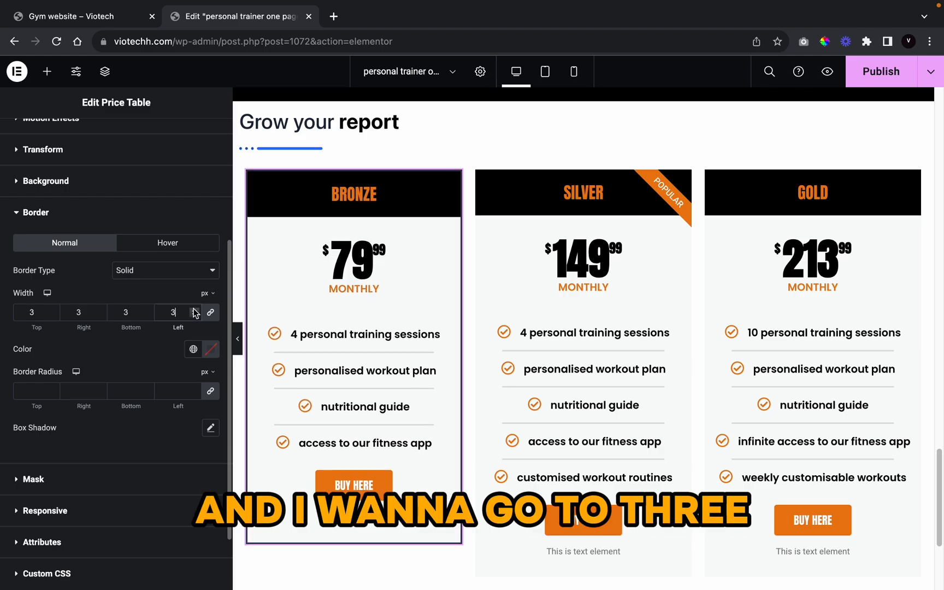
click(190, 352)
scroll(125, 492, down, 10)
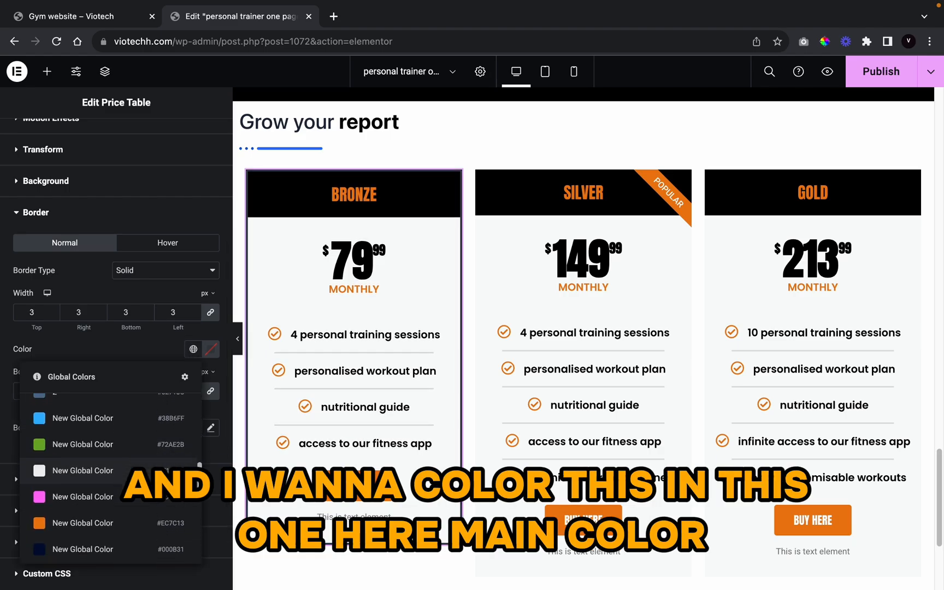
click(125, 511)
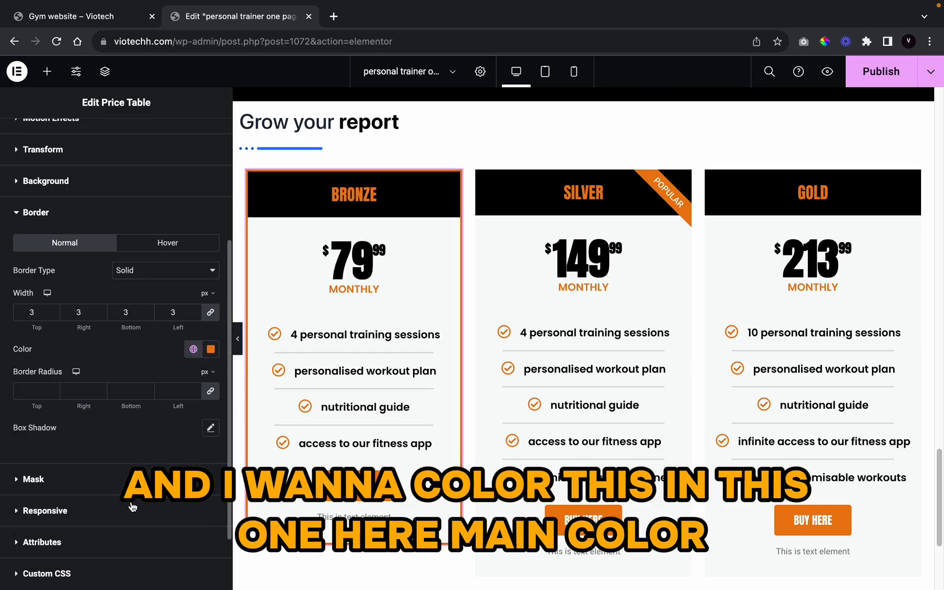
click(240, 347)
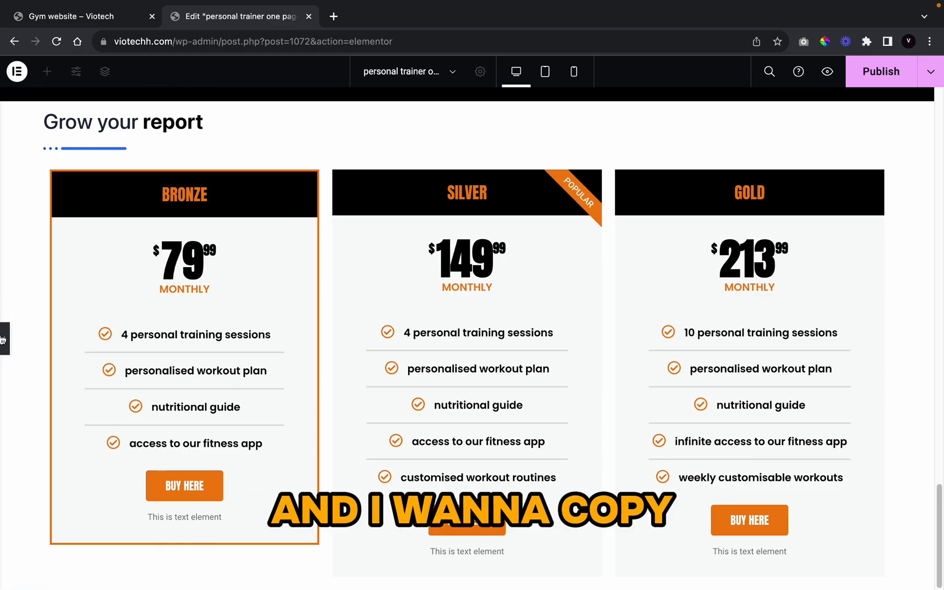
Step: Copy the Bronze card's style and paste it onto the Silver and Gold cards
right_click(239, 309)
click(292, 253)
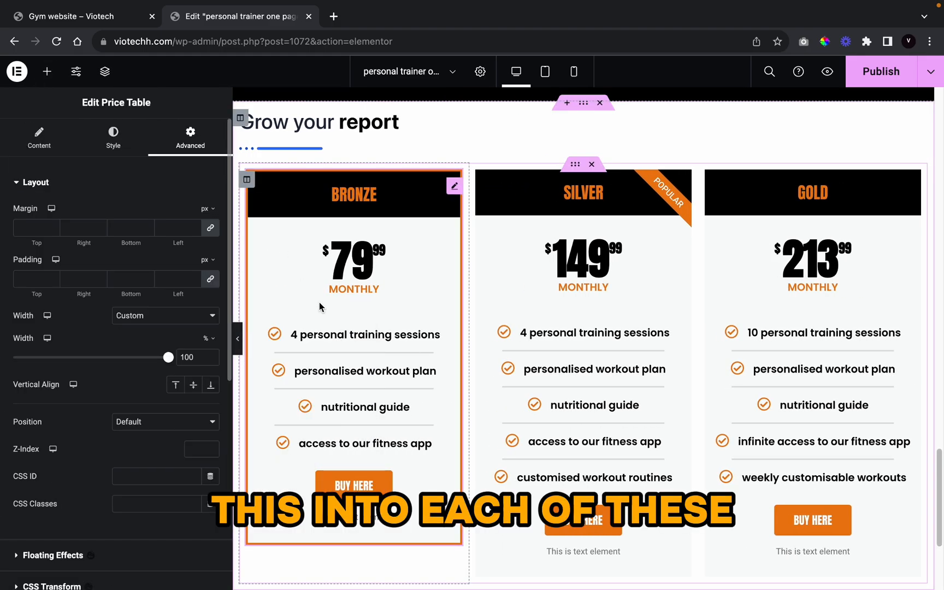
right_click(320, 304)
click(357, 361)
right_click(594, 290)
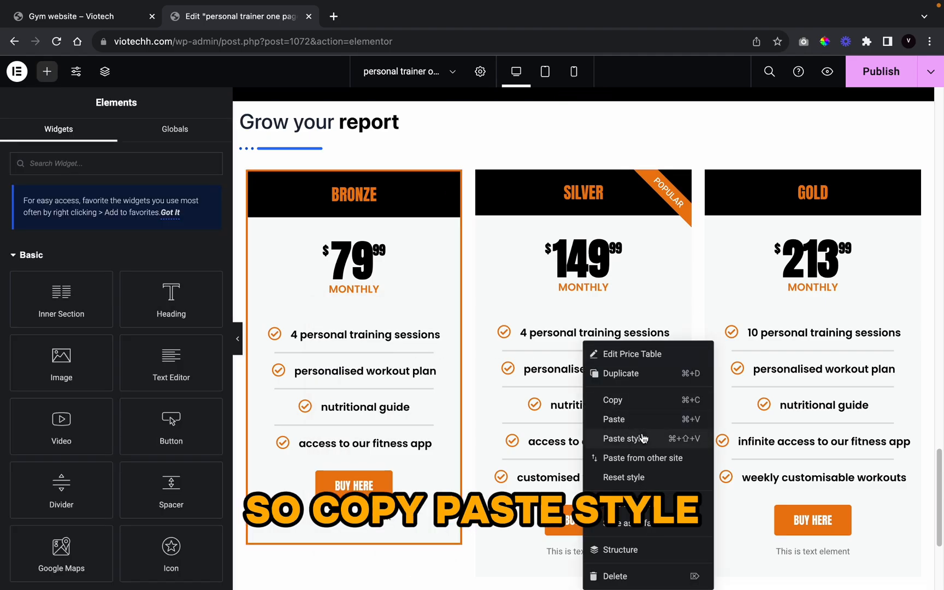
click(630, 439)
right_click(783, 342)
click(837, 439)
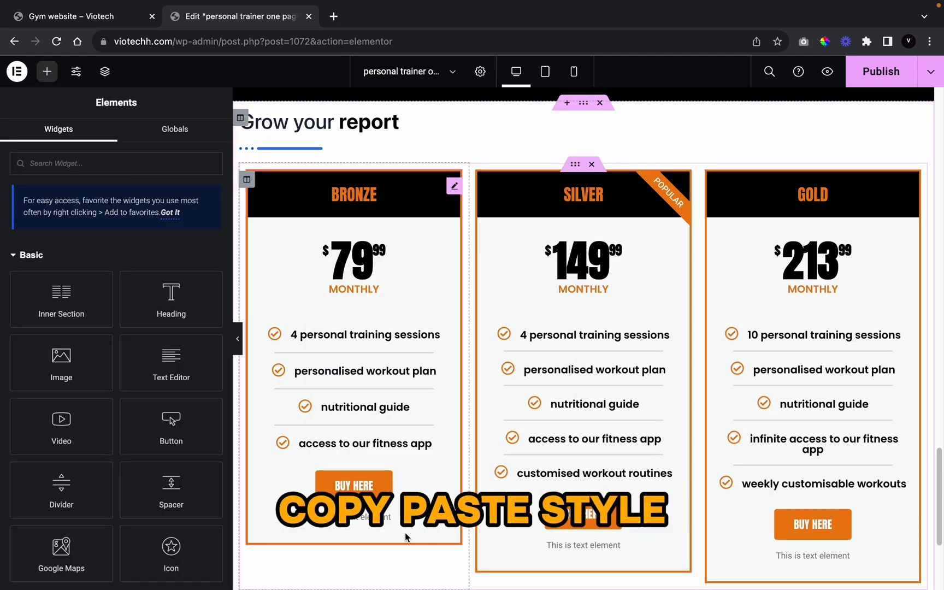
click(237, 339)
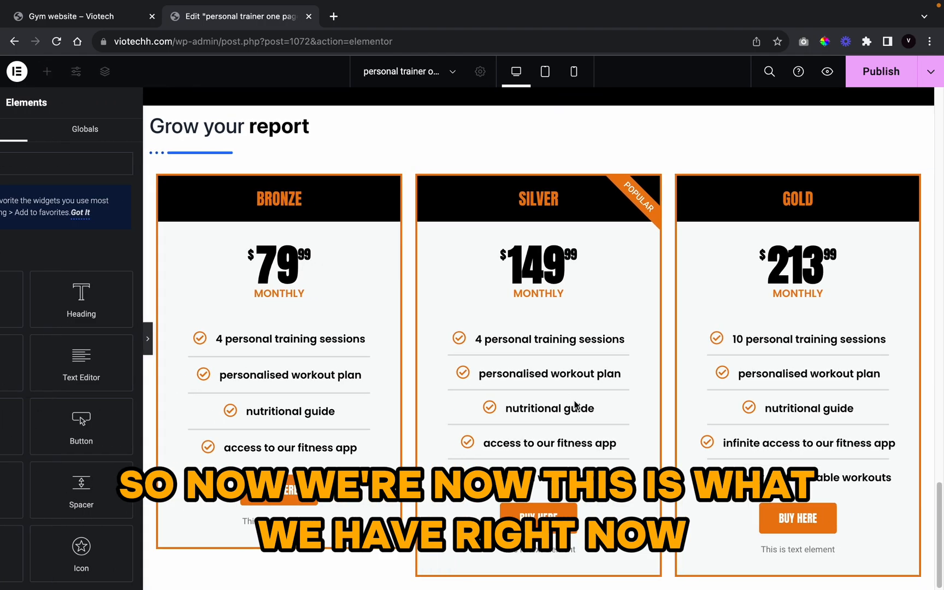
scroll(414, 366, up, 1)
scroll(411, 259, up, 1)
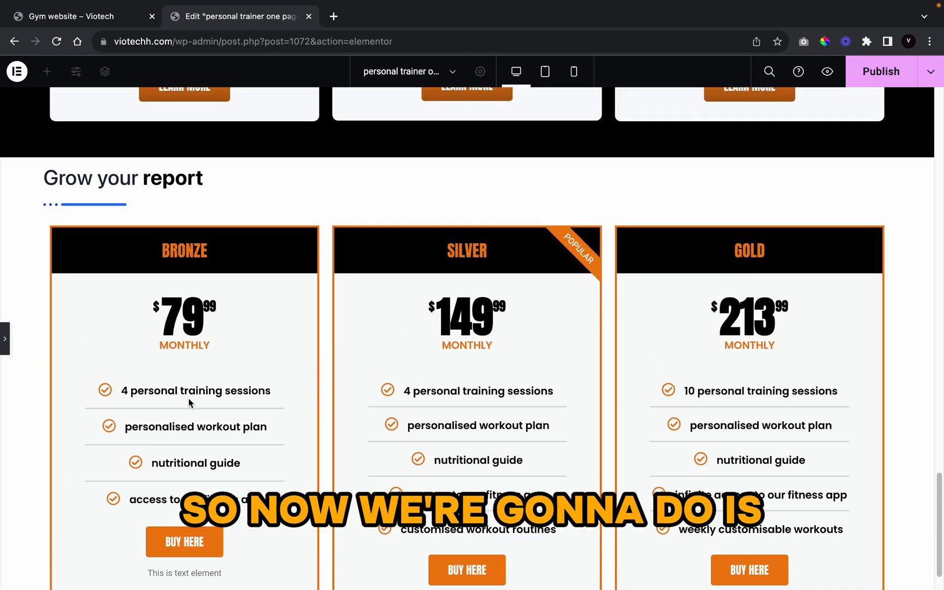
scroll(190, 403, down, 1)
Step: Replace the 'Grow your report' heading text with 'our pricing'
click(4, 339)
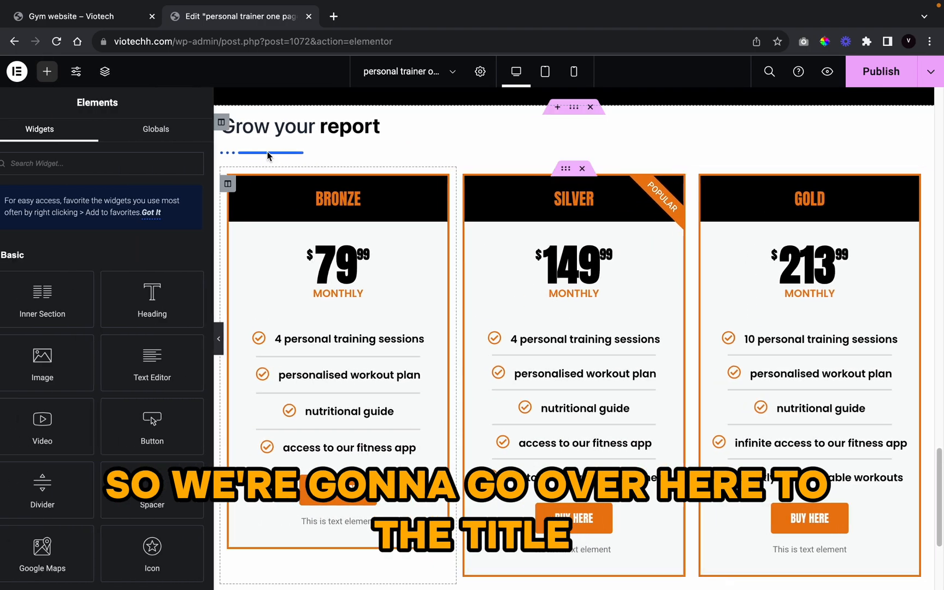
click(317, 127)
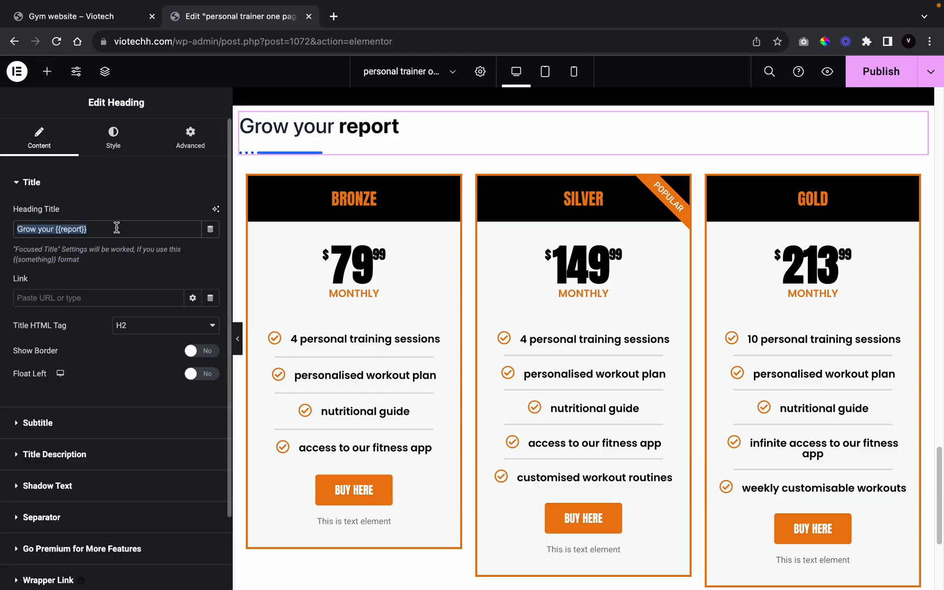
key(BackSpace)
text(ou)
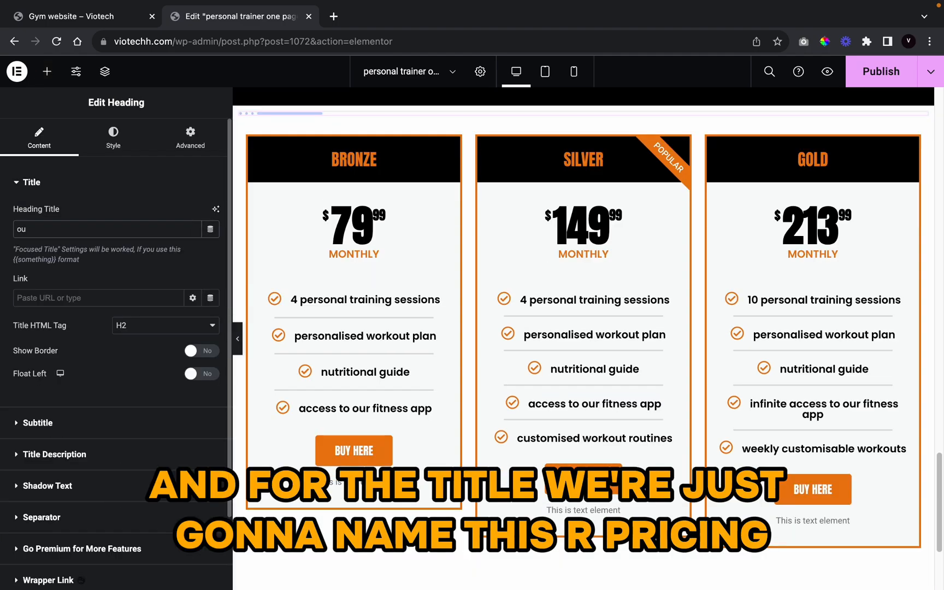
text(r pricing)
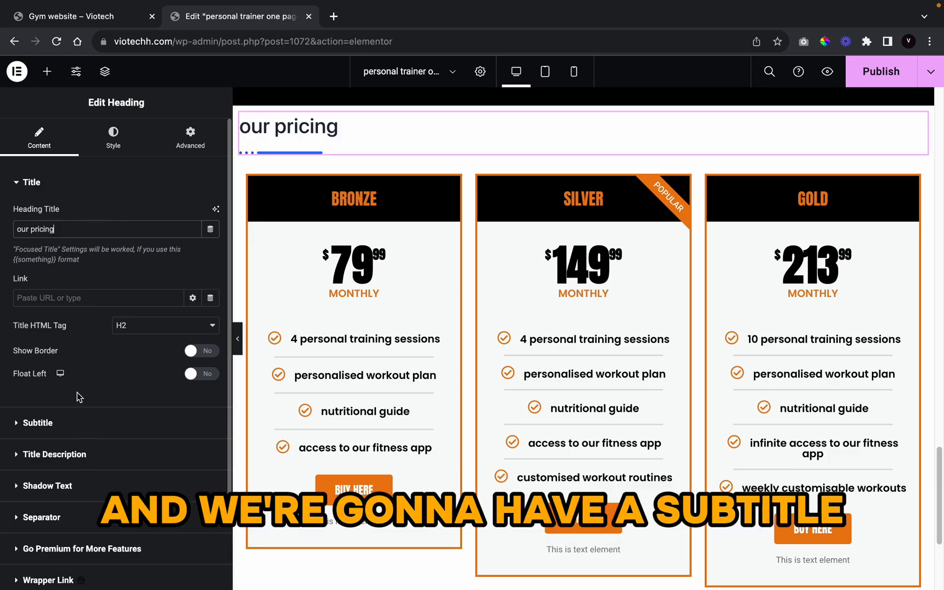
Step: Turn on the heading's subtitle and position it before the title
click(76, 427)
click(201, 243)
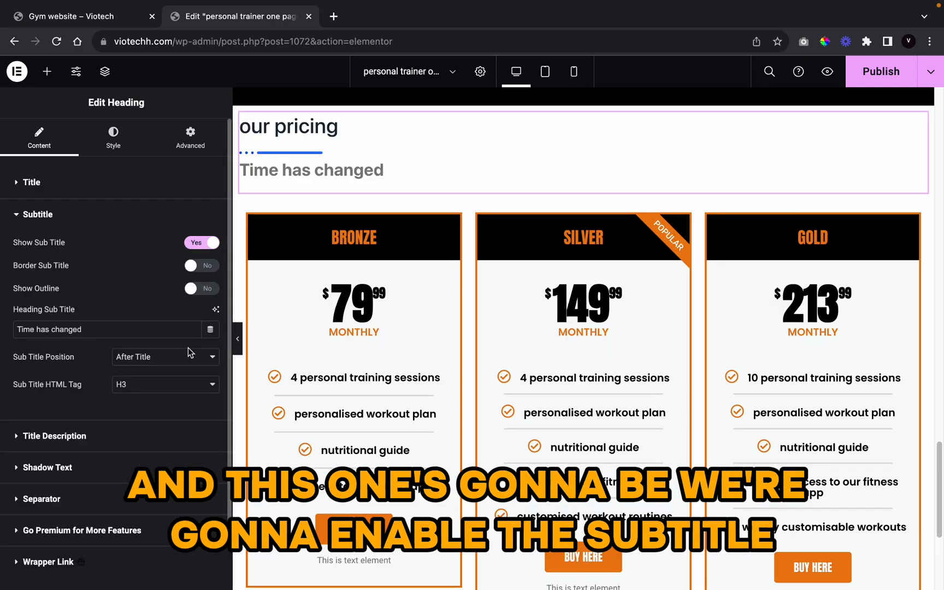
click(162, 367)
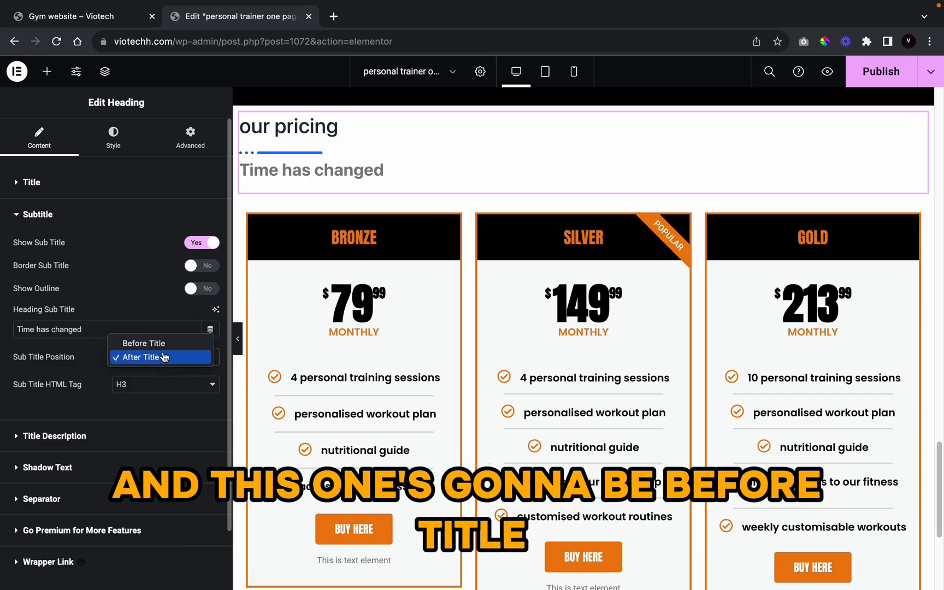
click(159, 356)
click(159, 356)
click(143, 343)
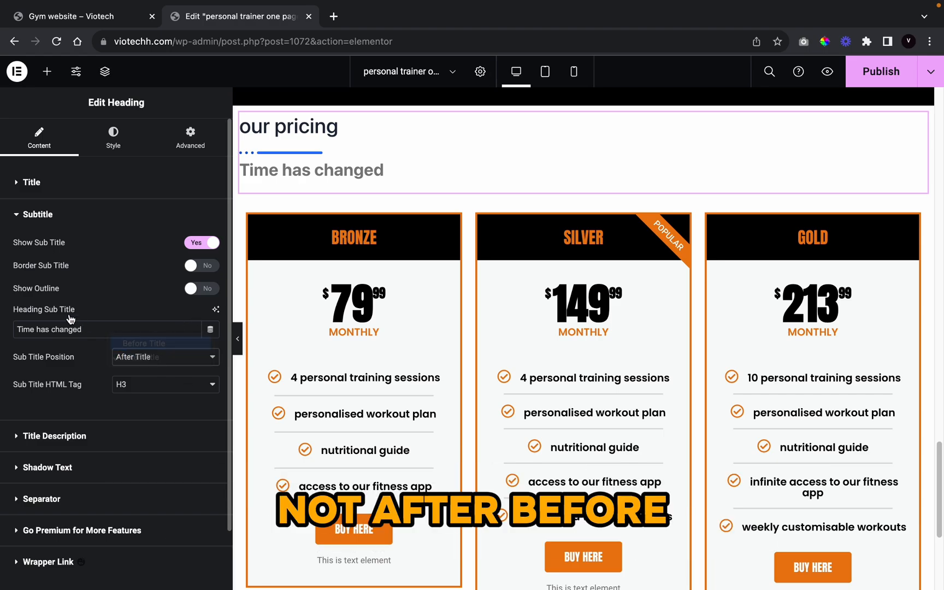
Step: Enter the subtitle 'payment plans for fitness programme', fixing the misspellings
triple_click(106, 329)
text(pa)
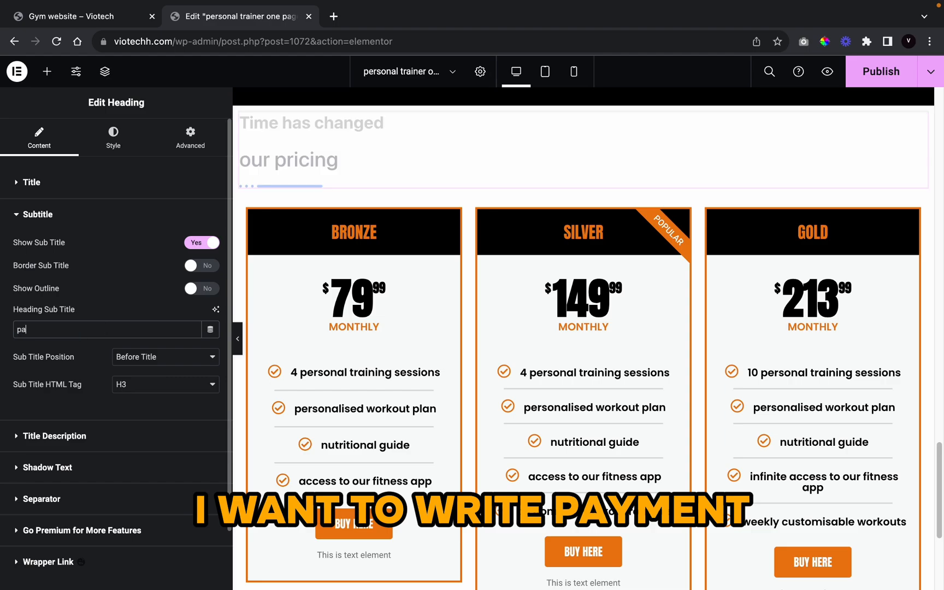
text(yment plan)
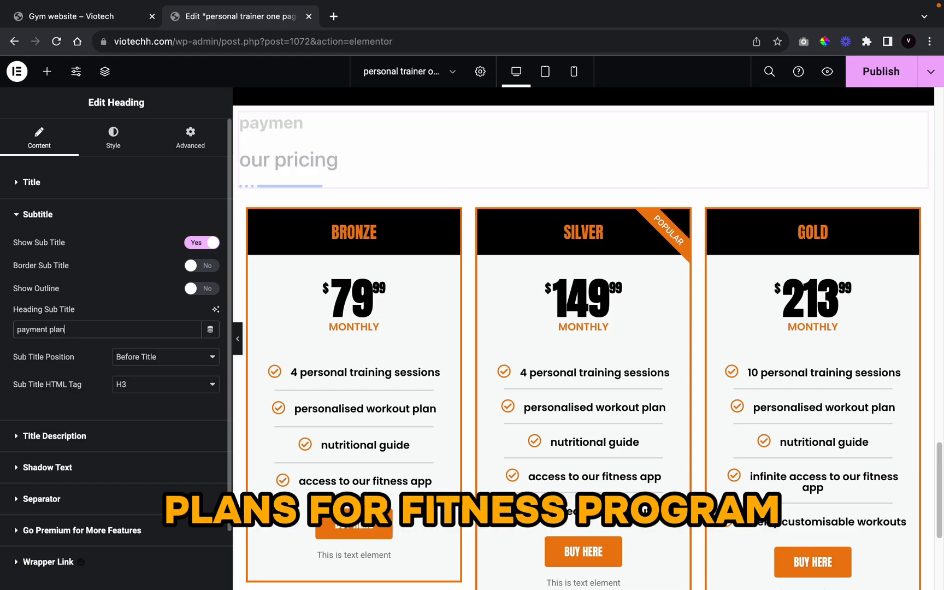
text(s for fit)
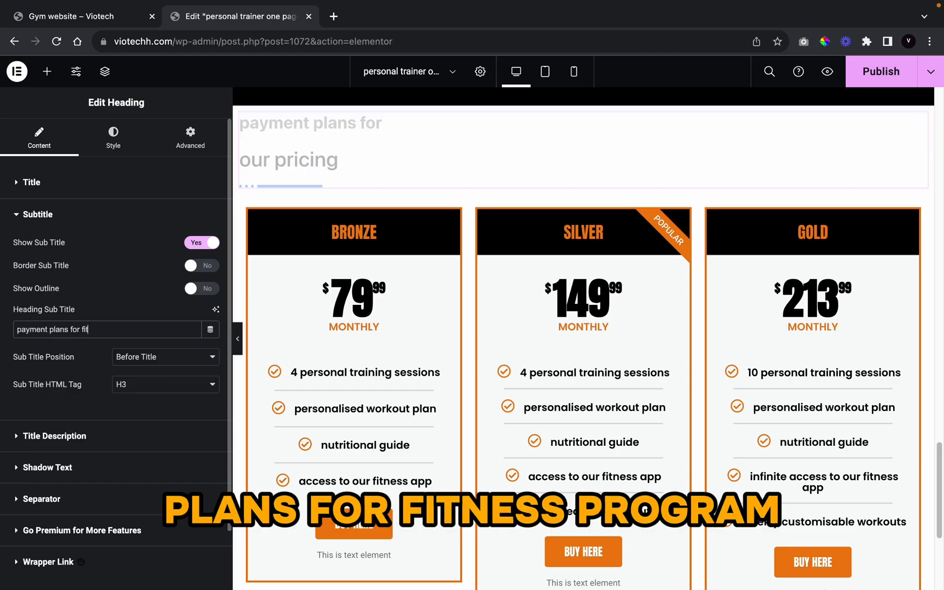
text(nes prograe)
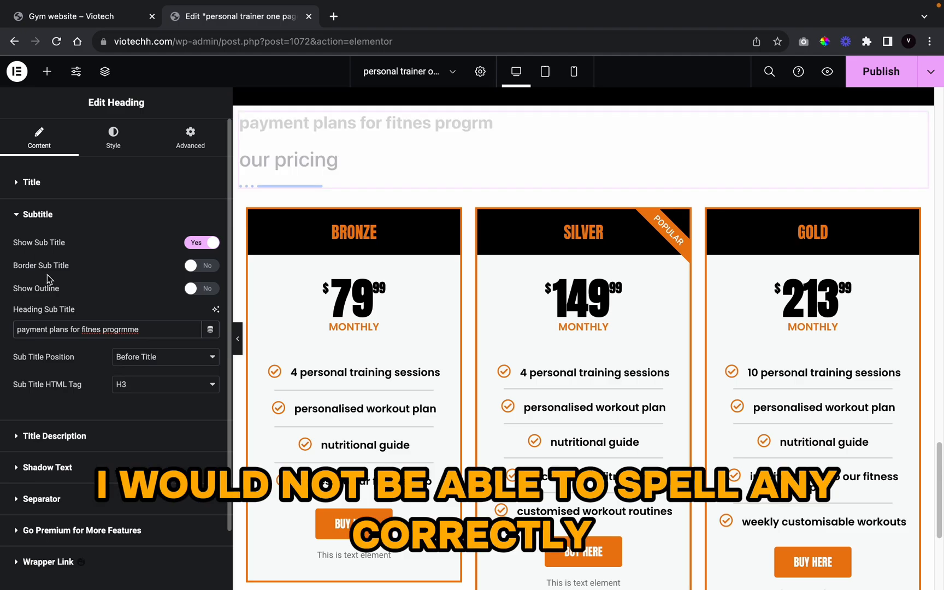
right_click(85, 329)
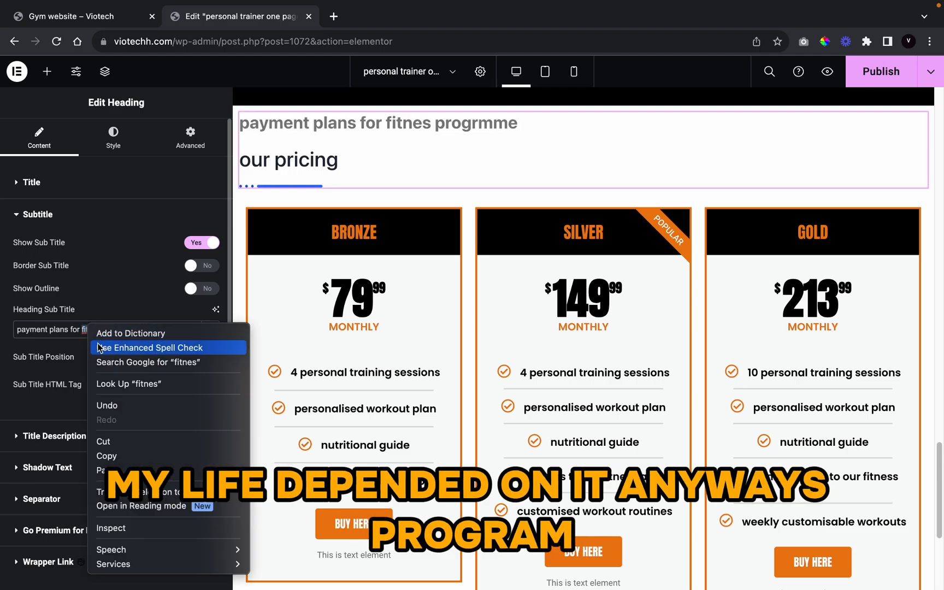
key(Escape)
right_click(114, 329)
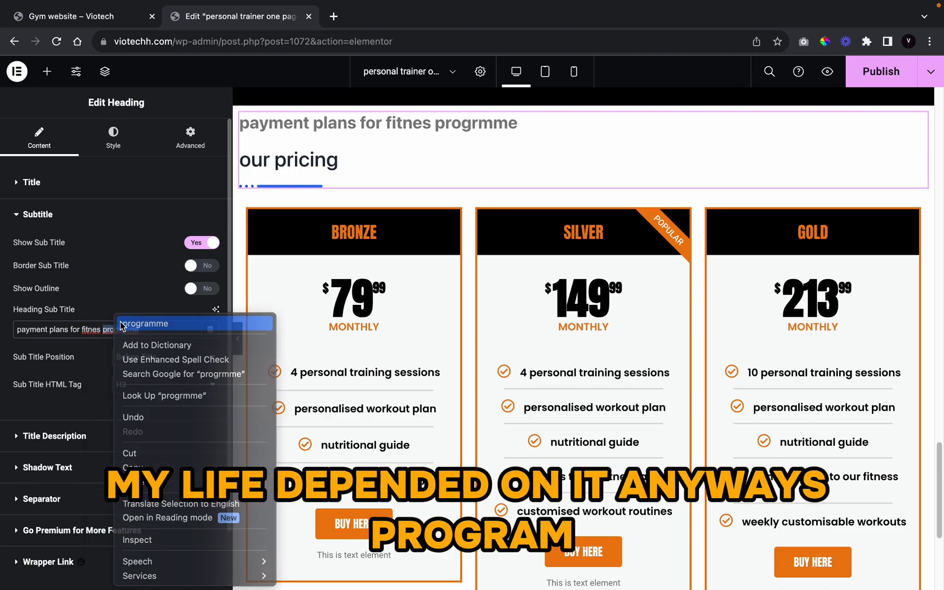
click(137, 323)
double_click(90, 327)
text(fitness)
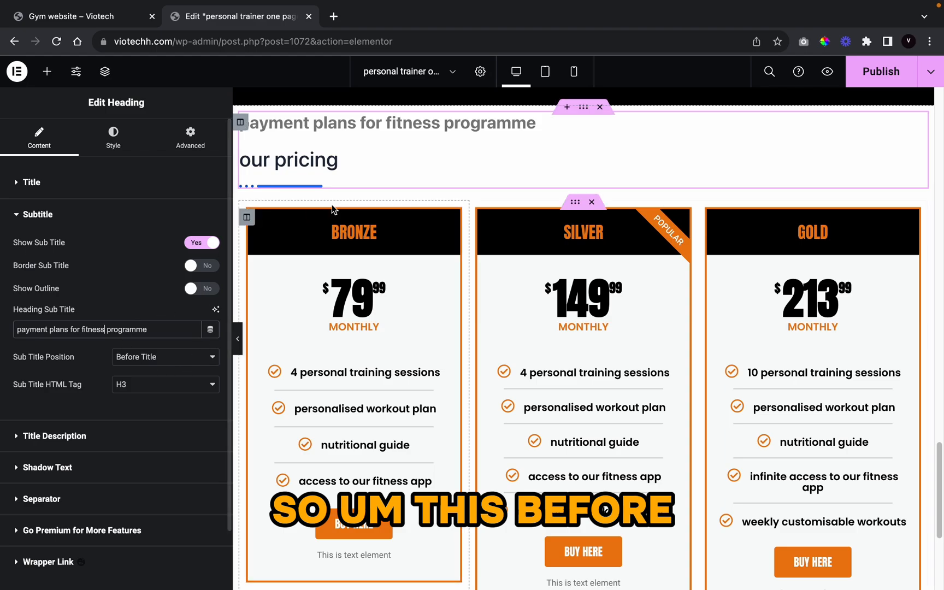
Step: Turn off Show Separator so no line appears under the OUR PRICING heading
click(80, 503)
click(201, 336)
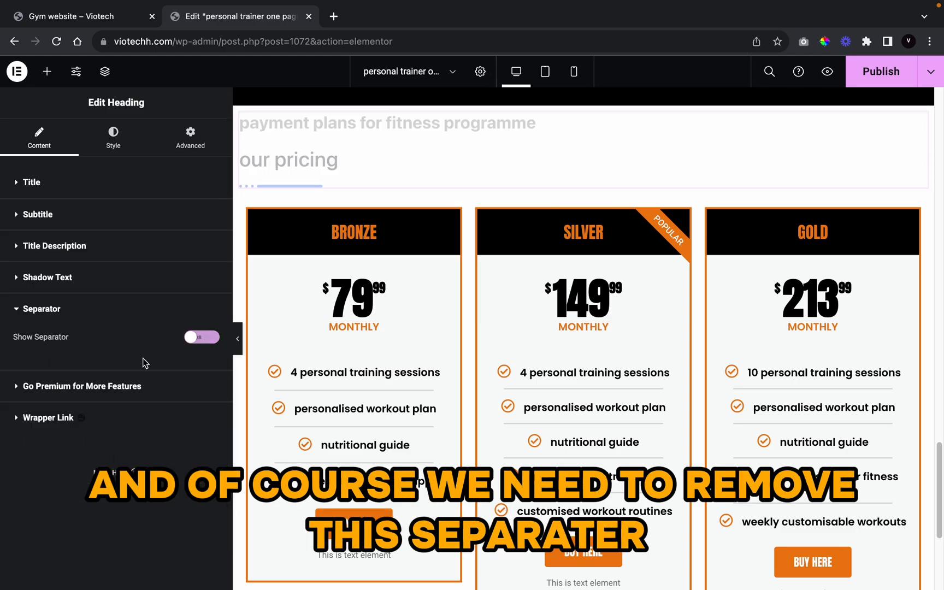
click(114, 139)
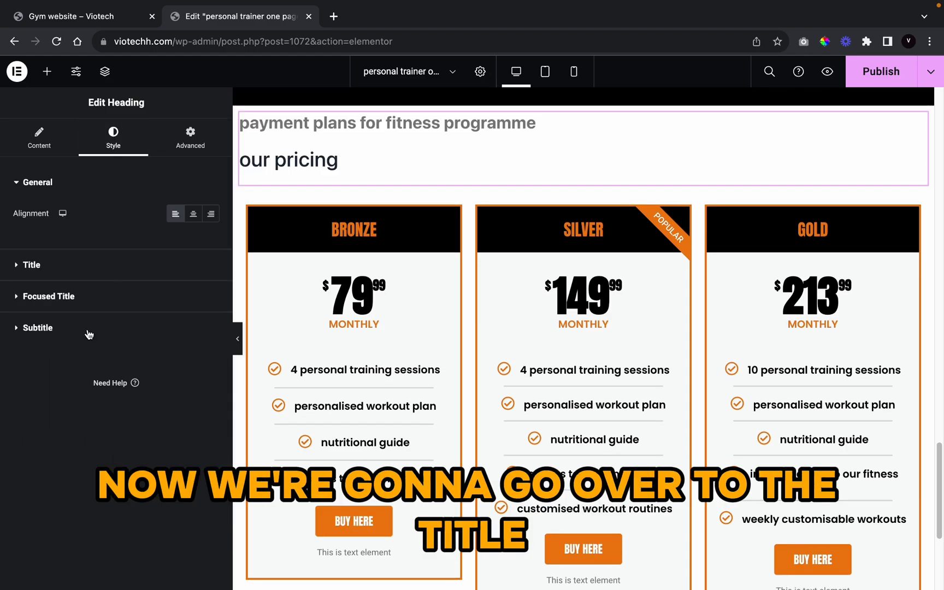
click(65, 268)
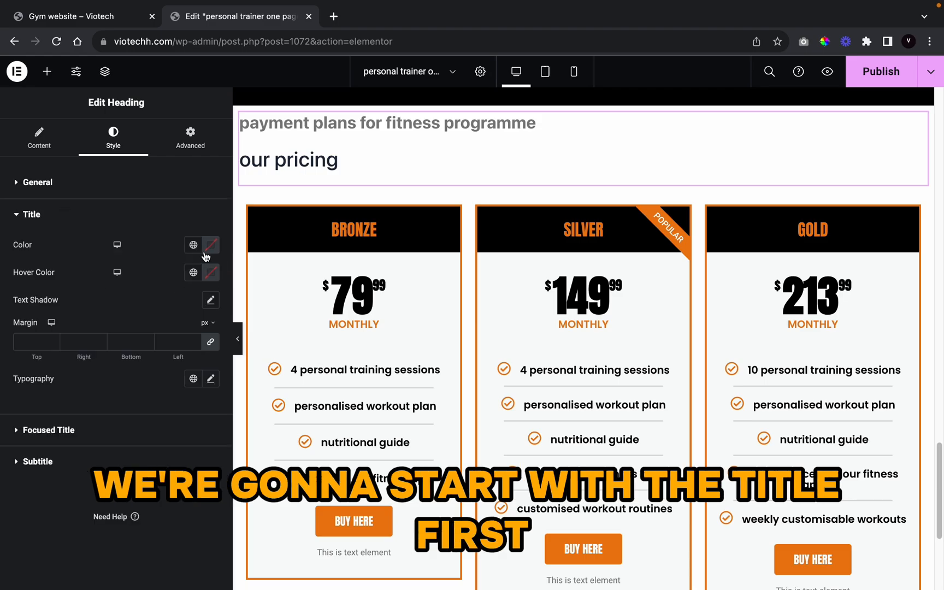
scroll(626, 245, up, 2)
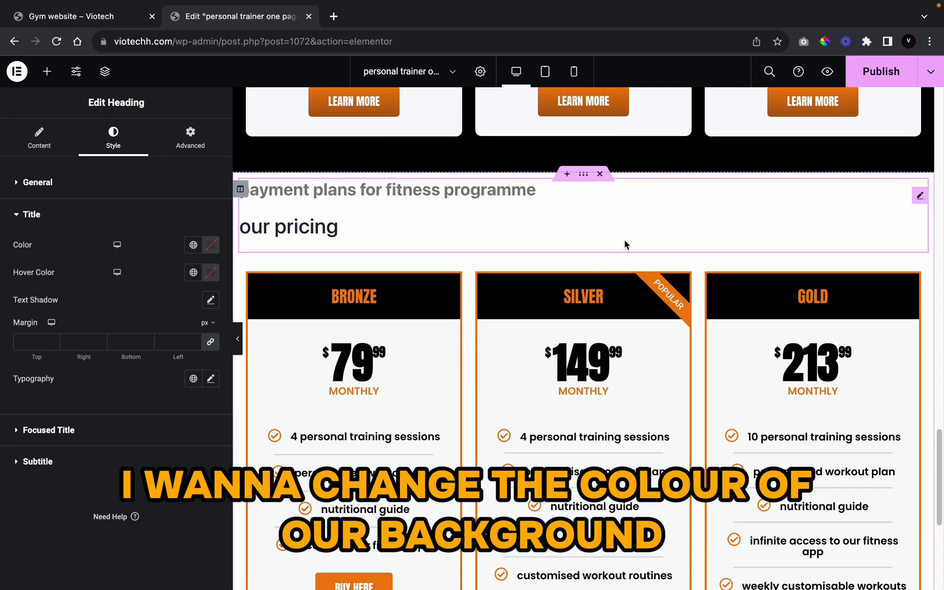
Step: Give the pricing section a Classic background set to black from Global Colors
click(583, 178)
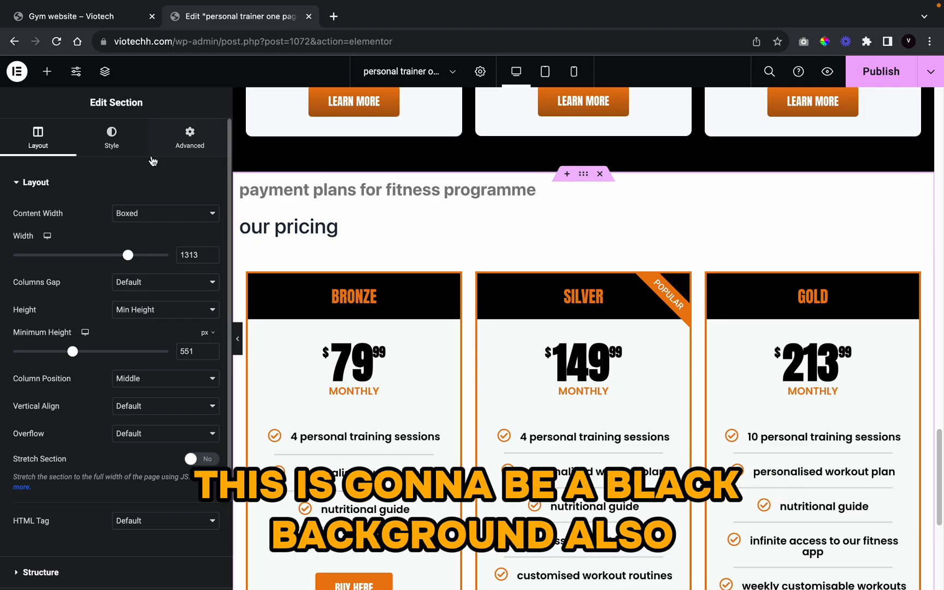
click(134, 155)
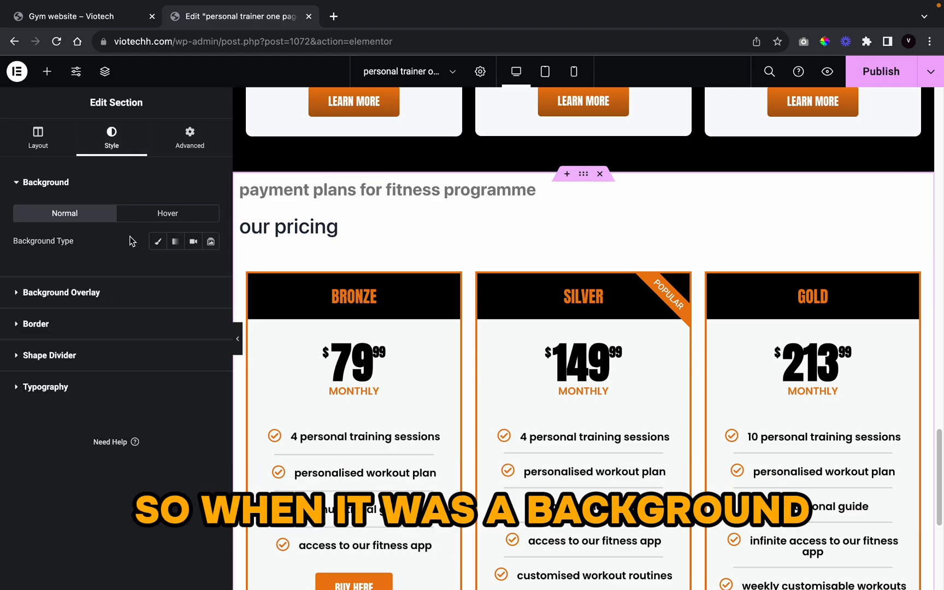
click(155, 241)
click(193, 268)
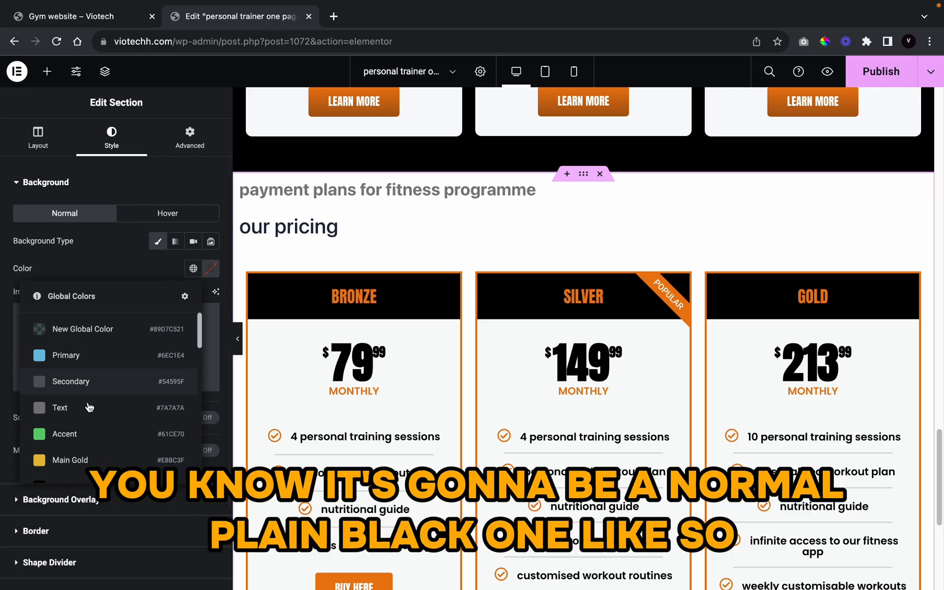
scroll(89, 415, down, 3)
click(98, 380)
scroll(397, 511, down, 2)
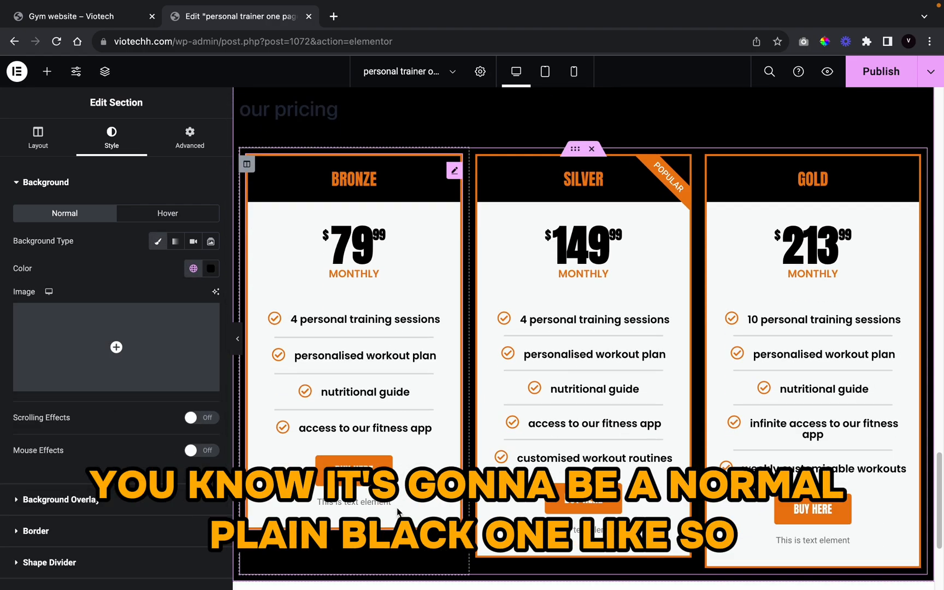
scroll(419, 181, up, 2)
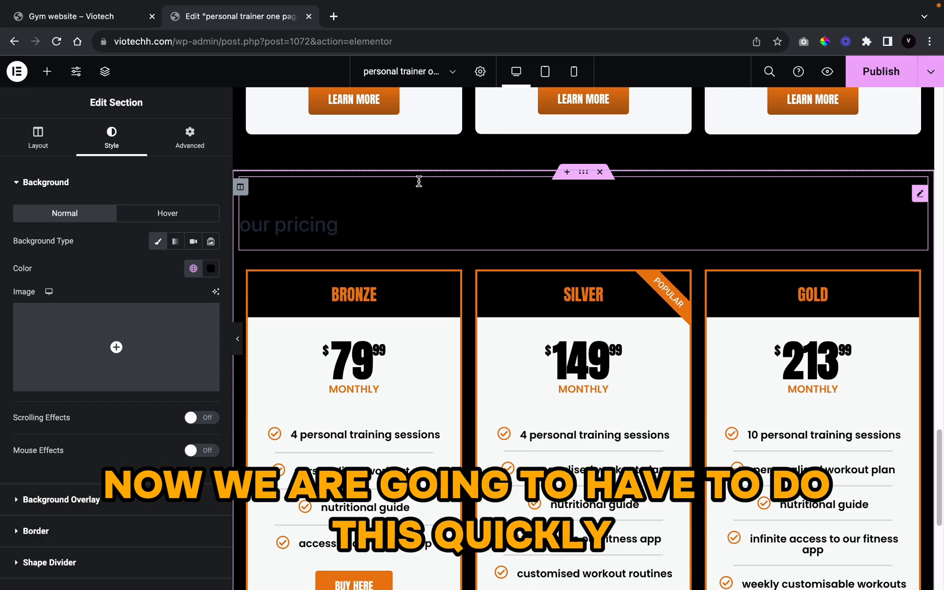
click(317, 229)
Step: Colour the OUR PRICING heading white using the global colours
click(121, 264)
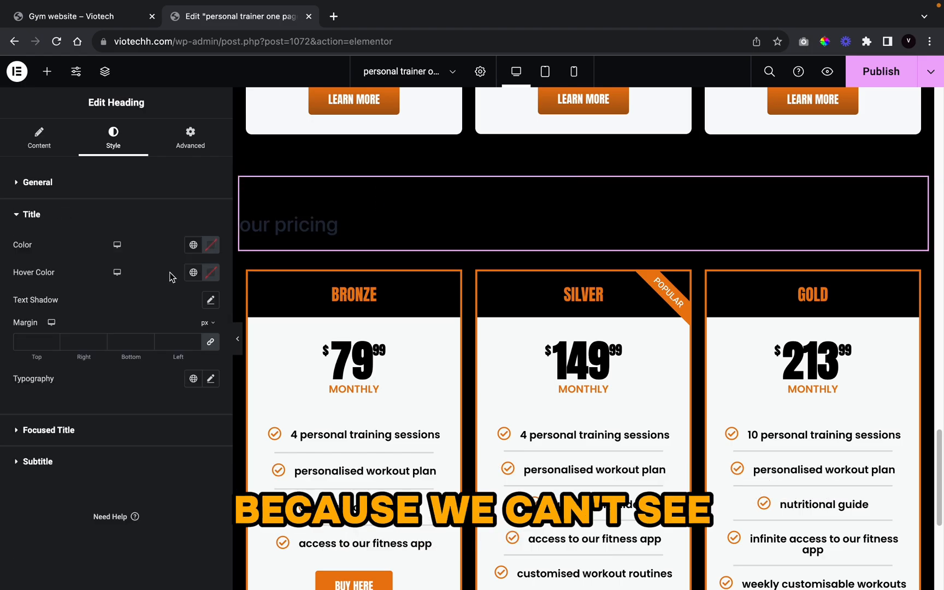
click(192, 244)
scroll(116, 441, down, 5)
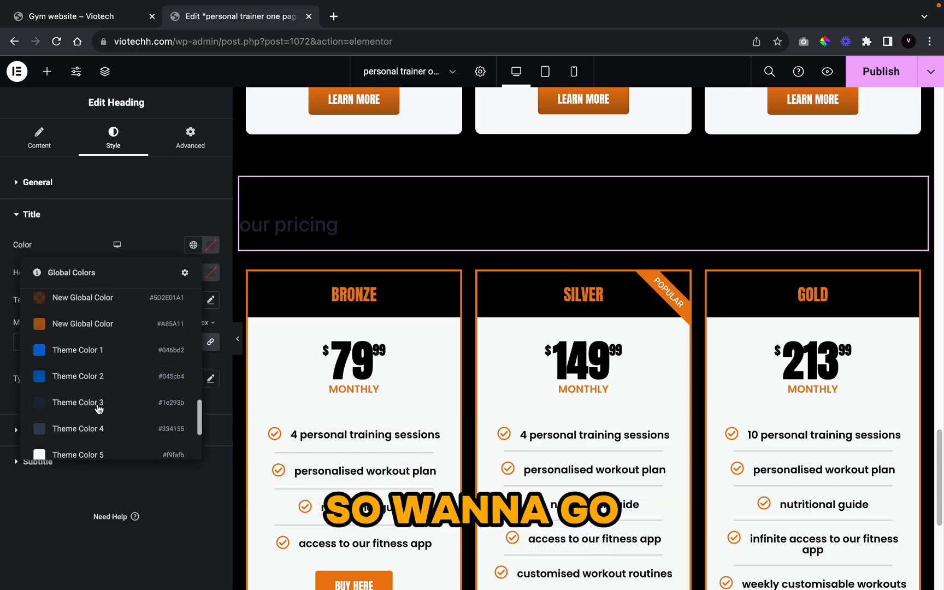
scroll(99, 408, down, 2)
click(131, 365)
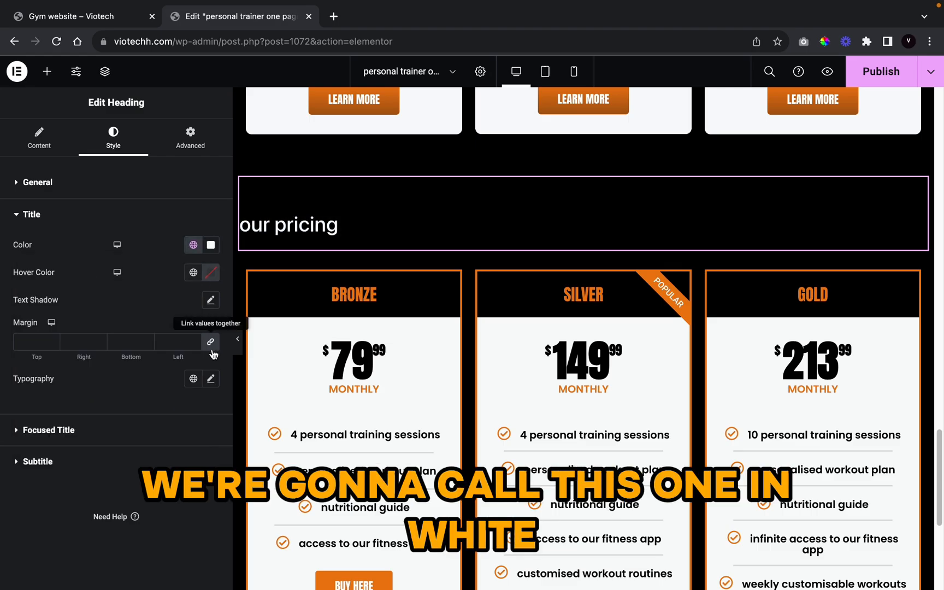
Step: Set the heading's typography font family to Anton
click(211, 379)
click(180, 439)
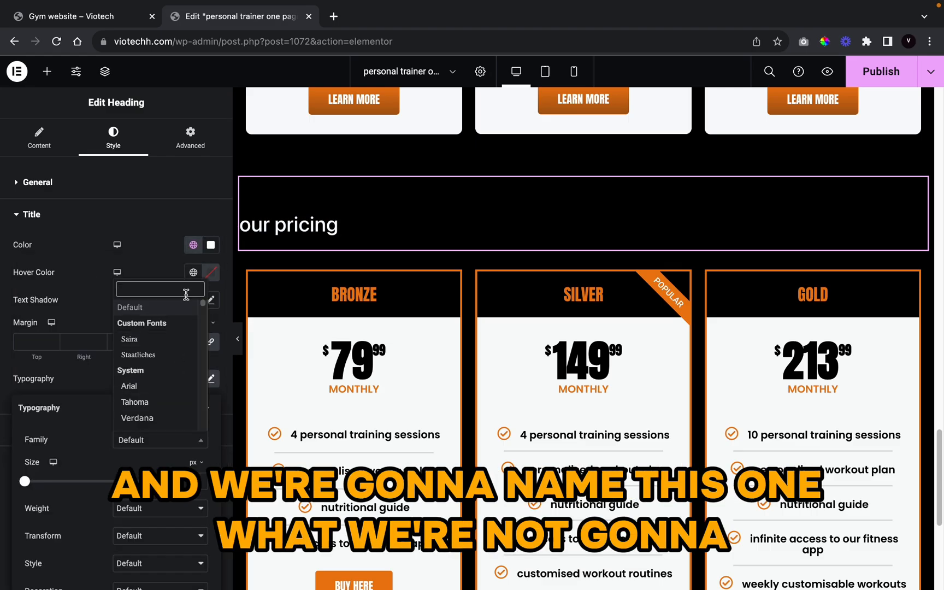
text(anron)
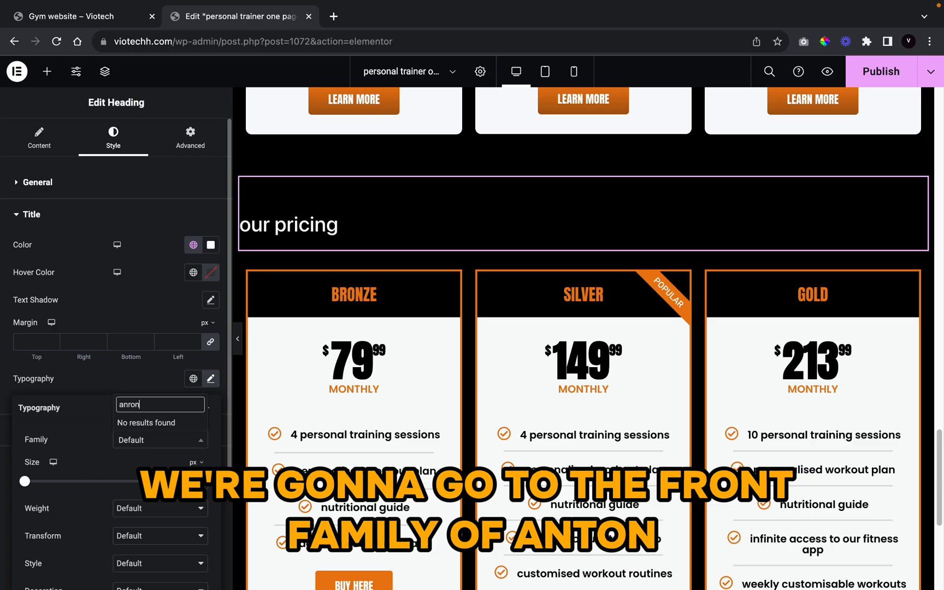
key(BackSpace)
key(BackSpace)
key(BackSpace)
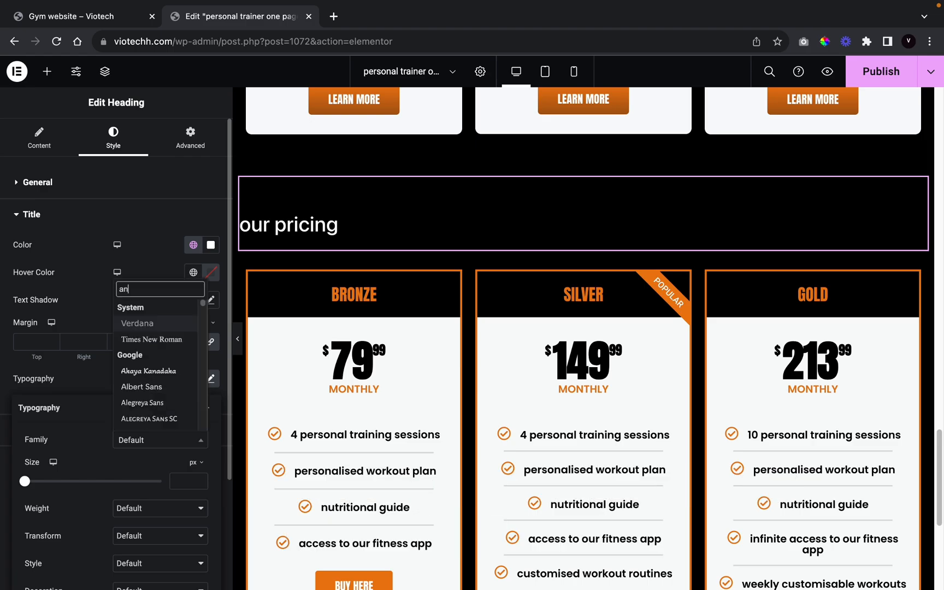
text(ton)
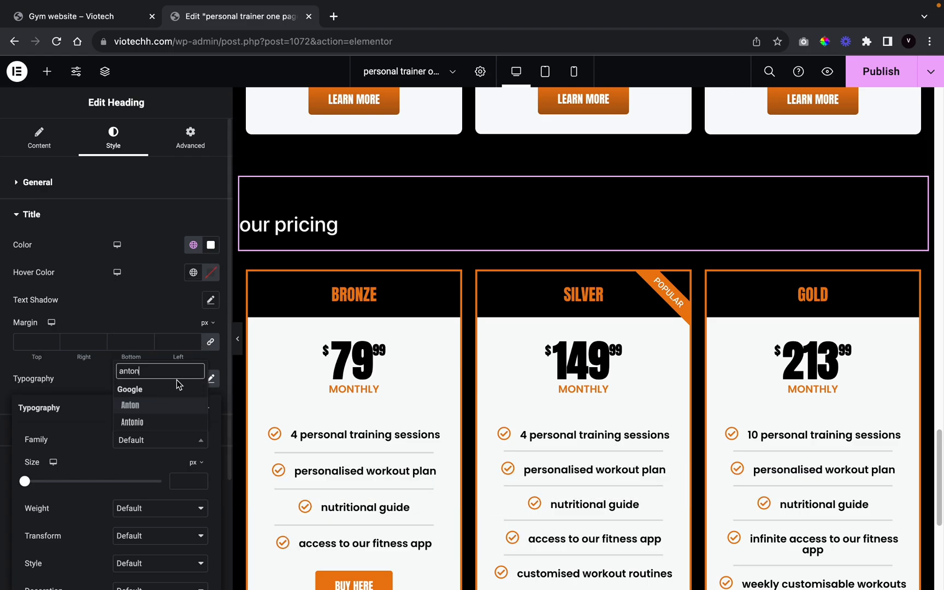
click(156, 406)
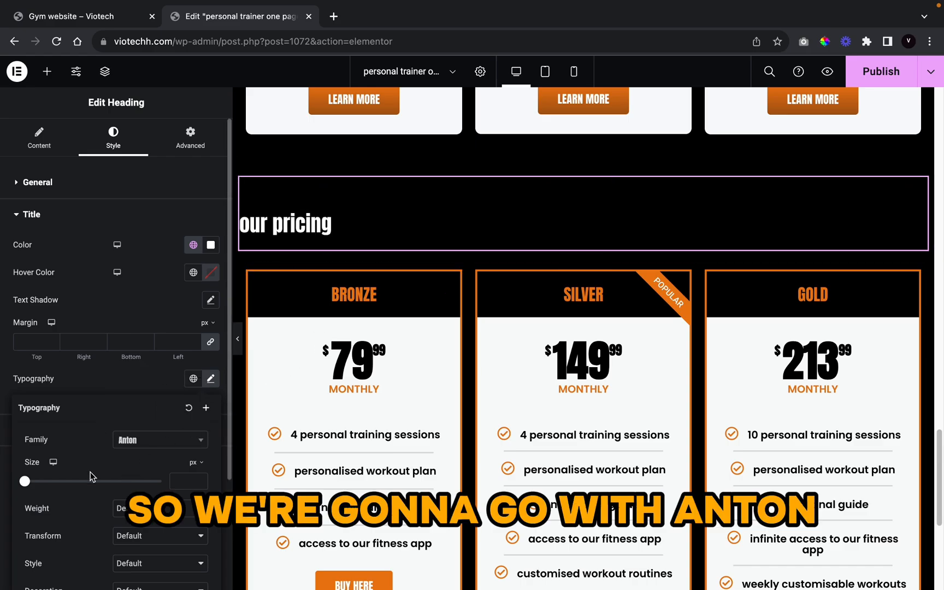
scroll(90, 476, down, 3)
Step: Make the heading weight 600 (Semi Bold), Uppercase, at size 64
click(133, 372)
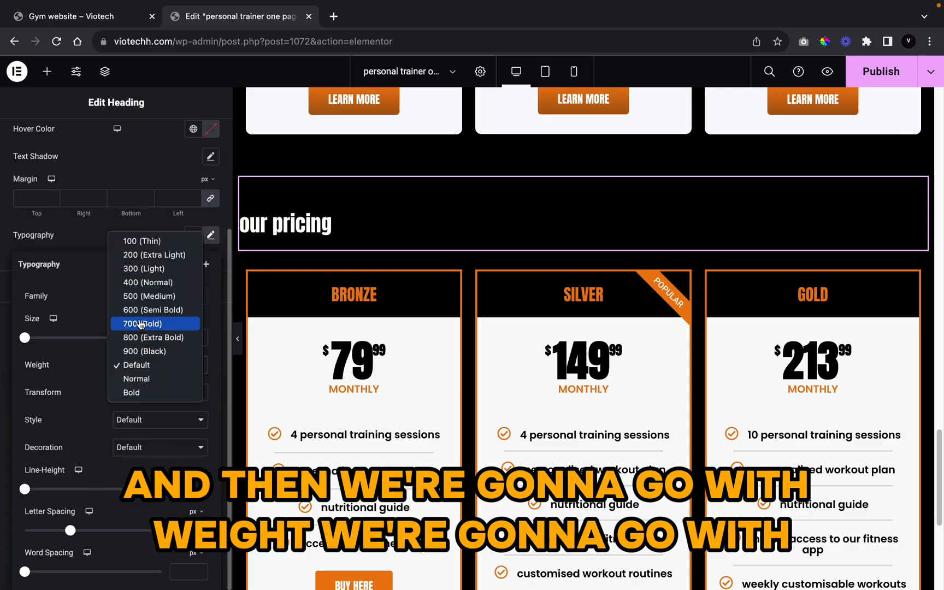
click(143, 309)
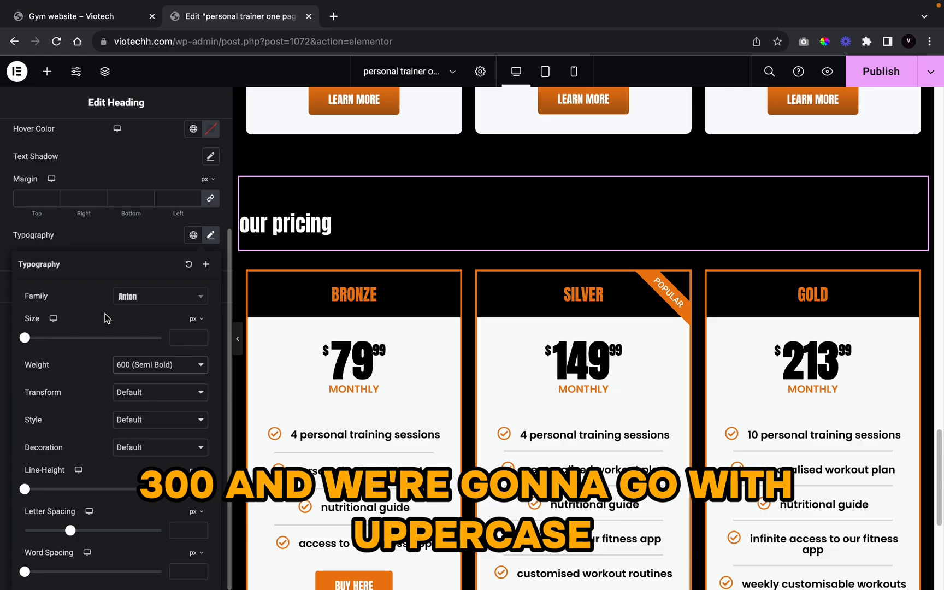
click(133, 399)
click(134, 406)
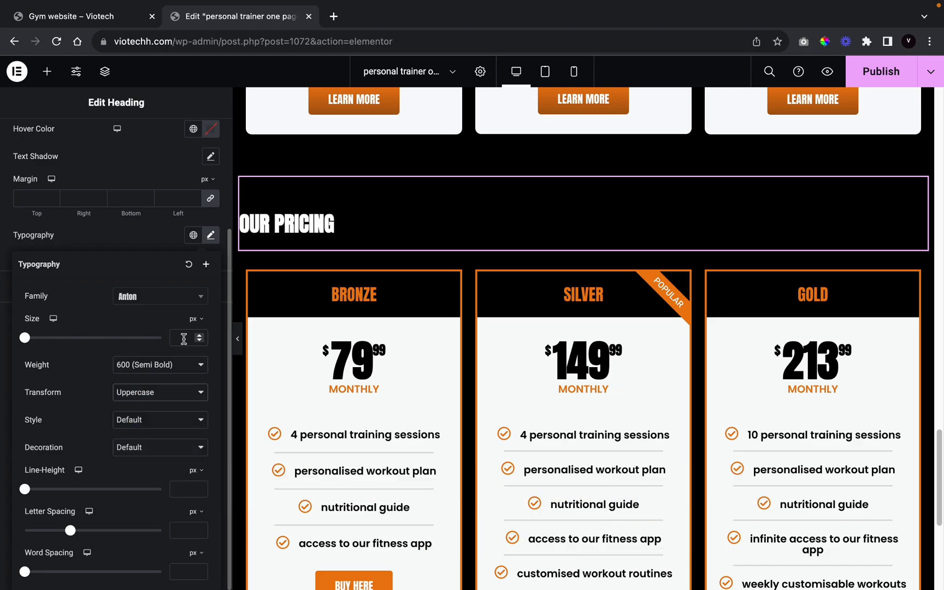
click(183, 338)
text(64)
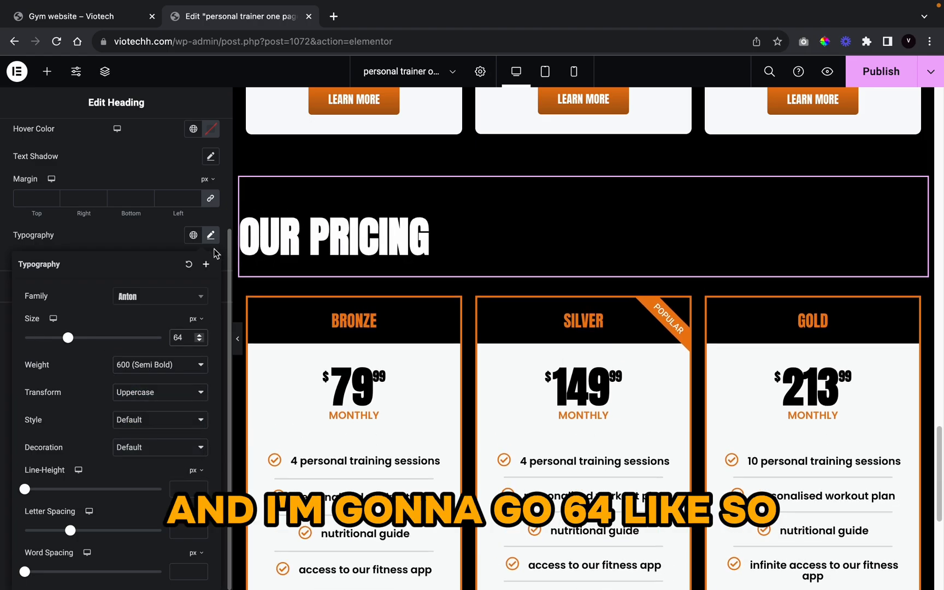
click(136, 232)
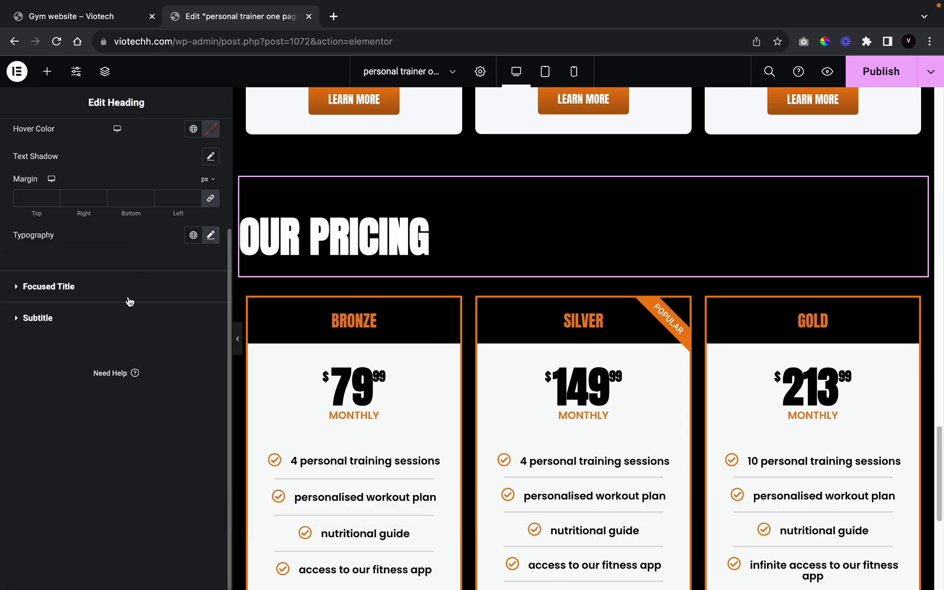
Step: Colour the subtitle with the orange global colour
click(94, 311)
click(198, 329)
scroll(65, 496, down, 5)
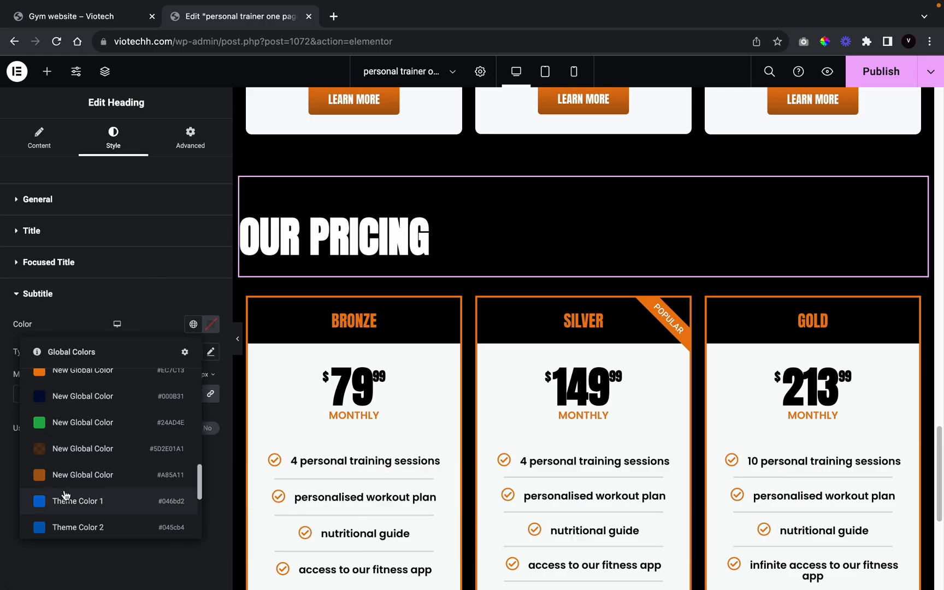
scroll(68, 495, down, 3)
click(76, 508)
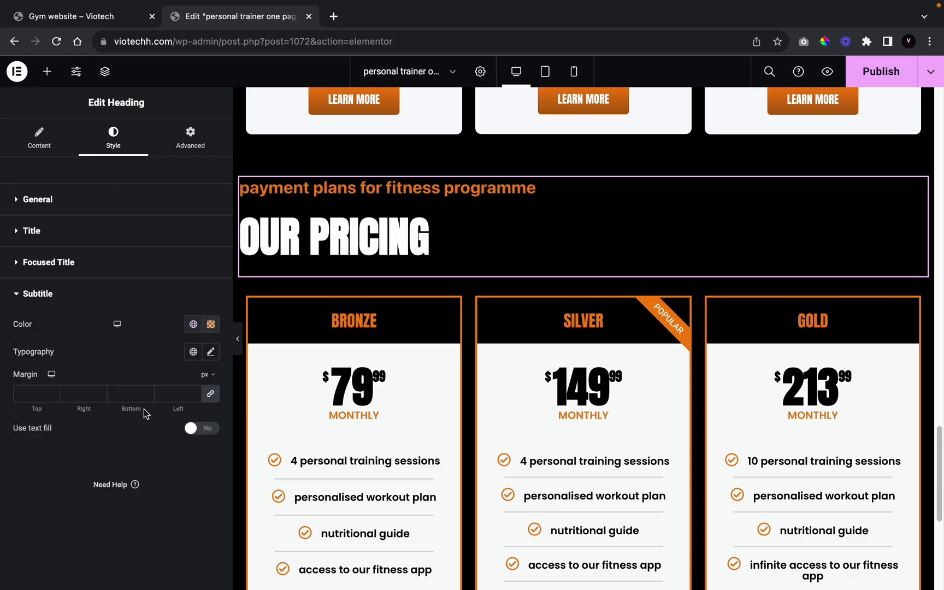
Step: Set the subtitle typography to Anton at size 28
click(211, 351)
click(156, 413)
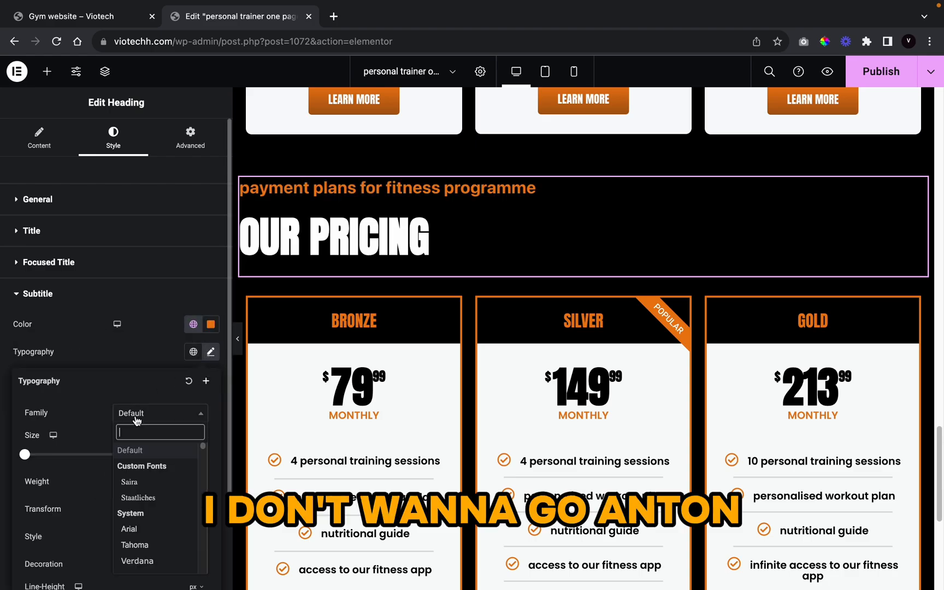
text(anton)
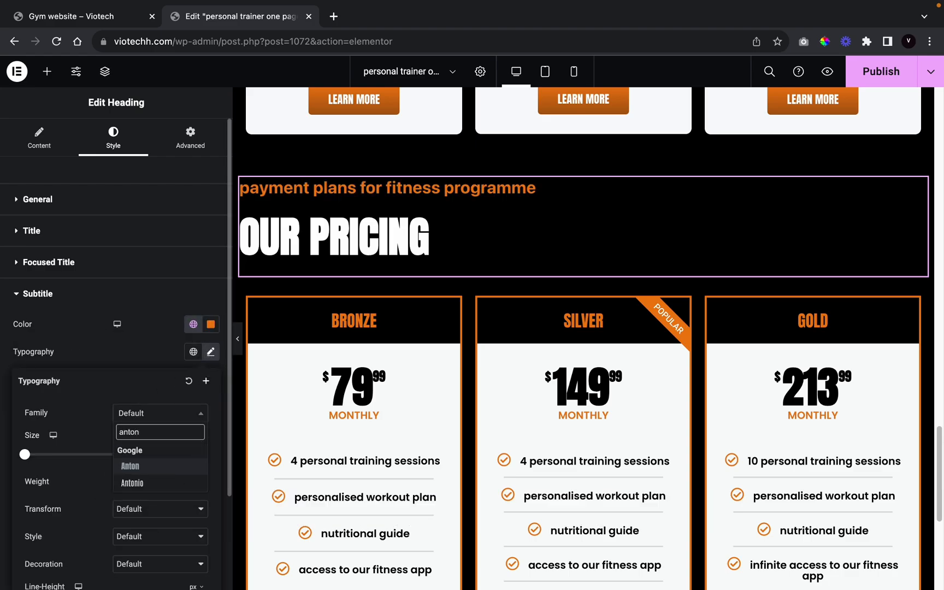
click(136, 462)
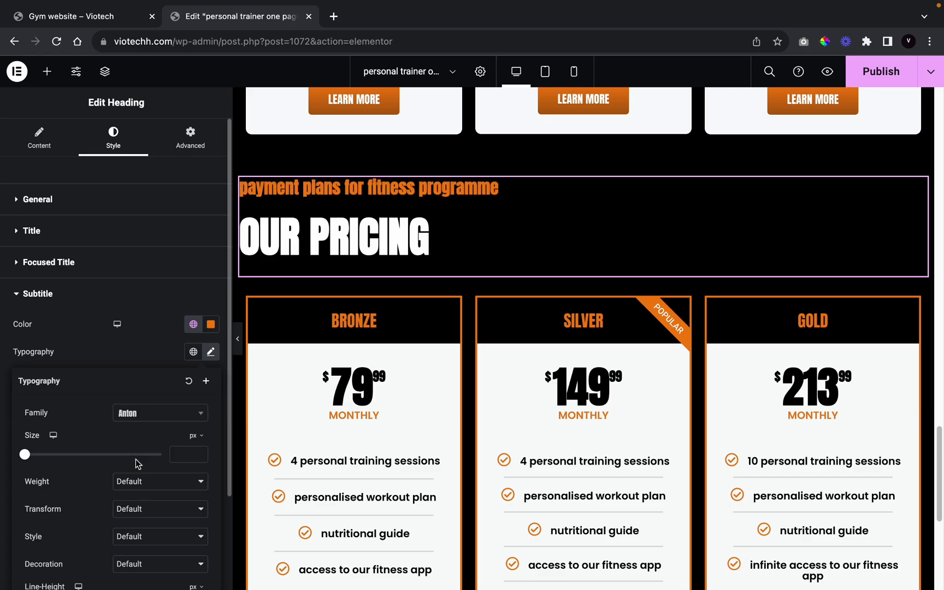
click(176, 453)
text(44)
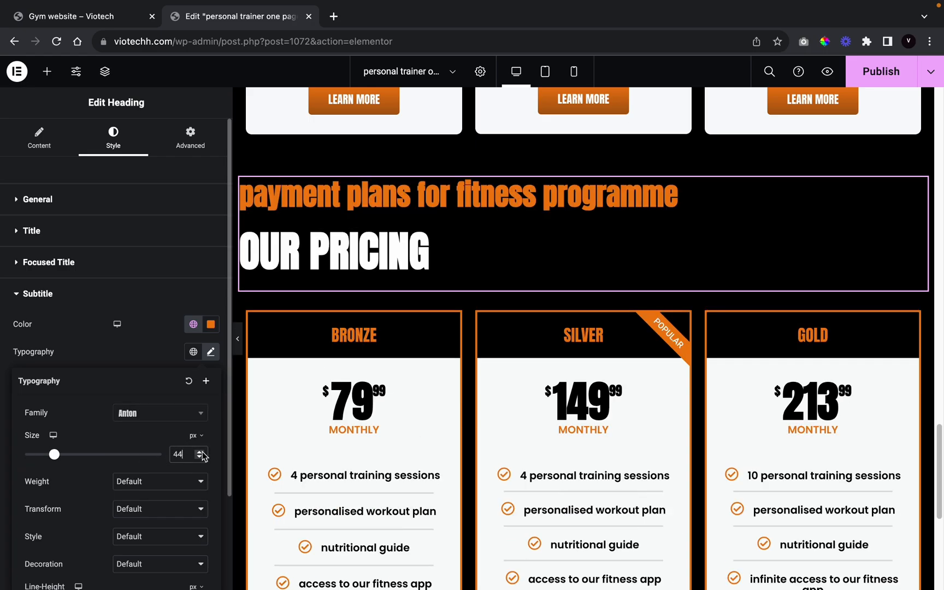
click(200, 458)
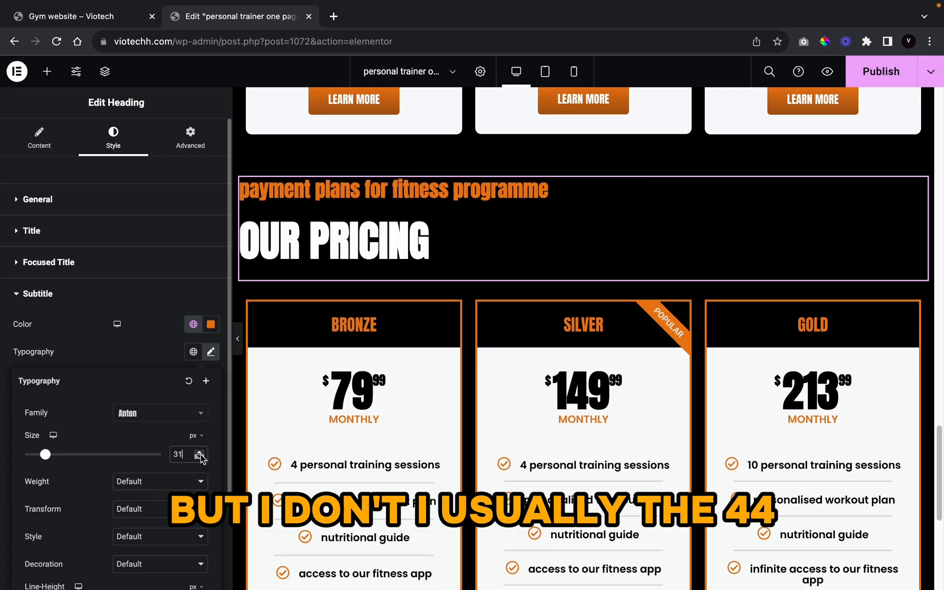
click(200, 458)
click(200, 458)
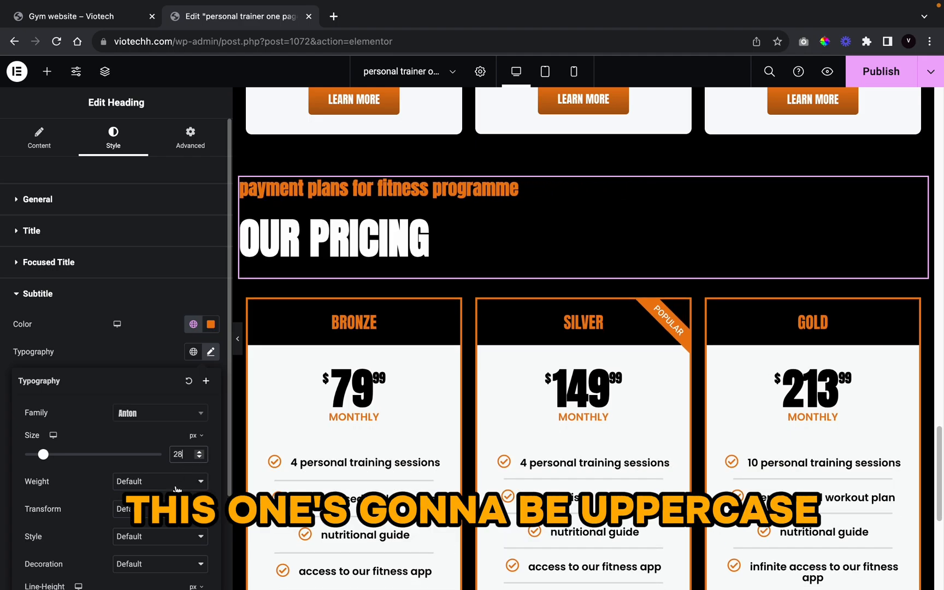
Step: Set the subtitle's text transform to Uppercase, leaving weight unchanged
click(178, 484)
click(81, 501)
click(124, 508)
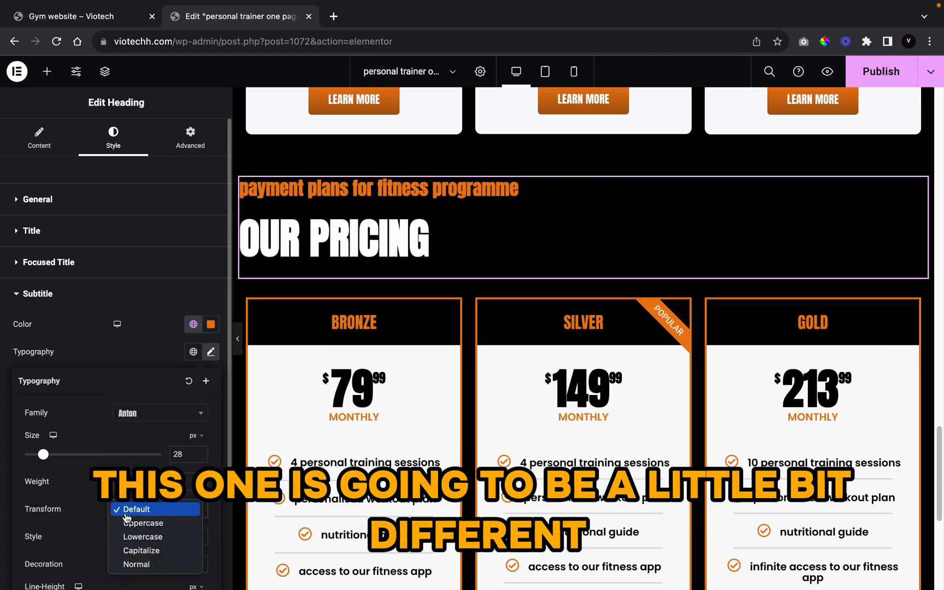
click(131, 523)
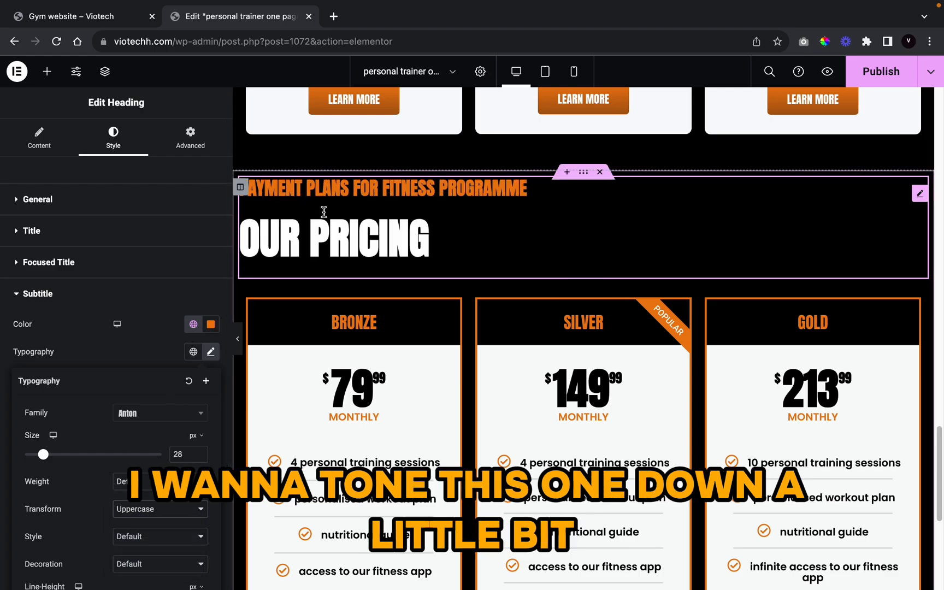
click(133, 338)
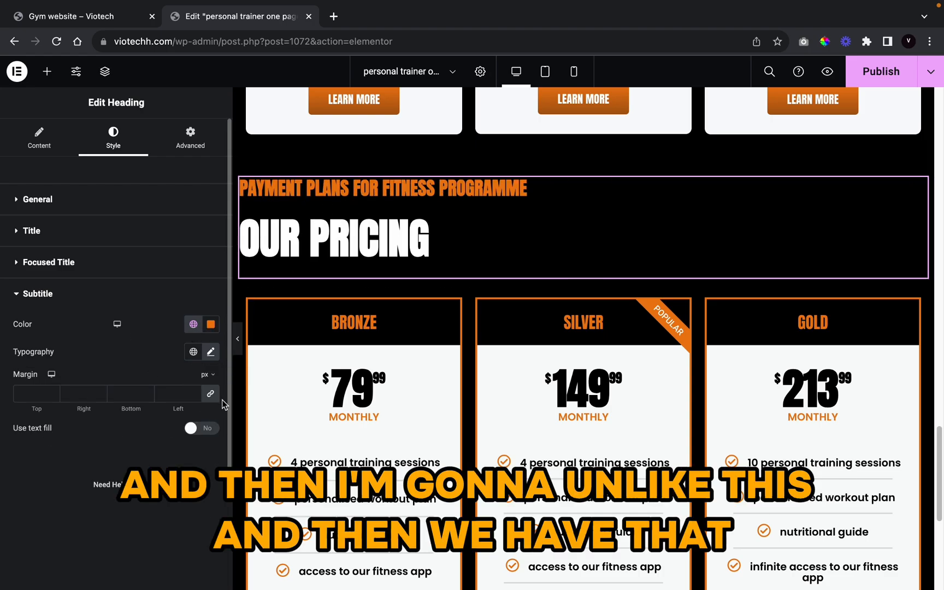
Step: Set all subtitle margins to 0 and preview the page at full width
click(207, 396)
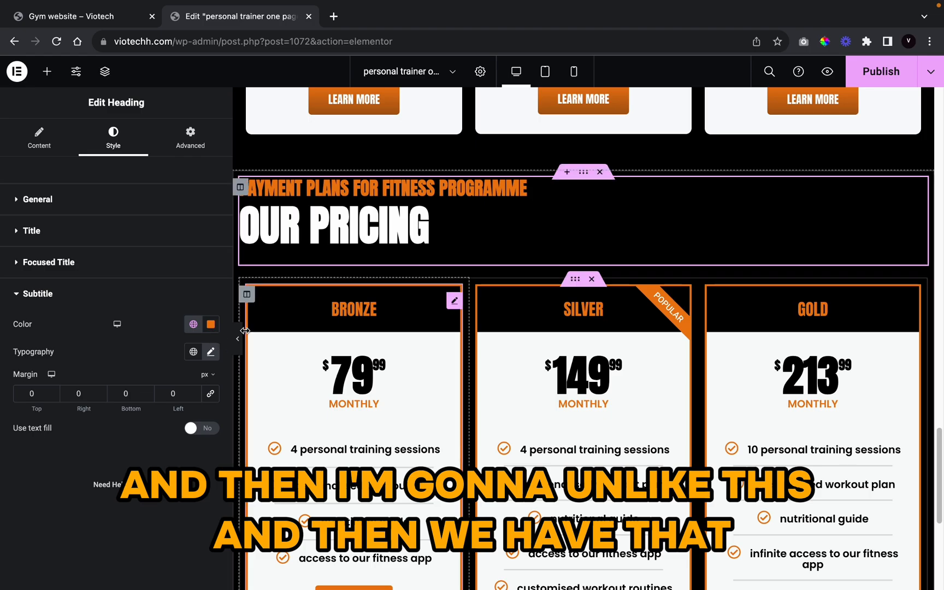
click(250, 351)
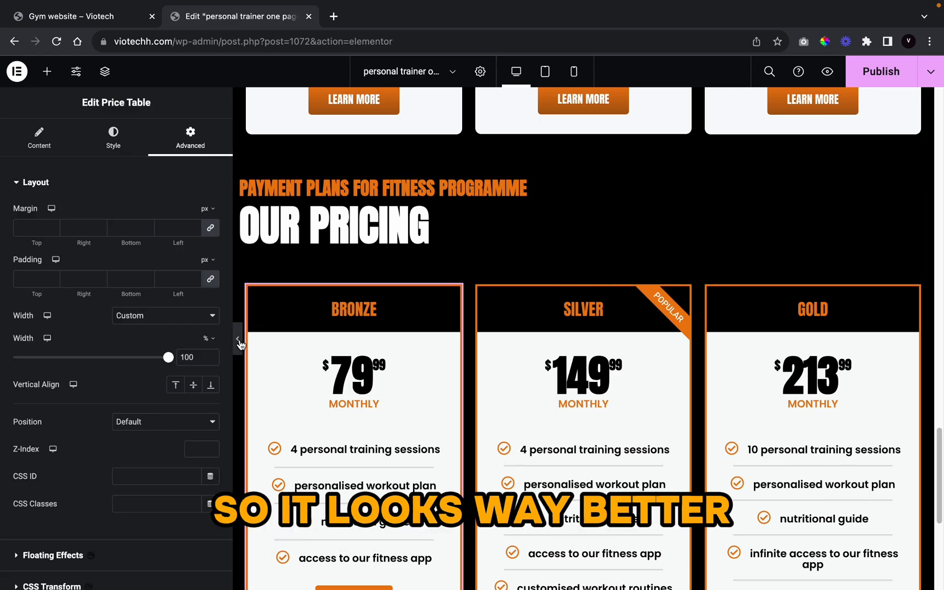
click(238, 341)
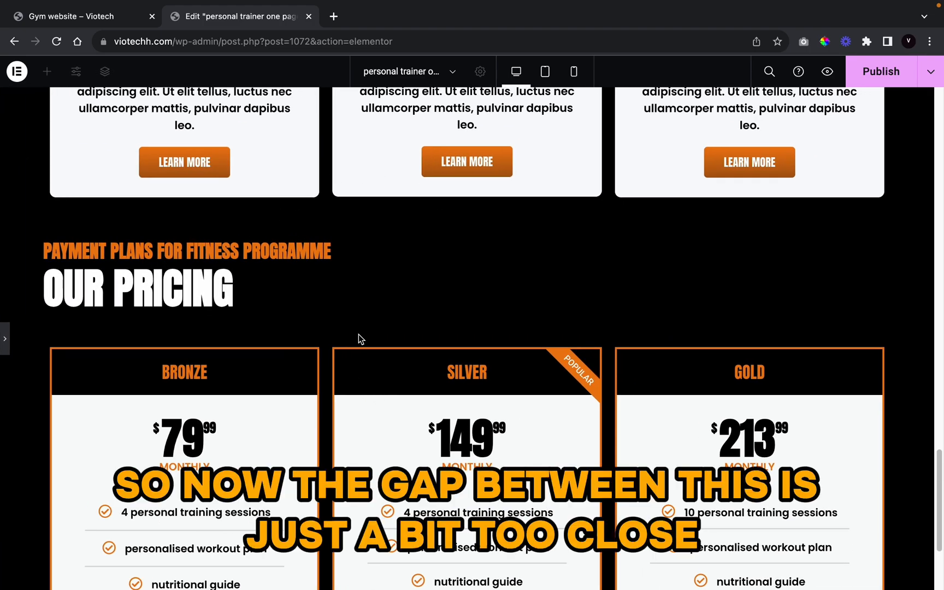
scroll(381, 297, up, 10)
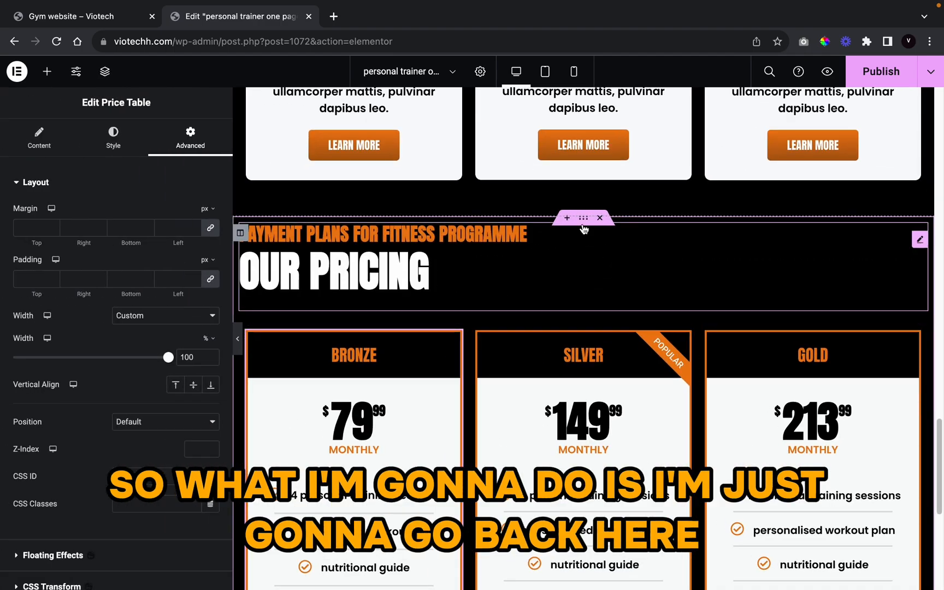
Step: In the section's Advanced tab, unlink padding and set Top and Bottom to 55, then preview
click(584, 219)
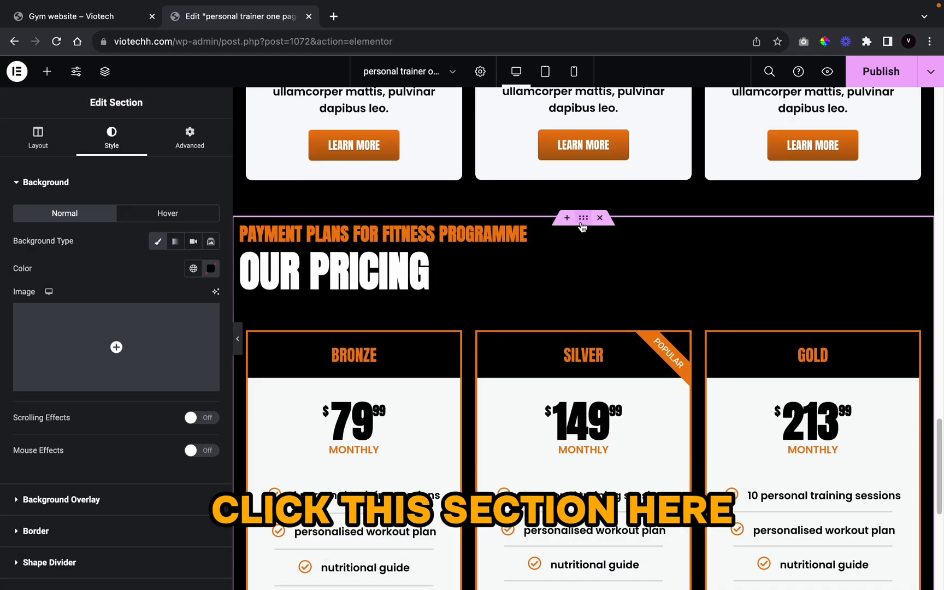
click(189, 138)
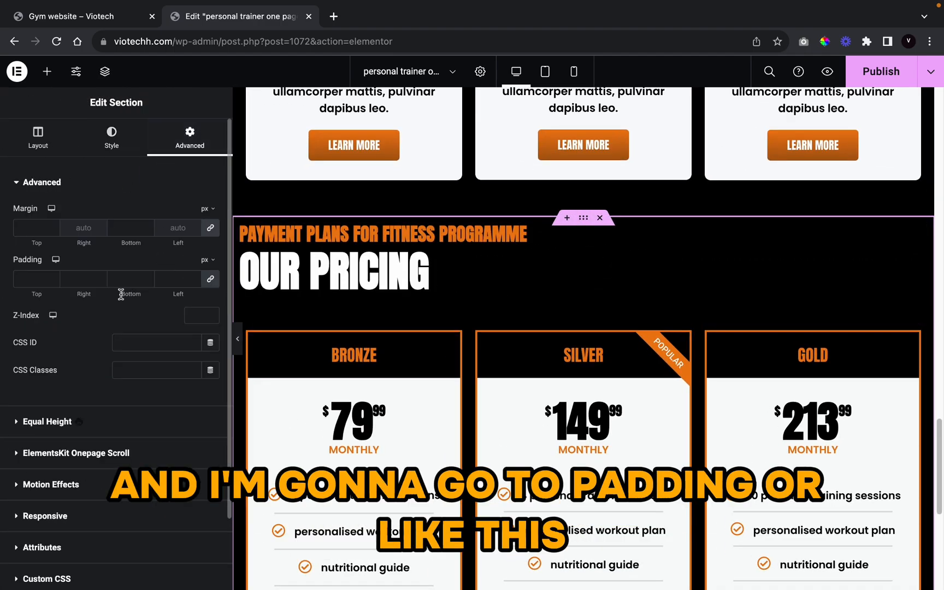
click(212, 280)
click(53, 277)
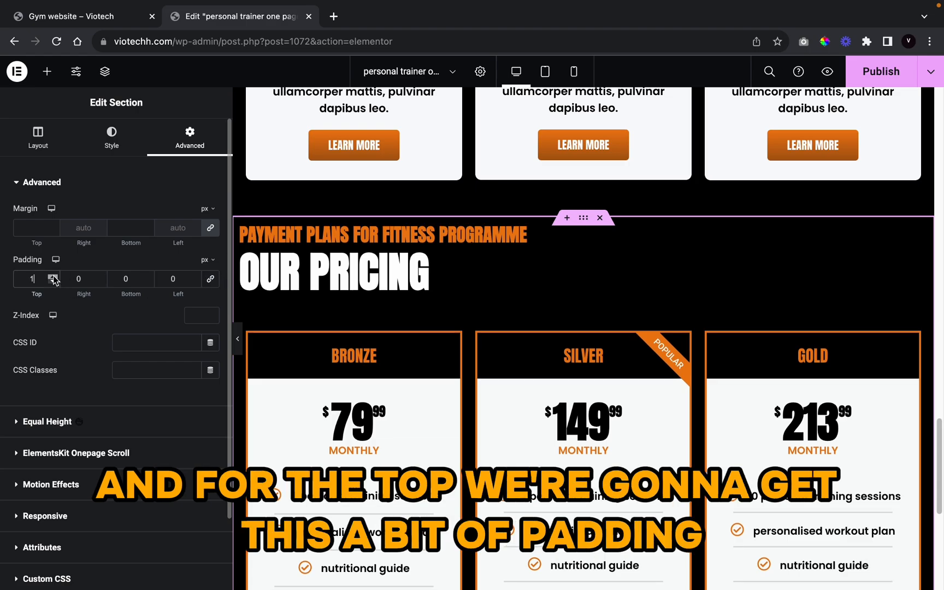
drag(54, 279, 53, 279)
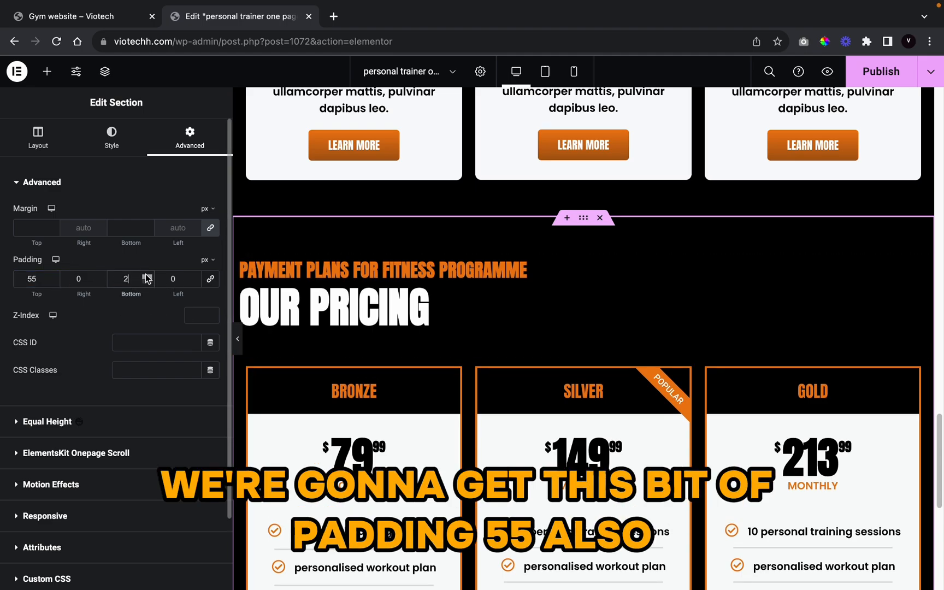
drag(147, 279, 147, 278)
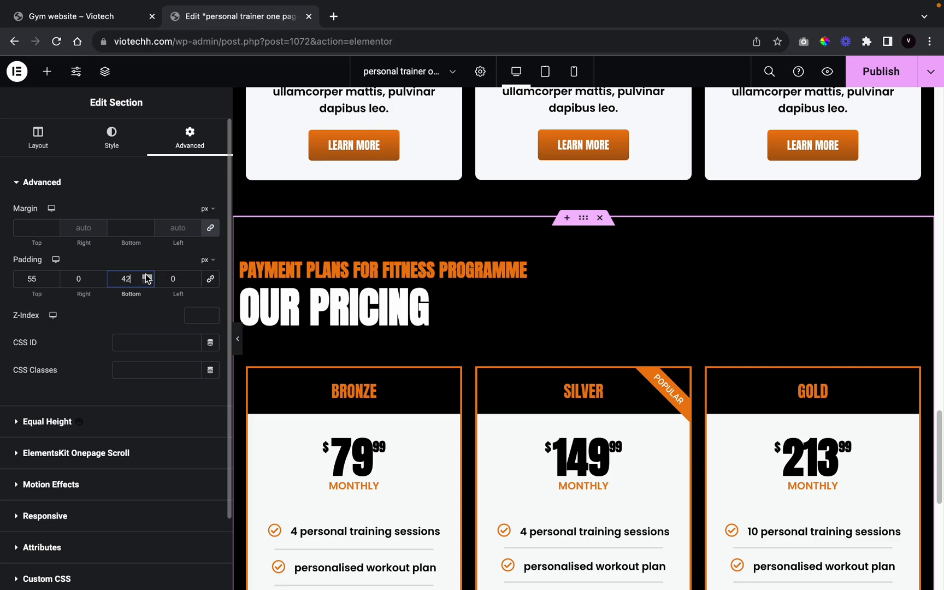
scroll(416, 351, down, 1)
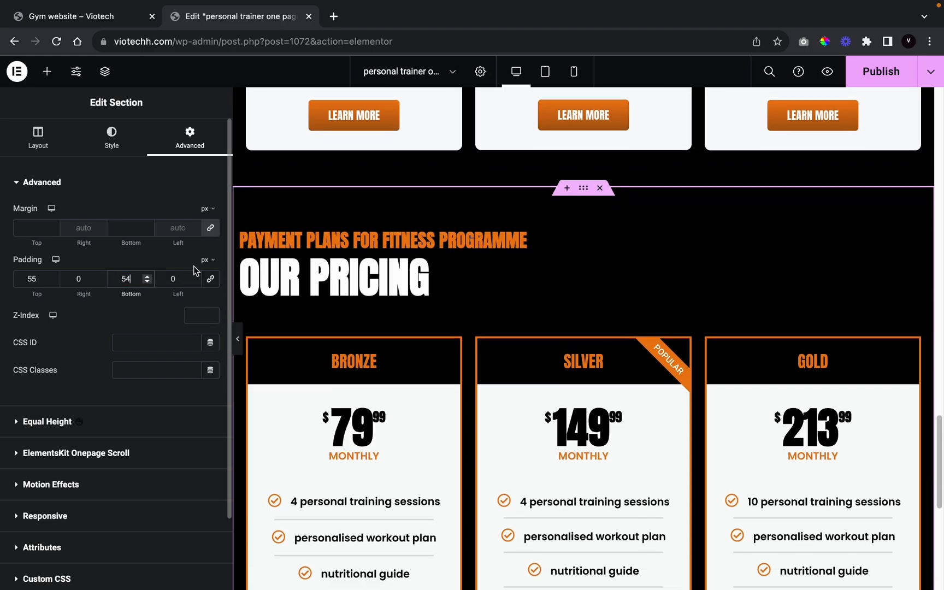
click(147, 276)
scroll(609, 424, down, 10)
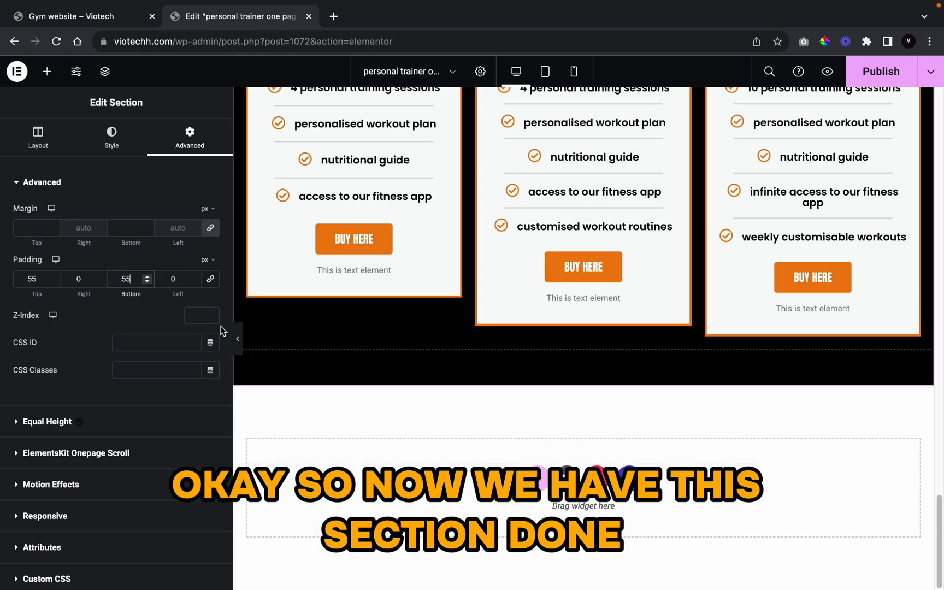
click(237, 334)
scroll(535, 371, up, 5)
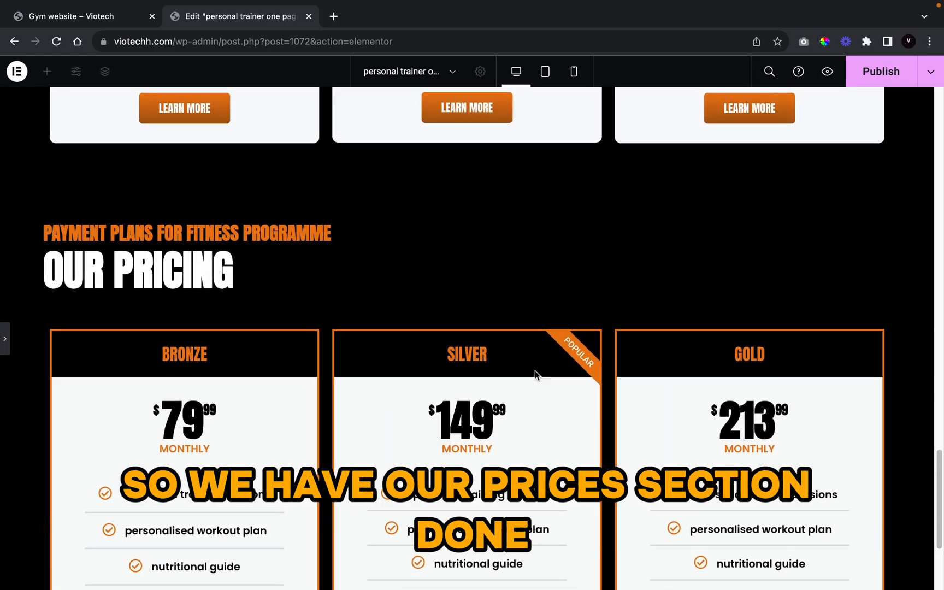
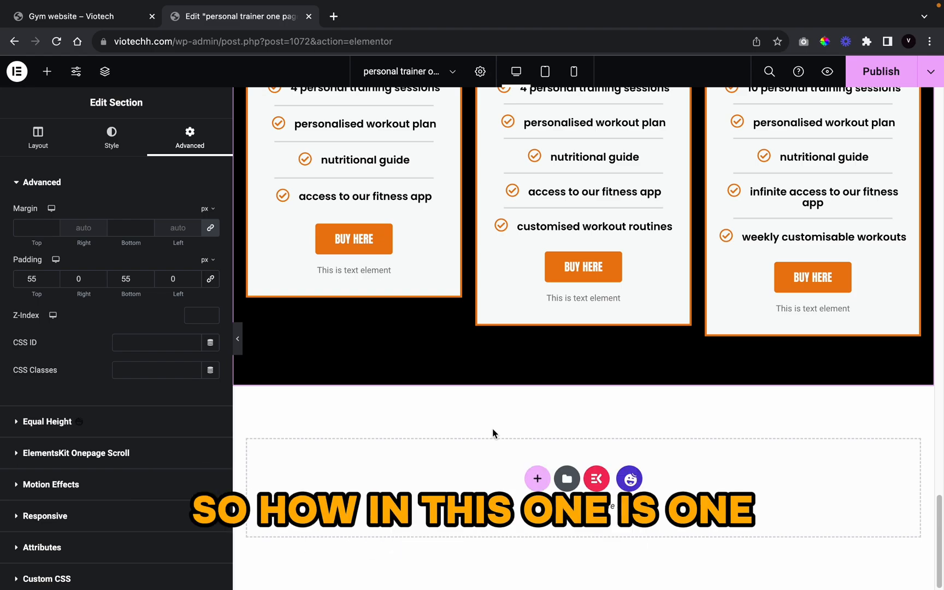
Step: Insert the first 'Check Out Our Testimonials' block from the library's Testimonials category
click(567, 479)
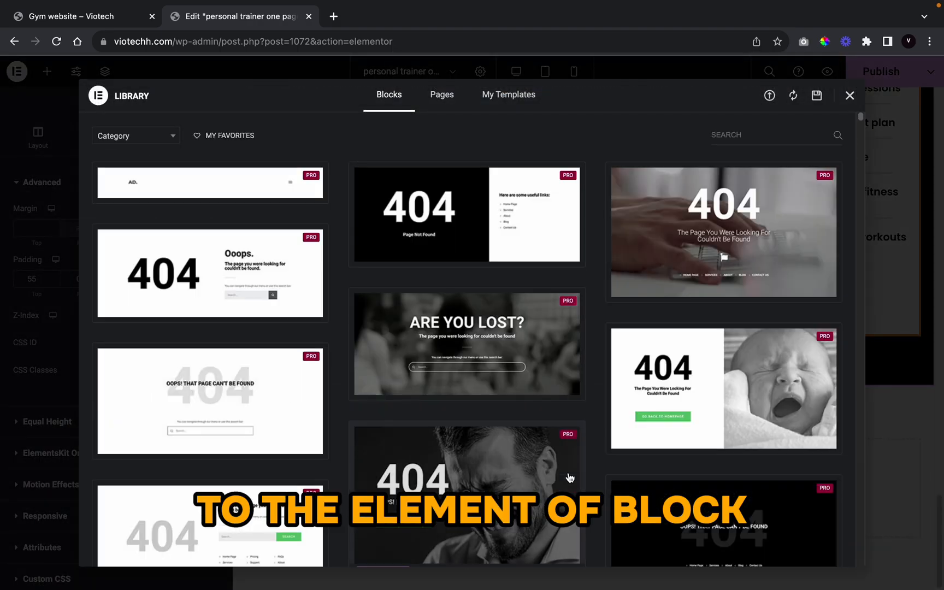
click(129, 138)
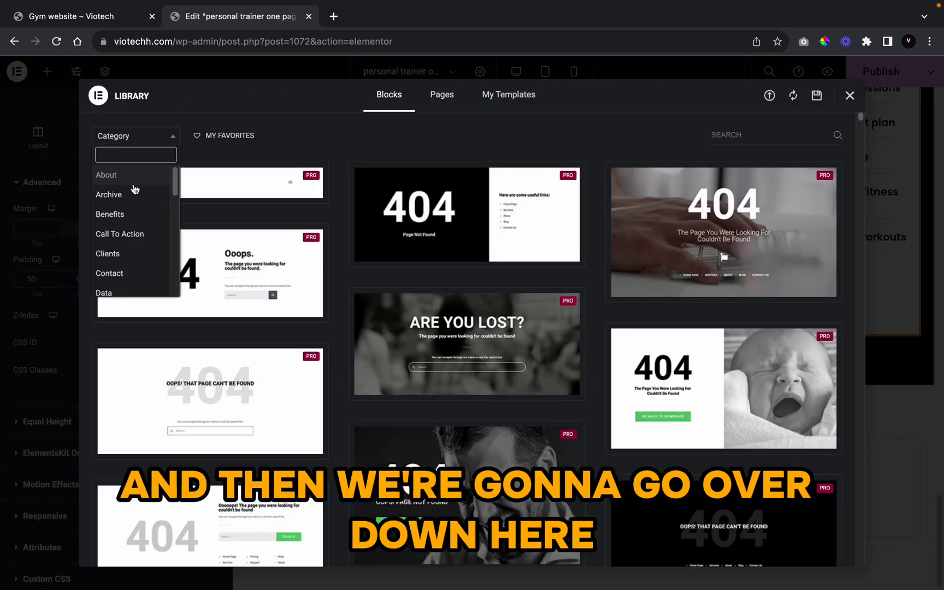
text(tes)
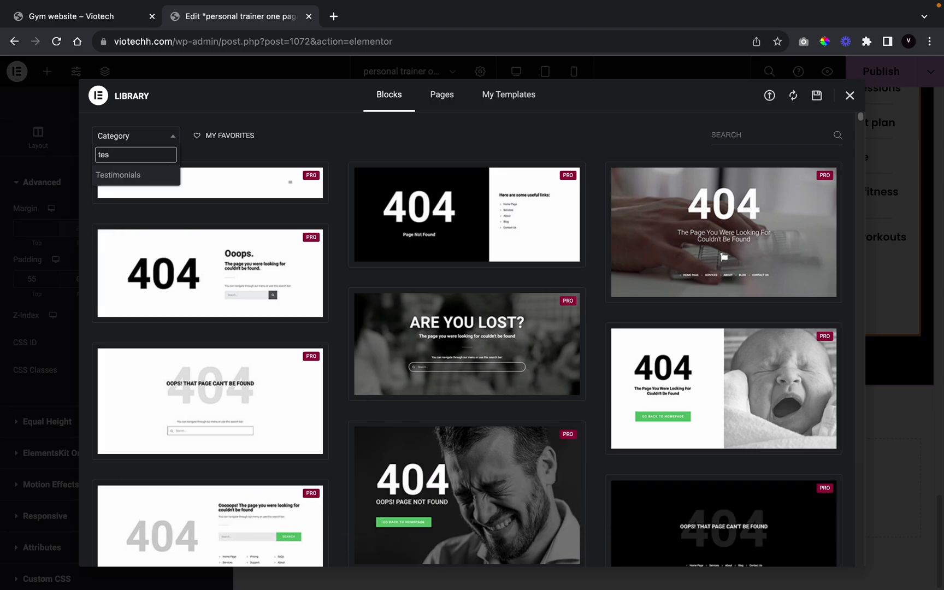
click(133, 178)
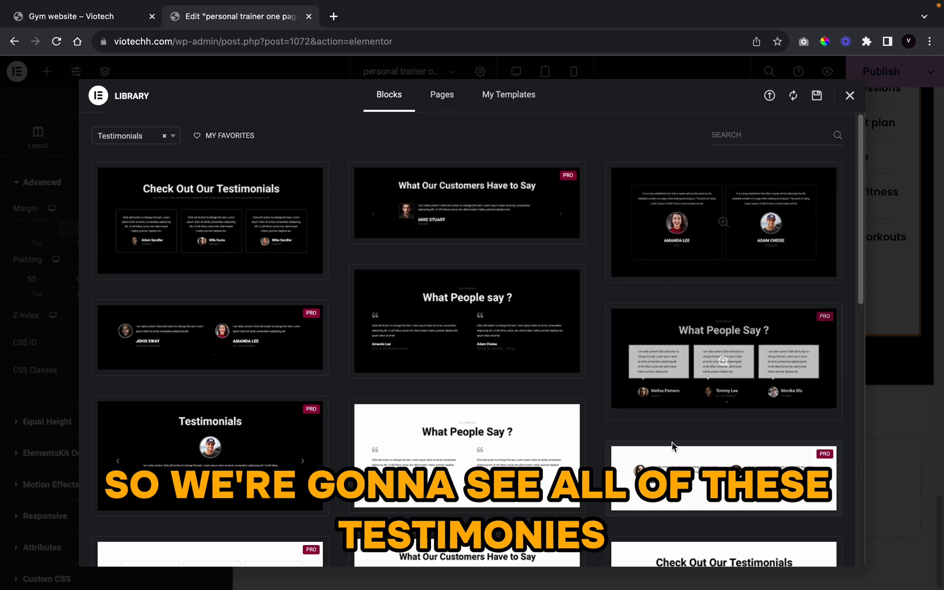
scroll(338, 391, down, 4)
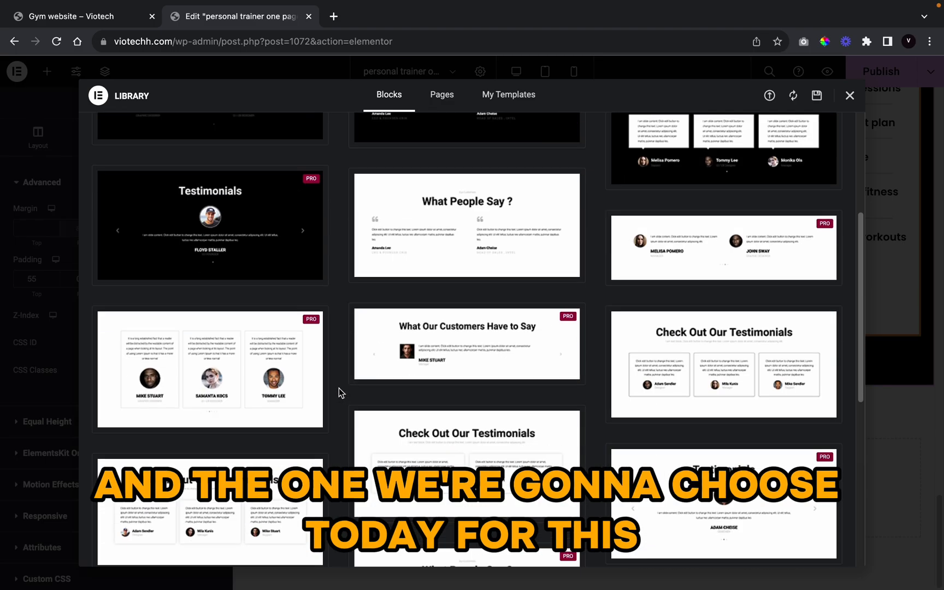
scroll(342, 392, up, 4)
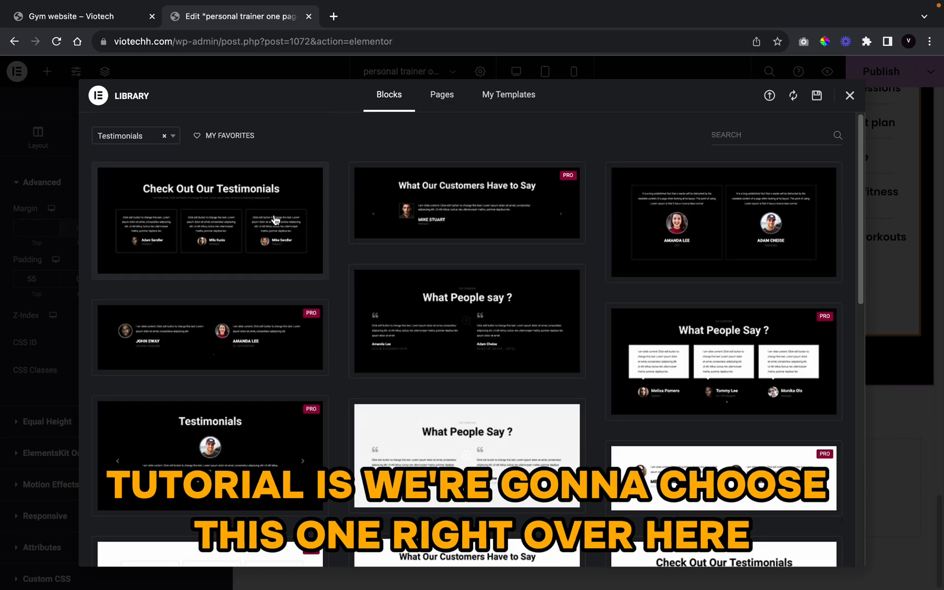
click(141, 270)
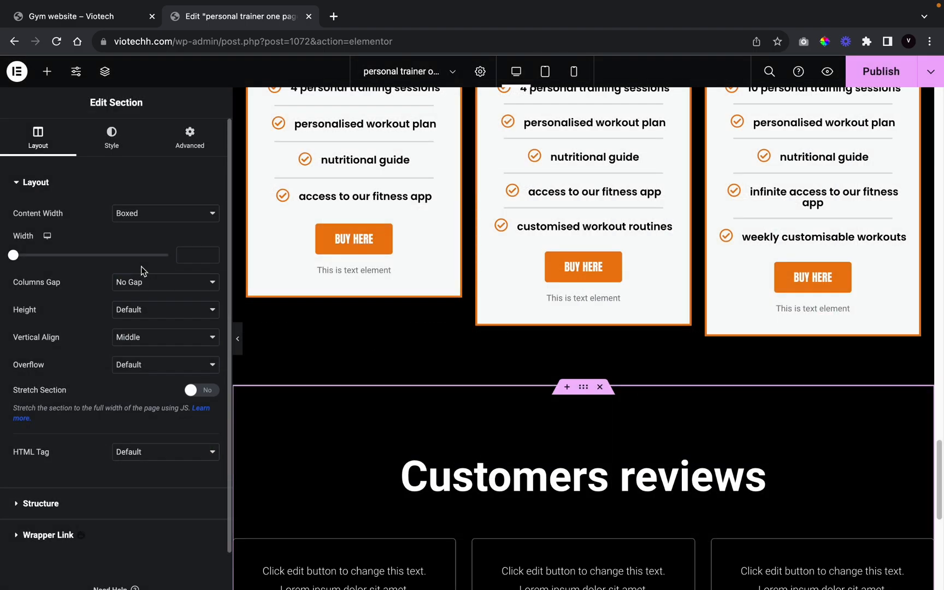
Step: Drag a new EKIT Heading widget in above the Customers reviews heading
scroll(637, 360, down, 8)
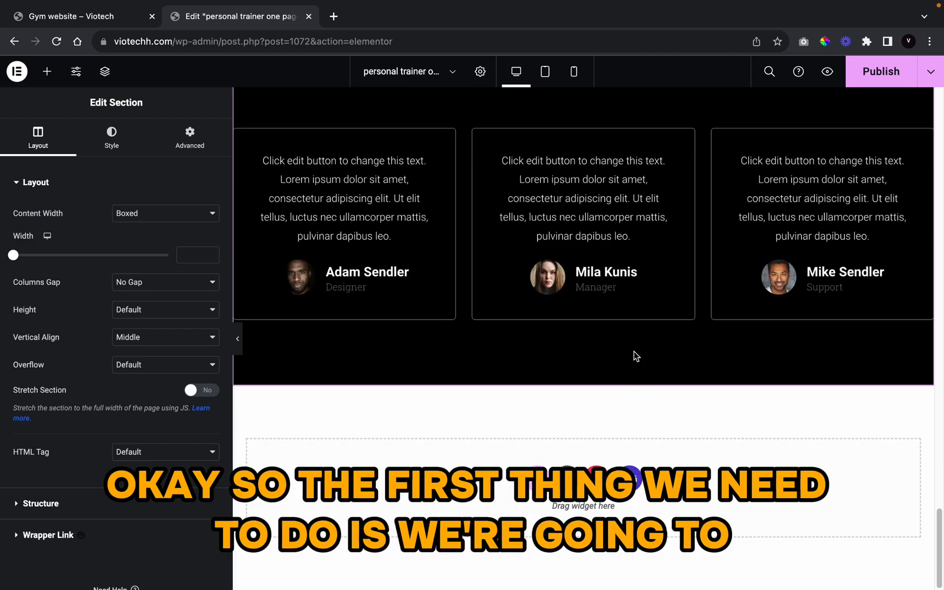
scroll(637, 339, up, 5)
click(598, 332)
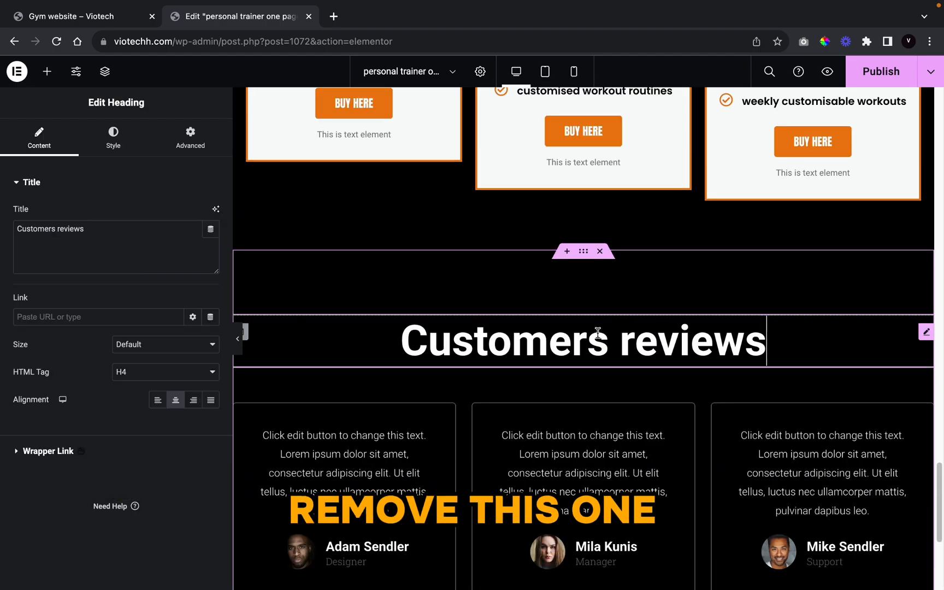
scroll(475, 315, down, 5)
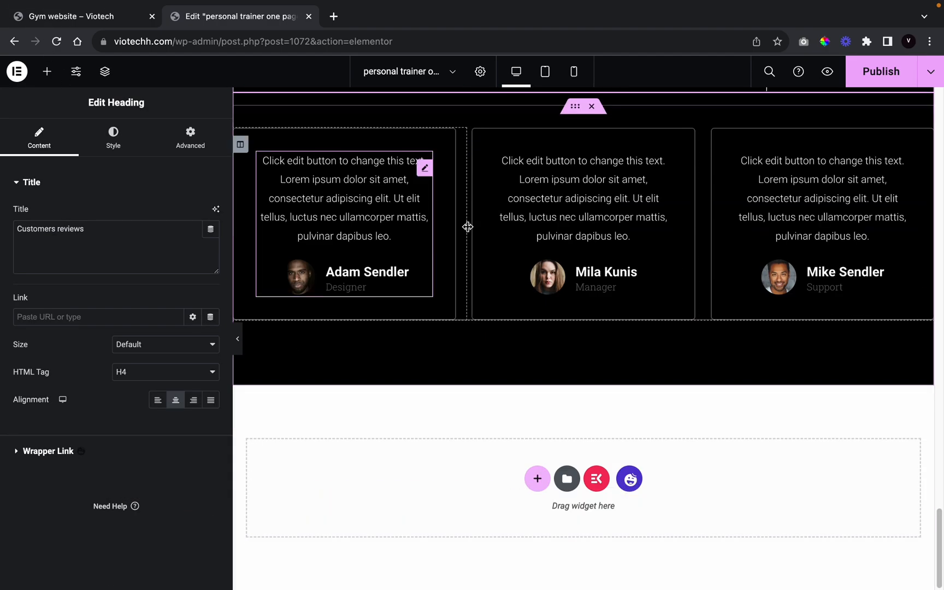
scroll(501, 290, up, 5)
scroll(502, 290, up, 1)
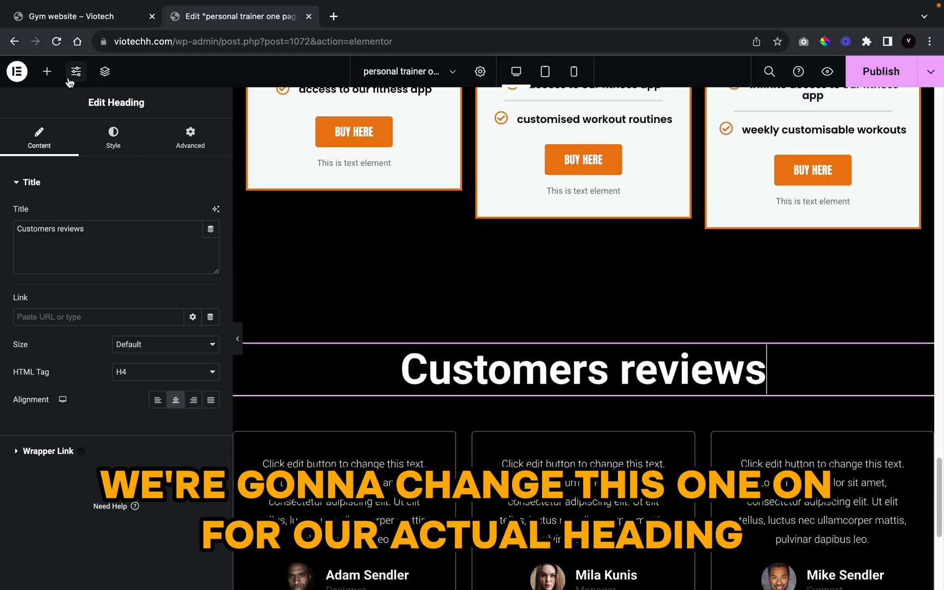
click(47, 71)
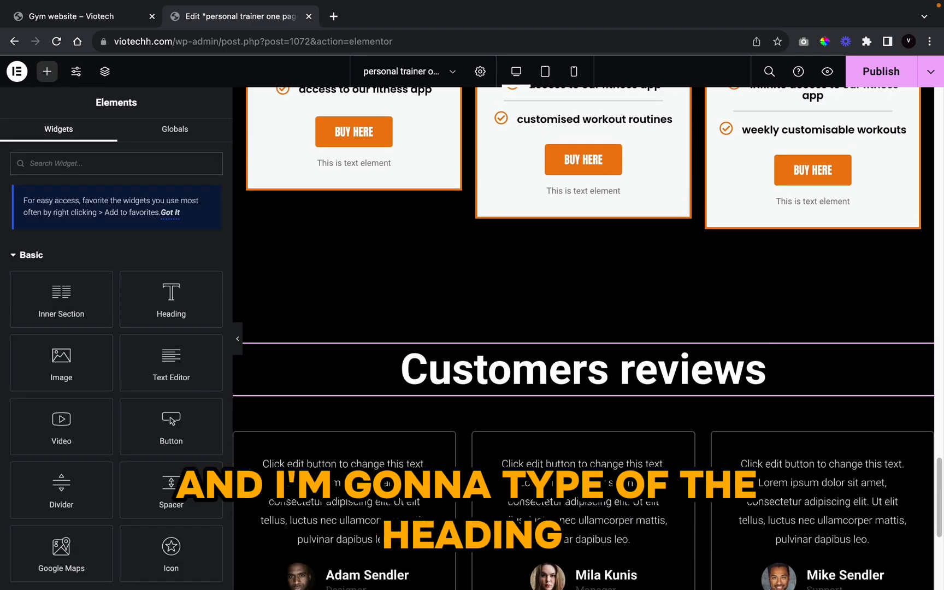
text(heading)
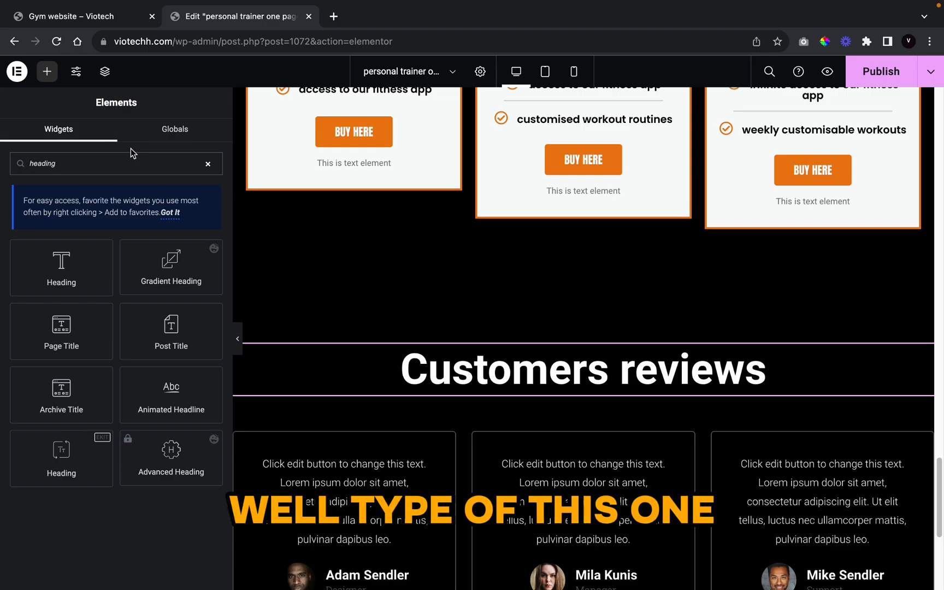
drag(100, 442, 556, 363)
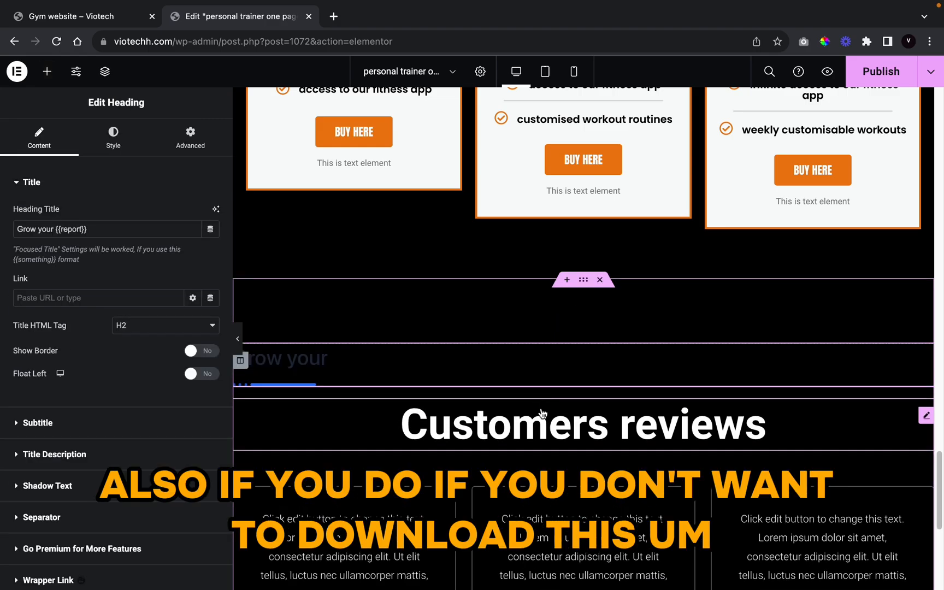
Step: Delete the old Customers reviews heading and select the new 'Grow your {{report}}' heading
right_click(542, 413)
click(579, 574)
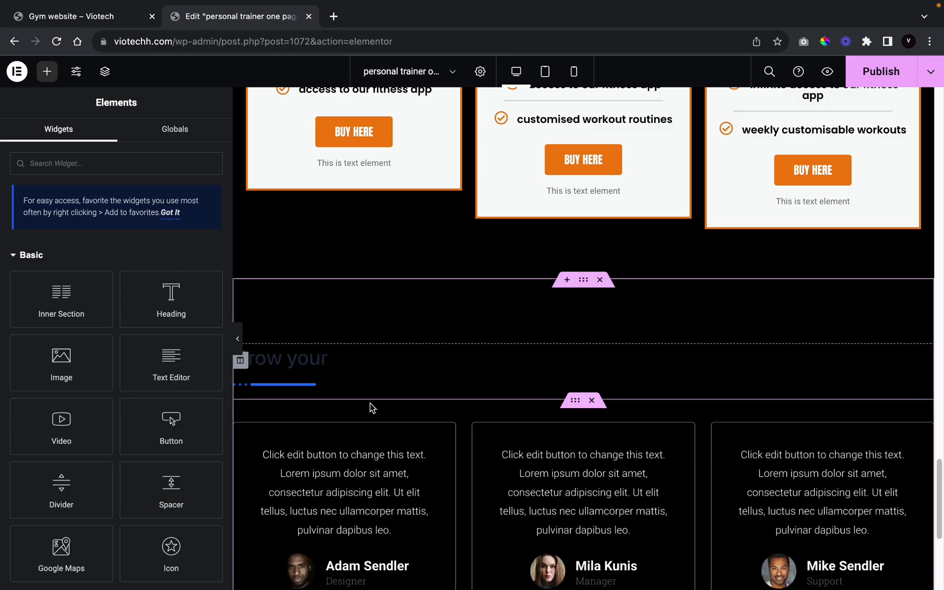
click(318, 362)
click(109, 140)
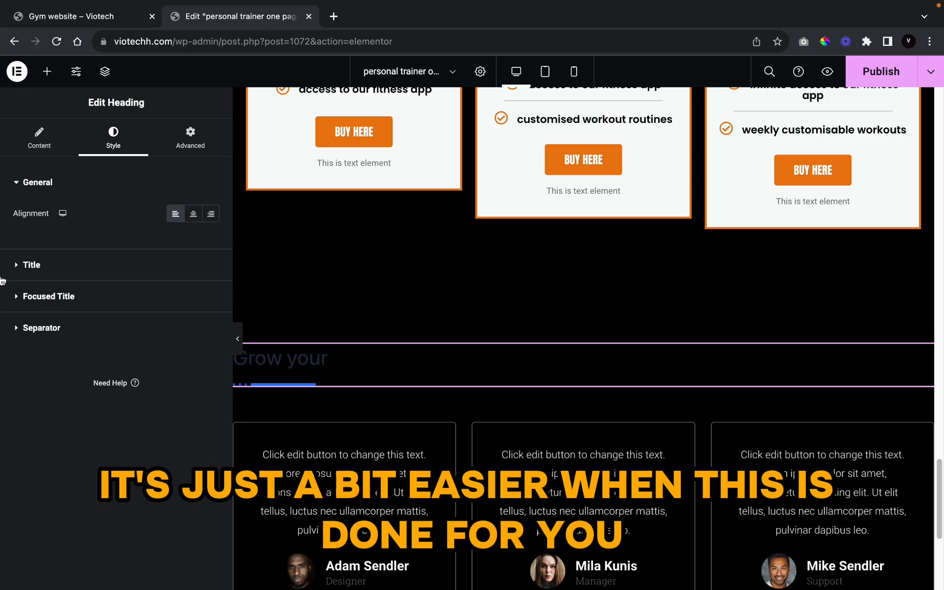
click(44, 154)
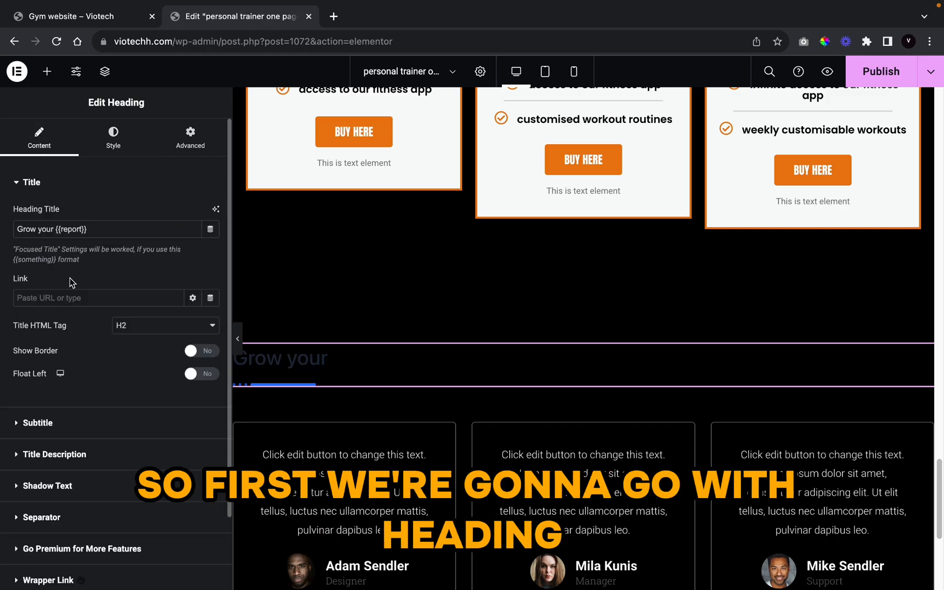
Step: Retitle the heading 'testimonials' with subtitle 'see what people have say about our training services'
triple_click(97, 234)
text(te)
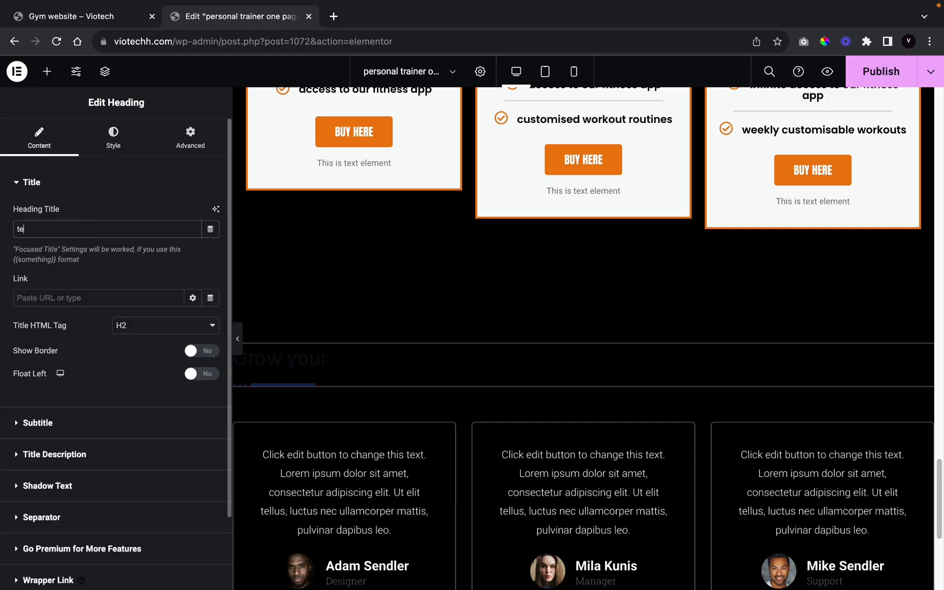
text(sti)
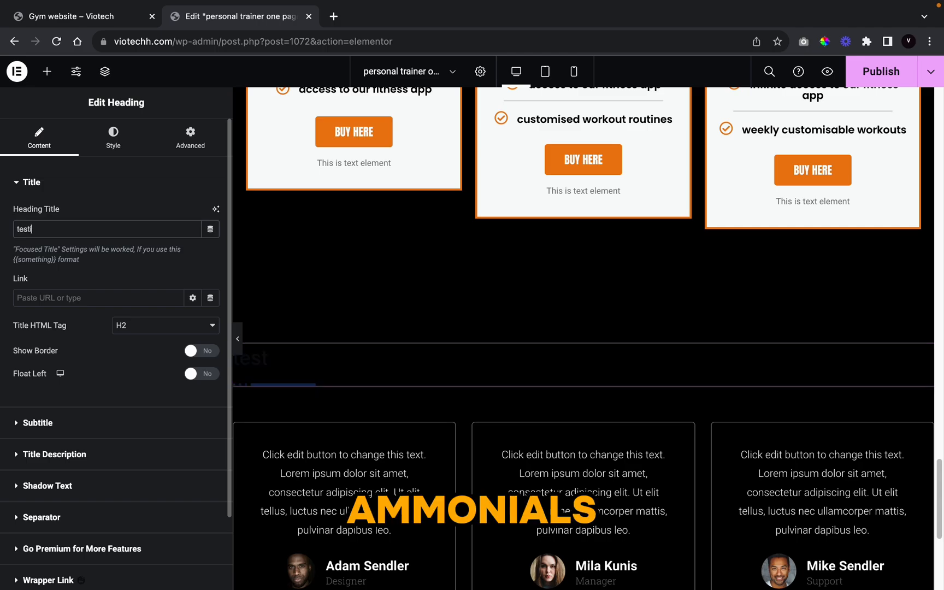
text(monials)
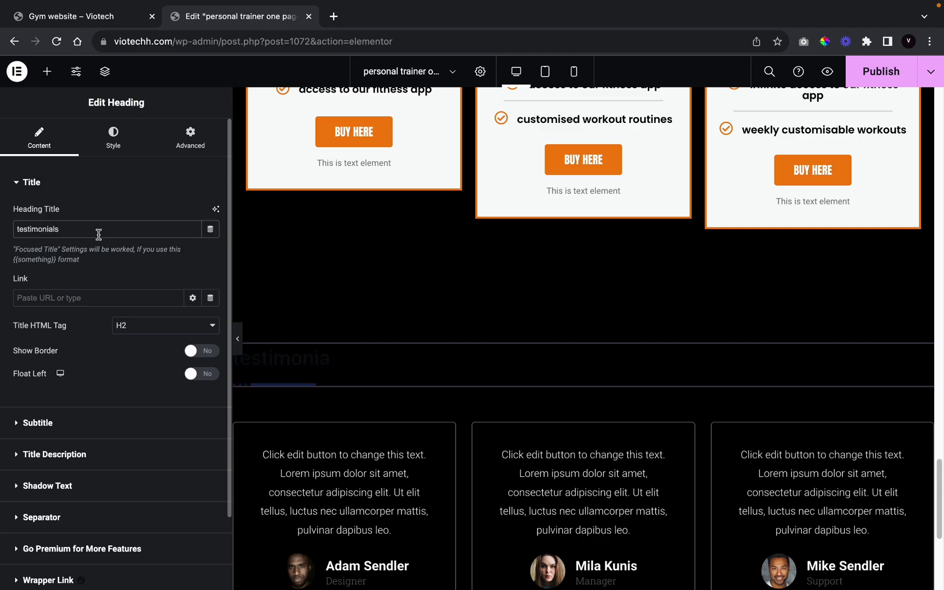
click(32, 424)
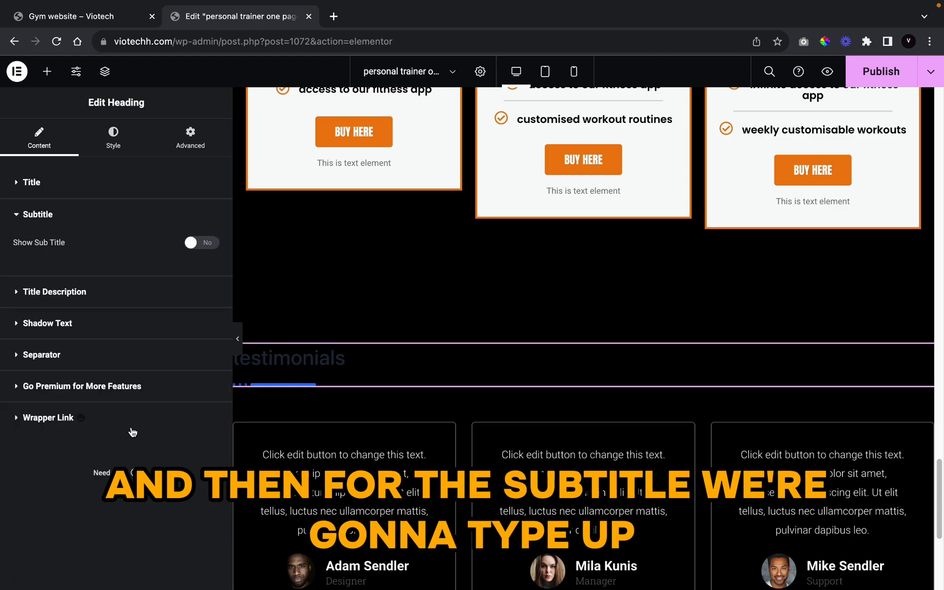
click(199, 246)
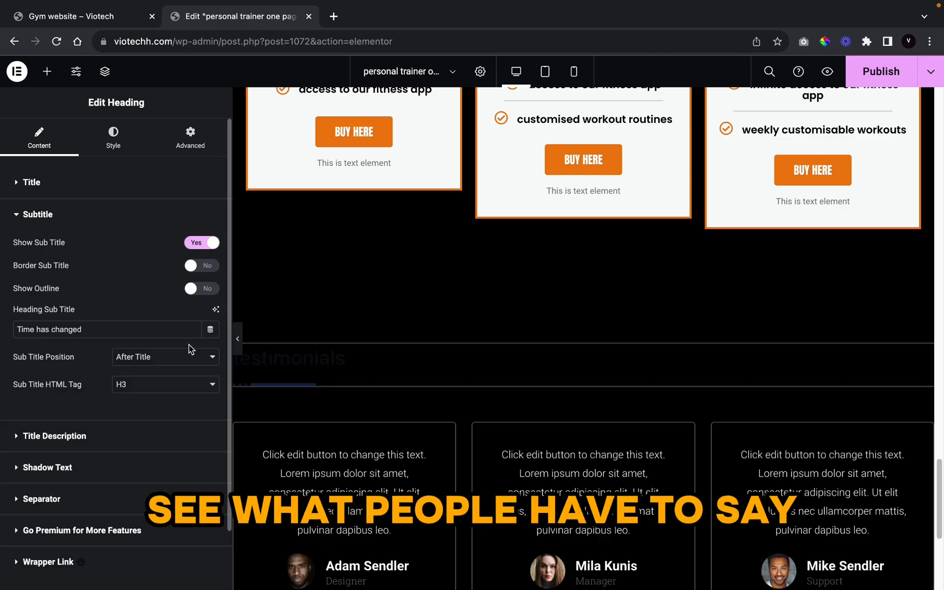
triple_click(116, 327)
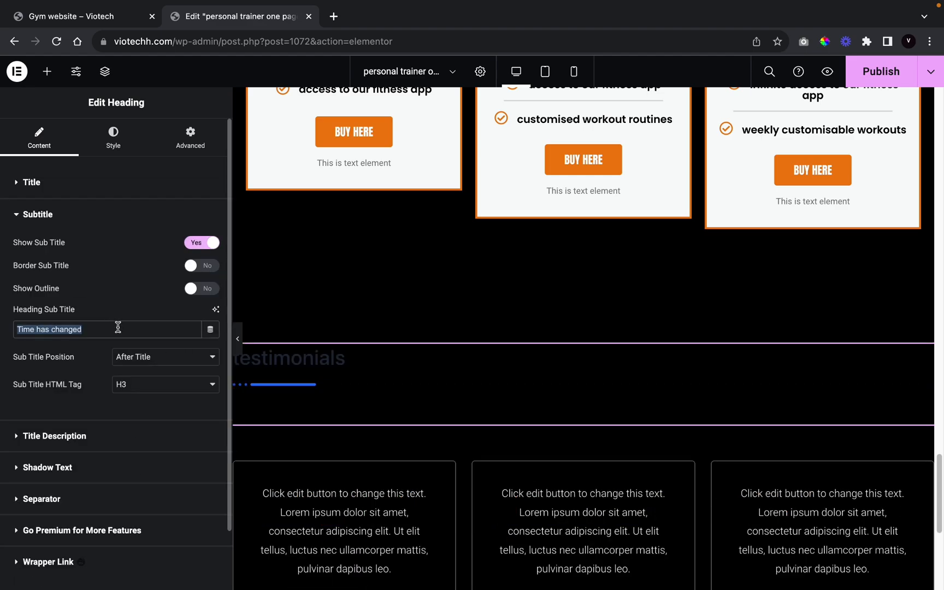
key(BackSpace)
text(see)
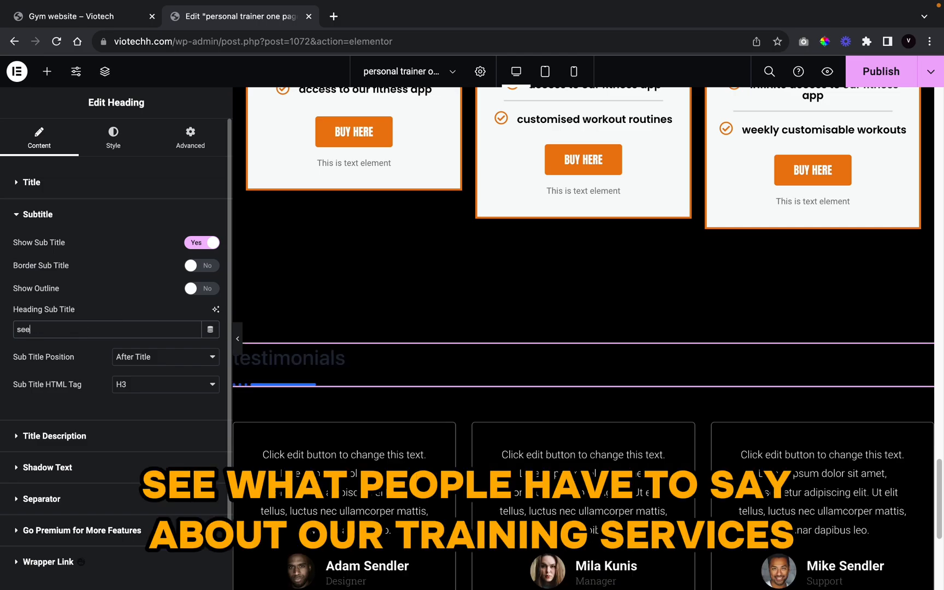
text( what people)
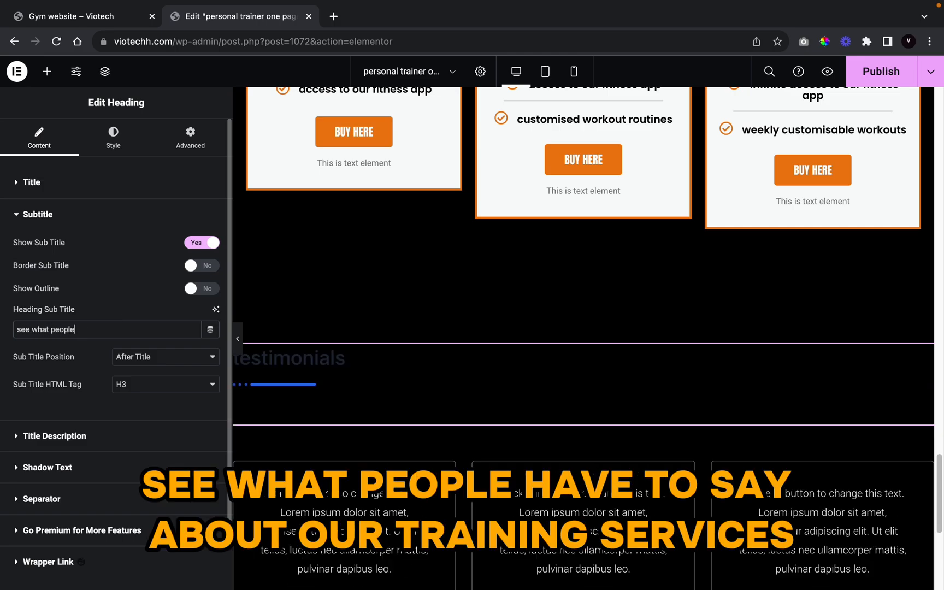
text( have say about our training service)
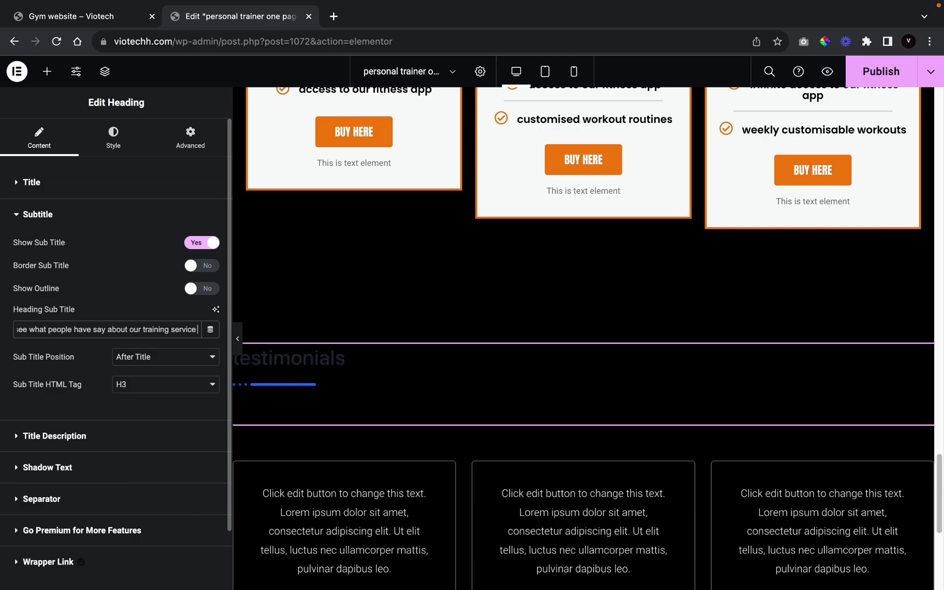
text(s)
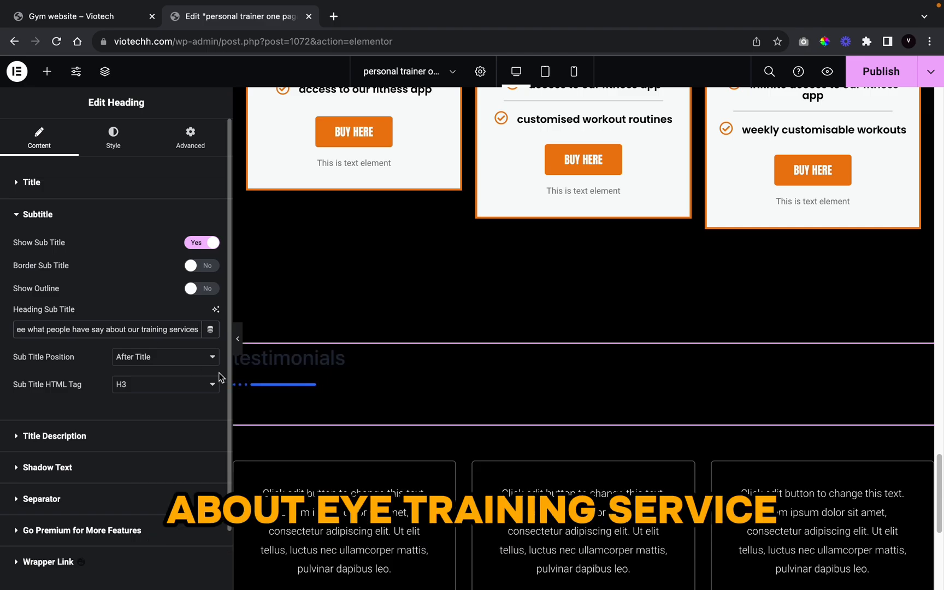
Step: Place the subtitle before the title and hide the separator line
click(161, 355)
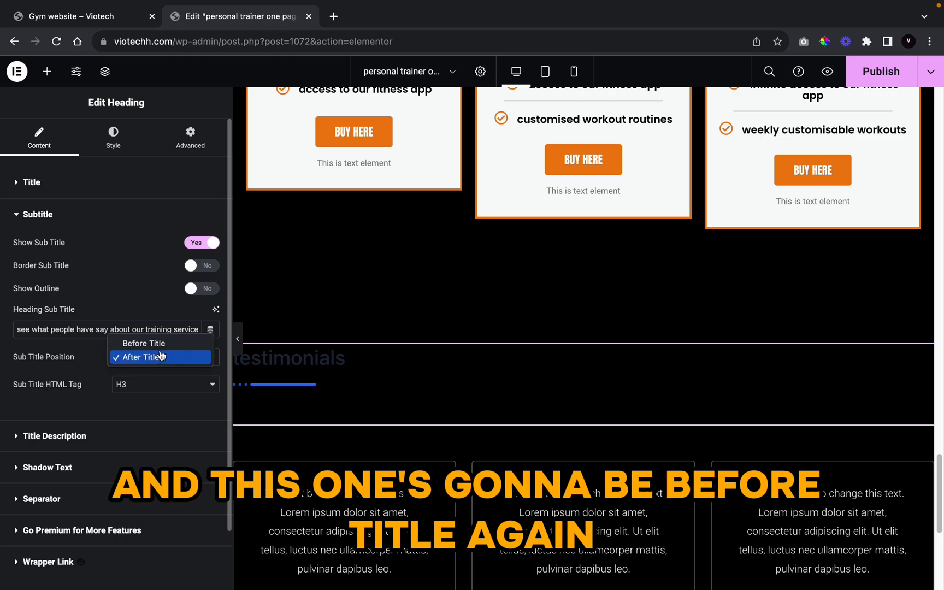
click(155, 339)
click(86, 494)
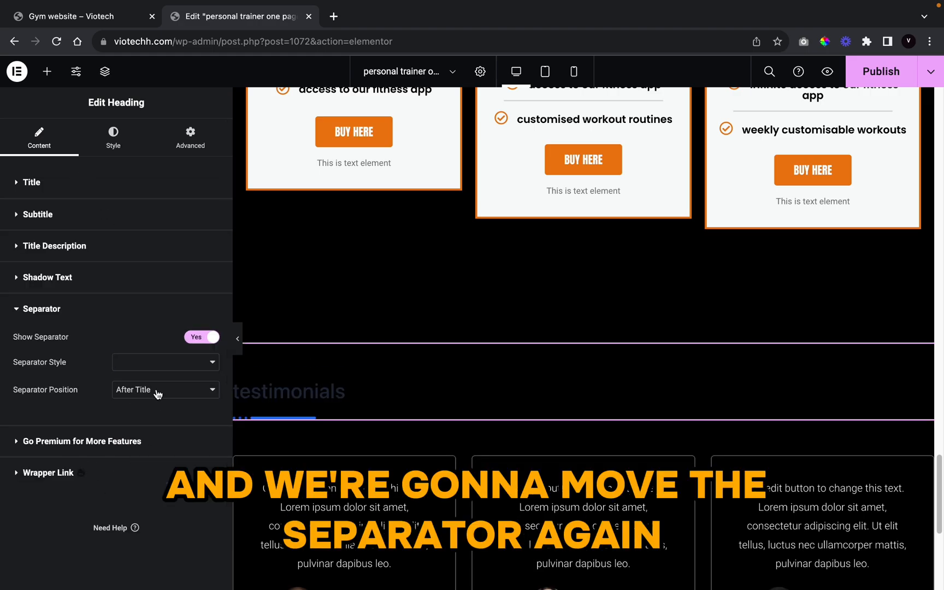
click(198, 337)
Step: Set the heading title colour to the global white
click(113, 138)
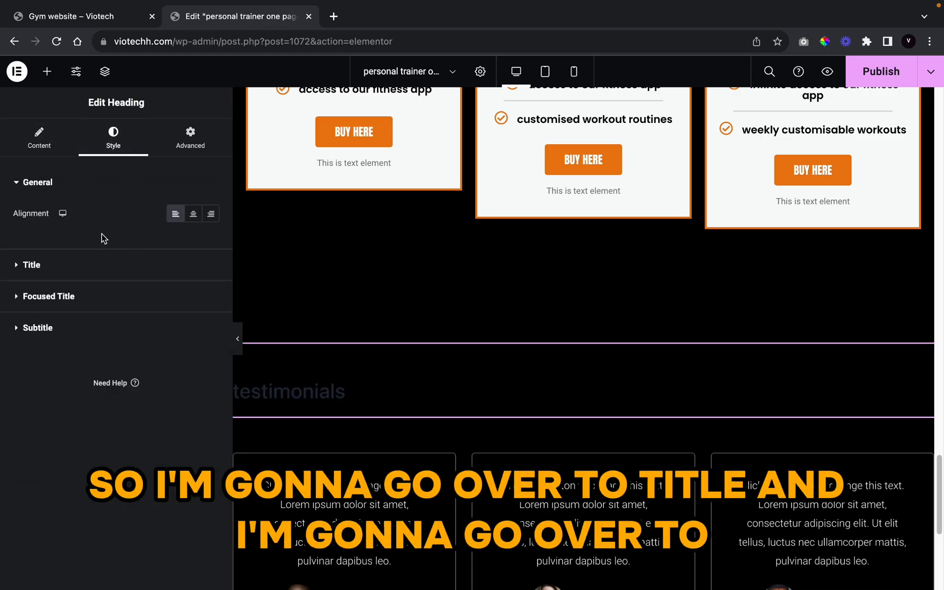
click(217, 260)
click(193, 245)
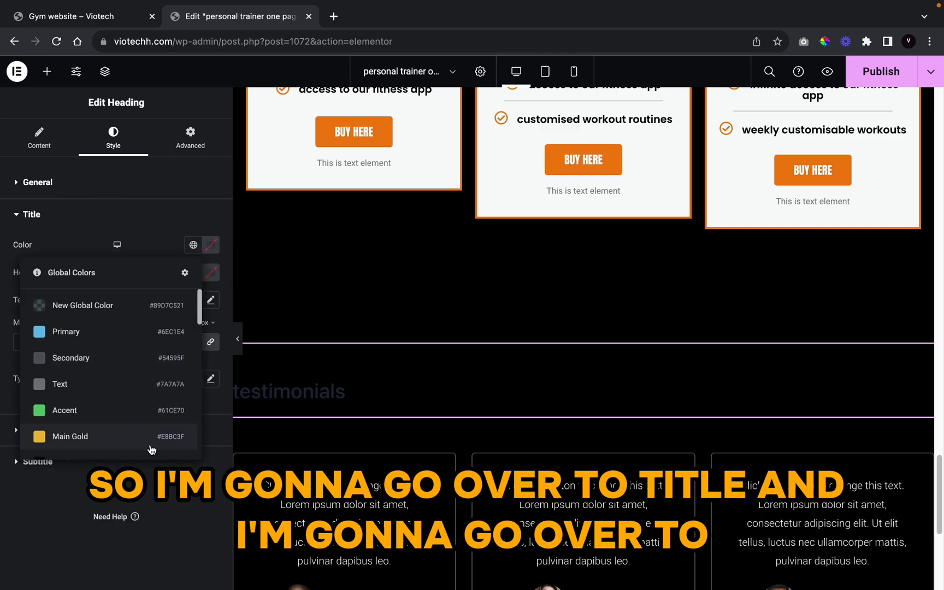
scroll(152, 446, down, 10)
scroll(135, 432, up, 3)
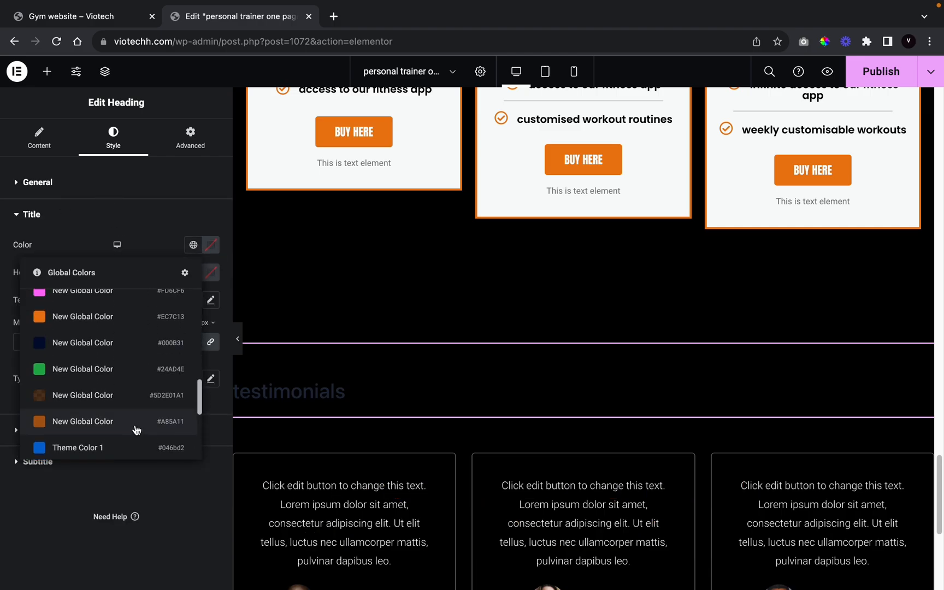
scroll(135, 432, down, 4)
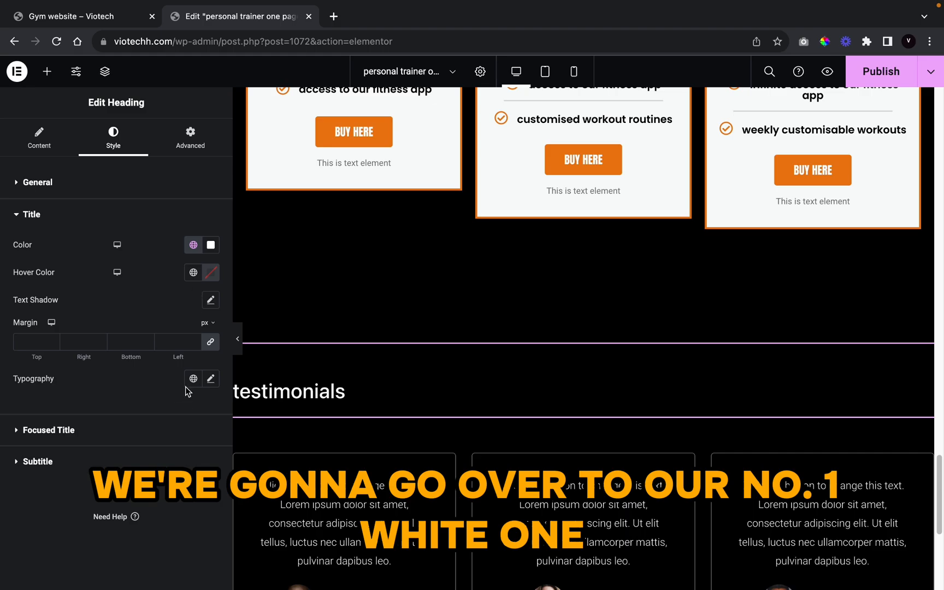
Step: Set the title font to Anton with Uppercase text transform
click(211, 379)
click(189, 439)
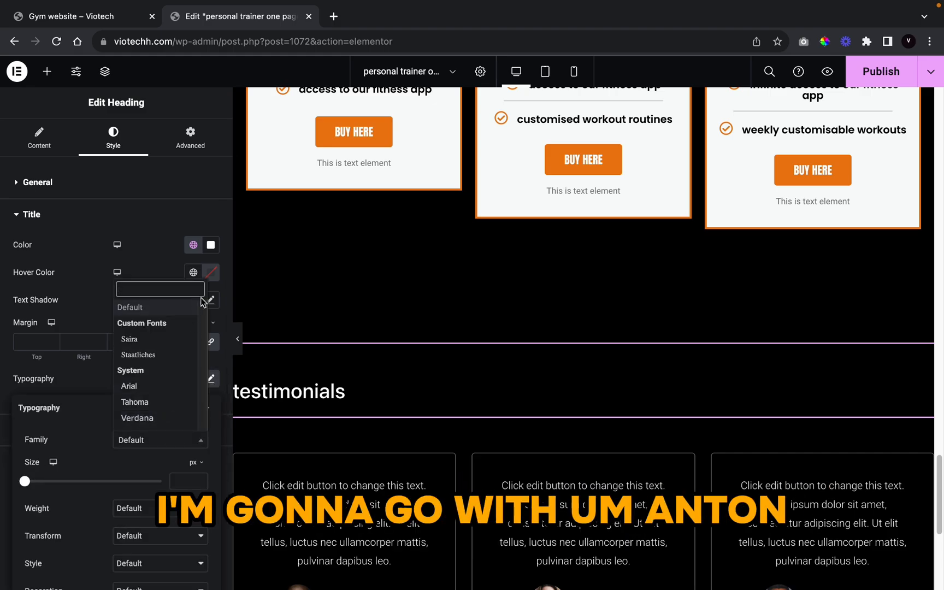
text(anto)
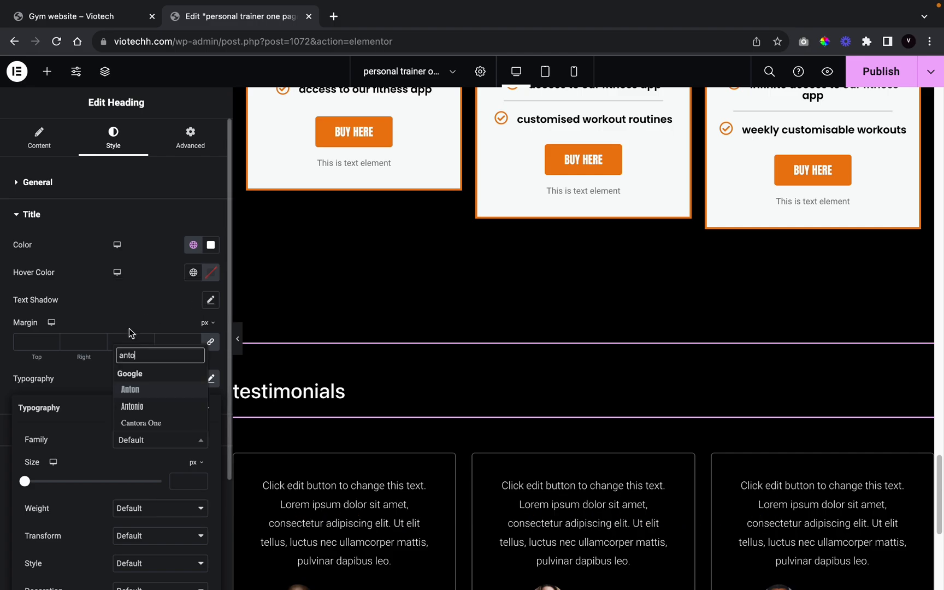
click(131, 389)
scroll(130, 387, down, 3)
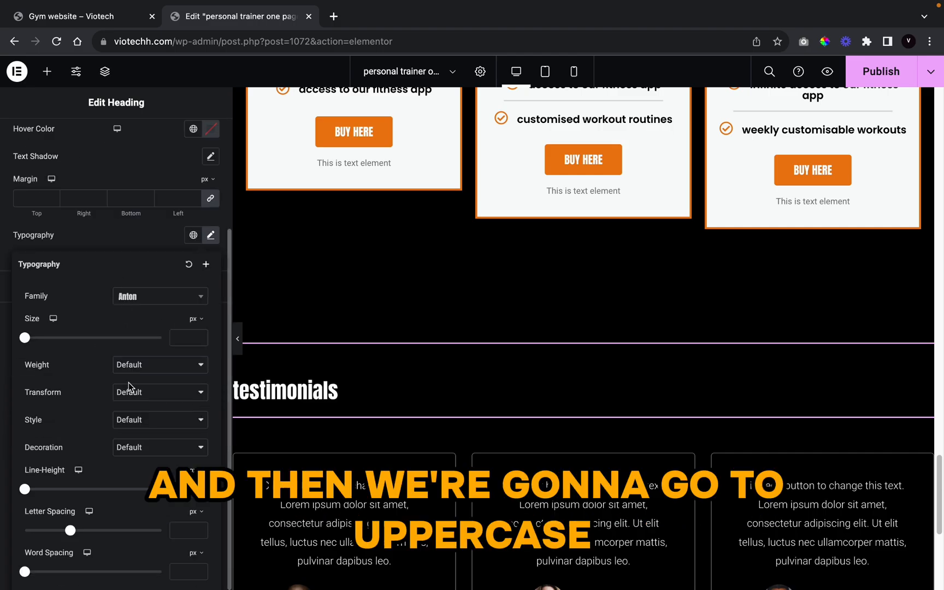
click(136, 384)
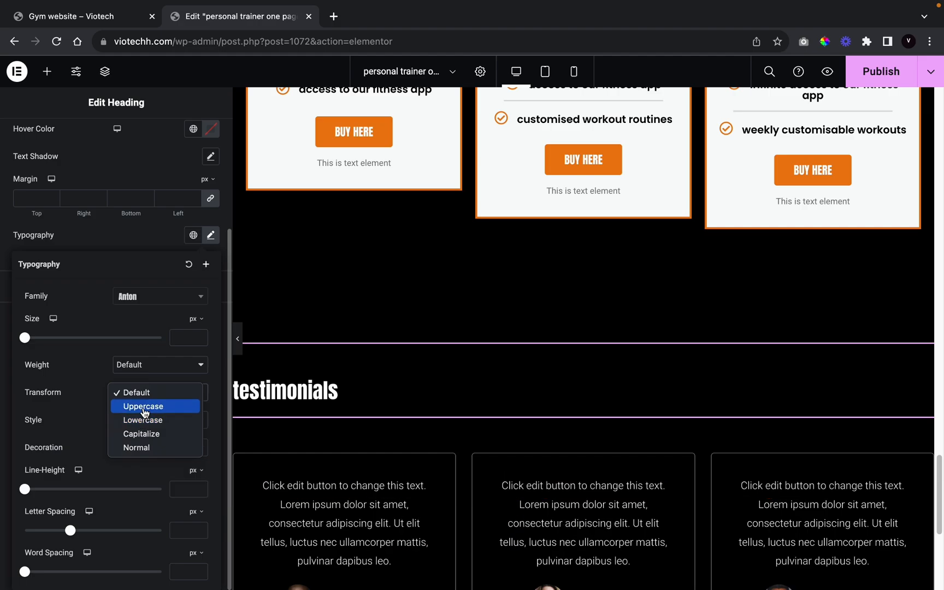
click(135, 405)
Step: Set the title font size to 66 px
click(199, 338)
text(2)
click(199, 336)
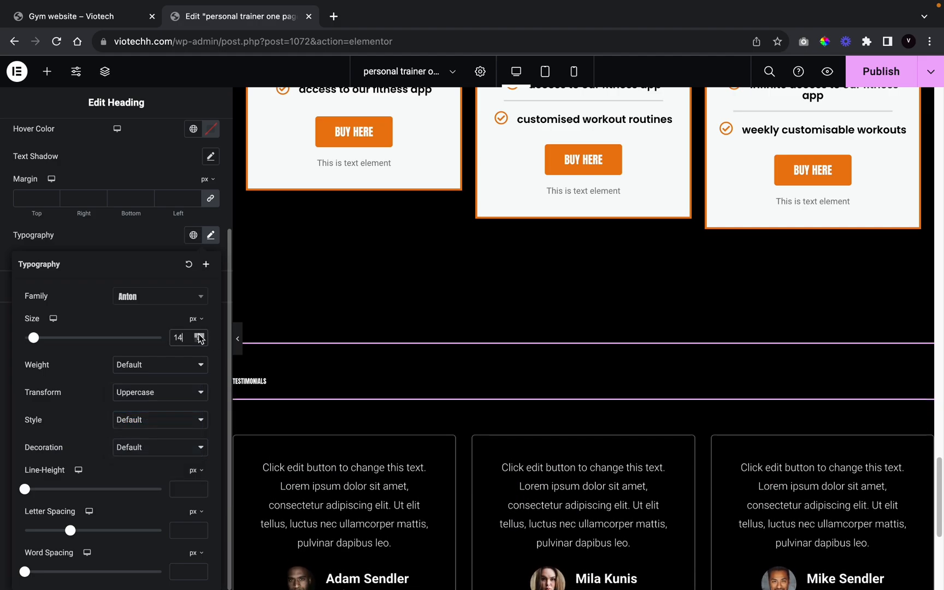
click(200, 335)
click(200, 335)
click(199, 335)
click(199, 335)
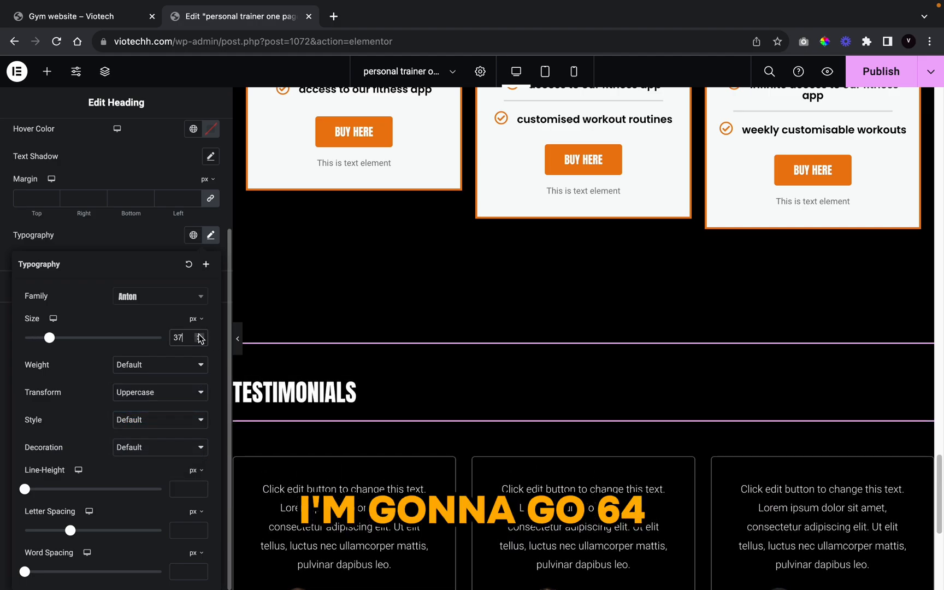
click(199, 335)
click(199, 335)
click(199, 336)
click(199, 335)
click(199, 336)
click(200, 335)
click(200, 336)
click(200, 335)
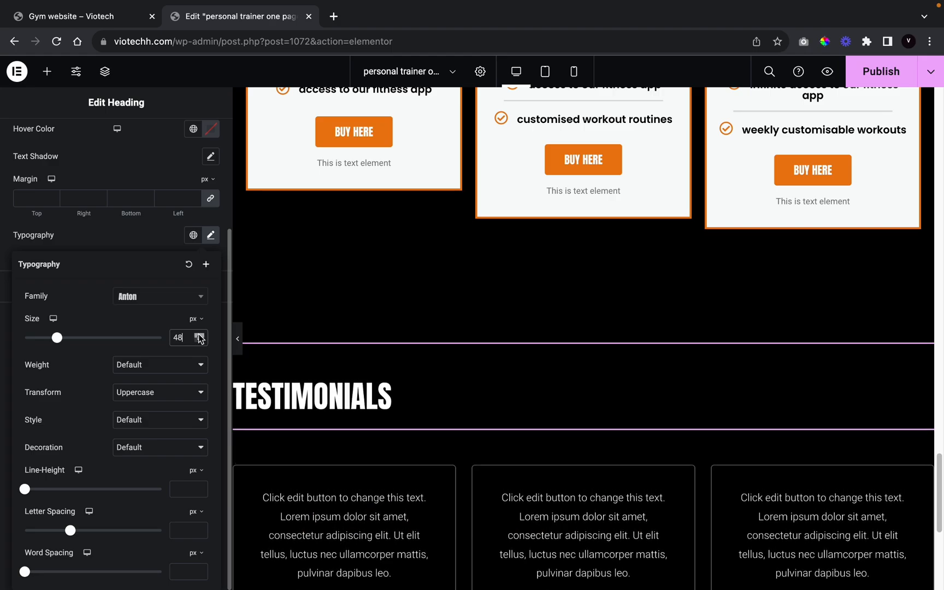
click(200, 335)
click(199, 335)
click(200, 335)
click(199, 335)
click(199, 336)
click(199, 336)
click(199, 335)
click(199, 336)
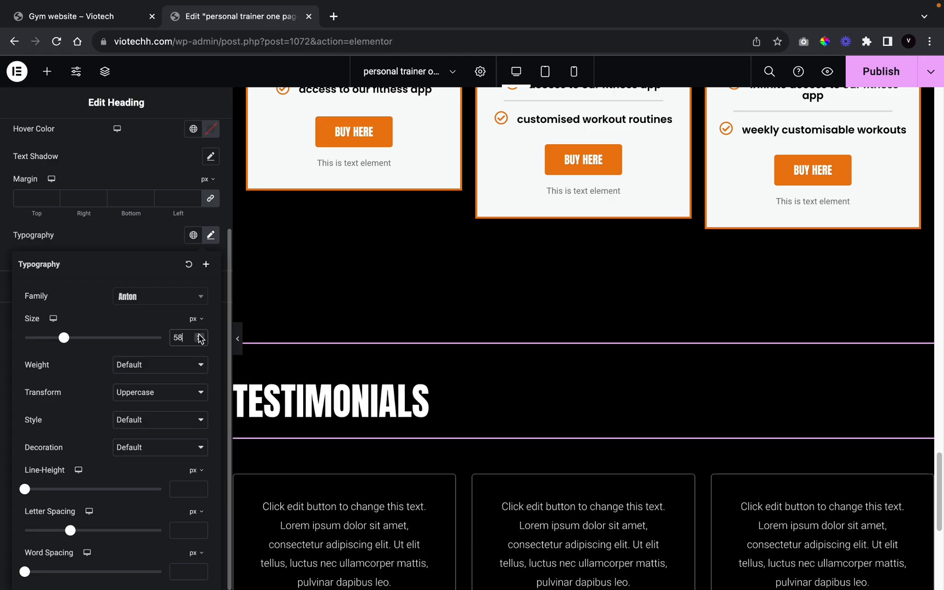
click(200, 335)
click(200, 336)
click(200, 336)
click(200, 335)
click(200, 335)
click(199, 335)
click(199, 335)
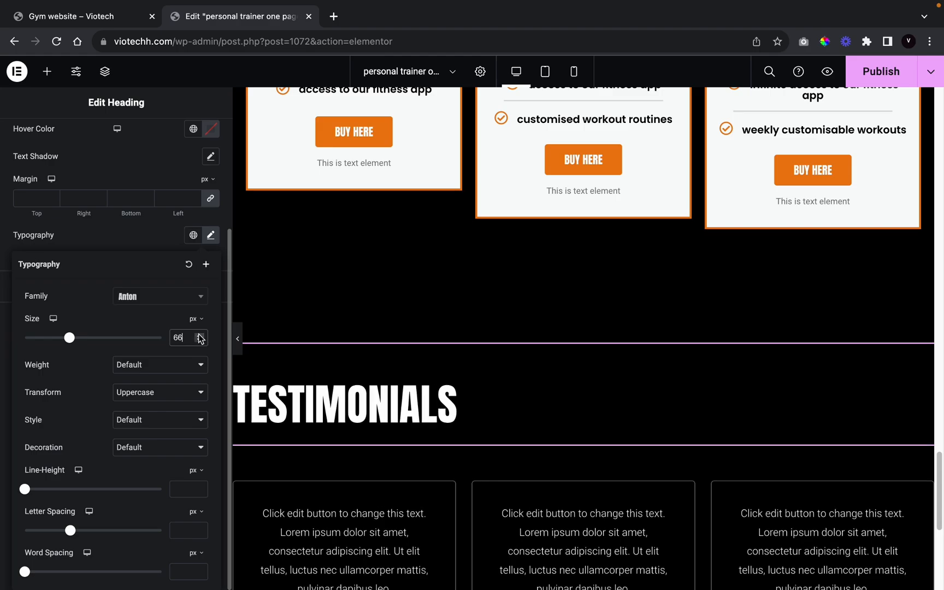
click(199, 336)
click(200, 335)
click(200, 336)
click(199, 341)
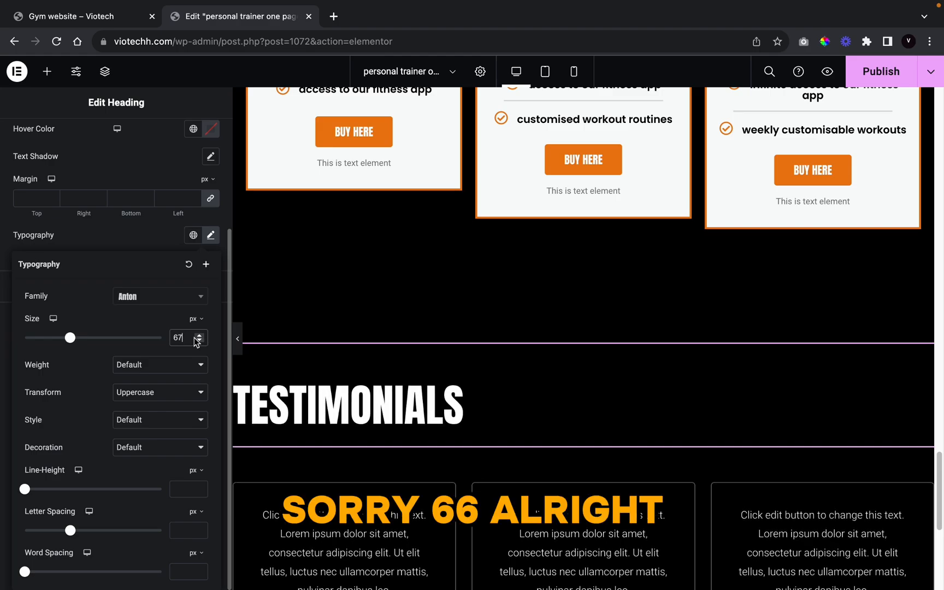
click(199, 341)
click(199, 341)
click(199, 335)
scroll(390, 416, down, 5)
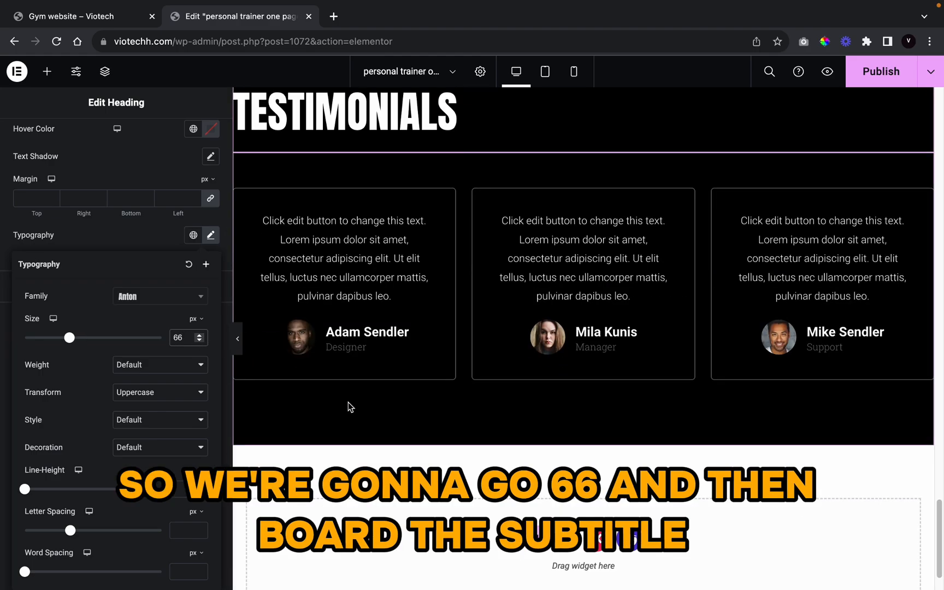
scroll(350, 405, up, 2)
click(78, 245)
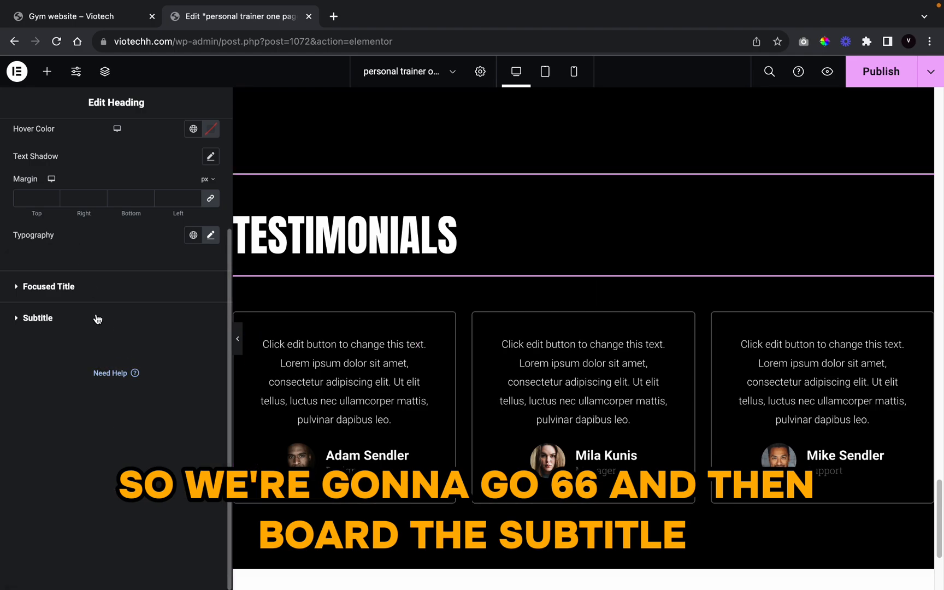
click(97, 318)
click(192, 328)
Step: Make the subtitle orange and set its font to Anton
scroll(131, 497, down, 3)
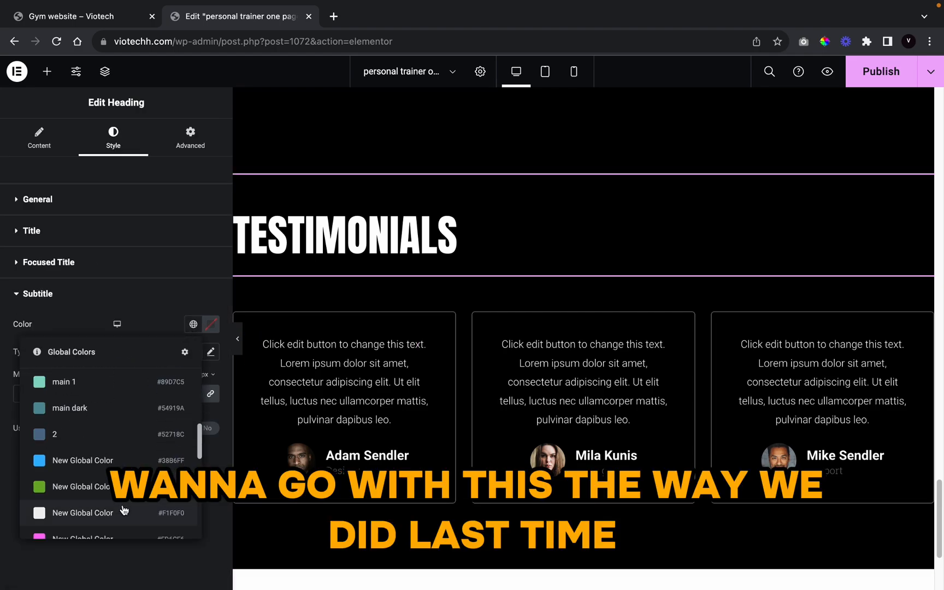
scroll(196, 445, up, 3)
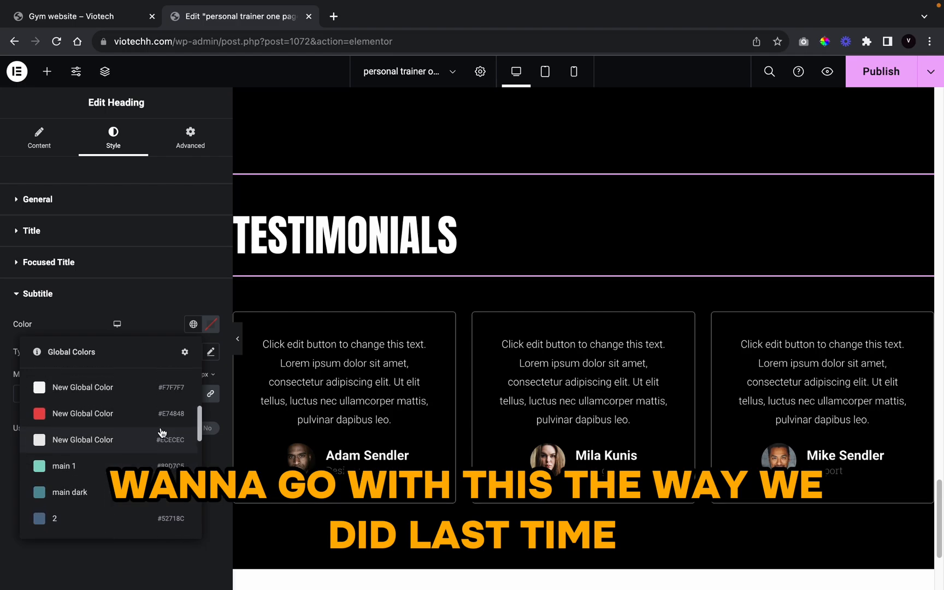
scroll(162, 432, down, 10)
scroll(161, 432, up, 5)
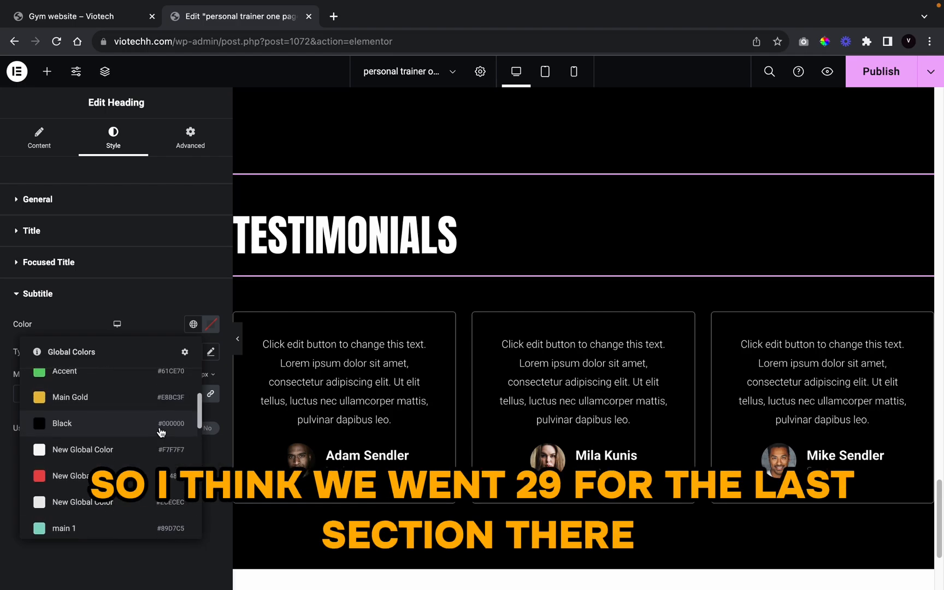
click(164, 449)
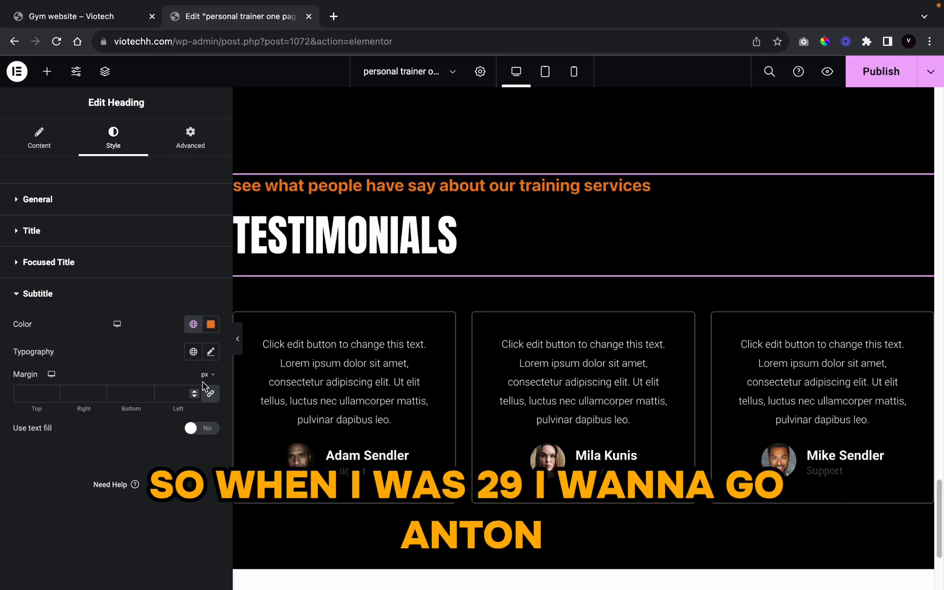
click(210, 353)
click(149, 420)
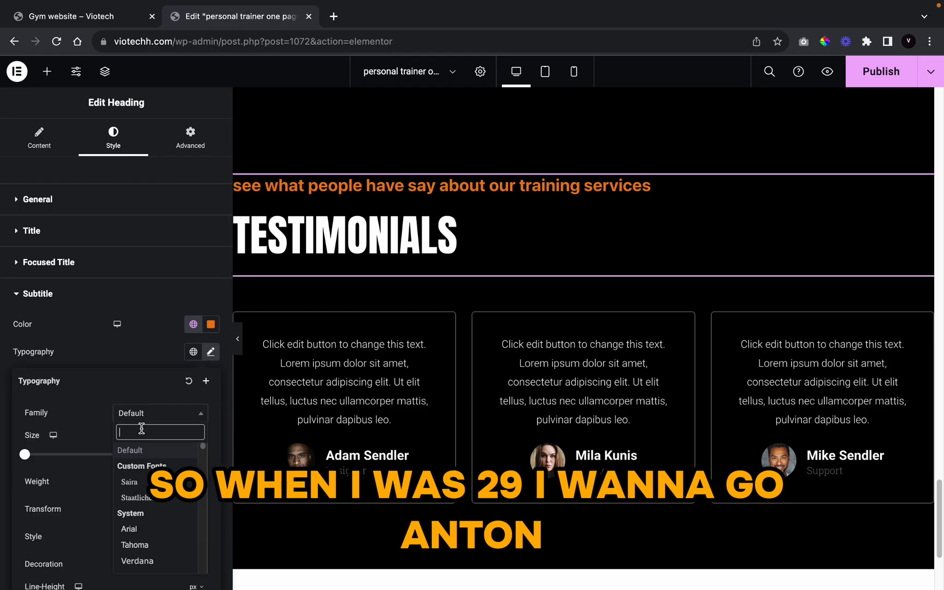
text(anton)
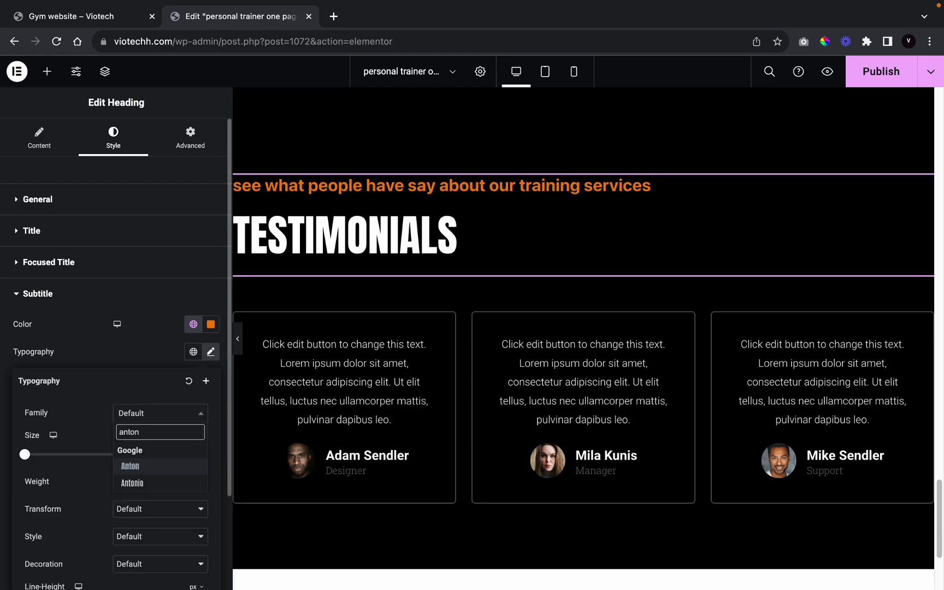
click(159, 466)
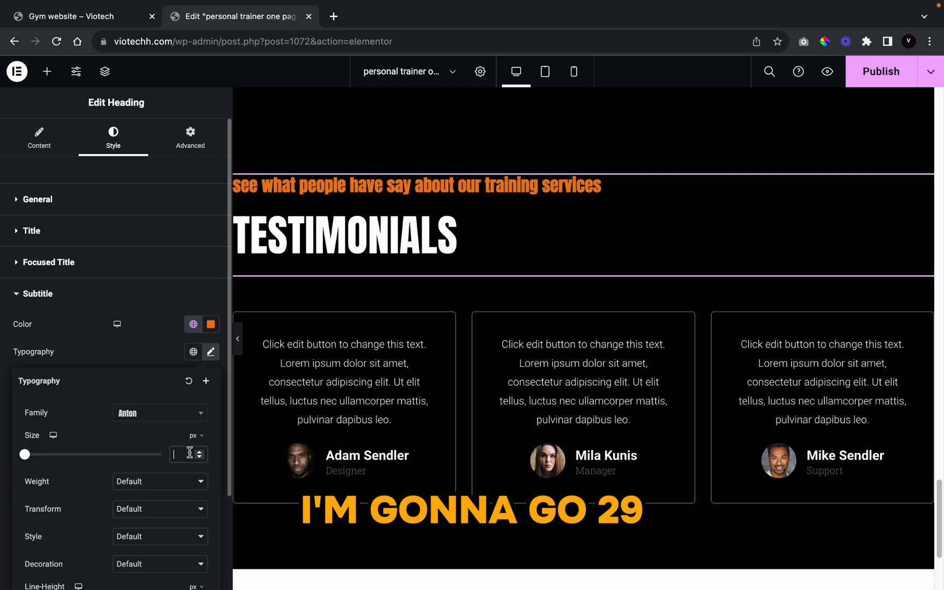
Step: Set the subtitle to 29 px, Normal 400 weight and uppercase, and unlink its margins
text(29)
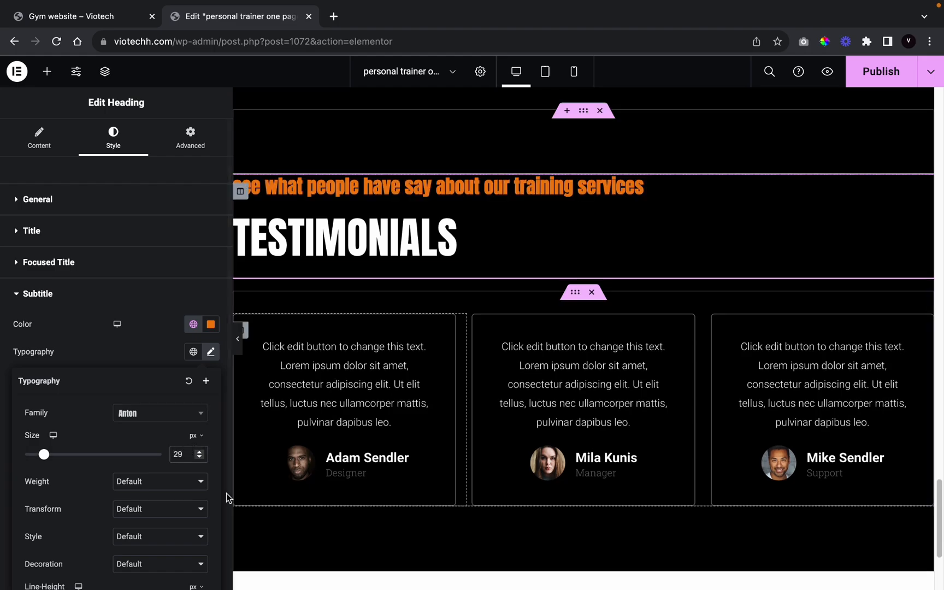
click(182, 486)
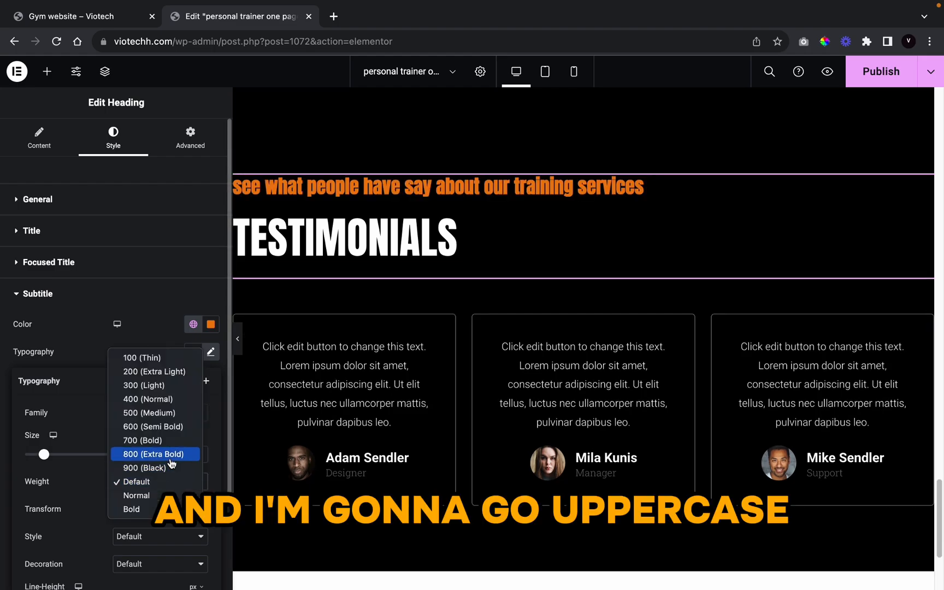
click(164, 426)
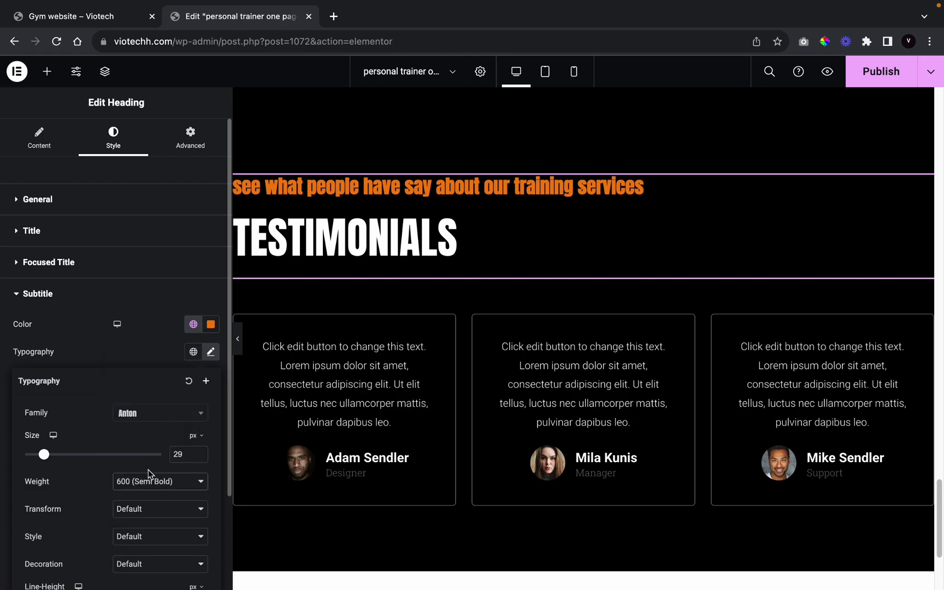
click(146, 509)
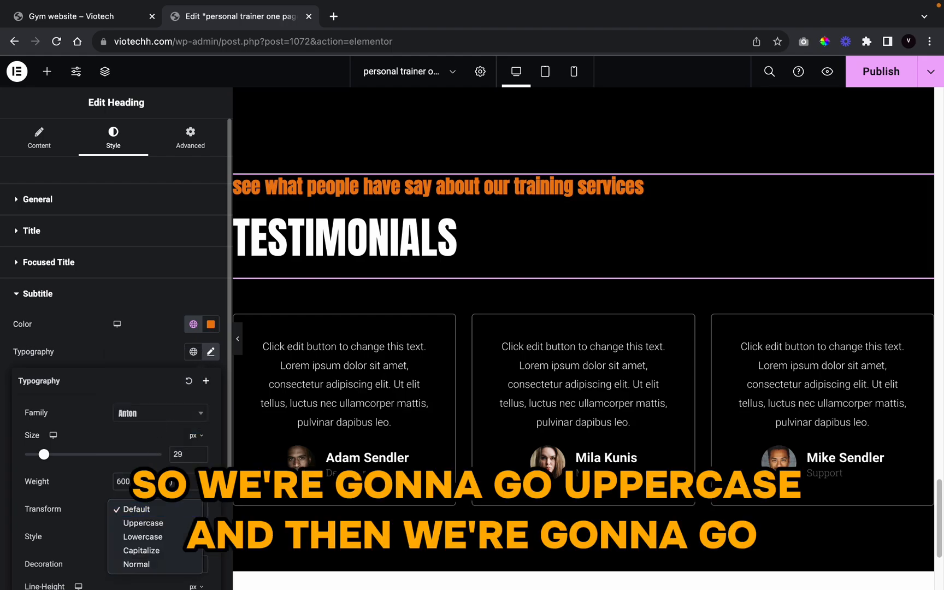
click(144, 520)
click(171, 483)
click(161, 454)
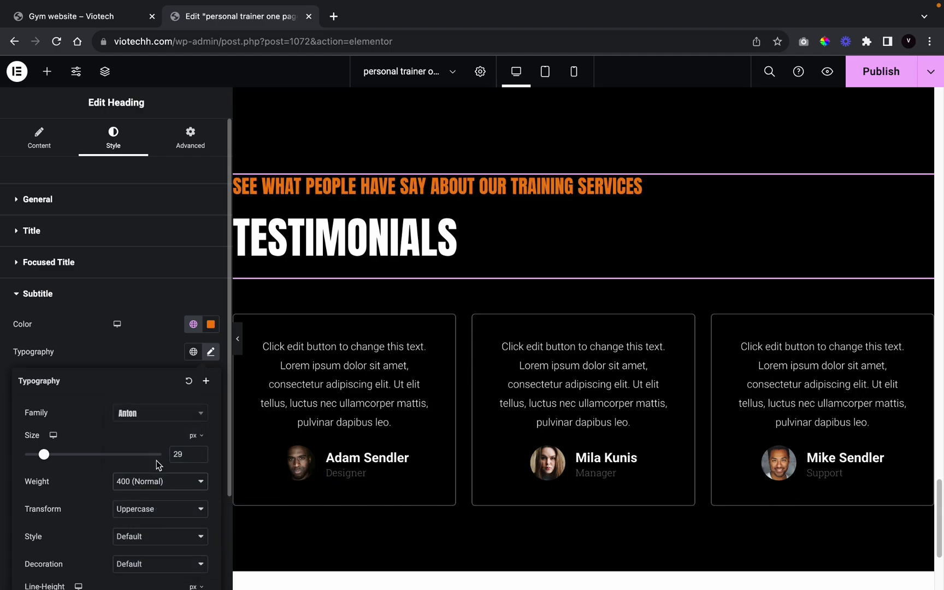
click(119, 299)
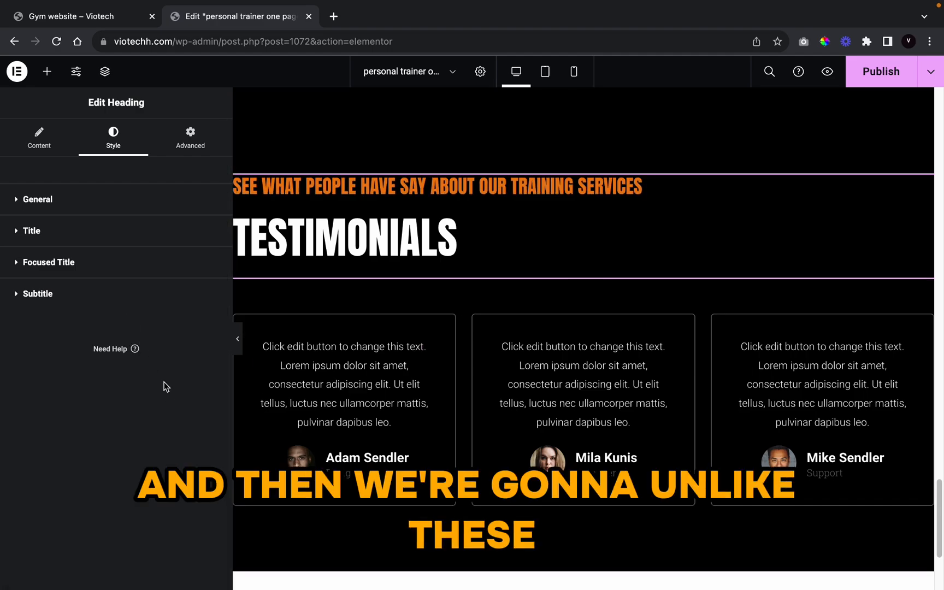
click(141, 299)
click(210, 394)
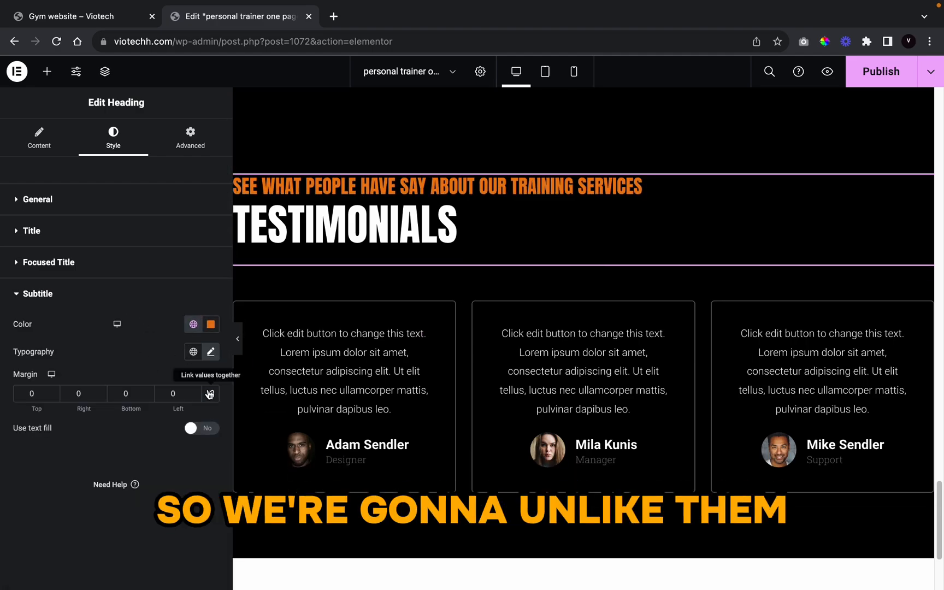
Step: Set the testimonials section's boxed width to 1313
click(240, 339)
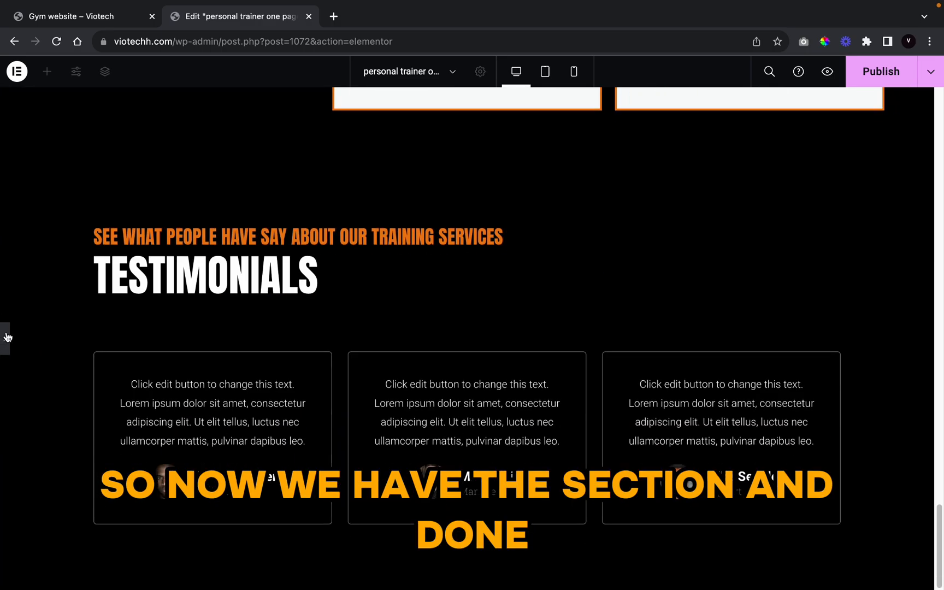
click(7, 338)
click(577, 171)
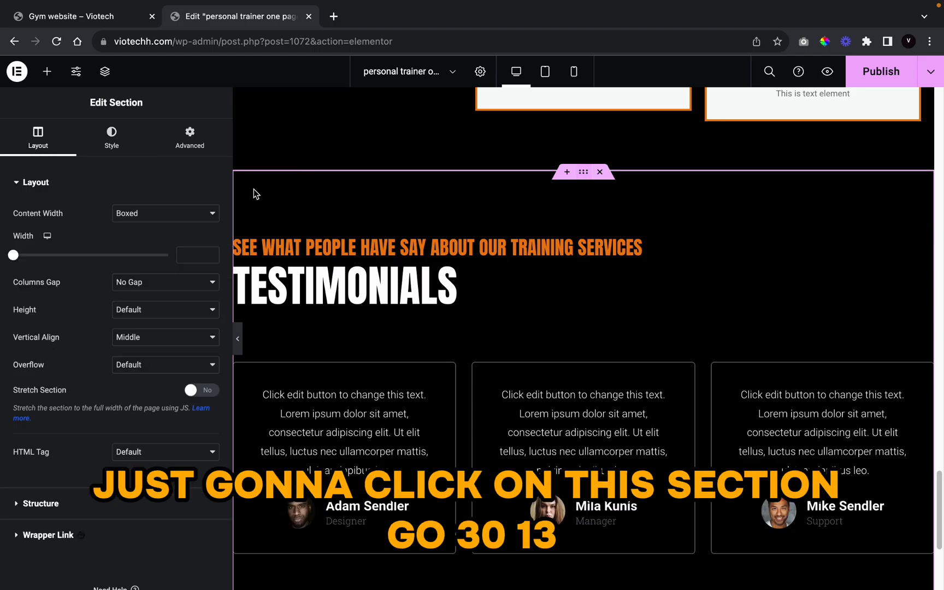
text(131)
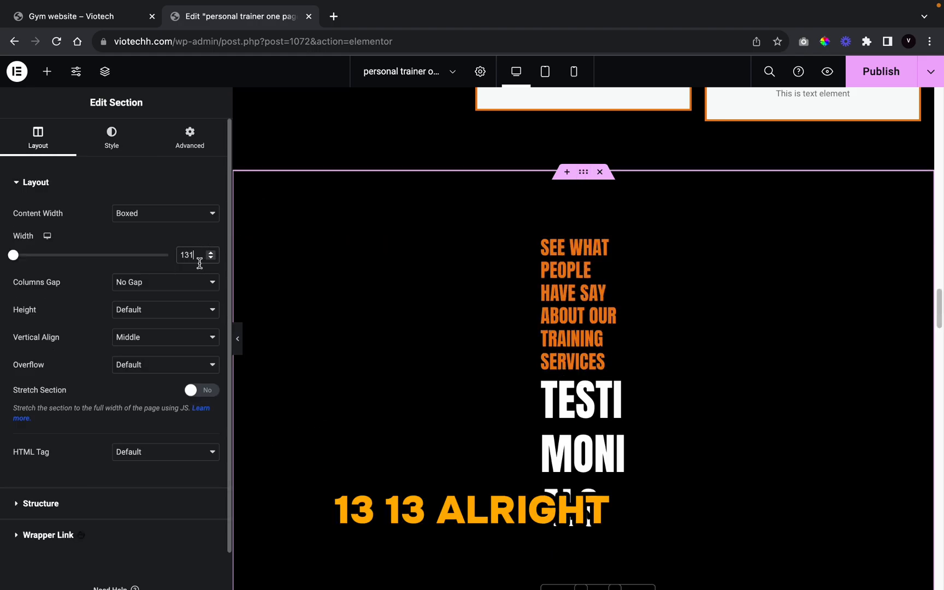
text(3)
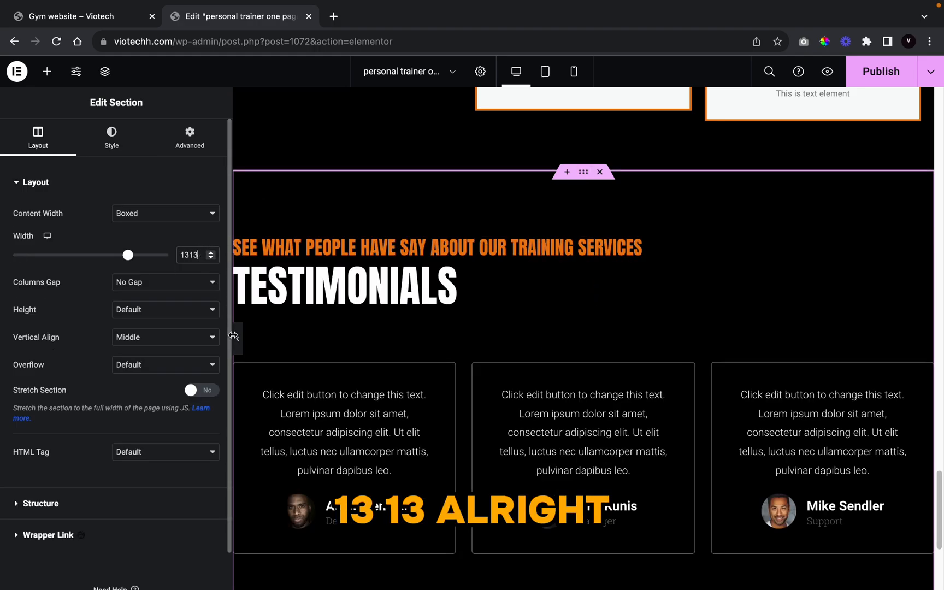
click(239, 341)
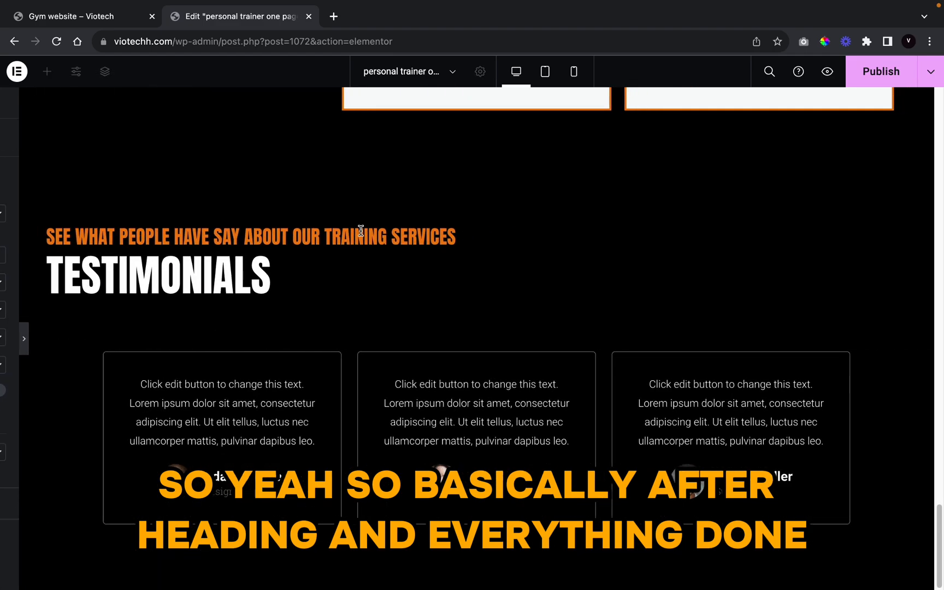
Step: Set the inner heading section's width to 1313 as well
click(54, 376)
click(575, 341)
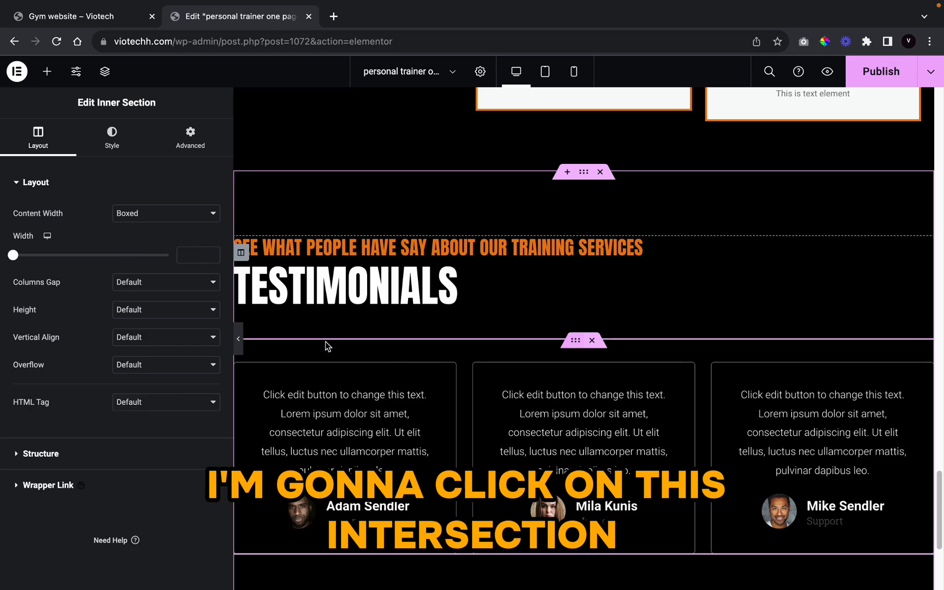
click(197, 256)
text(1313)
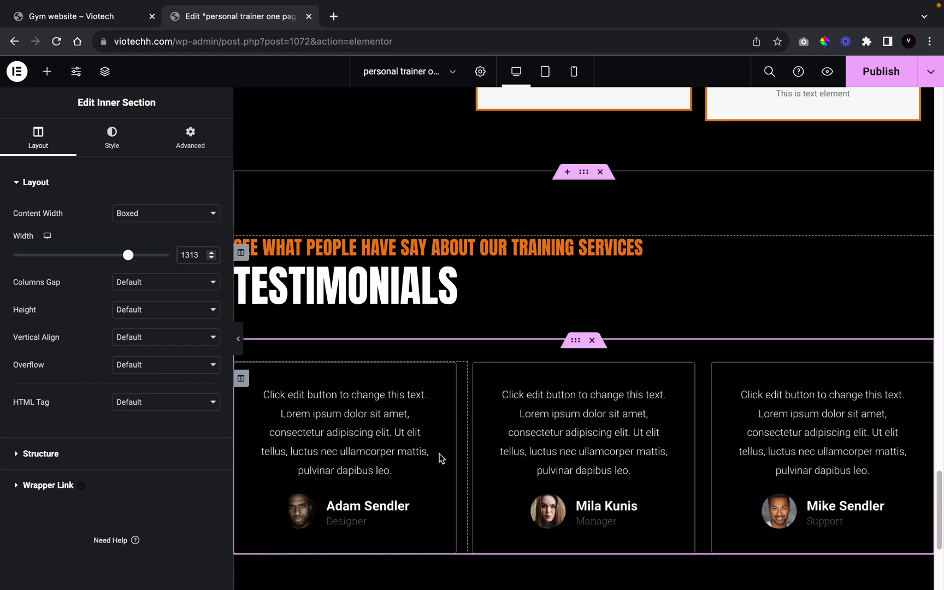
scroll(438, 453, down, 3)
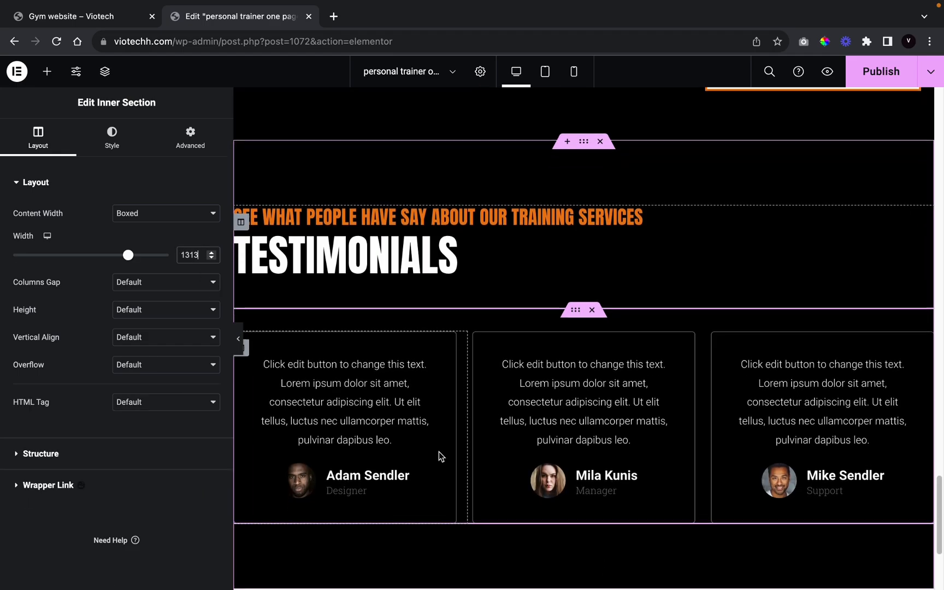
Step: Give the first testimonial column a 3 px border in the global orange colour
click(241, 279)
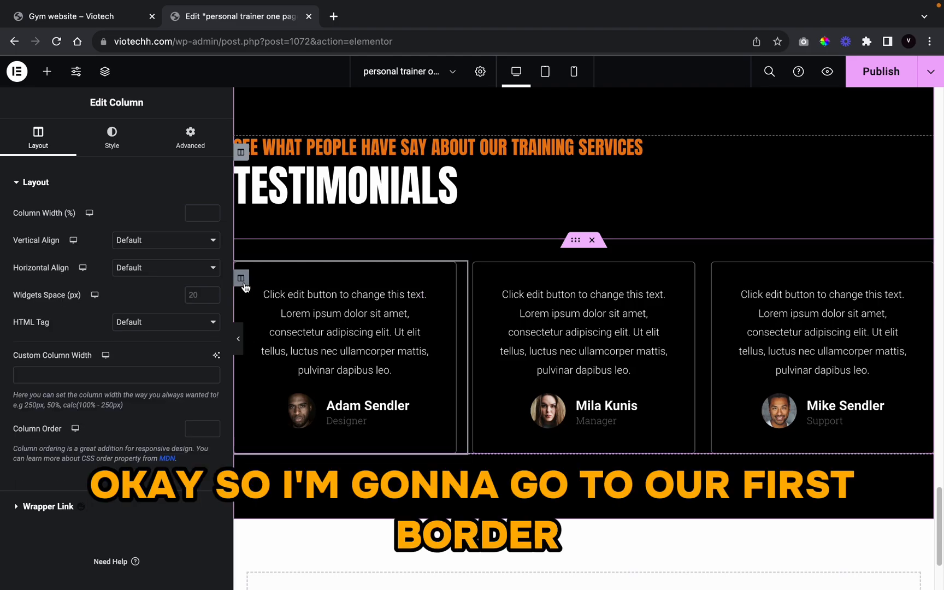
click(107, 131)
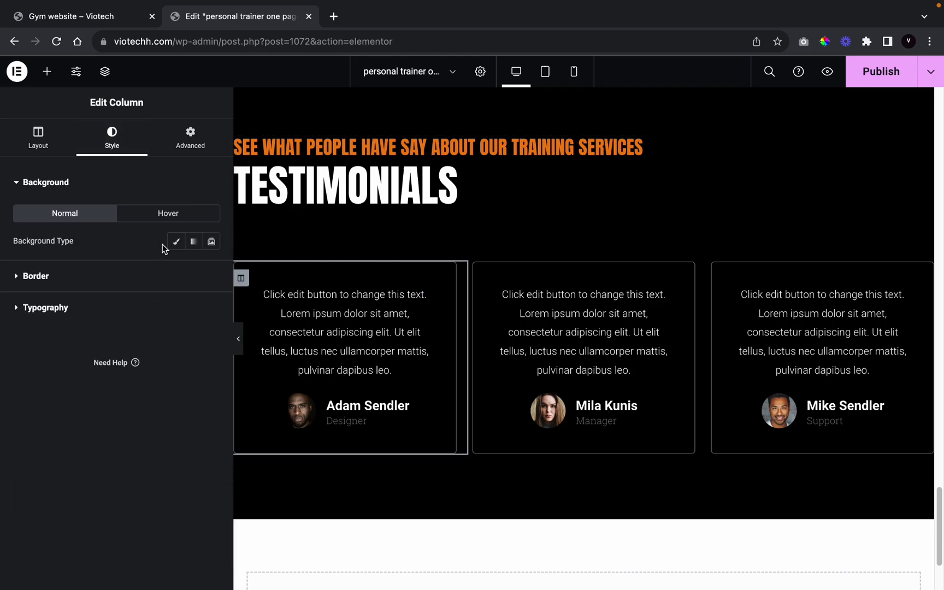
click(101, 287)
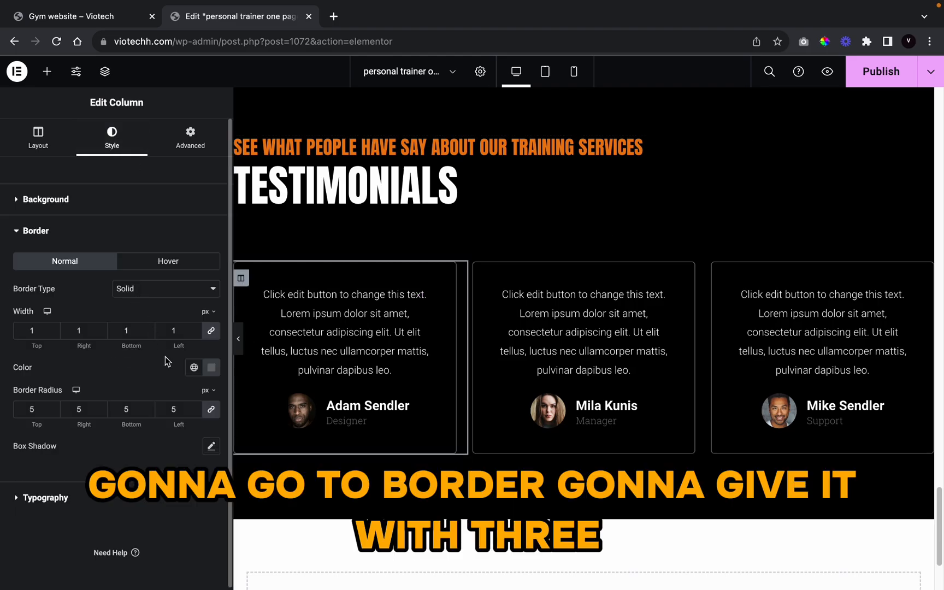
click(194, 330)
click(194, 330)
click(194, 367)
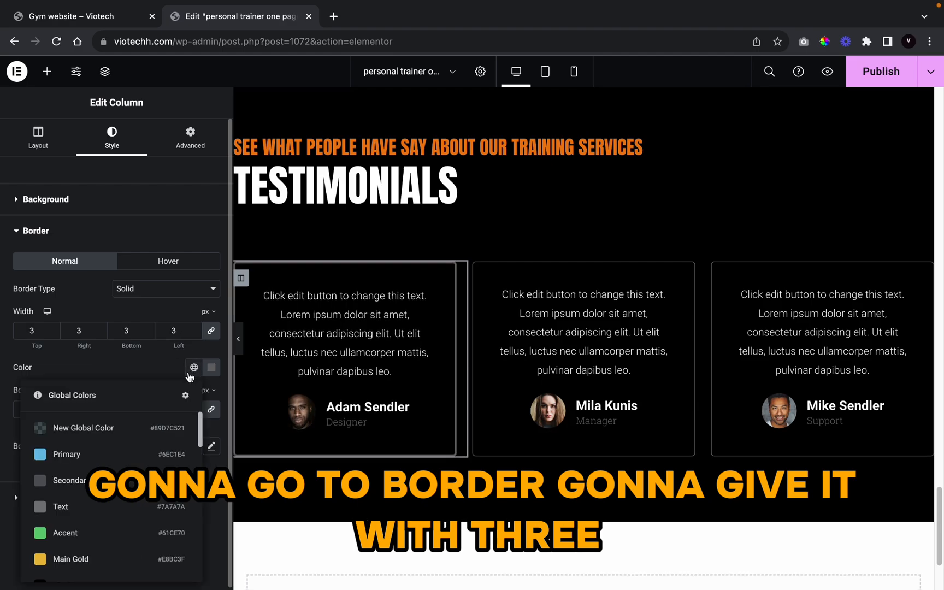
scroll(155, 504, down, 3)
scroll(152, 505, down, 1)
scroll(147, 506, up, 3)
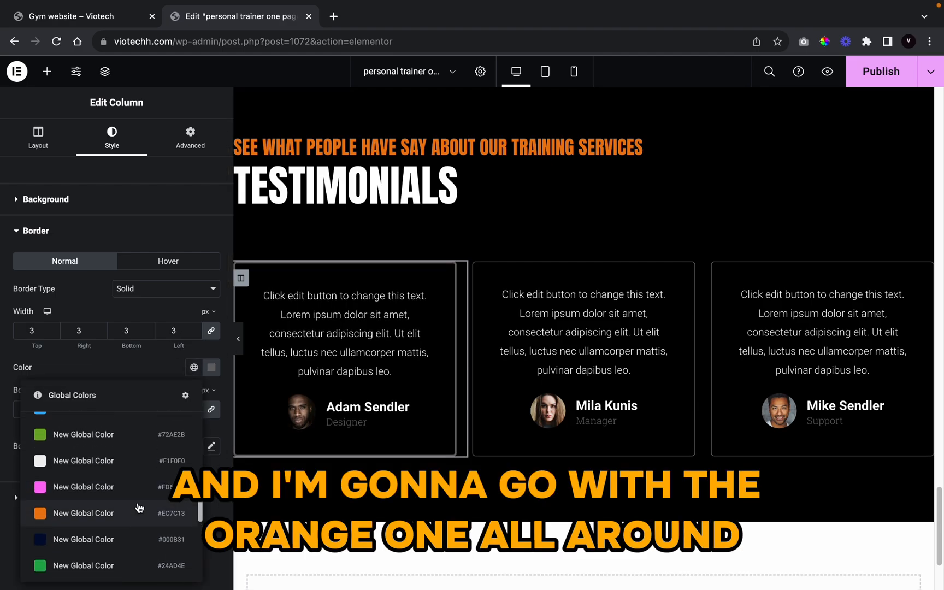
click(140, 511)
Step: Set the testimonial's quote text to Poppins, 600 Semi Bold
click(330, 333)
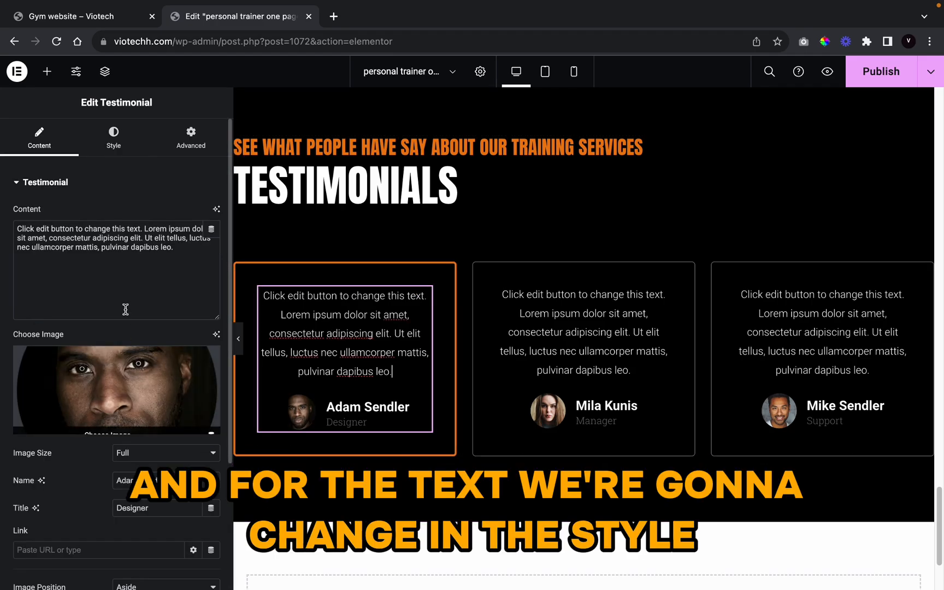
click(125, 159)
click(210, 241)
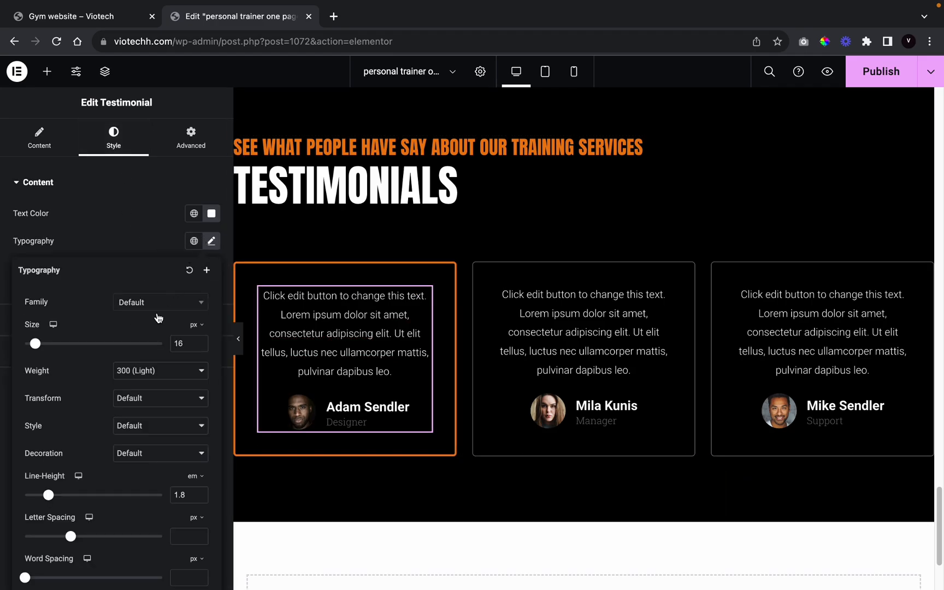
click(161, 304)
text(anton)
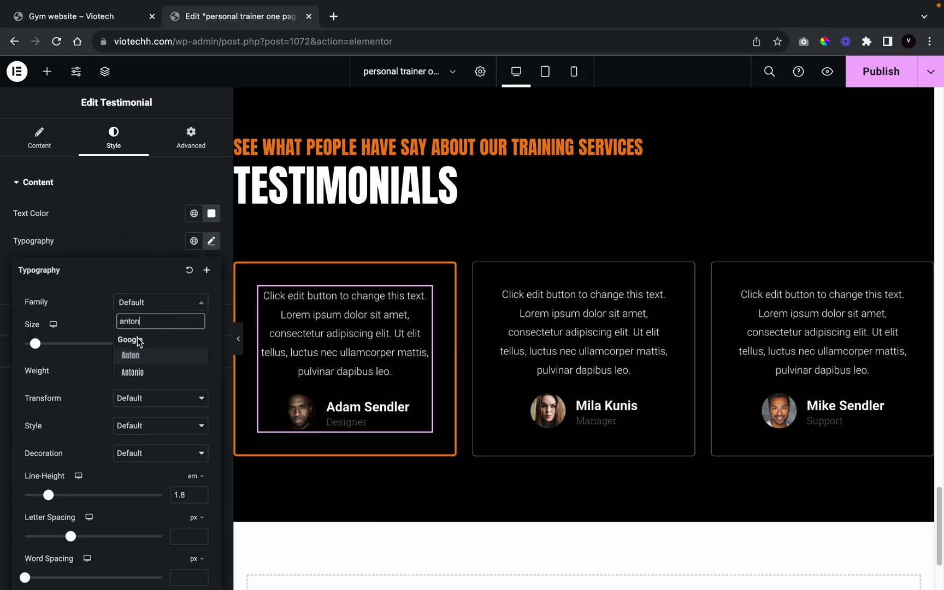
click(131, 356)
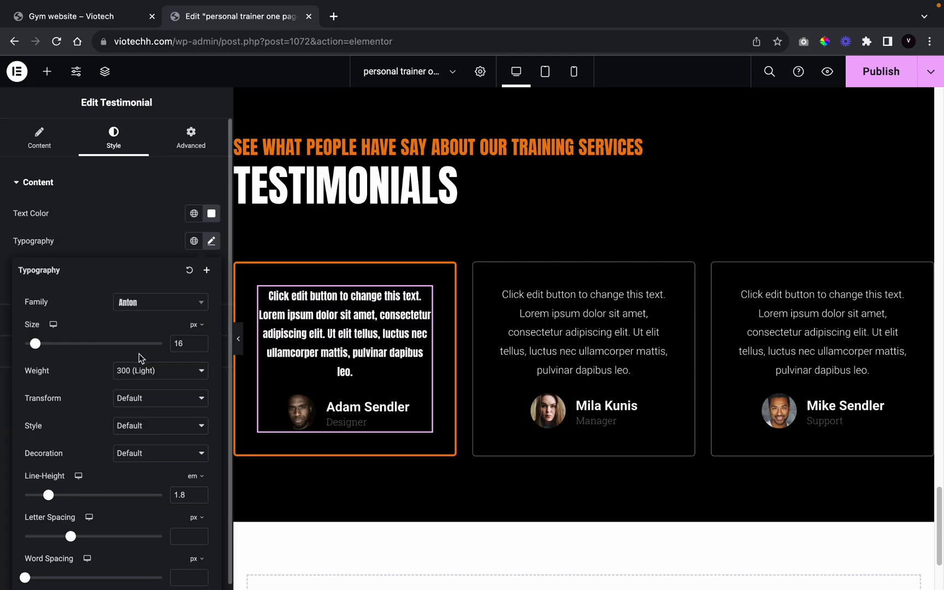
click(169, 303)
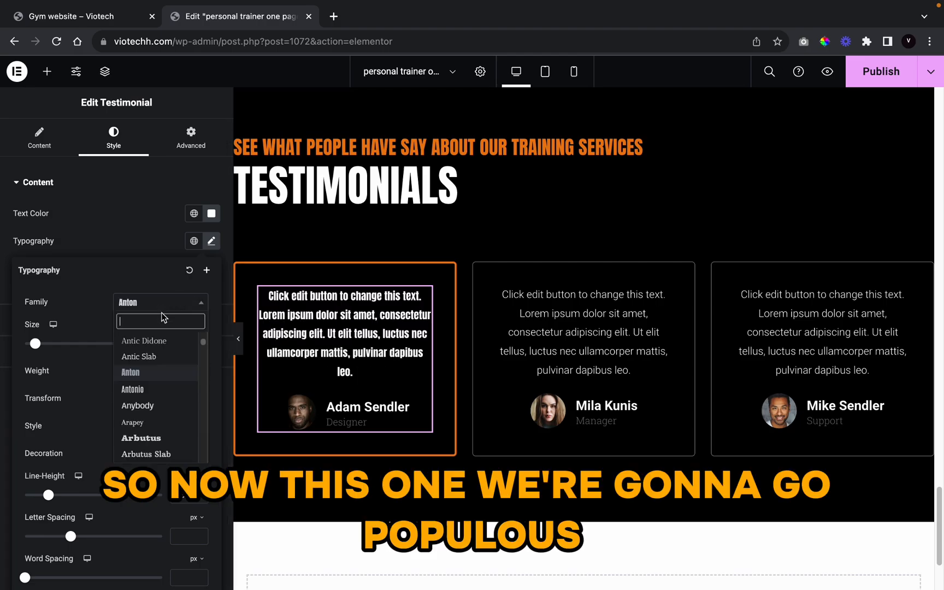
text(poppi)
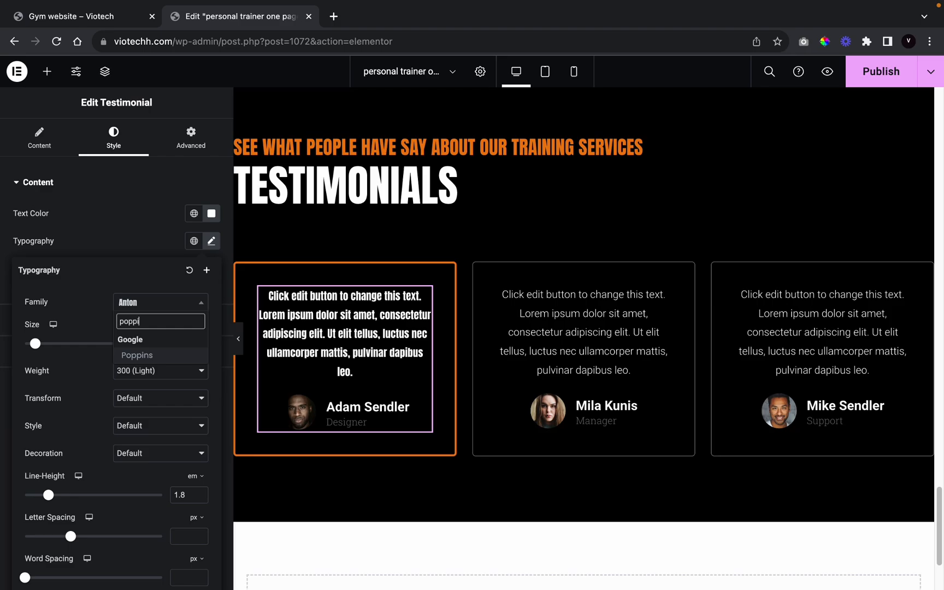
text(n)
click(145, 356)
click(147, 371)
click(150, 412)
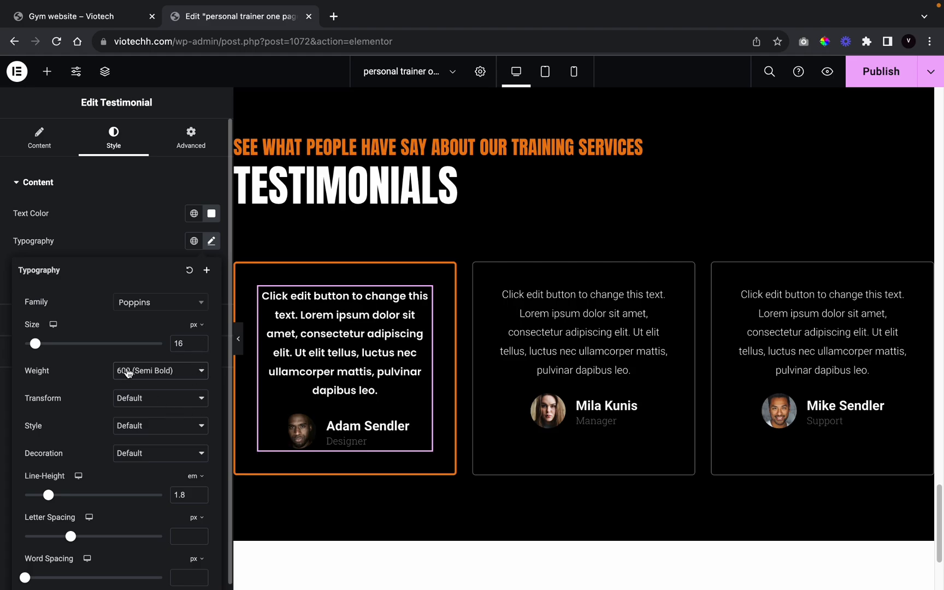
click(111, 229)
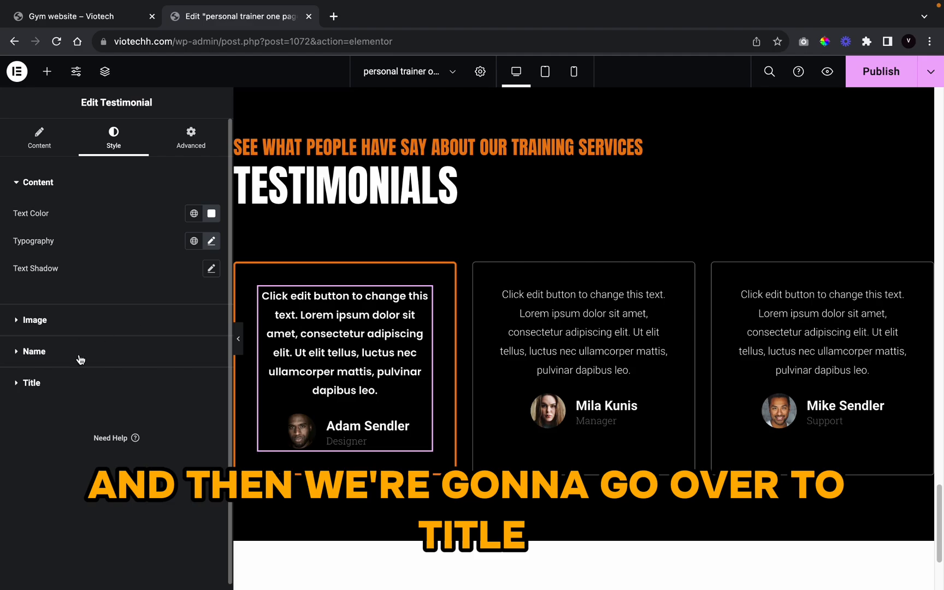
Step: Set the testimonial name's typography to Anton at 19 px
click(76, 377)
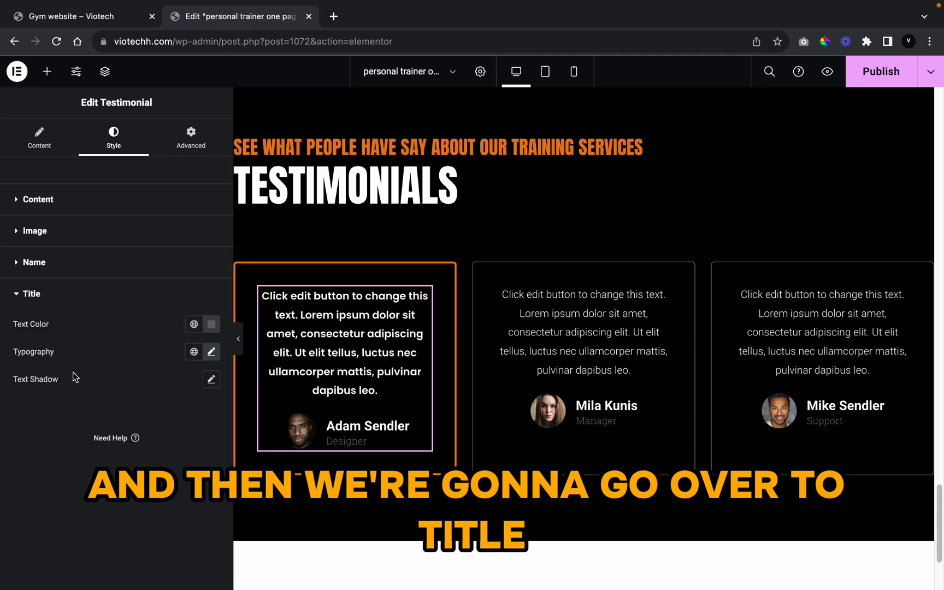
click(195, 325)
scroll(66, 503, down, 5)
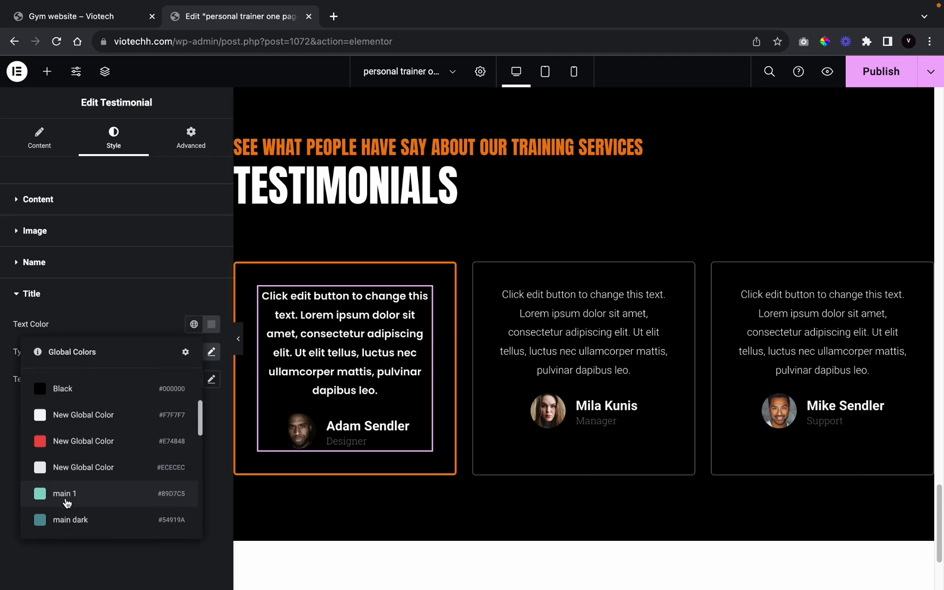
scroll(62, 424, up, 5)
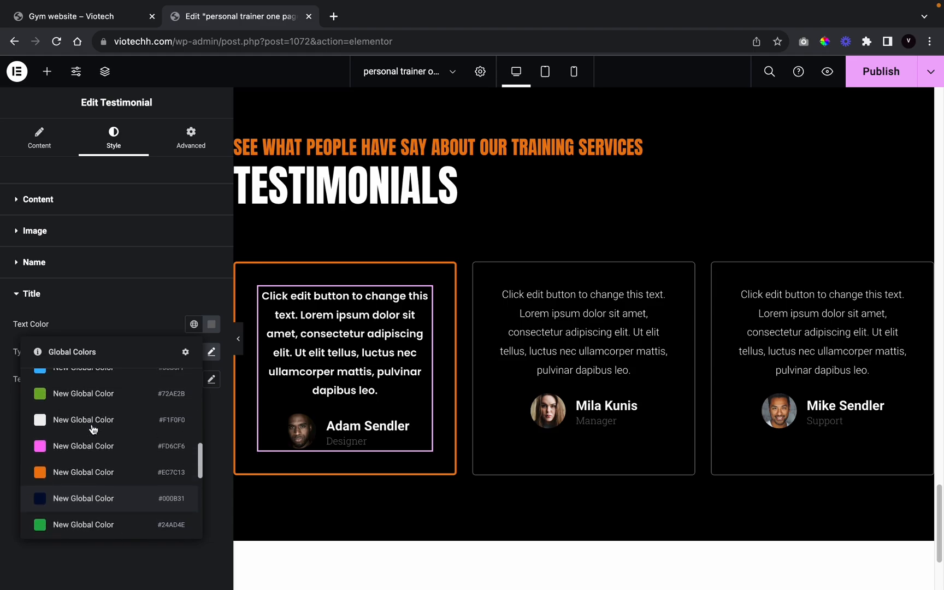
click(140, 306)
click(117, 305)
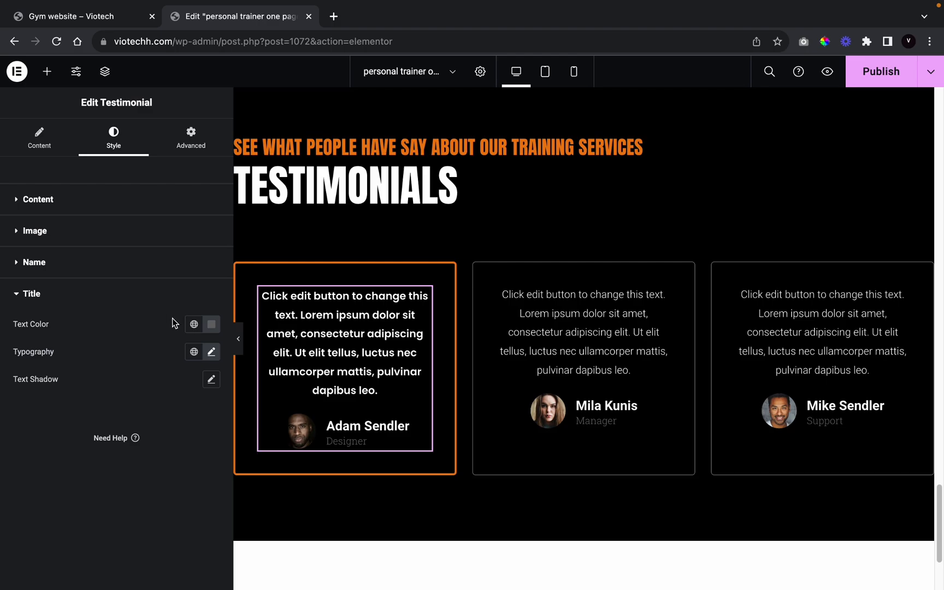
click(88, 268)
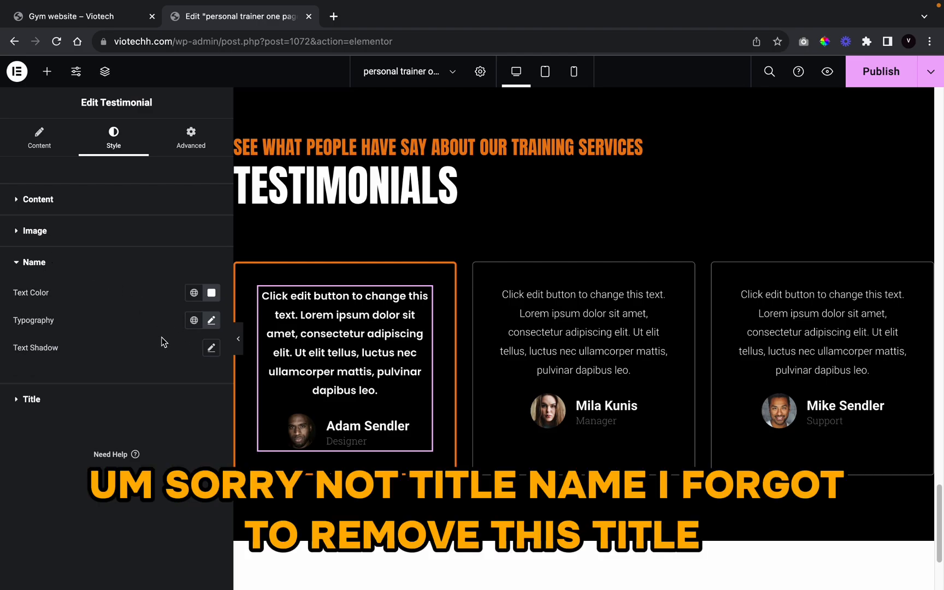
click(212, 321)
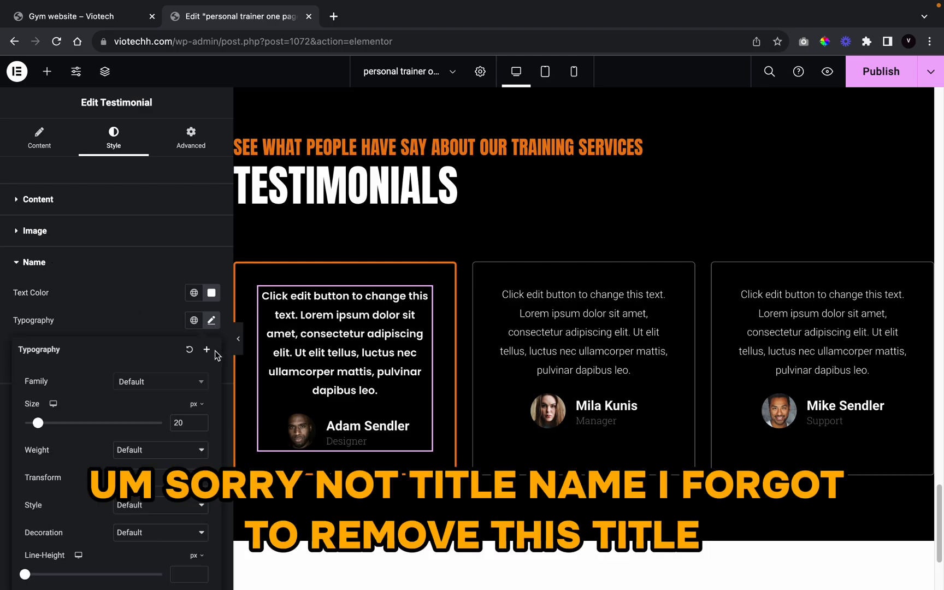
click(201, 384)
text(an)
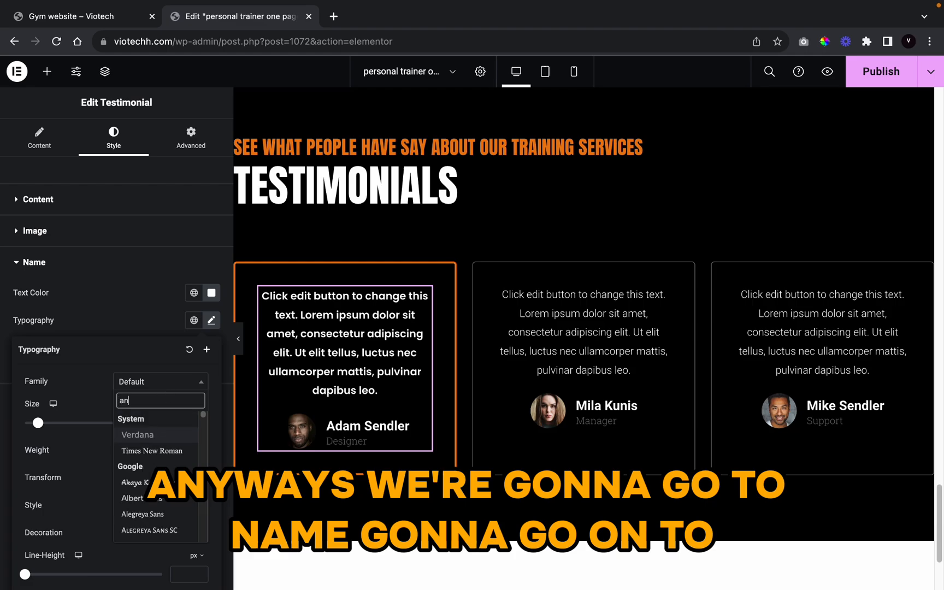
text(ton)
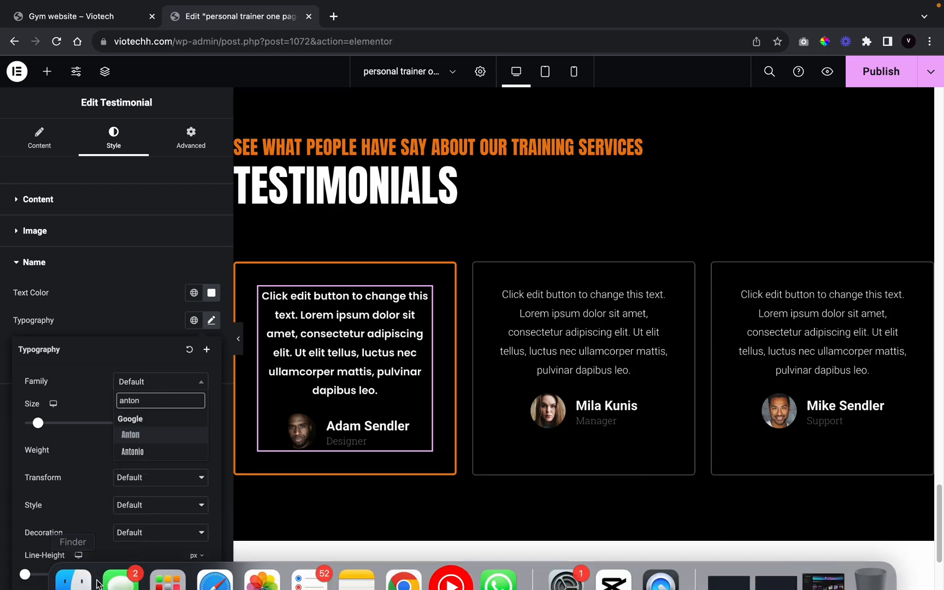
click(160, 440)
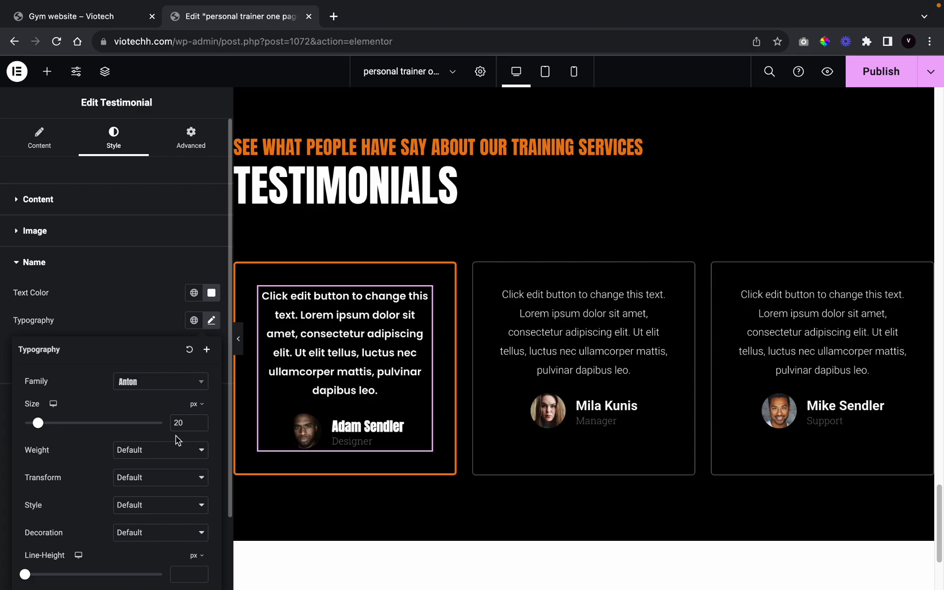
click(201, 427)
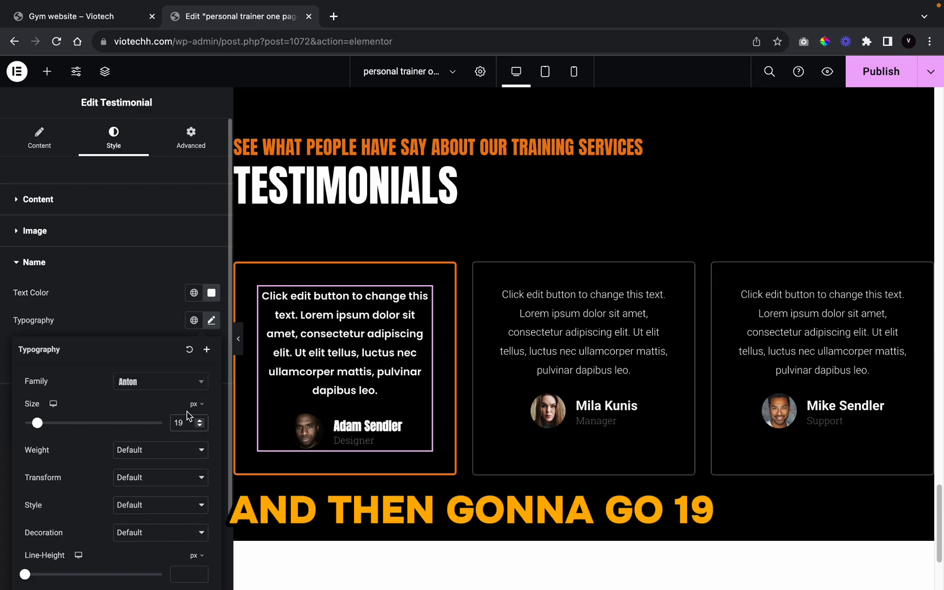
click(211, 320)
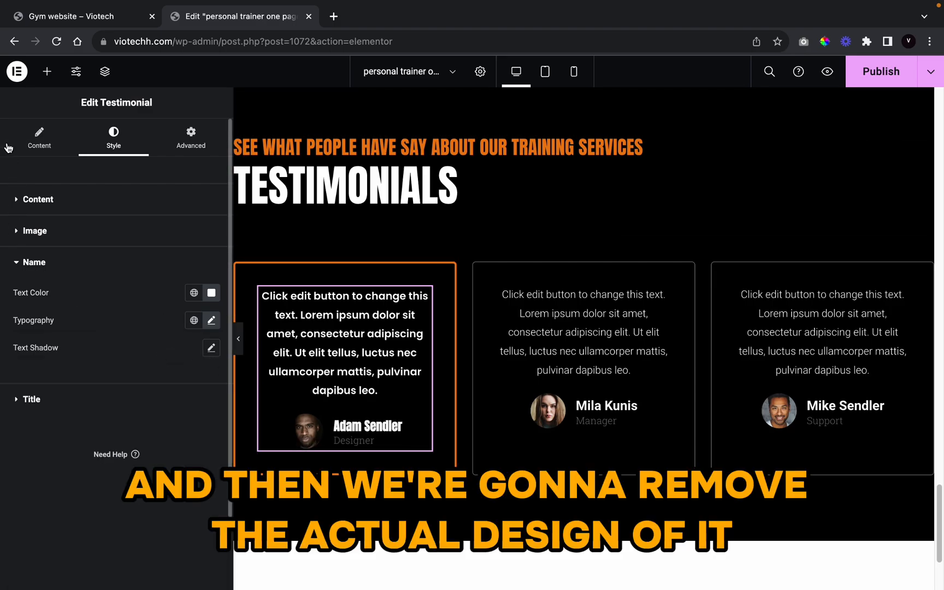
Step: Return to the testimonial's content fields and preview the page at full width
click(39, 138)
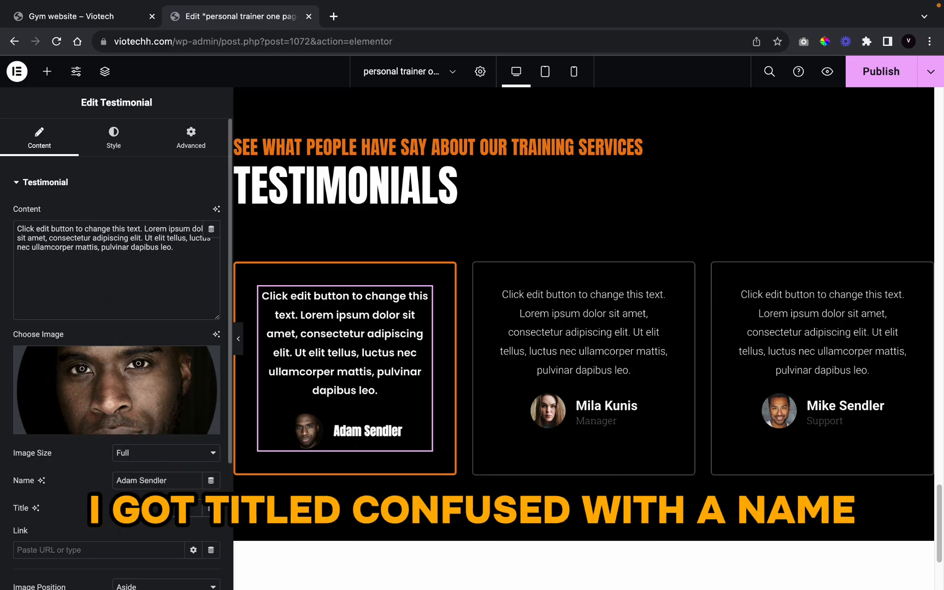
click(240, 341)
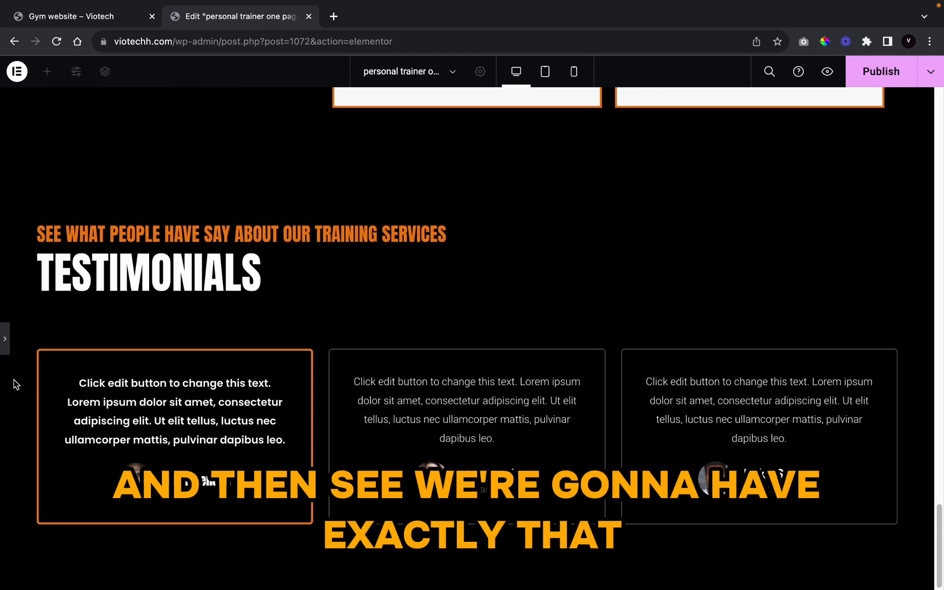
click(4, 338)
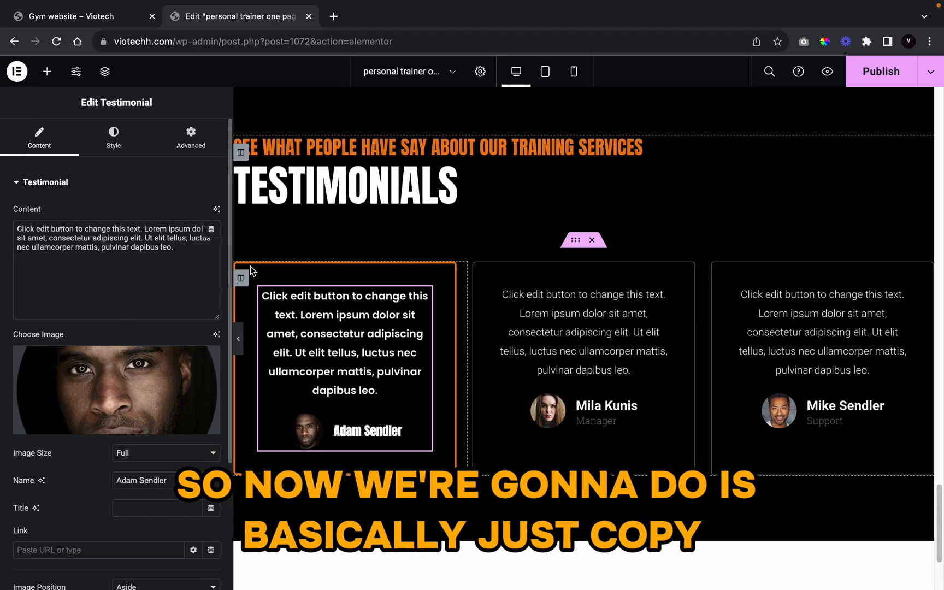
Step: Copy the first column's style onto the second and third columns, giving all three the 3 px orange border
right_click(249, 273)
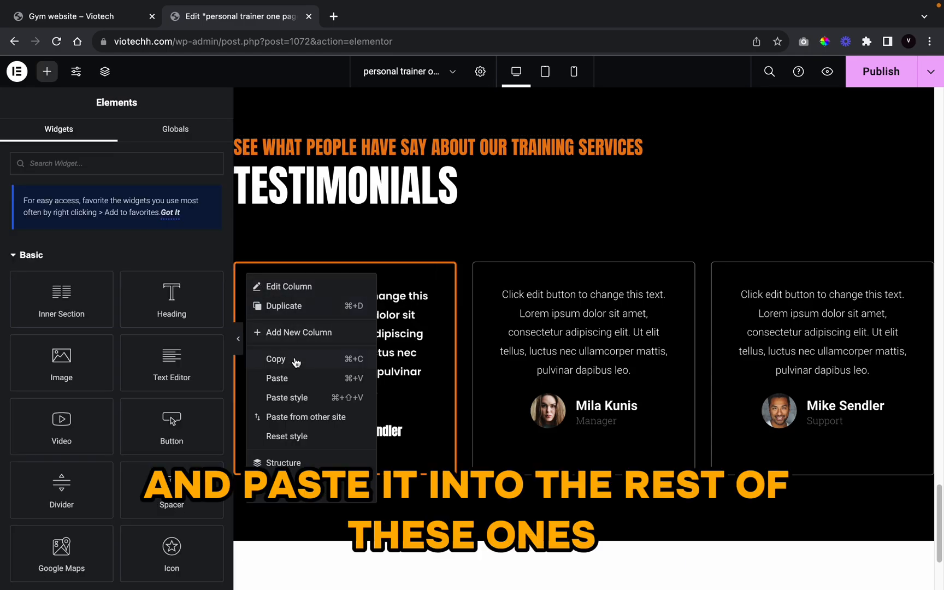
click(295, 362)
right_click(481, 274)
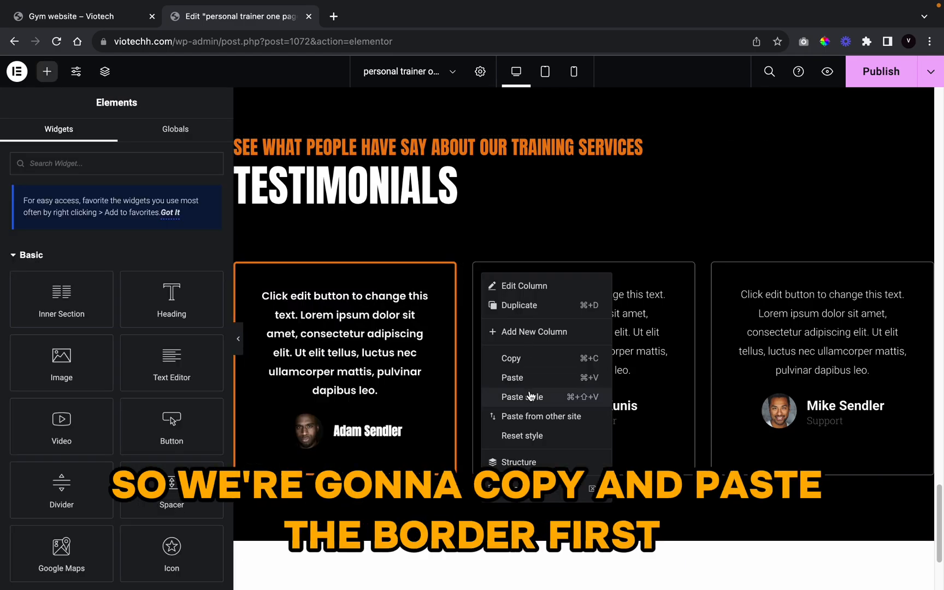
click(529, 396)
right_click(712, 277)
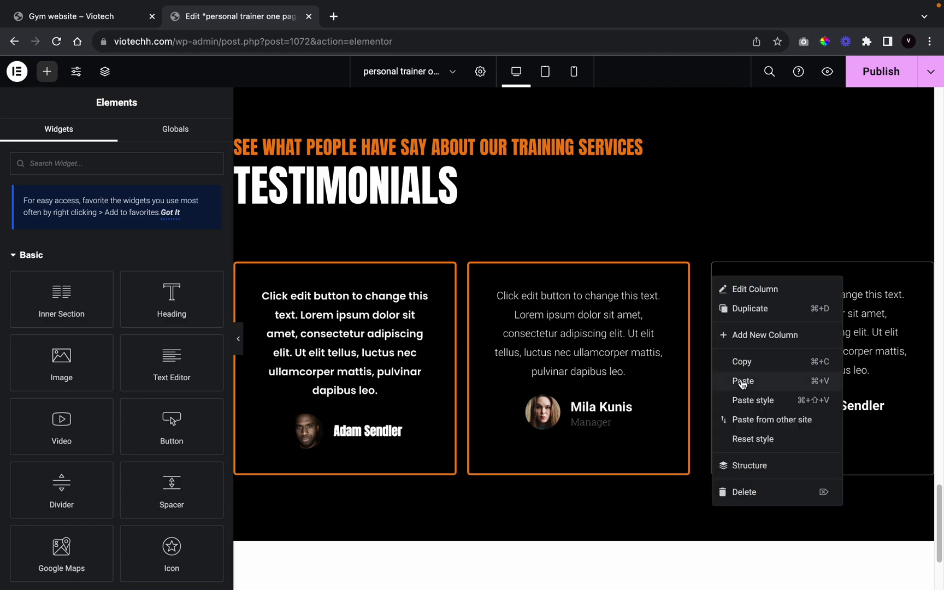
click(752, 400)
Step: Paste the first testimonial widget's style onto the other two for white Poppins text and Anton names
right_click(322, 331)
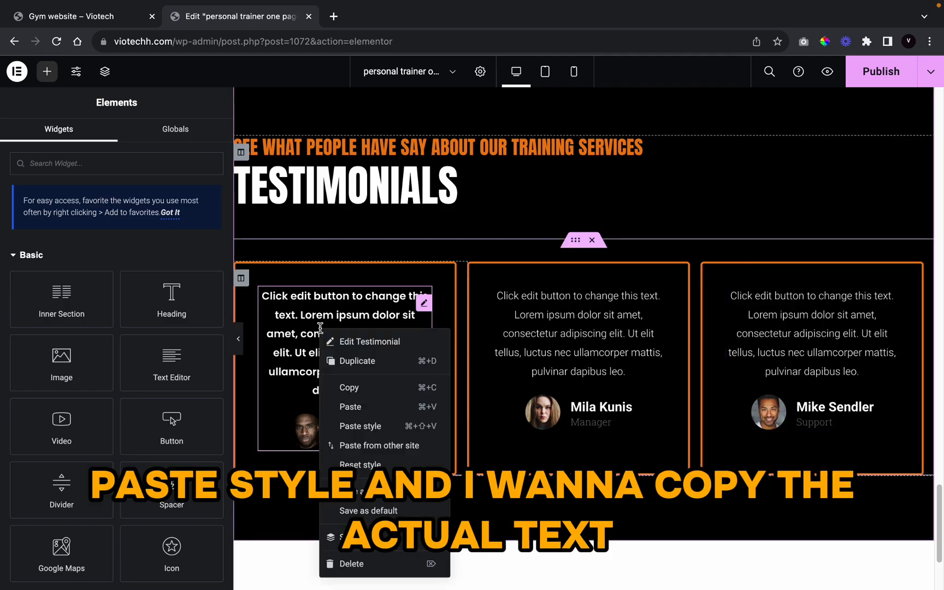
click(362, 388)
right_click(565, 342)
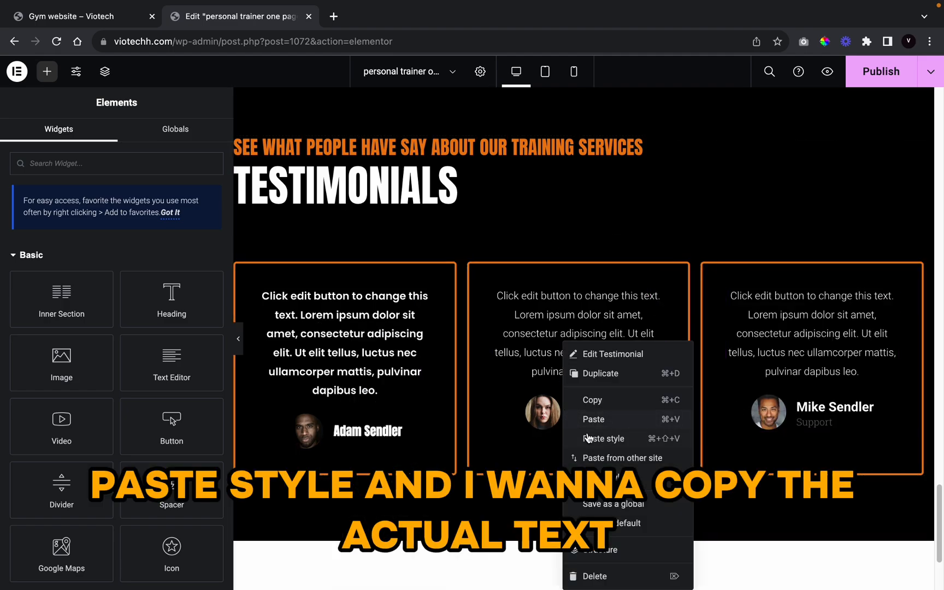
click(588, 436)
right_click(803, 377)
click(820, 438)
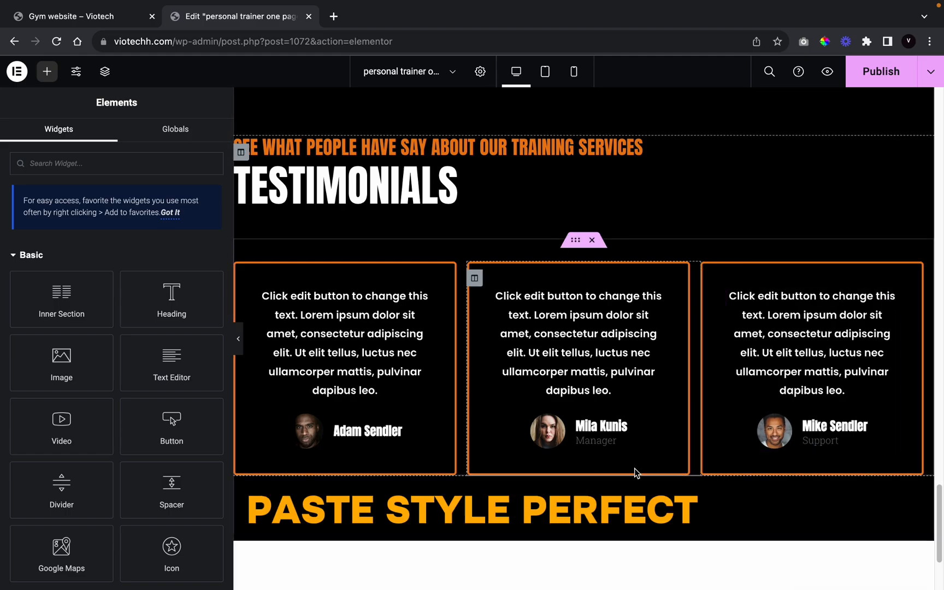
click(238, 340)
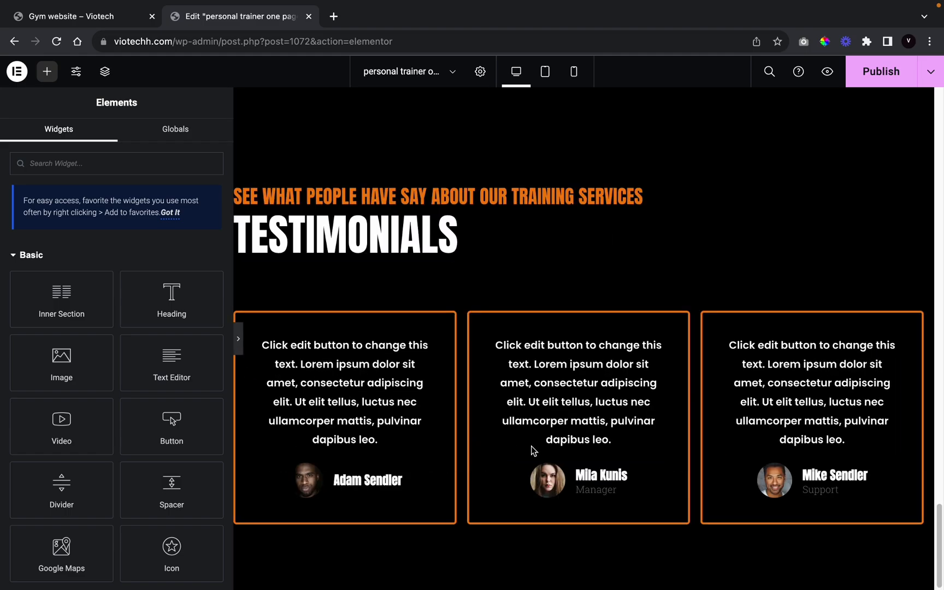
scroll(669, 500, up, 5)
scroll(668, 500, down, 5)
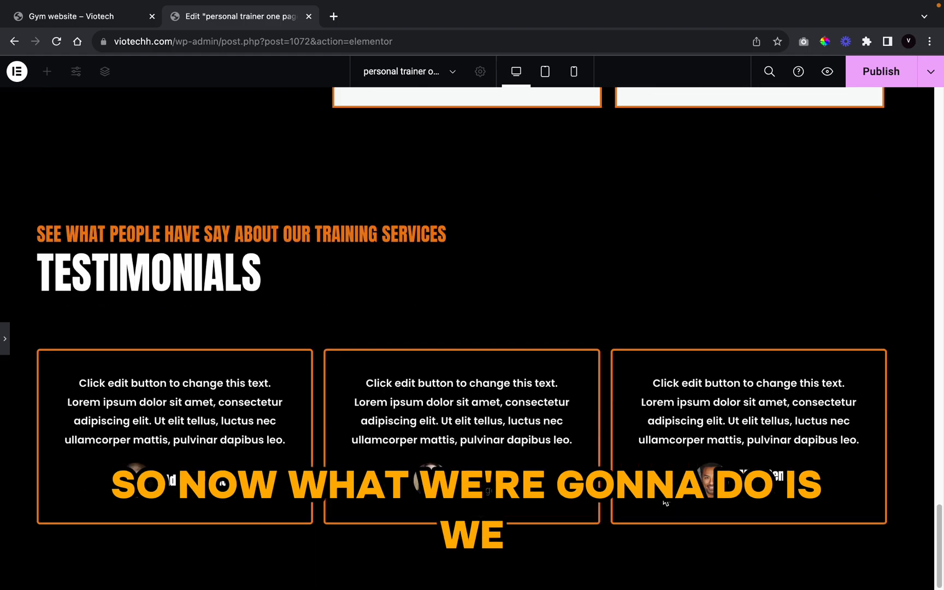
scroll(349, 535, up, 3)
scroll(371, 527, down, 3)
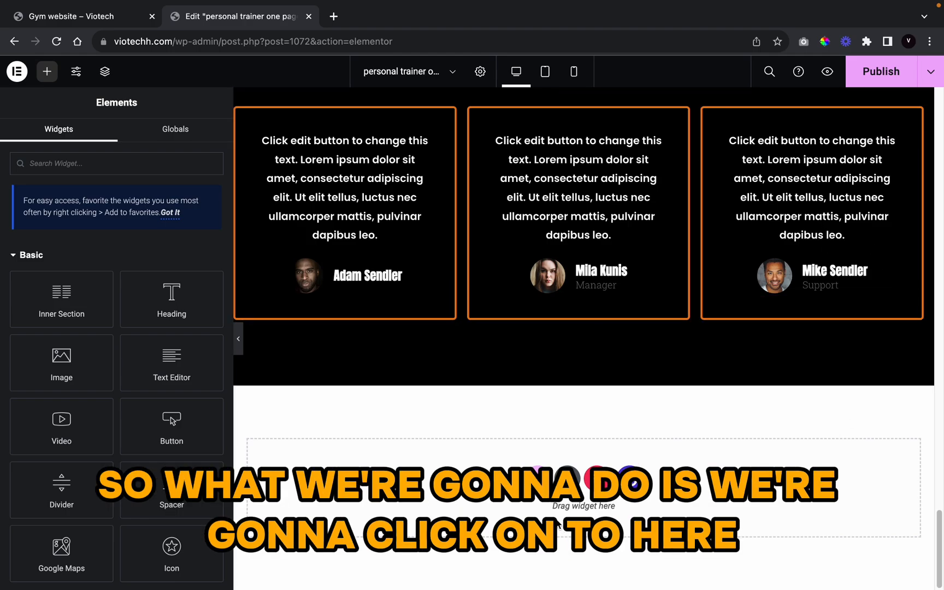
Step: Insert a two-column section, set its width to 1313 and its height to a 400 px Min Height
click(538, 478)
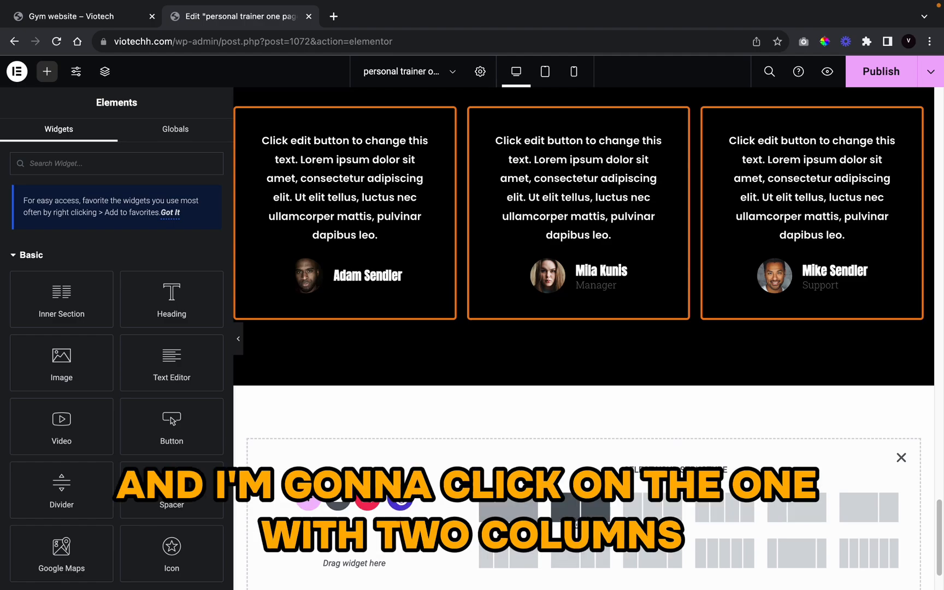
click(577, 522)
click(198, 253)
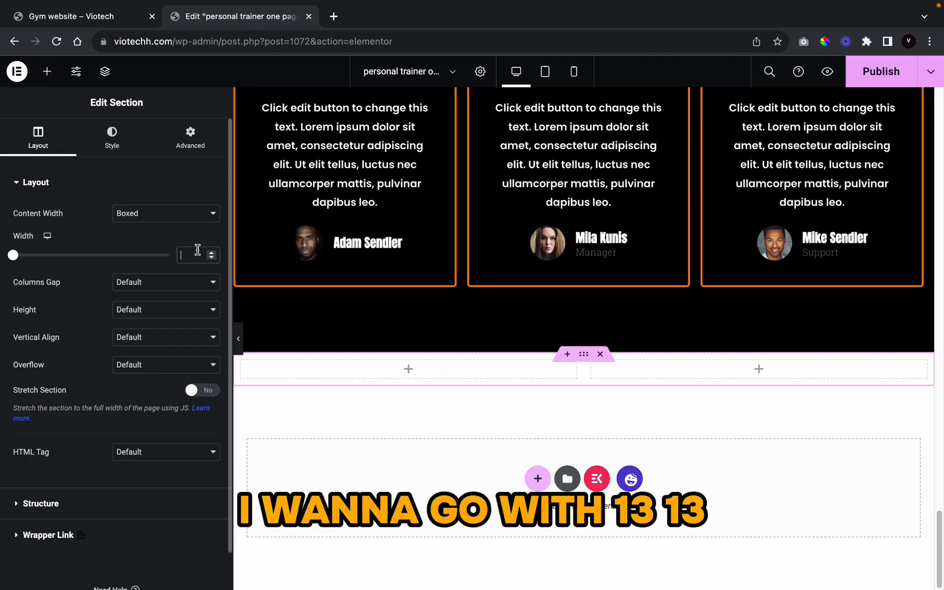
text(1313)
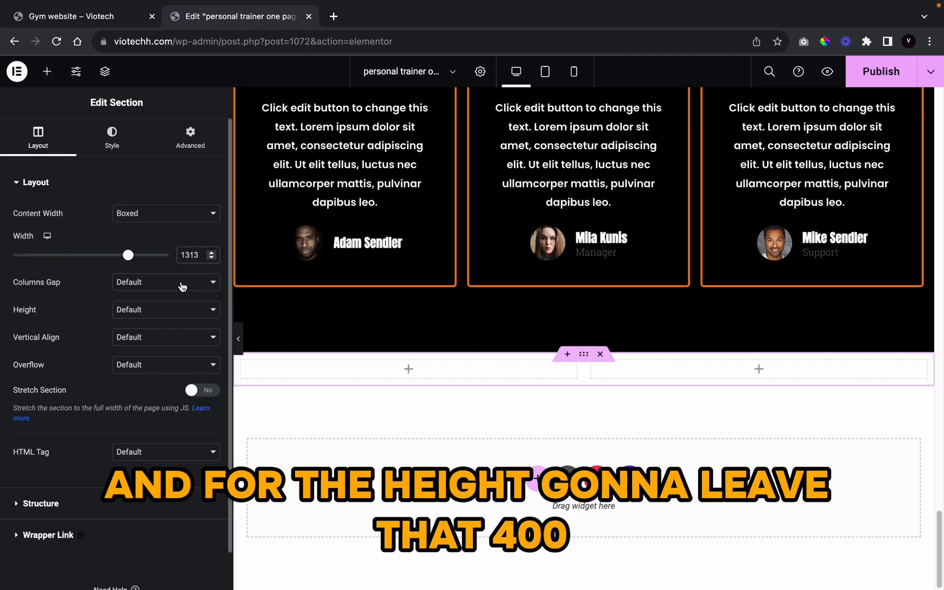
click(168, 309)
click(148, 335)
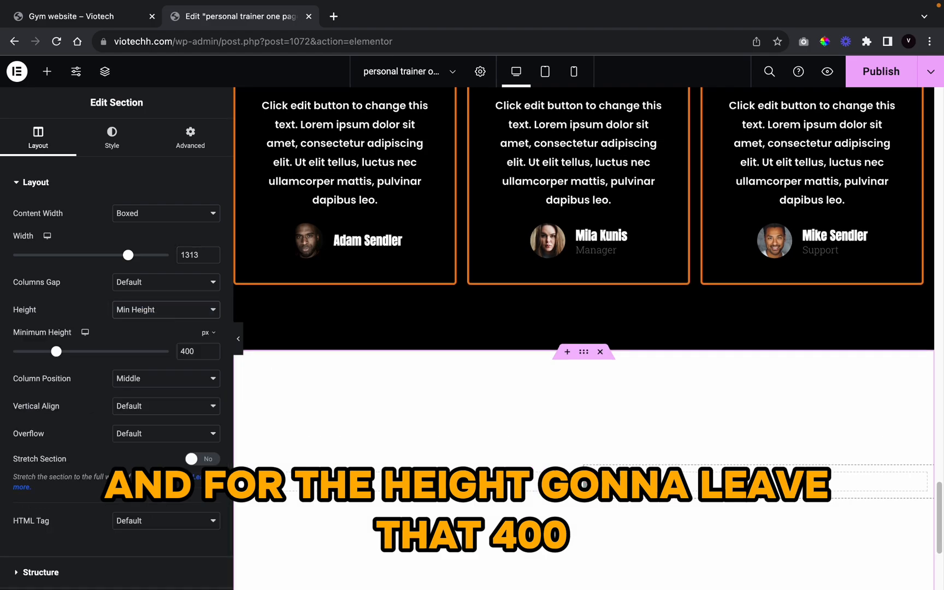
click(47, 71)
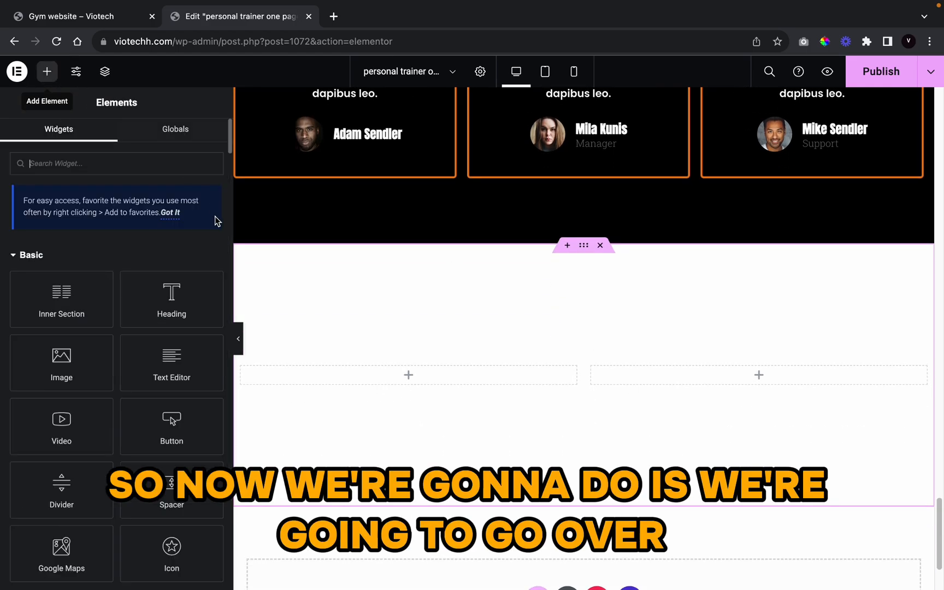
Step: Give the new section a classic background using the global Black colour
click(584, 245)
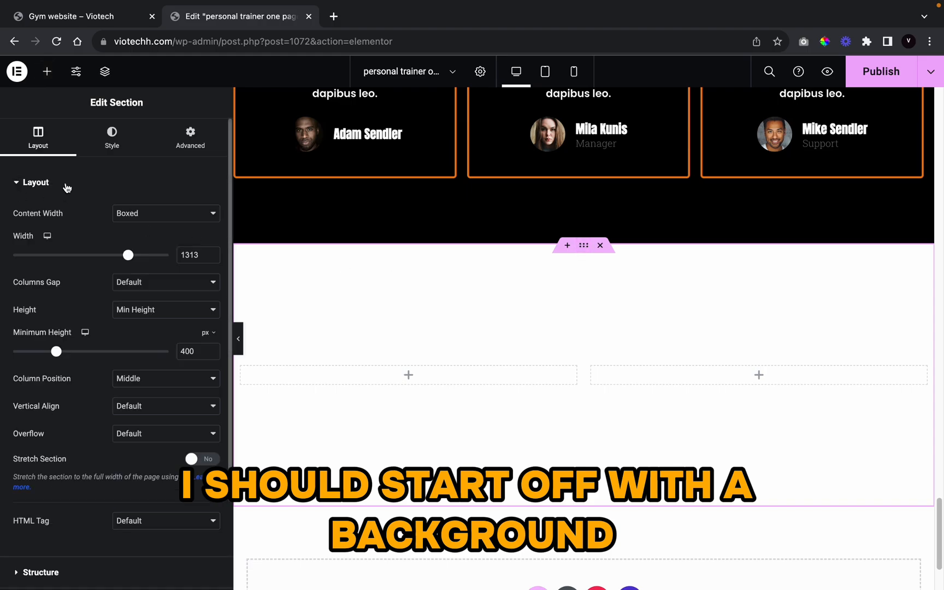
click(113, 147)
click(156, 242)
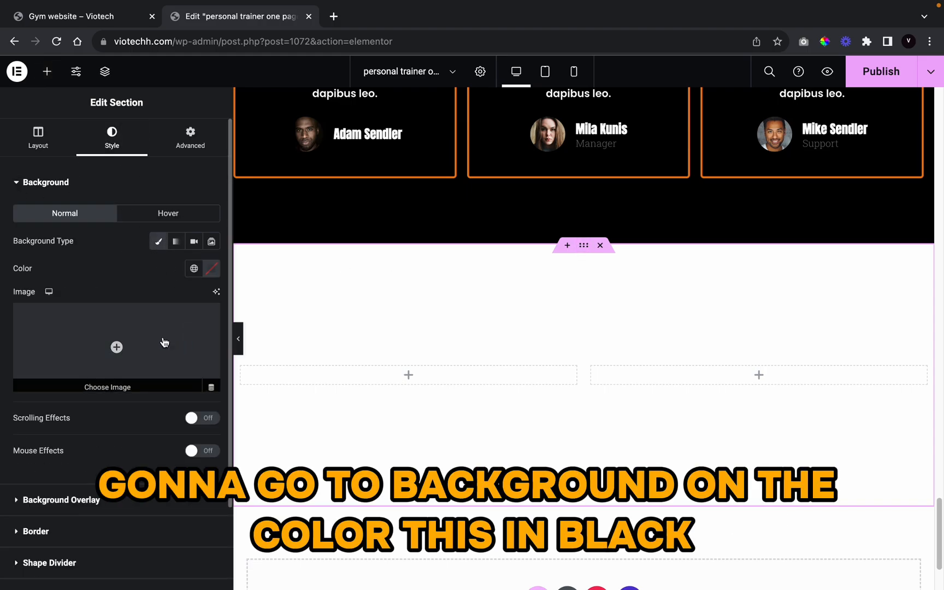
click(165, 342)
click(907, 93)
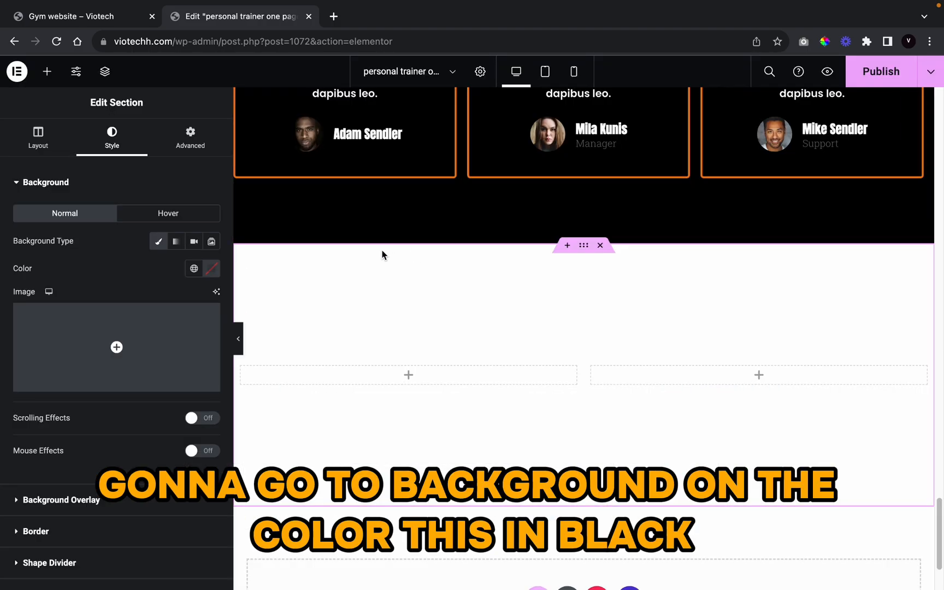
click(194, 269)
scroll(169, 437, down, 5)
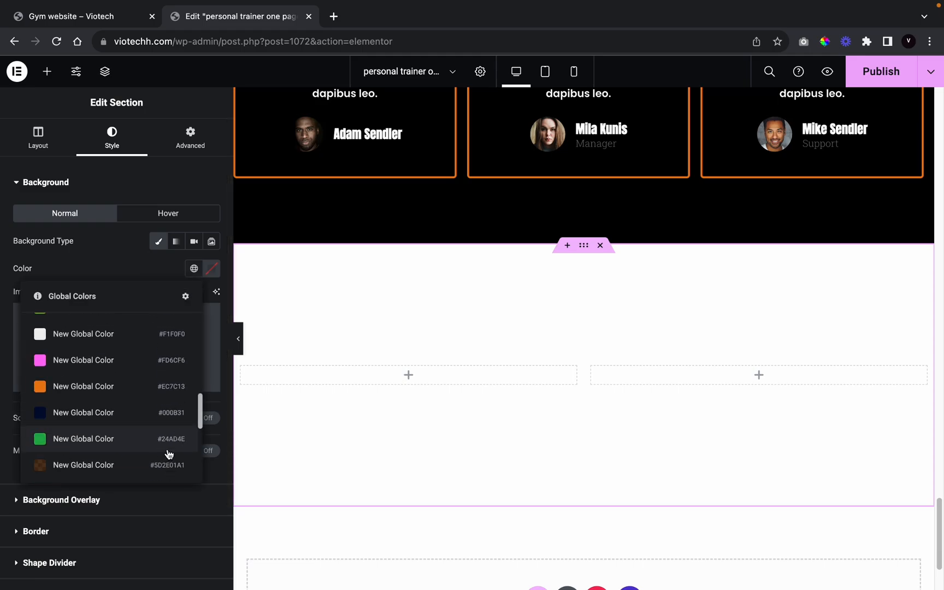
scroll(104, 372, up, 3)
scroll(111, 416, down, 2)
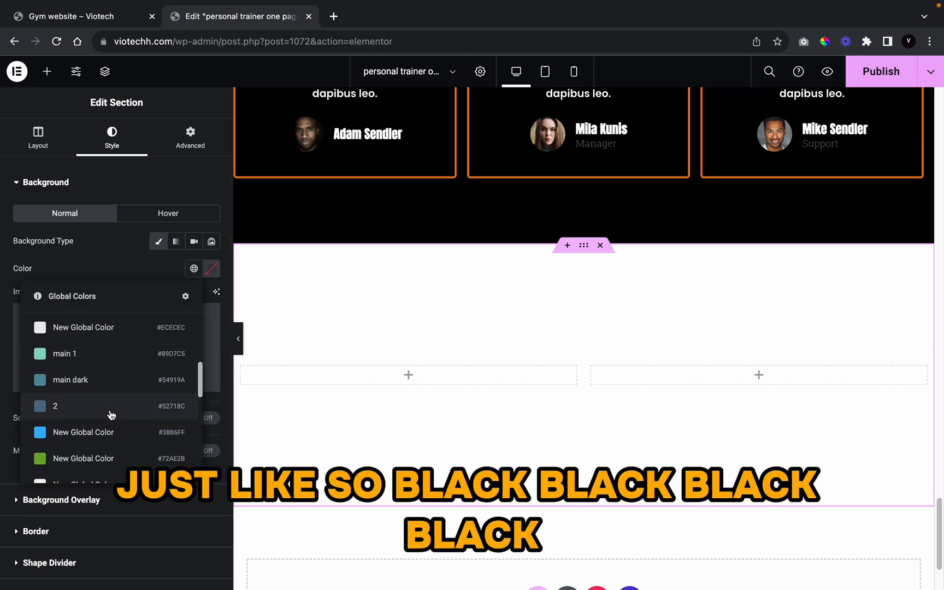
scroll(112, 414, up, 4)
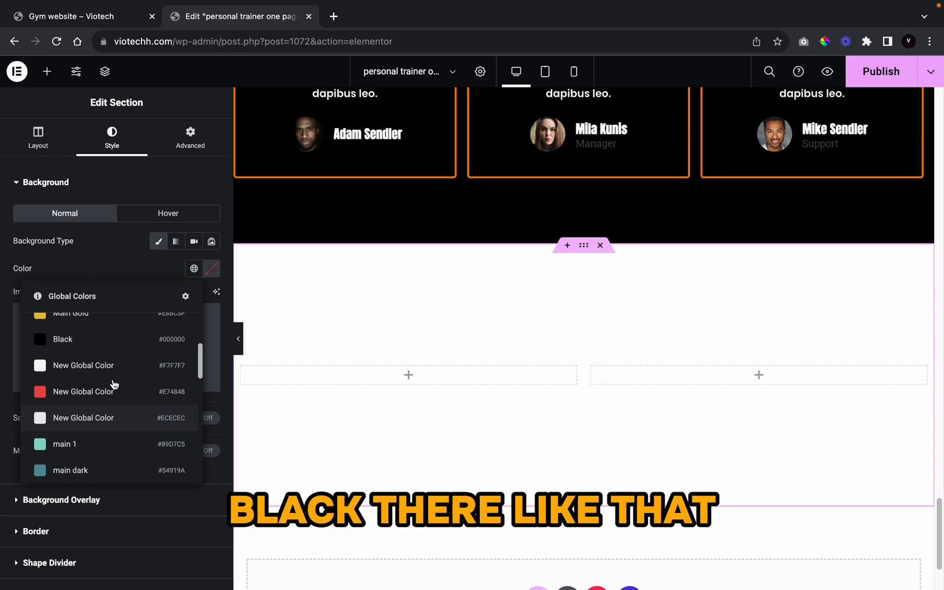
click(112, 337)
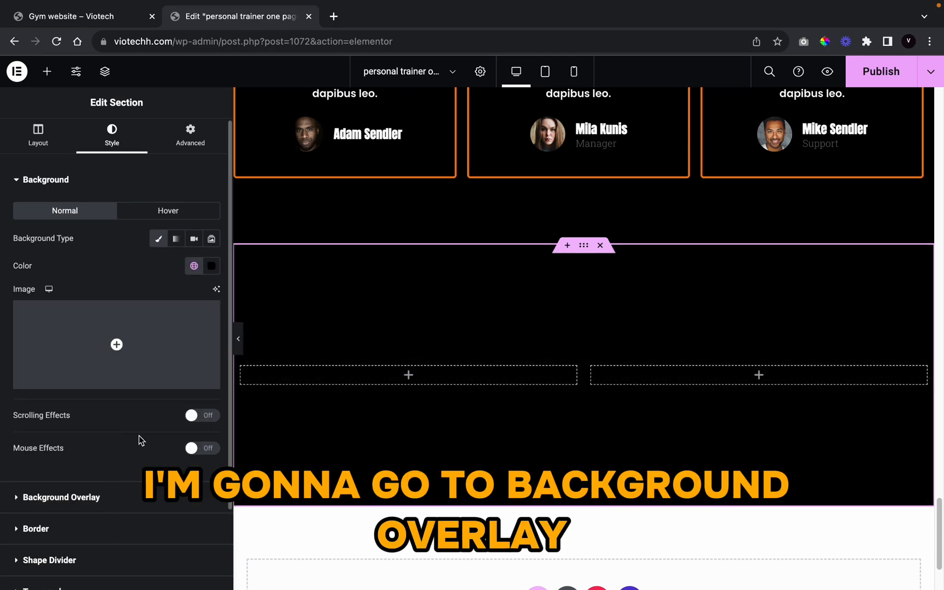
Step: Add a classic background overlay using the battle-ropes gym photo from the Media Library
click(82, 497)
click(194, 289)
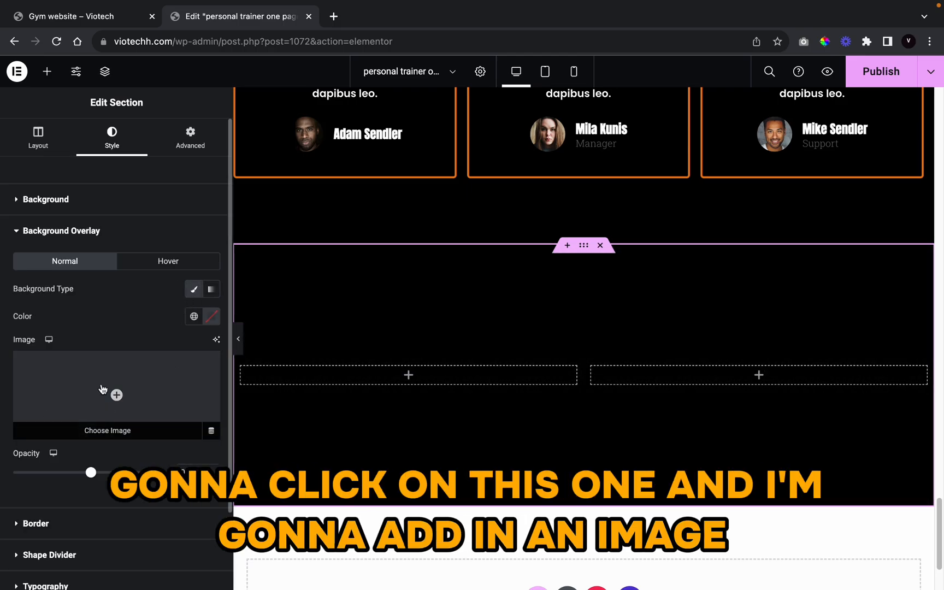
click(102, 389)
scroll(394, 386, down, 10)
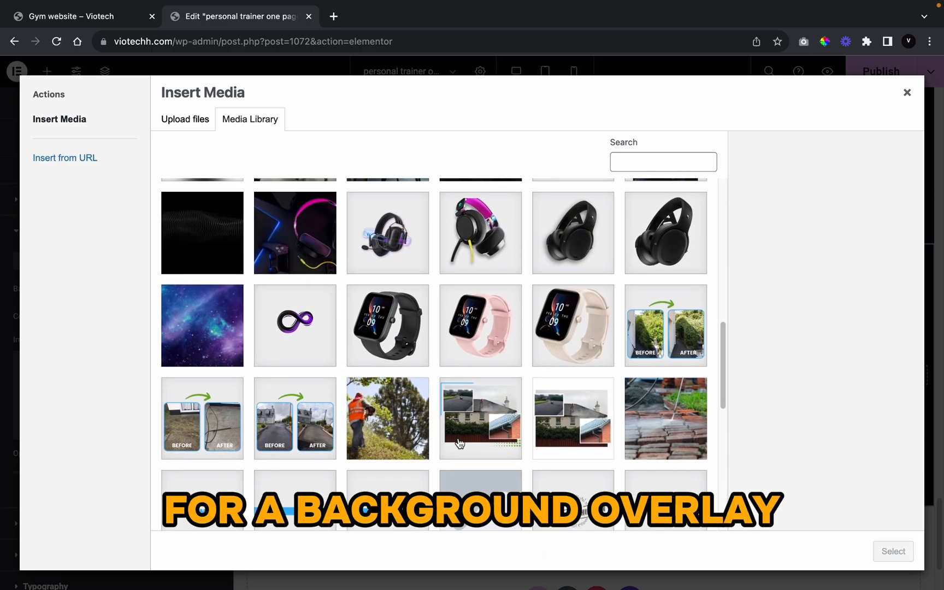
scroll(459, 444, down, 3)
scroll(456, 439, up, 6)
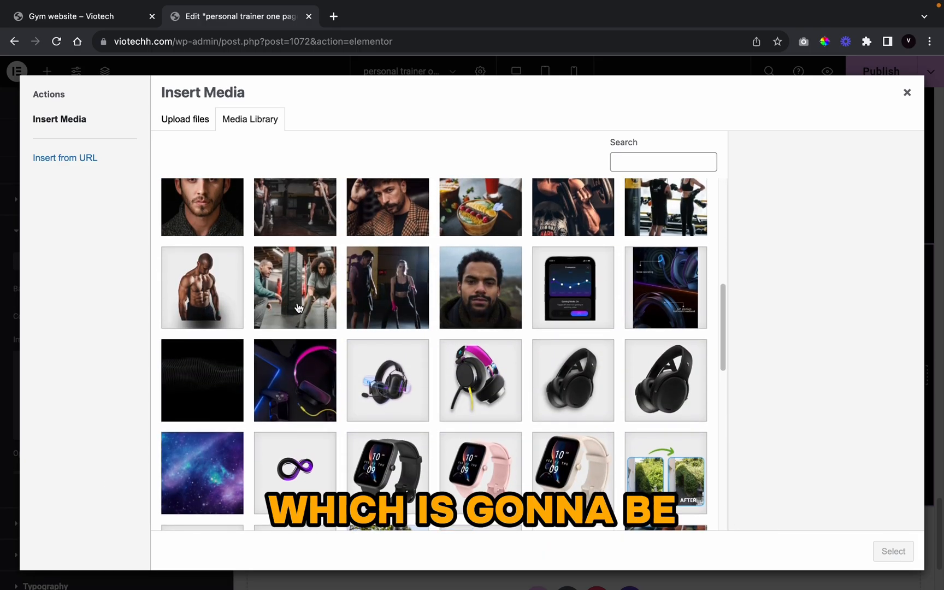
scroll(298, 308, up, 2)
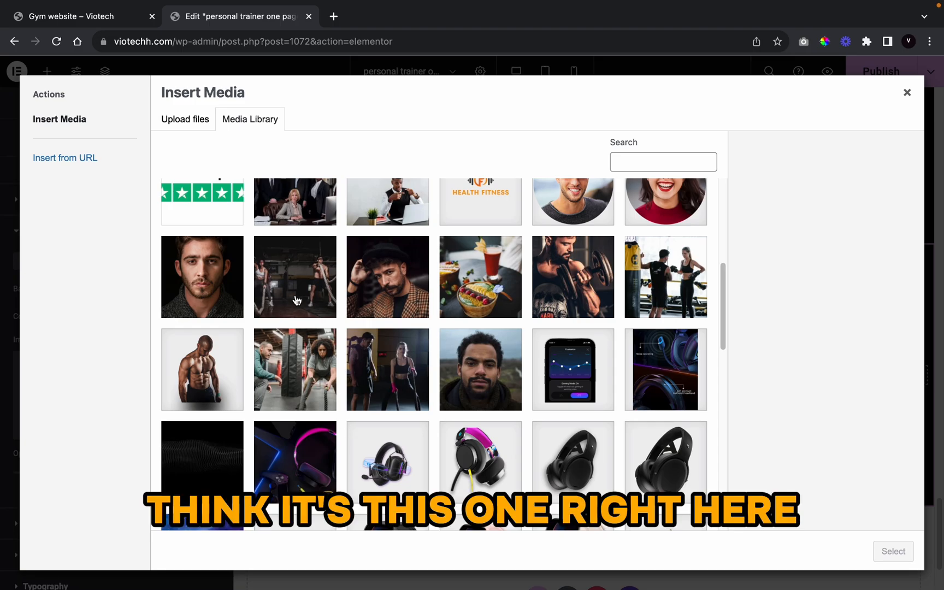
click(291, 296)
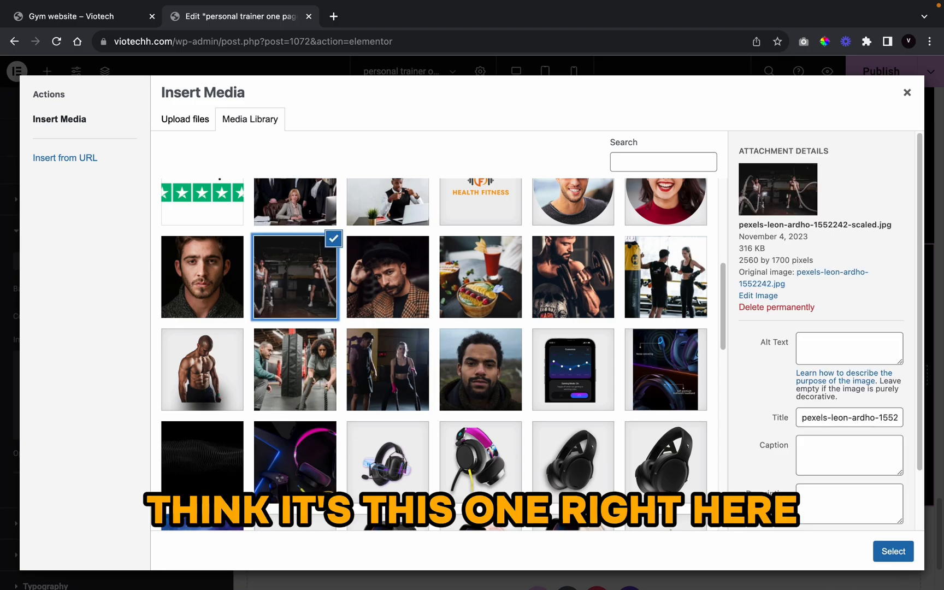
click(893, 552)
scroll(117, 355, down, 3)
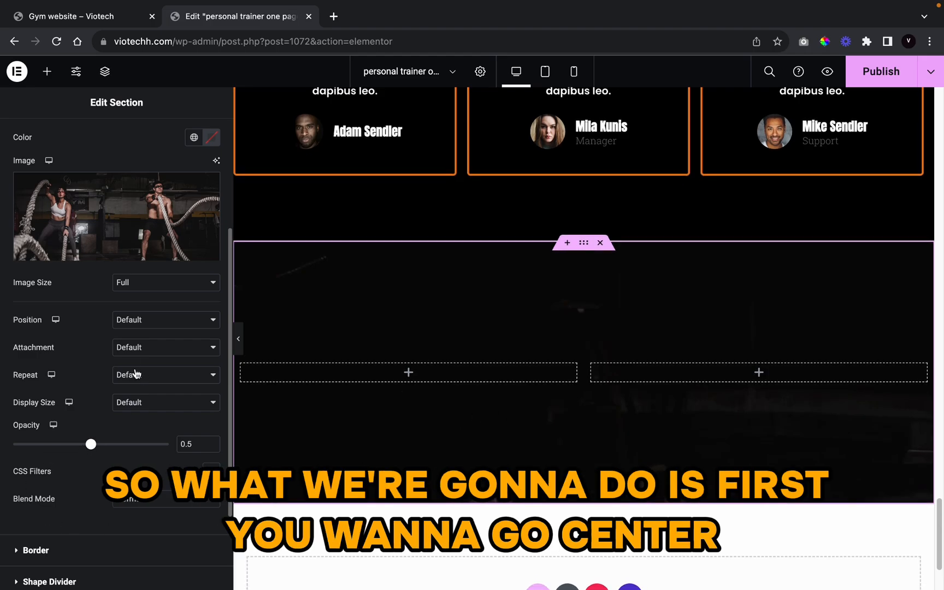
Step: Set the overlay to Center Center position and Cover size, and lower its opacity to about 0.33
click(123, 323)
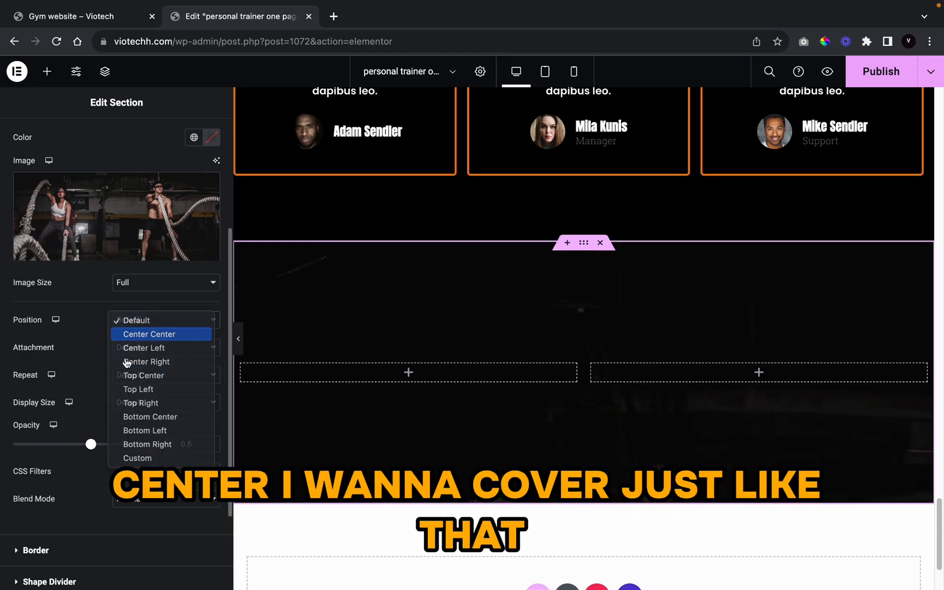
click(129, 332)
click(124, 398)
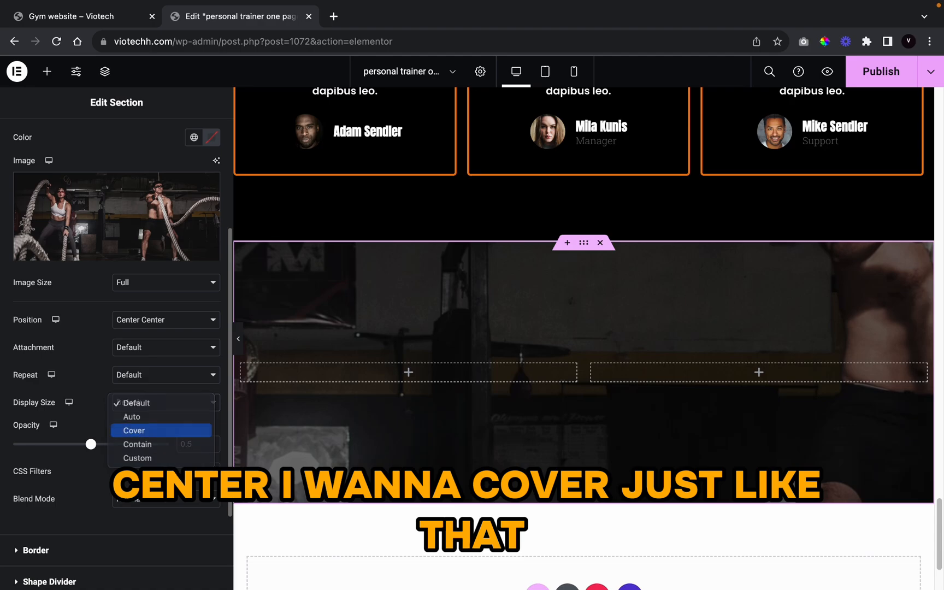
click(134, 431)
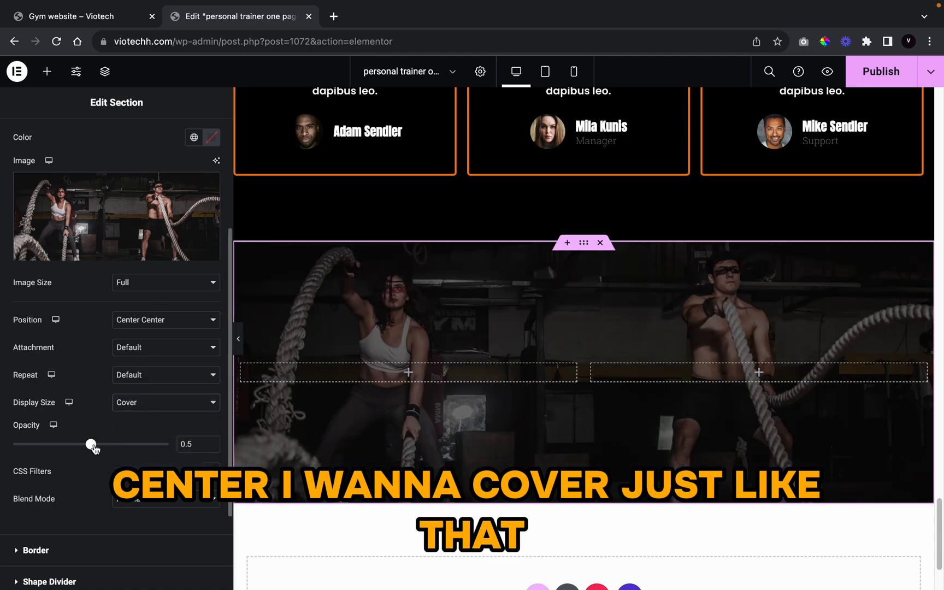
drag(92, 445, 69, 446)
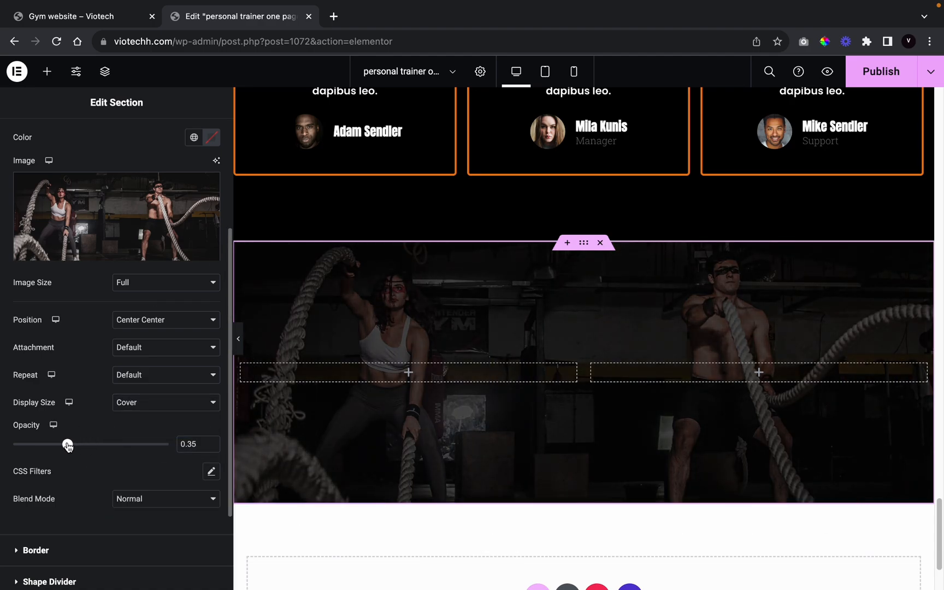
scroll(159, 447, up, 3)
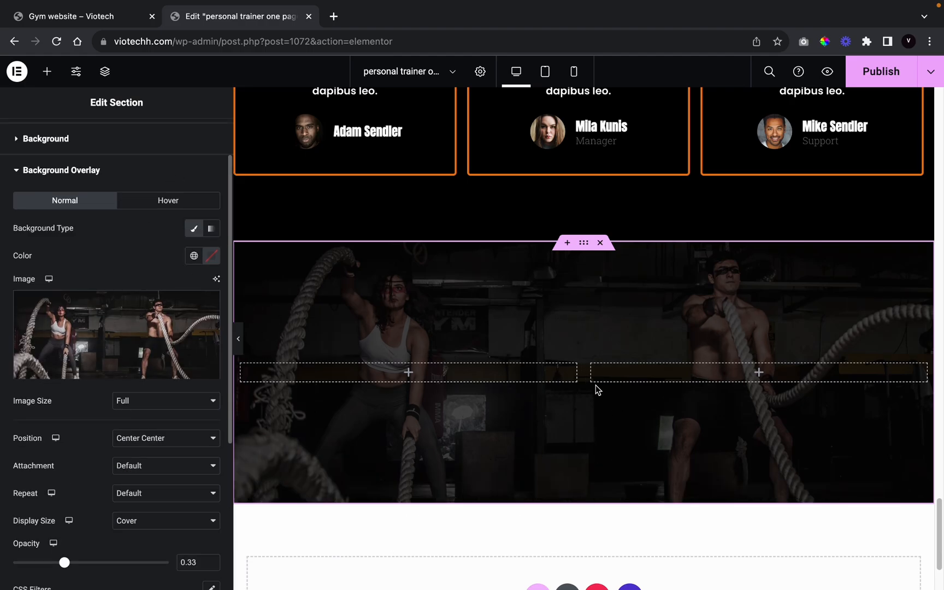
scroll(125, 191, up, 1)
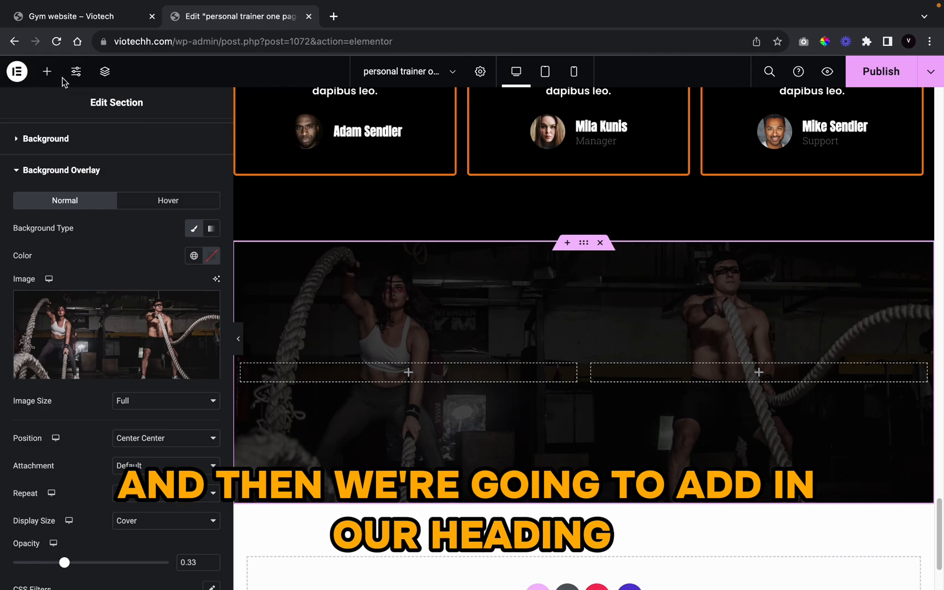
Step: Drag a Heading widget into the left column and retitle it 'Dont wait, just get started!'
click(47, 71)
text(h)
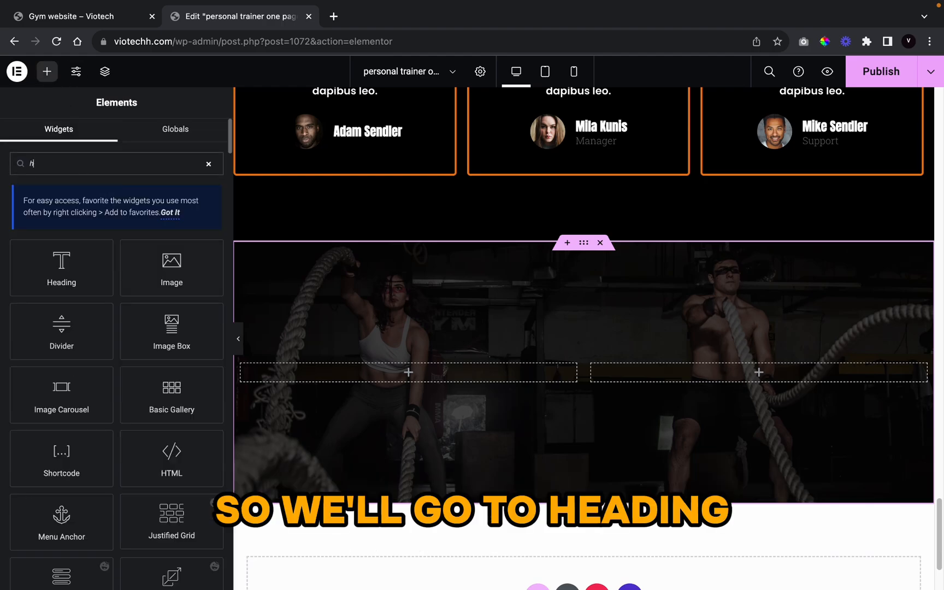
text(eadng)
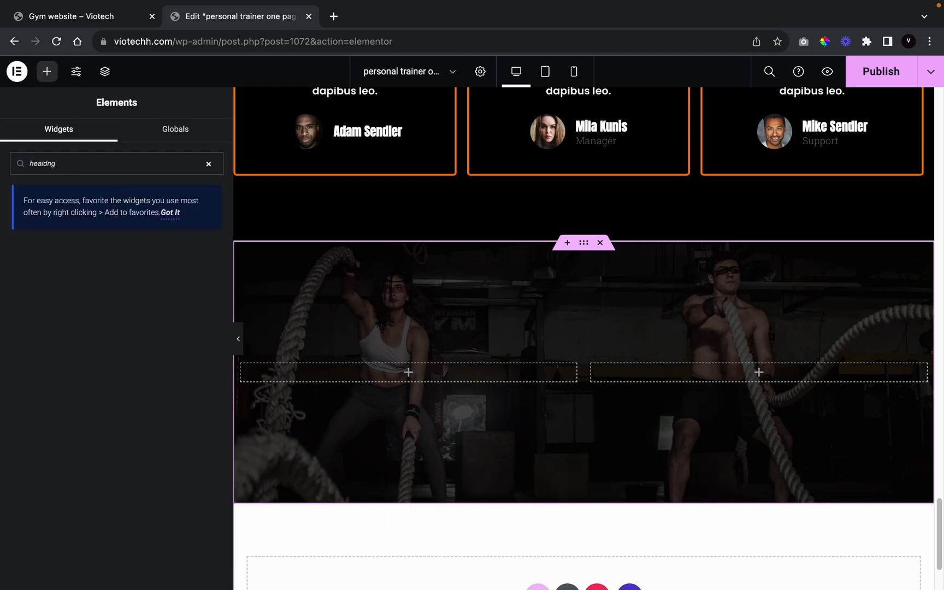
text(din)
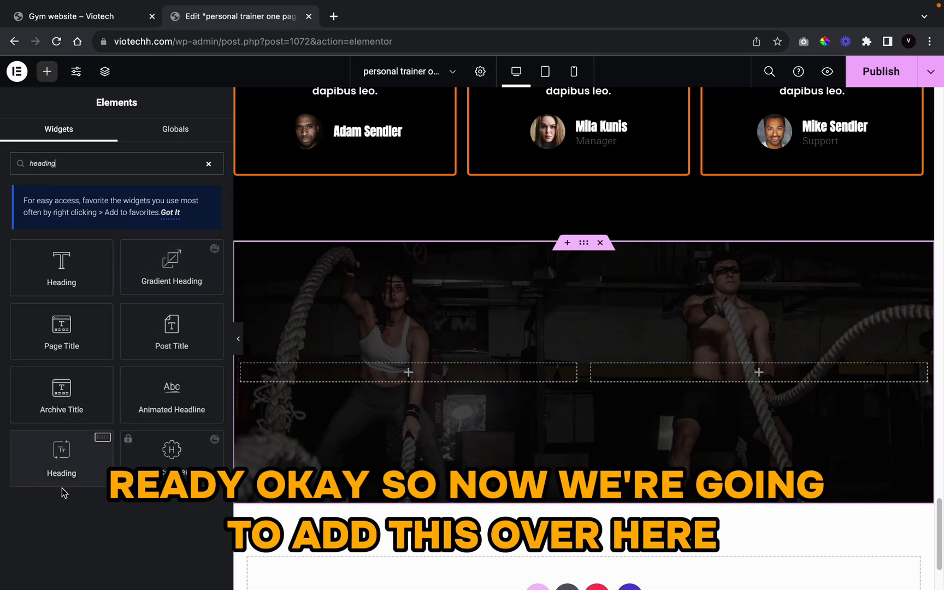
drag(62, 471, 432, 383)
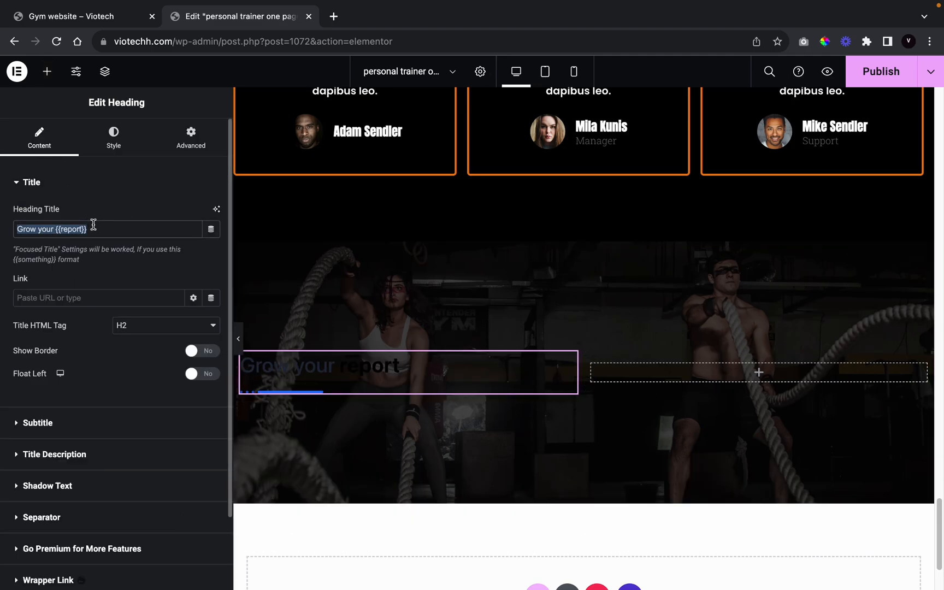
key(BackSpace)
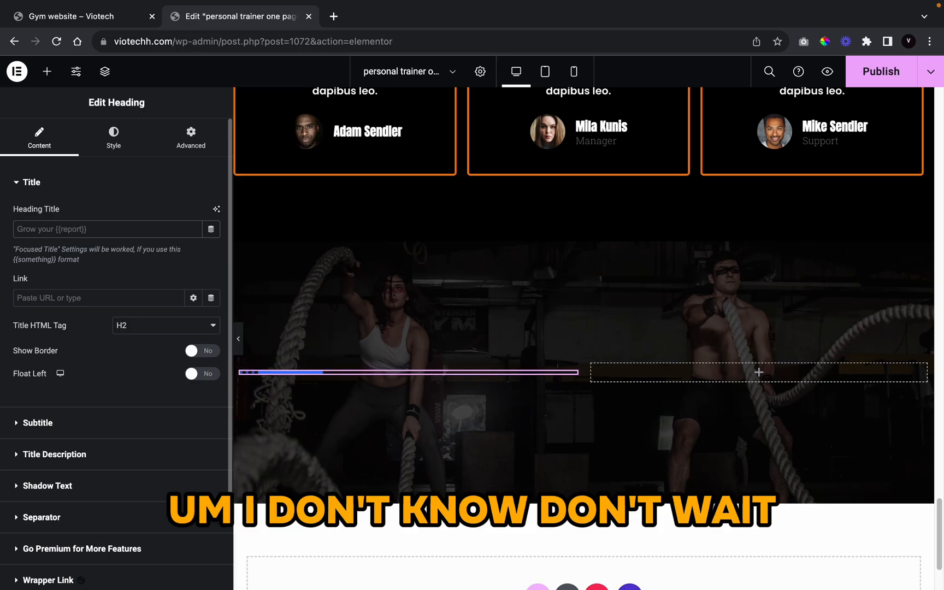
text(Do)
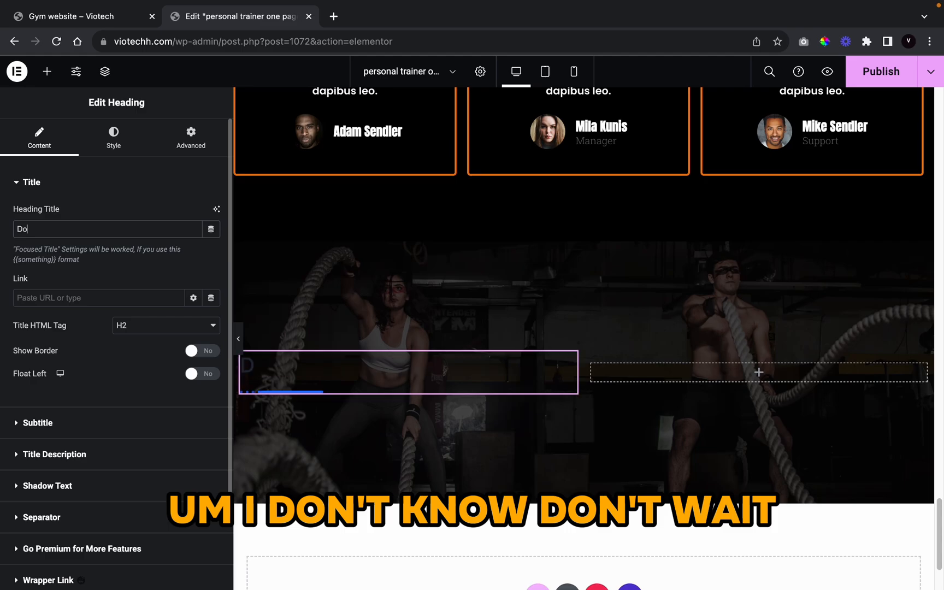
text(nt wait for)
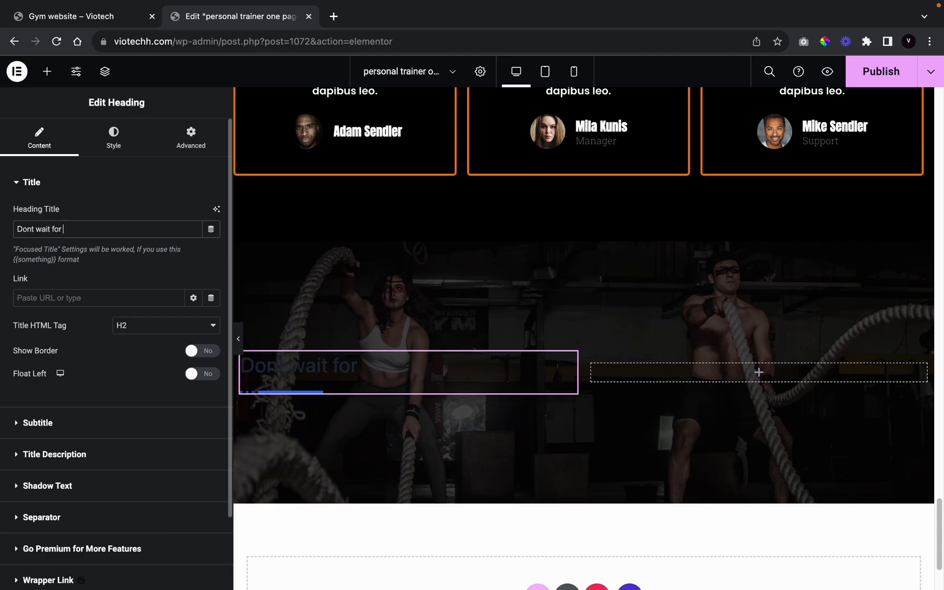
key(BackSpace)
key(BackSpace)
key(BackSpace)
key(BackSpace)
text(,)
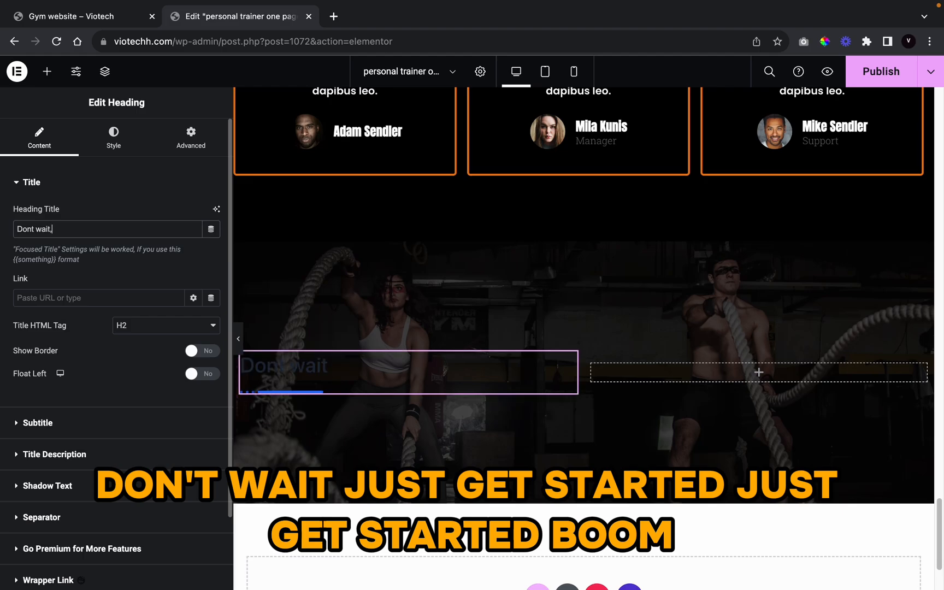
text( just get started!)
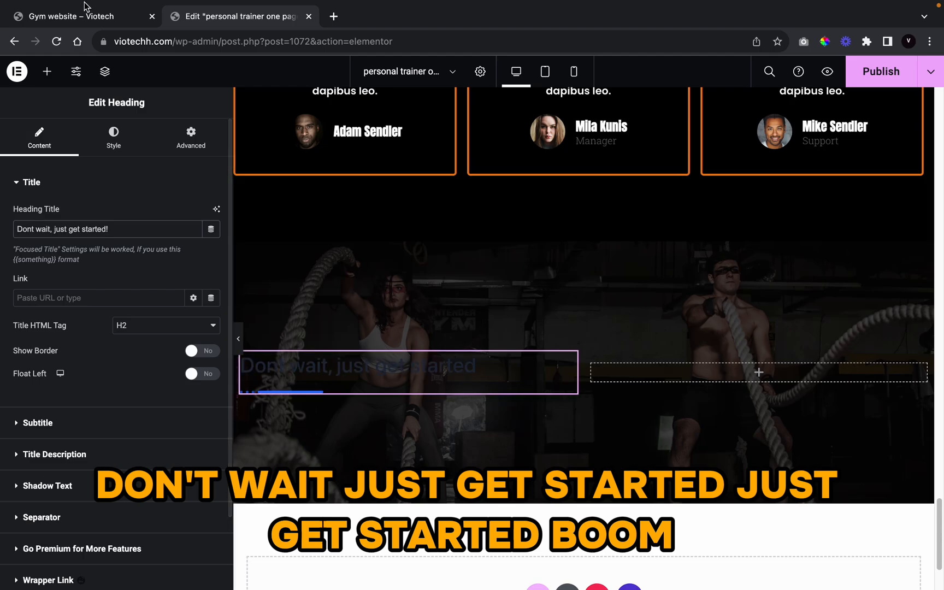
click(114, 137)
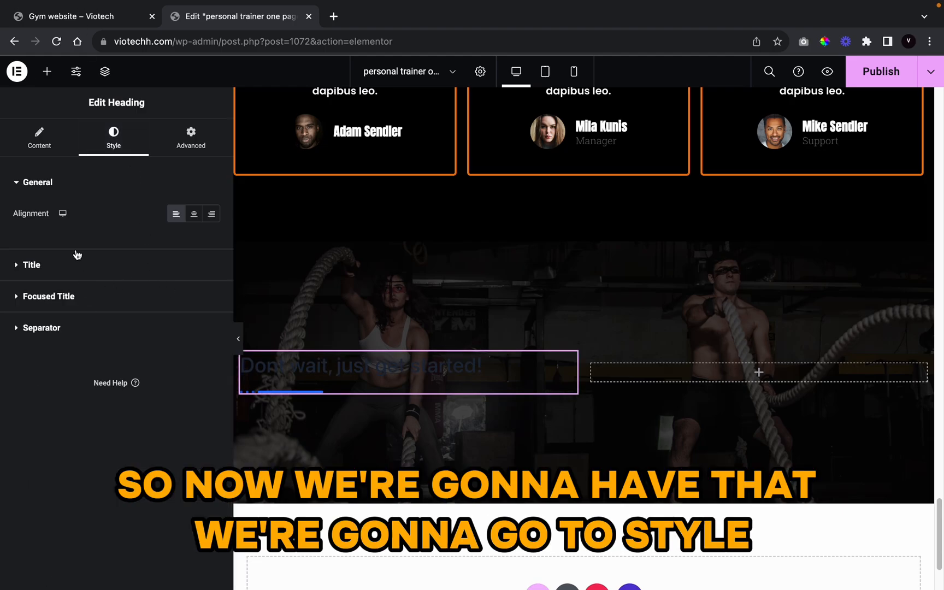
click(112, 269)
click(194, 245)
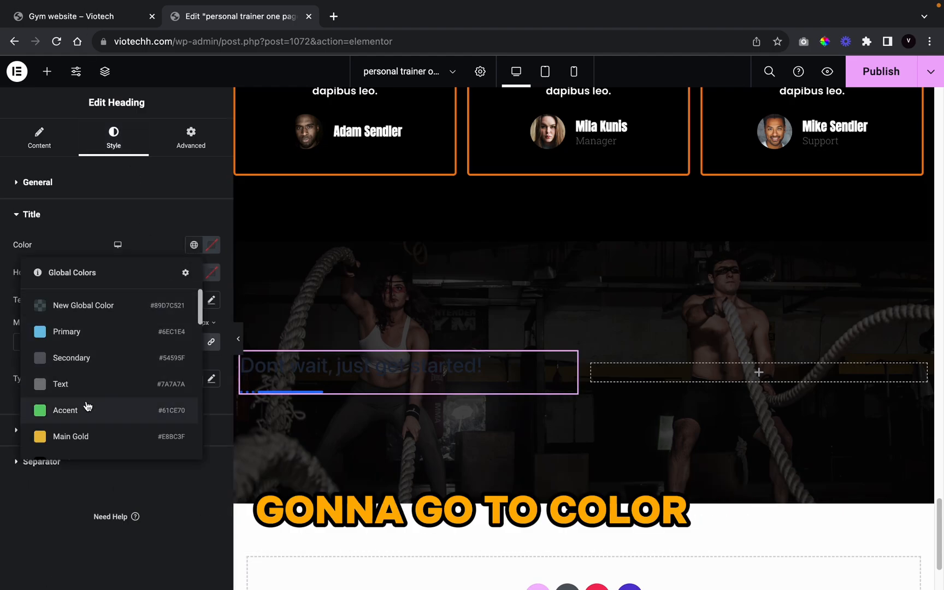
Step: Make the heading white and set its font family to Anton
scroll(91, 407, down, 1)
scroll(92, 407, down, 10)
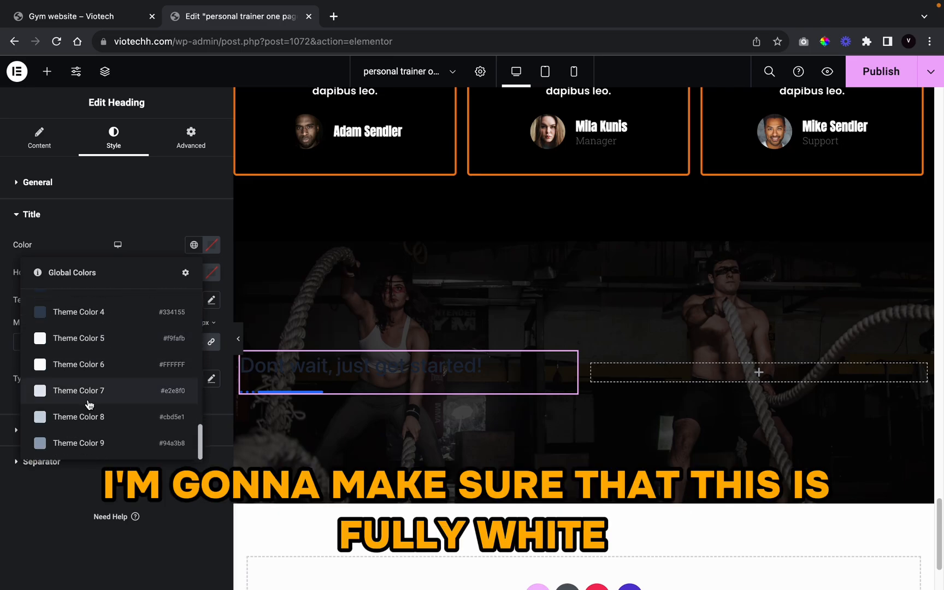
click(122, 358)
click(211, 378)
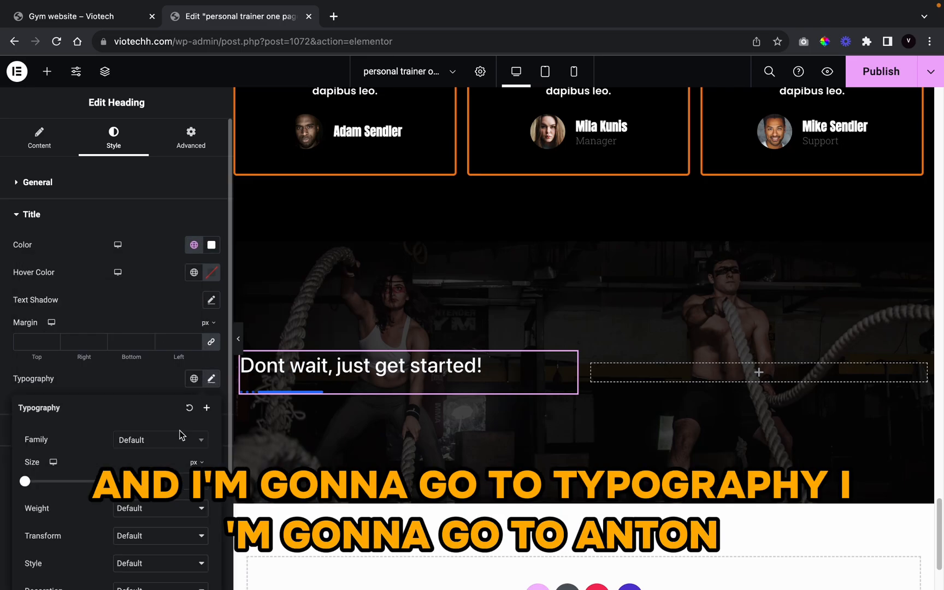
click(135, 449)
text(a)
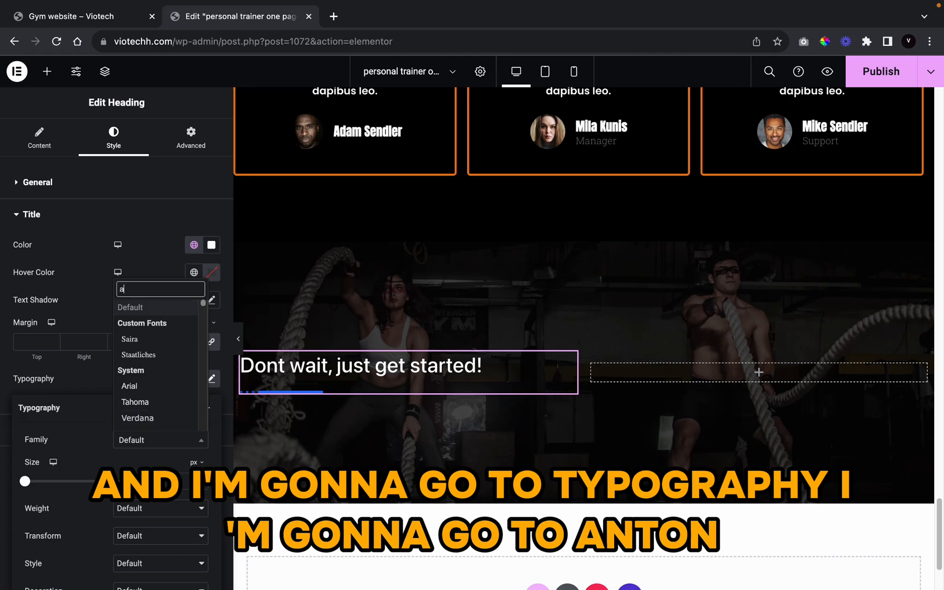
text(nton)
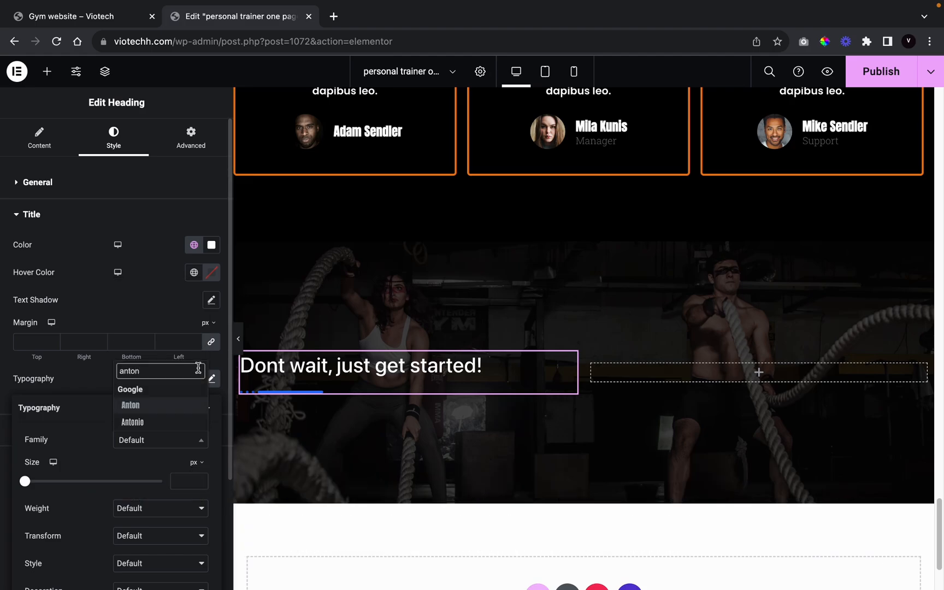
click(154, 407)
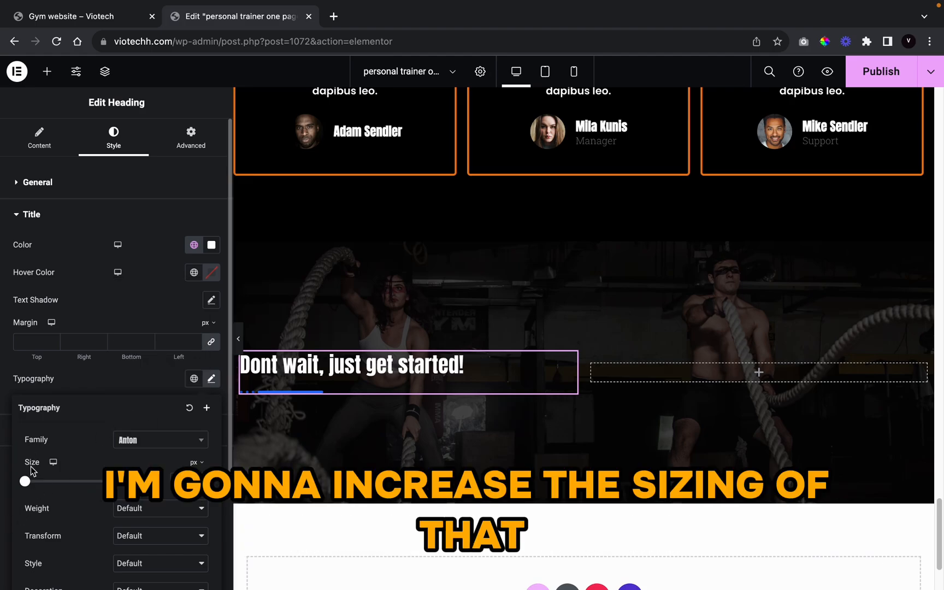
Step: Enlarge the heading text to about 85 px and set its text transform to Uppercase
drag(26, 483, 84, 485)
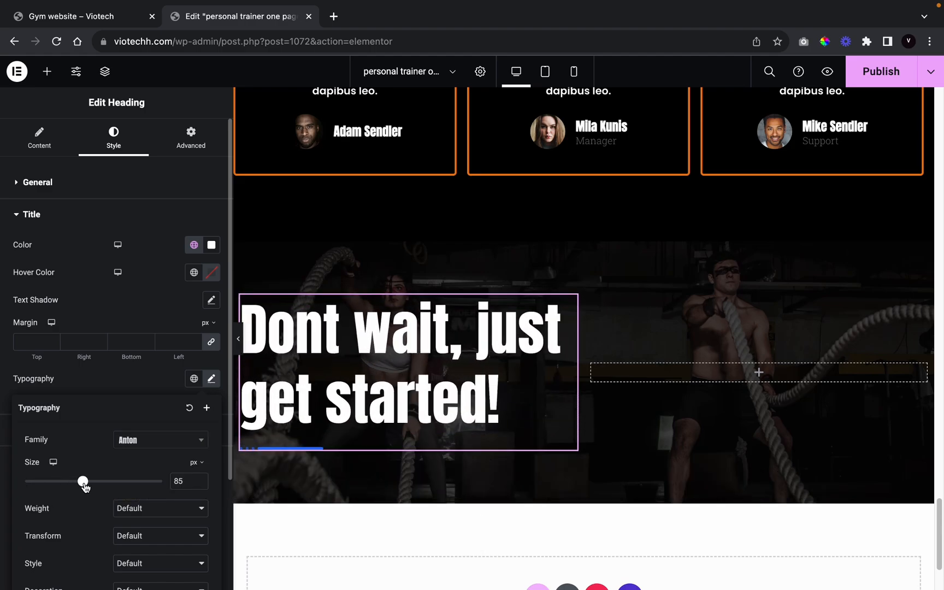
click(131, 508)
click(61, 512)
click(143, 538)
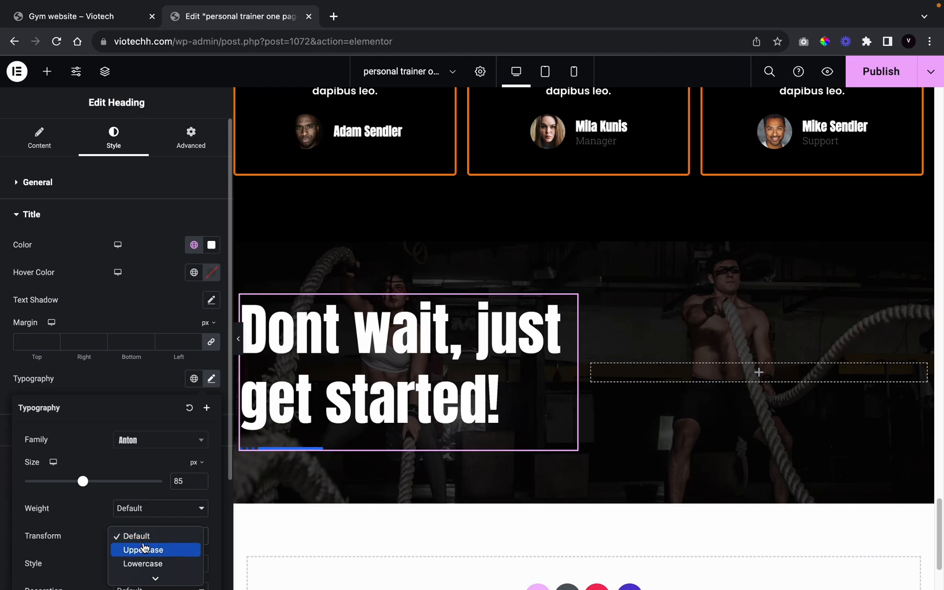
click(145, 550)
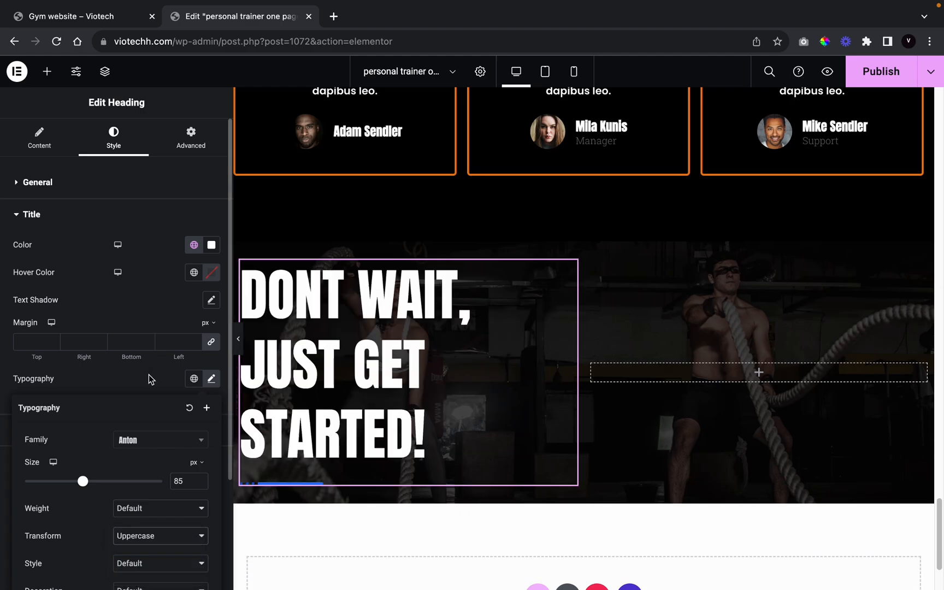
click(67, 110)
click(53, 146)
Step: Set Show Separator to No so the heading has no separator
scroll(60, 470, down, 3)
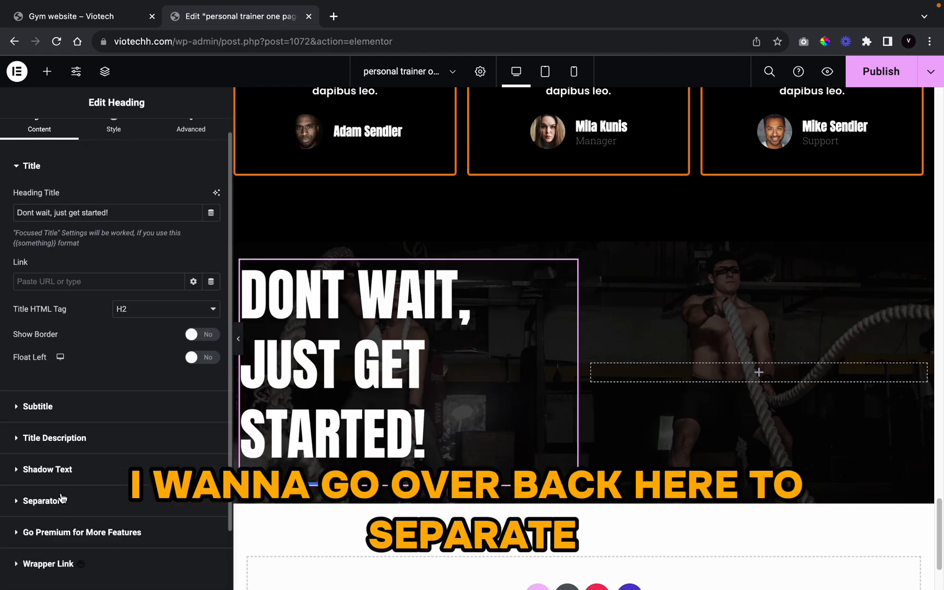
click(67, 444)
click(195, 335)
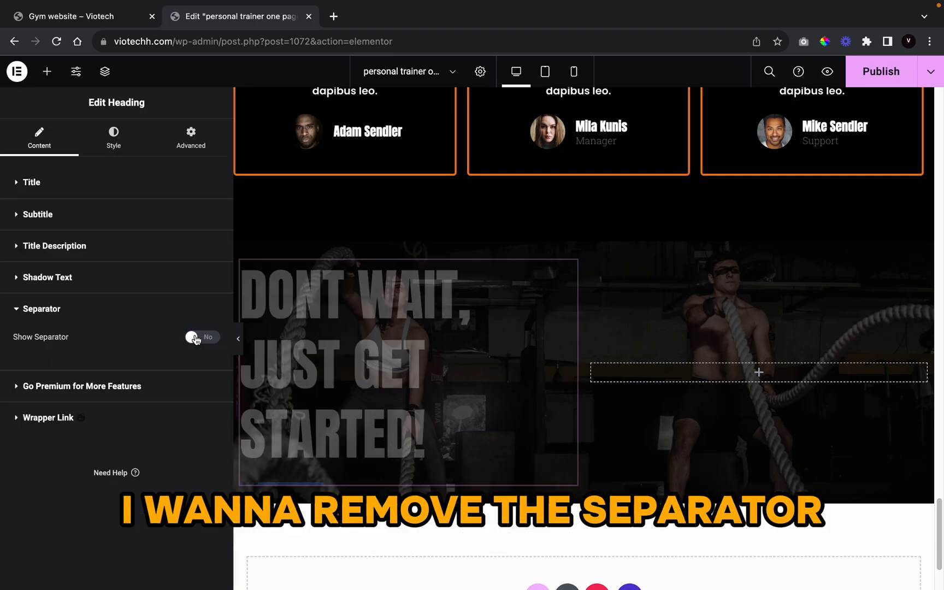
click(240, 352)
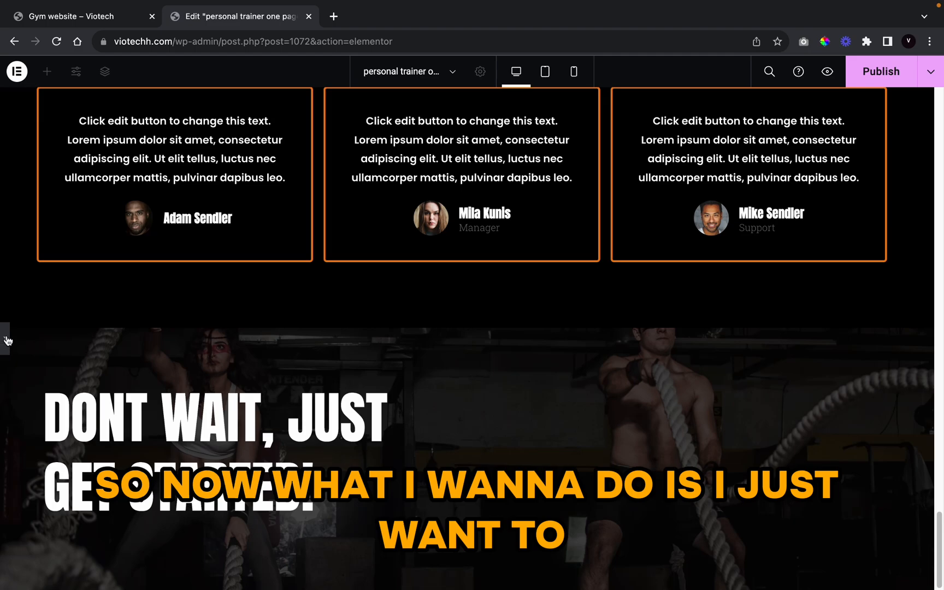
click(7, 340)
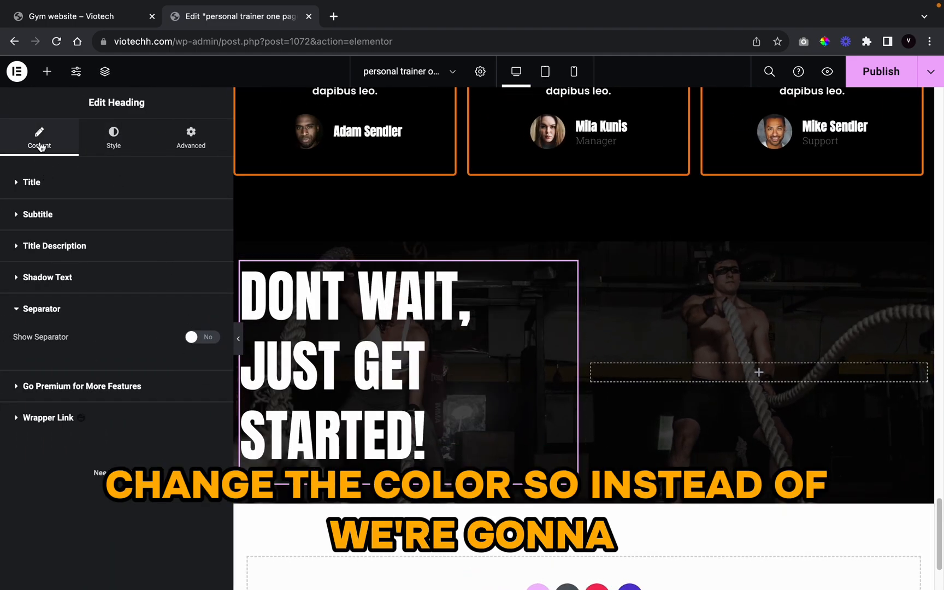
Step: Wrap 'wait' and 'started' in curly braces in the heading title to mark them as focused words
click(45, 180)
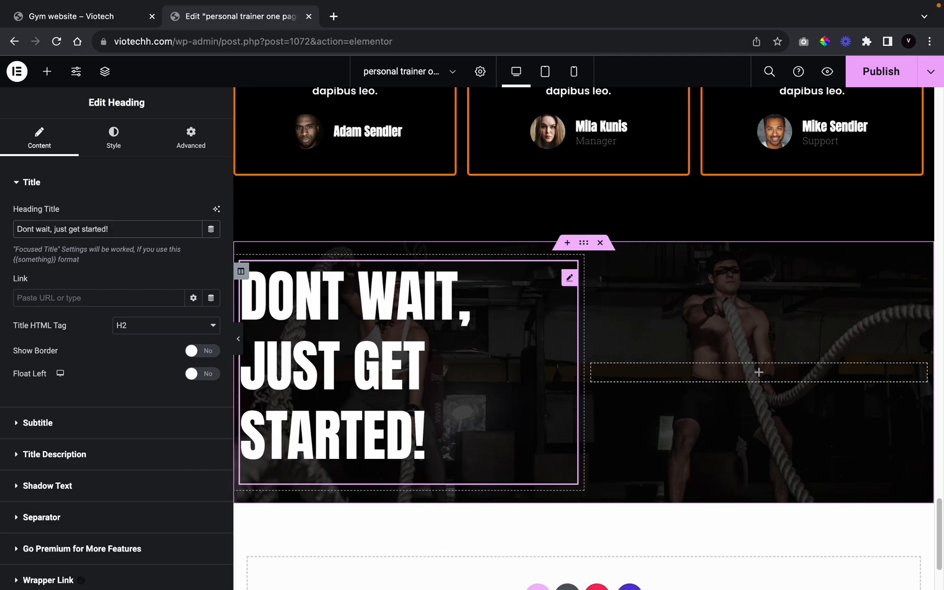
text({)
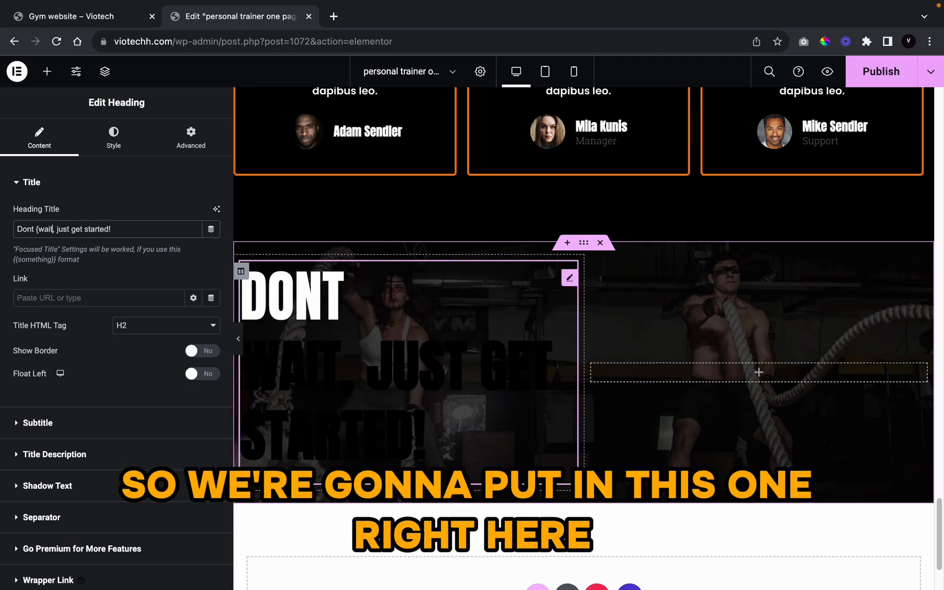
text(})
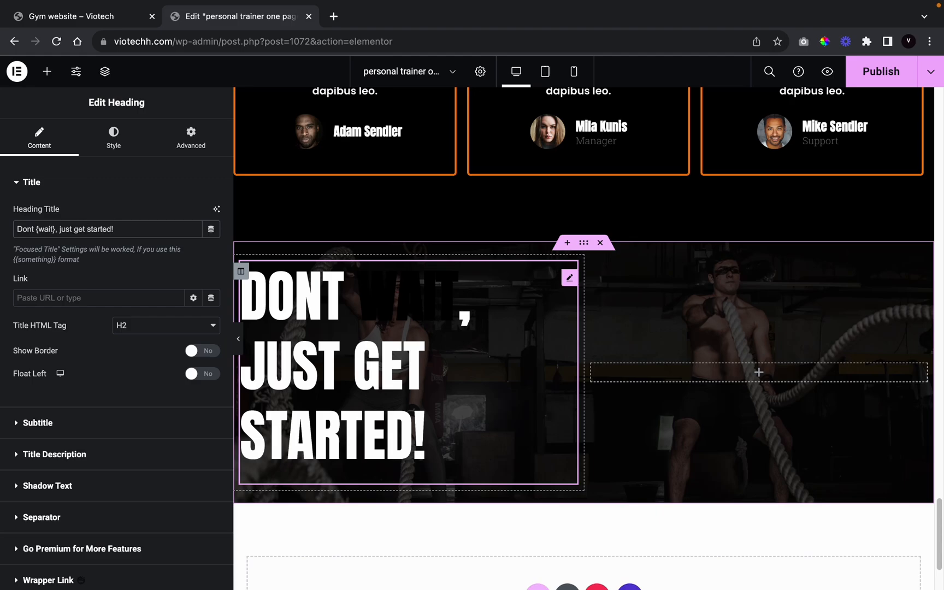
text({)
key(Right)
key(Right)
key(Right)
key(Right)
key(Right)
key(Right)
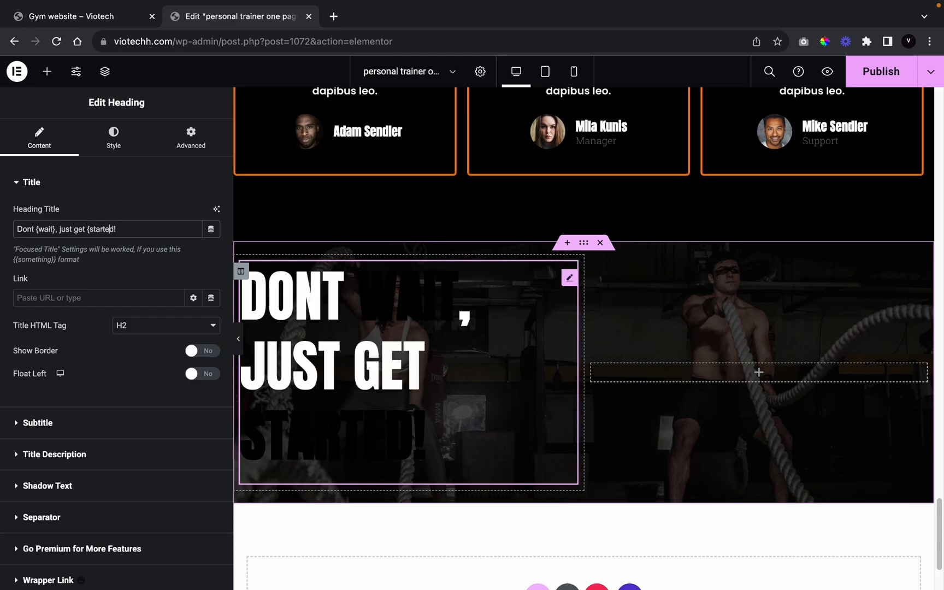
Step: Colour the focused words WAIT and STARTED orange, with the same orange as their hover colour
text(})
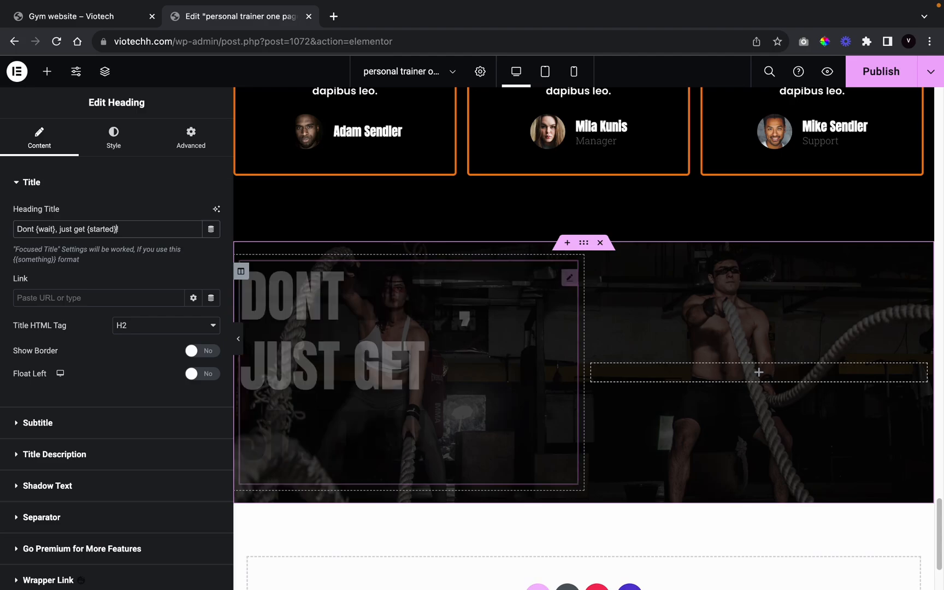
click(132, 136)
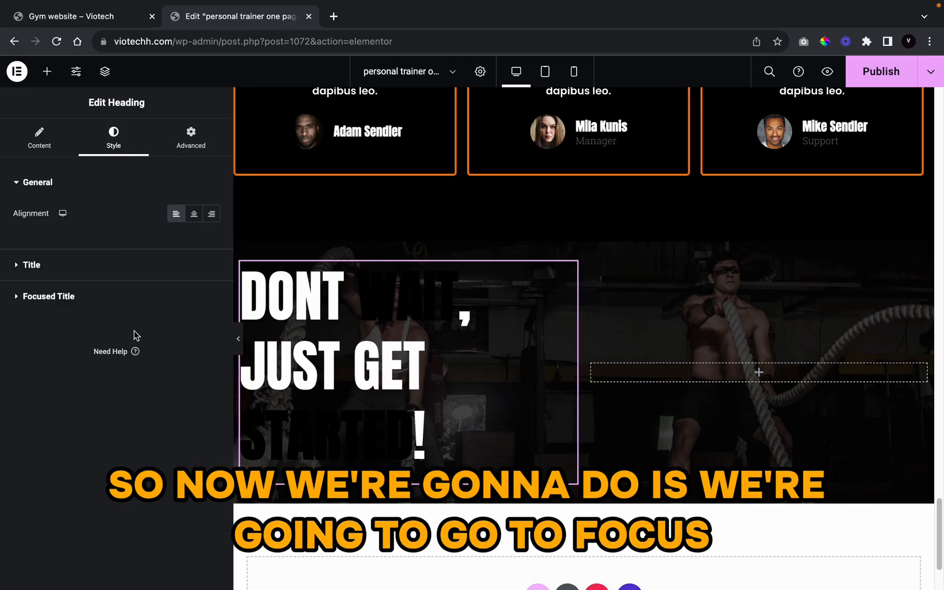
click(82, 298)
click(194, 276)
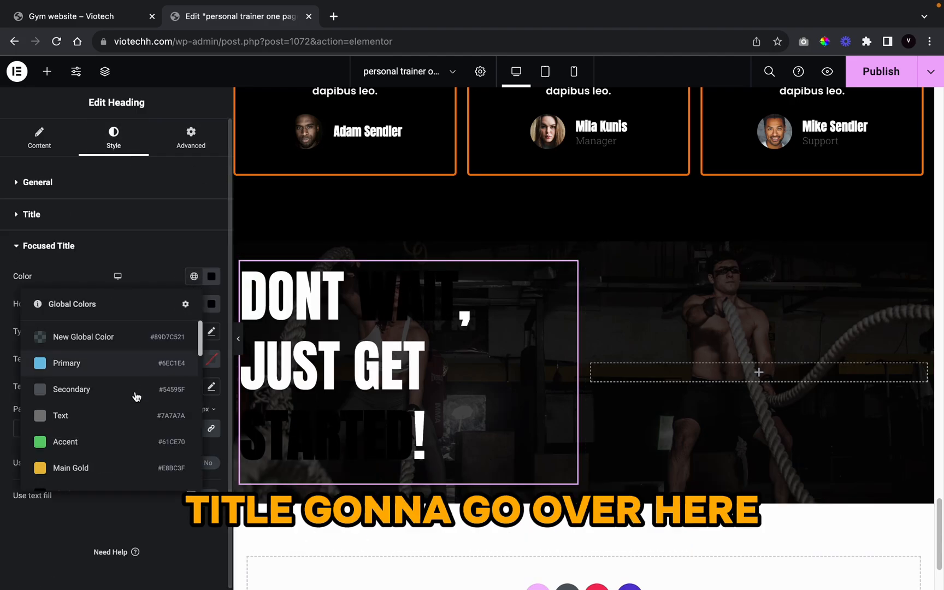
scroll(132, 404, down, 3)
scroll(131, 411, down, 5)
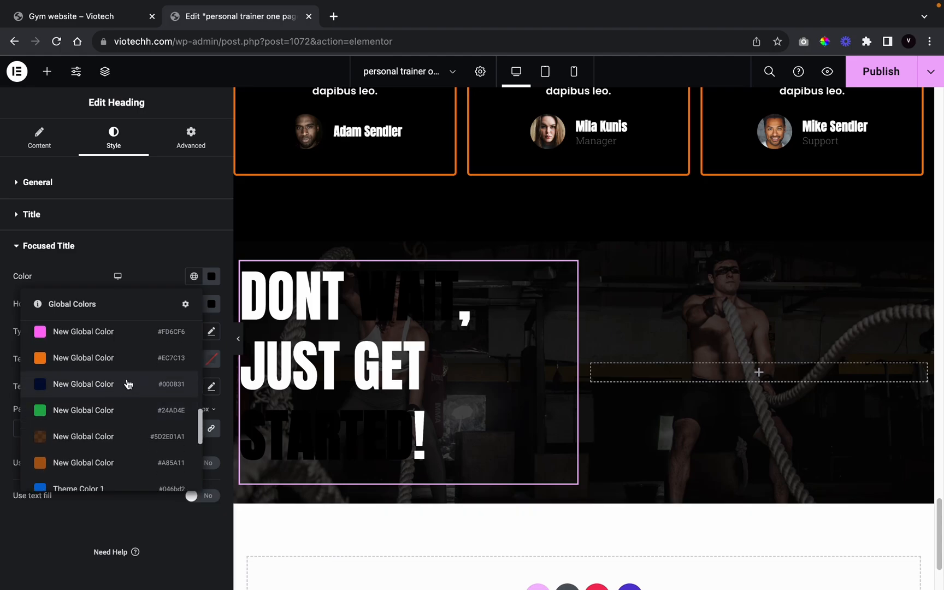
click(127, 359)
click(194, 304)
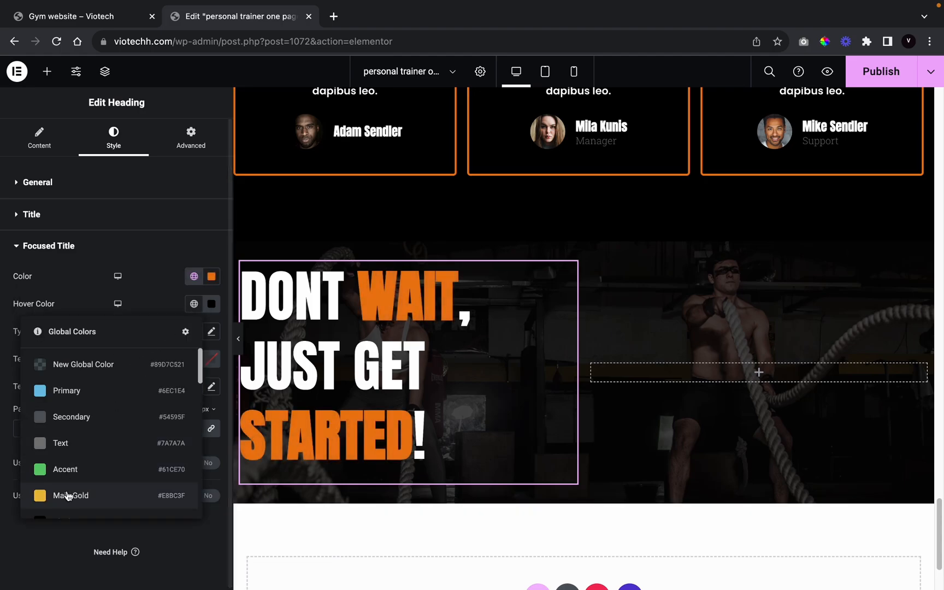
scroll(70, 495, down, 10)
scroll(74, 491, up, 10)
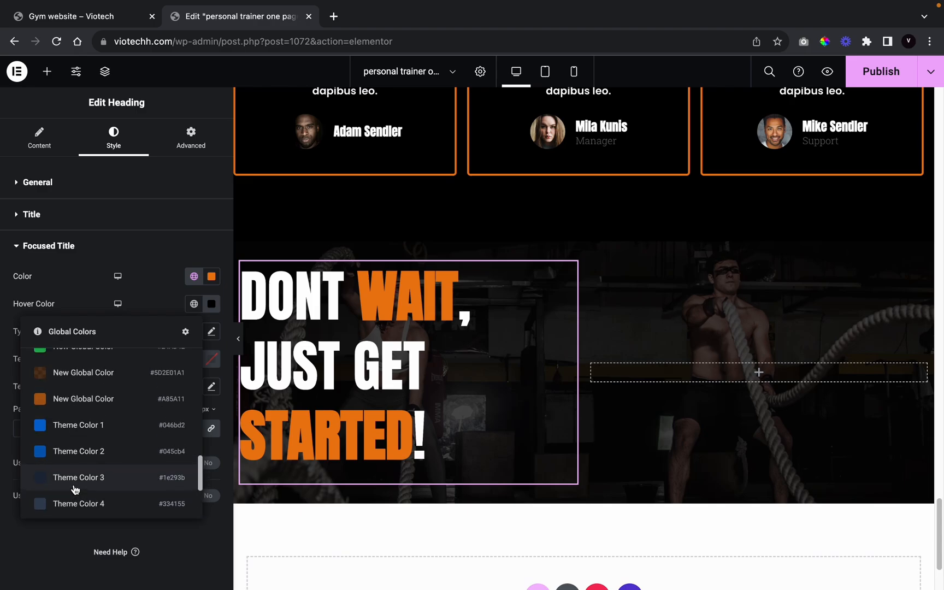
click(99, 424)
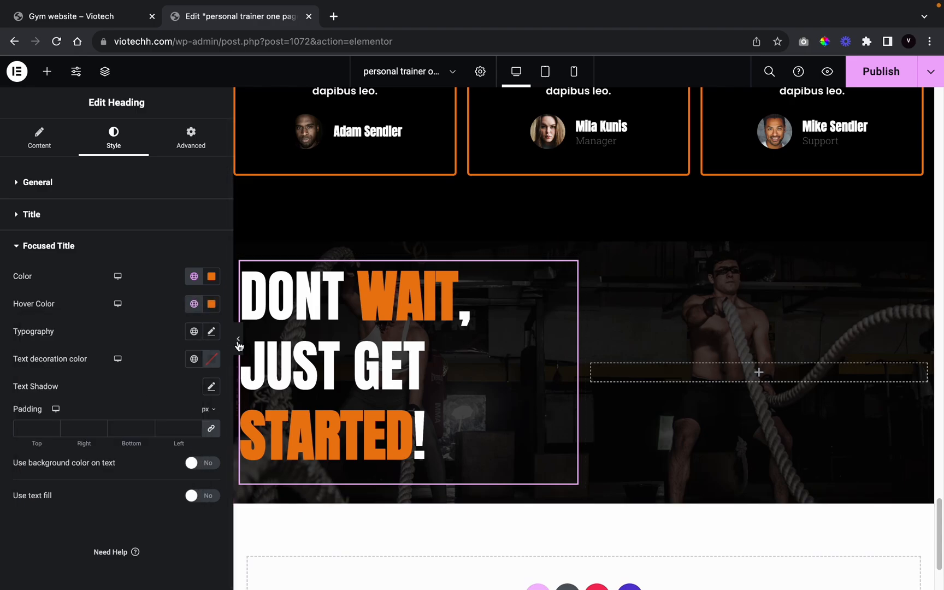
Step: Add a space before the '!' and widen the heading column to about 59.4%
click(238, 339)
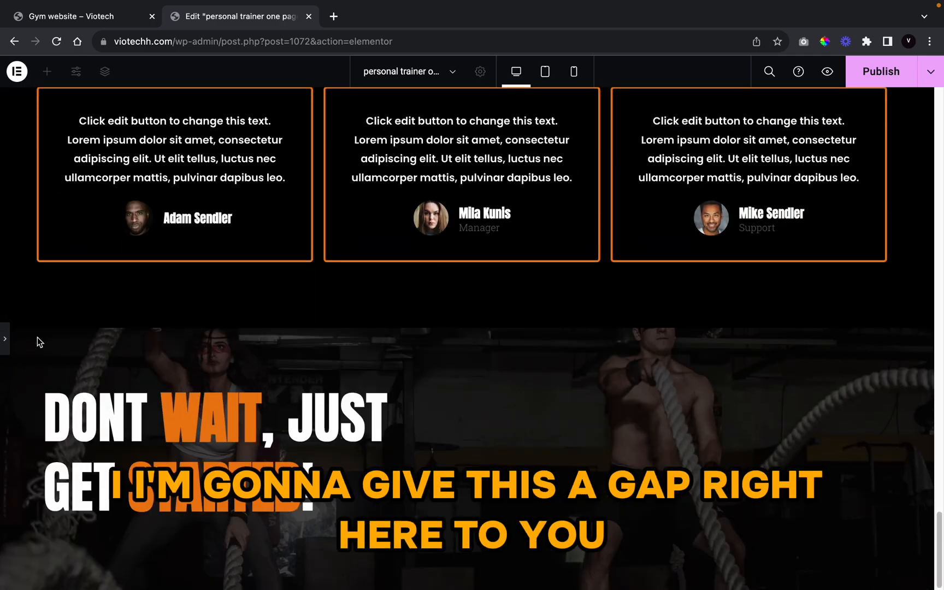
click(3, 339)
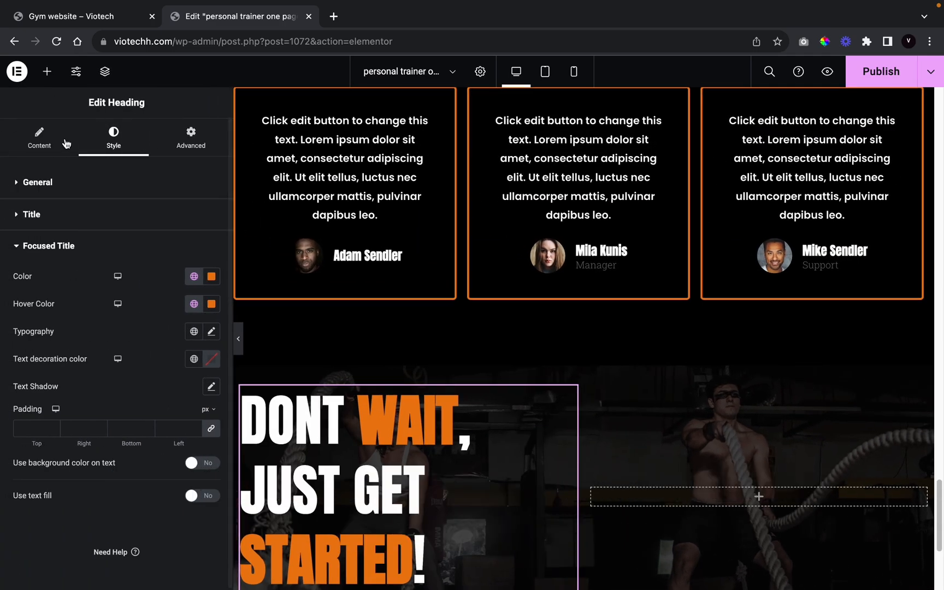
click(39, 138)
click(116, 230)
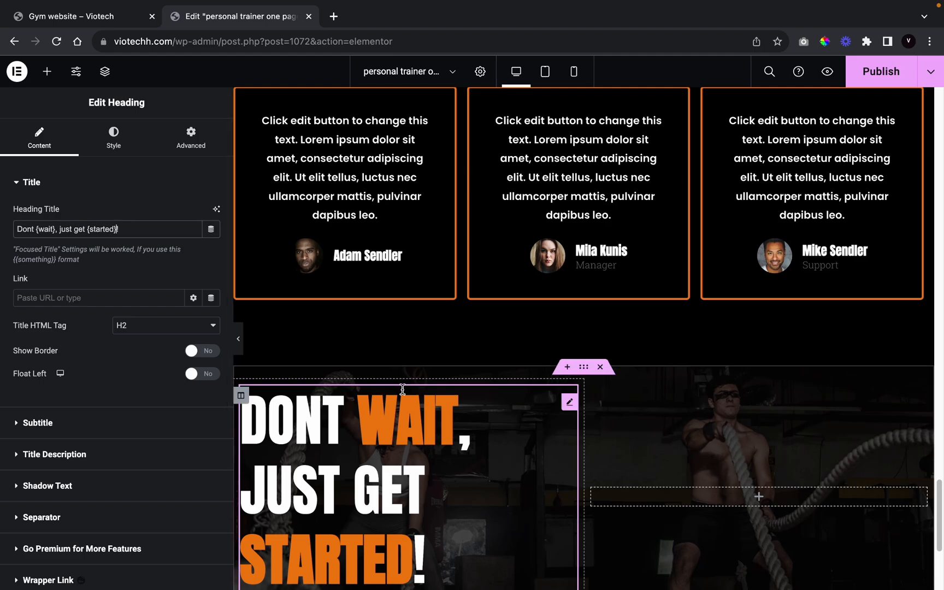
scroll(534, 469, down, 4)
scroll(534, 469, down, 1)
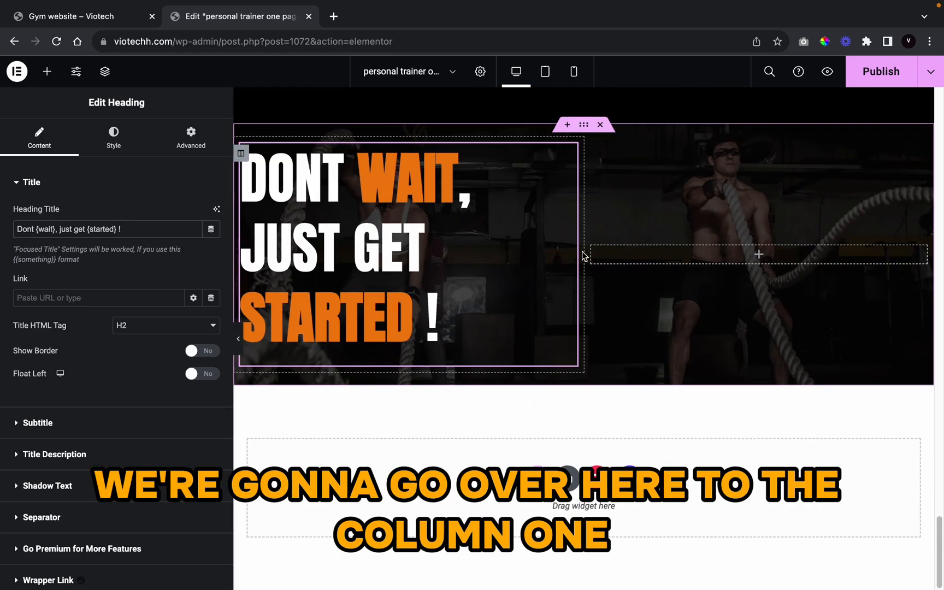
drag(585, 256, 651, 257)
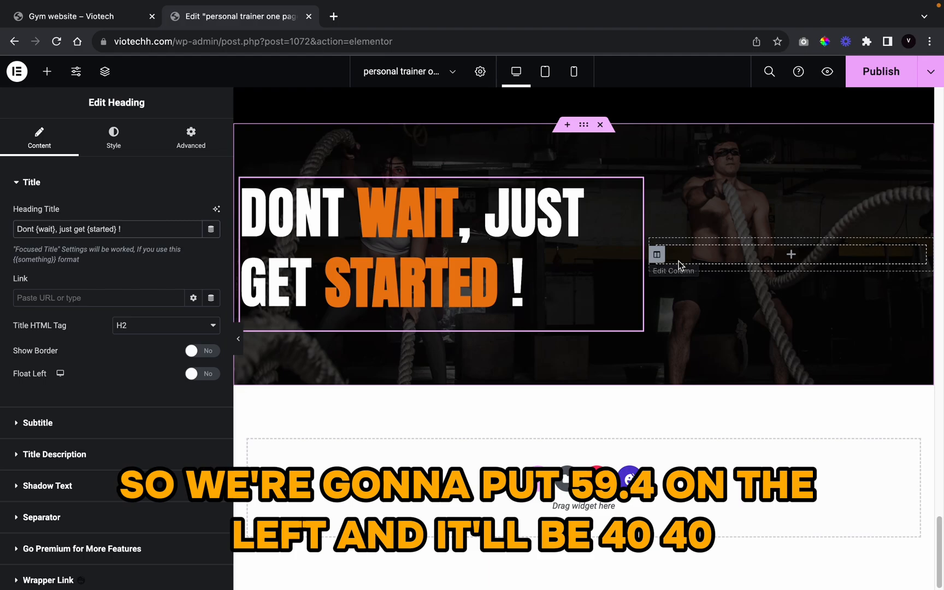
click(239, 339)
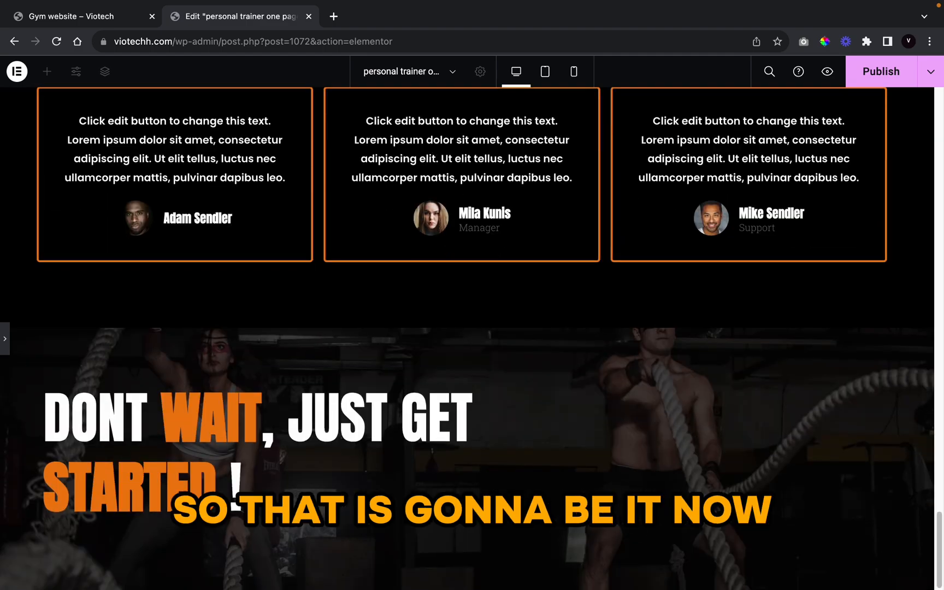
Step: Adjust the pricing section's top padding in its Advanced settings and preview the page
scroll(381, 513, up, 20)
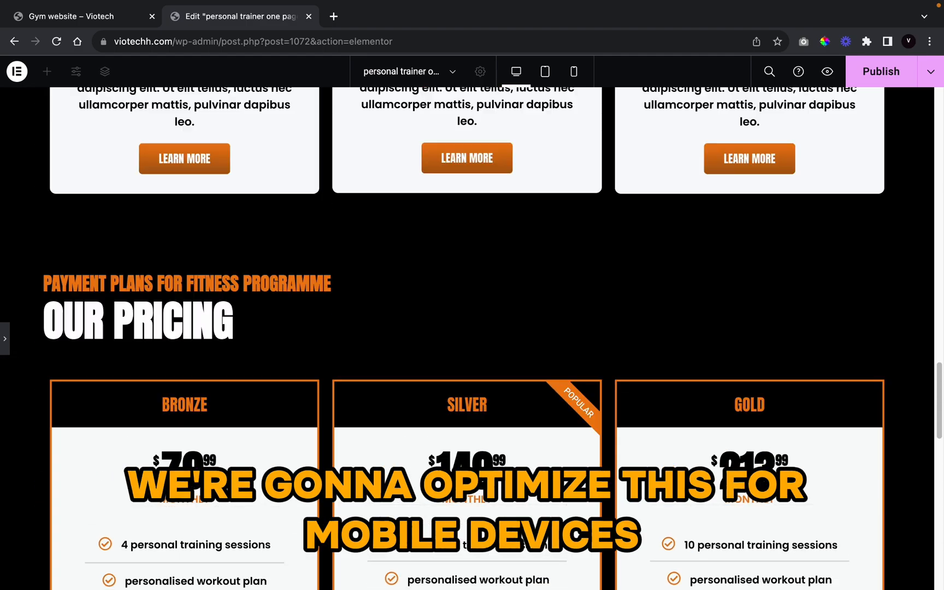
scroll(381, 514, down, 10)
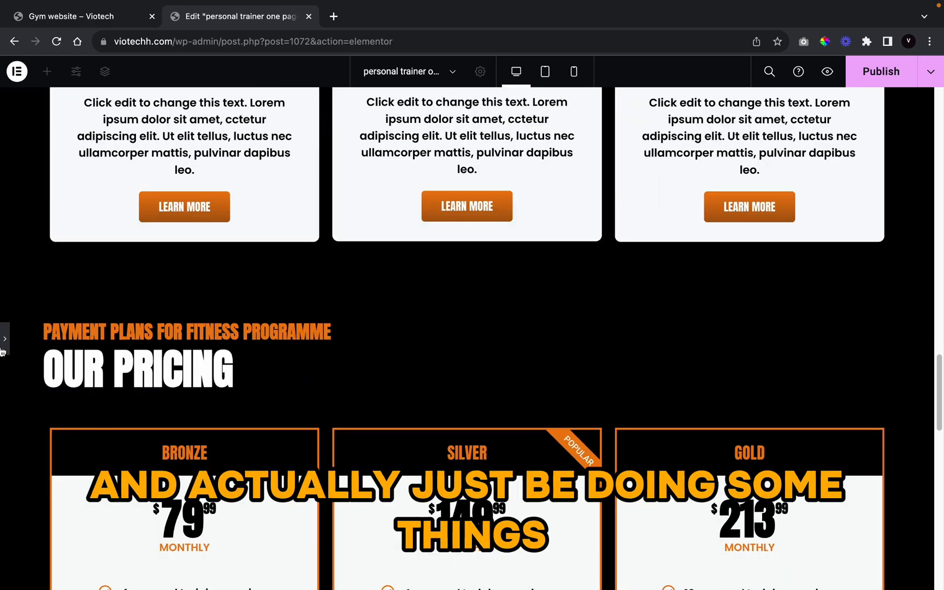
click(4, 341)
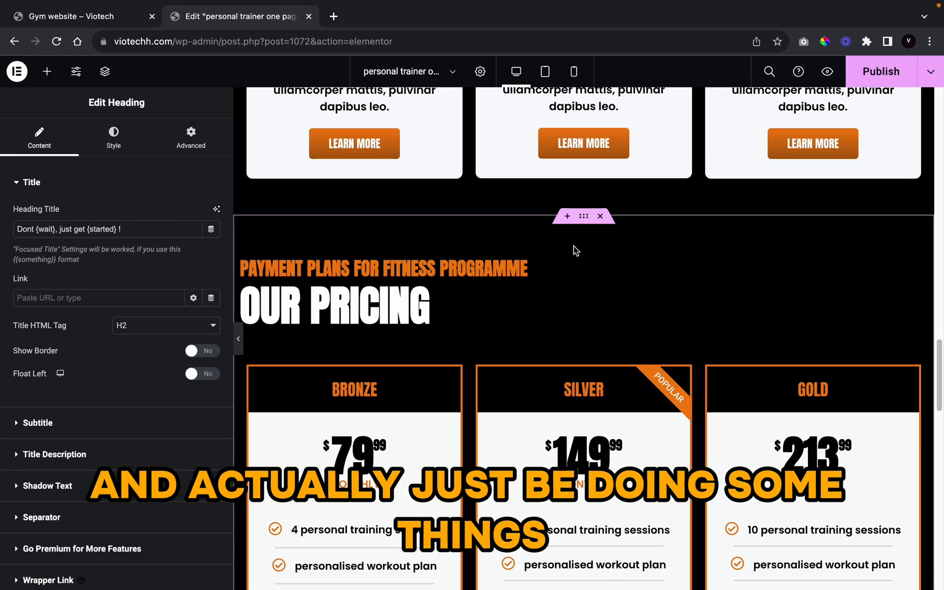
click(582, 218)
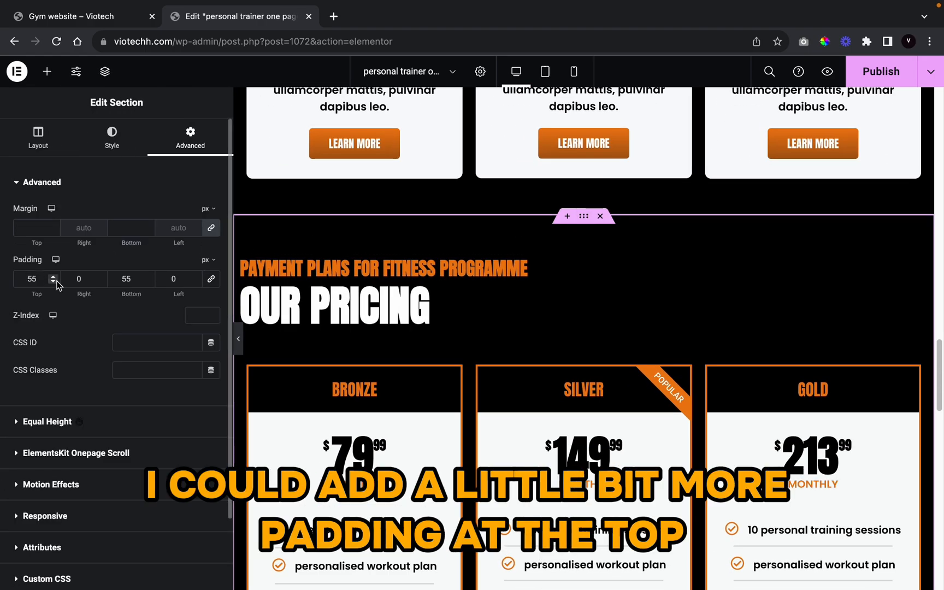
drag(57, 278, 57, 277)
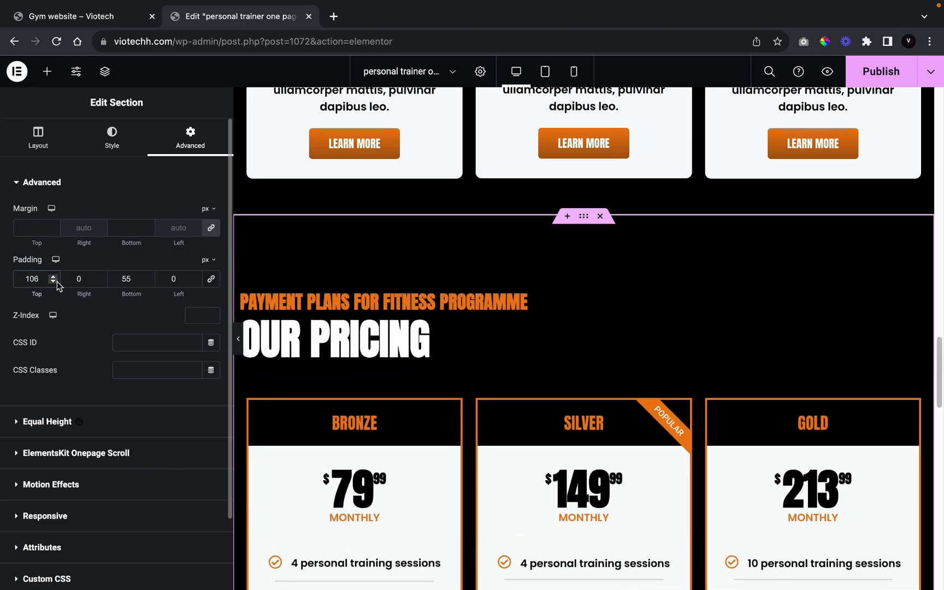
click(57, 281)
click(57, 281)
click(57, 281)
click(57, 281)
click(56, 280)
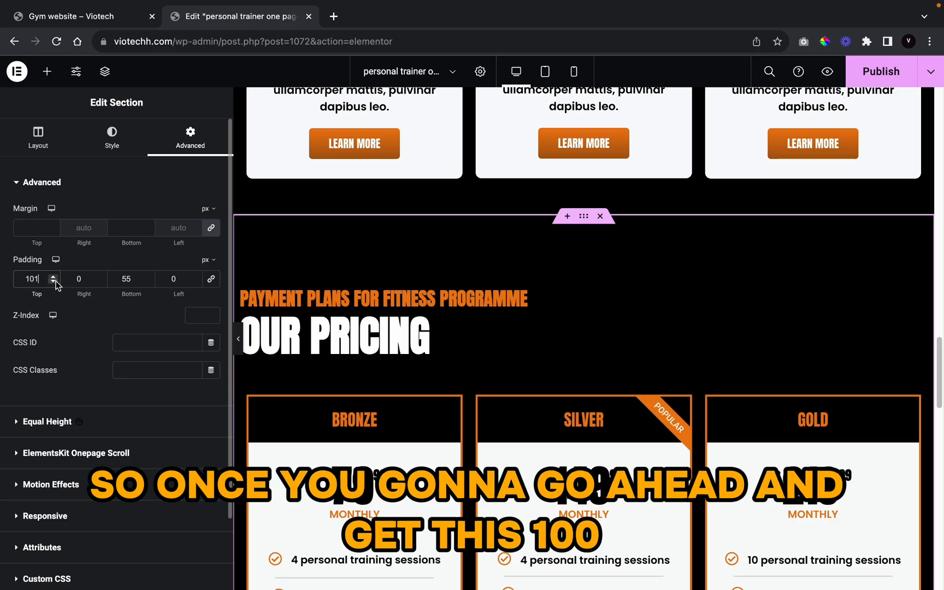
click(239, 339)
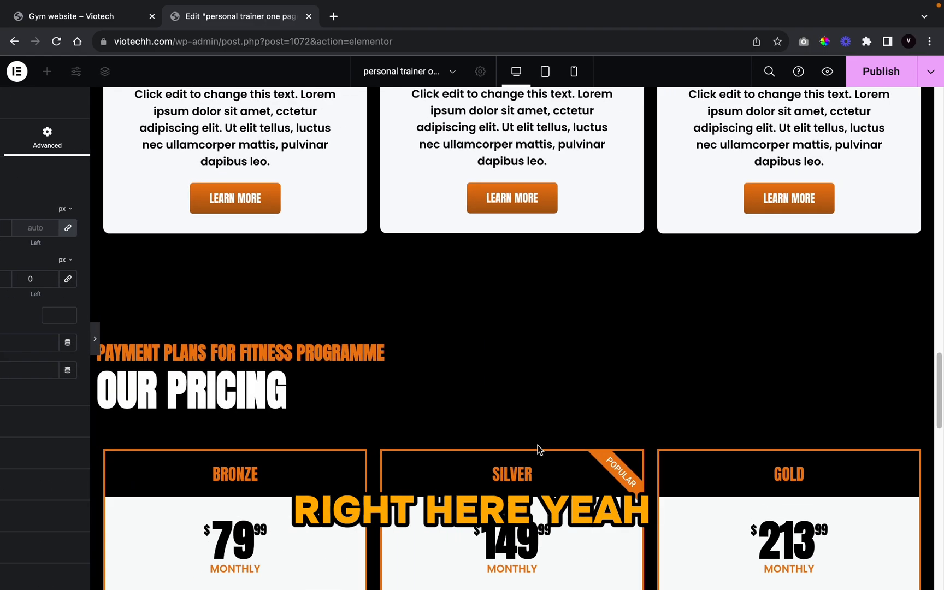
scroll(495, 436, up, 15)
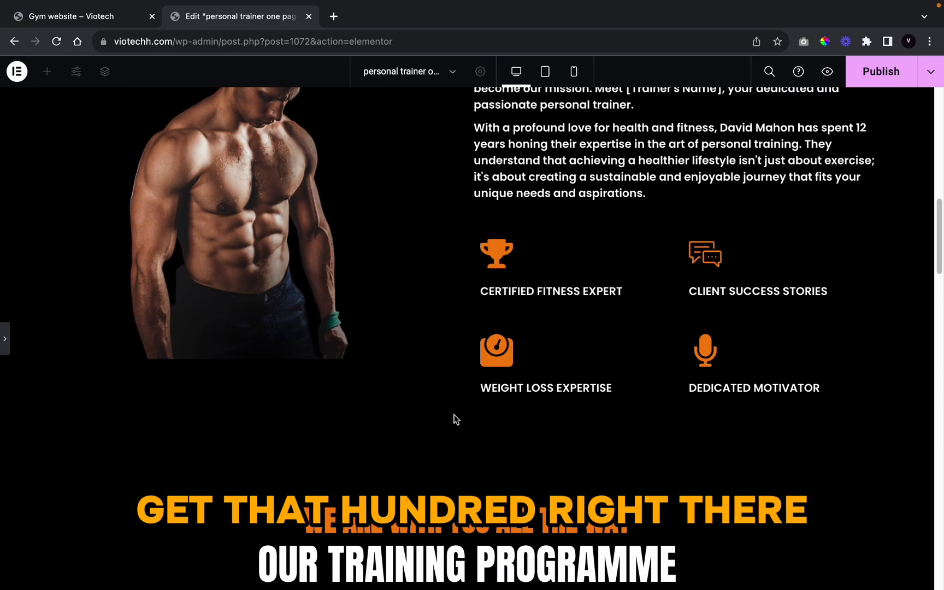
scroll(456, 419, up, 10)
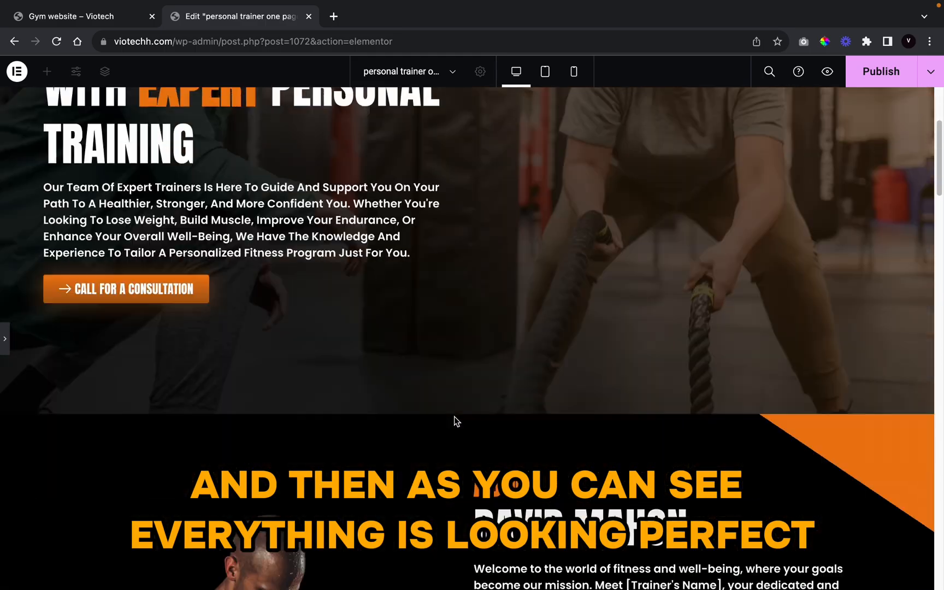
scroll(455, 417, down, 20)
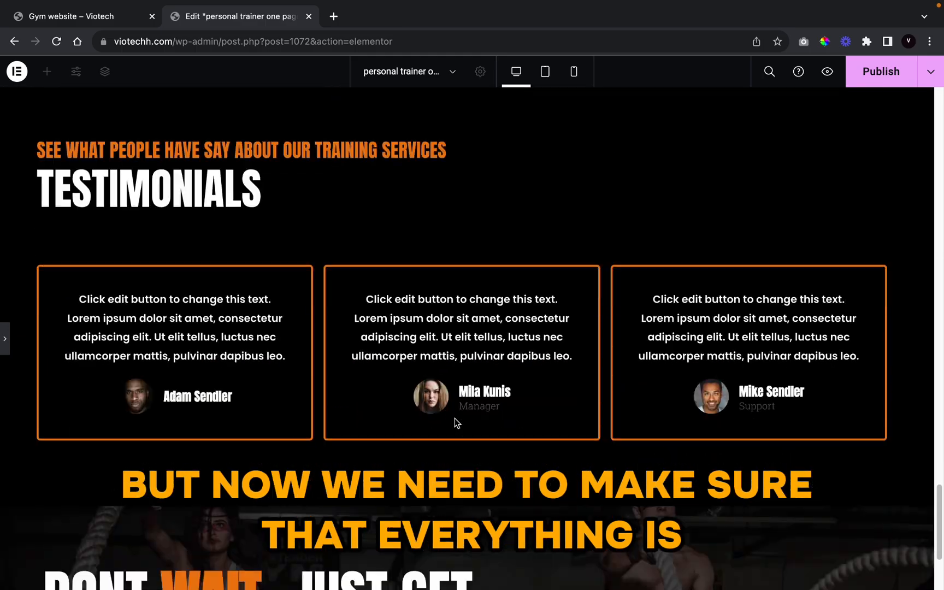
scroll(455, 418, down, 3)
scroll(455, 418, up, 7)
scroll(455, 418, down, 5)
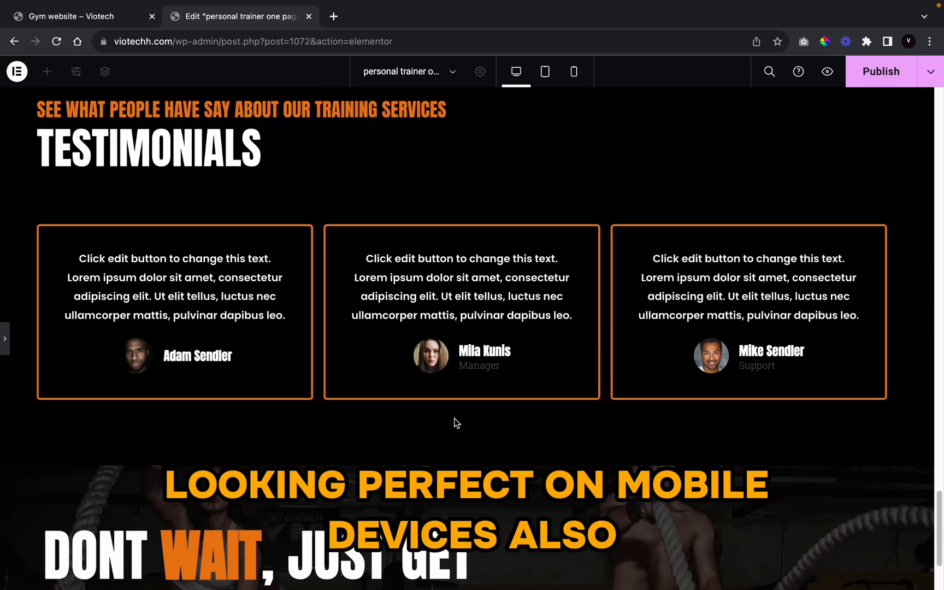
Step: Change the testimonials inner section's top padding from 35 to 0
click(6, 341)
click(571, 206)
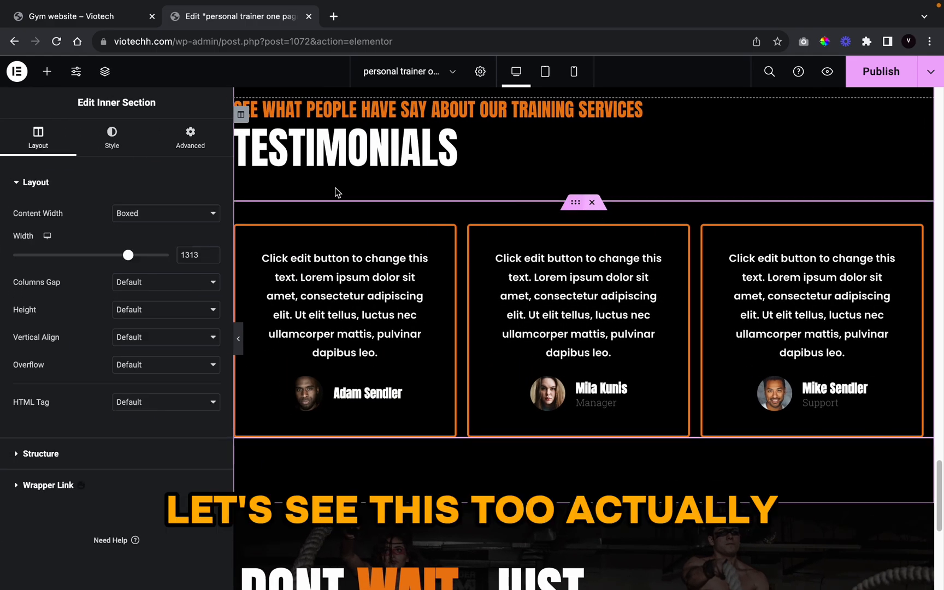
click(190, 136)
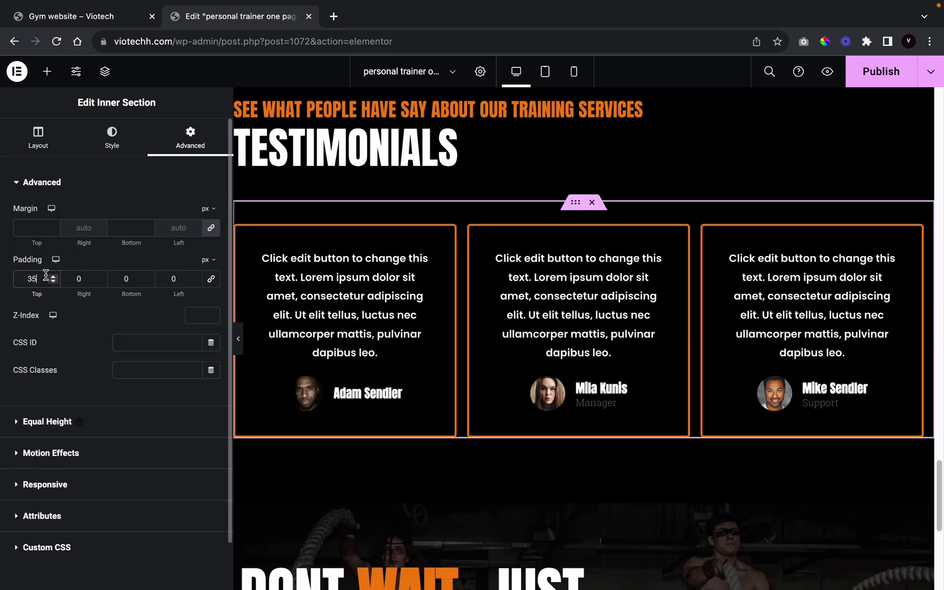
key(BackSpace)
key(BackSpace)
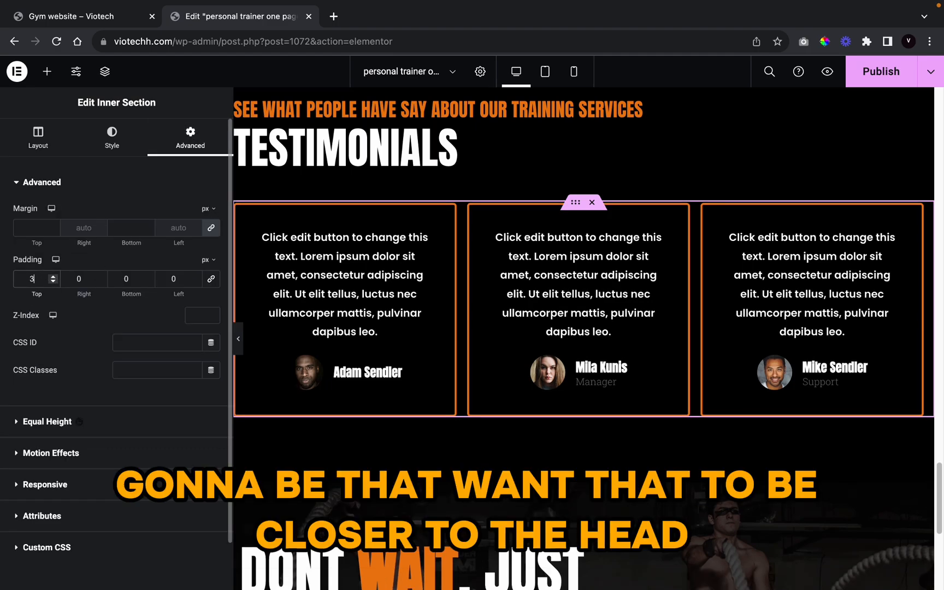
text(0)
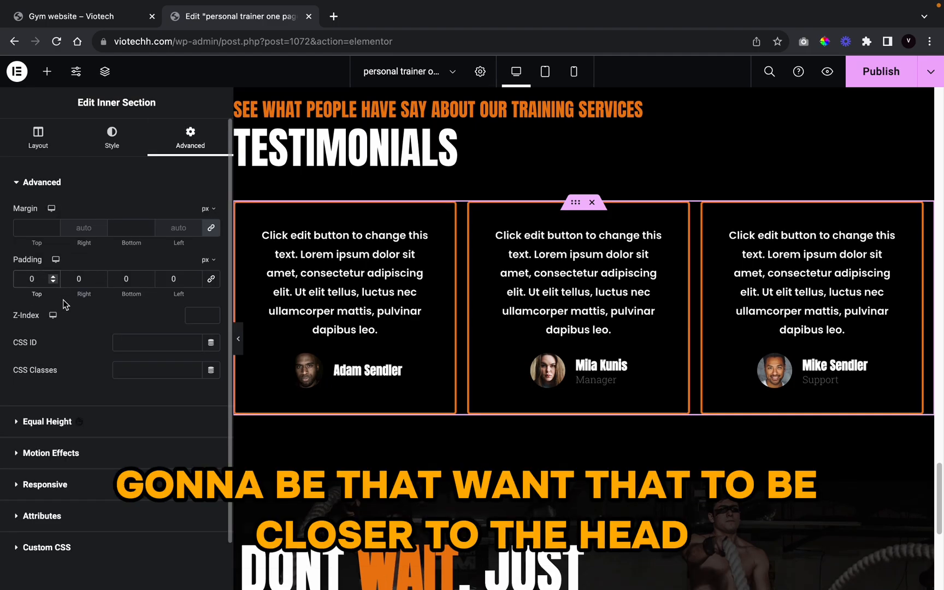
click(238, 339)
scroll(458, 518, up, 8)
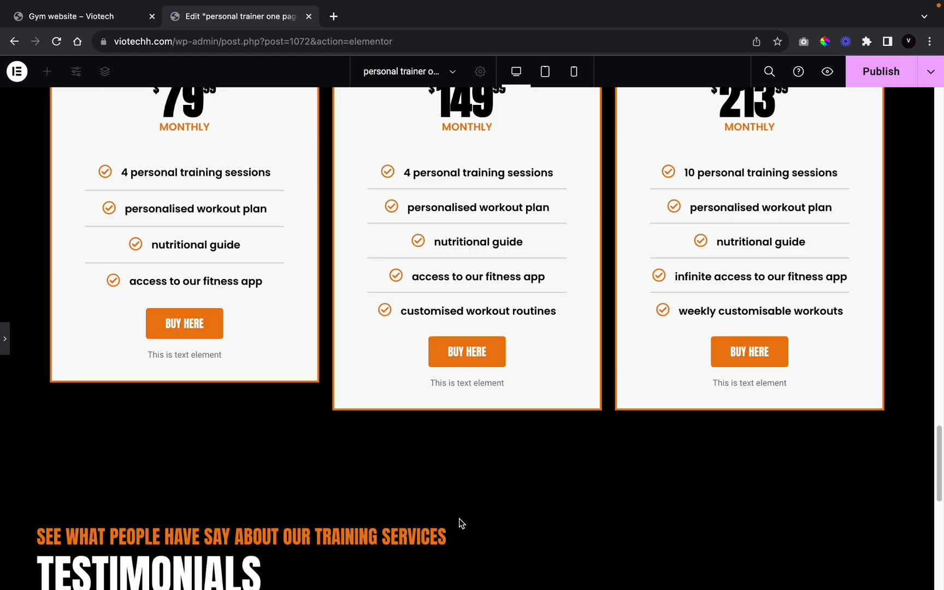
scroll(456, 517, down, 10)
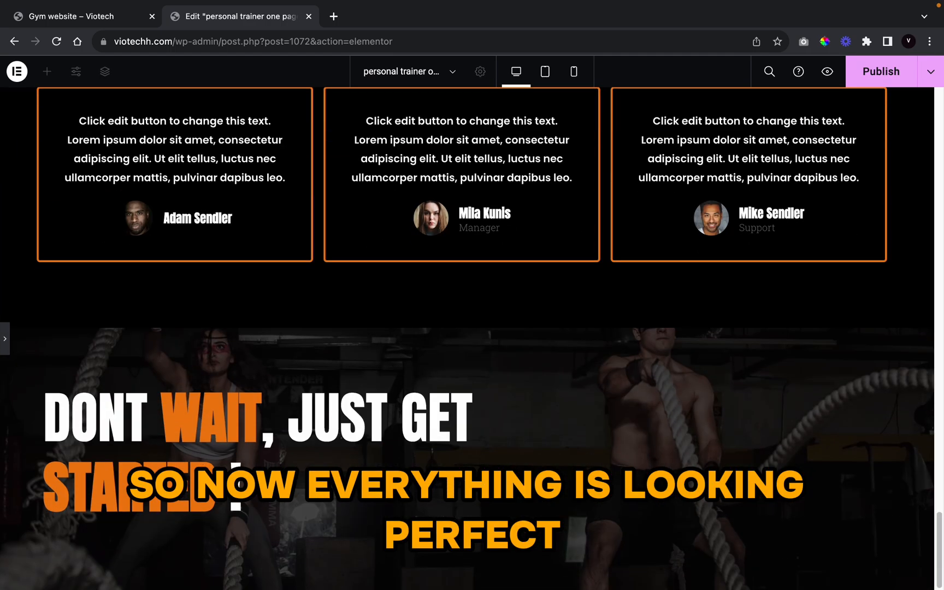
Step: Add a Button widget under the DONT WAIT, JUST GET STARTED heading
scroll(210, 441, up, 4)
scroll(209, 442, down, 4)
click(3, 352)
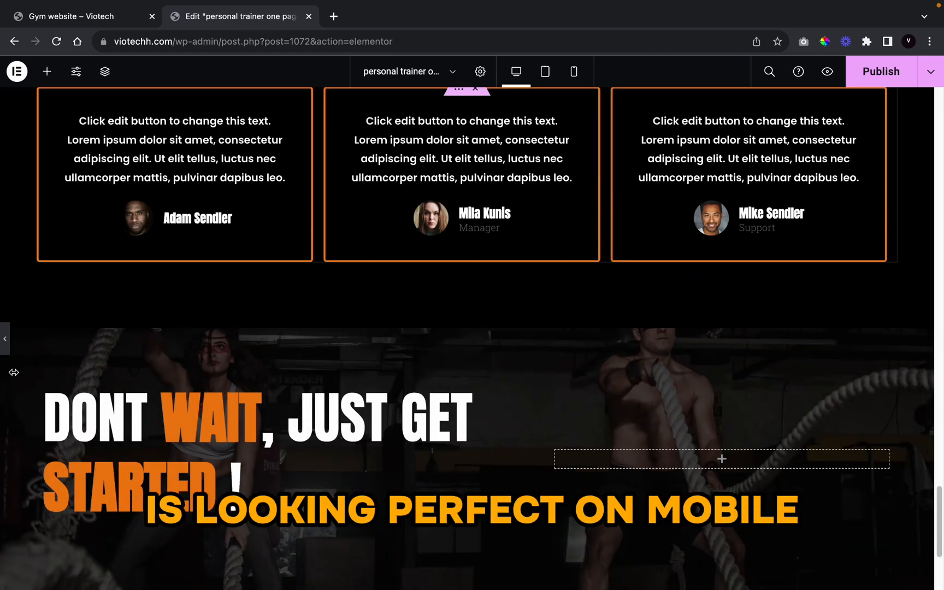
click(47, 71)
drag(167, 435, 354, 546)
Step: Copy the Call for a Consultation button and paste its style onto the new button
scroll(454, 507, up, 20)
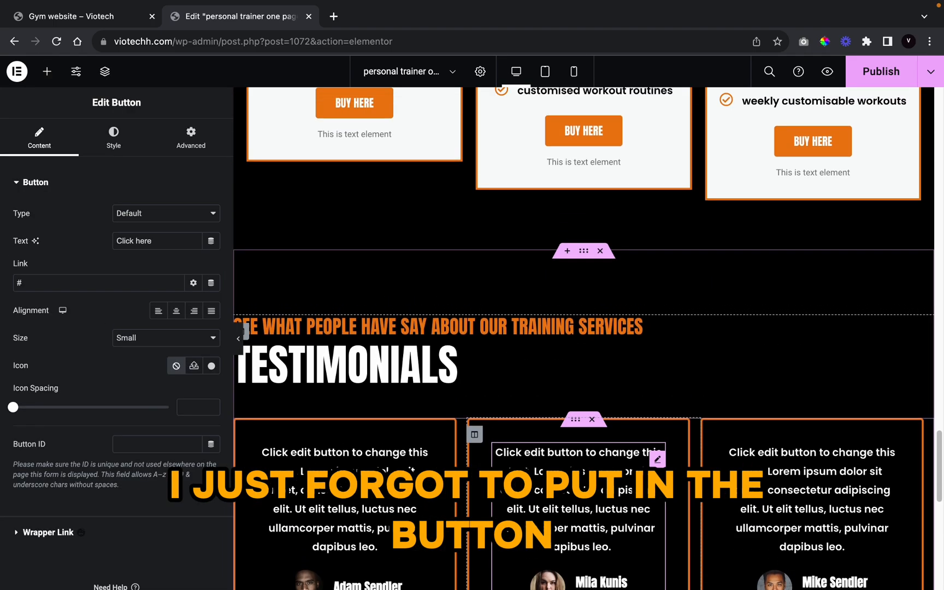
scroll(454, 507, up, 10)
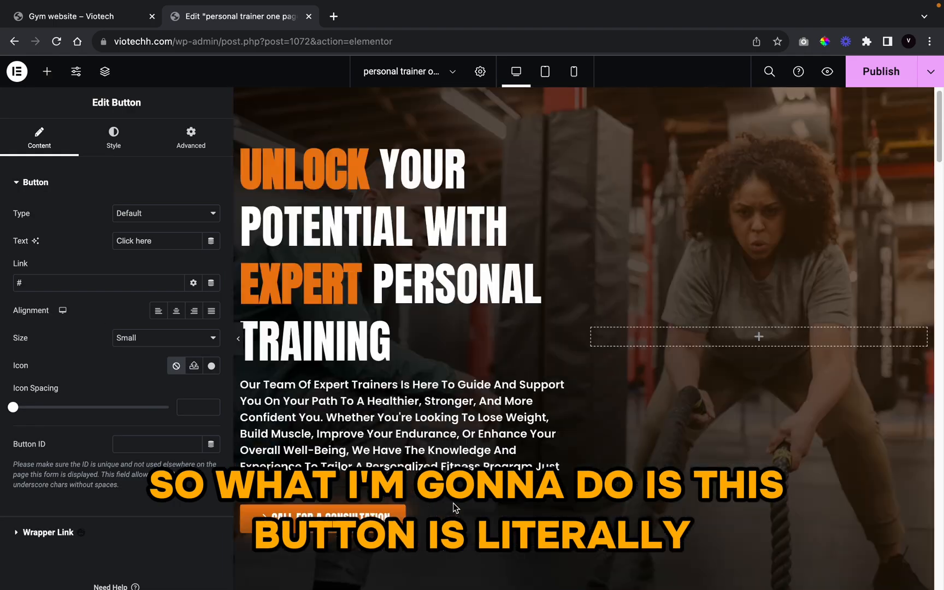
scroll(451, 503, down, 5)
right_click(422, 257)
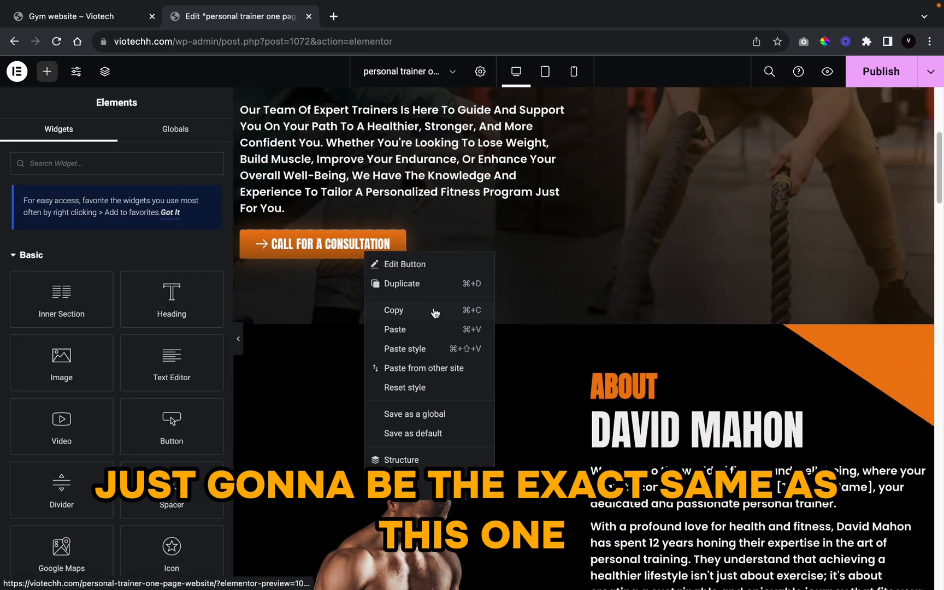
click(437, 310)
scroll(393, 441, down, 20)
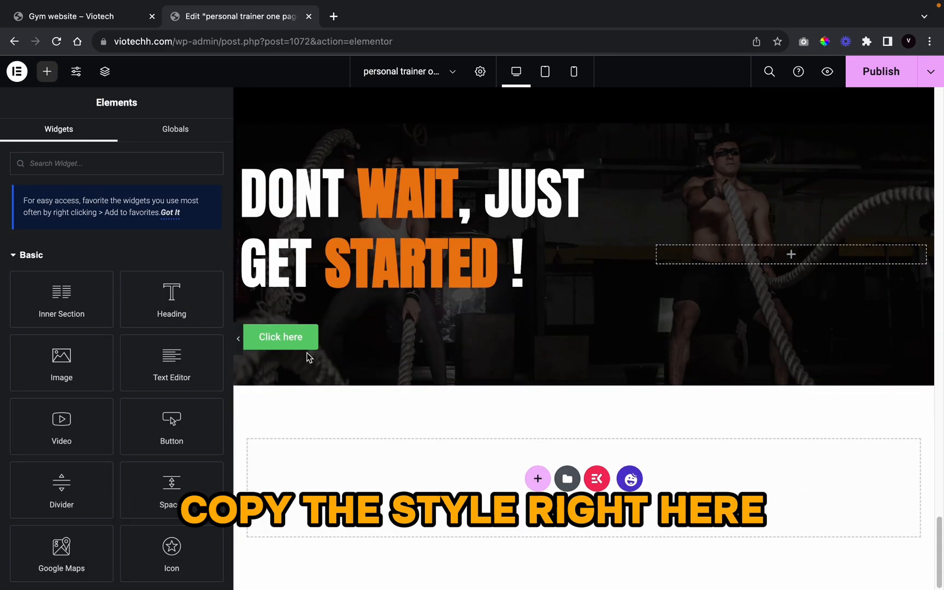
right_click(310, 338)
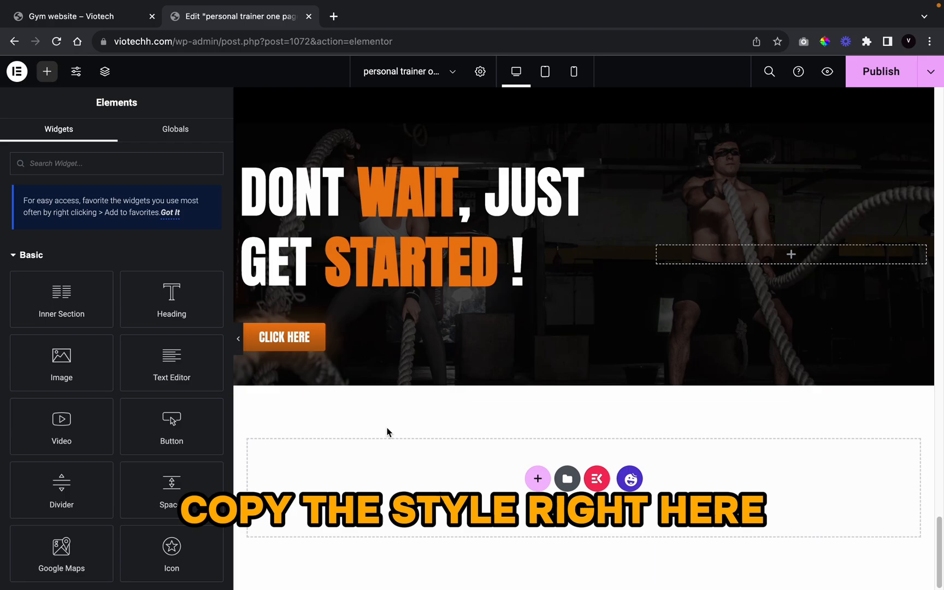
click(371, 350)
Step: Replace the button's Click here label with 'GET STARTED TODAY!' and preview the section
drag(135, 241, 186, 246)
key(ctrl+a)
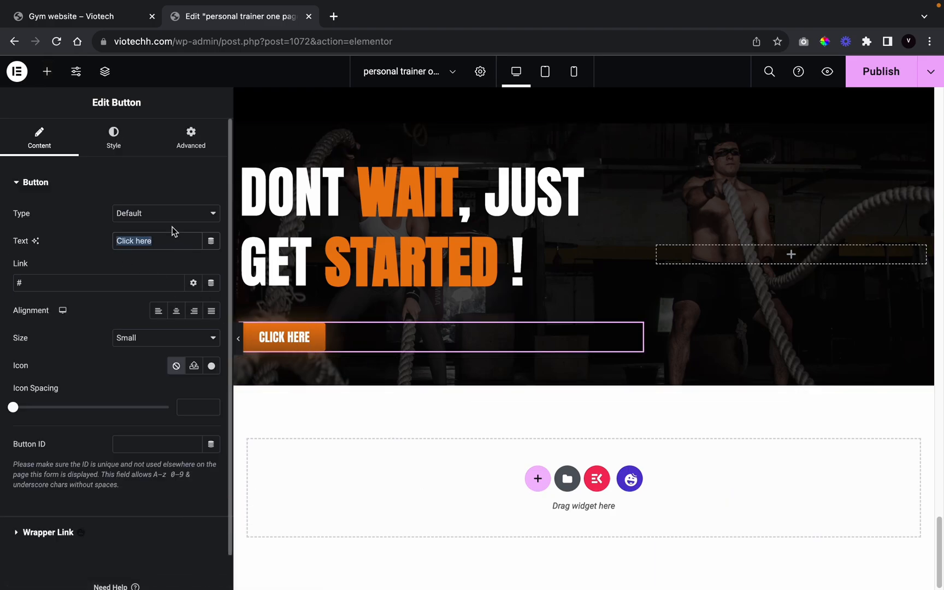
key(BackSpace)
text(get started today!)
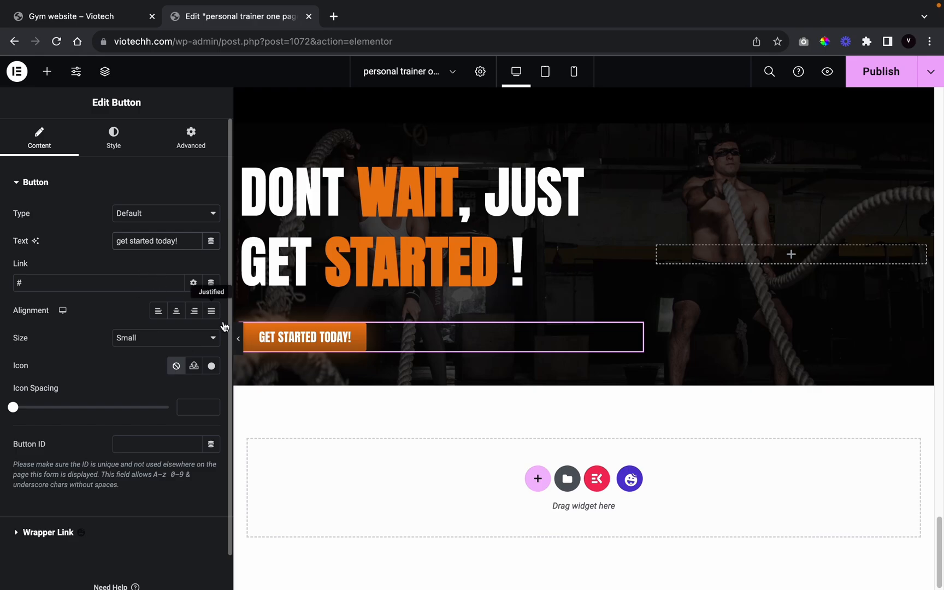
click(238, 338)
scroll(568, 373, up, 3)
scroll(516, 400, down, 3)
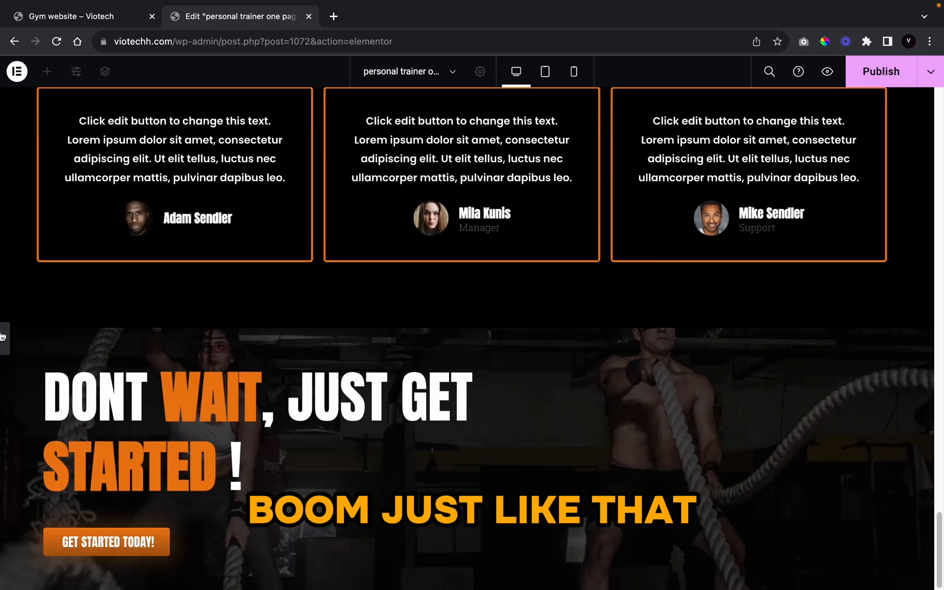
Step: Set the DONT WAIT heading's bottom margin to -30 px
click(3, 338)
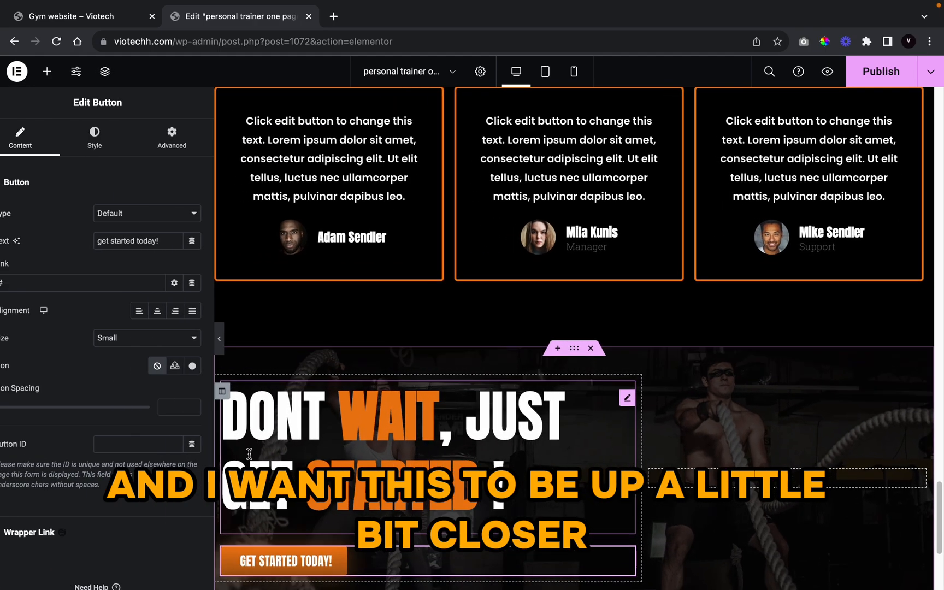
scroll(313, 423, down, 3)
click(341, 248)
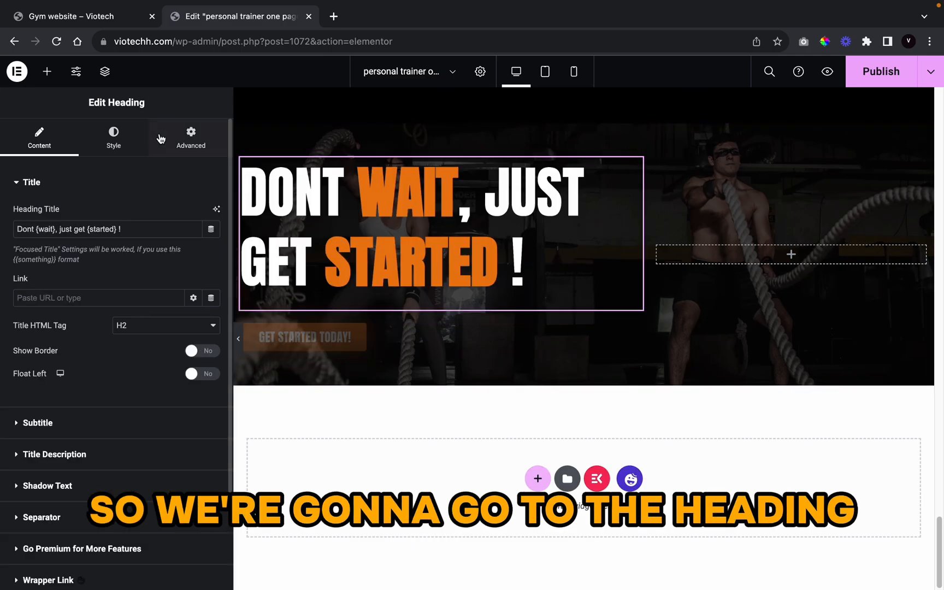
click(191, 137)
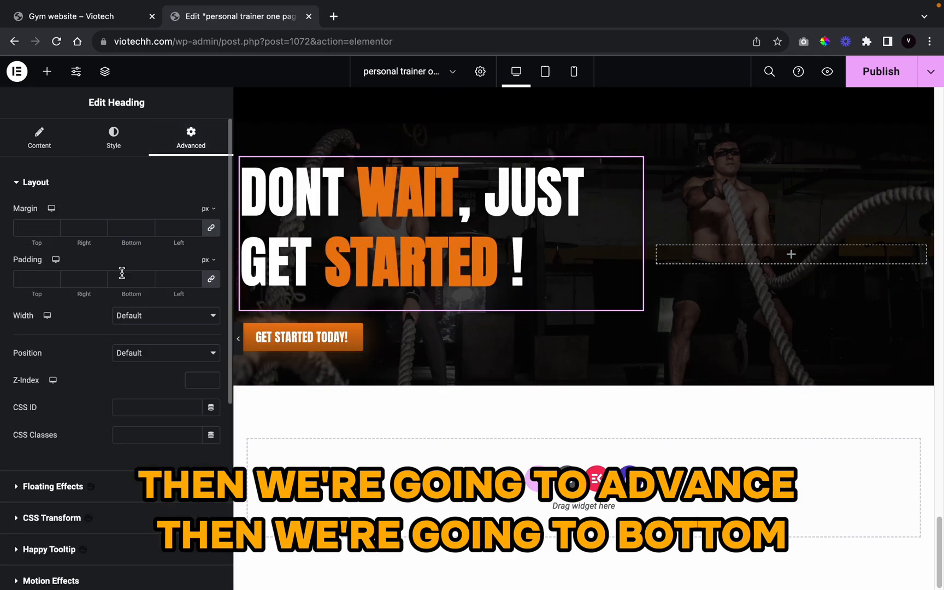
click(151, 229)
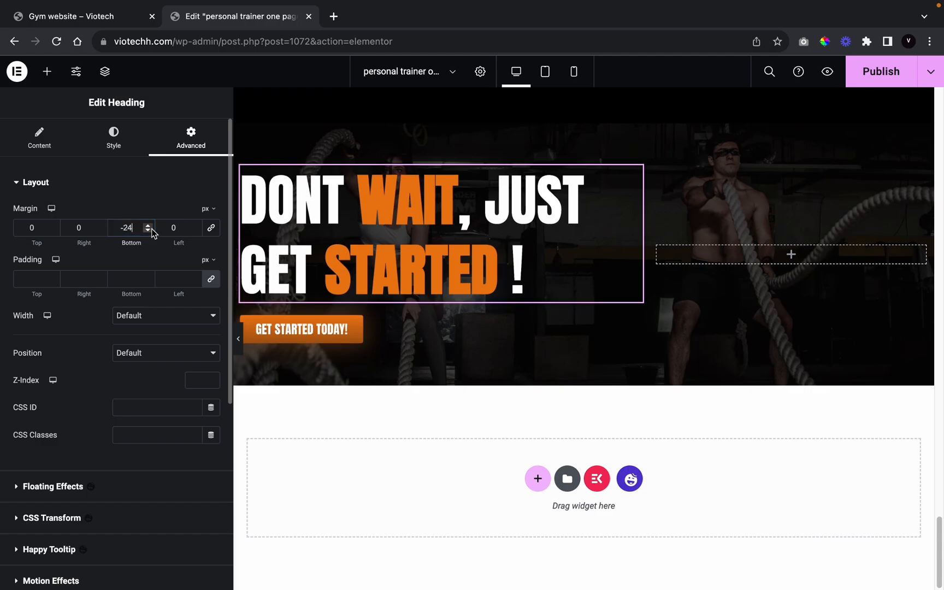
click(151, 229)
click(151, 229)
click(152, 229)
click(151, 229)
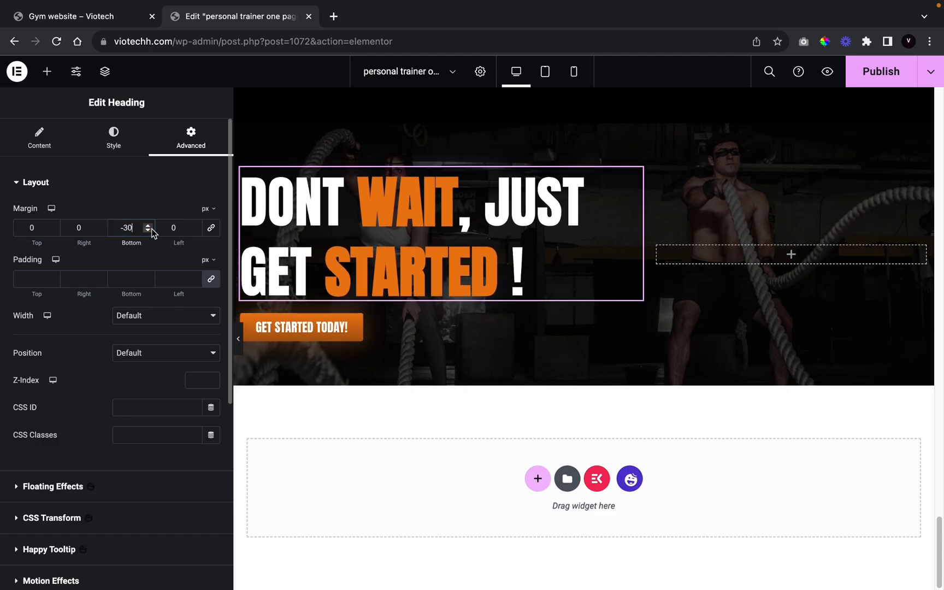
Step: Preview the page in mobile view, scrolling up to the hero headline
scroll(244, 343, up, 4)
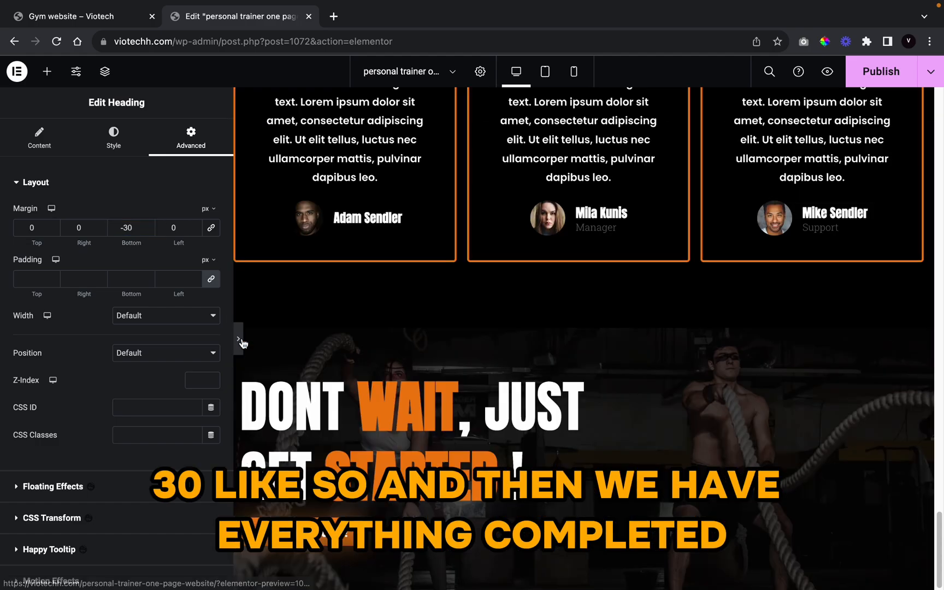
click(239, 339)
scroll(459, 453, up, 10)
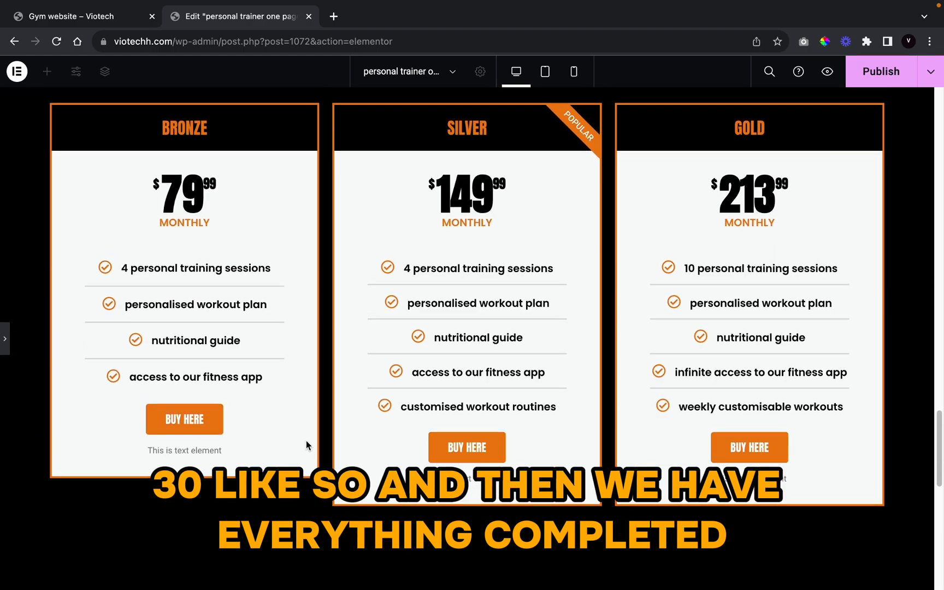
scroll(306, 445, up, 15)
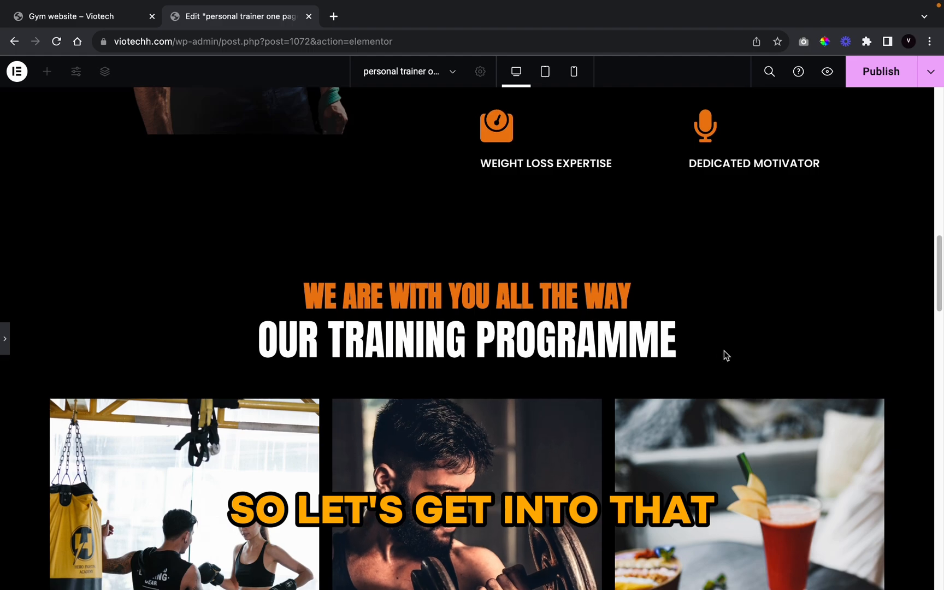
scroll(725, 354, up, 15)
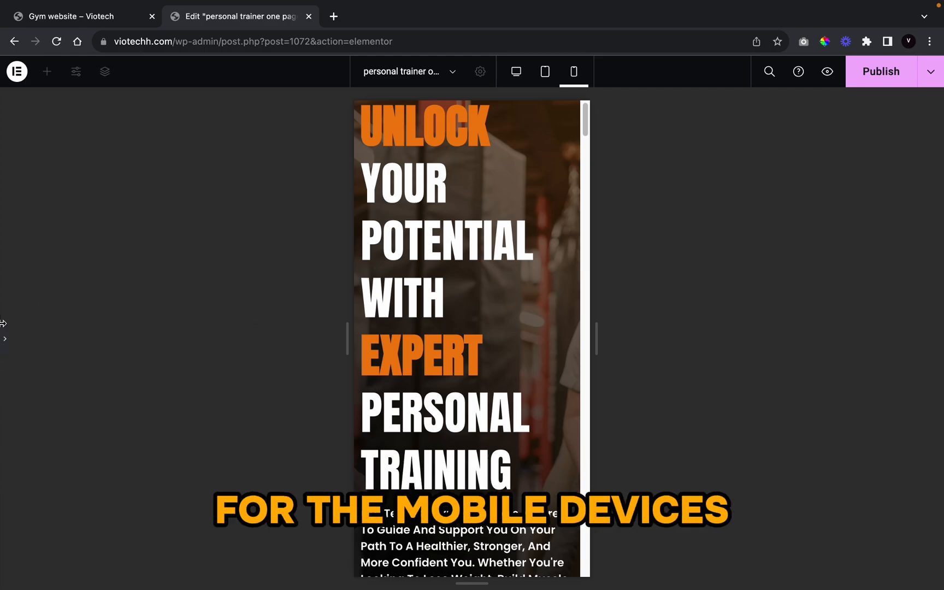
Step: Shrink the mobile hero title's font size so the headline fits on four lines
click(4, 339)
click(522, 279)
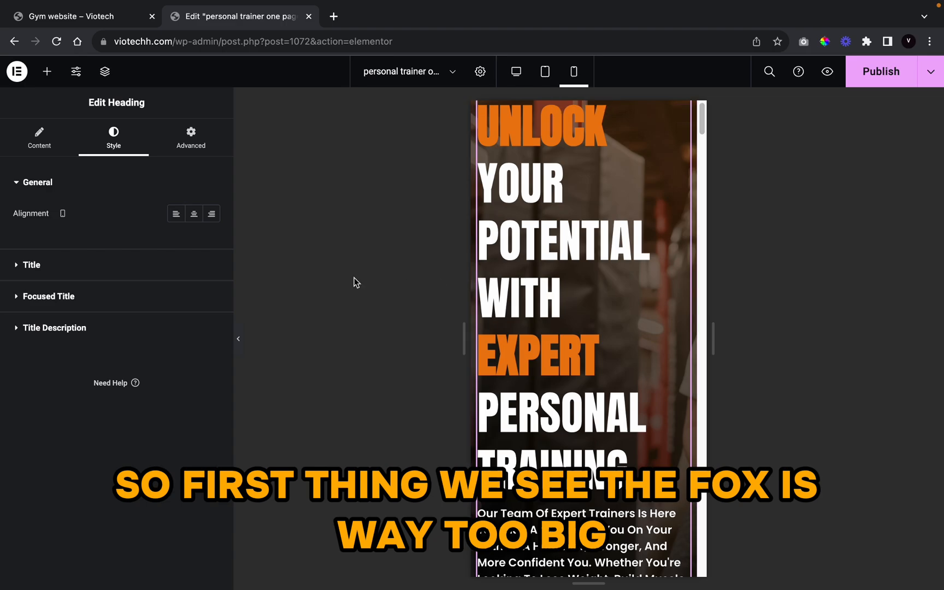
click(121, 268)
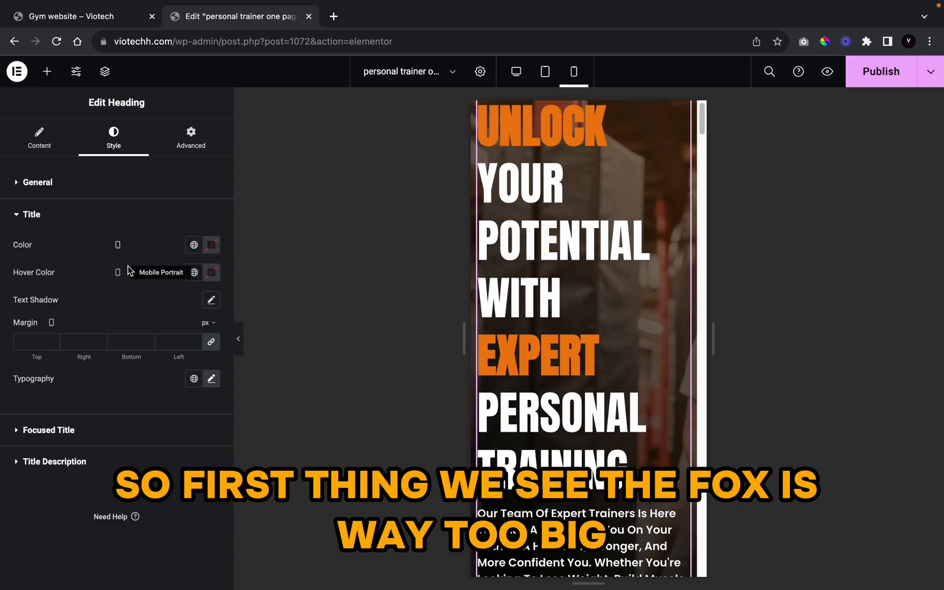
click(213, 385)
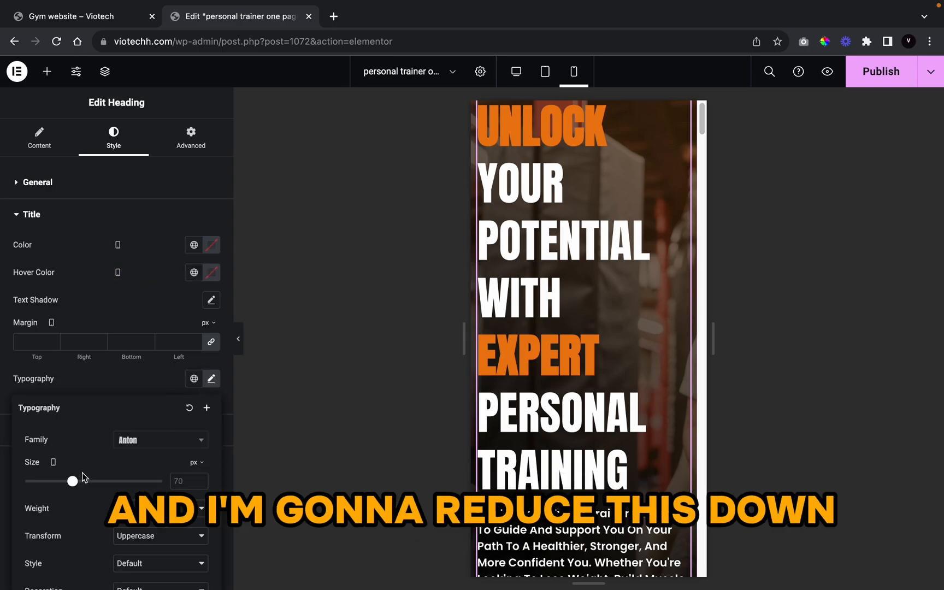
drag(73, 483, 56, 483)
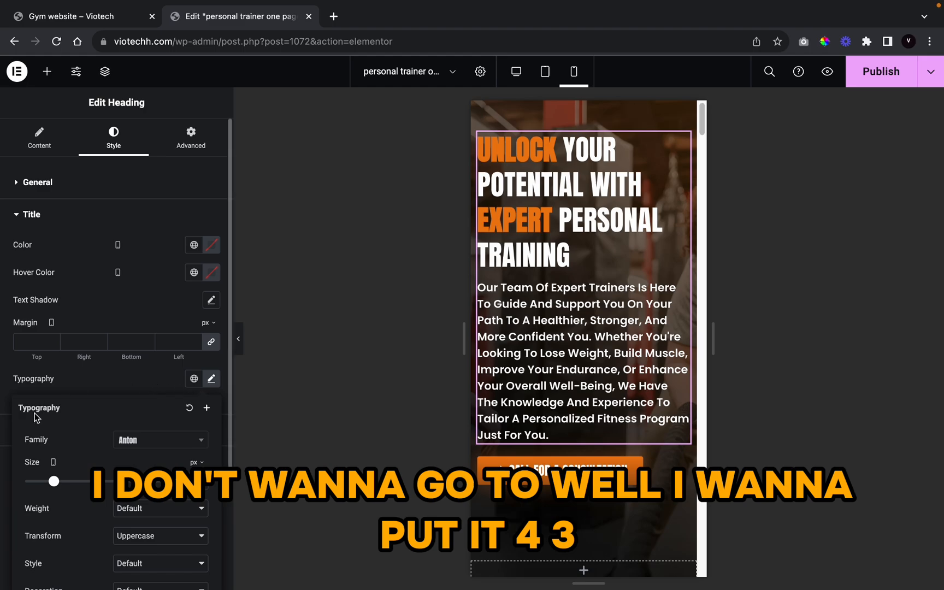
click(65, 380)
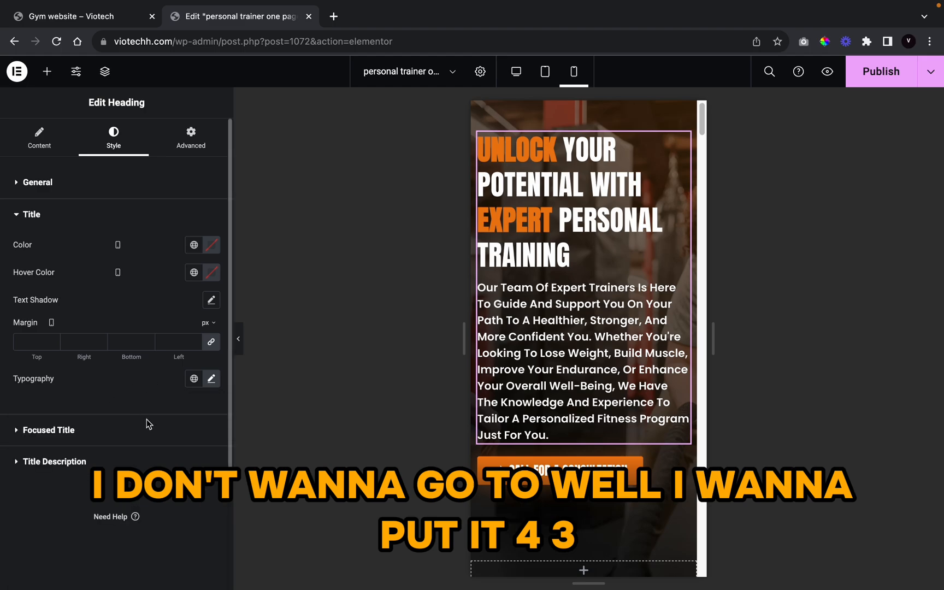
Step: Set the hero description's typography size to 16 px and preview the result
click(137, 465)
click(209, 352)
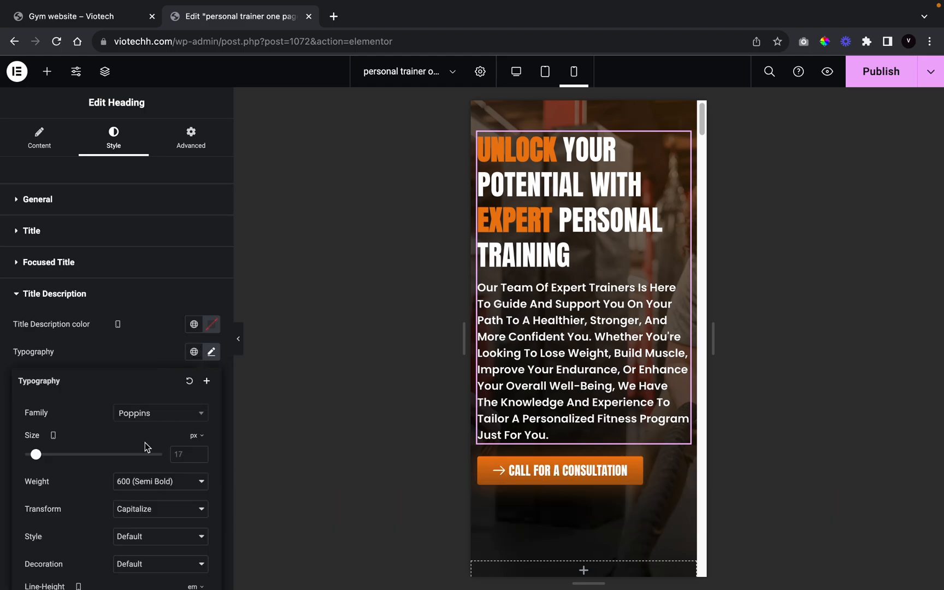
text(15)
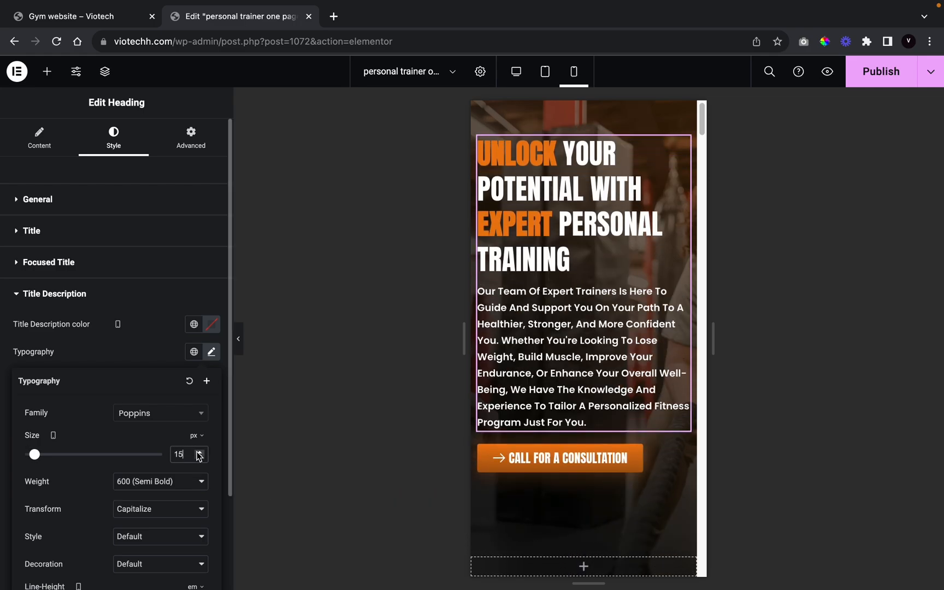
click(198, 453)
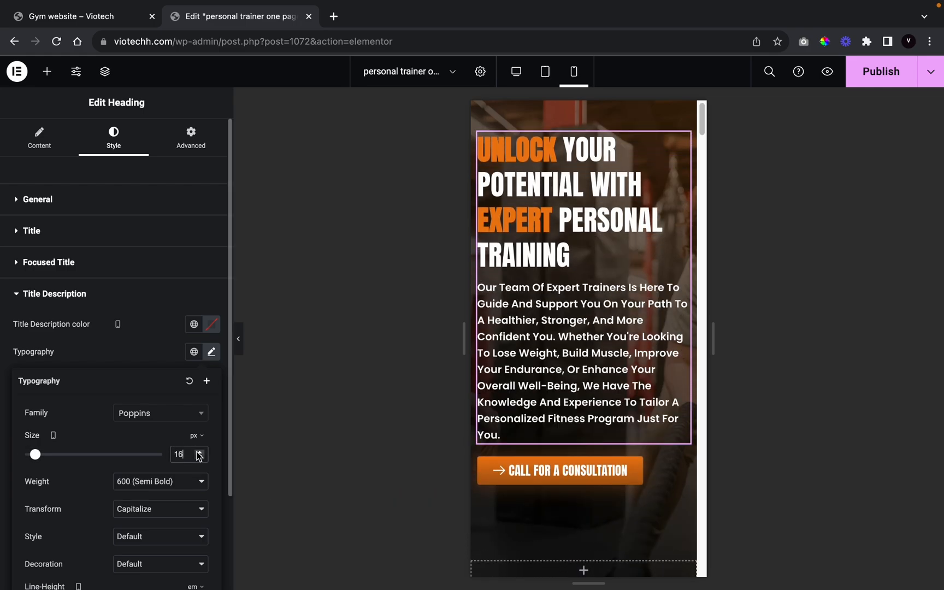
click(241, 334)
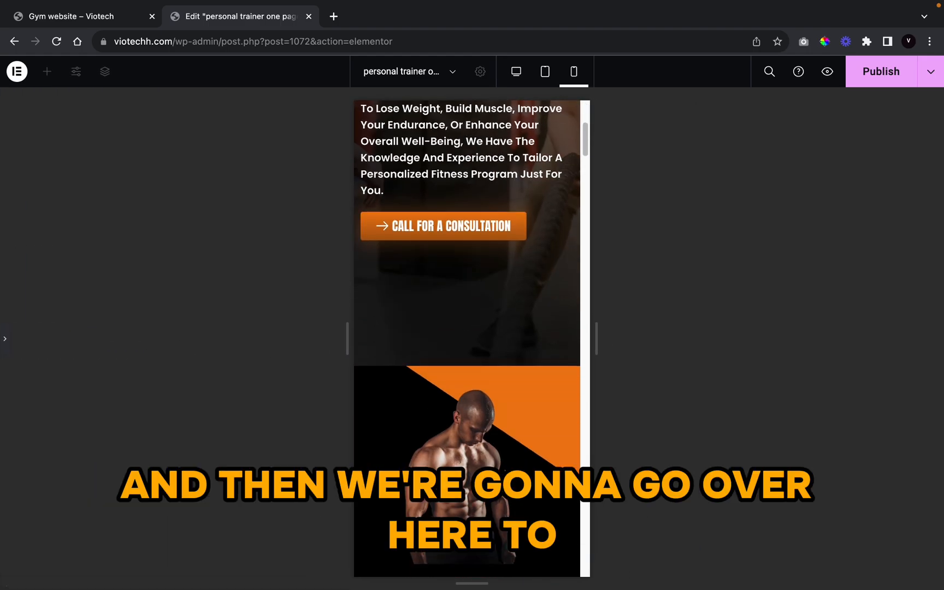
click(2, 341)
Step: Reduce the mobile hero section's minimum height to 685 px
click(584, 119)
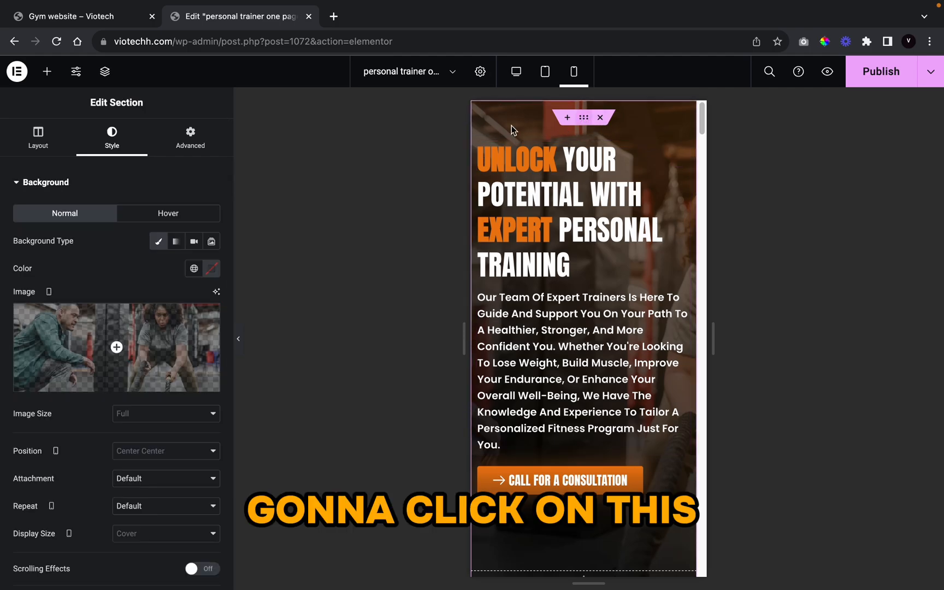
click(61, 145)
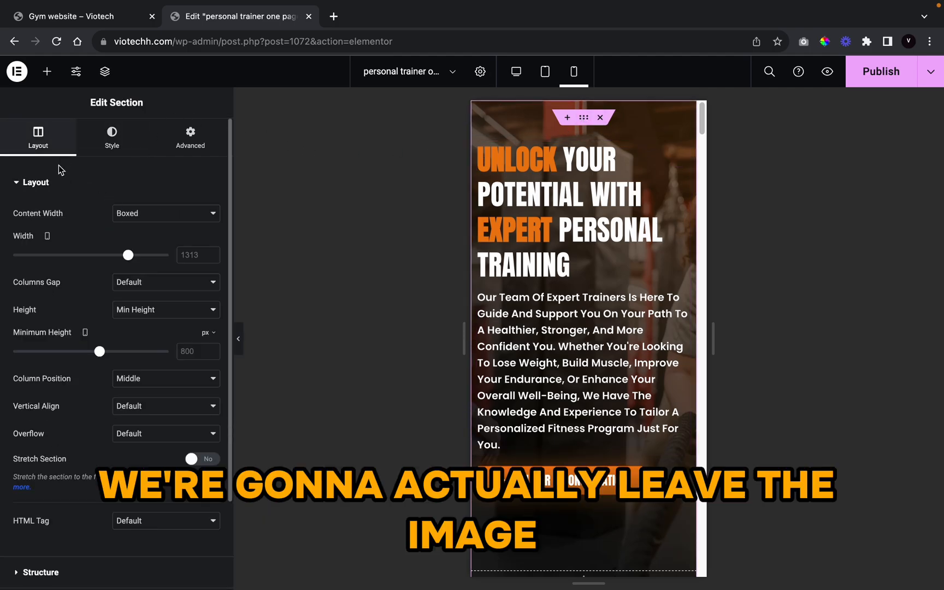
drag(99, 352, 86, 358)
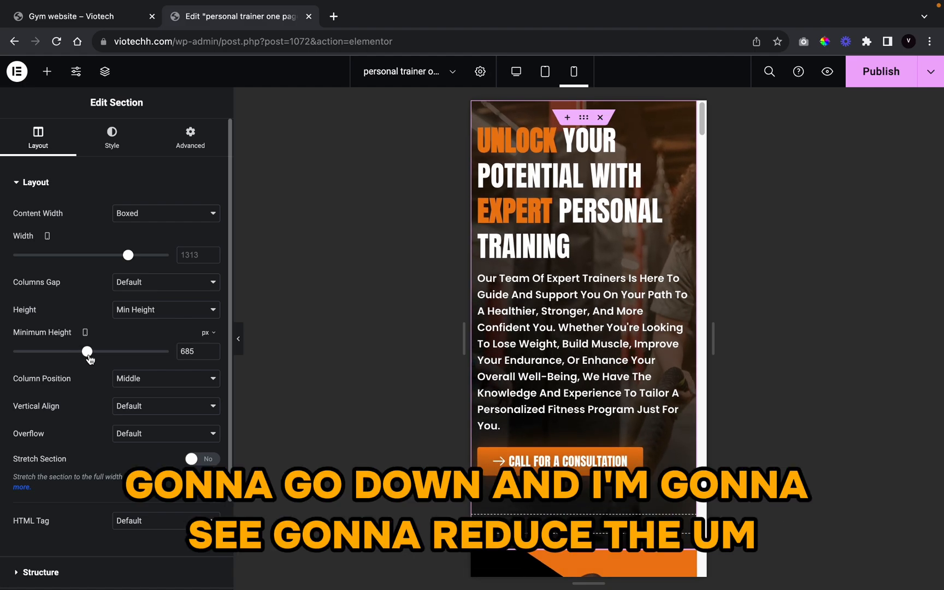
click(187, 143)
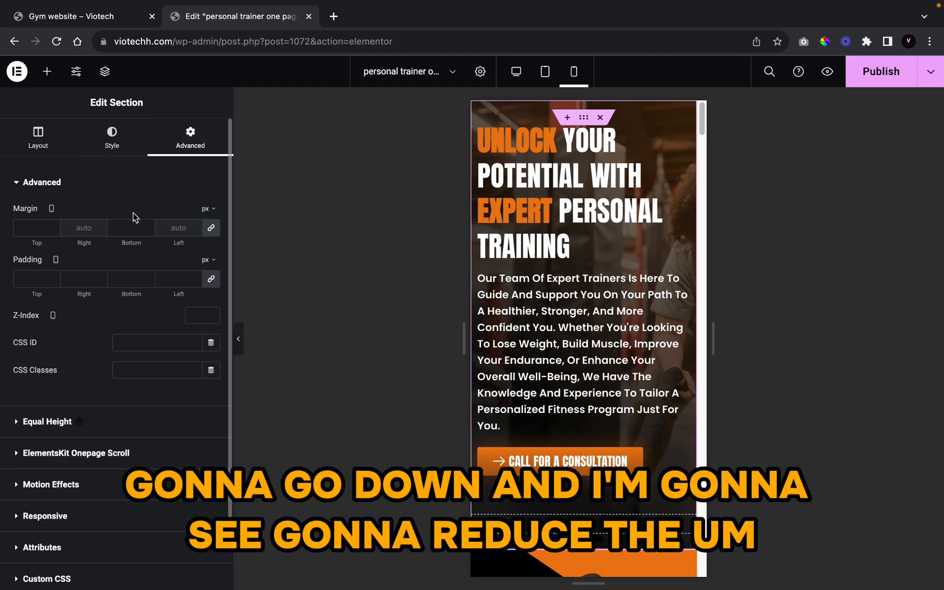
click(238, 331)
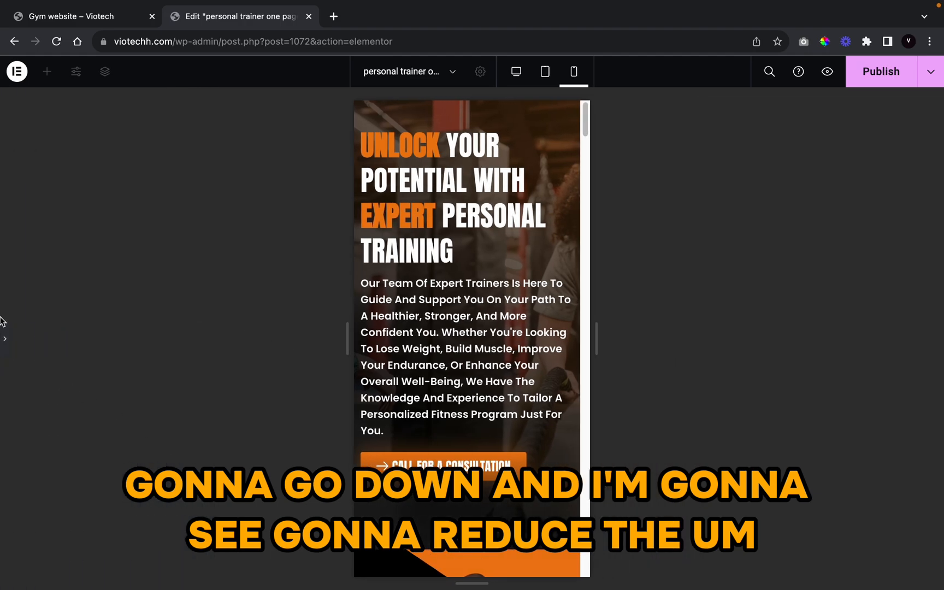
click(4, 338)
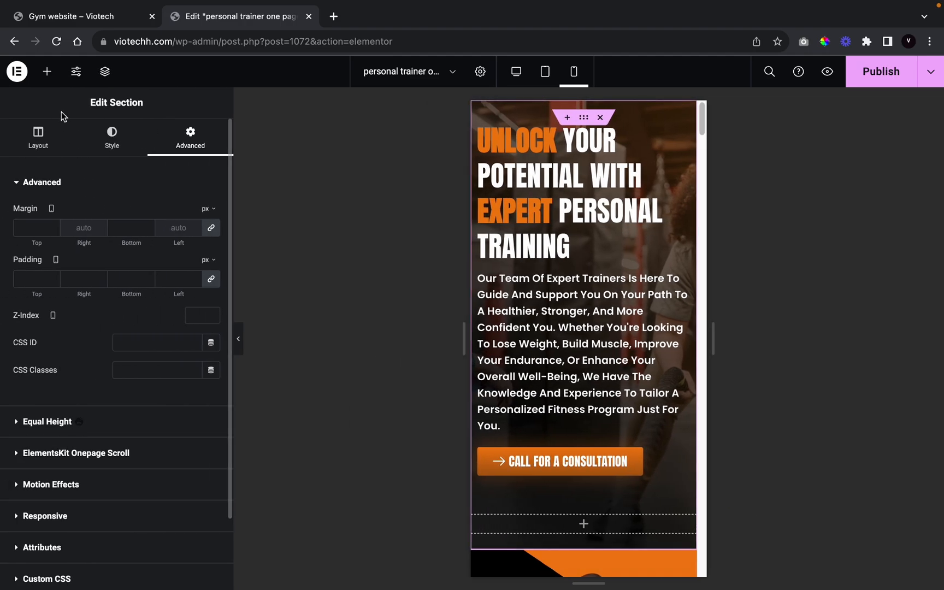
click(37, 138)
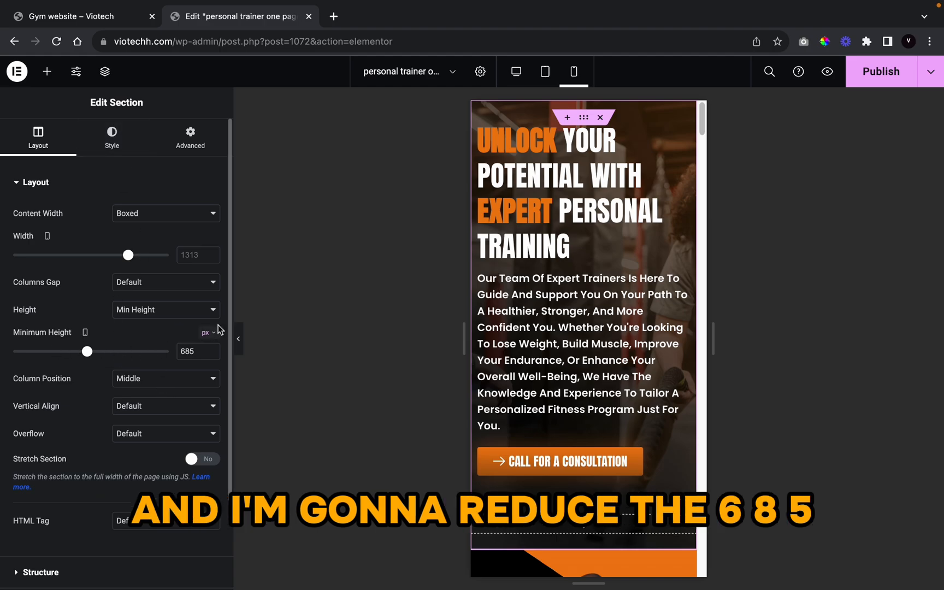
click(238, 350)
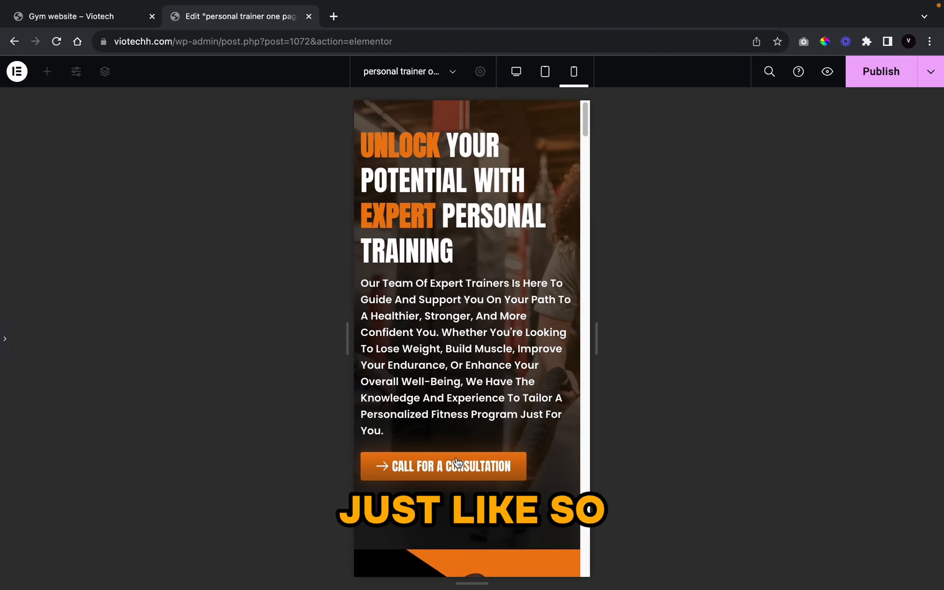
click(5, 331)
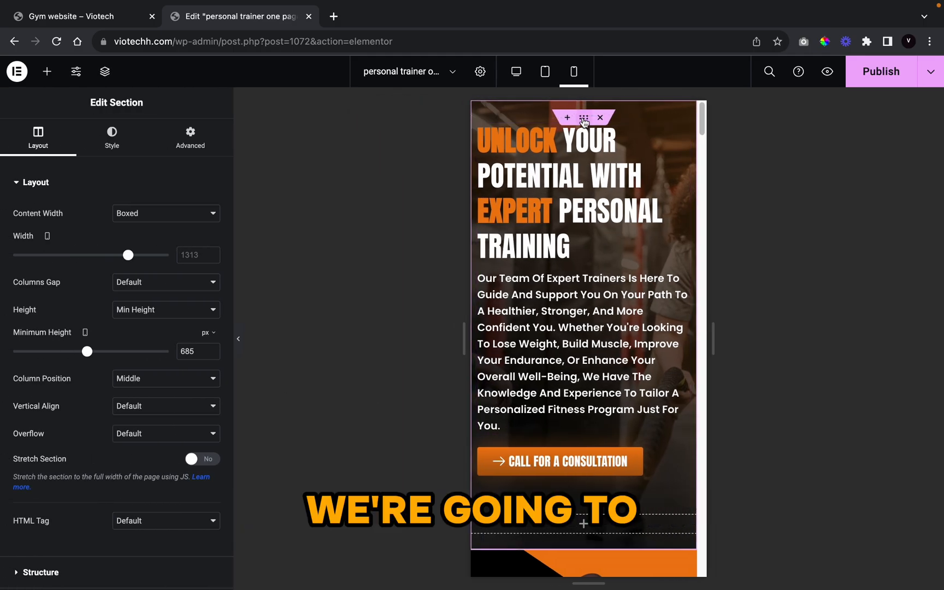
Step: Set the hero section's padding to 0, unlinked, and begin editing the bottom value
click(188, 140)
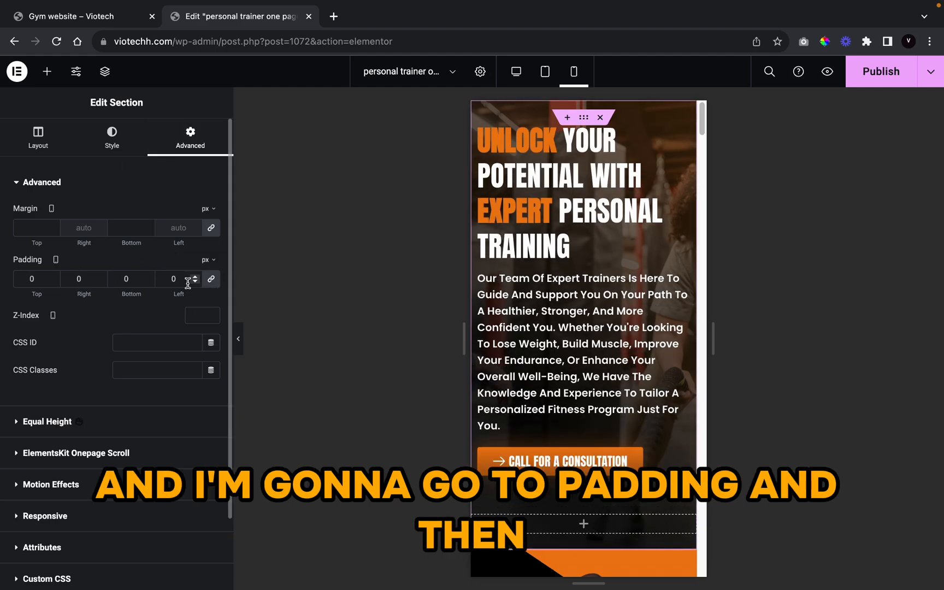
click(148, 282)
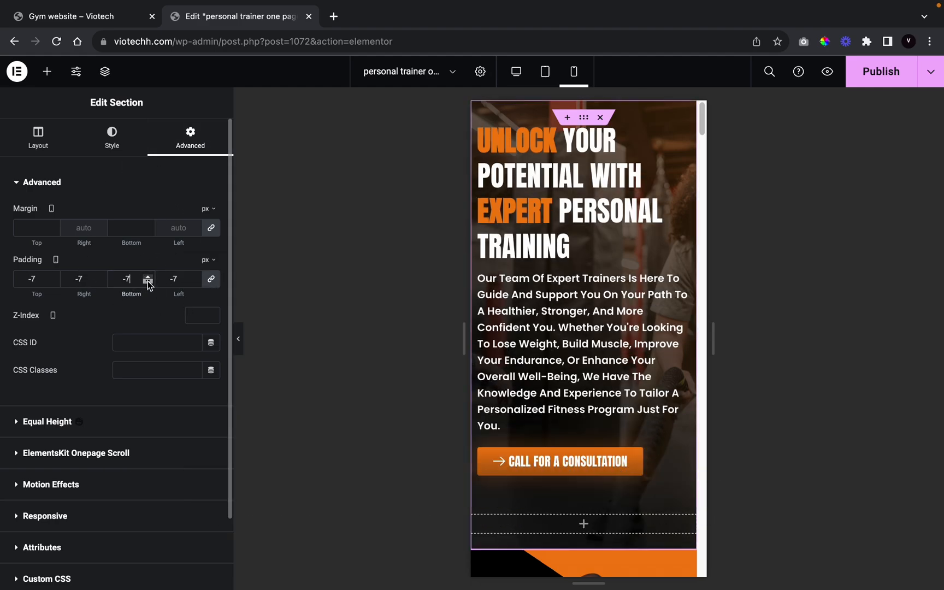
click(147, 277)
key(BackSpace)
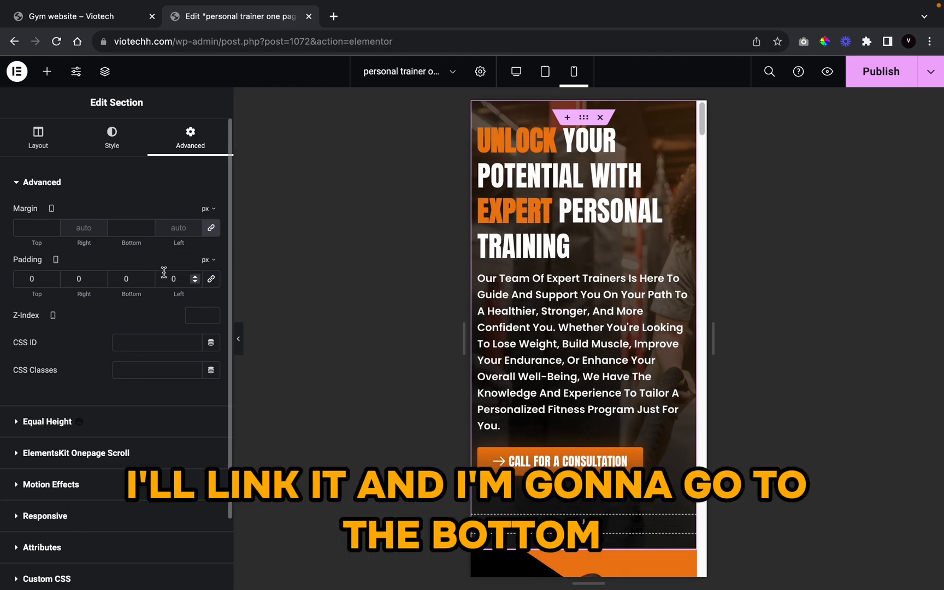
click(147, 277)
click(146, 283)
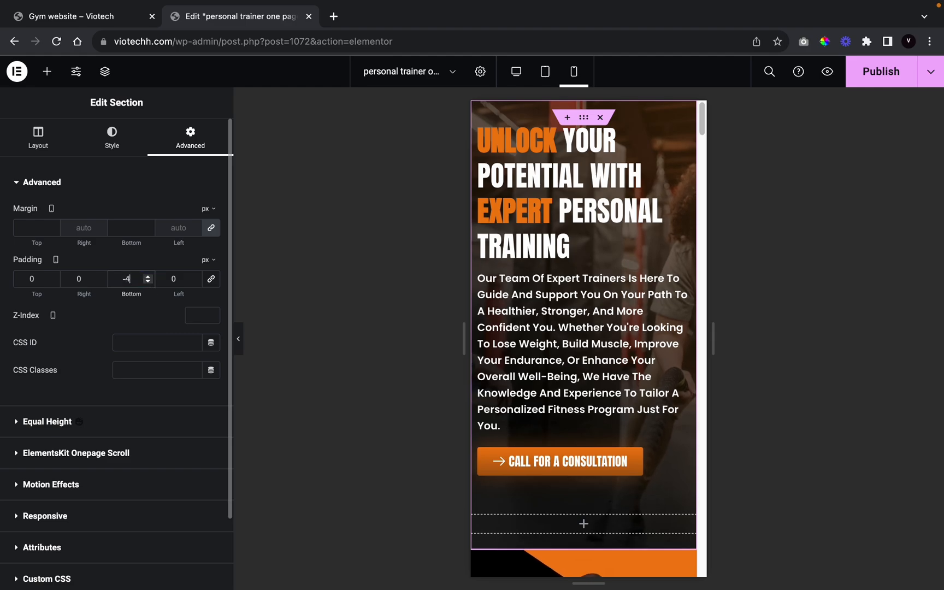
key(BackSpace)
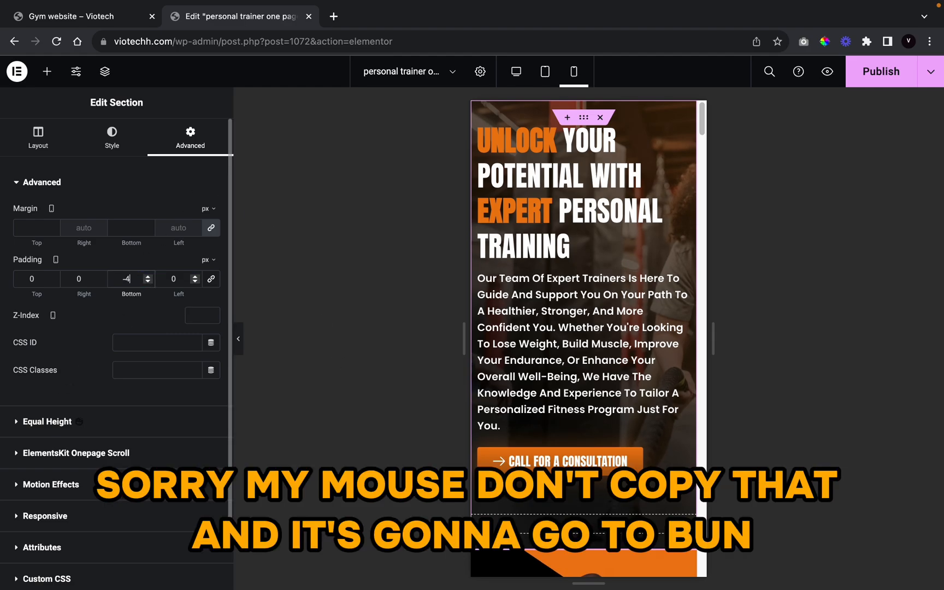
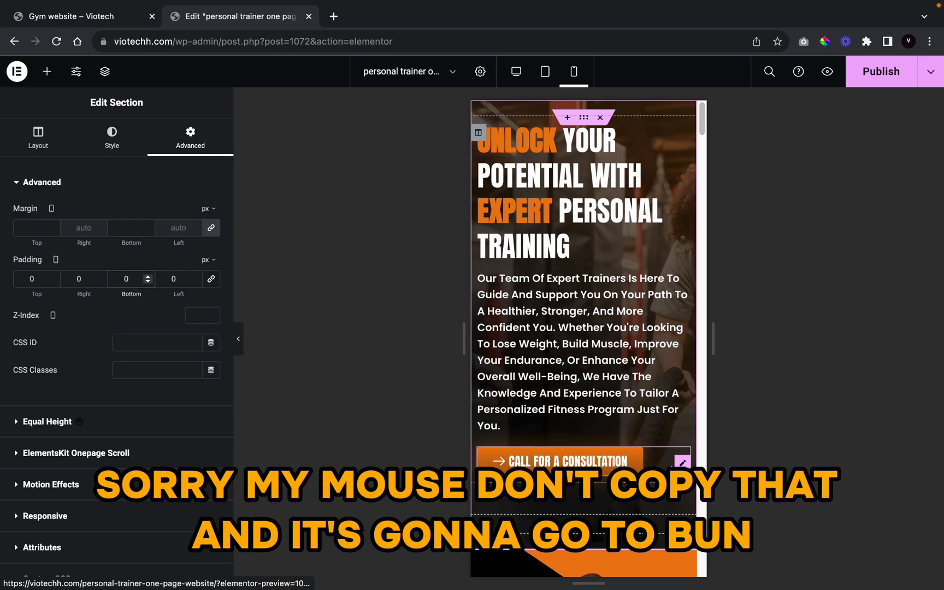
Step: Give the Call for a Consultation button a -35 px bottom margin on mobile
click(521, 459)
click(179, 151)
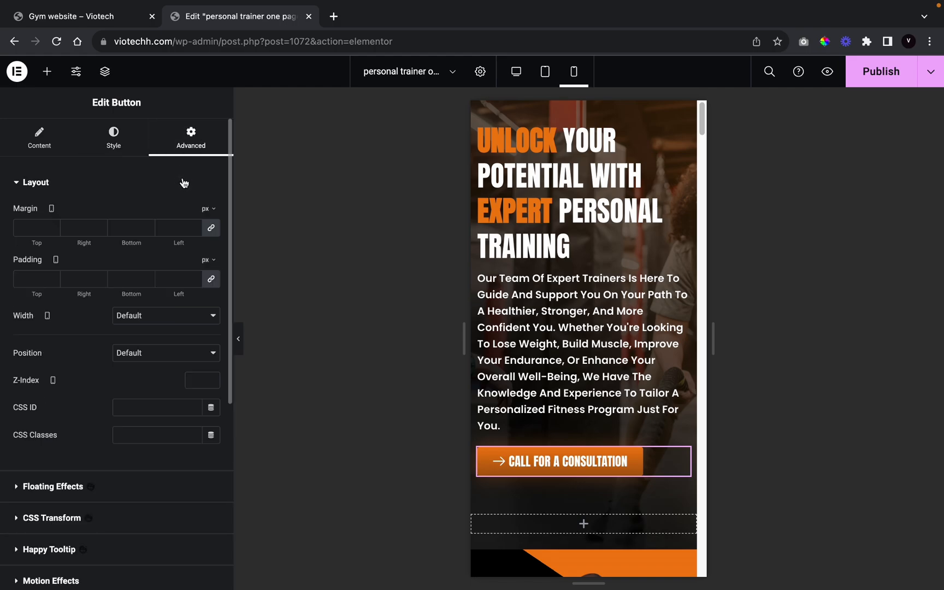
drag(148, 230, 148, 231)
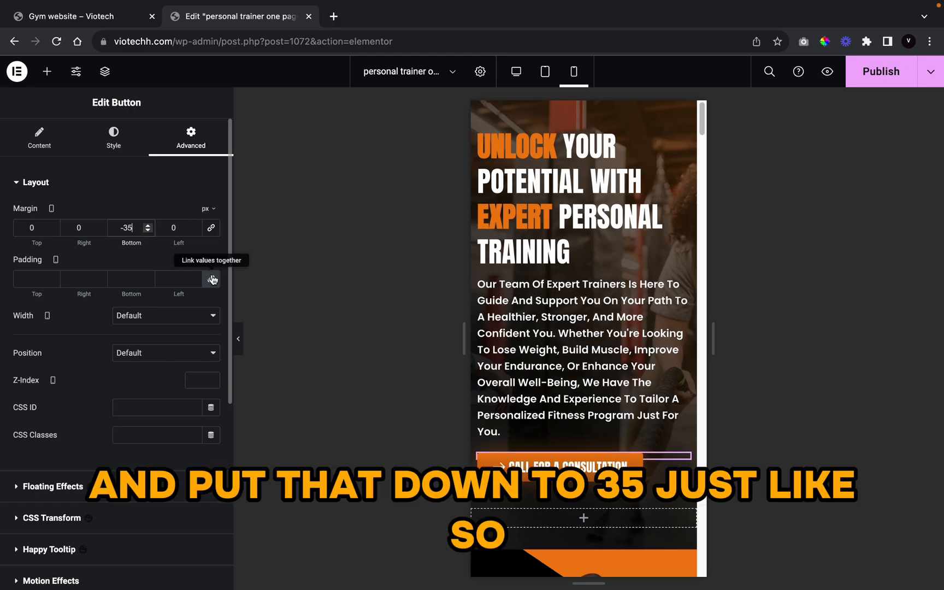
click(238, 338)
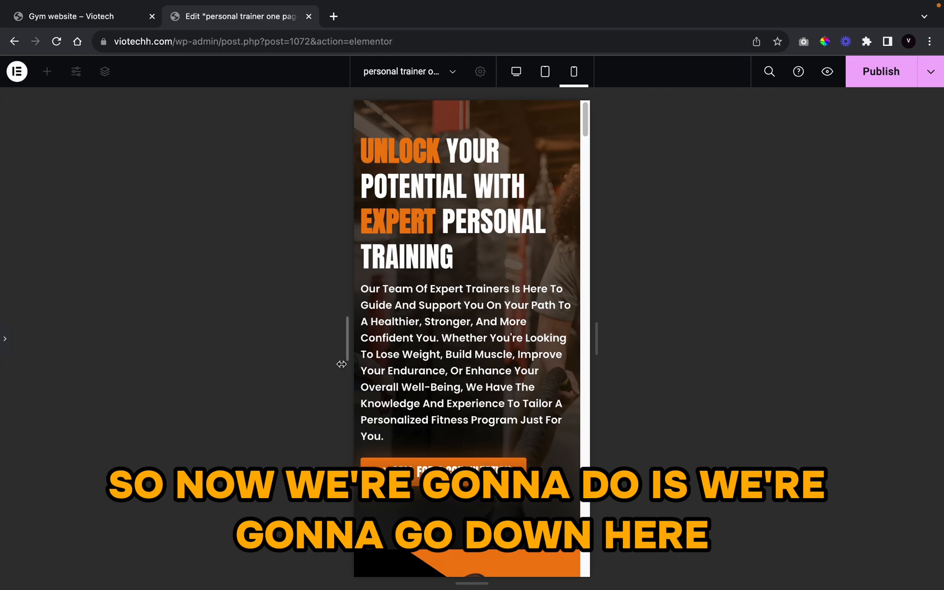
scroll(512, 431, down, 15)
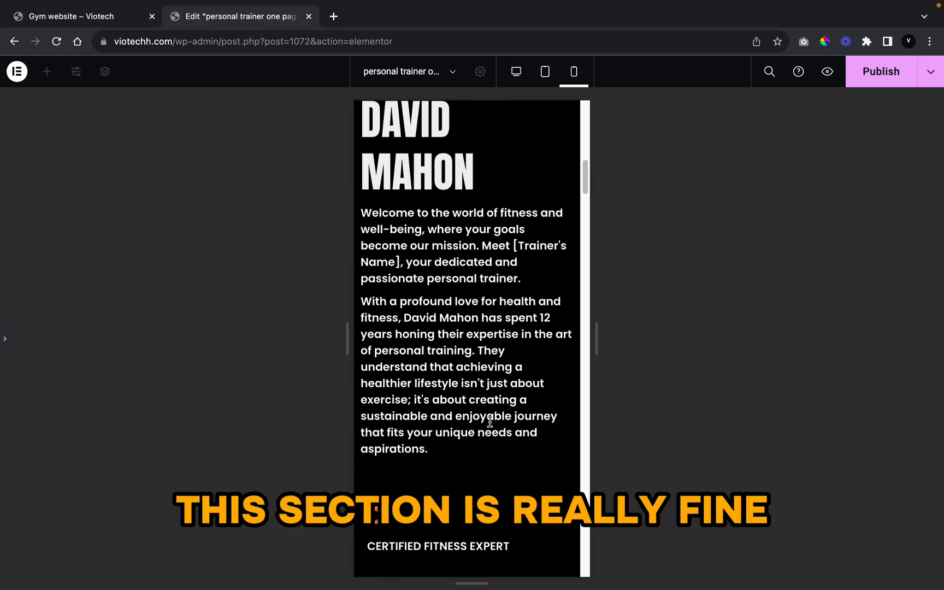
scroll(476, 358, down, 7)
scroll(476, 355, up, 6)
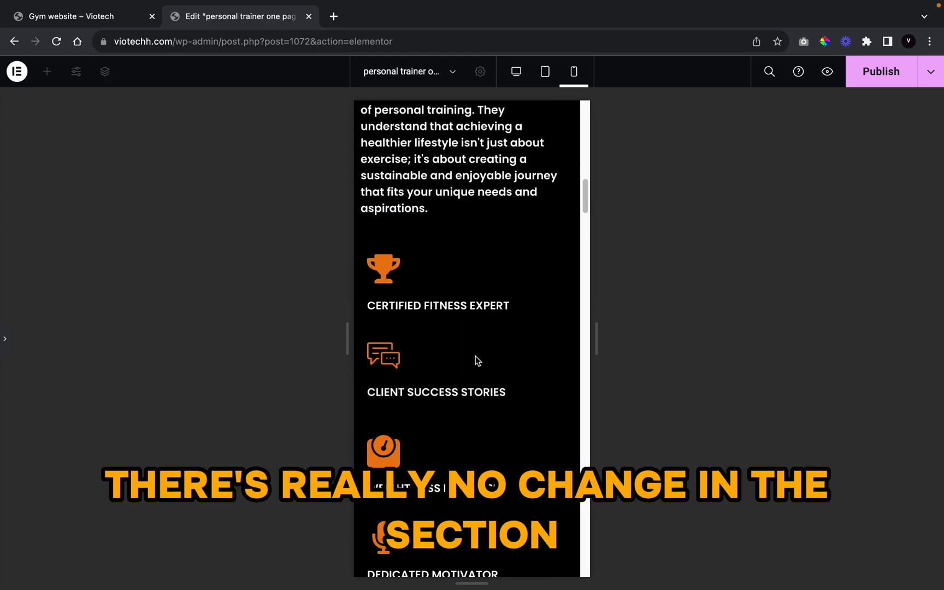
scroll(475, 355, up, 15)
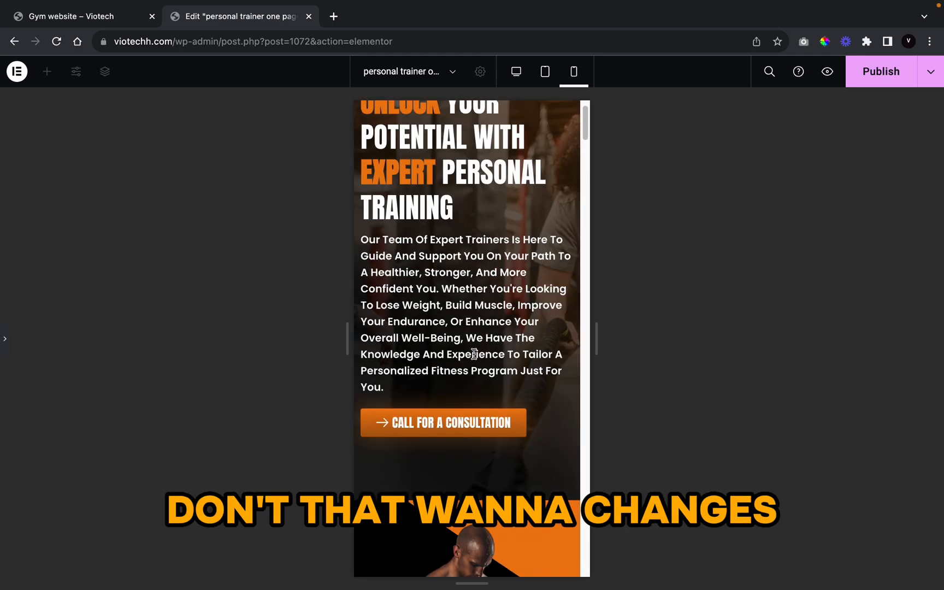
scroll(443, 474, down, 6)
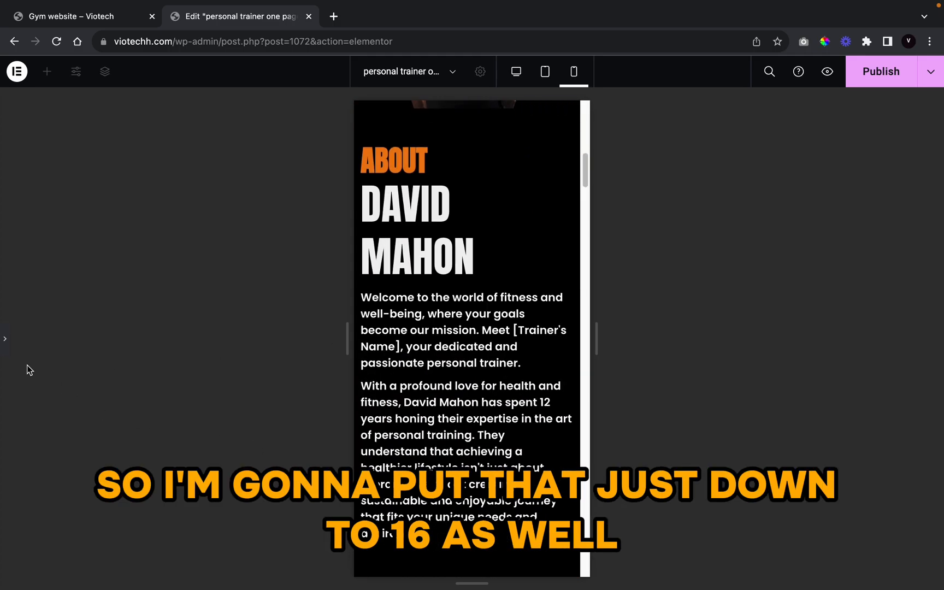
click(1, 336)
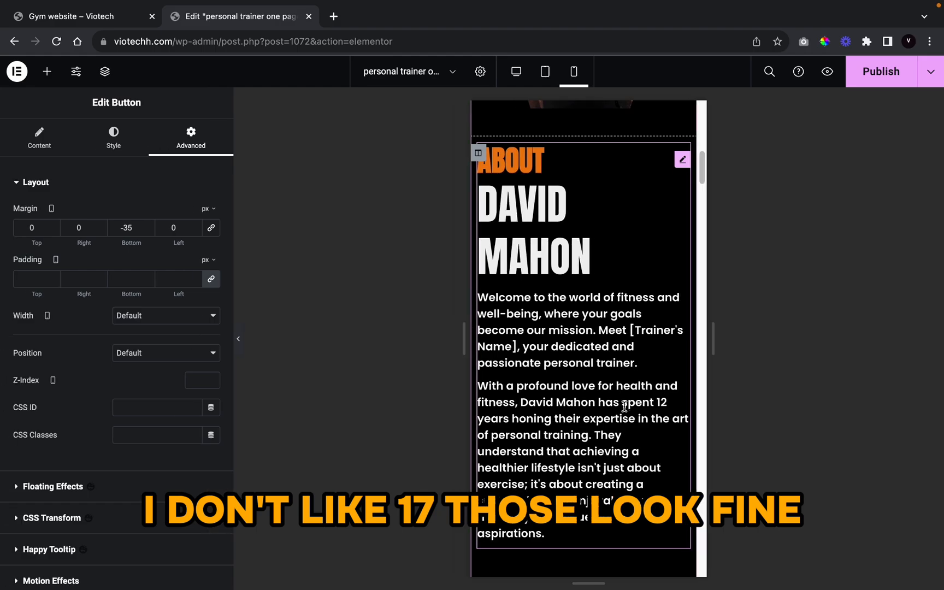
click(55, 359)
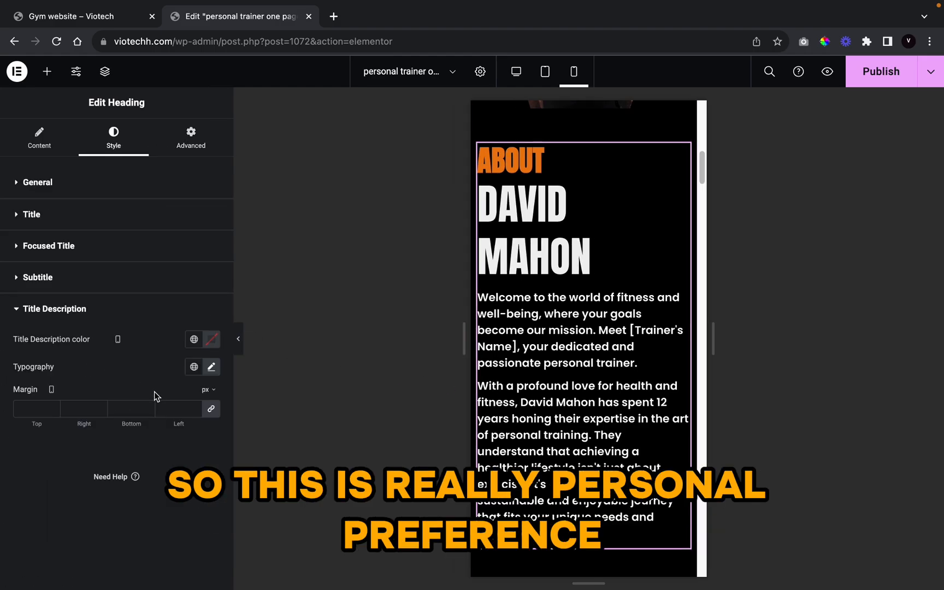
click(208, 366)
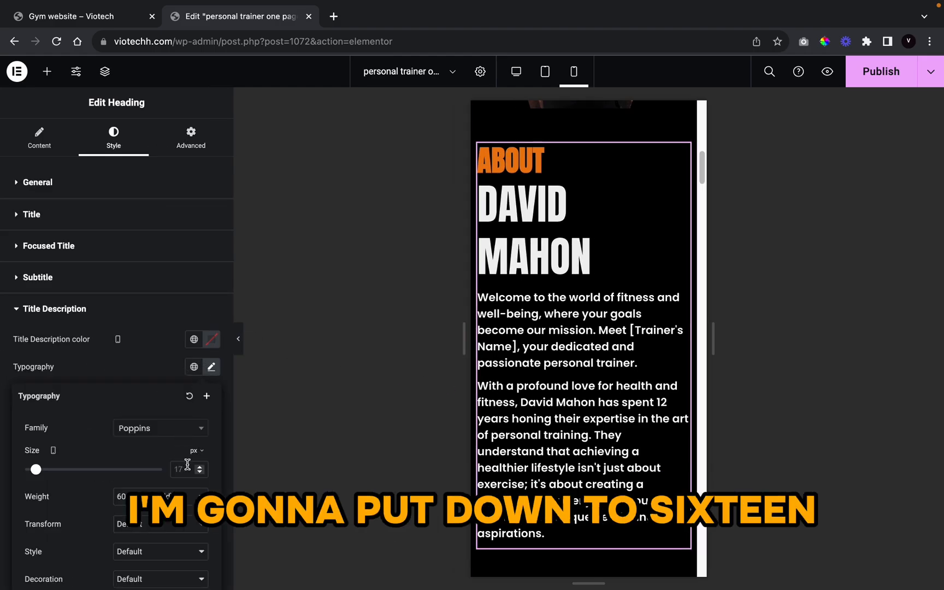
key(Down)
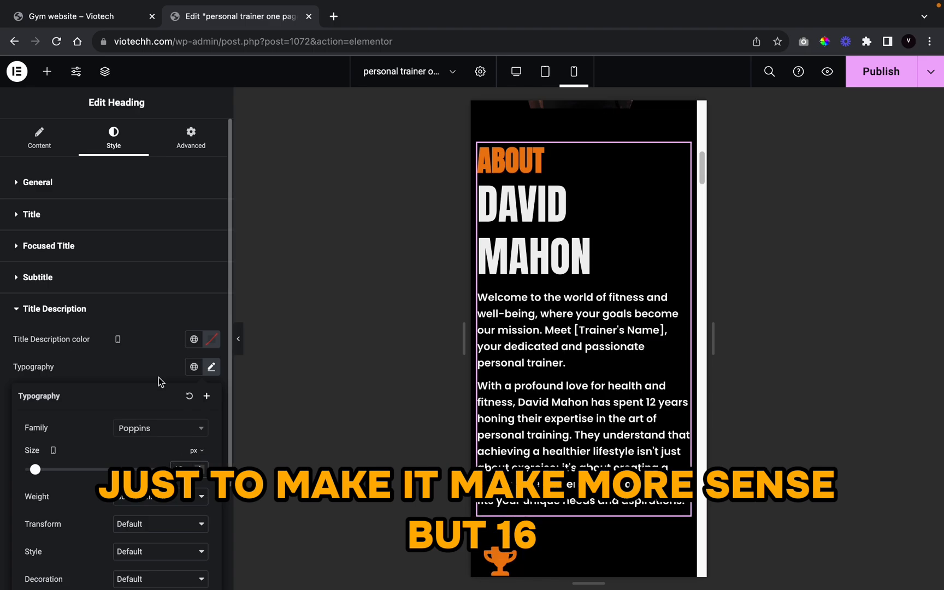
click(243, 347)
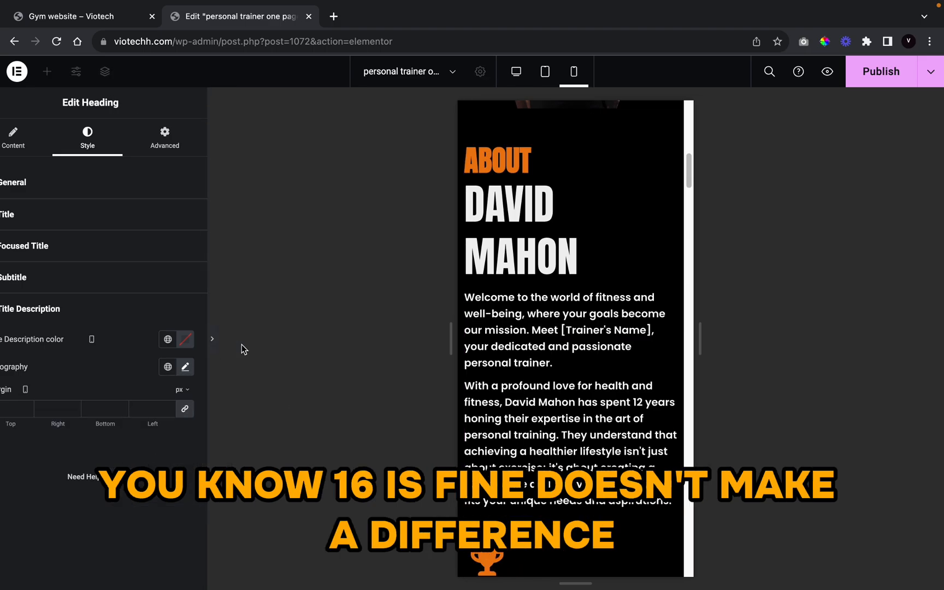
Step: Set the trainer photo column's horizontal alignment to End, keeping vertical alignment at Default
scroll(464, 366, up, 5)
scroll(458, 371, up, 3)
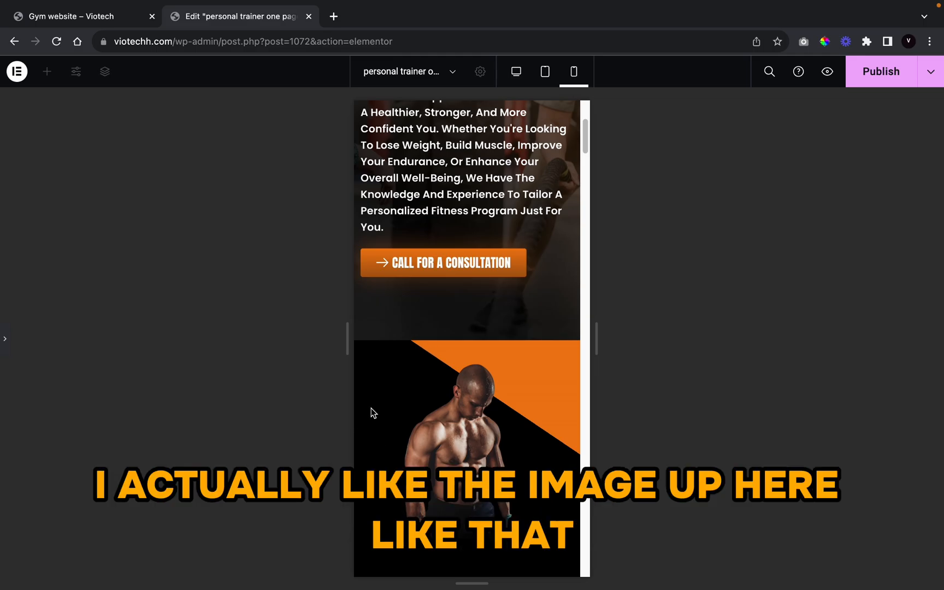
scroll(446, 449, down, 5)
scroll(447, 449, up, 3)
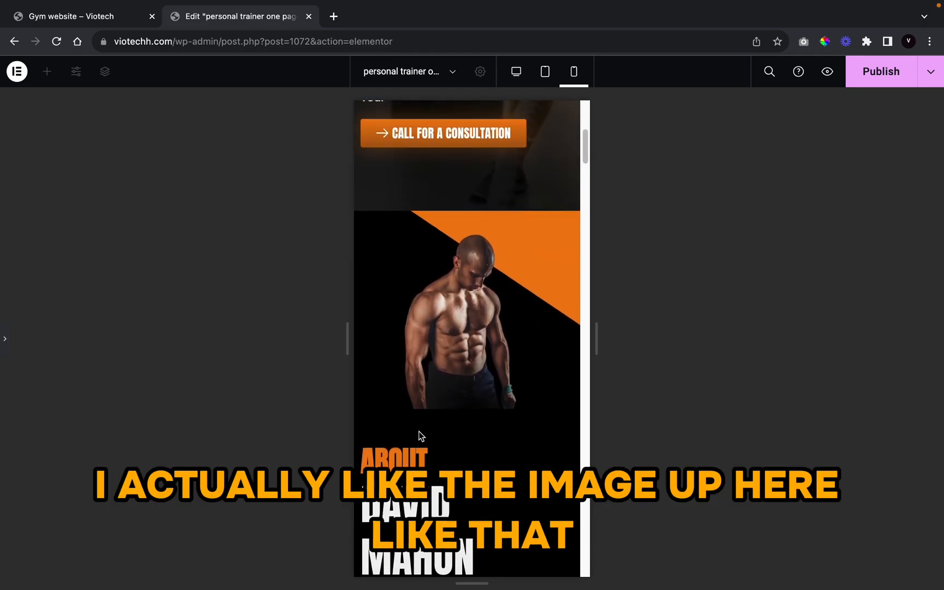
click(3, 338)
click(521, 330)
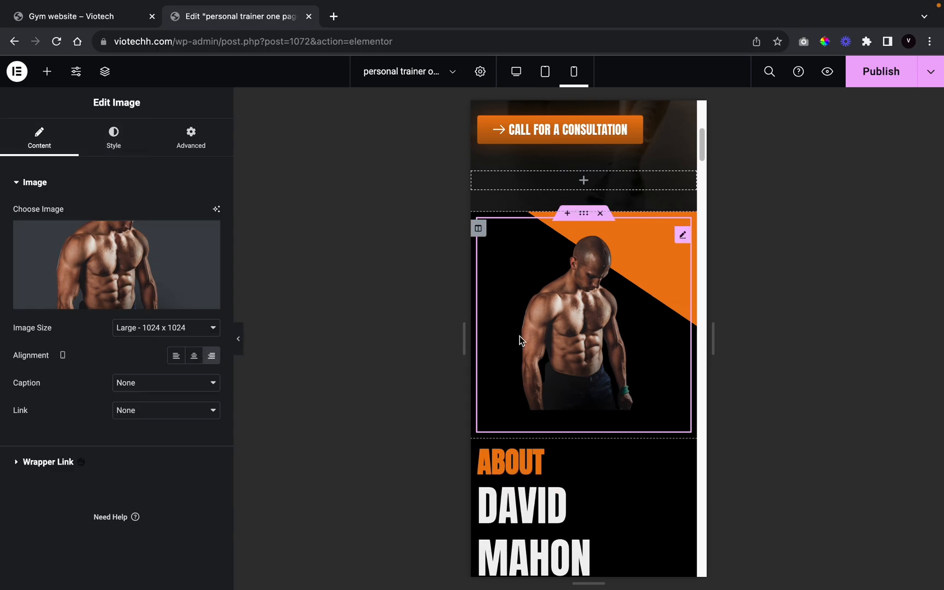
click(478, 228)
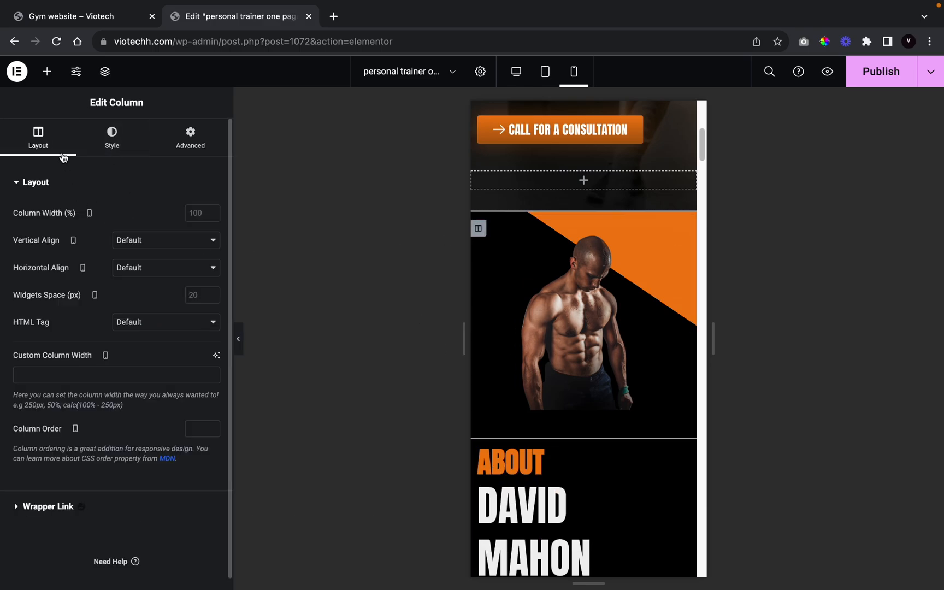
click(153, 246)
click(79, 318)
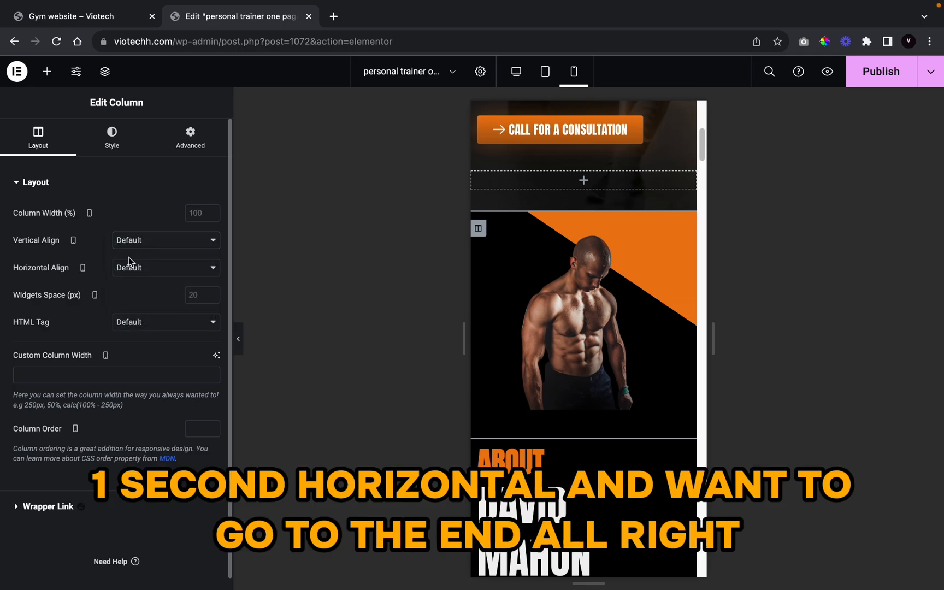
click(130, 263)
click(171, 316)
click(241, 339)
Step: Scroll through the mobile preview to review the About section
scroll(563, 449, down, 10)
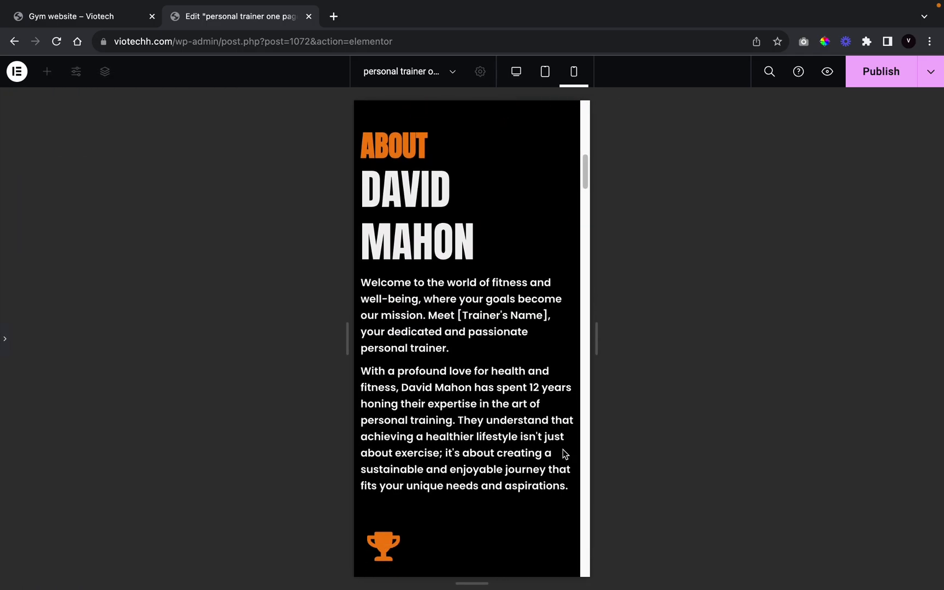
scroll(396, 203, up, 5)
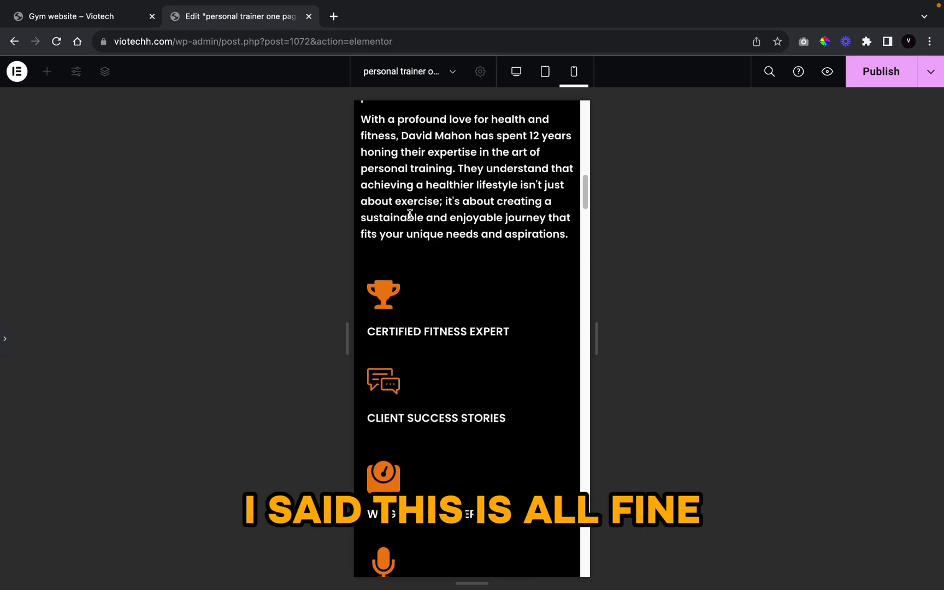
scroll(471, 498, up, 5)
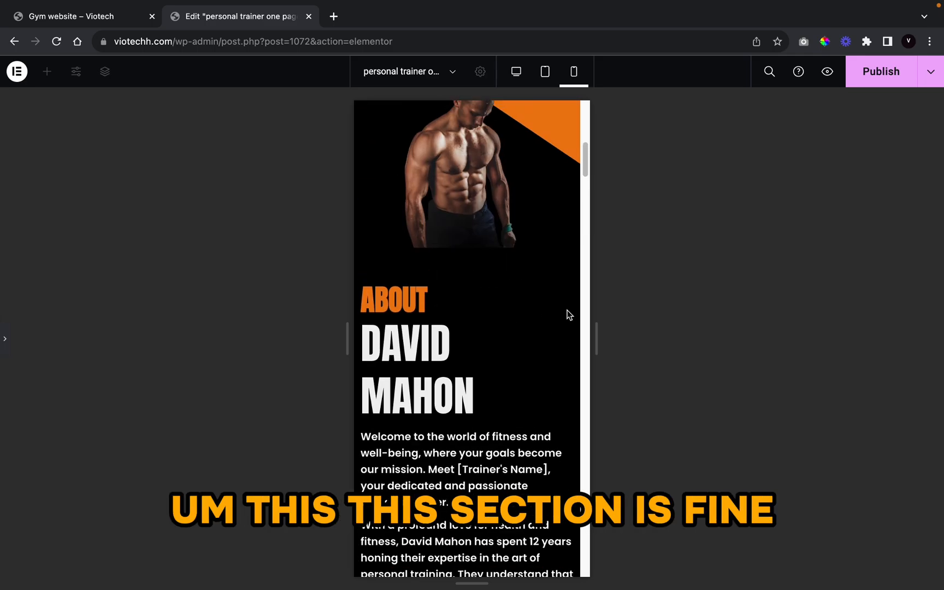
scroll(429, 410, down, 13)
scroll(429, 410, up, 8)
scroll(431, 361, down, 12)
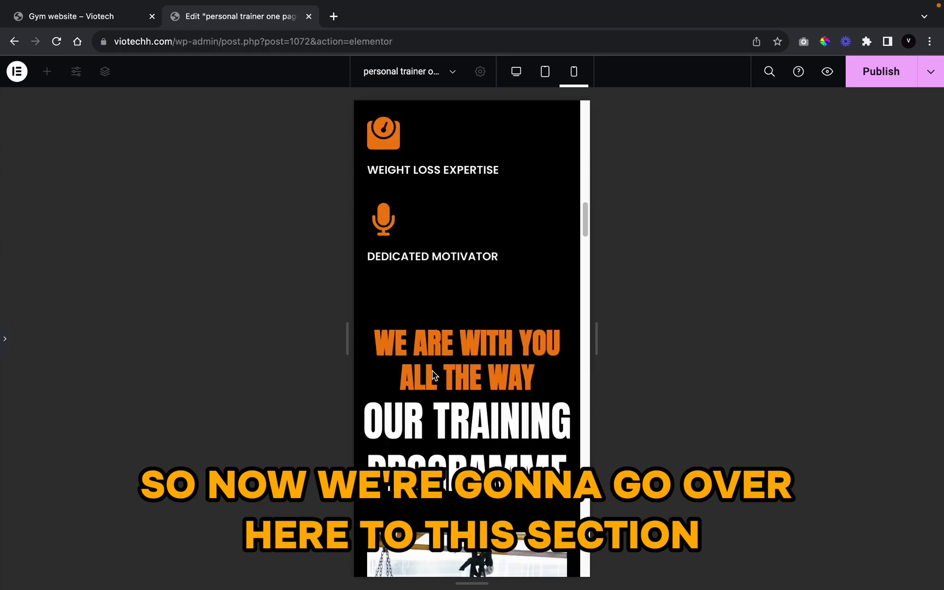
scroll(432, 316, up, 8)
scroll(438, 276, down, 5)
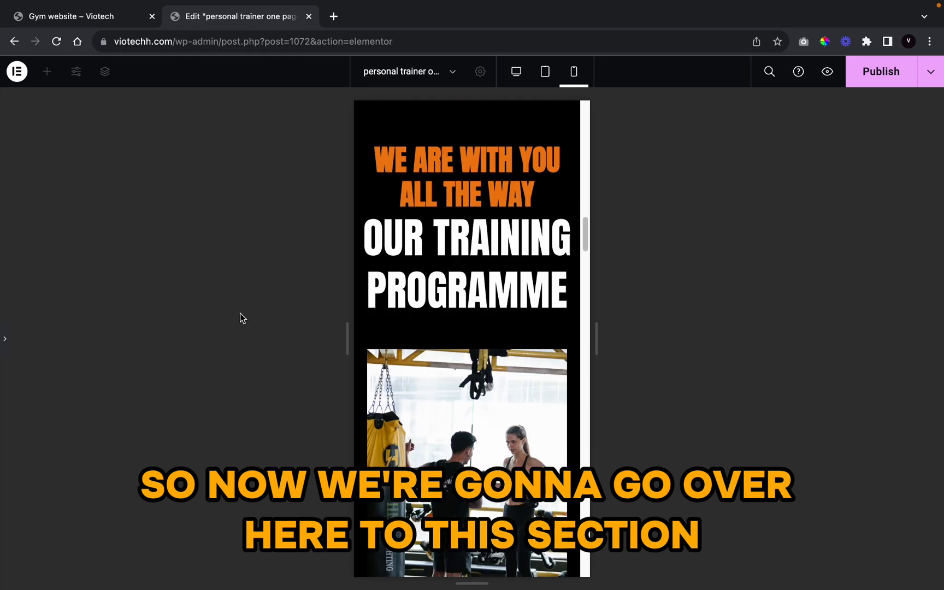
Step: Shrink the Our Training Programme title from 63 to 46 px on mobile
click(5, 350)
scroll(601, 465, down, 10)
scroll(625, 508, up, 8)
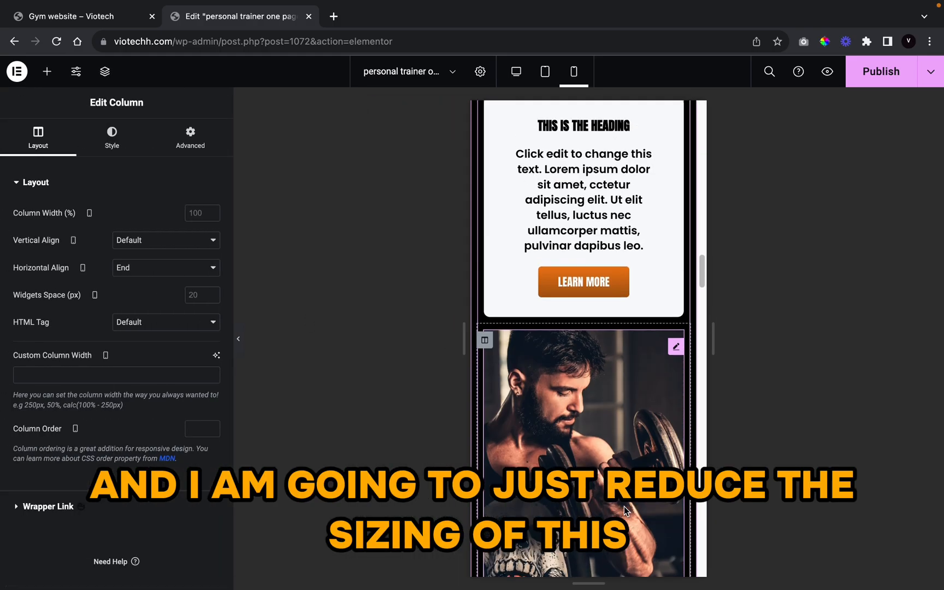
scroll(626, 508, up, 5)
click(596, 476)
scroll(595, 476, down, 5)
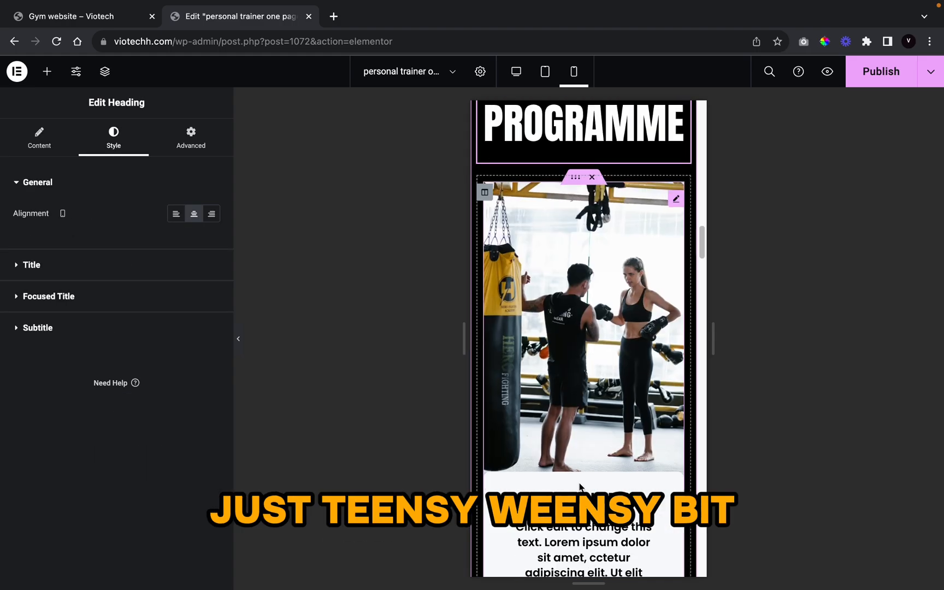
click(97, 268)
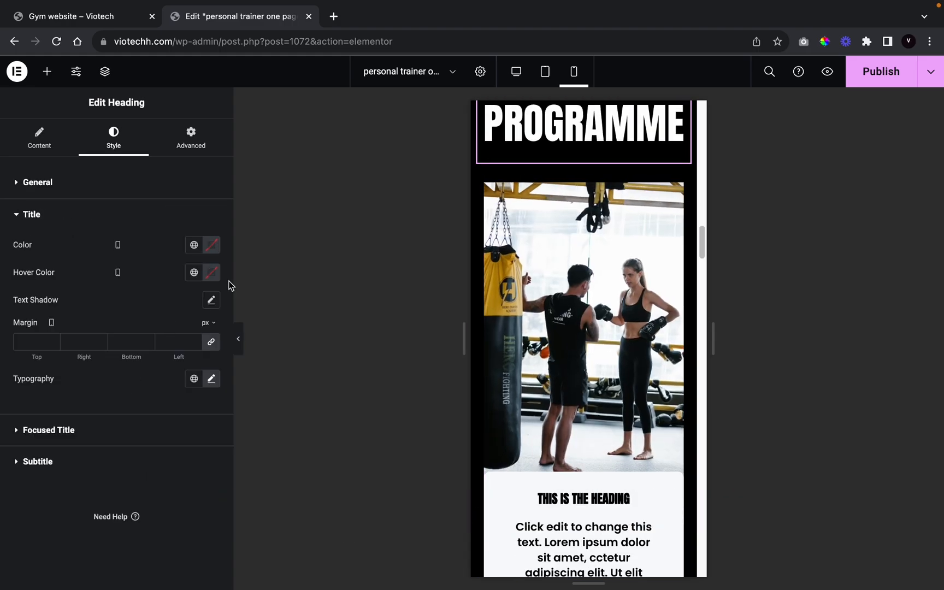
click(212, 379)
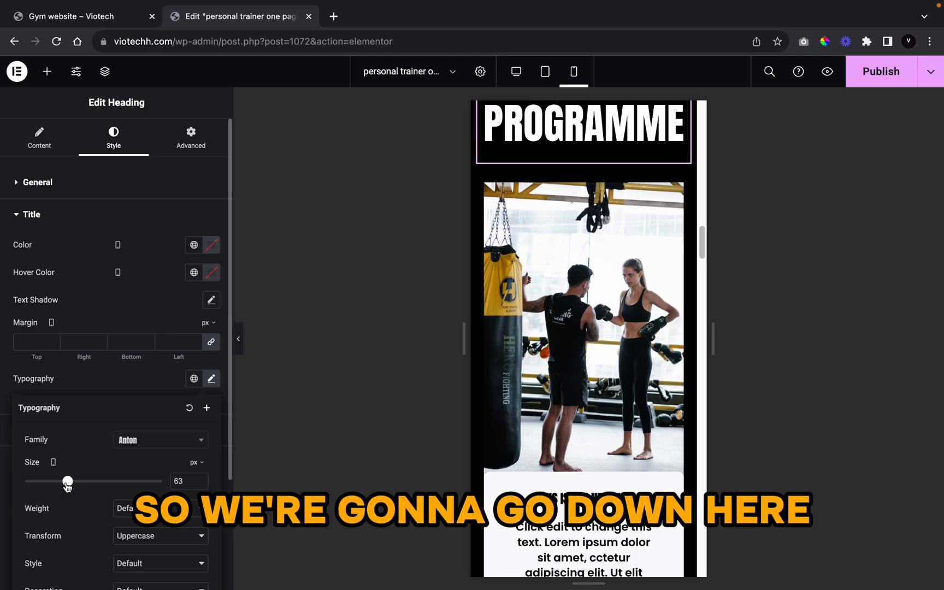
drag(67, 483, 56, 481)
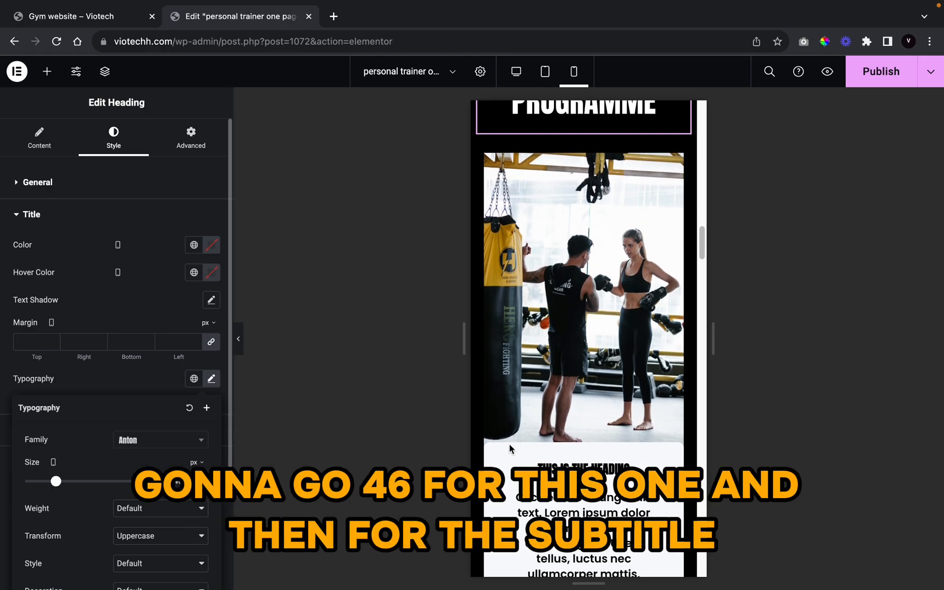
scroll(509, 448, up, 5)
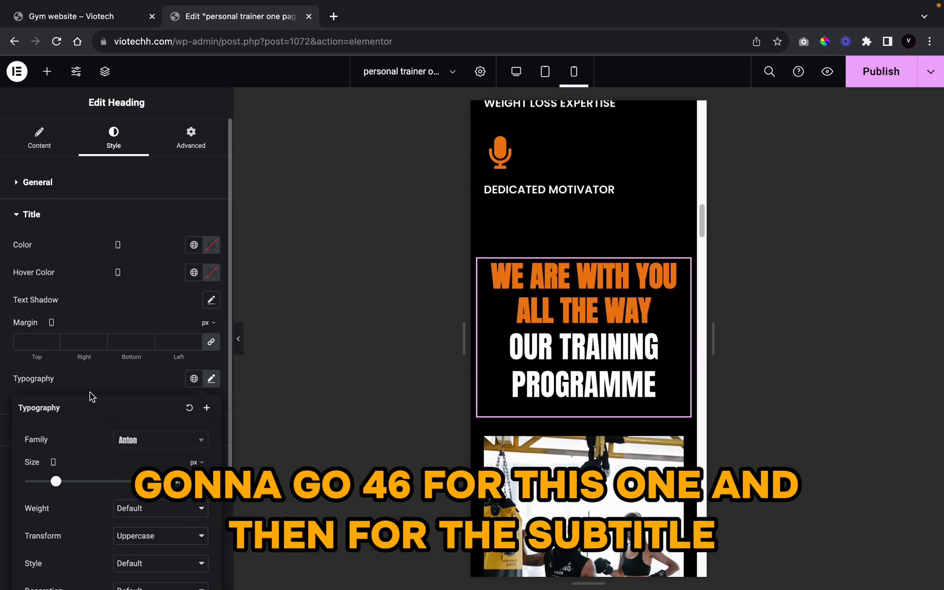
click(94, 387)
Step: Reduce the orange WE ARE WITH YOU ALL THE WAY subtitle to 27 px on mobile
click(161, 459)
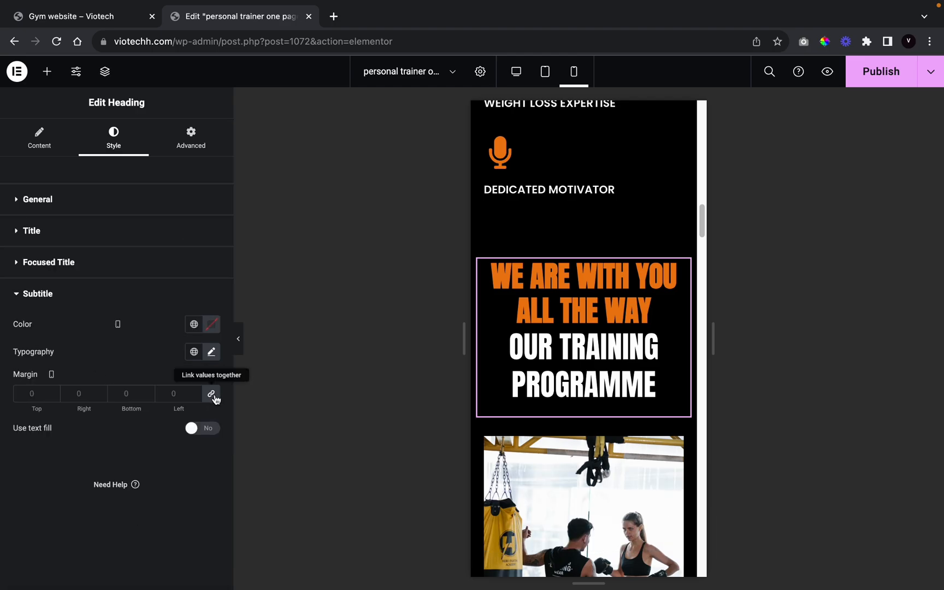
click(211, 352)
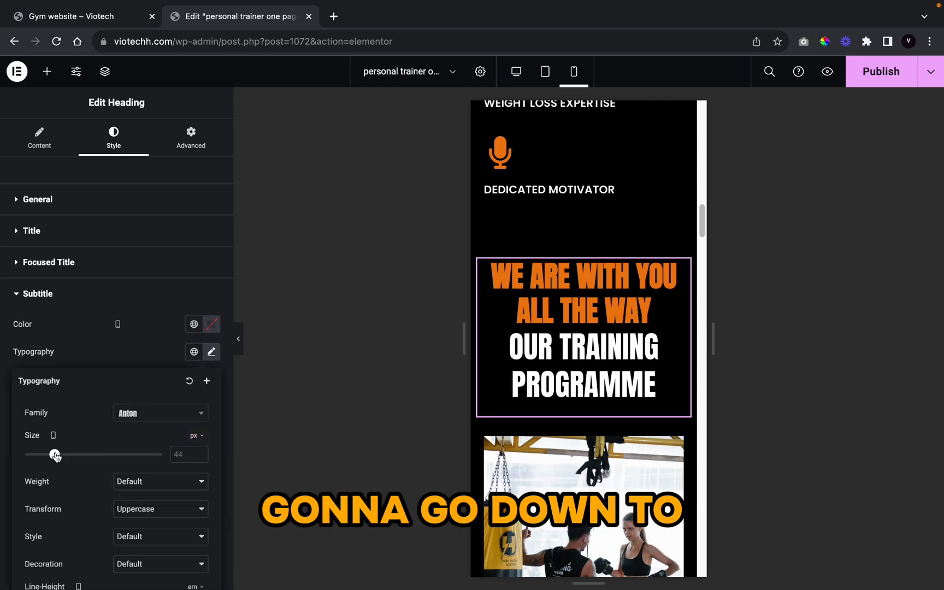
drag(54, 454, 40, 459)
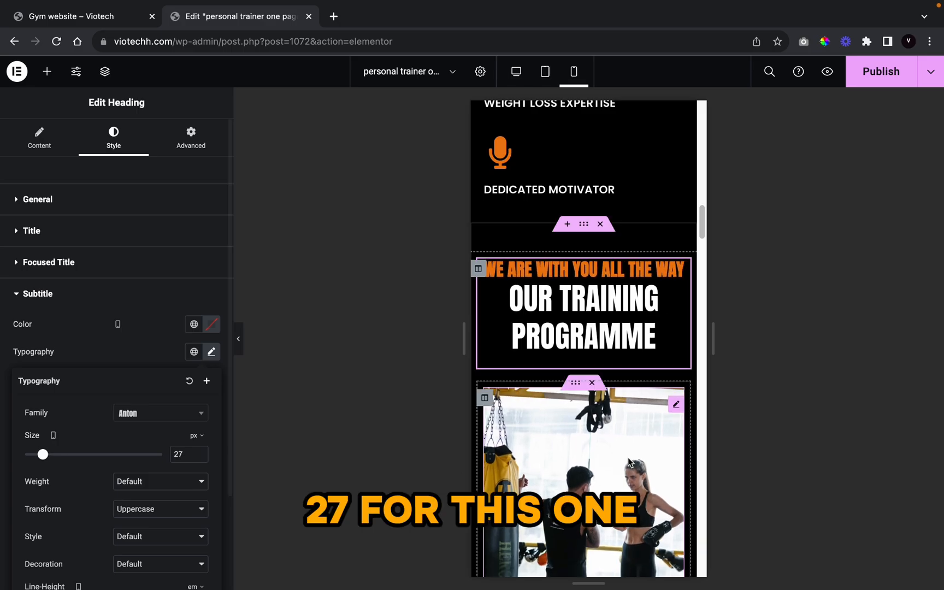
scroll(386, 436, down, 2)
scroll(587, 436, down, 6)
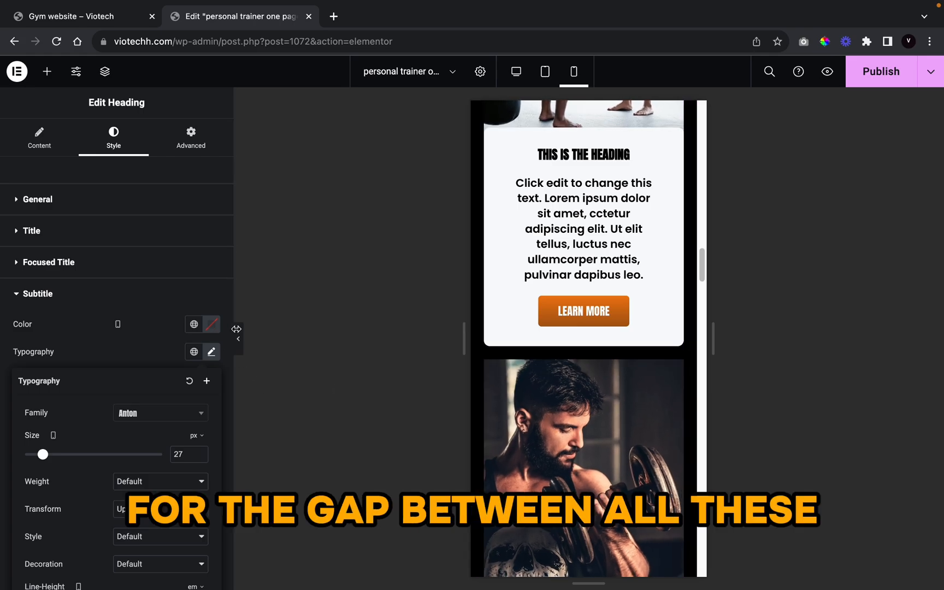
click(239, 339)
Step: Bring the editing panel back and undo an accidental heading move
scroll(500, 395, up, 5)
scroll(566, 435, down, 15)
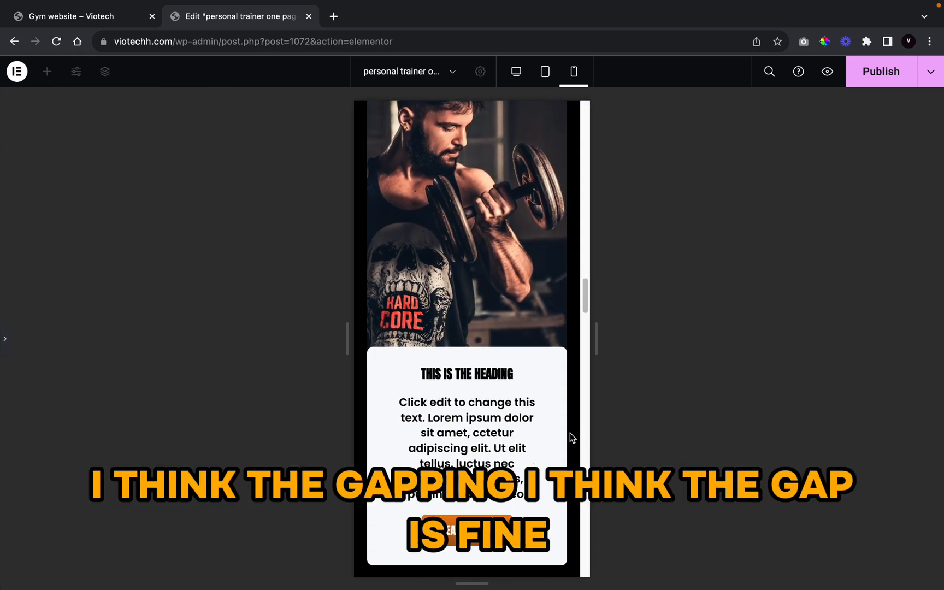
scroll(555, 436, down, 5)
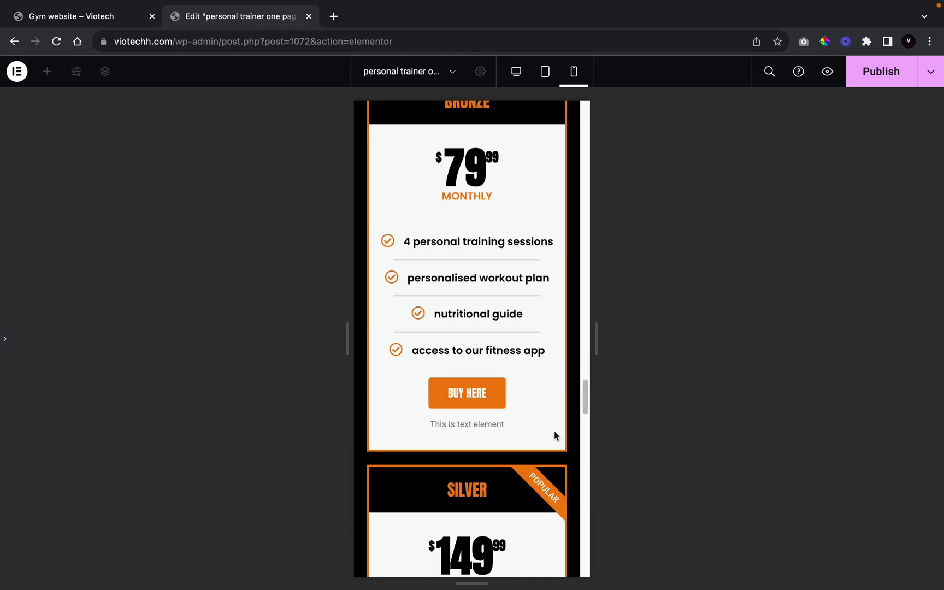
scroll(555, 433, up, 5)
scroll(483, 386, up, 15)
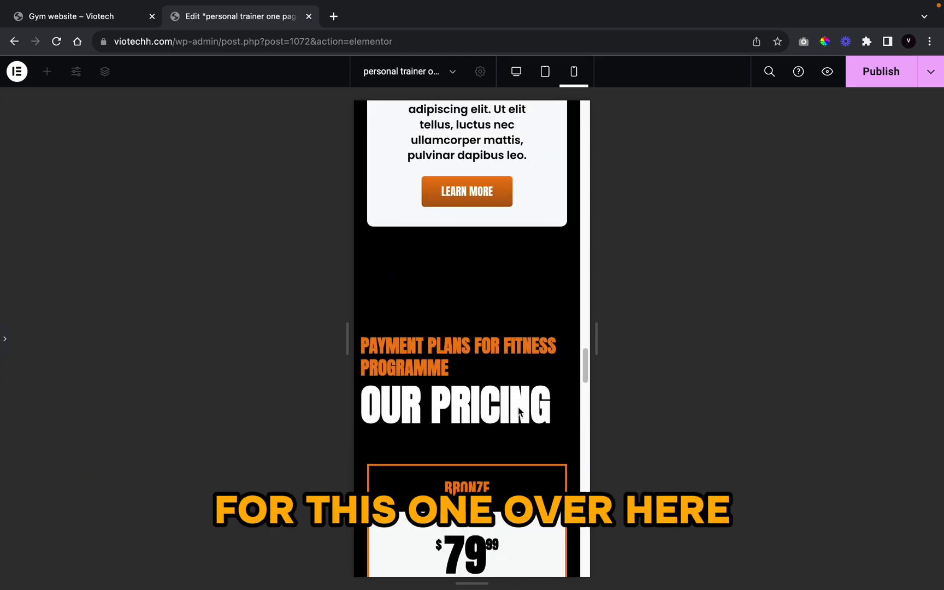
scroll(483, 385, down, 15)
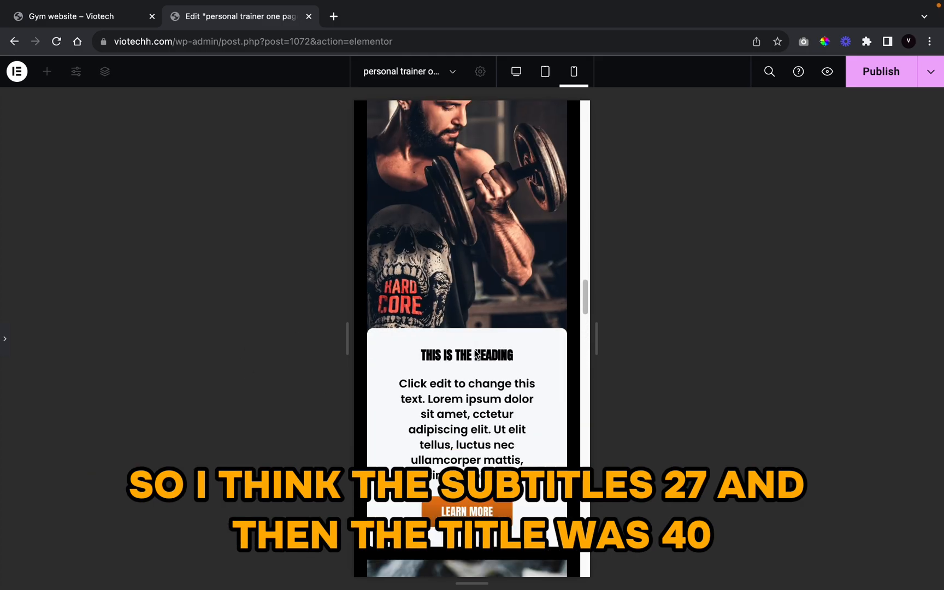
click(3, 339)
scroll(570, 371, up, 5)
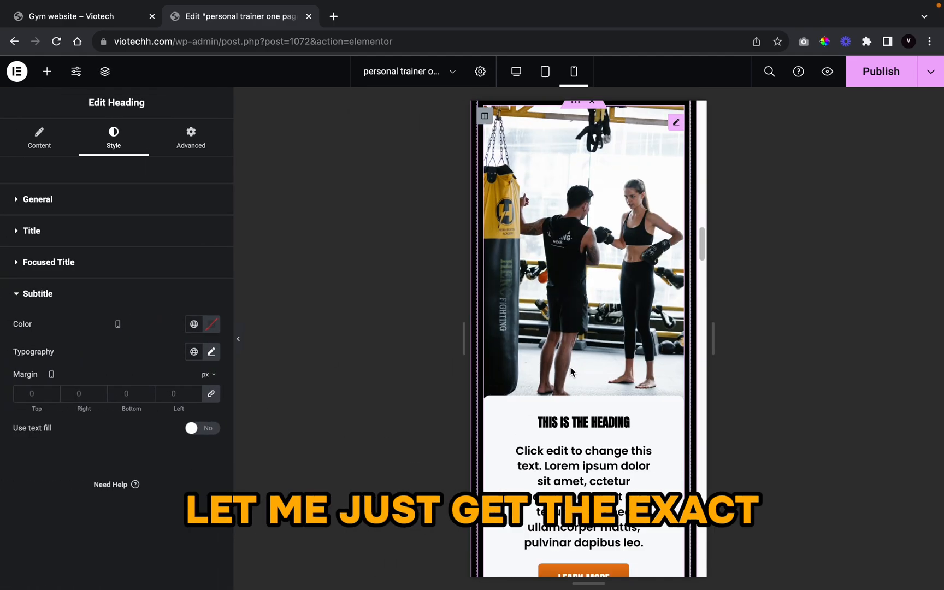
scroll(570, 372, up, 8)
scroll(570, 388, down, 2)
drag(554, 357, 553, 359)
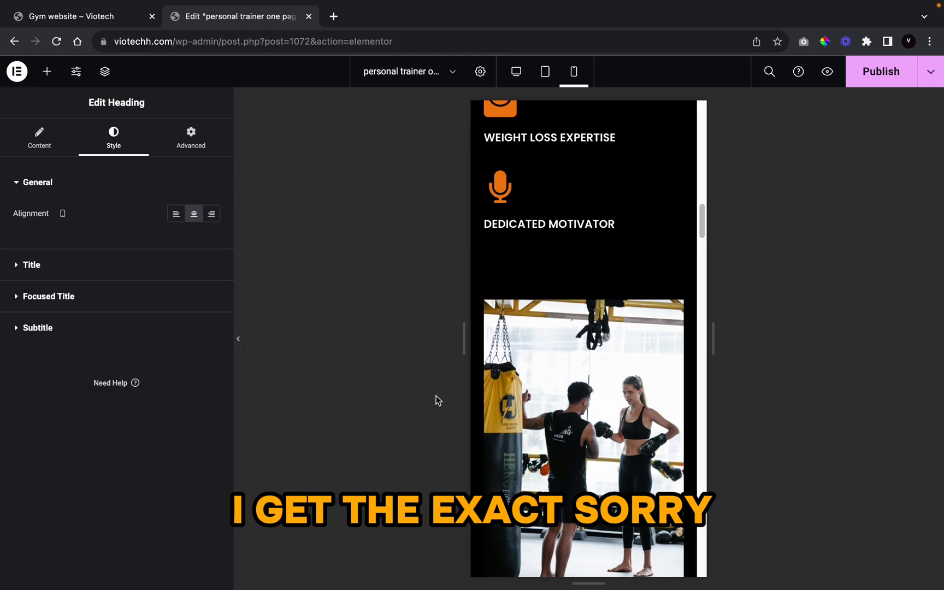
key(super+z)
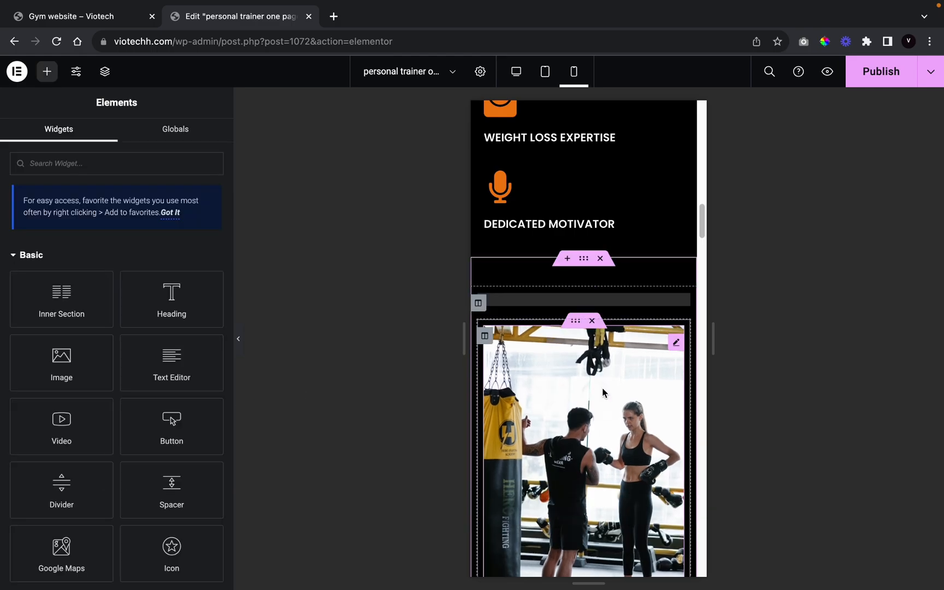
Step: Check the Our Training Programme title's font size and undo an accidental pricing heading move
click(551, 360)
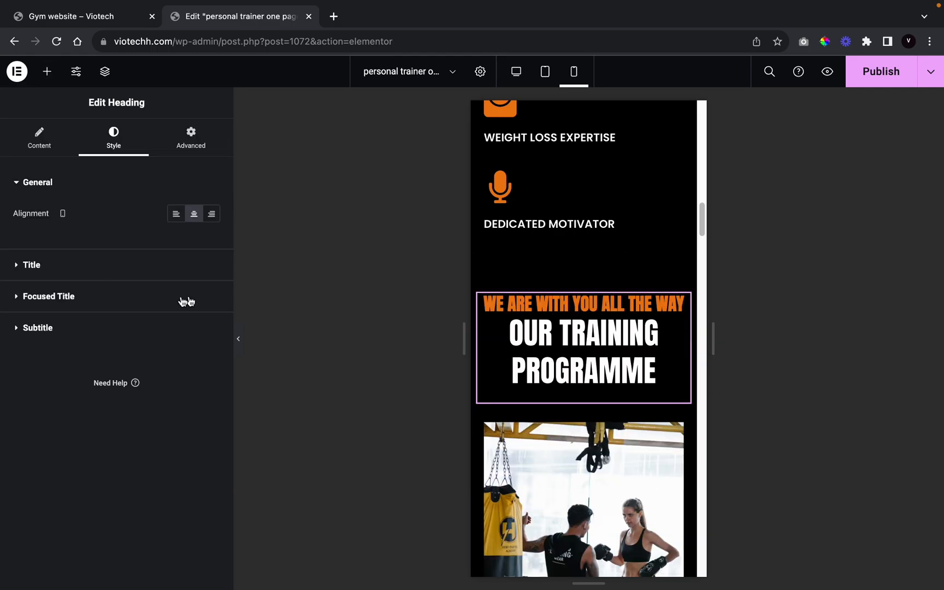
click(97, 266)
click(206, 377)
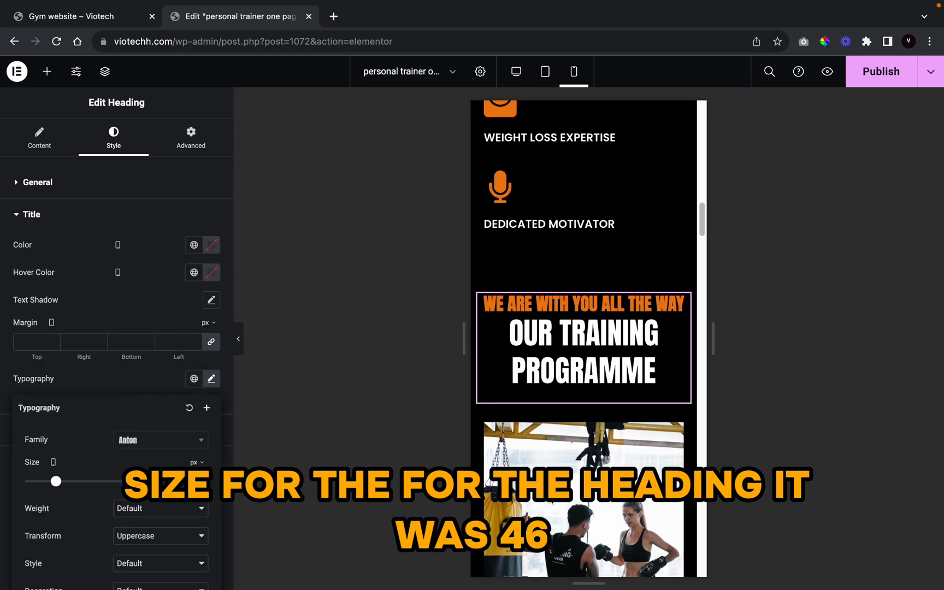
scroll(609, 168, down, 15)
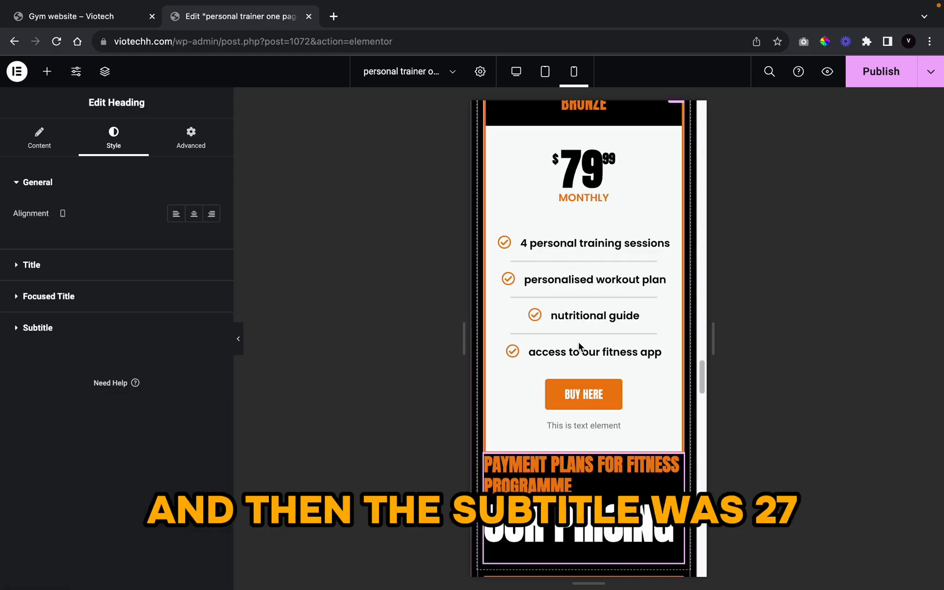
scroll(580, 352, up, 4)
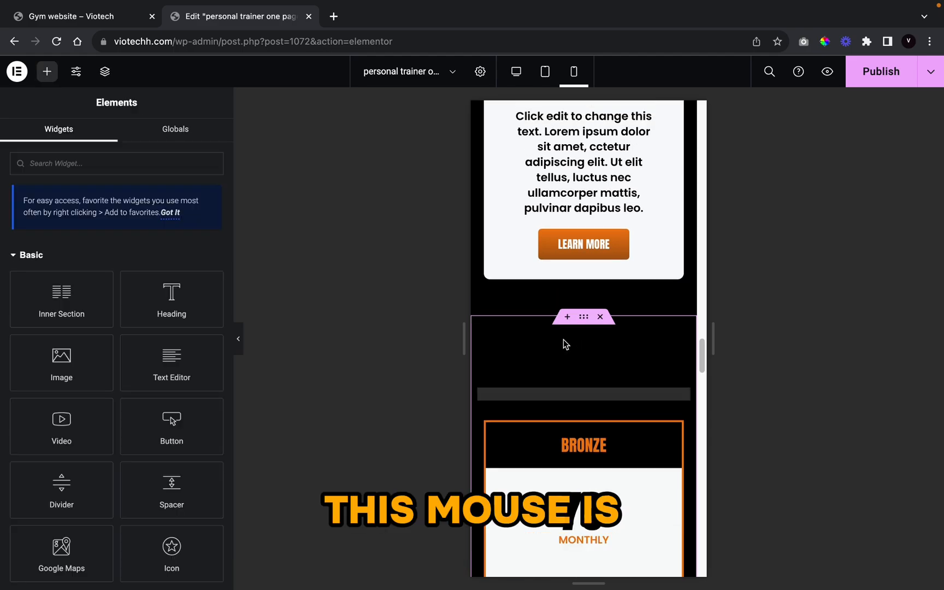
scroll(569, 350, up, 8)
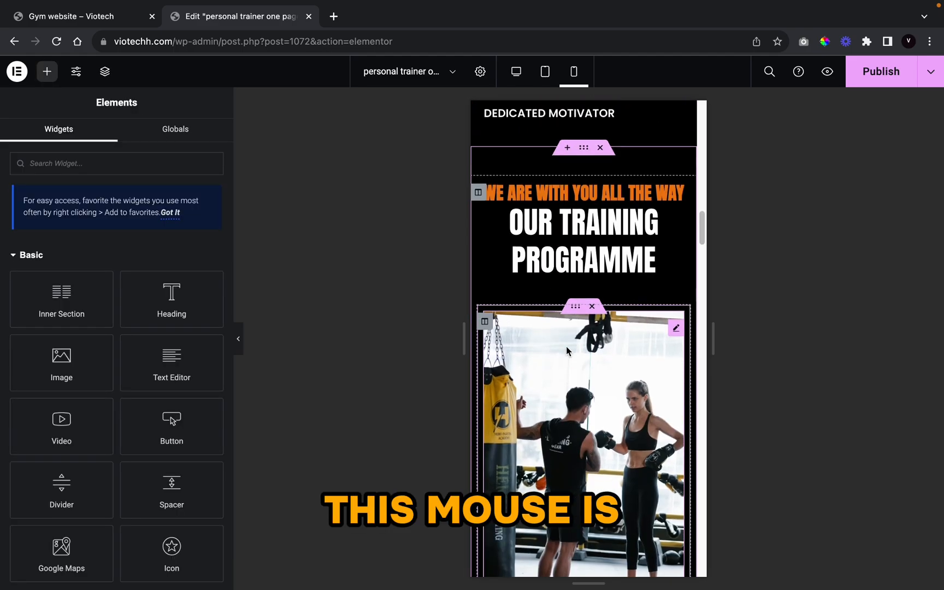
scroll(567, 350, down, 10)
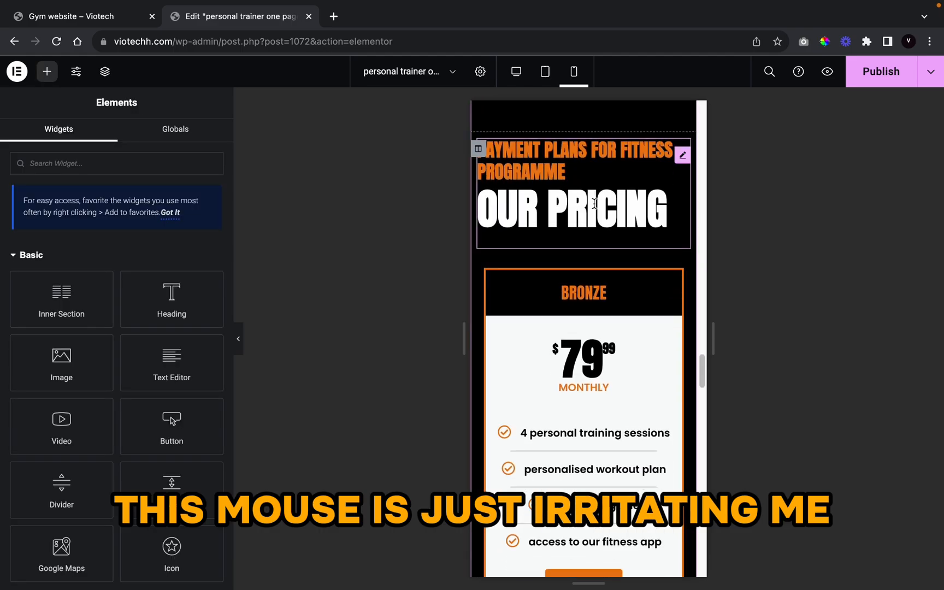
drag(595, 203, 595, 208)
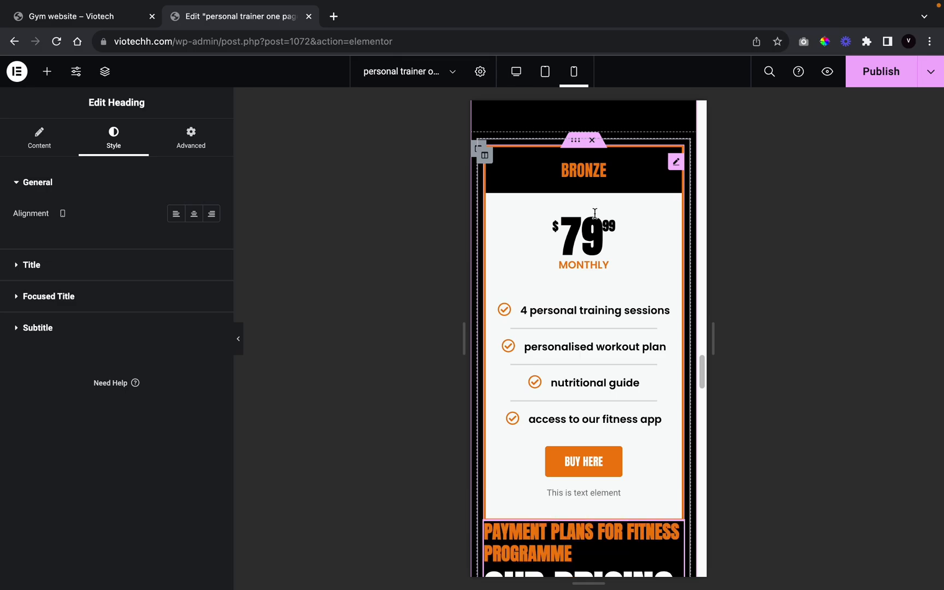
key(ctrl+z)
scroll(595, 213, up, 8)
scroll(579, 252, down, 10)
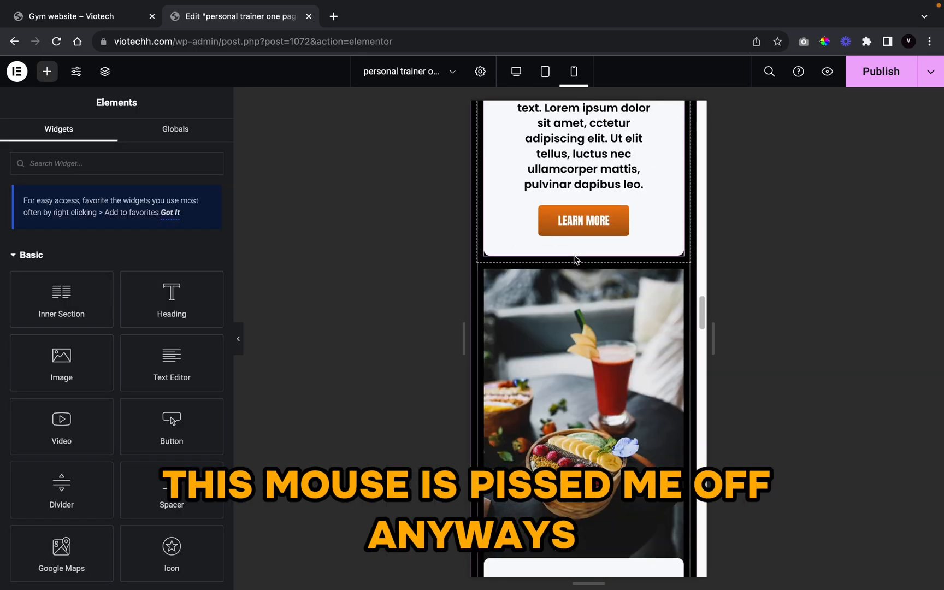
scroll(574, 263, up, 5)
scroll(574, 264, down, 1)
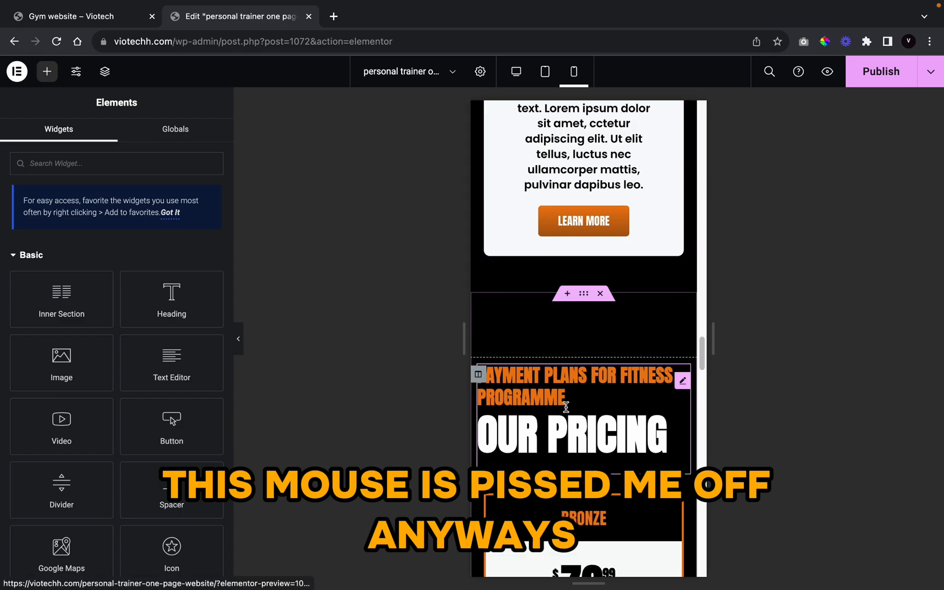
Step: Set the Our Pricing title size to 46 px on mobile
click(481, 402)
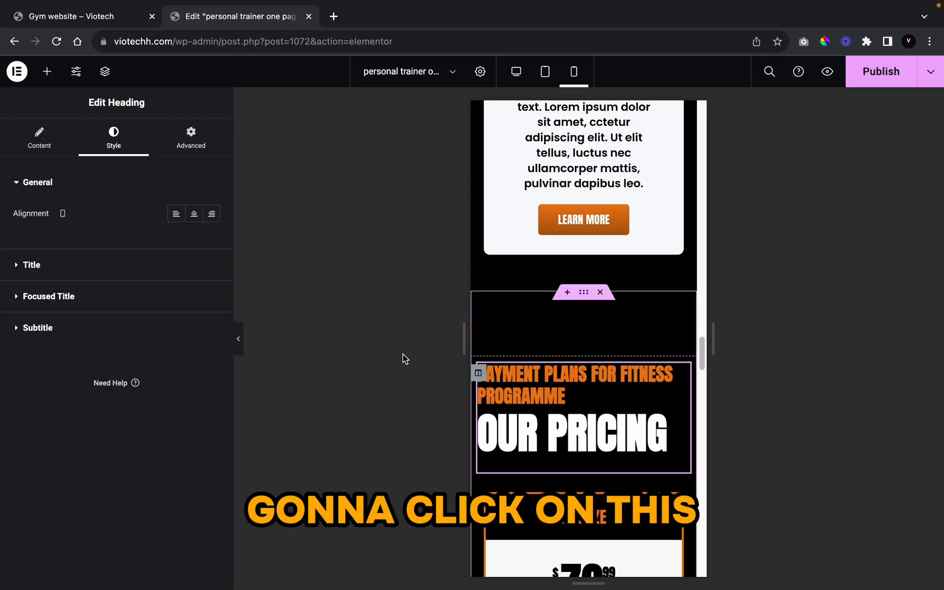
click(120, 257)
click(211, 379)
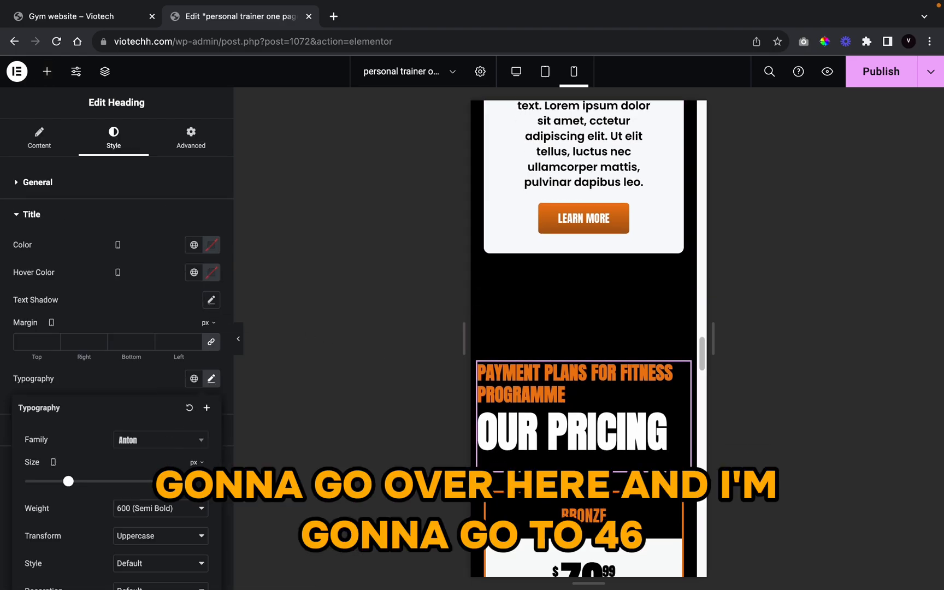
click(179, 485)
text(46)
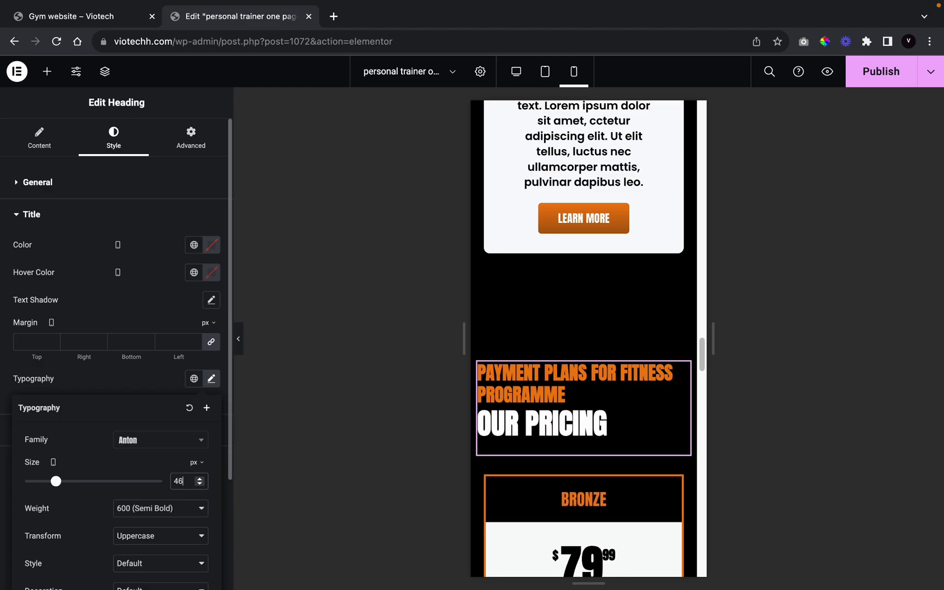
scroll(615, 415, down, 4)
scroll(615, 415, down, 5)
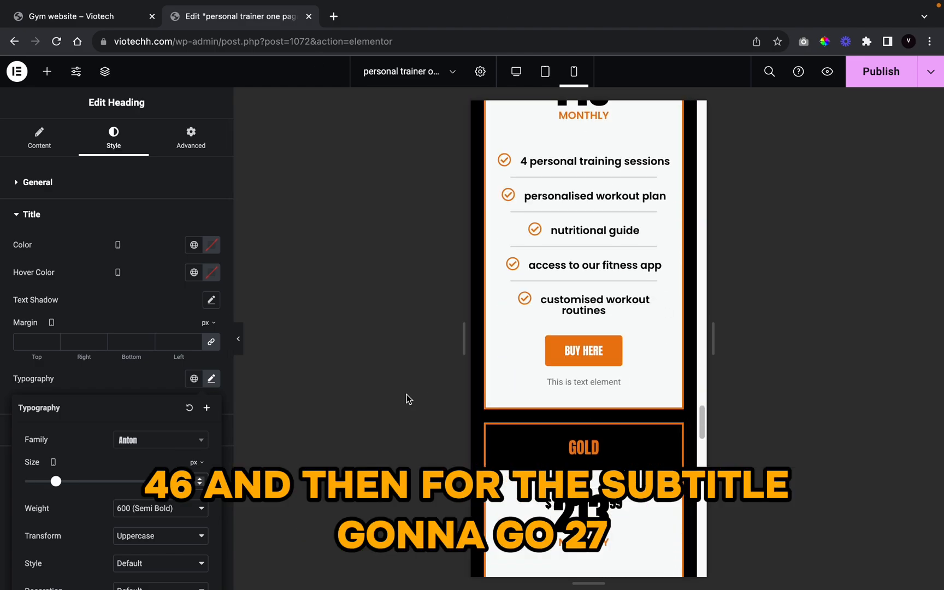
scroll(98, 336, down, 3)
click(121, 239)
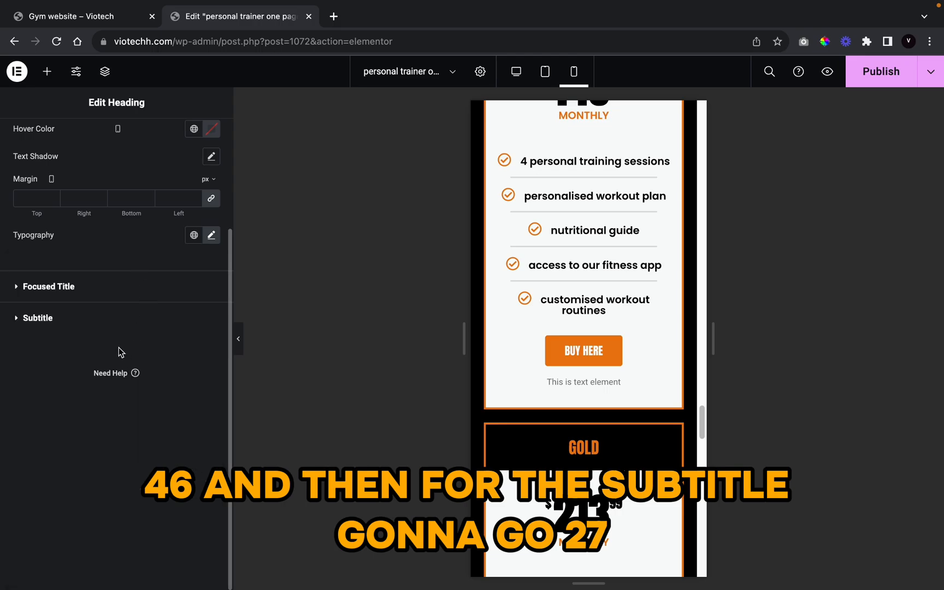
Step: Lower the PAYMENT PLANS FOR FITNESS PROGRAMME subtitle from 28 to 27 px and confirm the title is 46
click(110, 331)
click(211, 351)
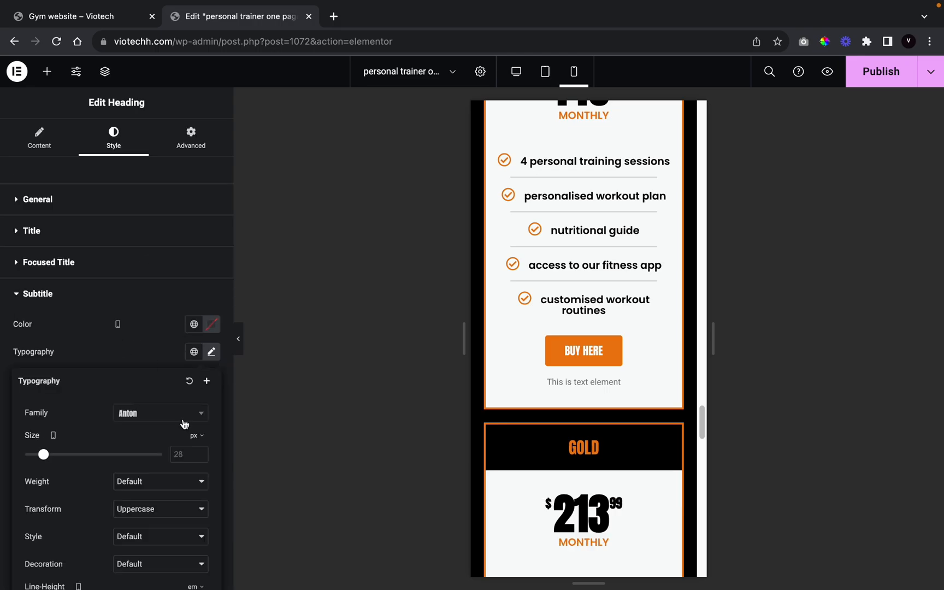
click(200, 457)
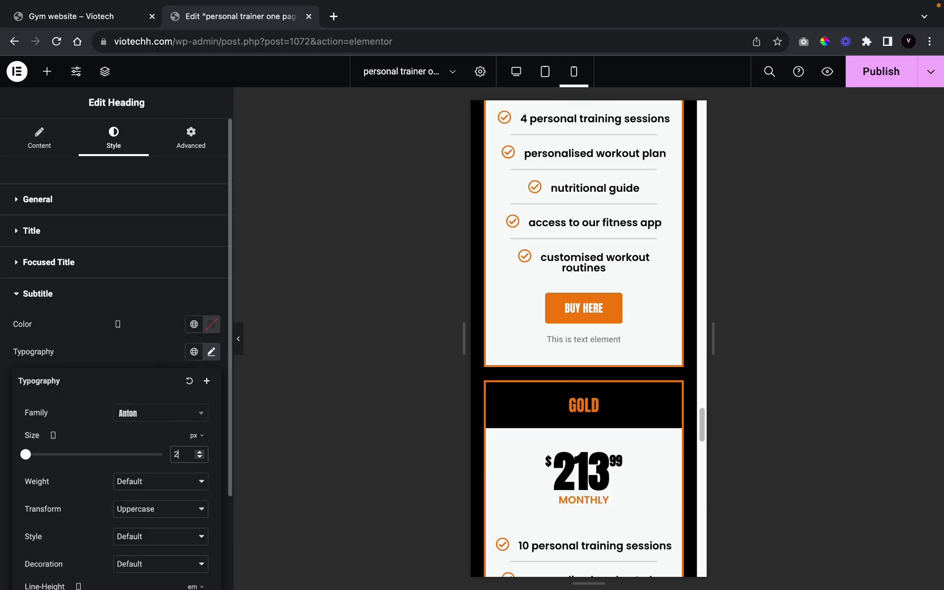
scroll(528, 332, up, 10)
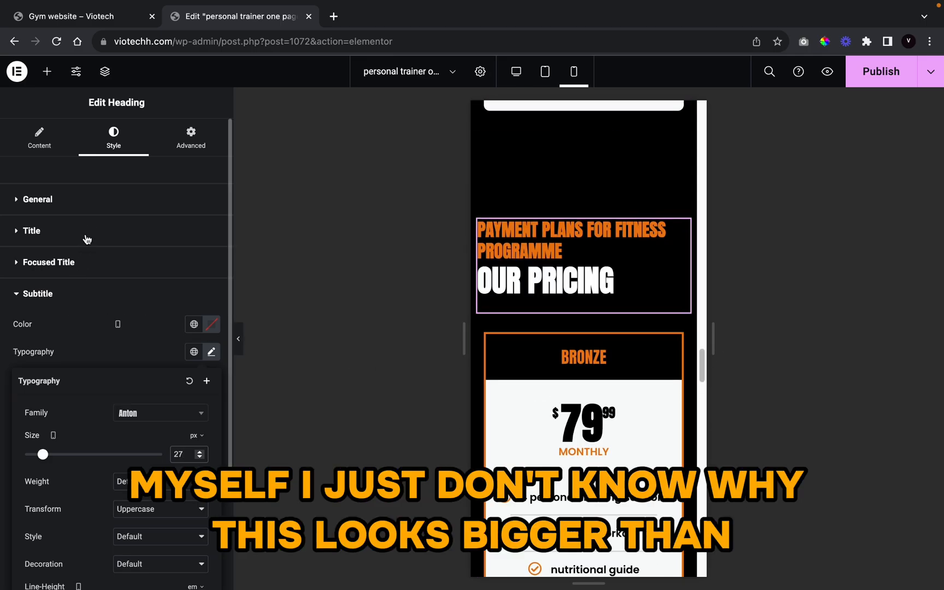
click(109, 231)
click(211, 394)
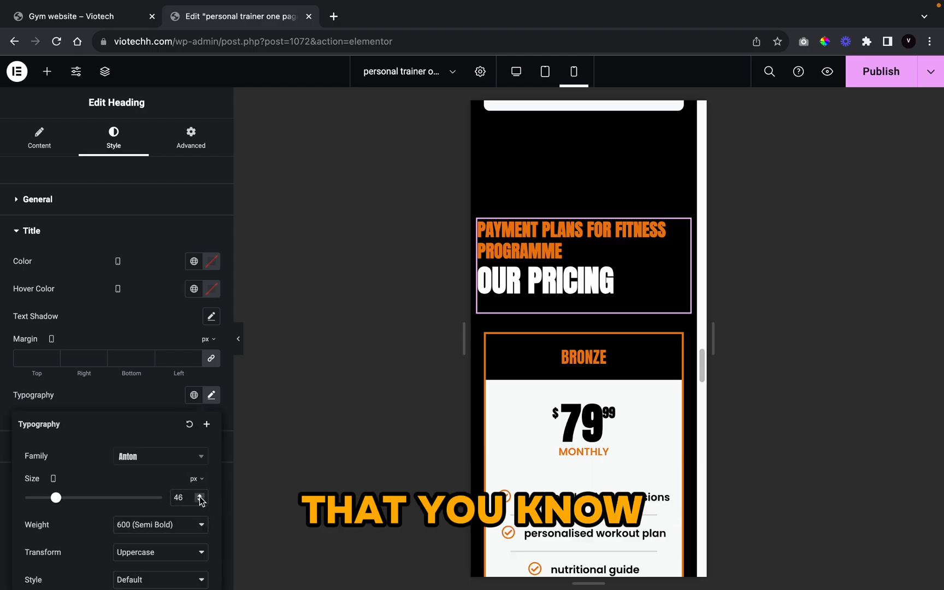
scroll(574, 451, down, 10)
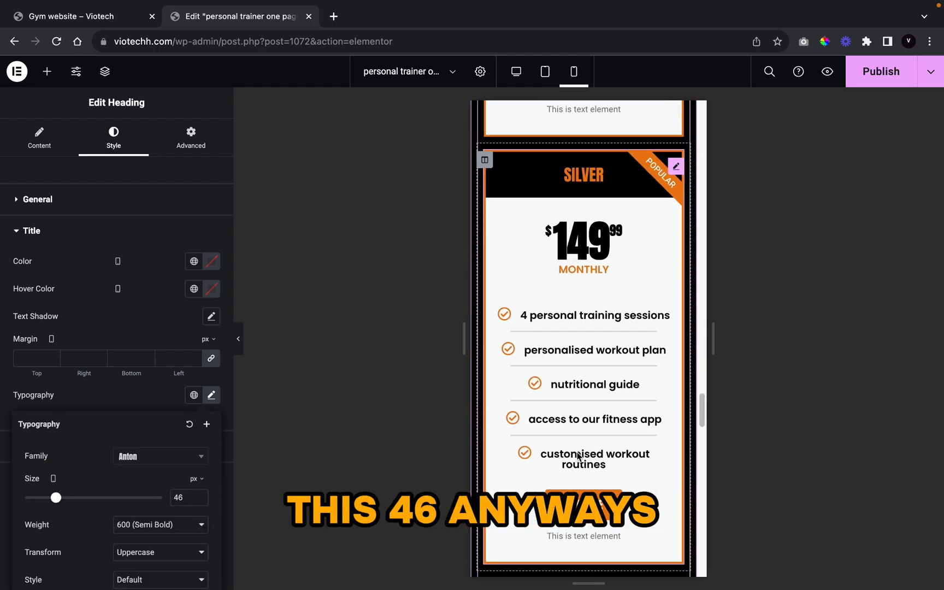
scroll(577, 457, down, 15)
scroll(582, 328, up, 4)
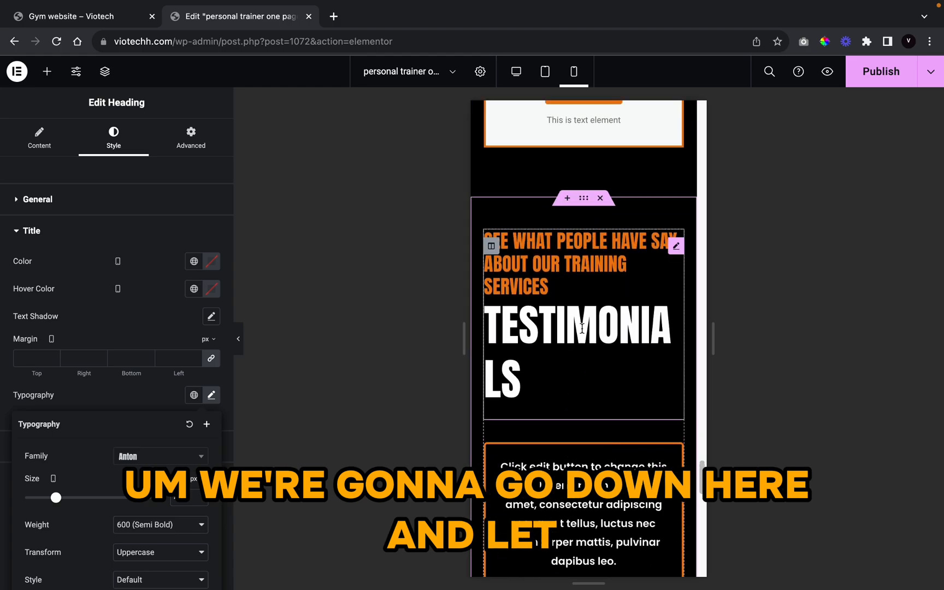
Step: Set the Testimonials title size to 46 px on mobile
click(581, 328)
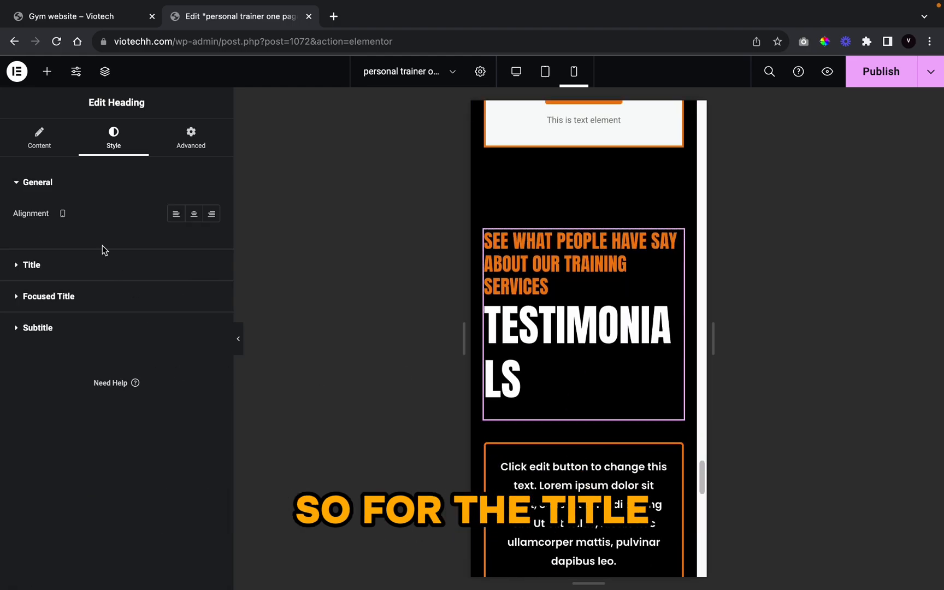
click(163, 264)
click(210, 380)
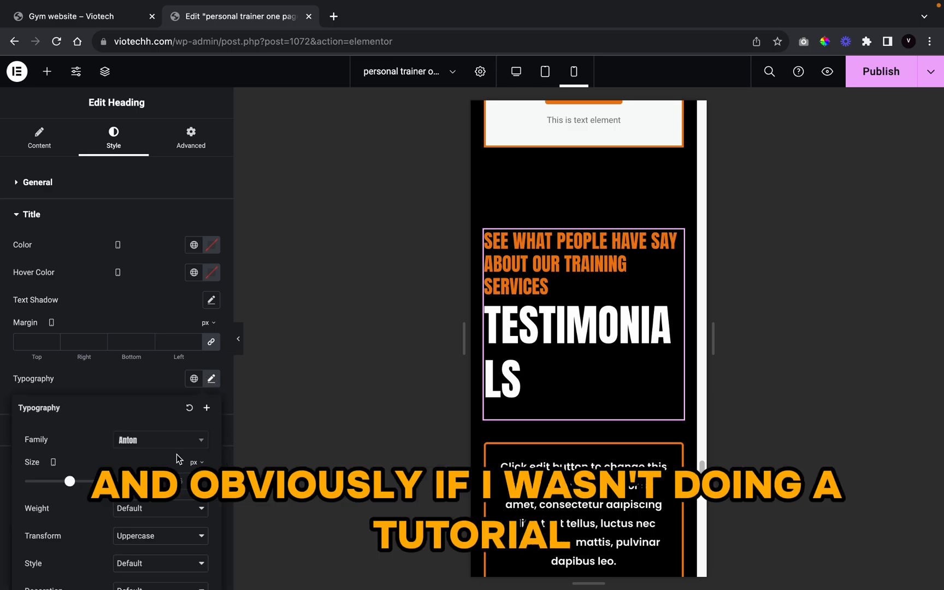
click(187, 485)
text(46)
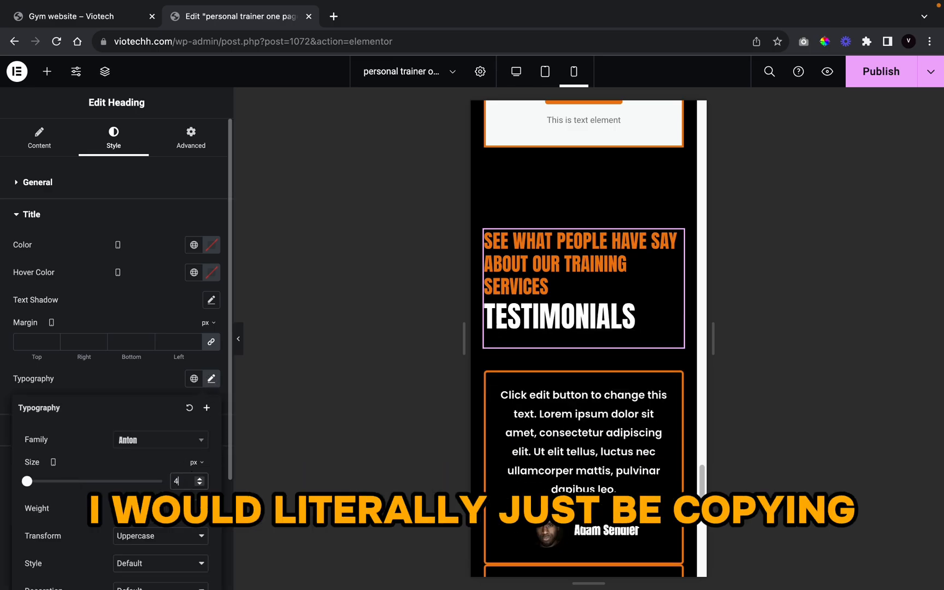
click(91, 380)
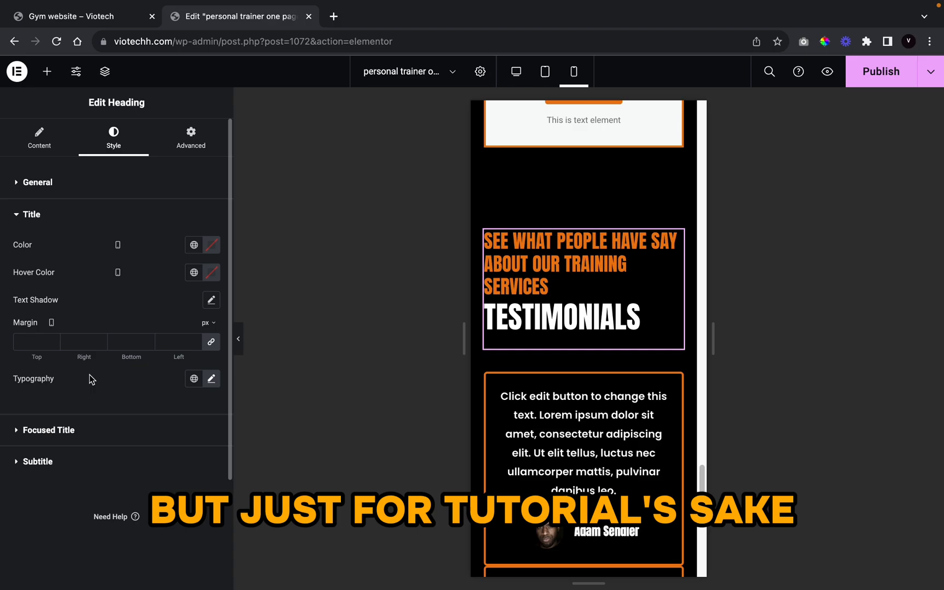
Step: Set the orange subtitle above it to 27 px, fine-tuning with the spinner
click(61, 464)
click(212, 353)
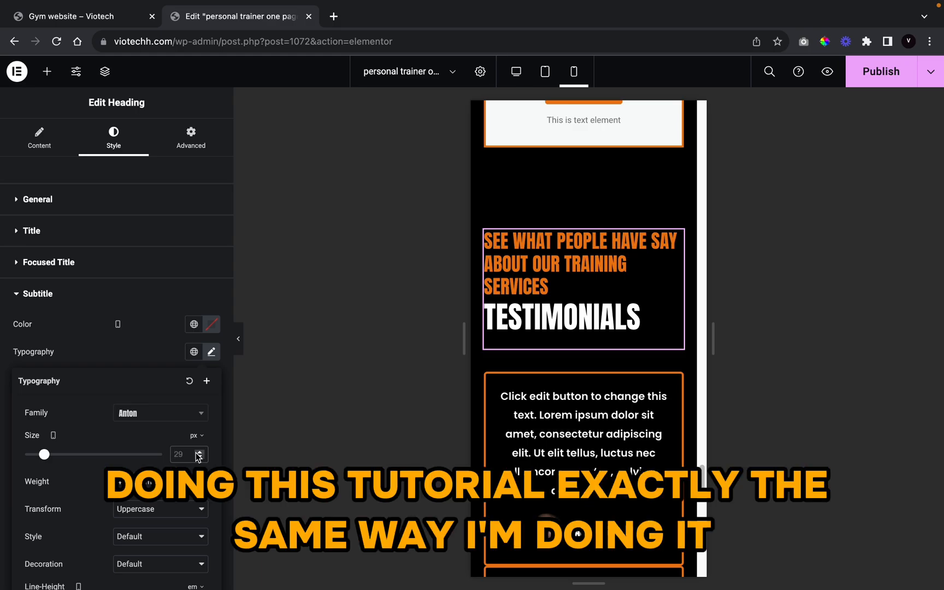
text(27)
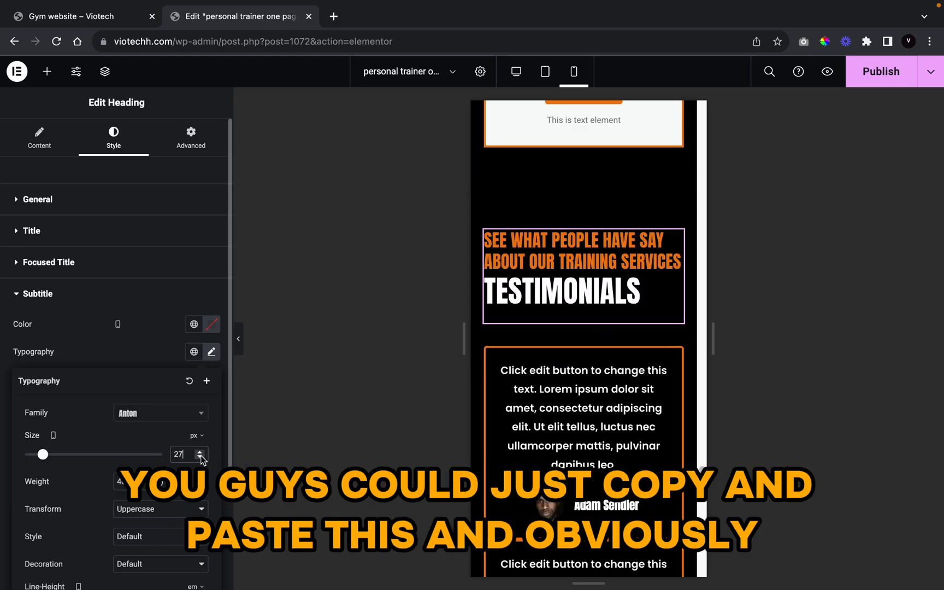
click(201, 457)
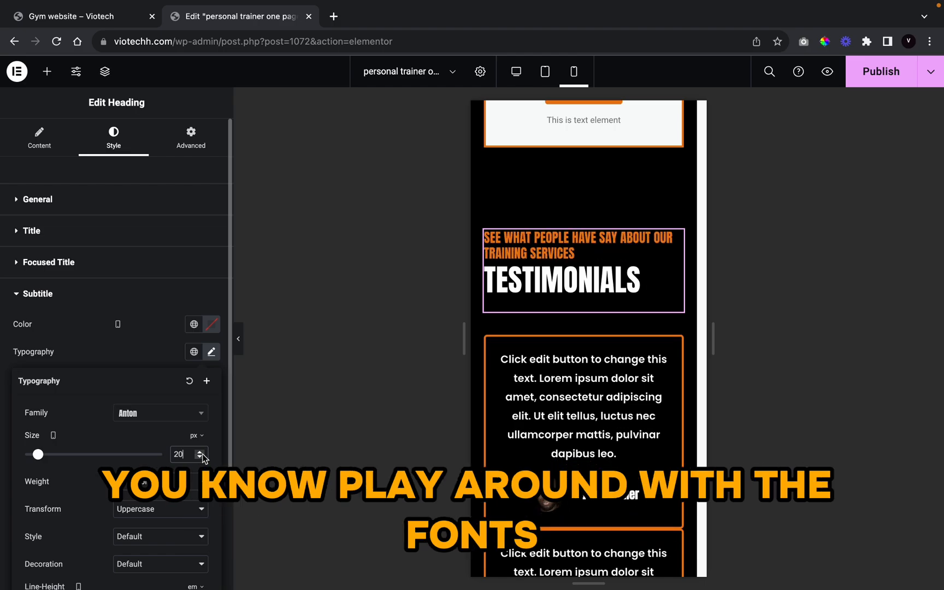
click(203, 456)
click(202, 456)
click(203, 453)
click(203, 453)
click(203, 453)
click(203, 453)
click(203, 453)
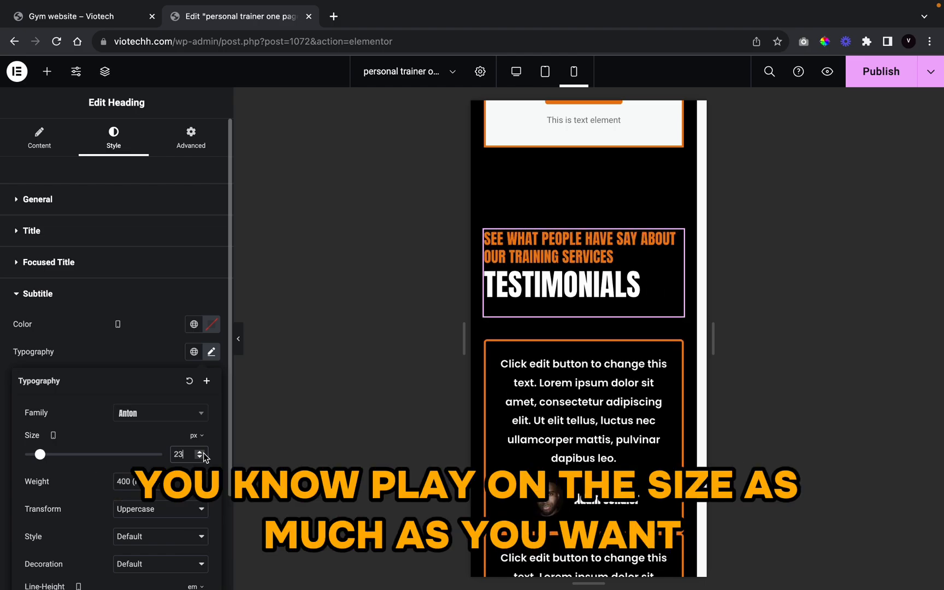
click(203, 453)
click(203, 453)
click(203, 453)
click(203, 453)
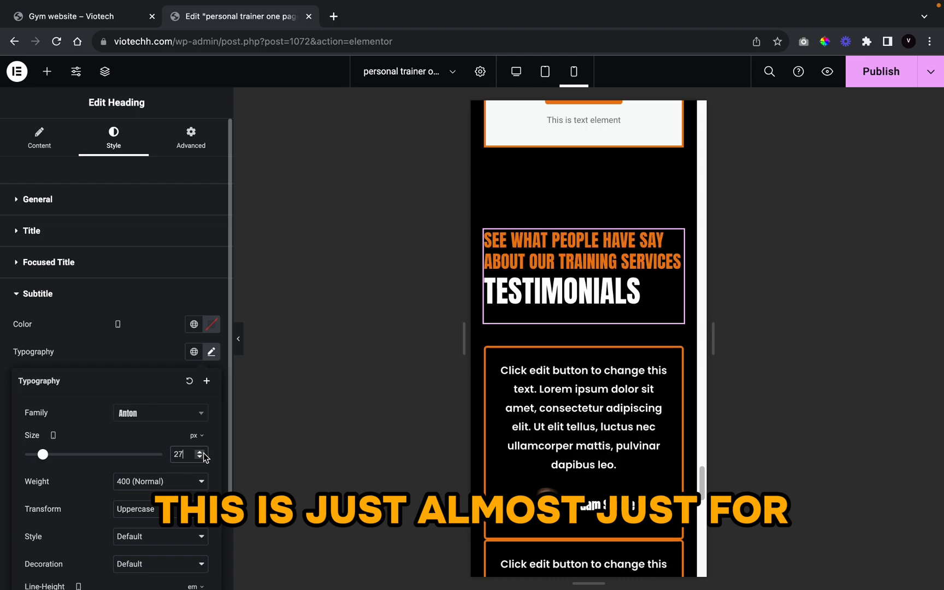
scroll(568, 420, down, 10)
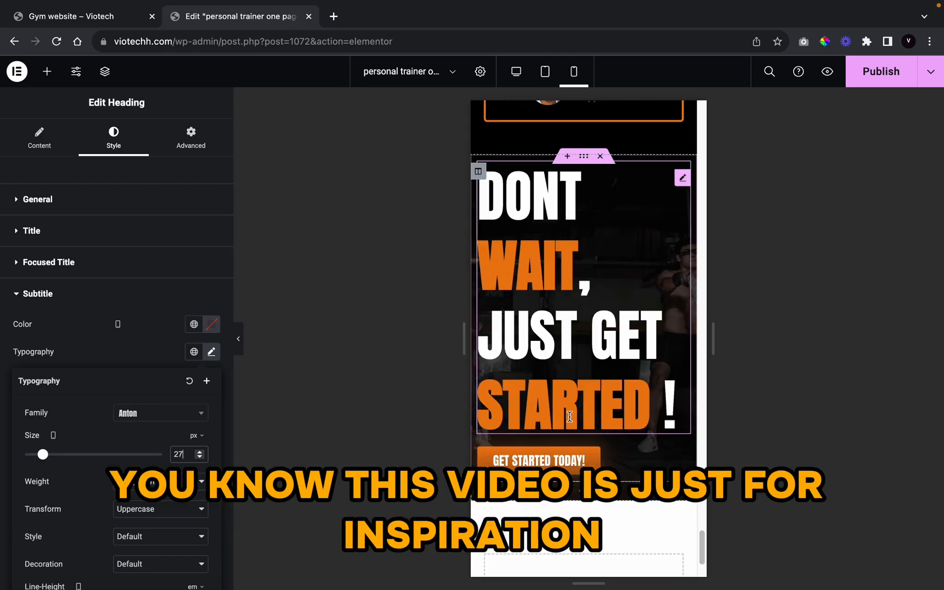
Step: Shrink the DONT WAIT, JUST GET STARTED ! heading from 85 to 67 px on mobile
click(569, 417)
click(139, 145)
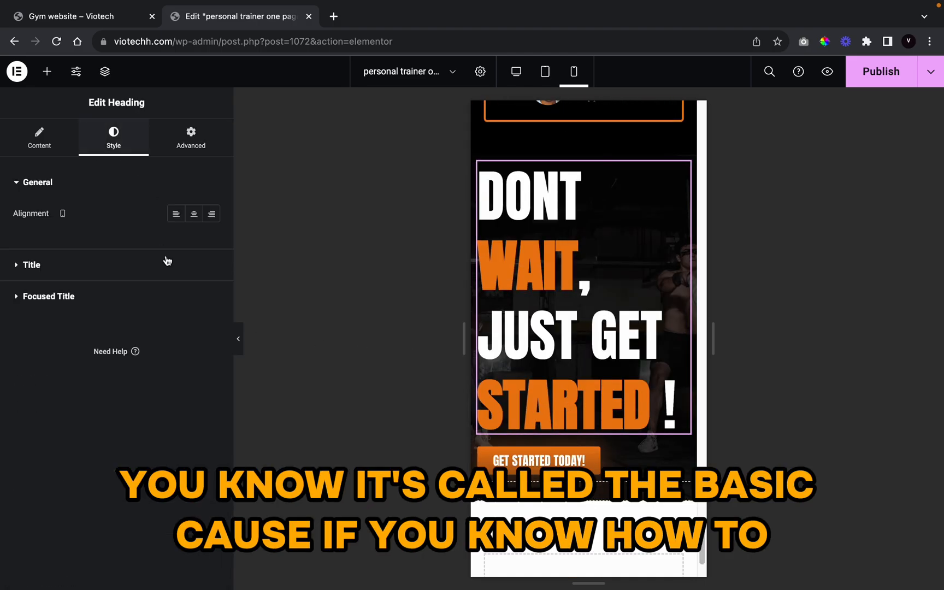
click(77, 258)
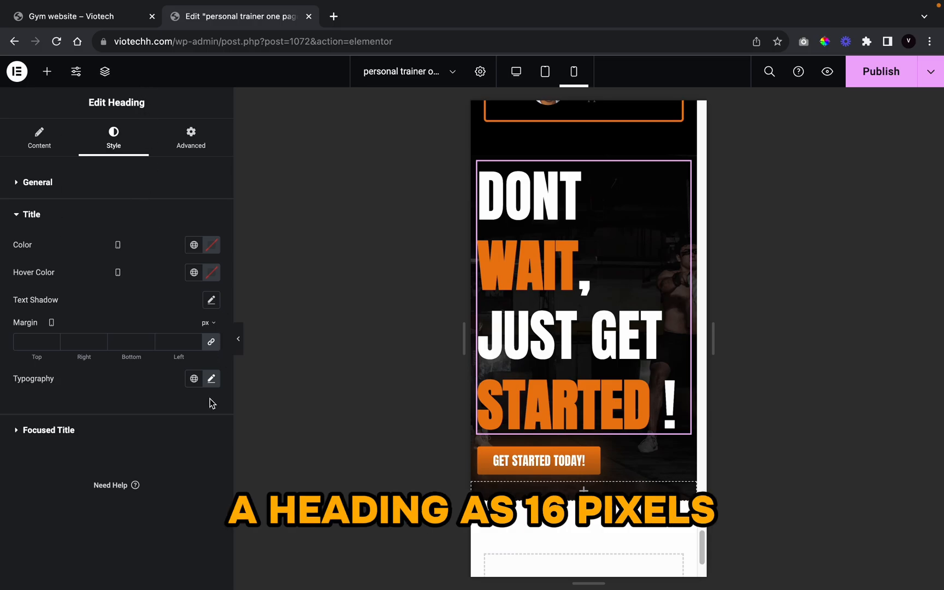
click(212, 379)
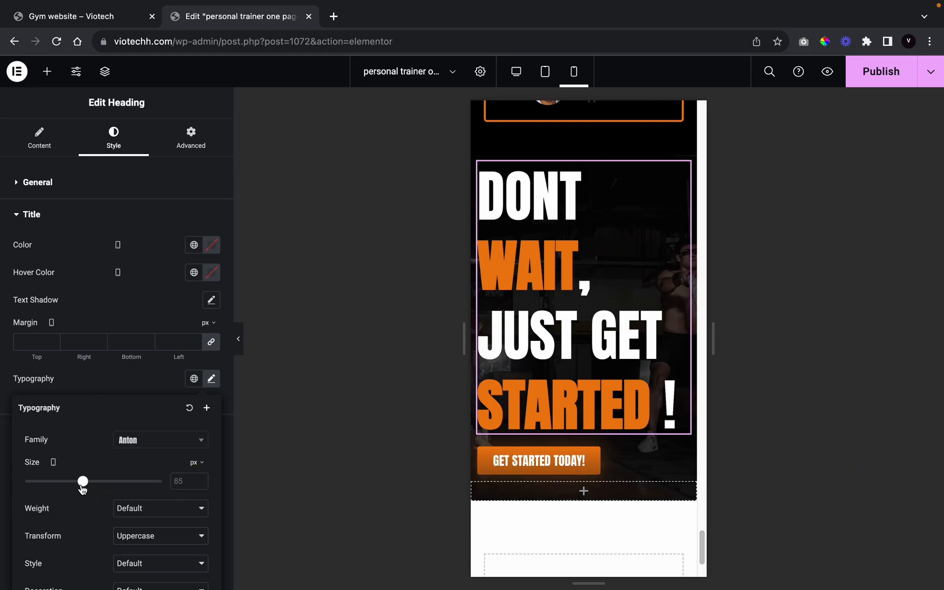
mouse_move(83, 482)
mouse_down()
mouse_move(57, 494)
mouse_move(71, 496)
mouse_up()
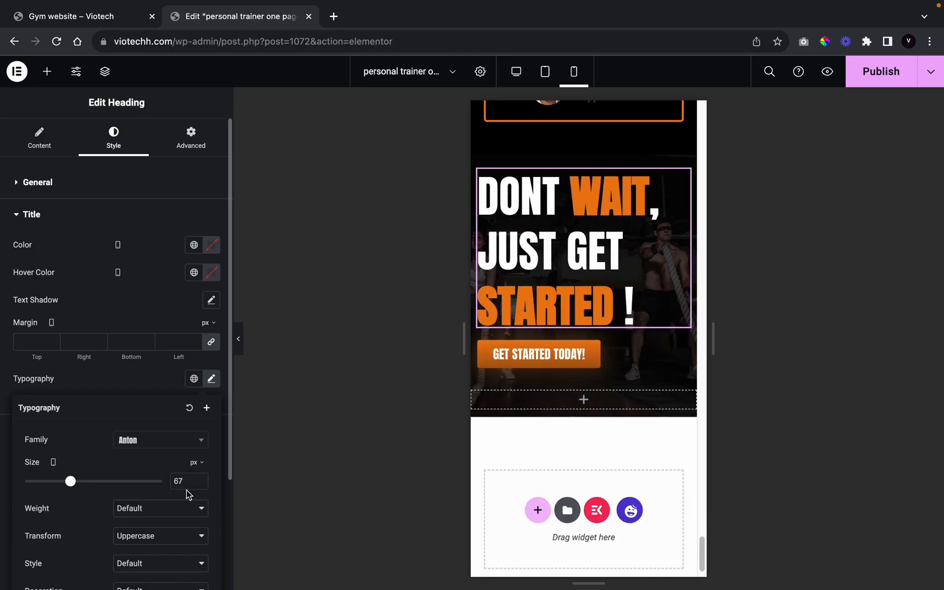
click(239, 339)
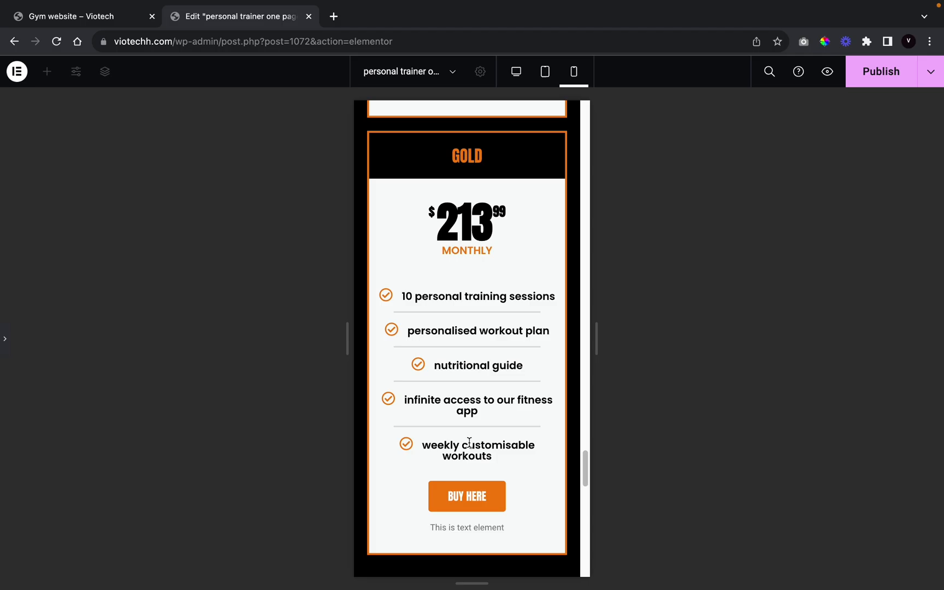
Step: Give the first testimonial column a 20 px bottom margin on mobile
scroll(468, 448, down, 3)
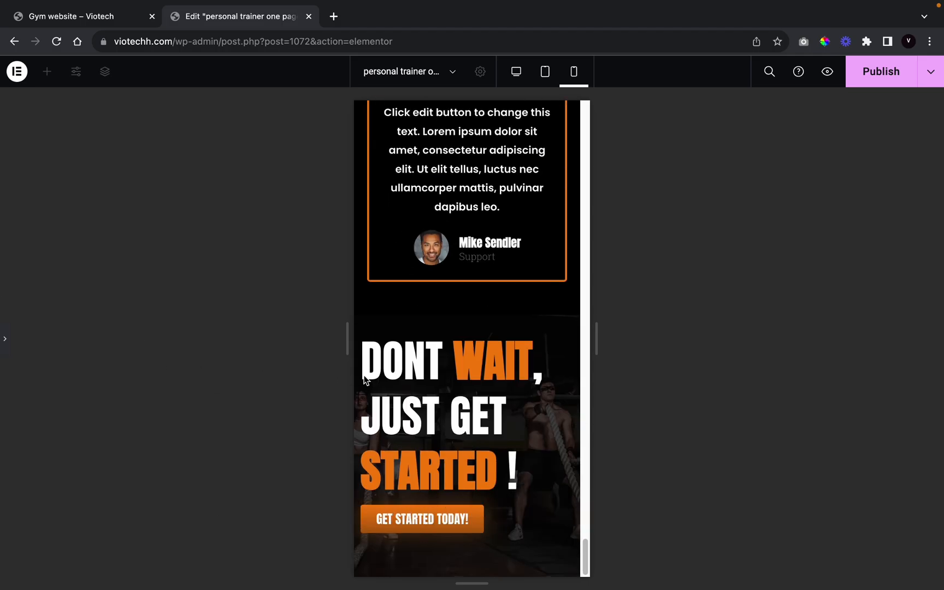
scroll(418, 374, up, 8)
click(3, 339)
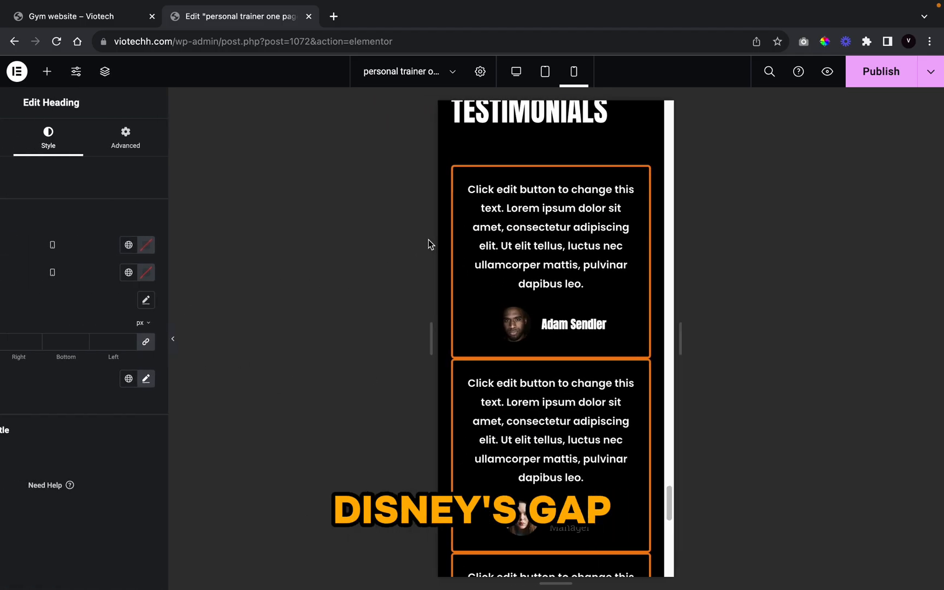
click(496, 189)
click(492, 182)
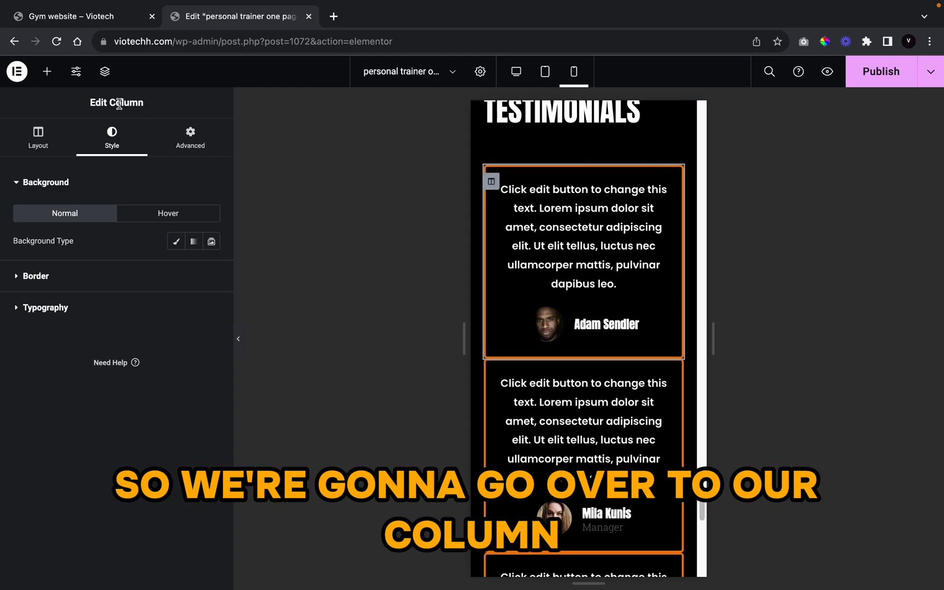
click(191, 136)
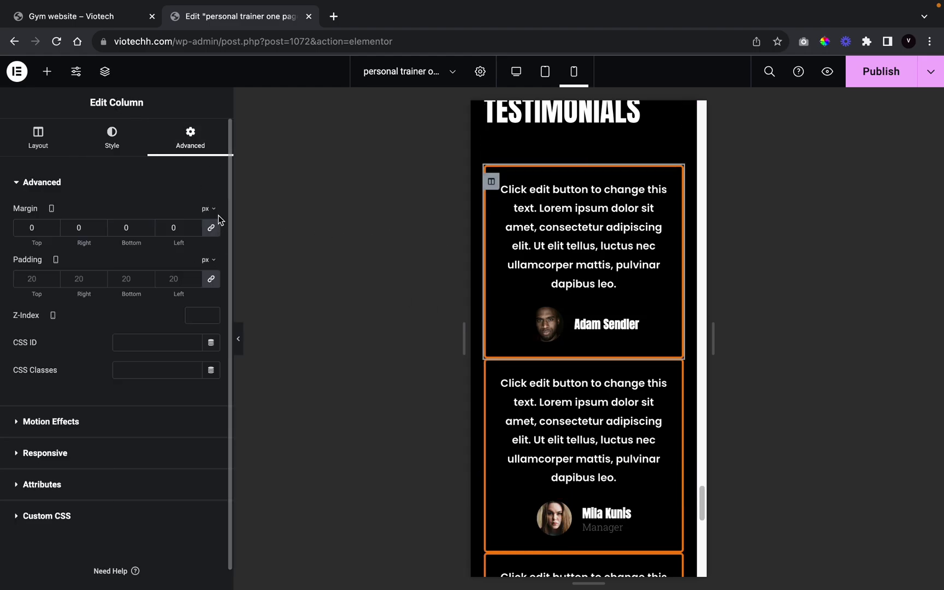
click(151, 226)
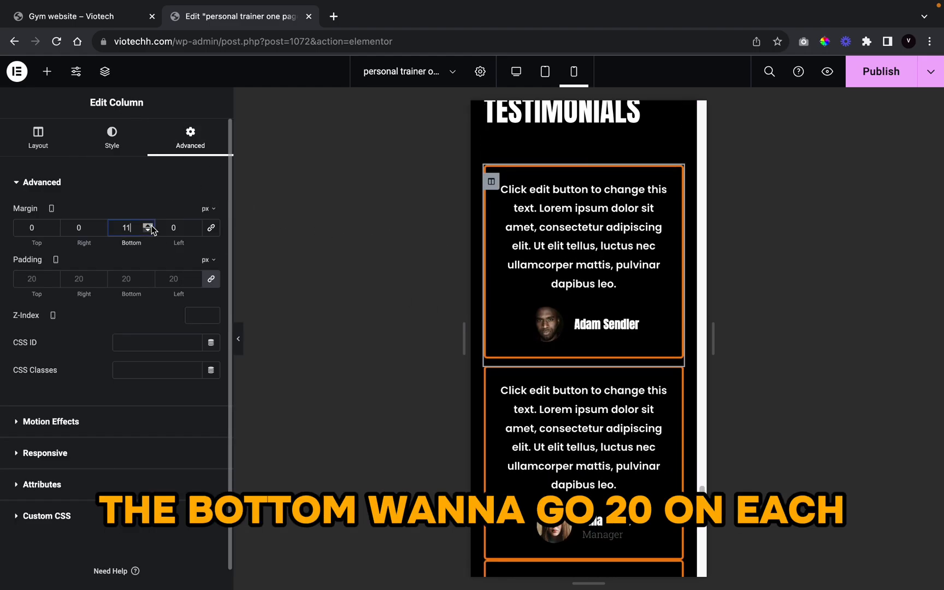
click(148, 225)
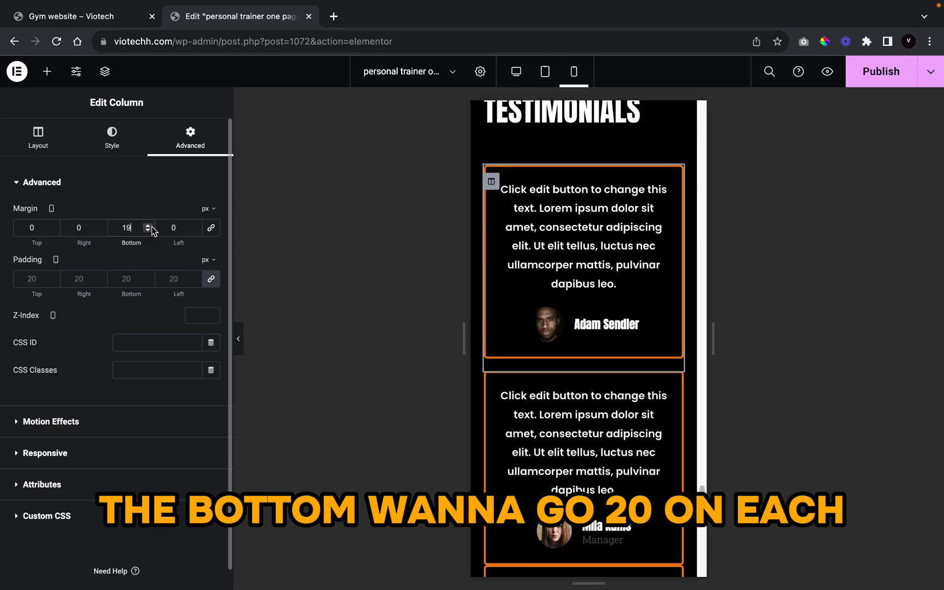
scroll(511, 350, down, 1)
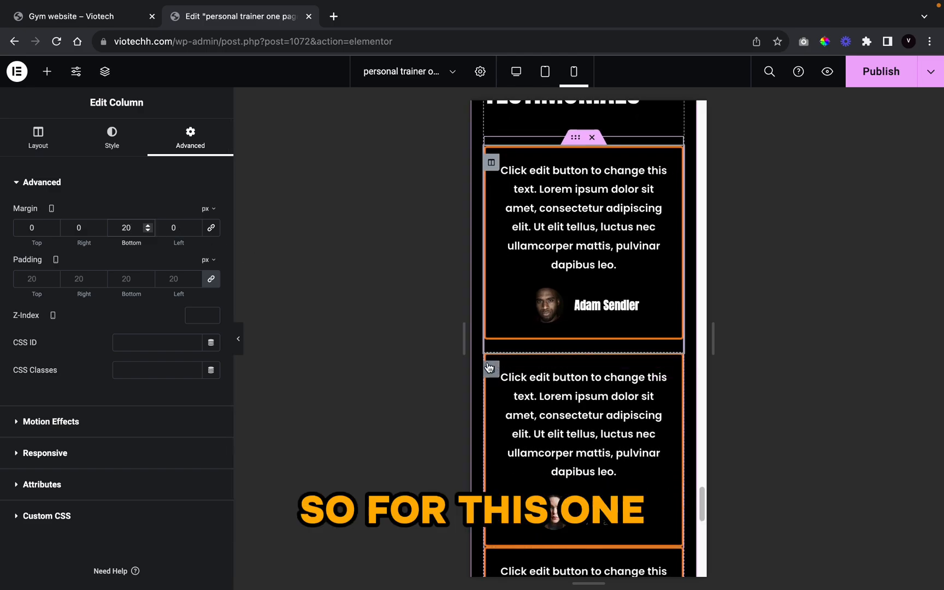
Step: Give the second testimonial column a 20 px bottom margin as well
click(493, 370)
scroll(493, 370, down, 5)
click(175, 156)
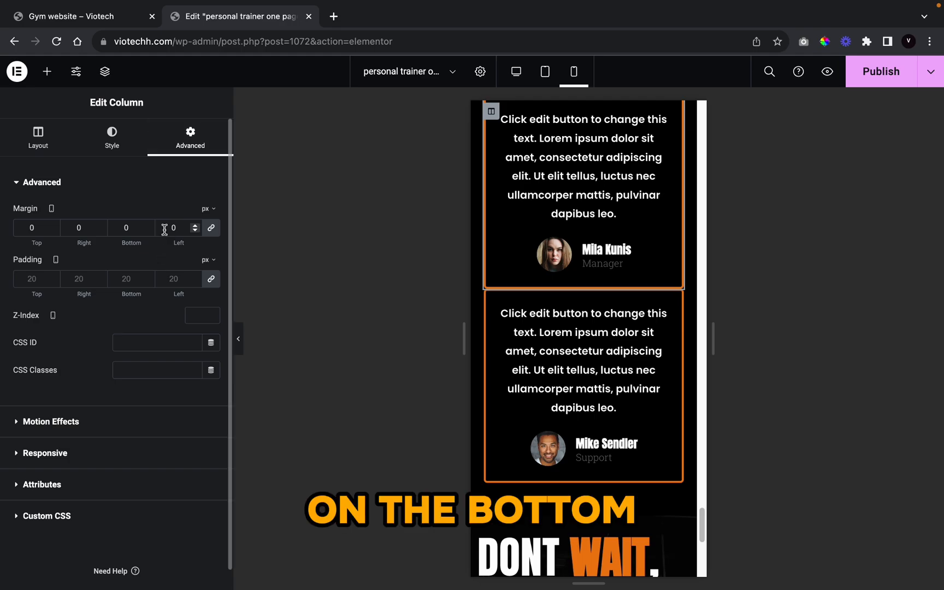
click(148, 225)
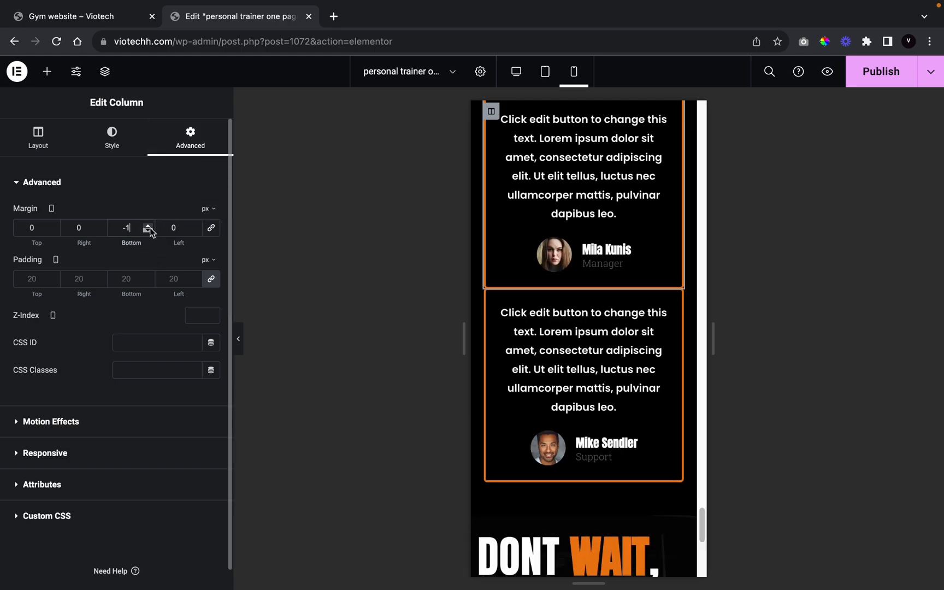
drag(148, 225, 148, 226)
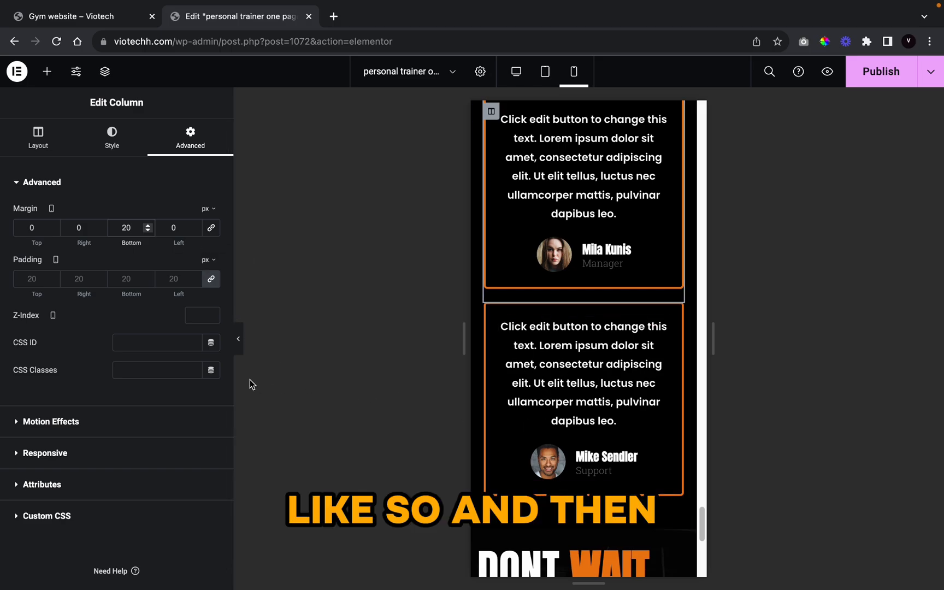
click(238, 340)
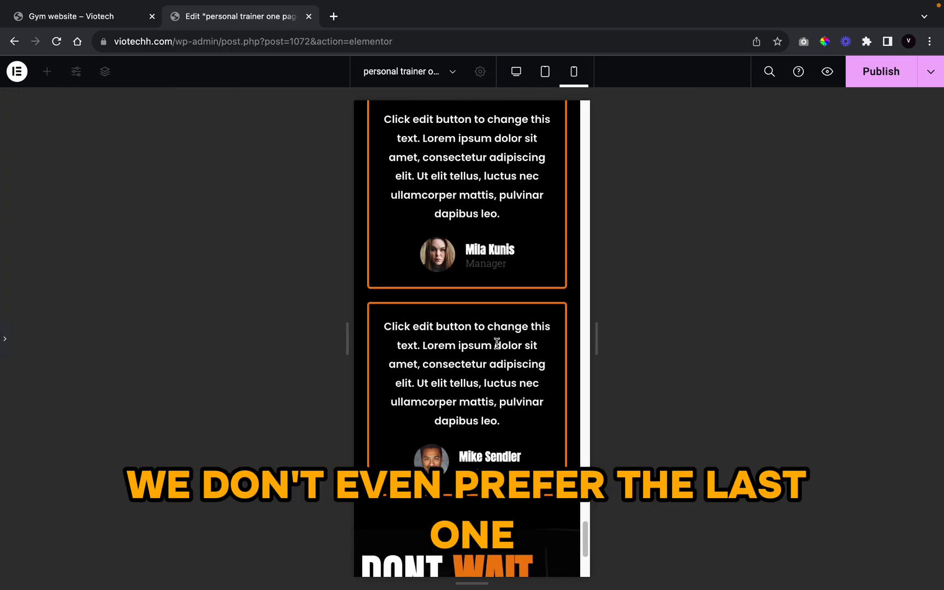
scroll(493, 382, up, 5)
scroll(475, 459, down, 5)
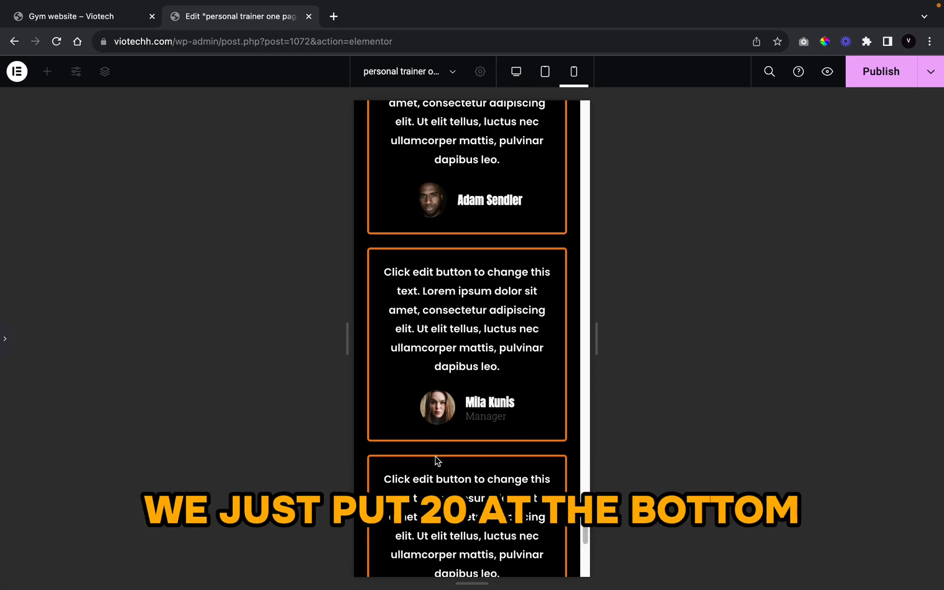
scroll(437, 459, down, 15)
scroll(455, 453, up, 5)
scroll(457, 449, up, 20)
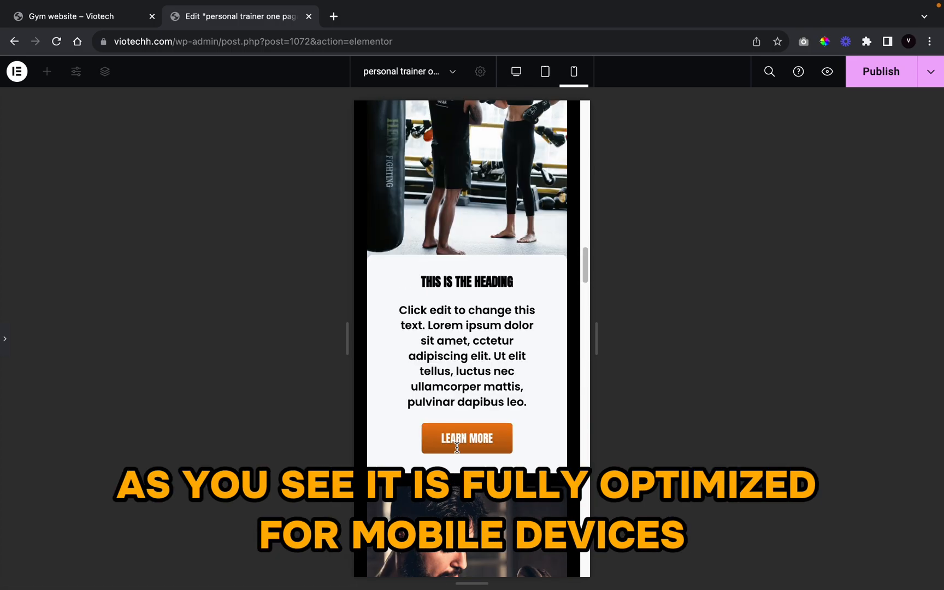
scroll(457, 443, up, 5)
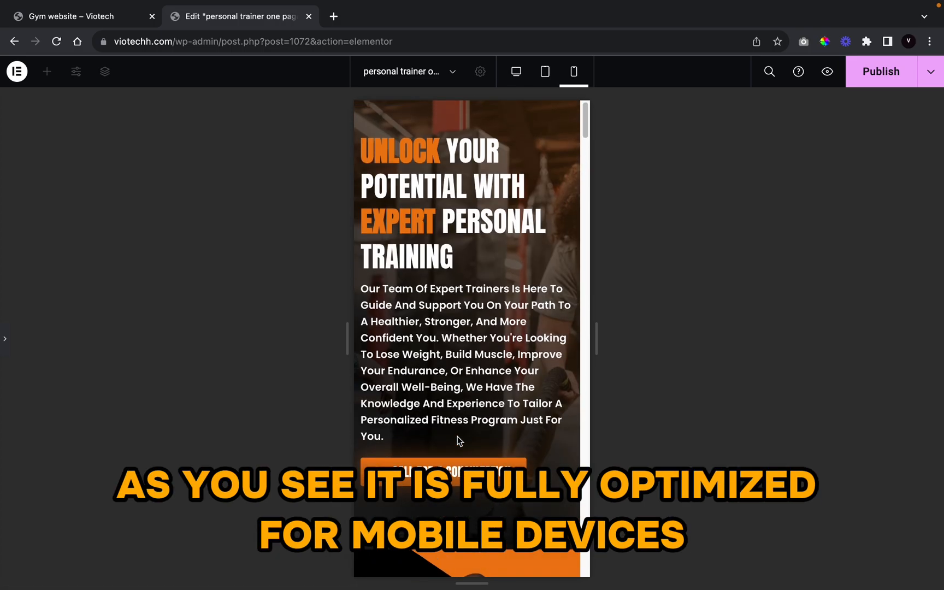